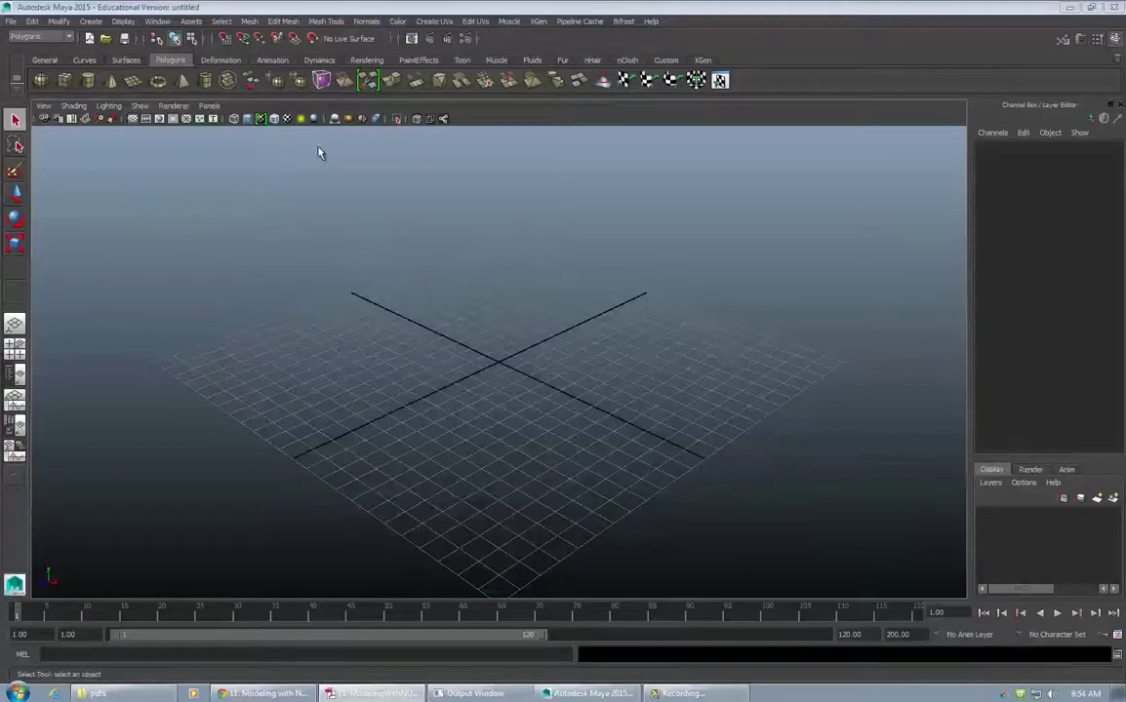
Switch to the Surfaces menu set and its tool shelf, and show the top view full size
click(49, 39)
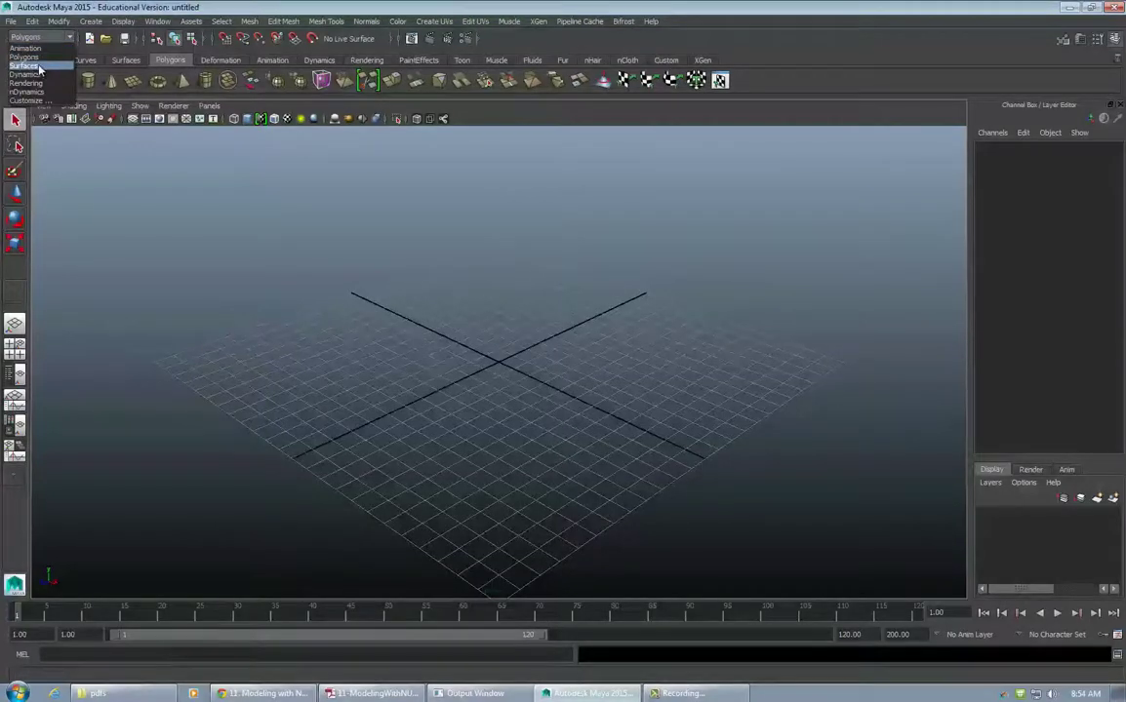
click(25, 65)
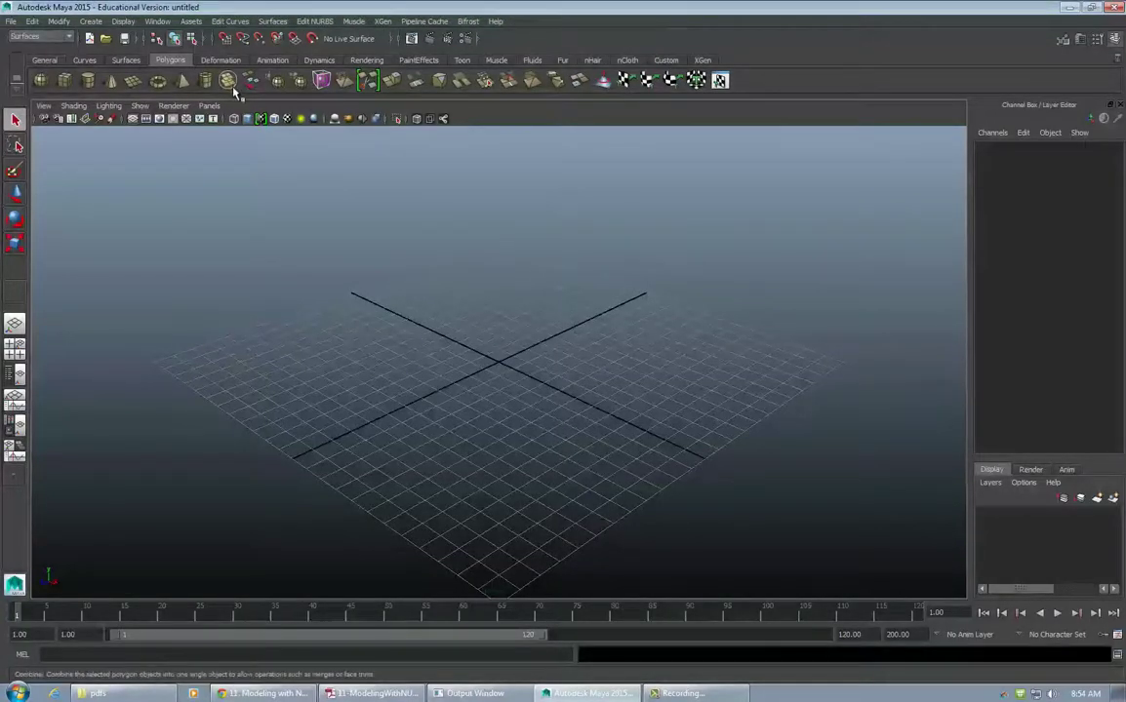
click(125, 60)
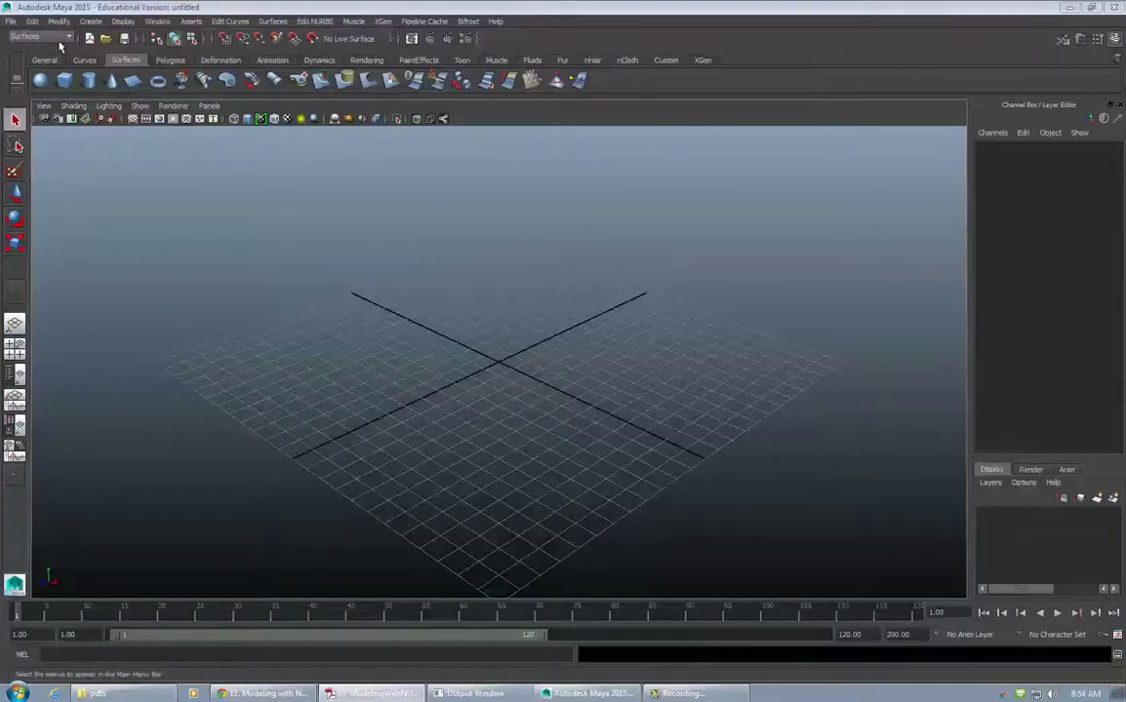
click(10, 350)
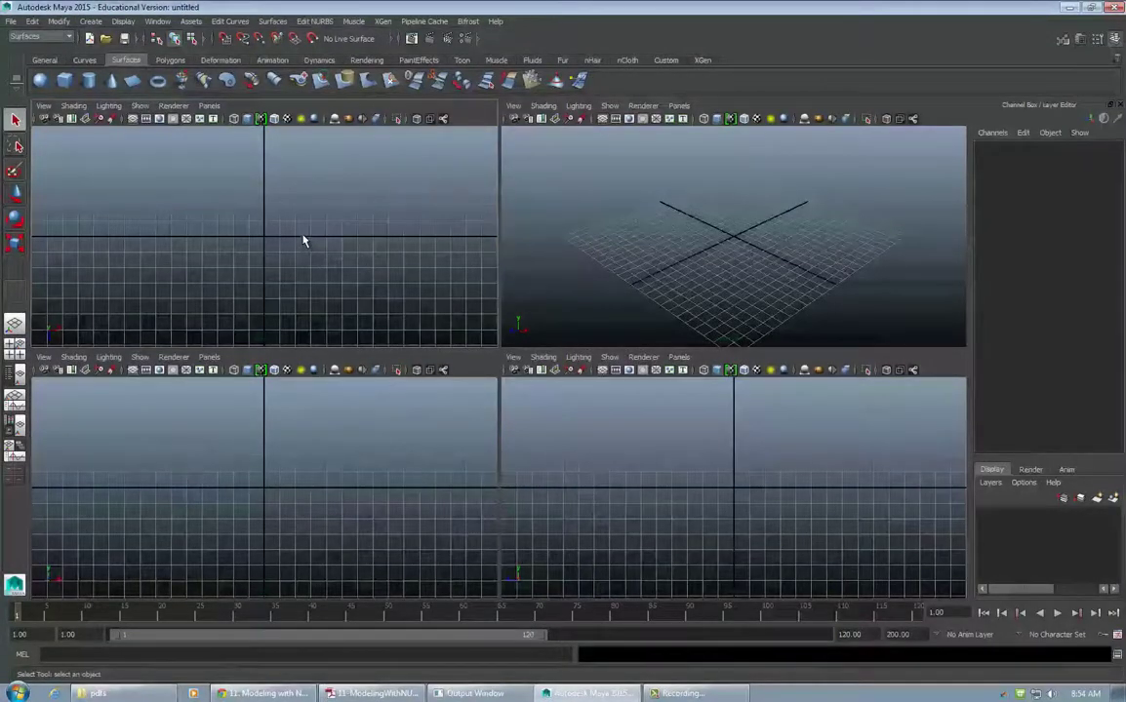
key(space)
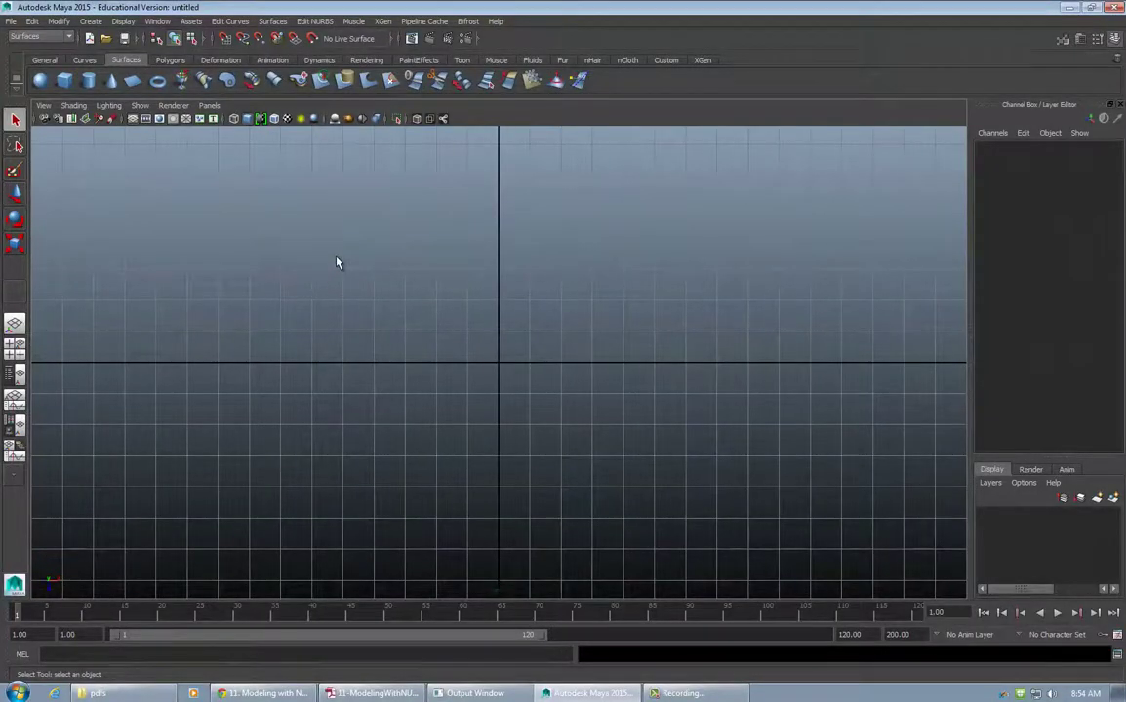
Start a CV curve grid-snapped to the vertical axis below the origin and place three more points bowing outward and up
click(90, 21)
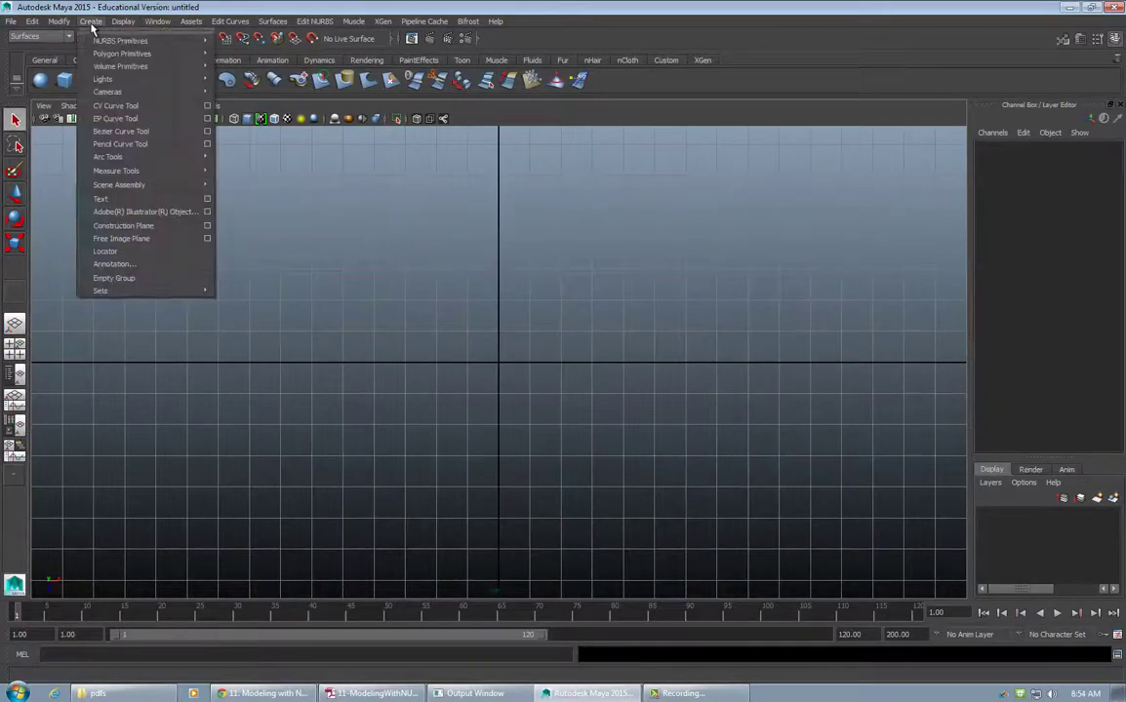
click(105, 112)
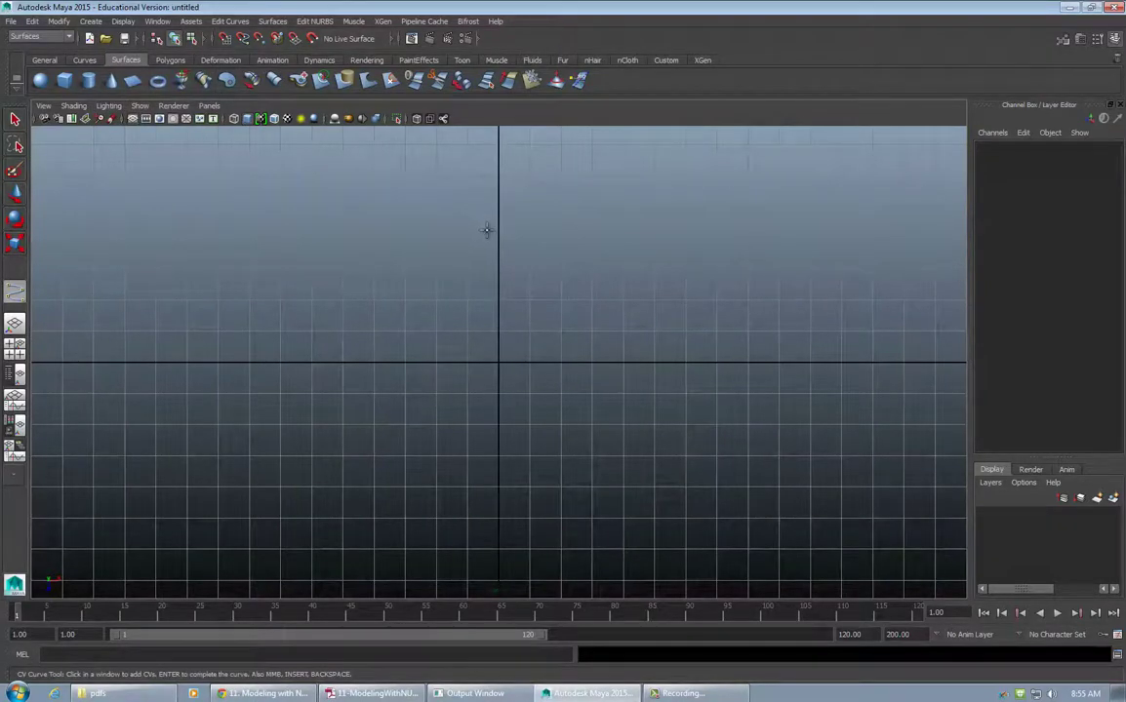
alt+middle_drag(776, 261, 710, 373)
alt+right_drag(799, 324, 463, 324)
alt+middle_drag(688, 389, 701, 227)
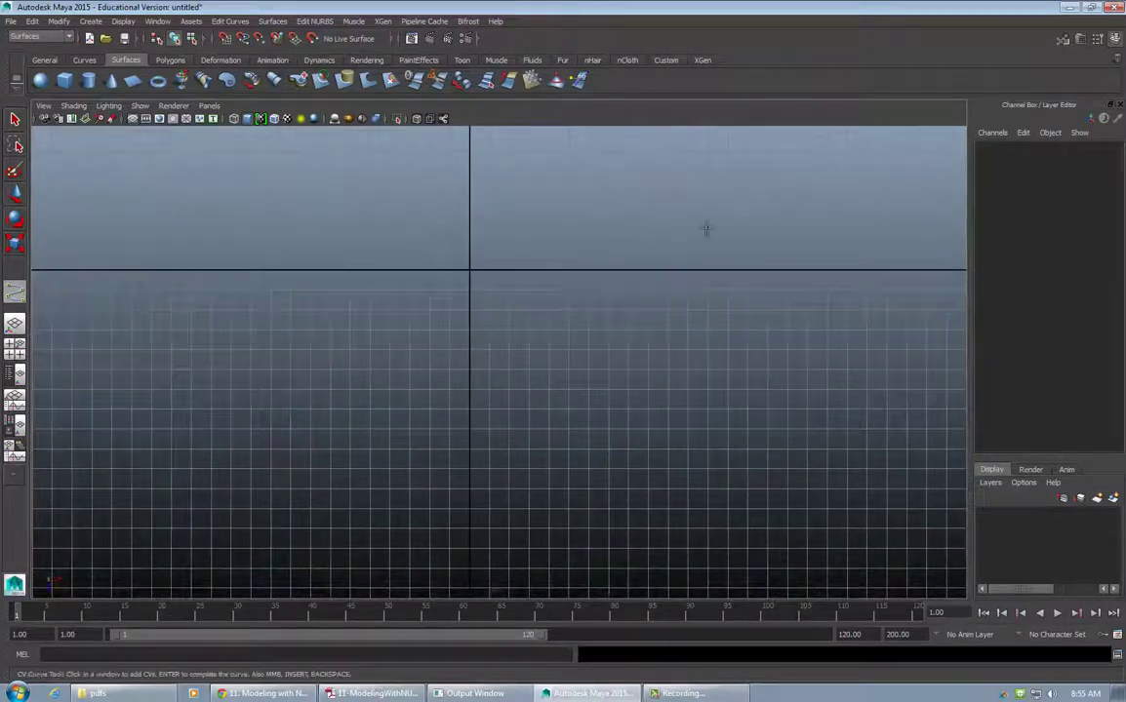
alt+right_drag(712, 230, 443, 268)
alt+middle_drag(660, 271, 634, 342)
alt+drag(634, 340, 615, 296)
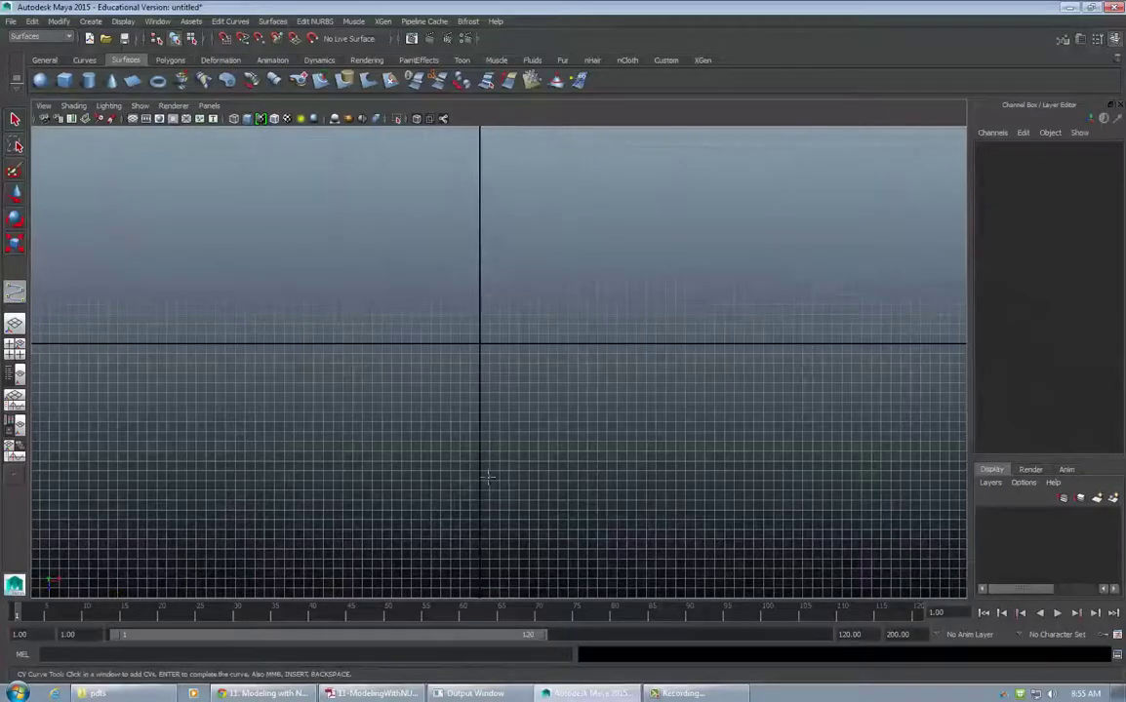
alt+middle_drag(549, 469, 548, 390)
alt+right_drag(455, 431, 551, 430)
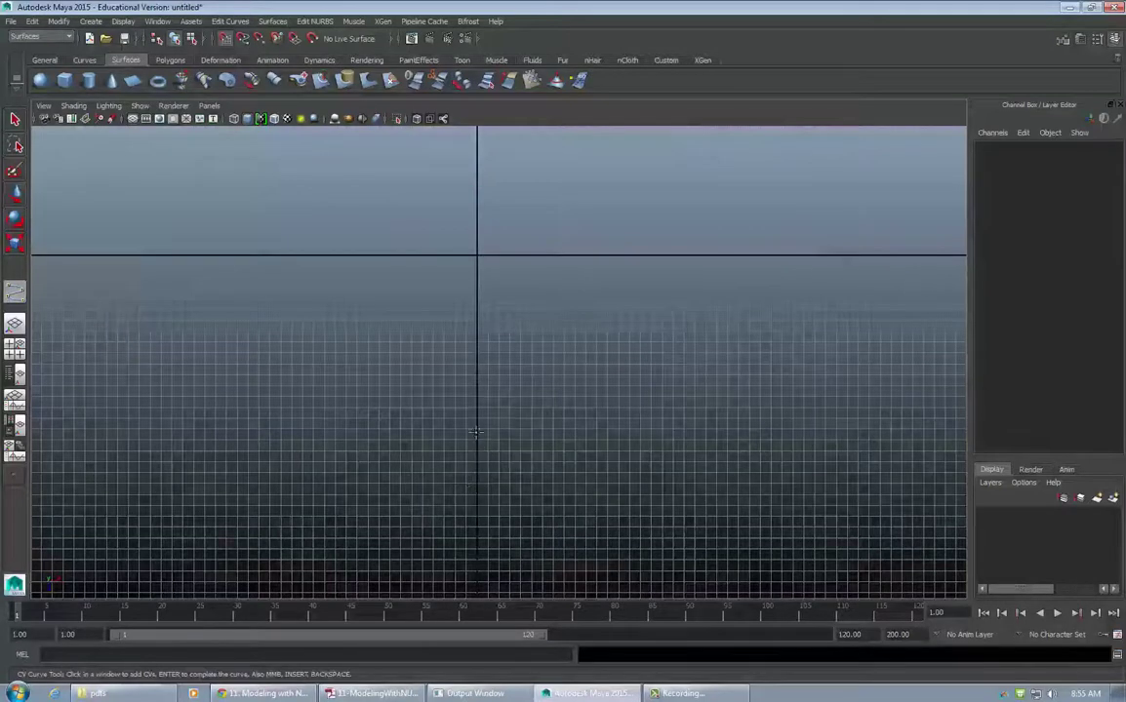
click(476, 528)
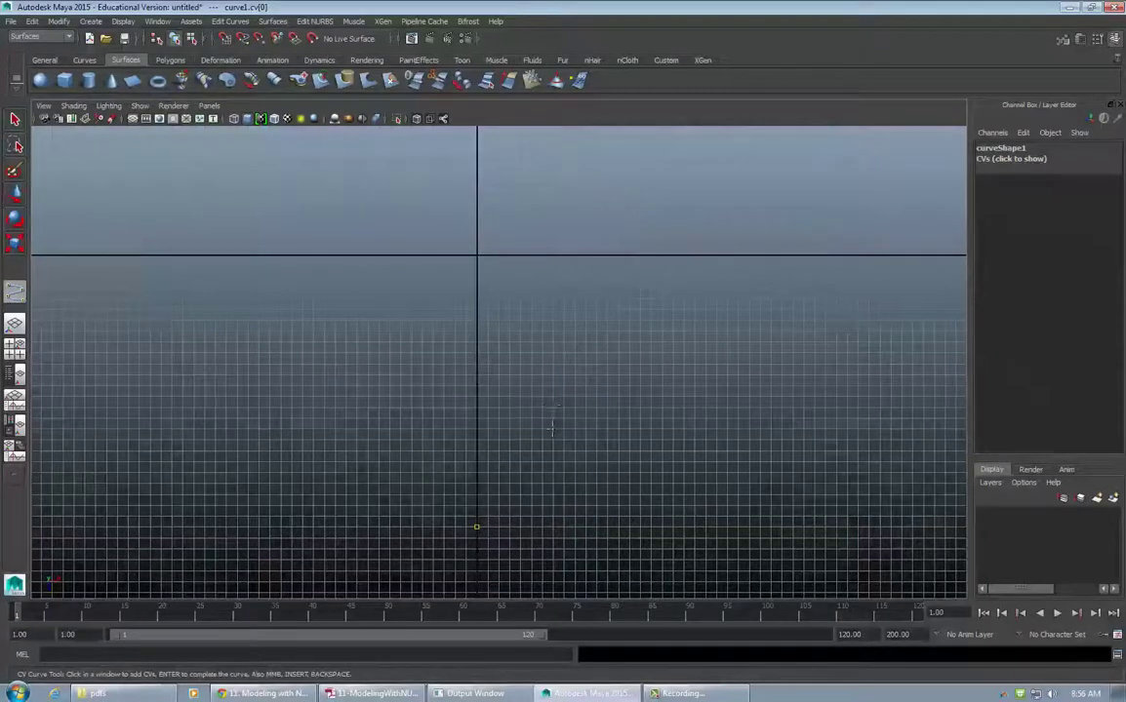
click(577, 488)
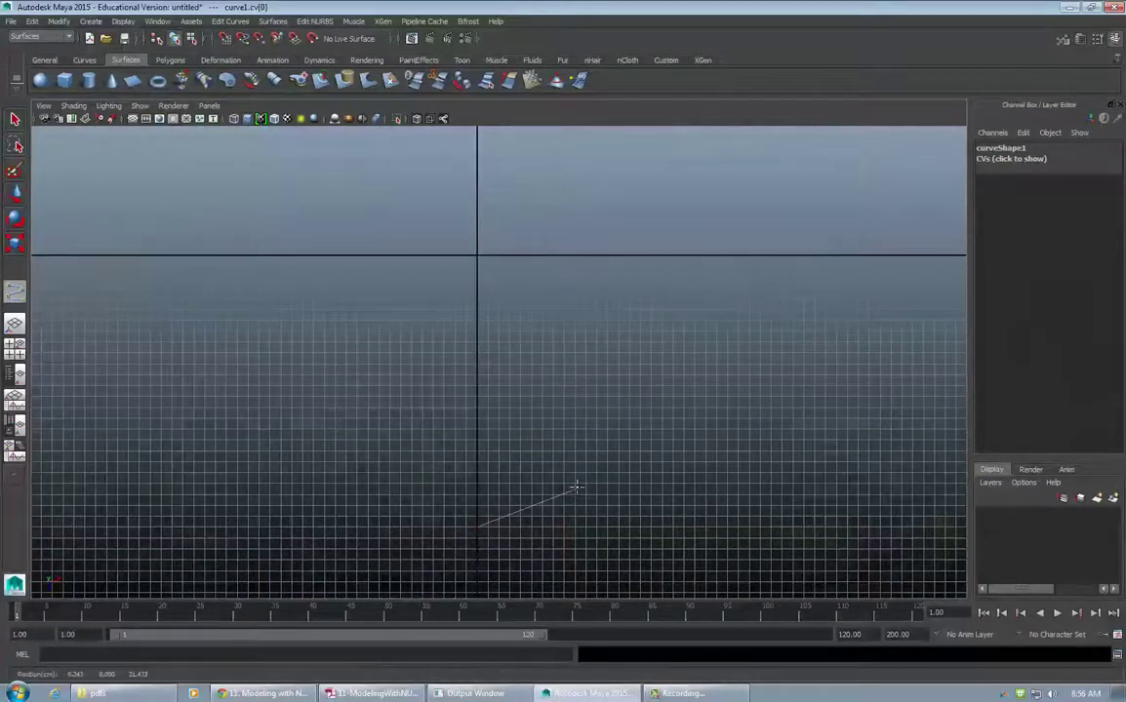
click(628, 404)
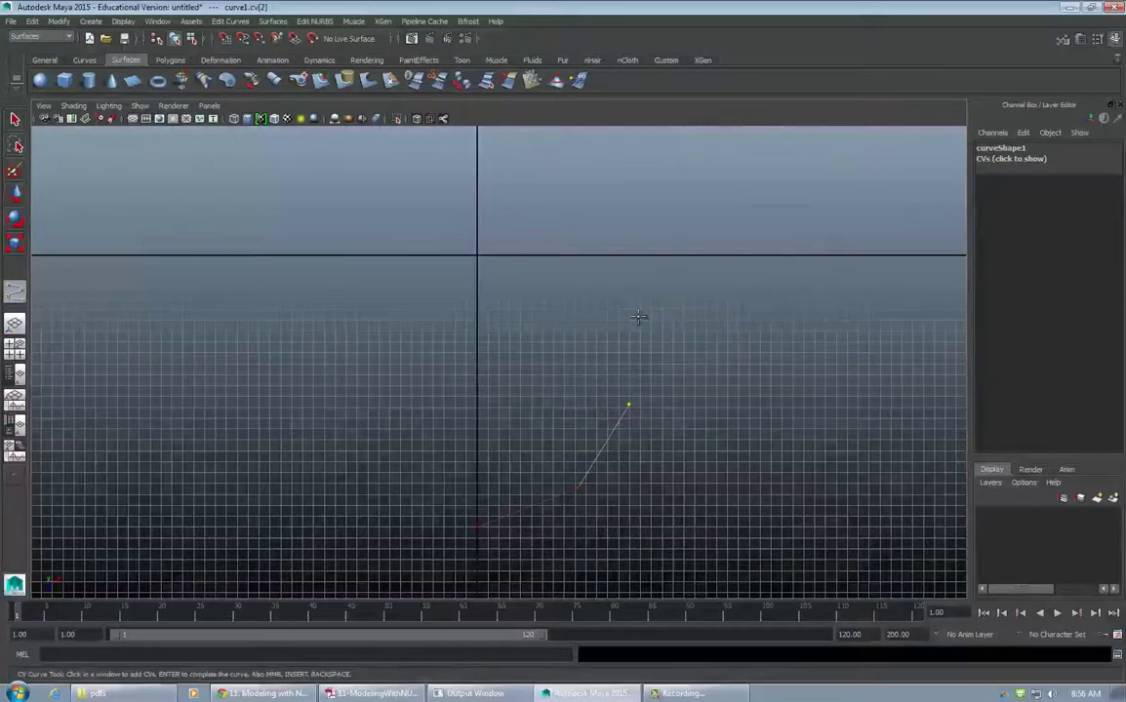
click(637, 317)
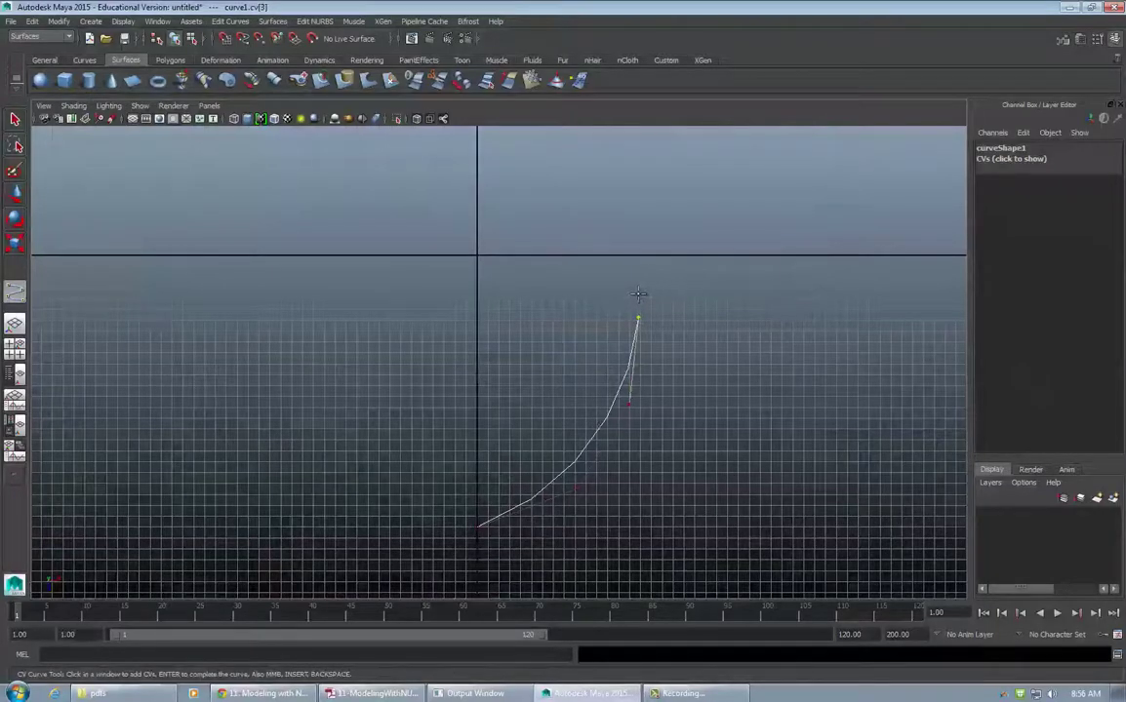
Continue the CV curve with five more points arcing back to the vertical axis above the origin, and complete the half-oval profile
alt+drag(638, 295, 639, 381)
click(630, 330)
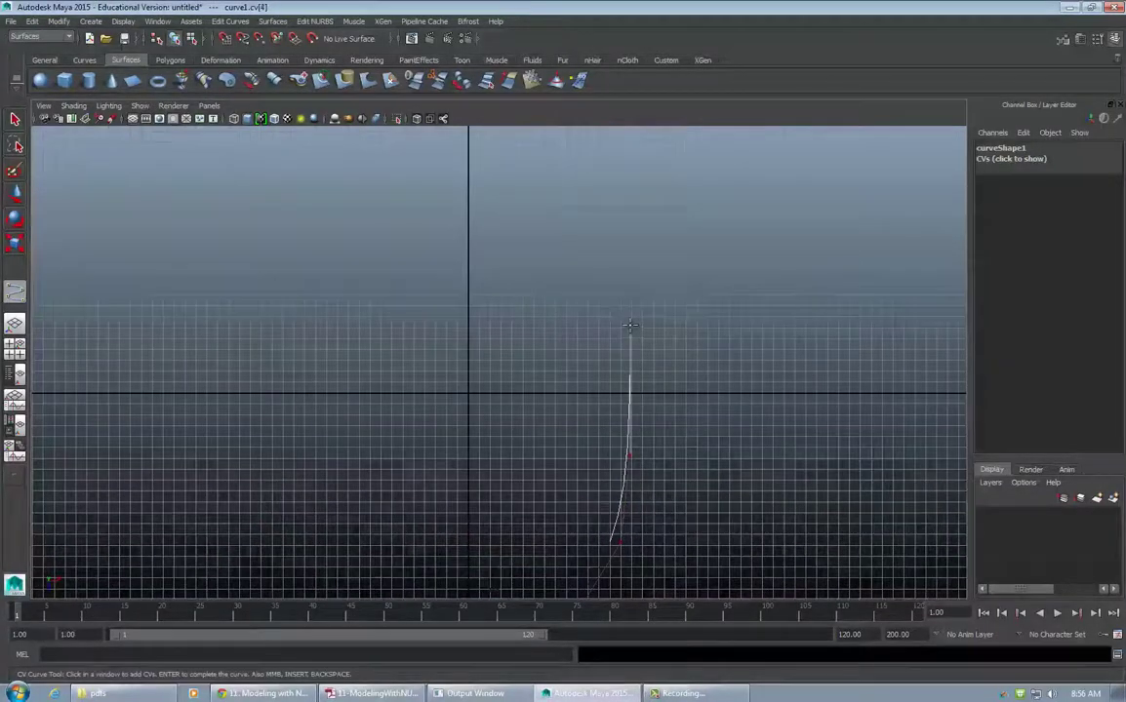
click(601, 245)
click(542, 163)
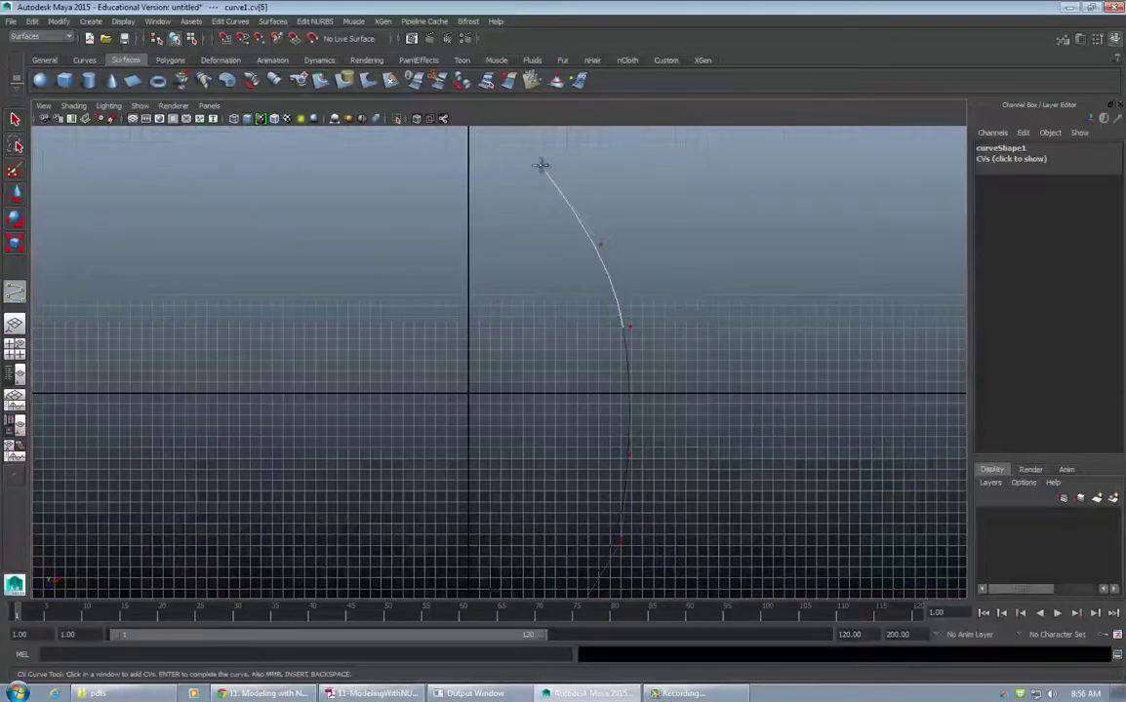
alt+drag(568, 180, 649, 299)
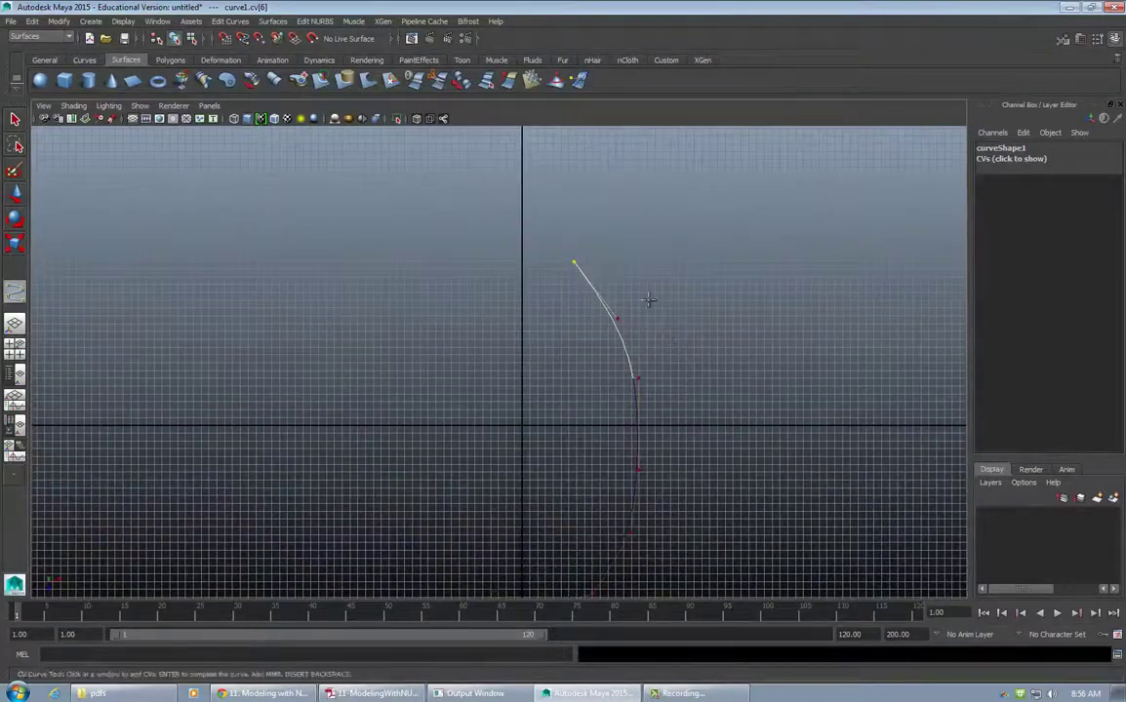
click(543, 241)
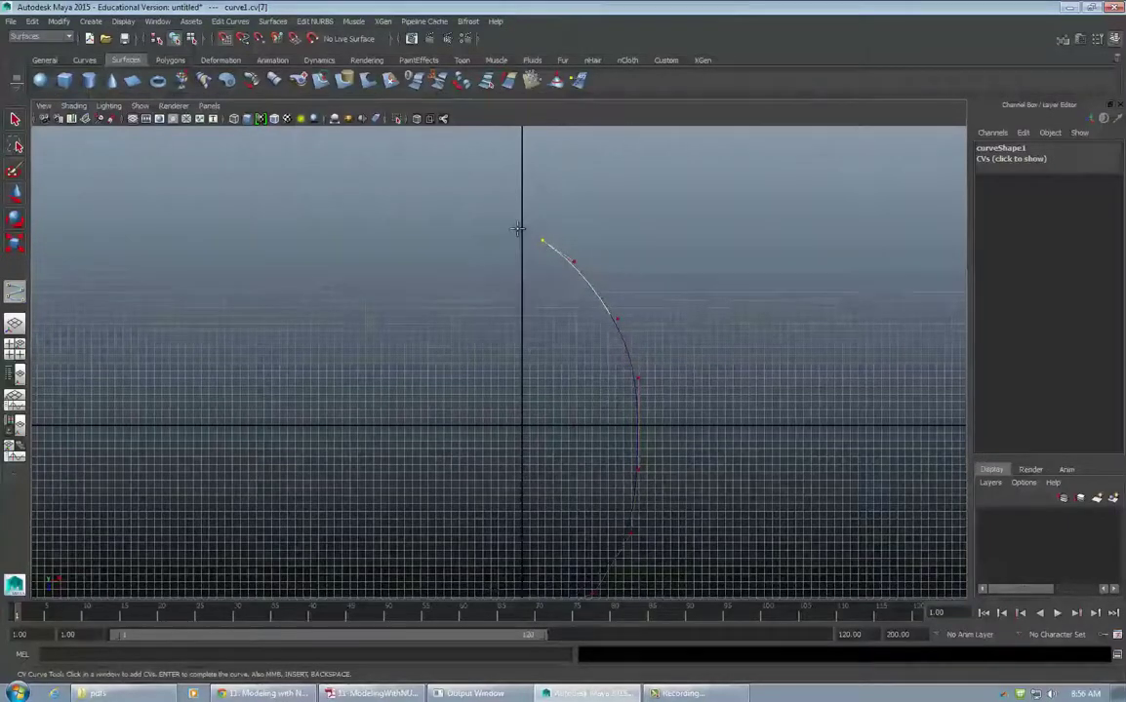
click(522, 229)
alt+middle_drag(606, 375, 596, 276)
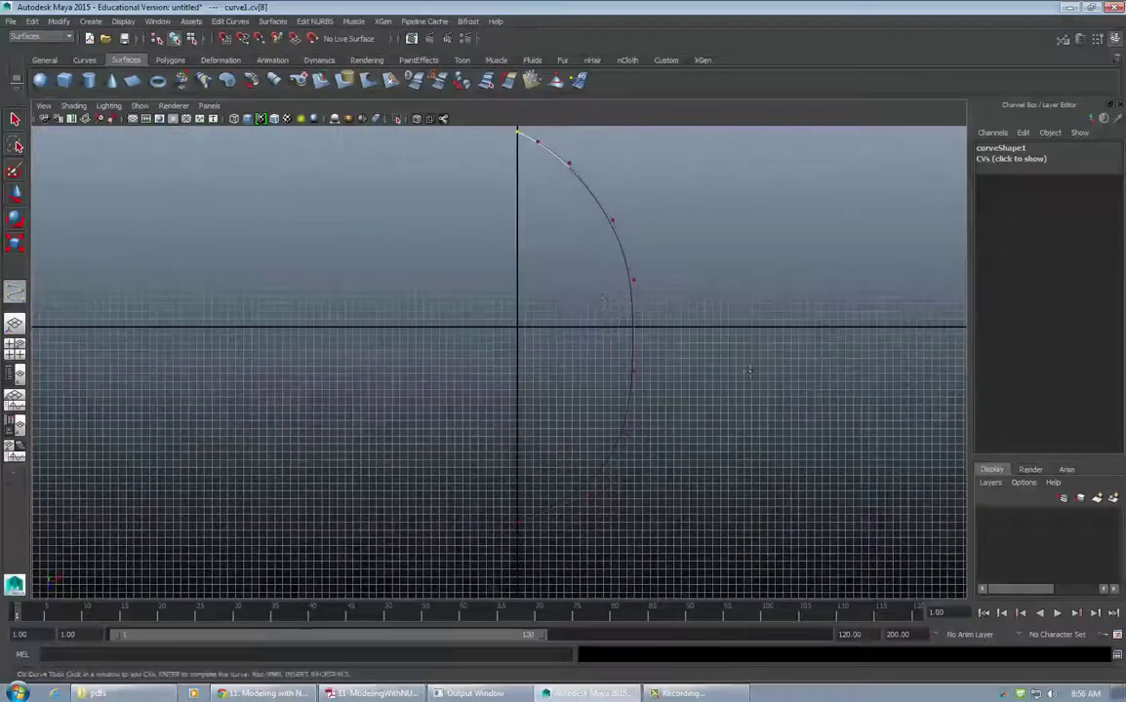
alt+right_drag(754, 372, 615, 380)
alt+middle_drag(615, 379, 621, 405)
click(622, 400)
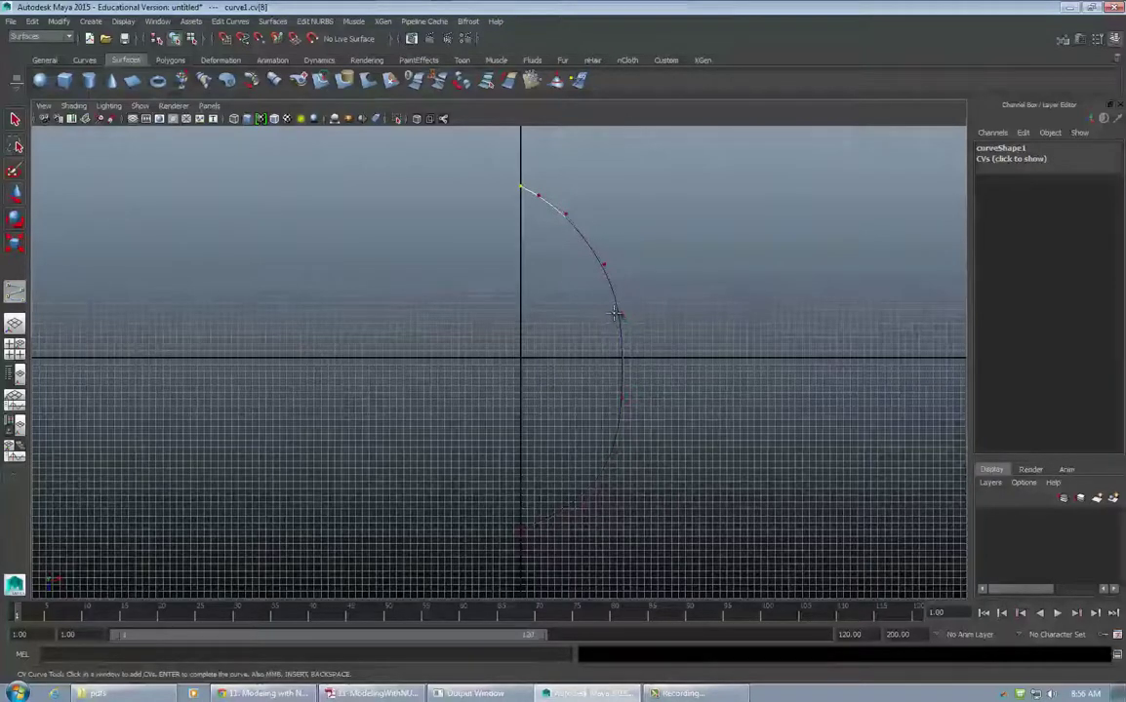
key(Return)
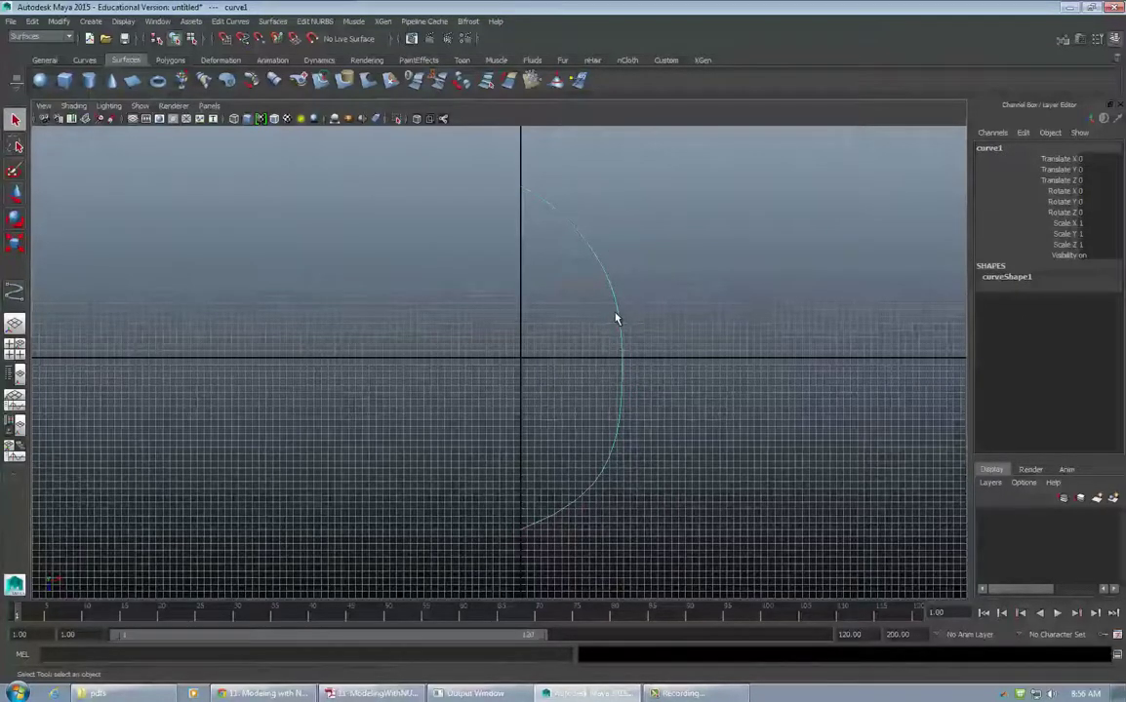
Deselect the half-oval curve and switch it to control vertex editing
click(634, 308)
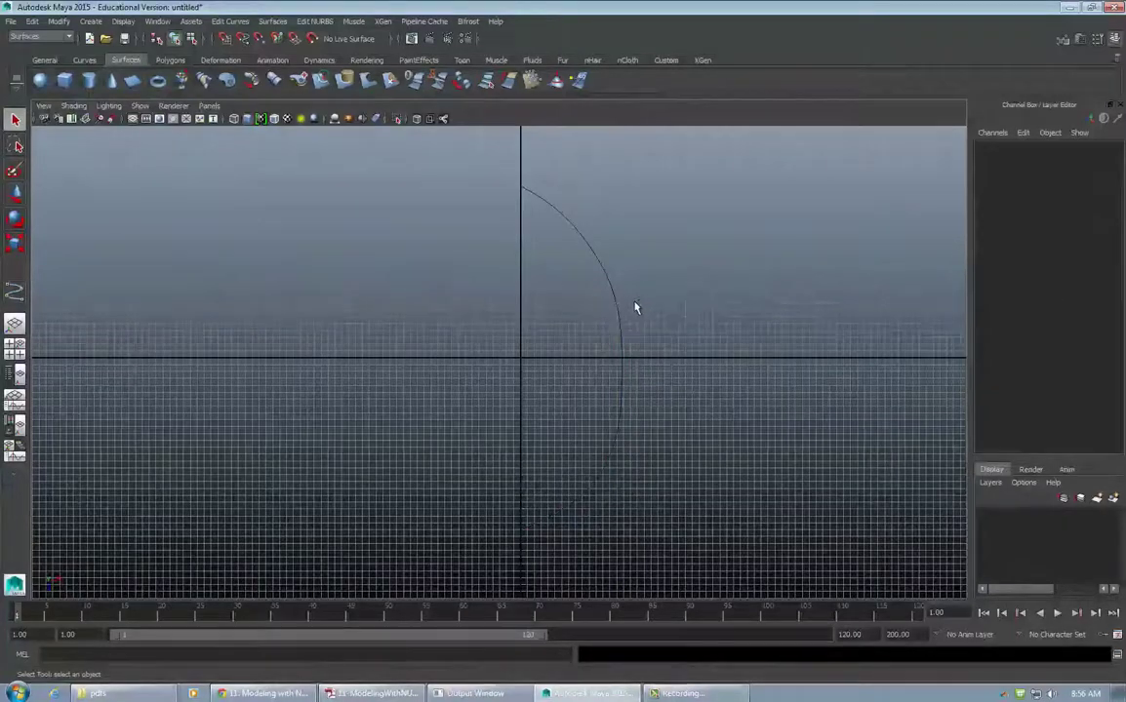
click(617, 309)
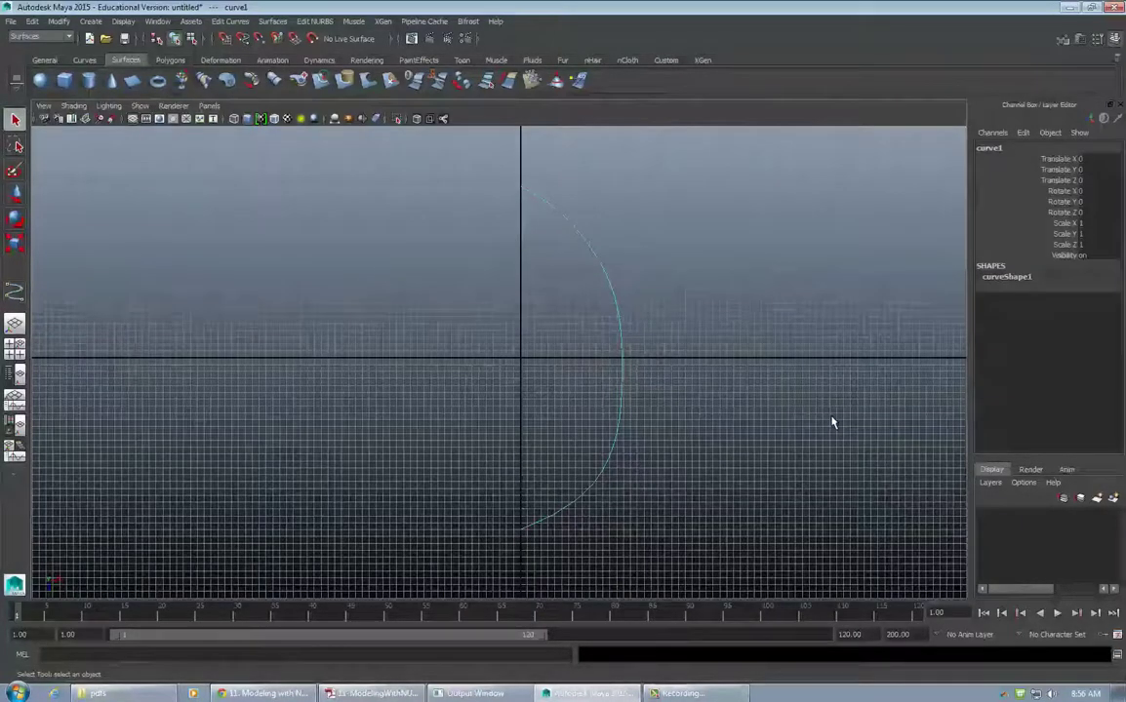
click(708, 305)
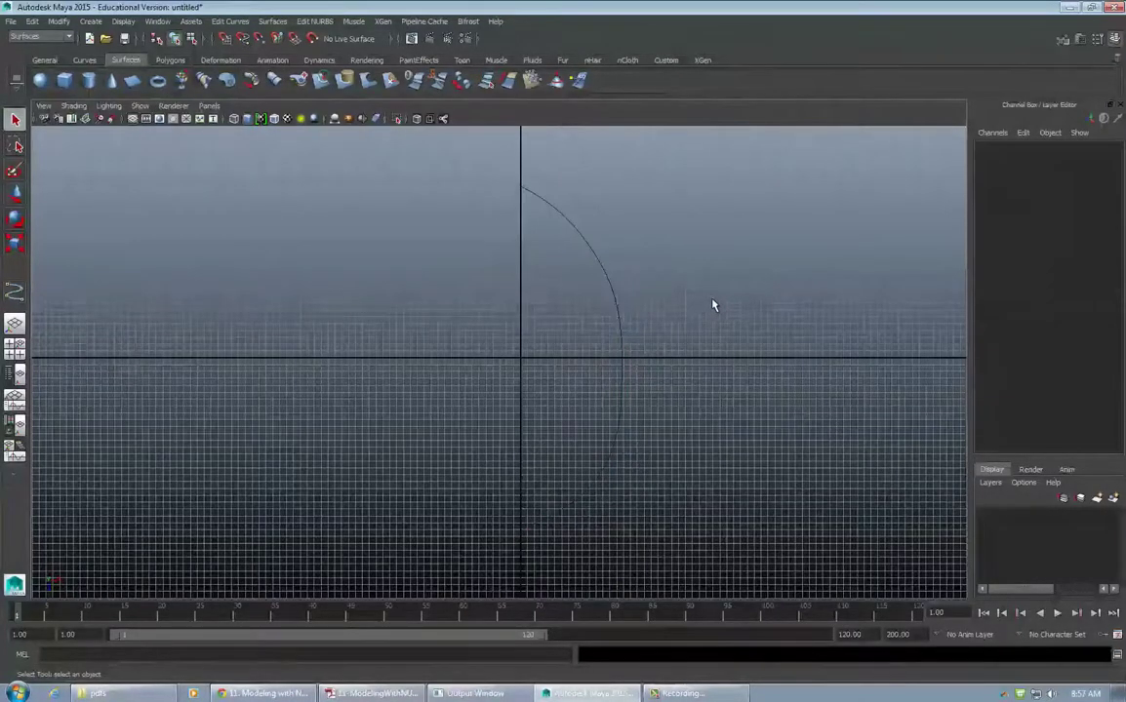
right_click(613, 298)
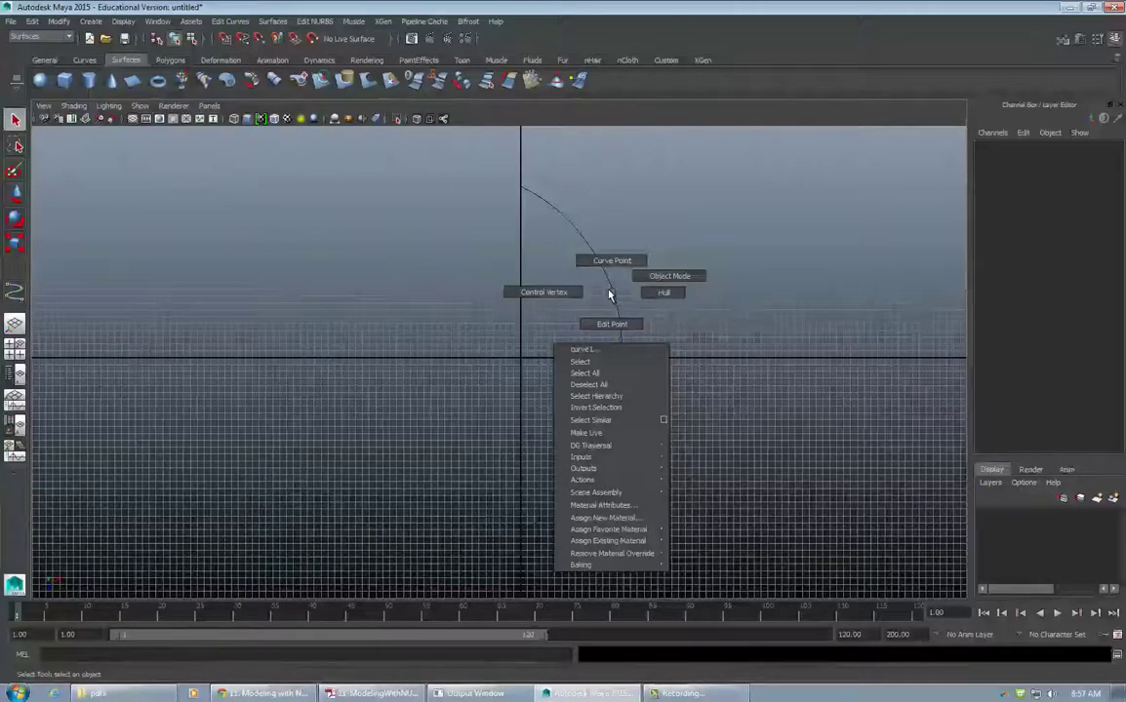
click(536, 293)
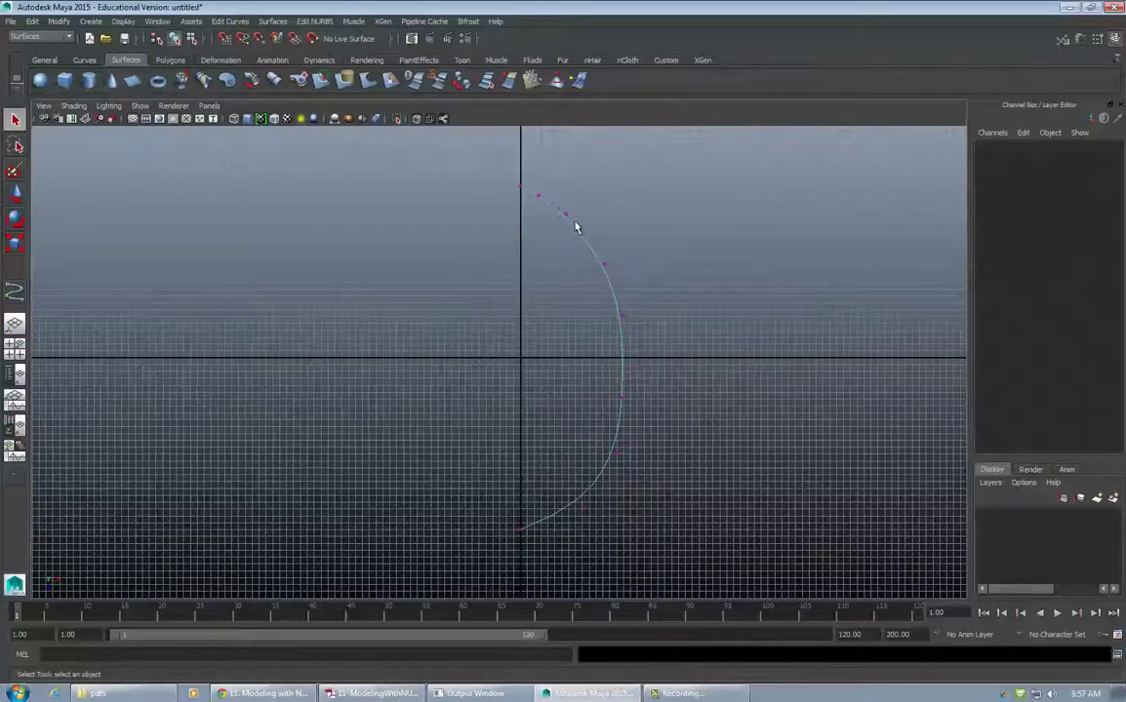
Move the three control vertices on the middle and lower part of the curve's bulge inward toward the vertical axis
click(603, 264)
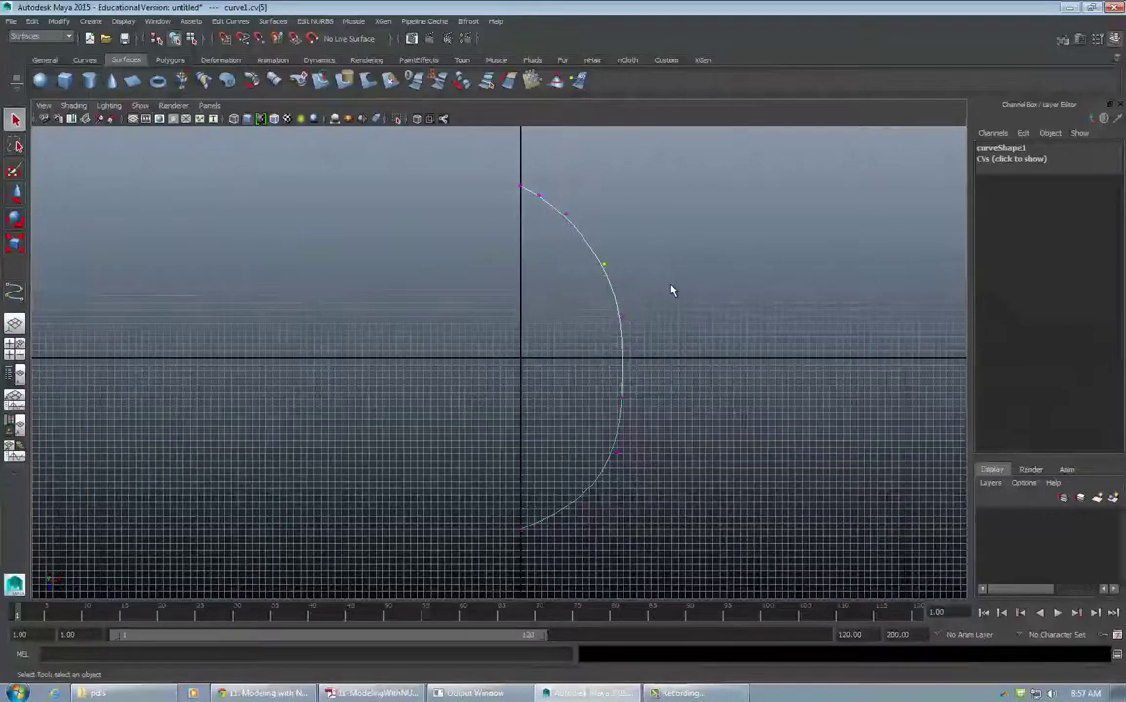
drag(671, 287, 610, 331)
key(w)
mouse_move(689, 316)
mouse_down()
mouse_move(719, 315)
mouse_move(667, 314)
mouse_move(686, 313)
mouse_up()
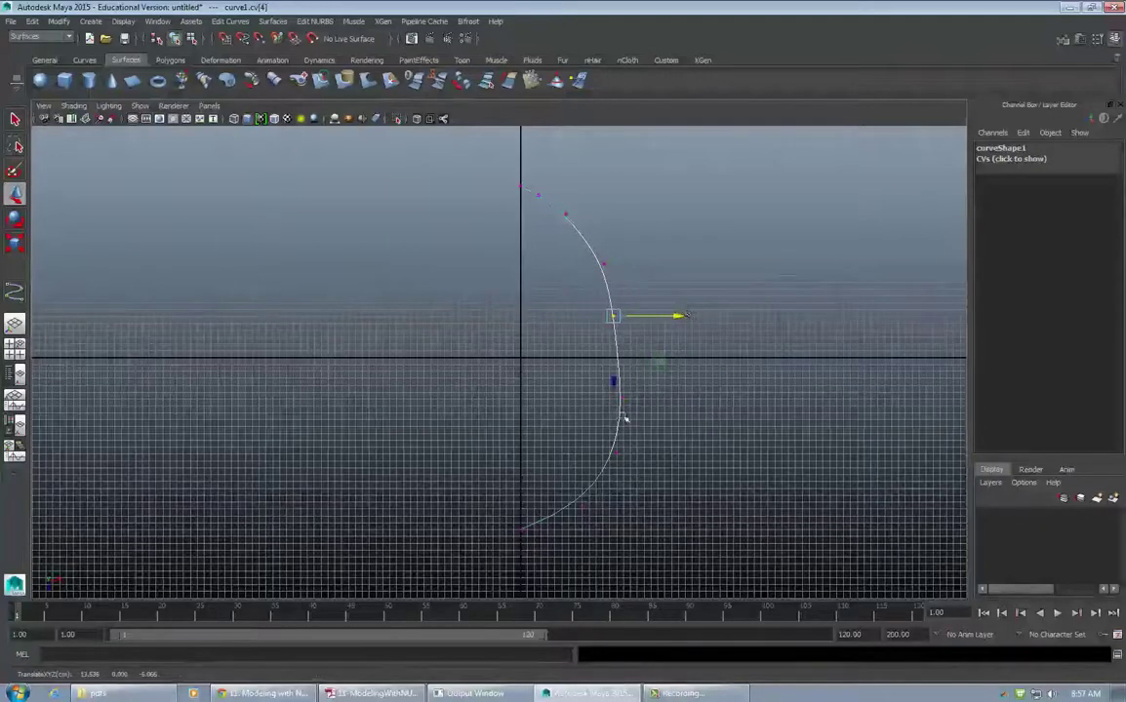
drag(572, 379, 676, 402)
drag(573, 443, 677, 455)
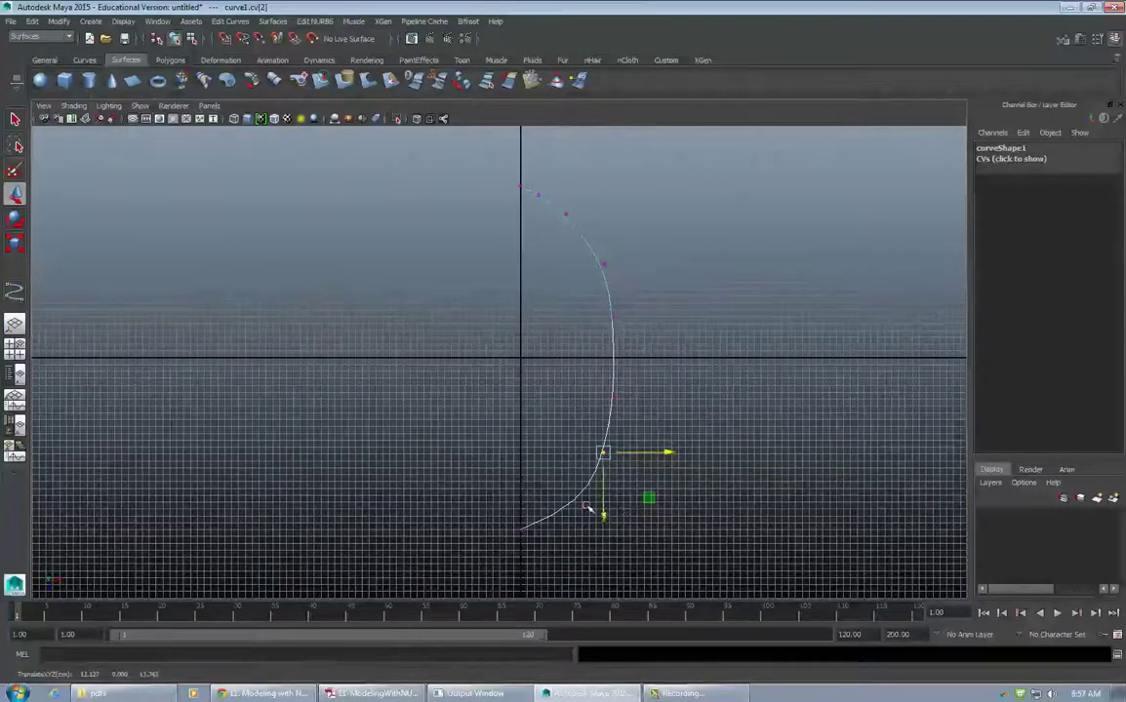
Lower the control vertex next to the curve's bottom end to round the base, and nudge the three bulge vertices above it slightly outward
drag(598, 519, 586, 593)
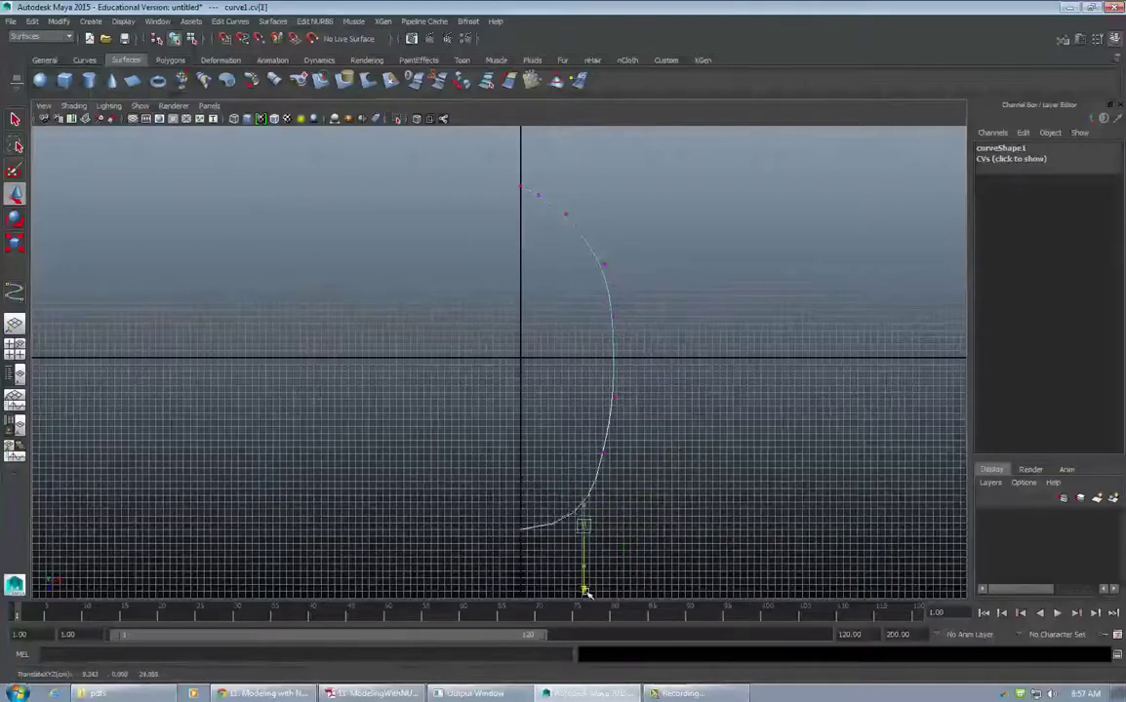
drag(562, 477, 596, 508)
drag(575, 439, 682, 452)
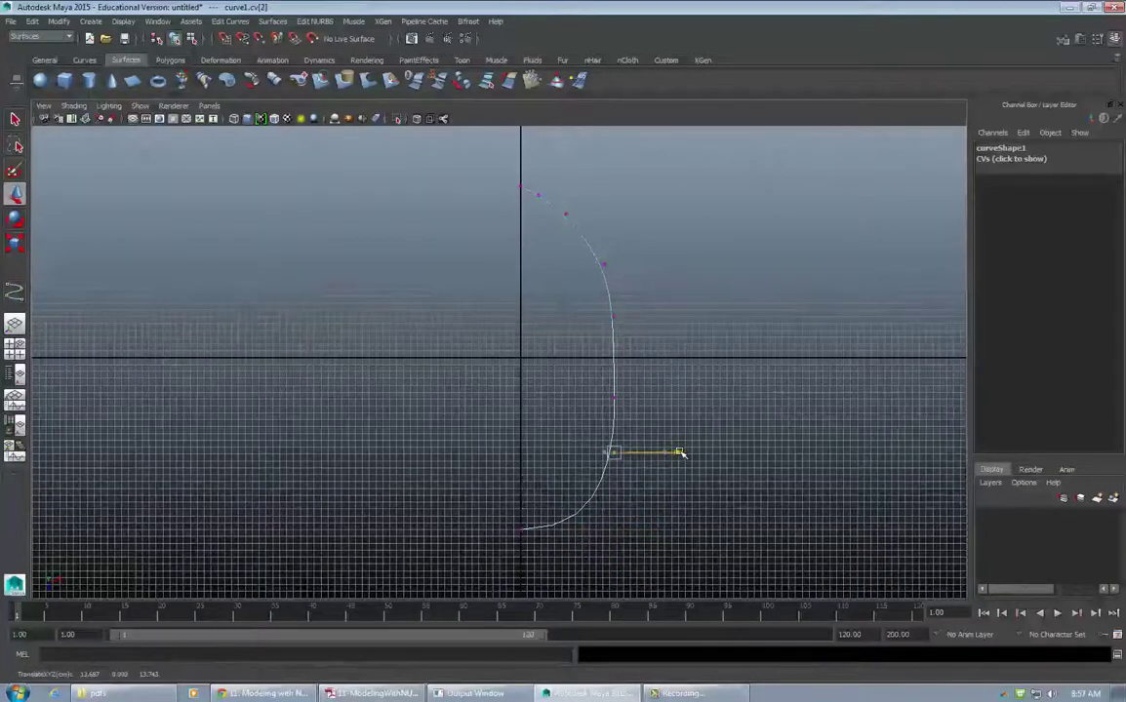
click(612, 399)
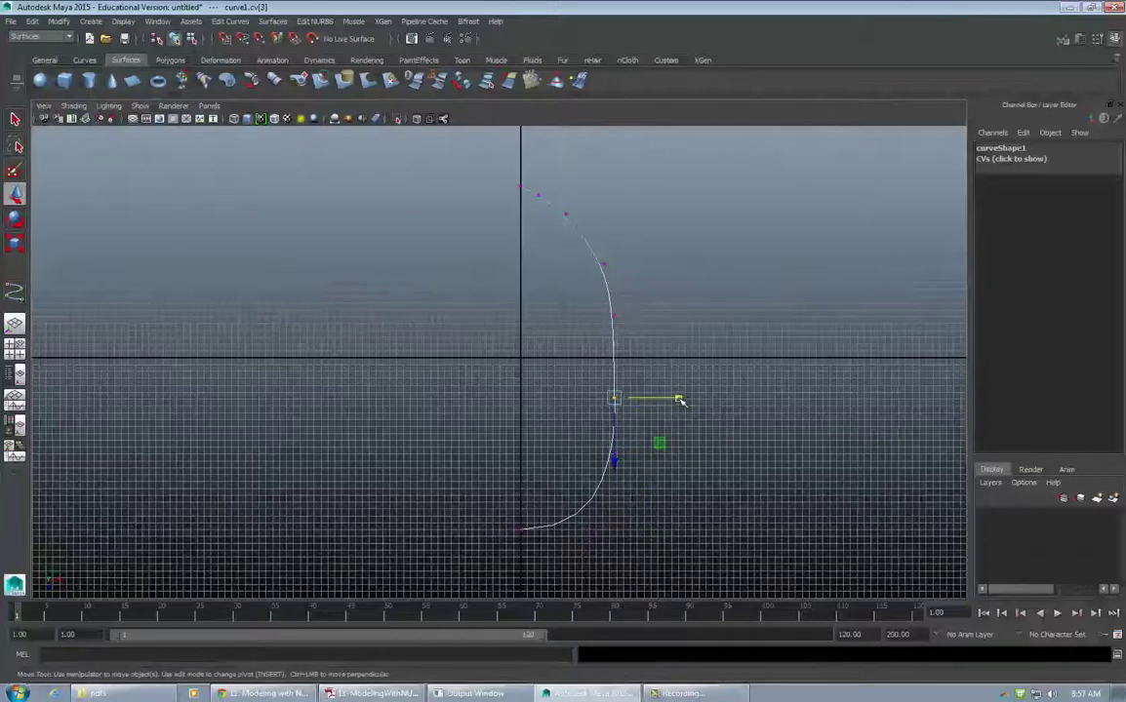
drag(681, 398, 684, 399)
click(613, 315)
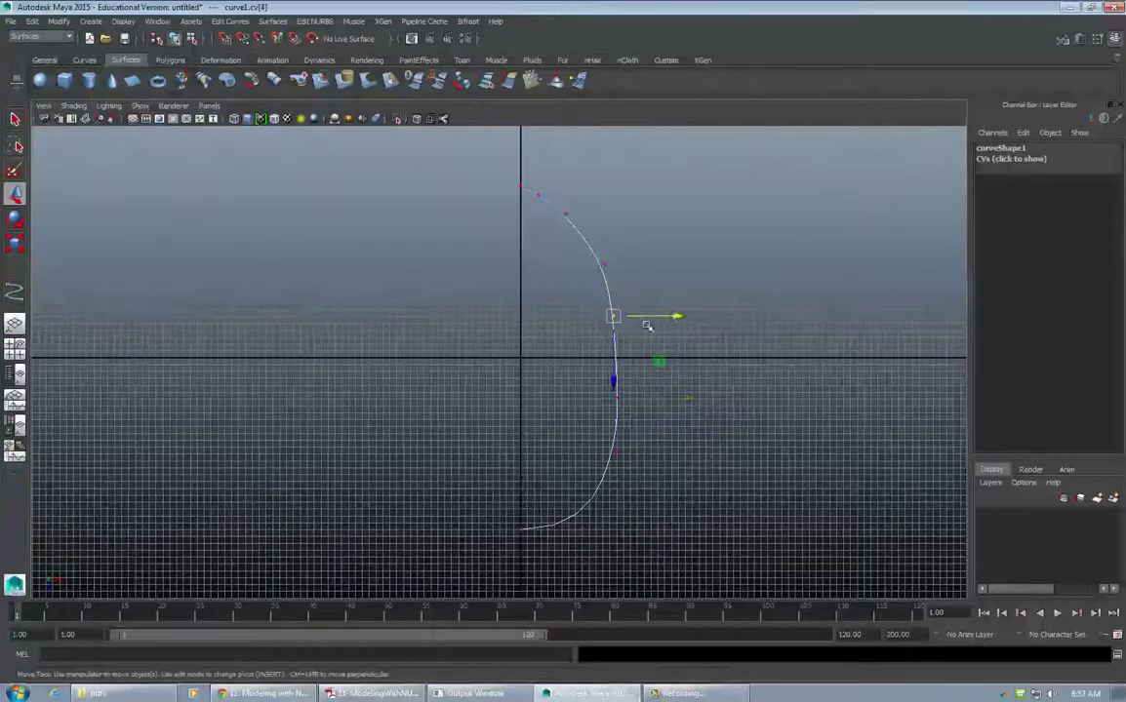
Try scaling the curve's six middle control vertices along Z, leaving out the top two and the bottom end
drag(535, 193, 664, 528)
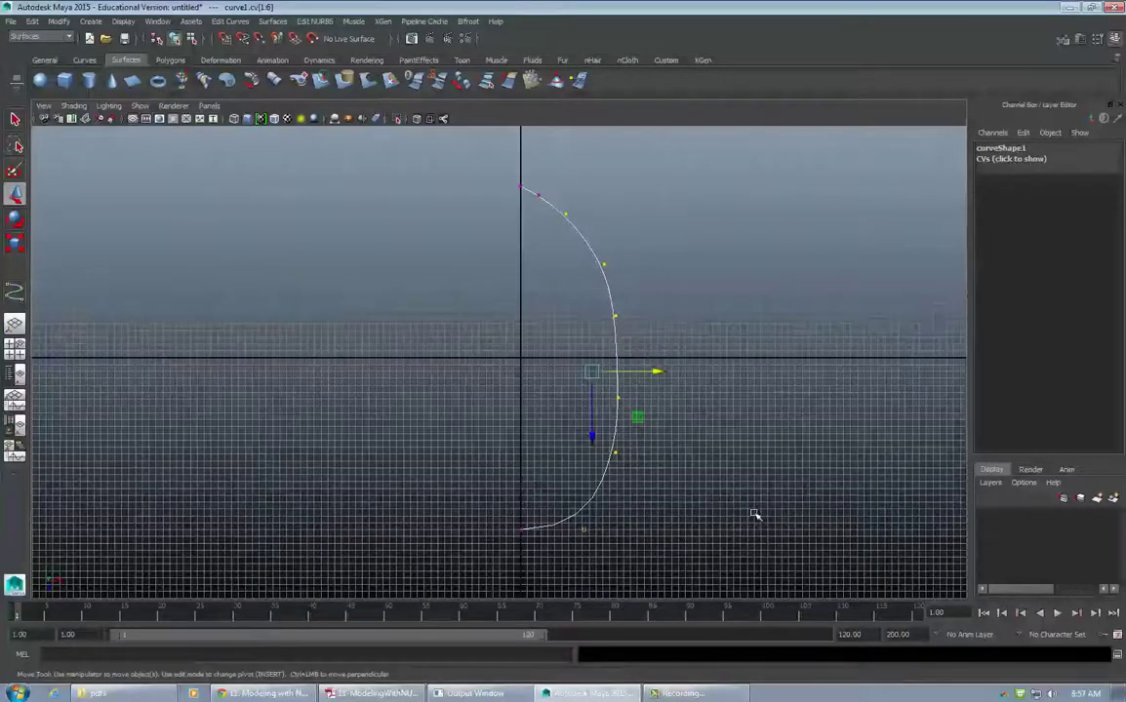
key(e)
key(r)
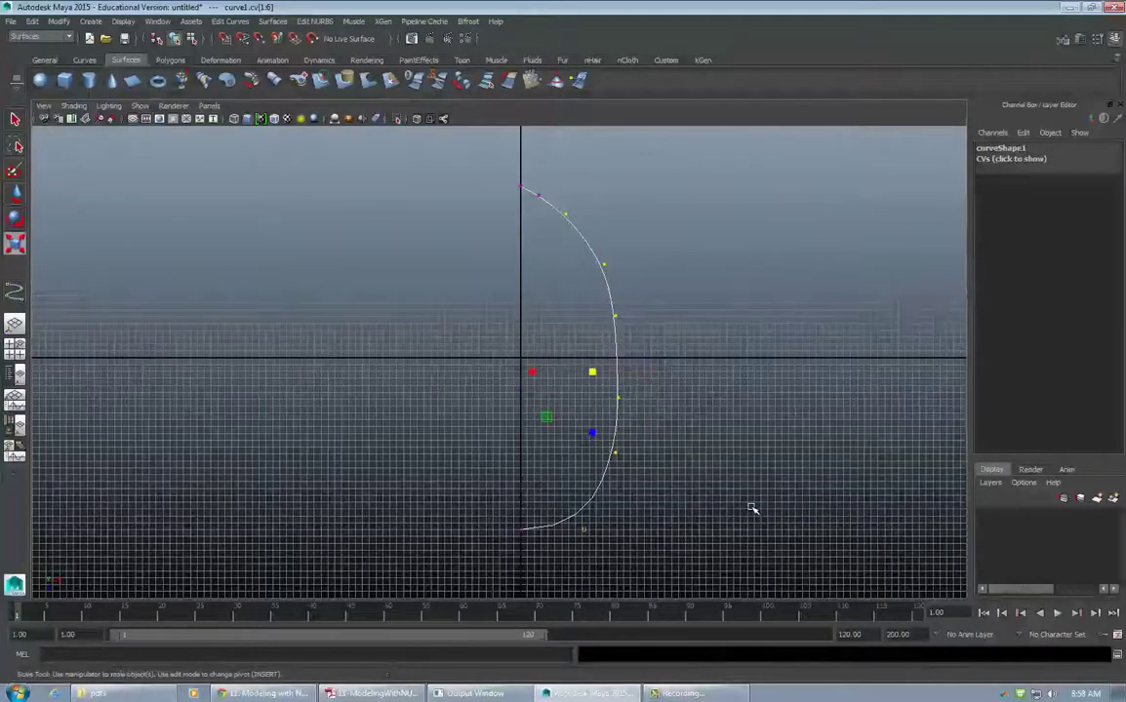
drag(593, 434, 594, 427)
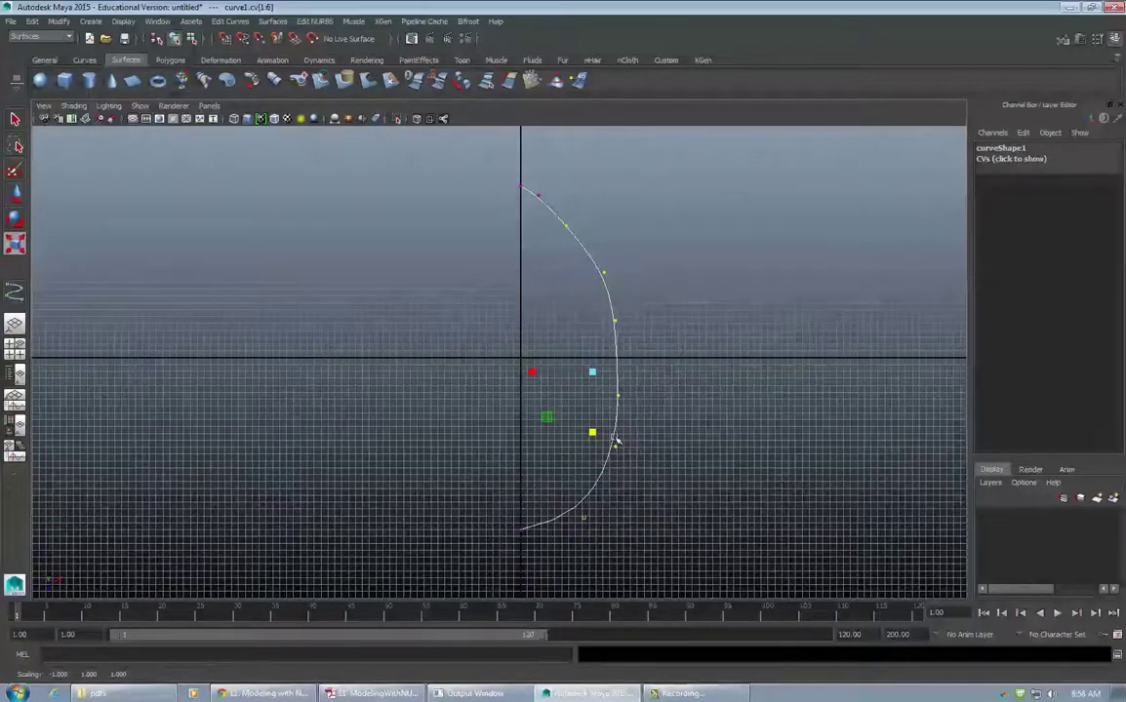
drag(593, 434, 595, 443)
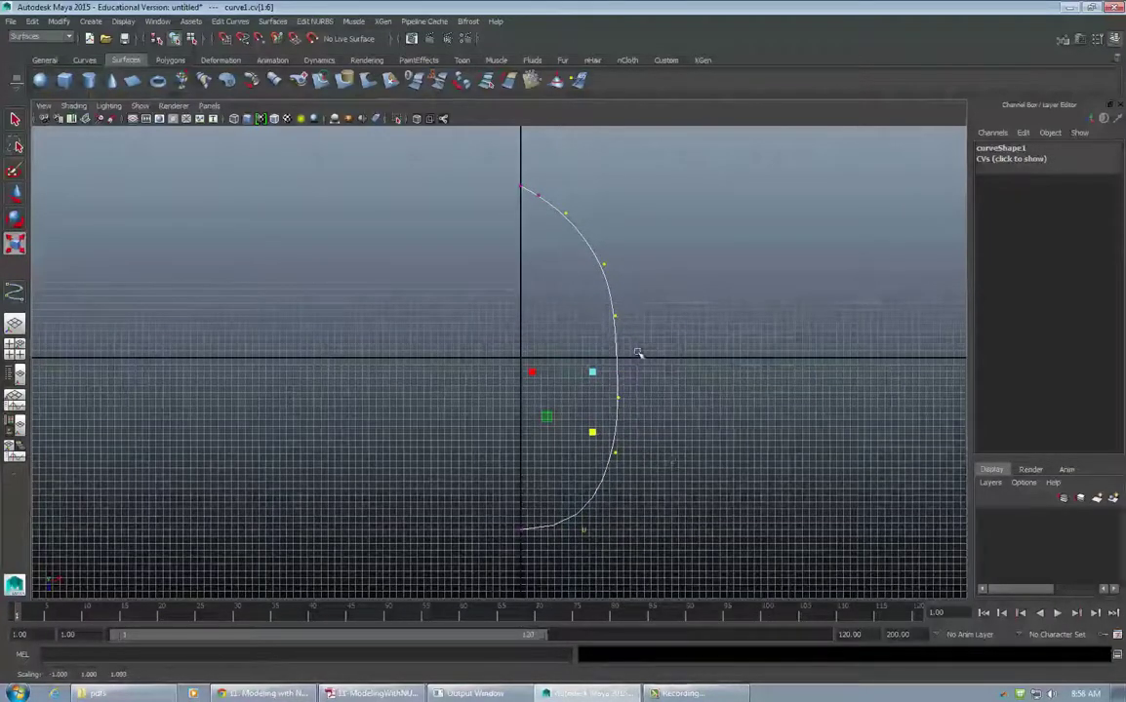
Shift all control vertices except the two ends slightly inward, and move the three on the upper bulge further toward the vertical axis
drag(540, 199, 729, 543)
key(w)
mouse_move(648, 365)
mouse_down()
mouse_move(629, 367)
mouse_move(642, 364)
mouse_up()
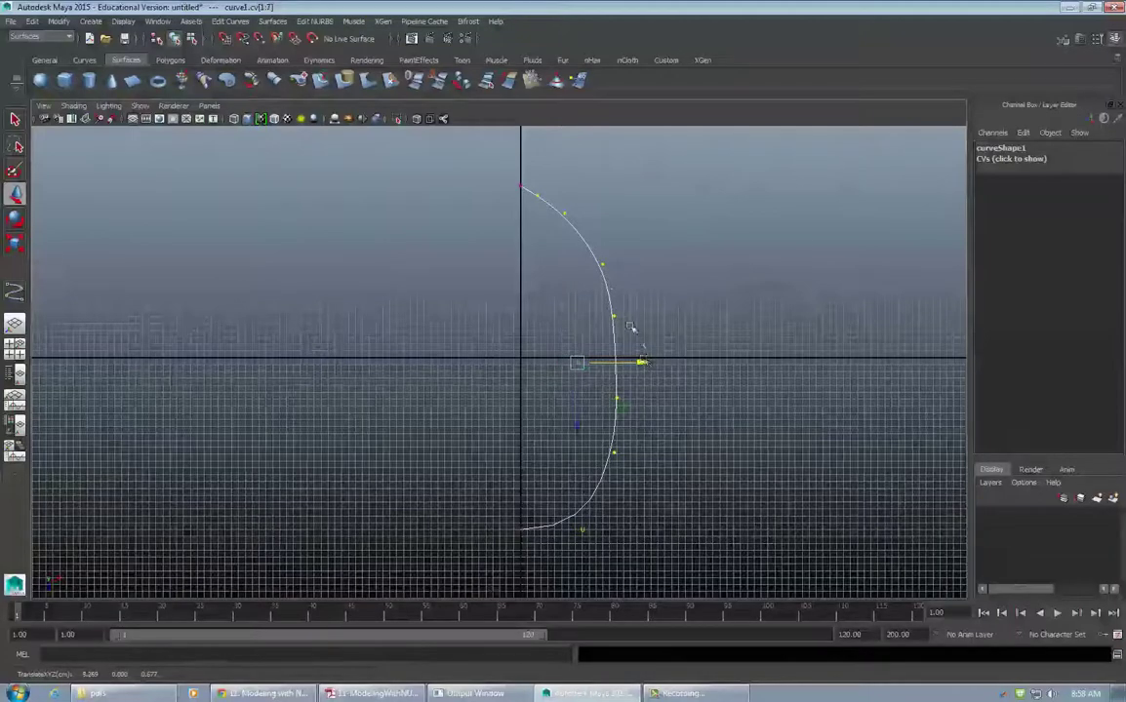
drag(527, 194, 628, 363)
drag(651, 265, 651, 266)
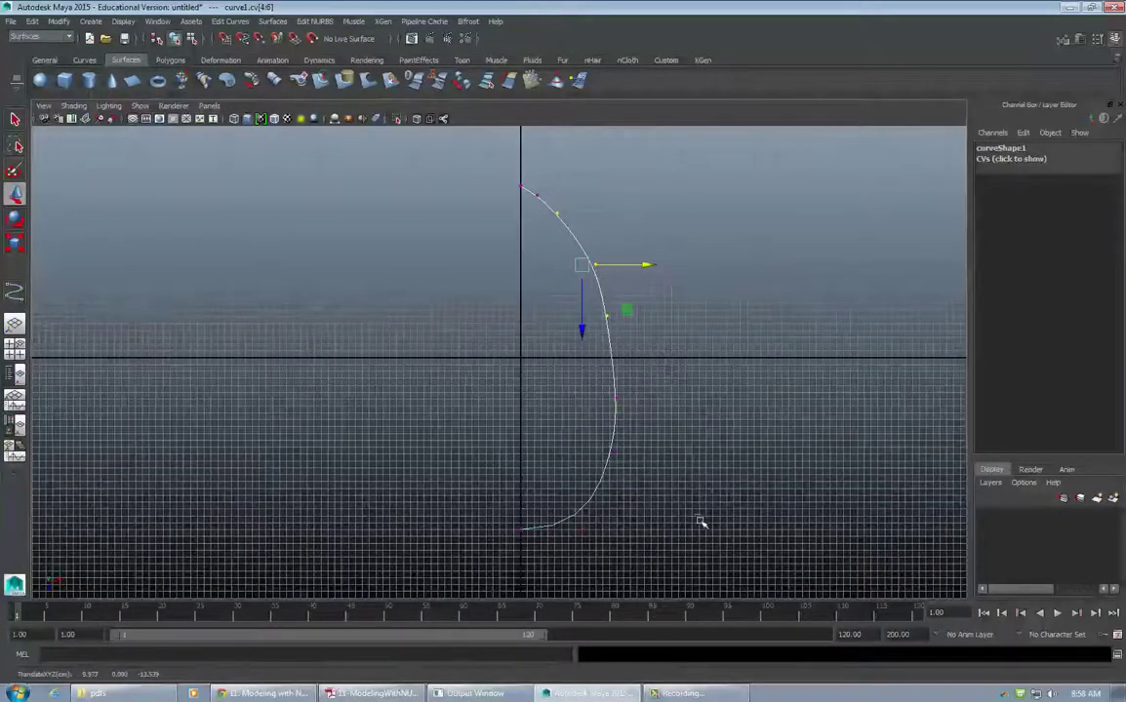
click(701, 523)
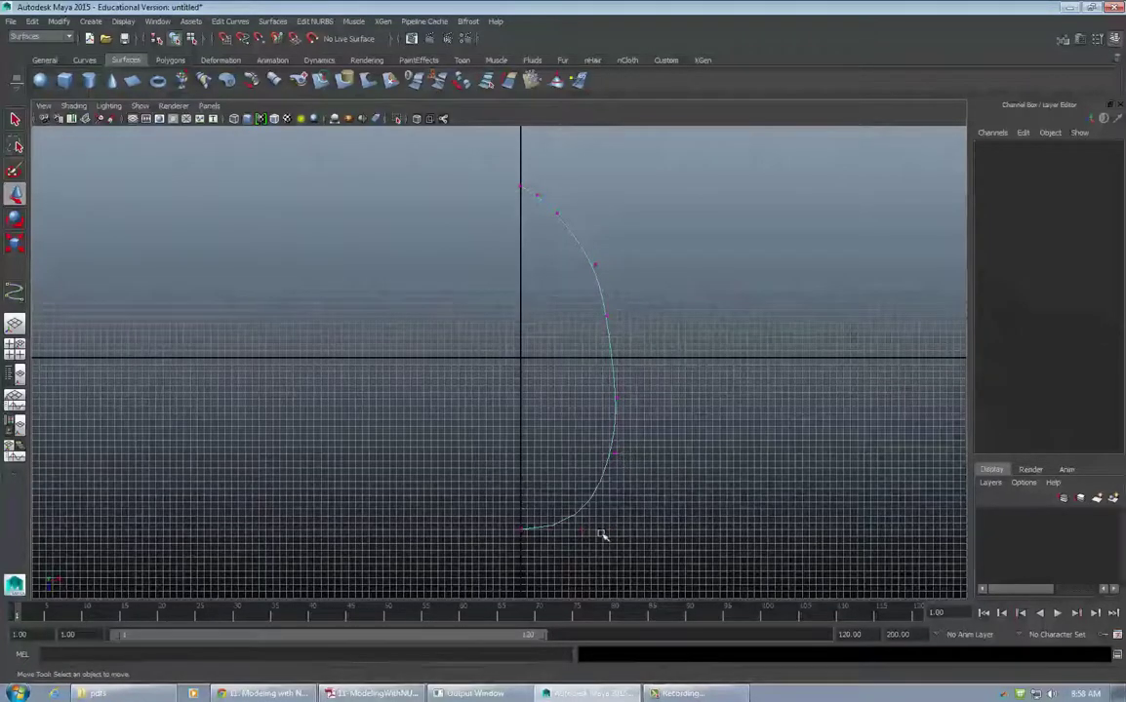
Adjust the height of the control vertex next to the curve's bottom end slightly, and deselect it
drag(576, 525, 583, 591)
middle_drag(582, 592, 583, 580)
click(676, 454)
Show all four views, return the profile curve to object mode in the perspective view, and select it
key(space)
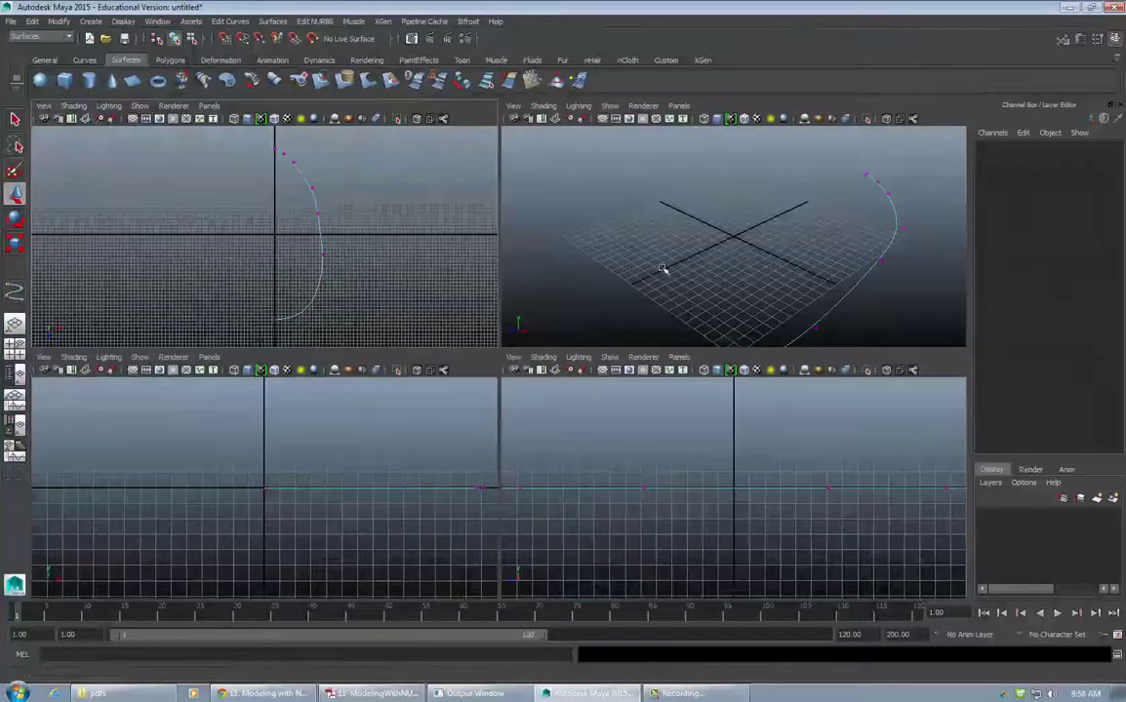
alt+drag(663, 269, 733, 230)
alt+right_drag(848, 229, 674, 254)
alt+drag(673, 253, 742, 262)
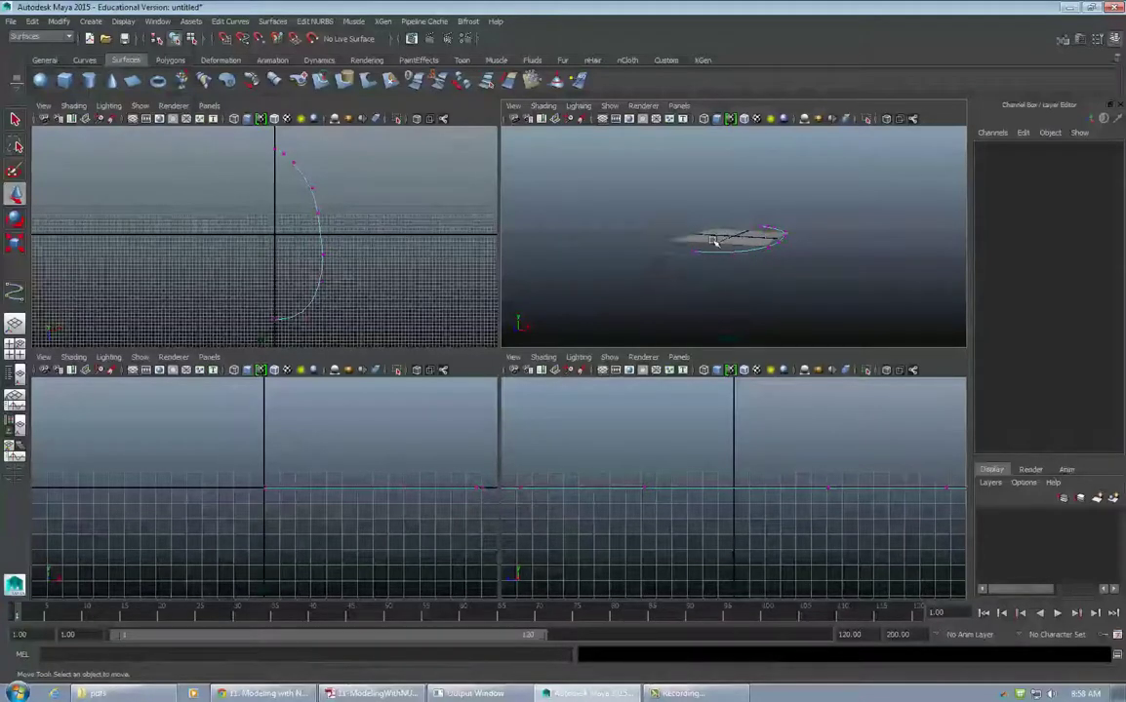
alt+drag(645, 215, 740, 248)
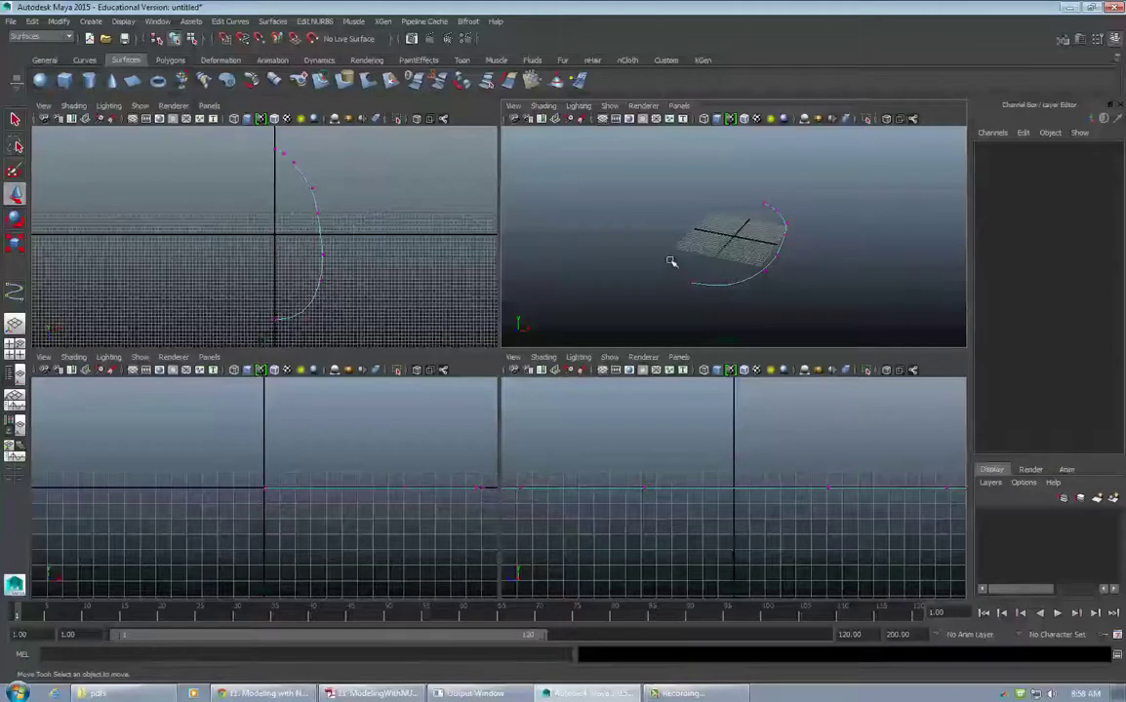
alt+drag(720, 259, 791, 254)
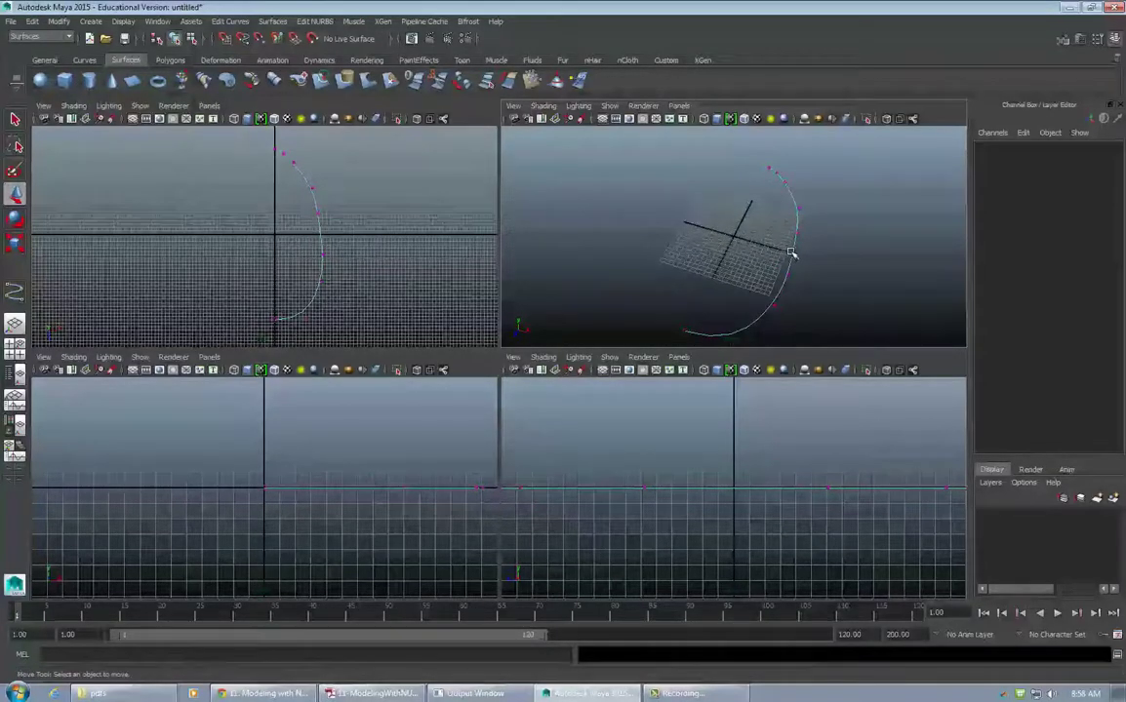
right_click(793, 254)
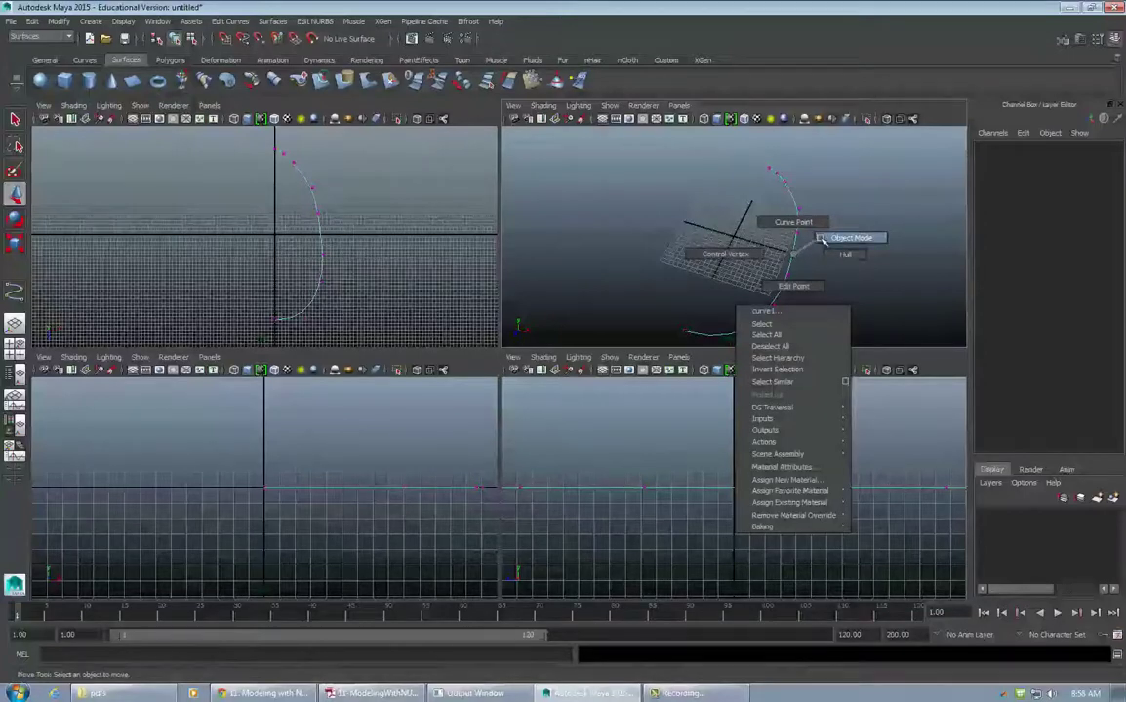
click(820, 238)
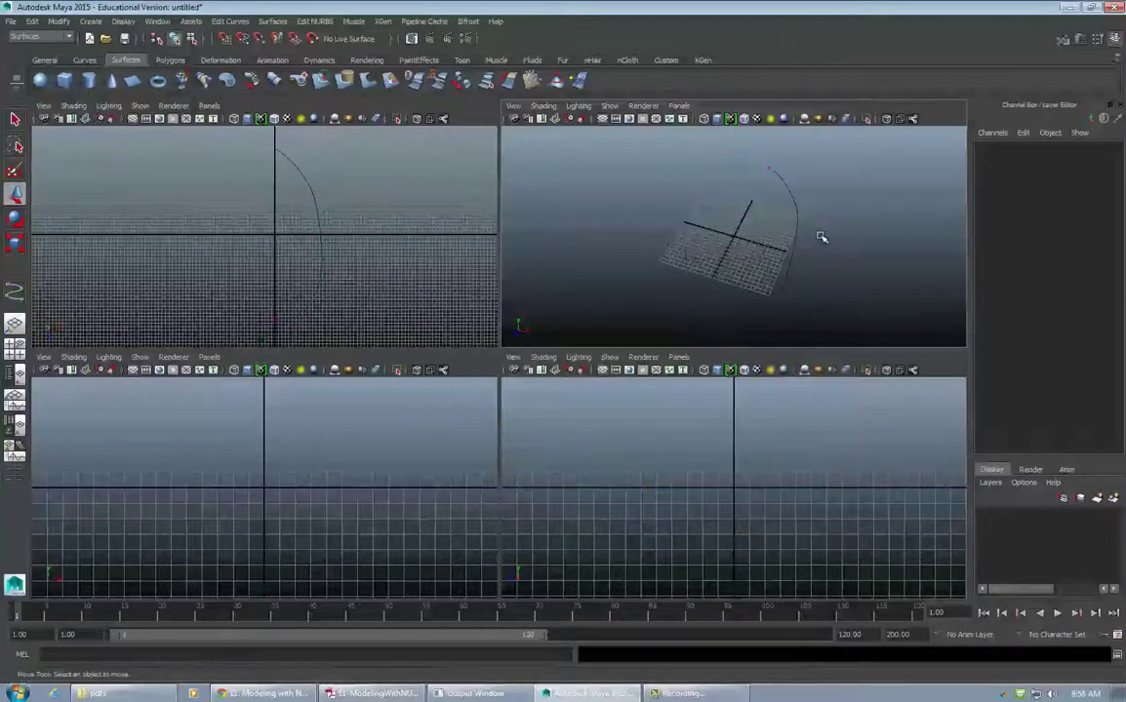
click(788, 273)
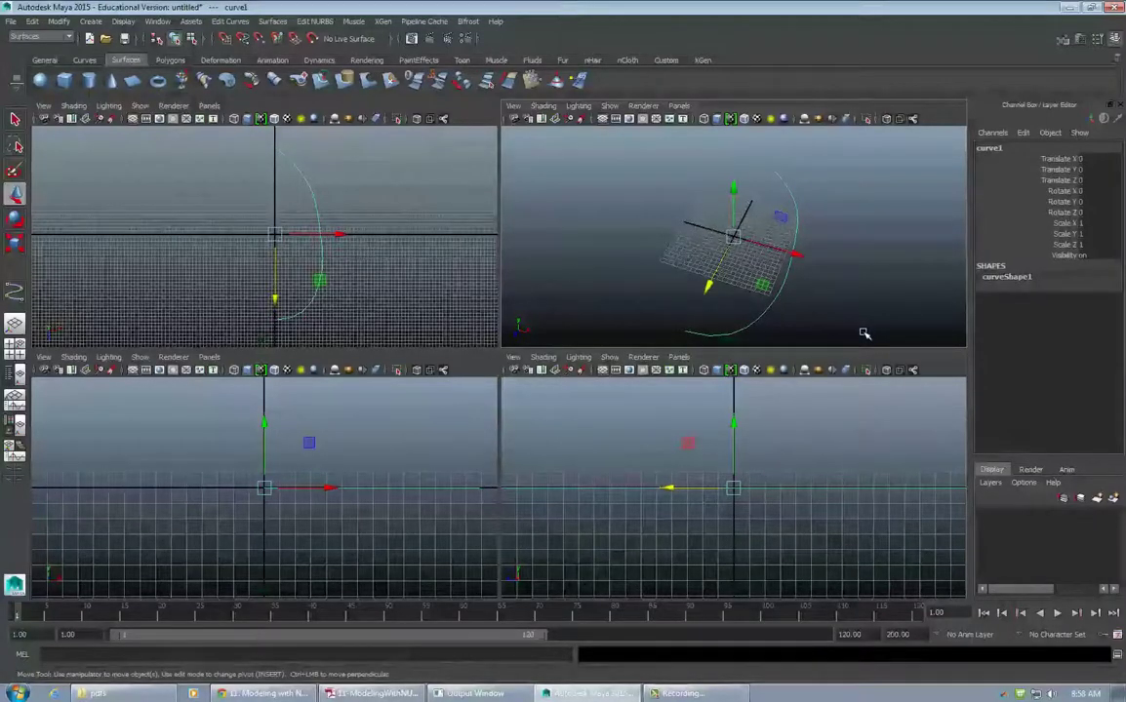
alt+drag(819, 323, 819, 317)
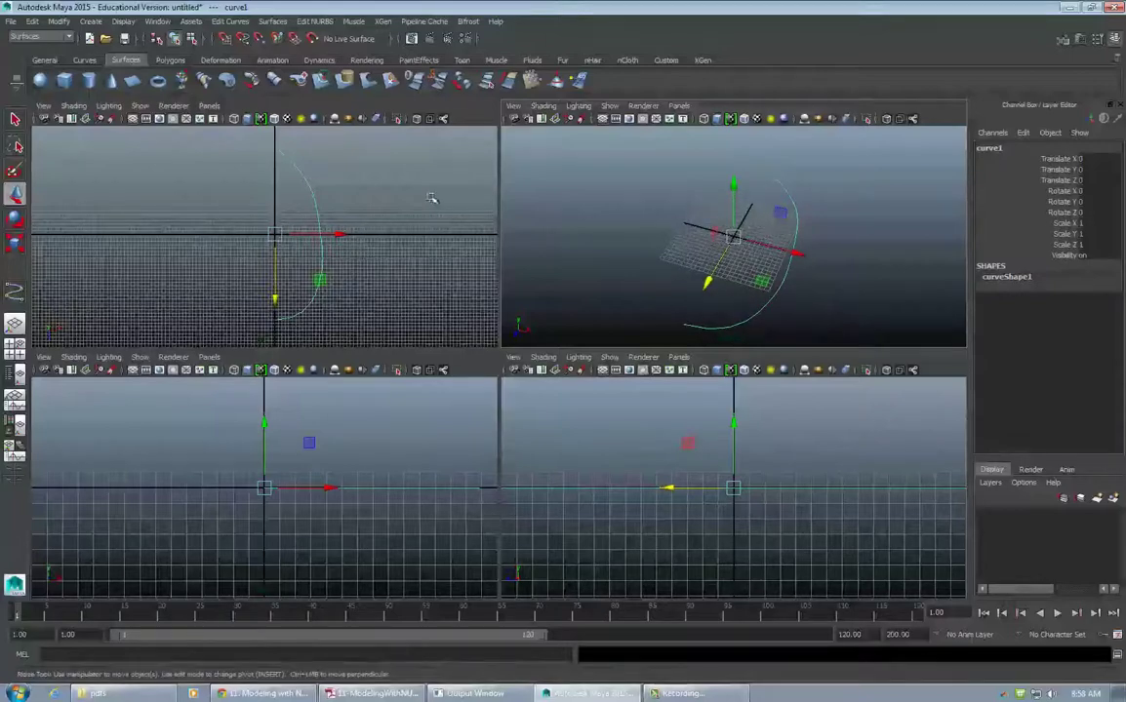
Open the Revolve options for the selected curve and set the axis preset to Z
click(273, 24)
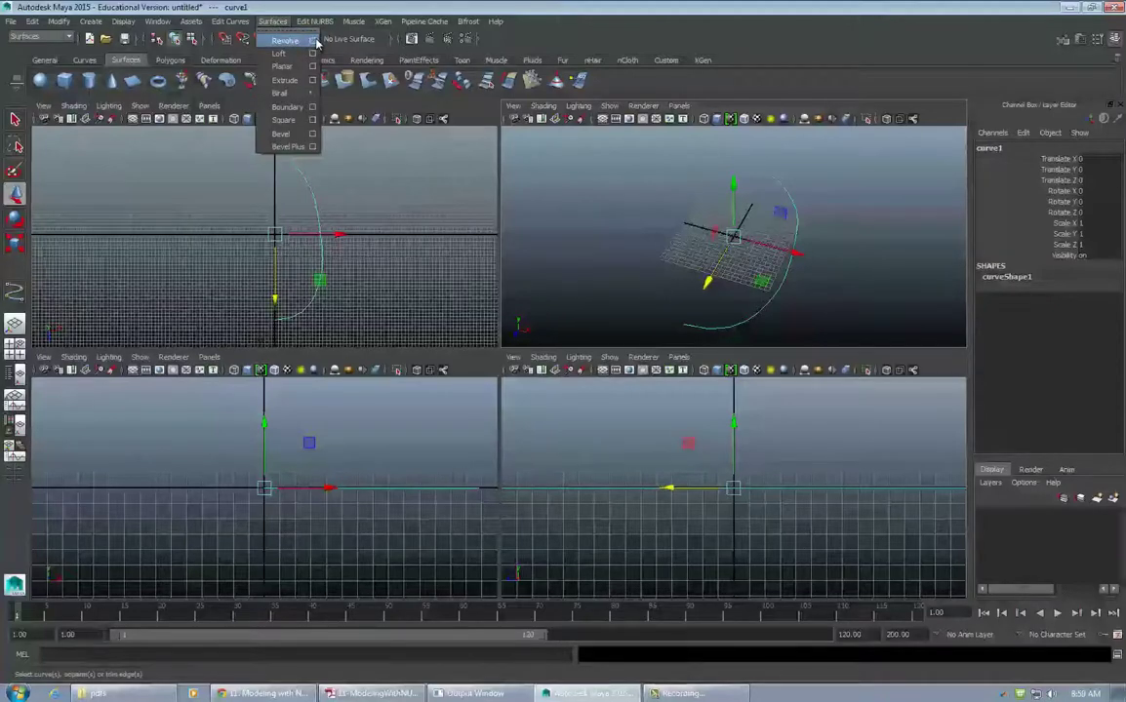
click(313, 41)
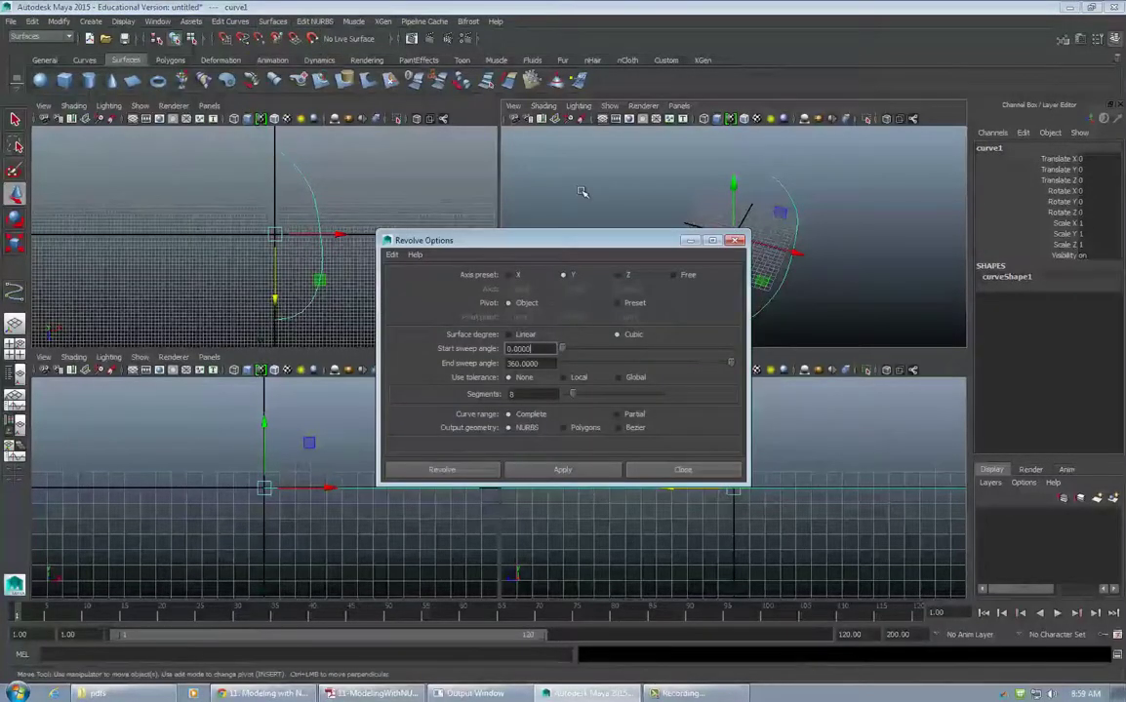
drag(572, 246, 381, 112)
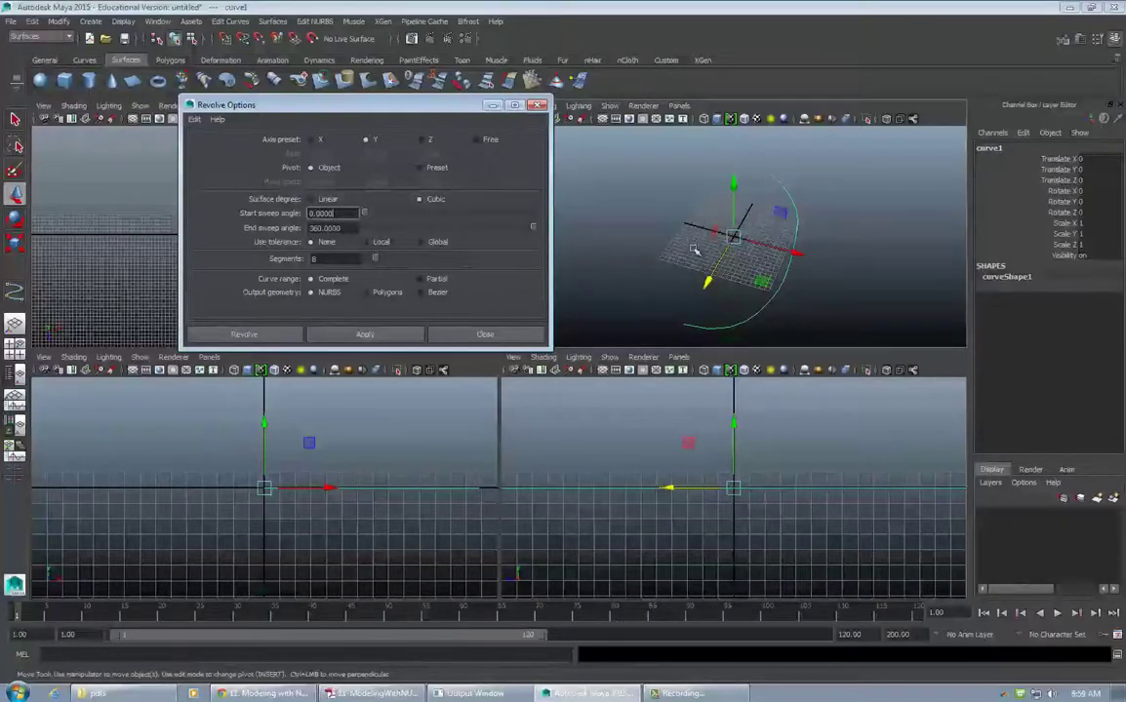
alt+middle_drag(693, 247, 683, 269)
alt+right_drag(684, 268, 773, 261)
alt+drag(771, 262, 738, 250)
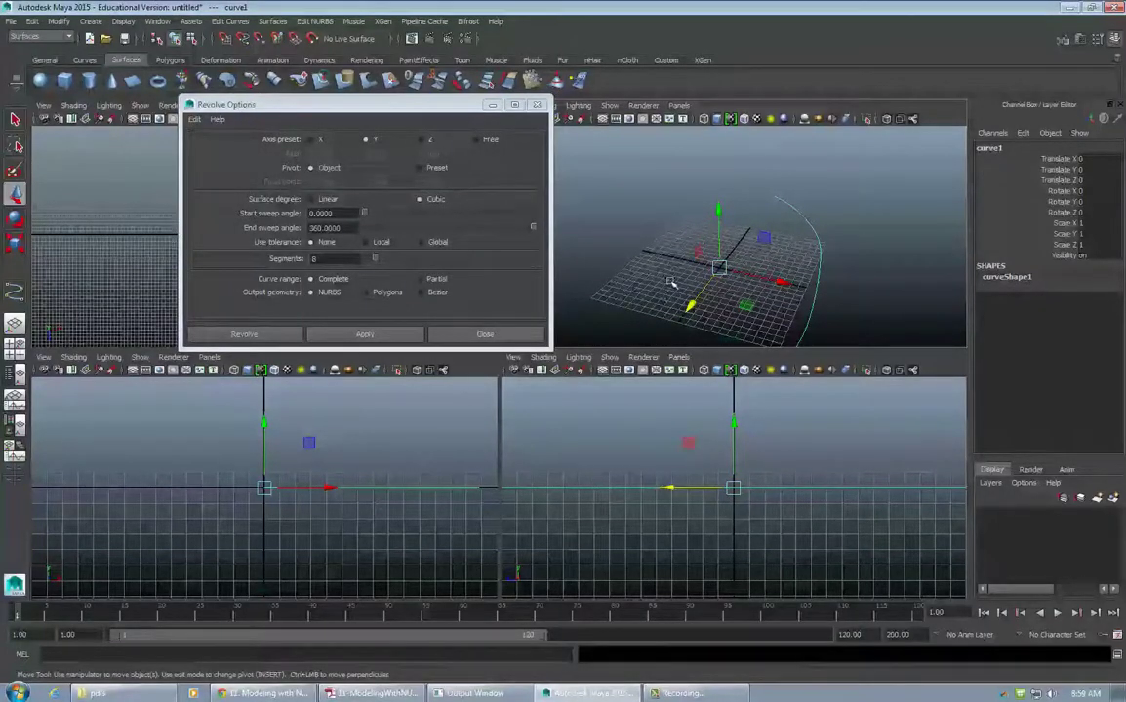
alt+drag(601, 254, 688, 278)
drag(443, 104, 377, 110)
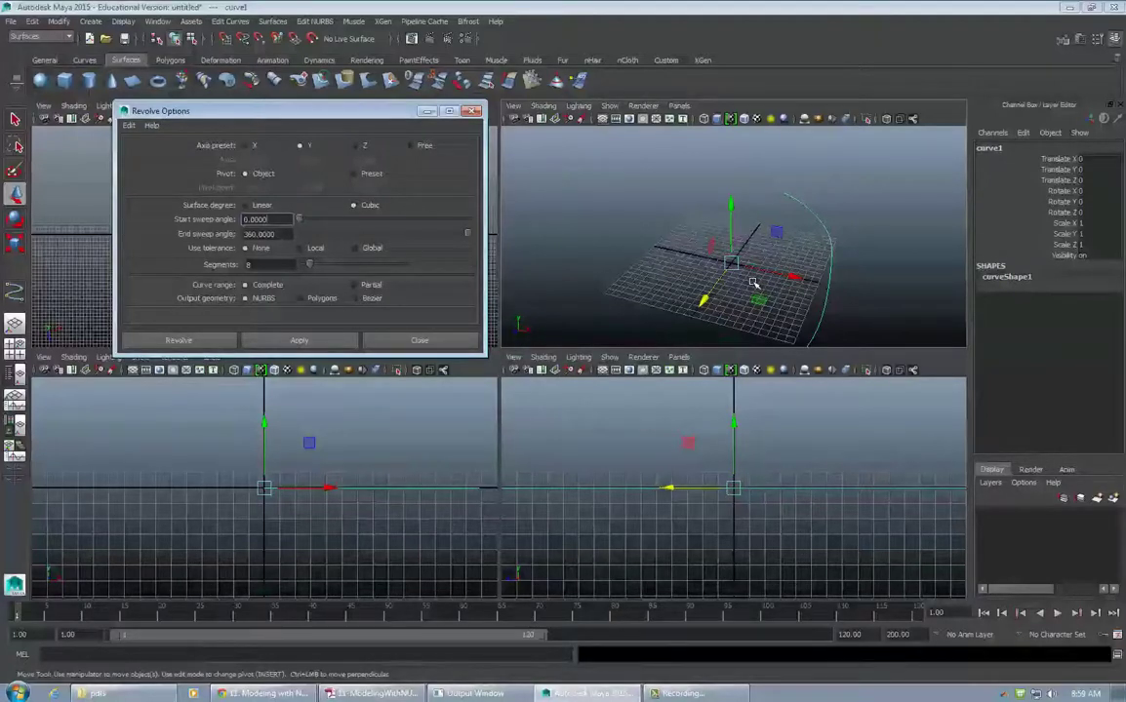
click(355, 146)
alt+drag(650, 220, 751, 214)
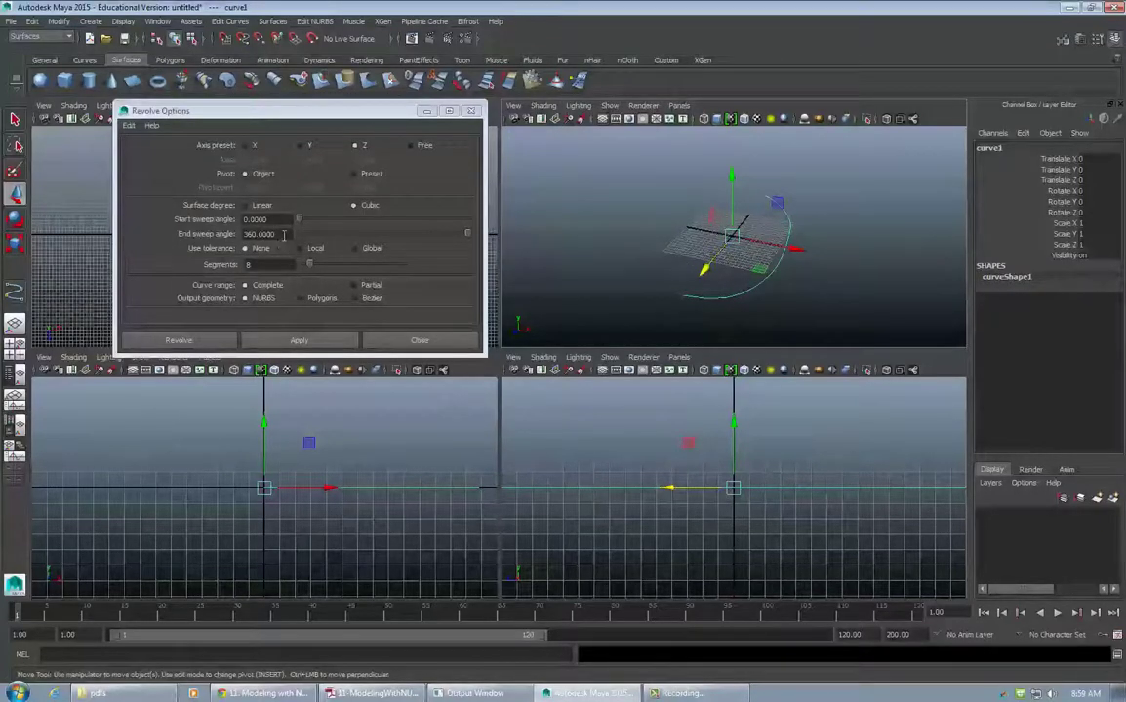
Set the end sweep angle to 180 and revolve the curve into a half shell
drag(283, 235, 242, 235)
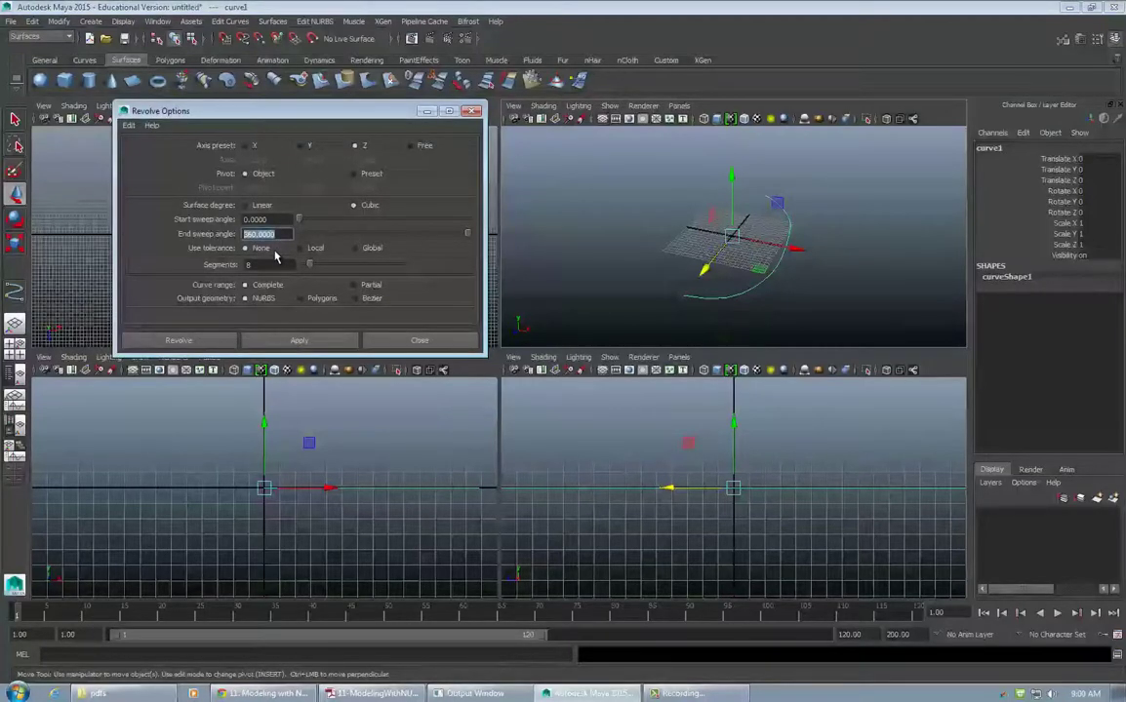
text(180)
key(Return)
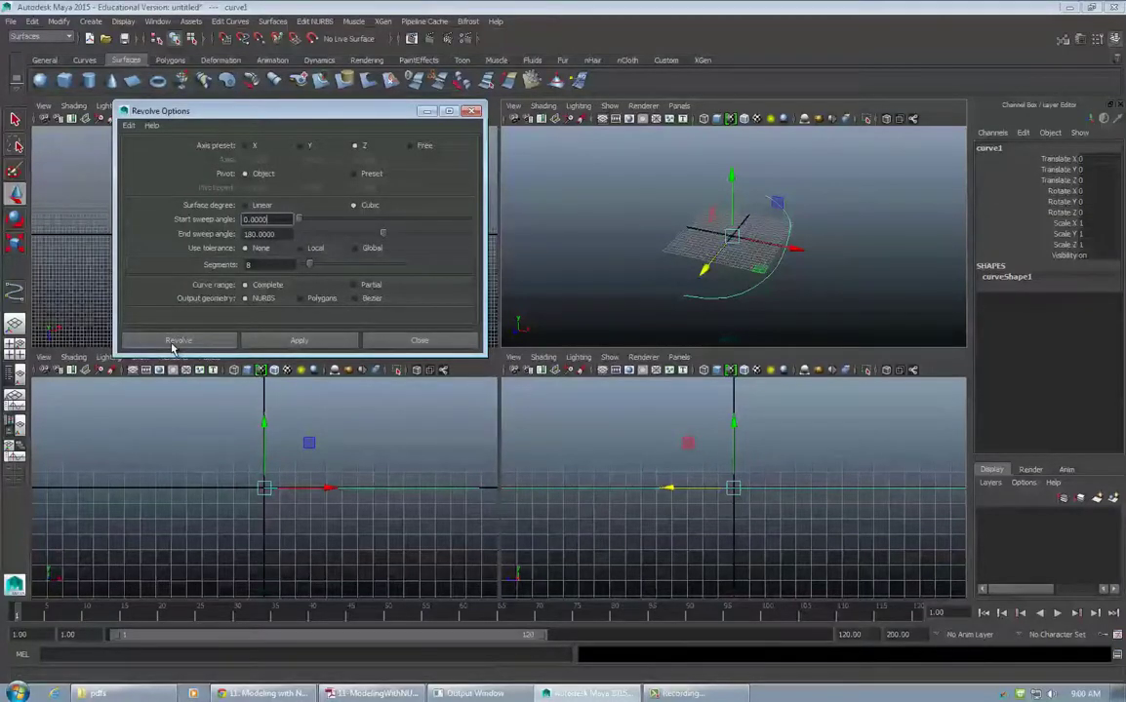
click(176, 342)
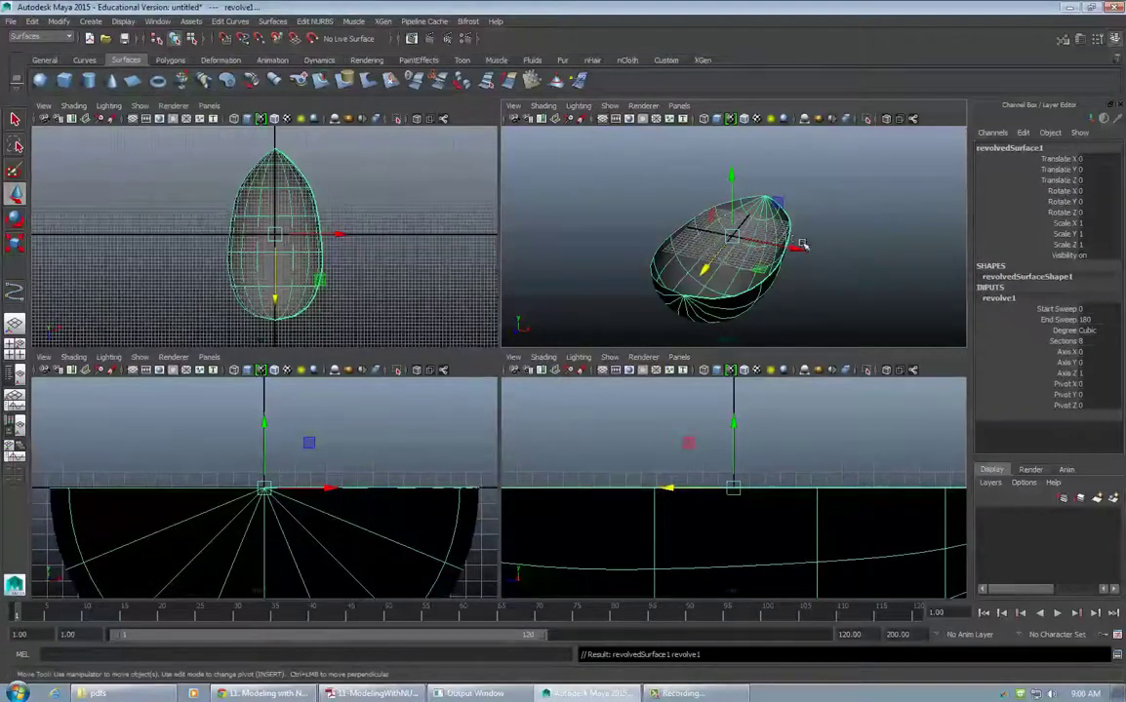
Enlarge the perspective view to full size and select the revolved surface
alt+drag(802, 244, 653, 299)
key(space)
click(785, 361)
alt+drag(722, 379, 593, 427)
click(495, 453)
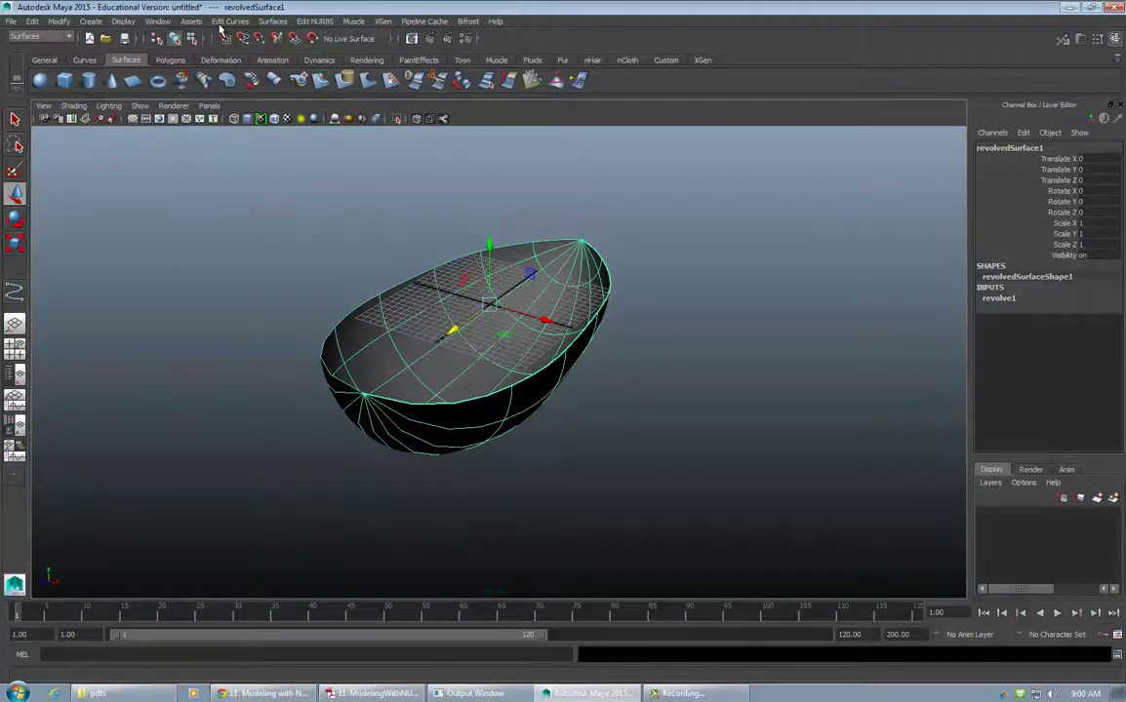
Reopen the Revolve options and switch the output geometry to Polygons with the type set to Quads
click(278, 21)
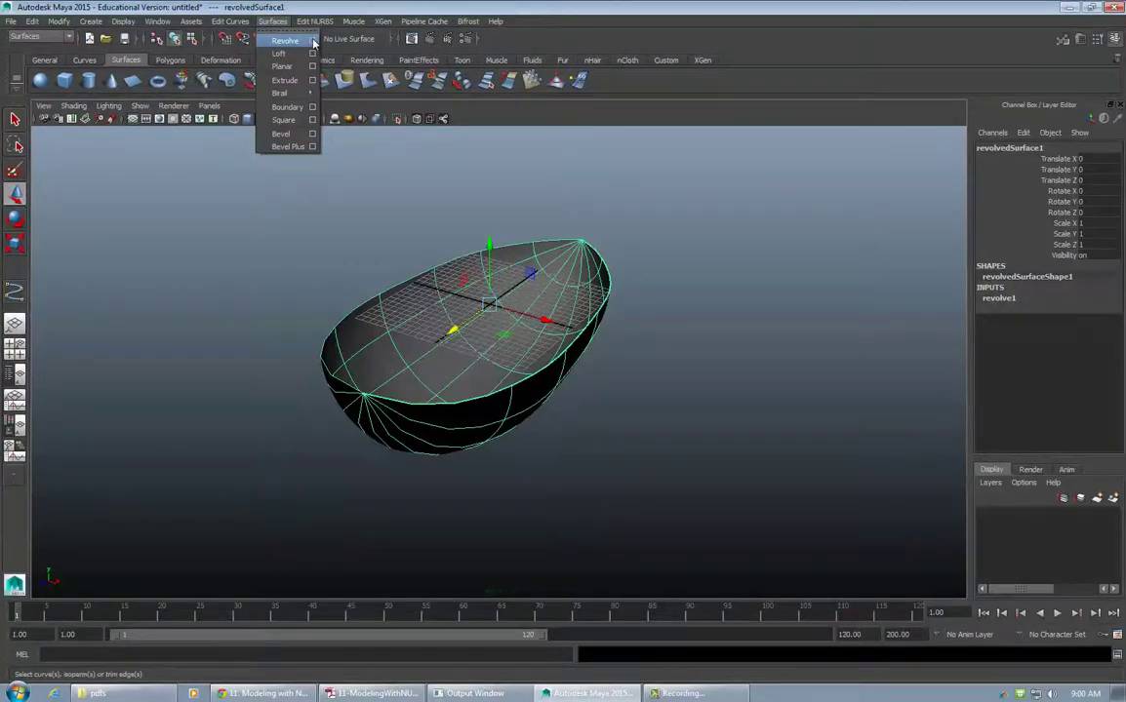
click(312, 42)
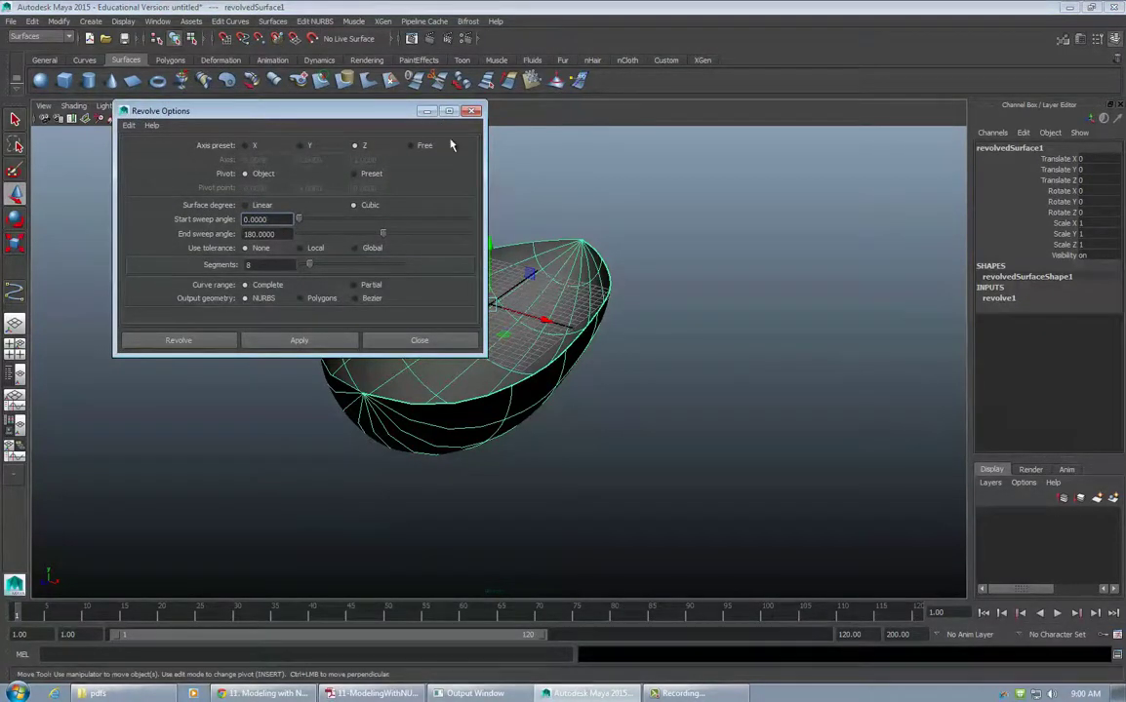
drag(369, 118, 414, 158)
alt+drag(733, 206, 609, 248)
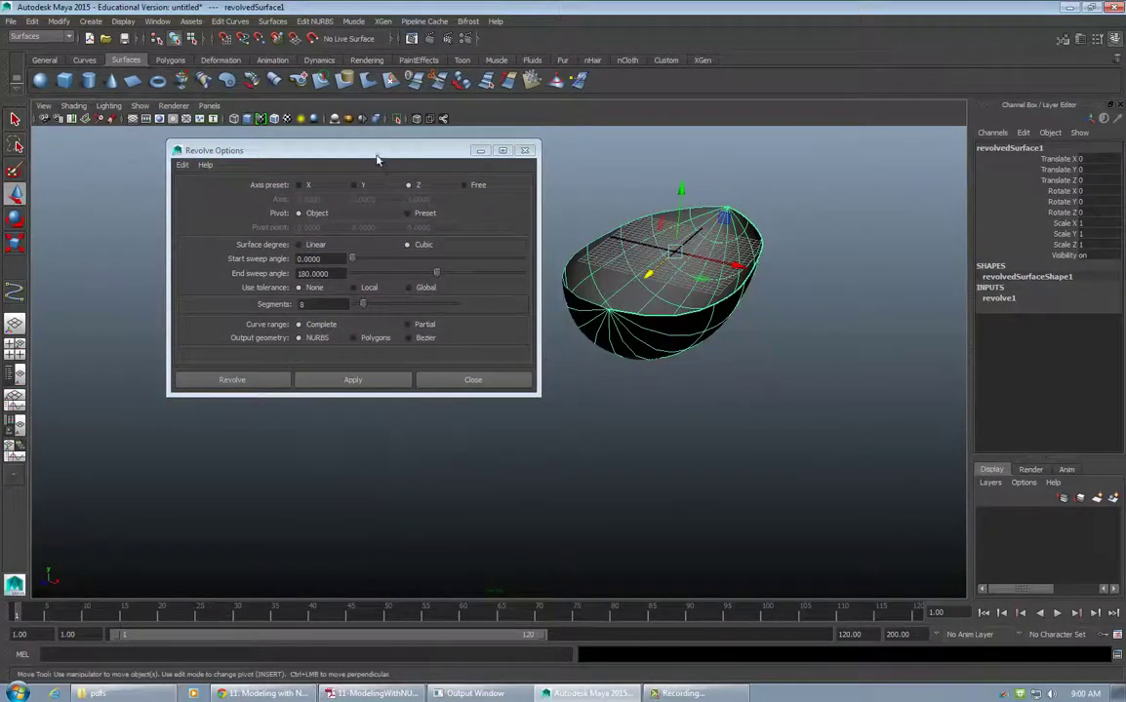
drag(378, 156, 308, 168)
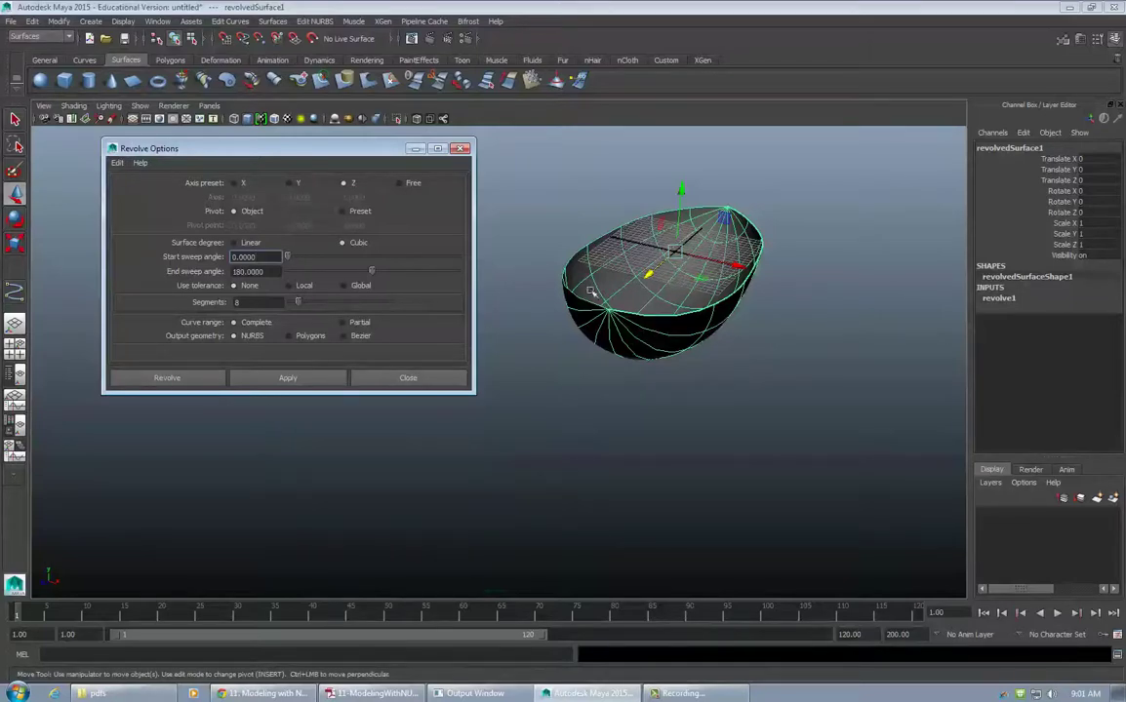
click(291, 337)
scroll(454, 283, down, 3)
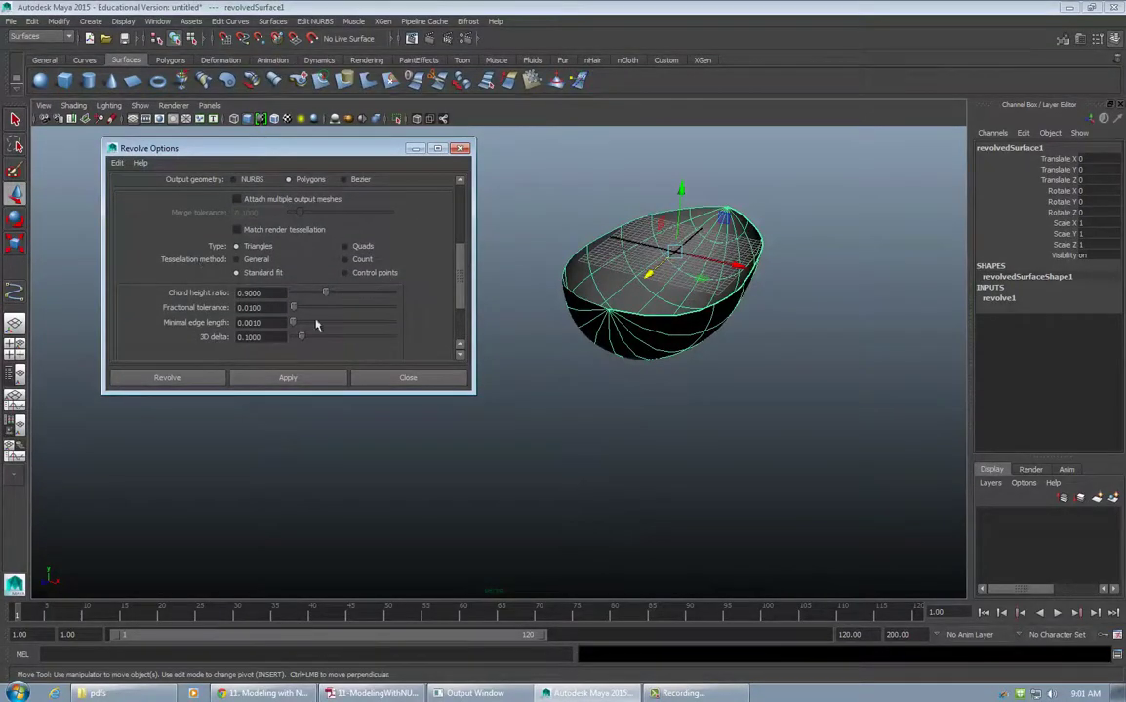
click(347, 247)
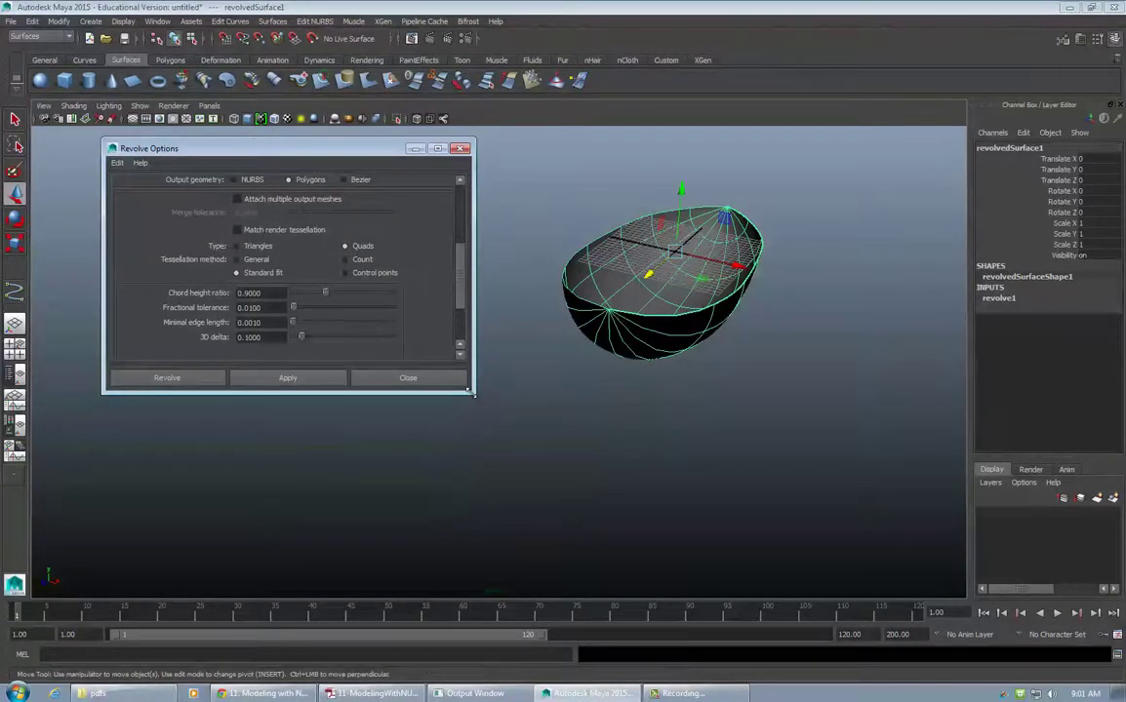
drag(469, 391, 475, 448)
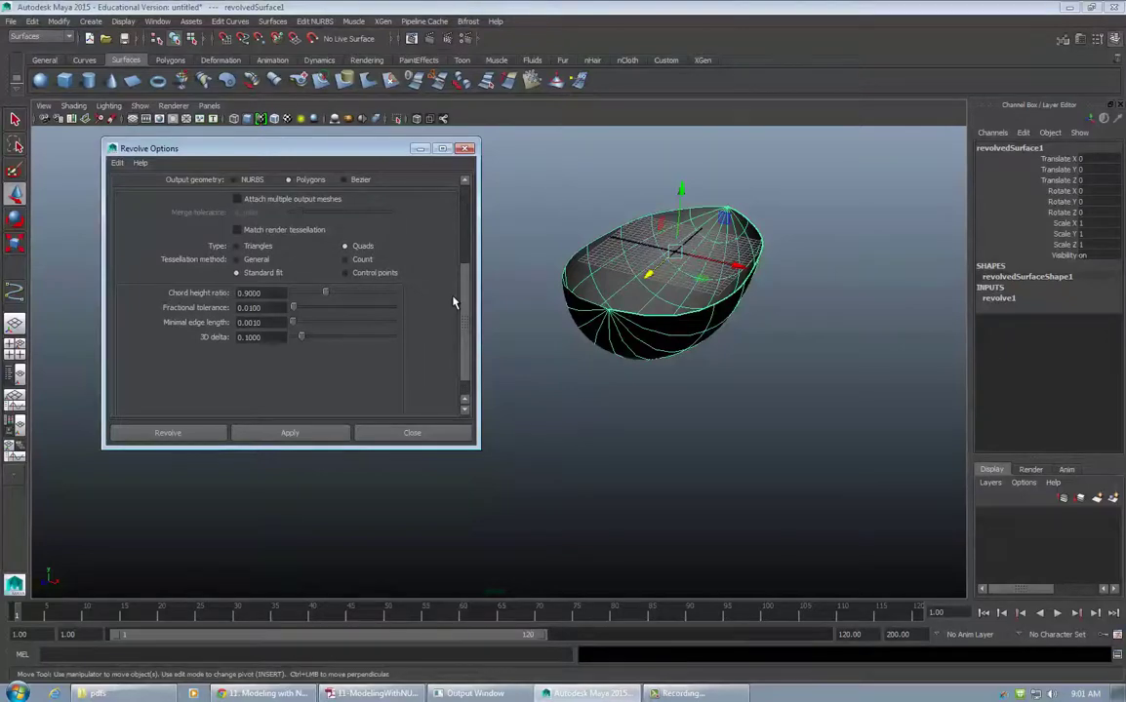
Set the Revolve output geometry back to NURBS and close the options without applying them
scroll(341, 363, up, 3)
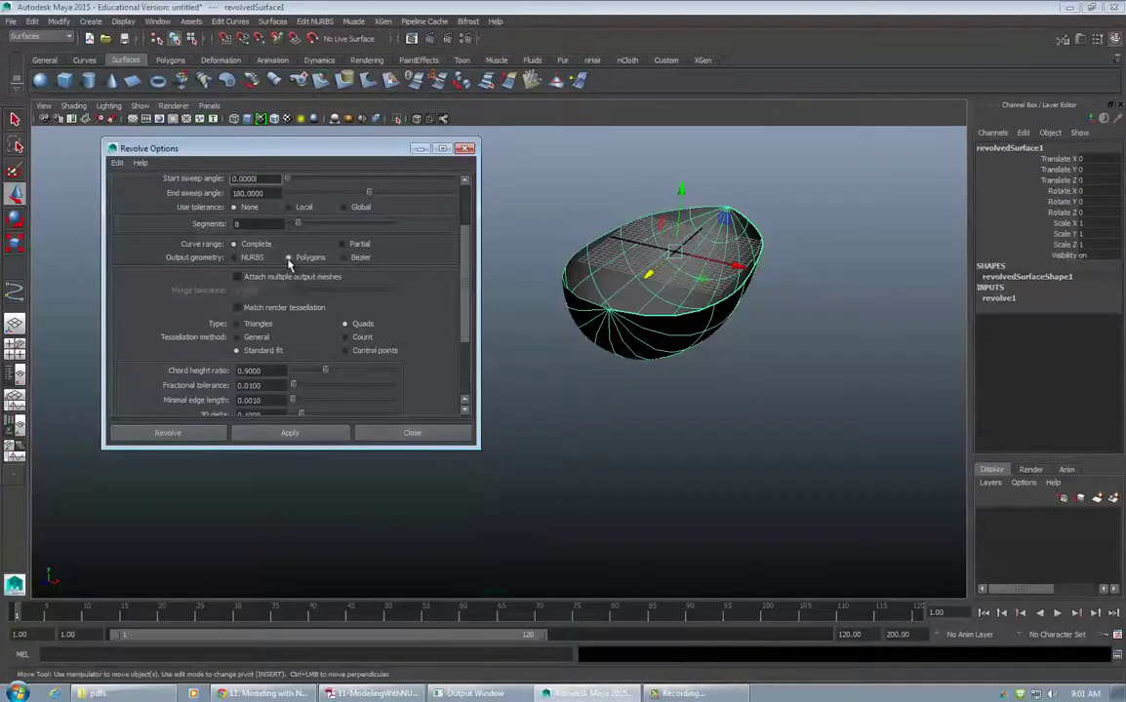
click(250, 258)
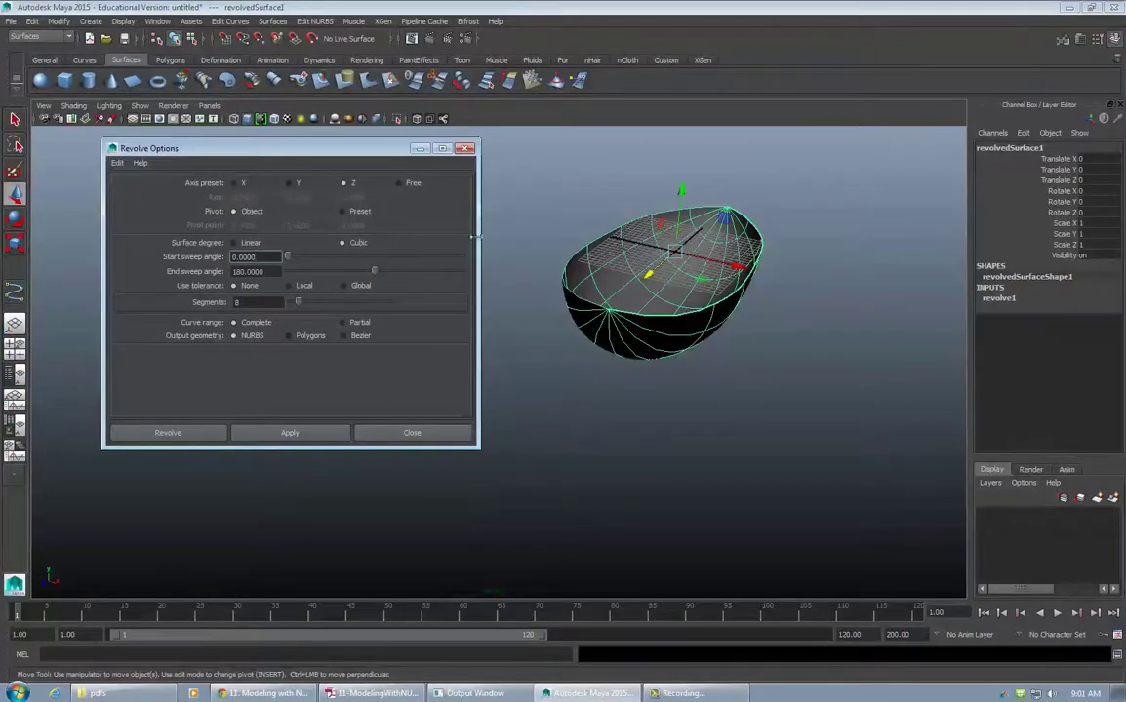
click(466, 149)
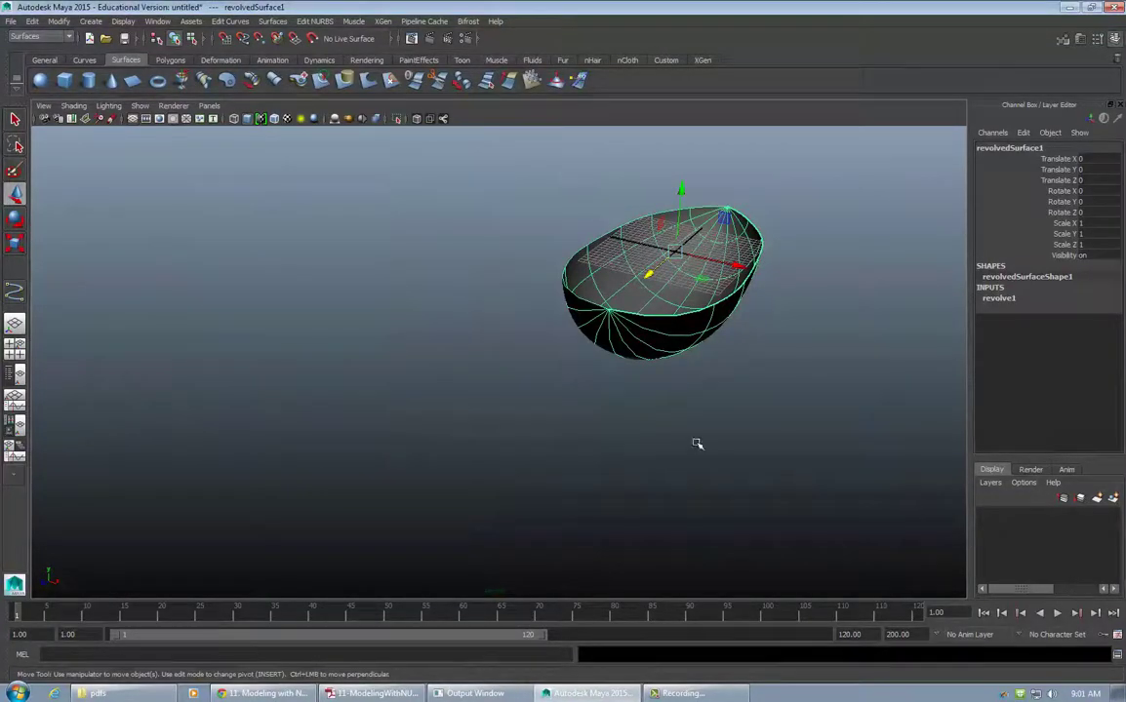
Switch the revolved boat surface to control vertex editing and view it nearly side-on
alt+drag(696, 444, 649, 327)
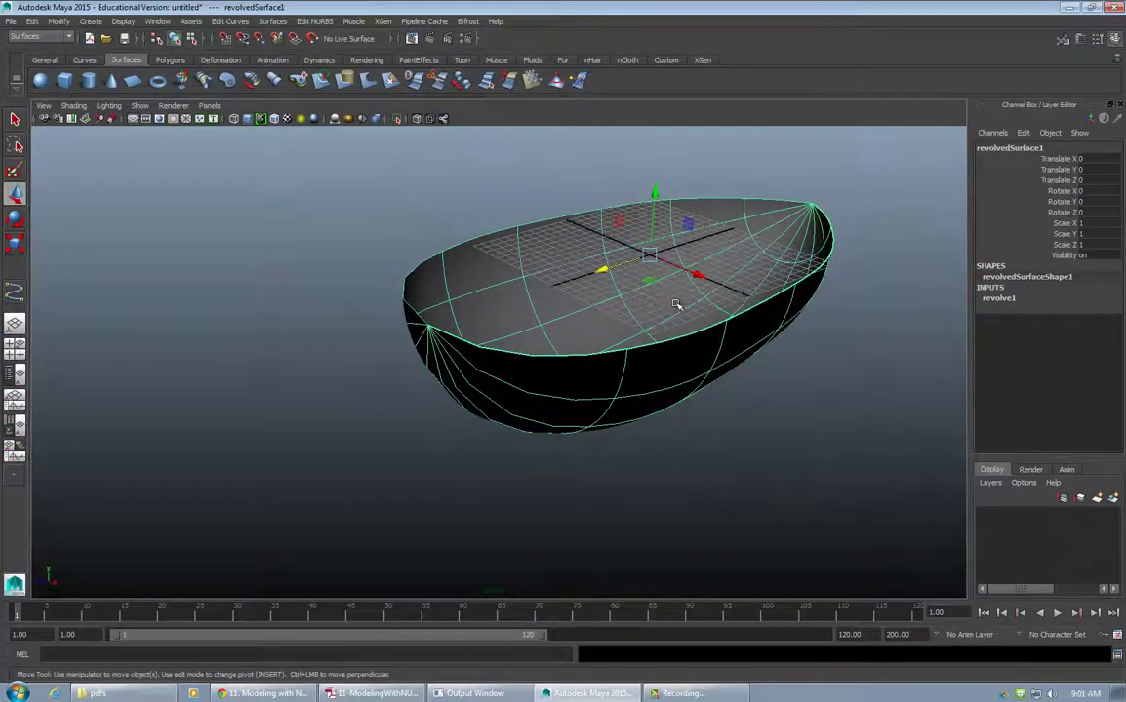
right_click(679, 314)
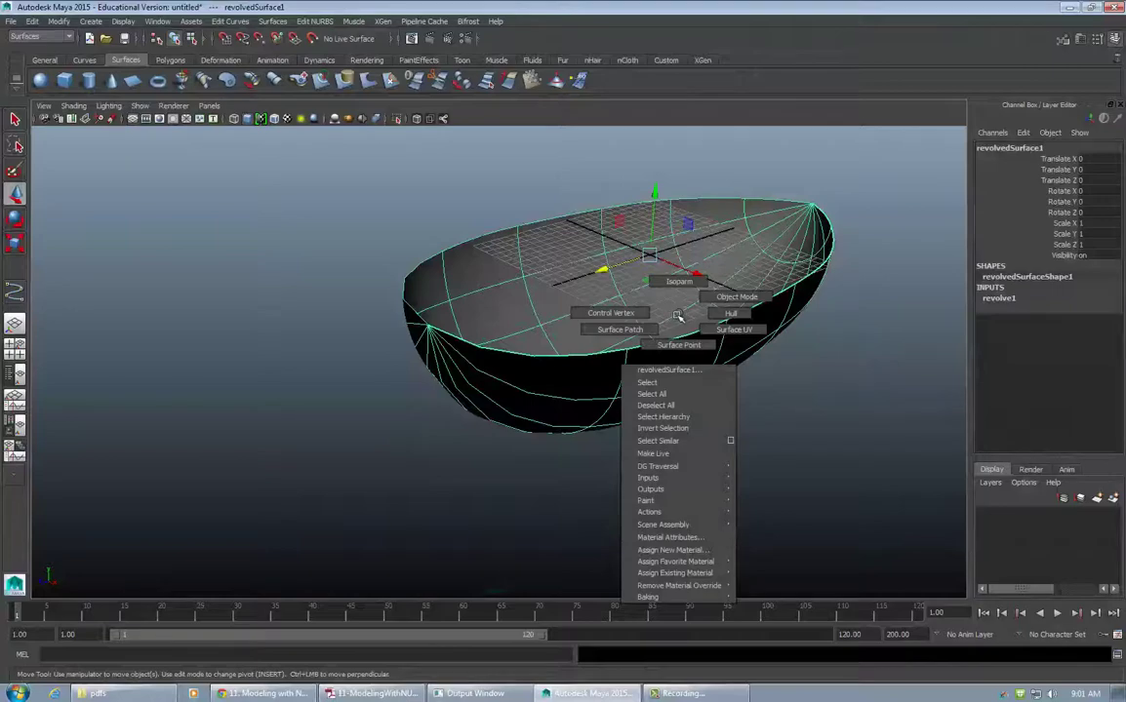
click(638, 313)
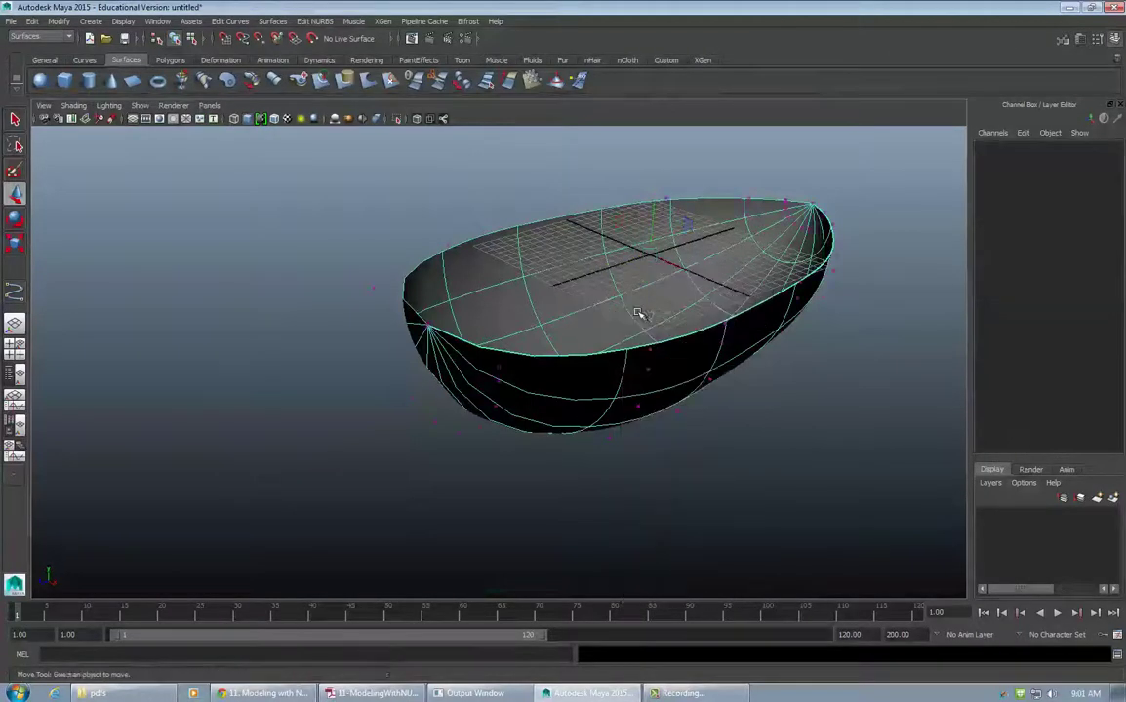
alt+drag(719, 384, 678, 392)
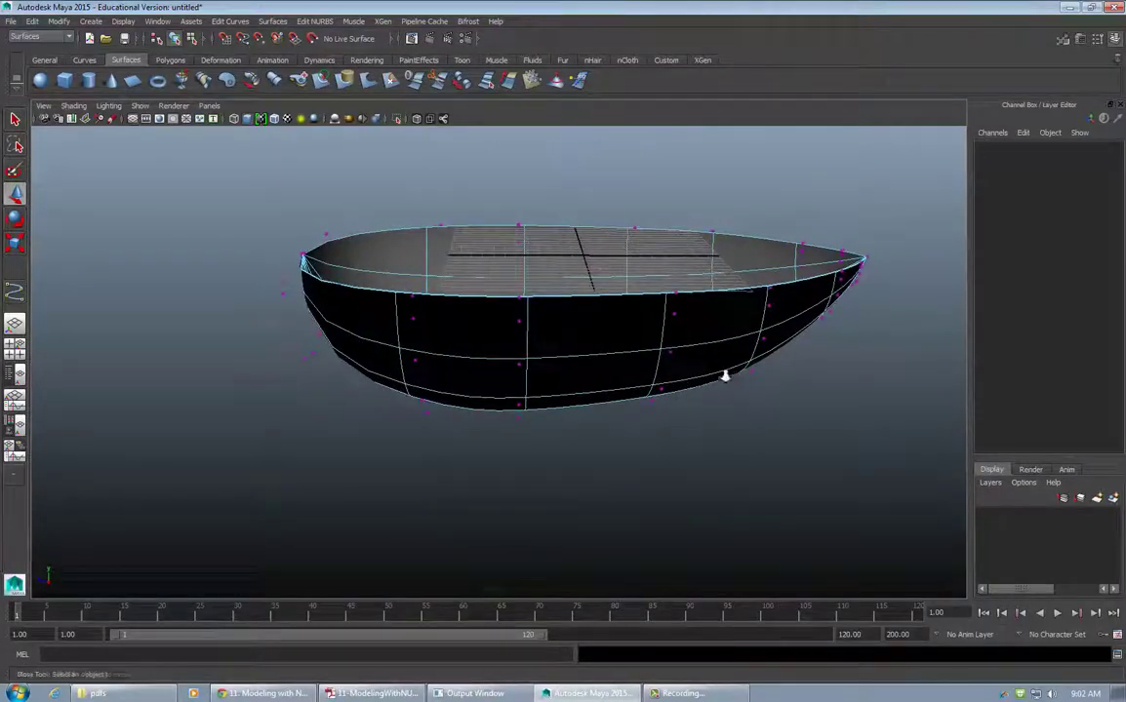
alt+right_drag(723, 374, 598, 385)
alt+drag(598, 385, 558, 340)
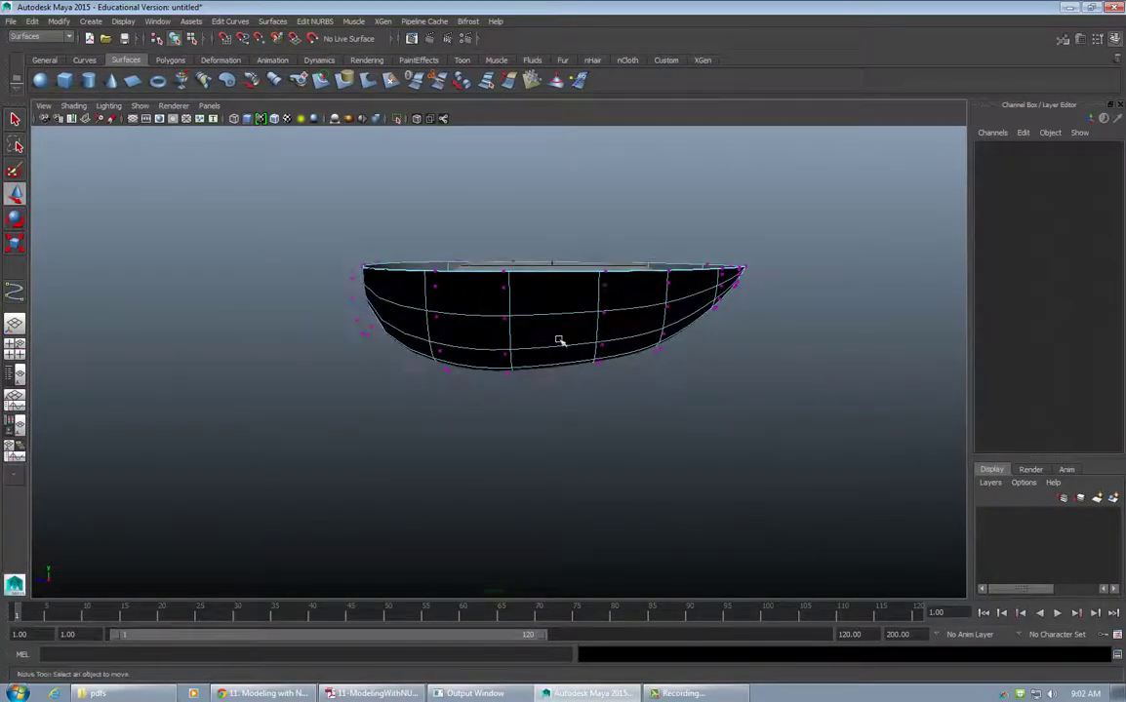
Select the two middle rows of CVs across the hull and scale them to be narrower and taller
drag(638, 400, 650, 452)
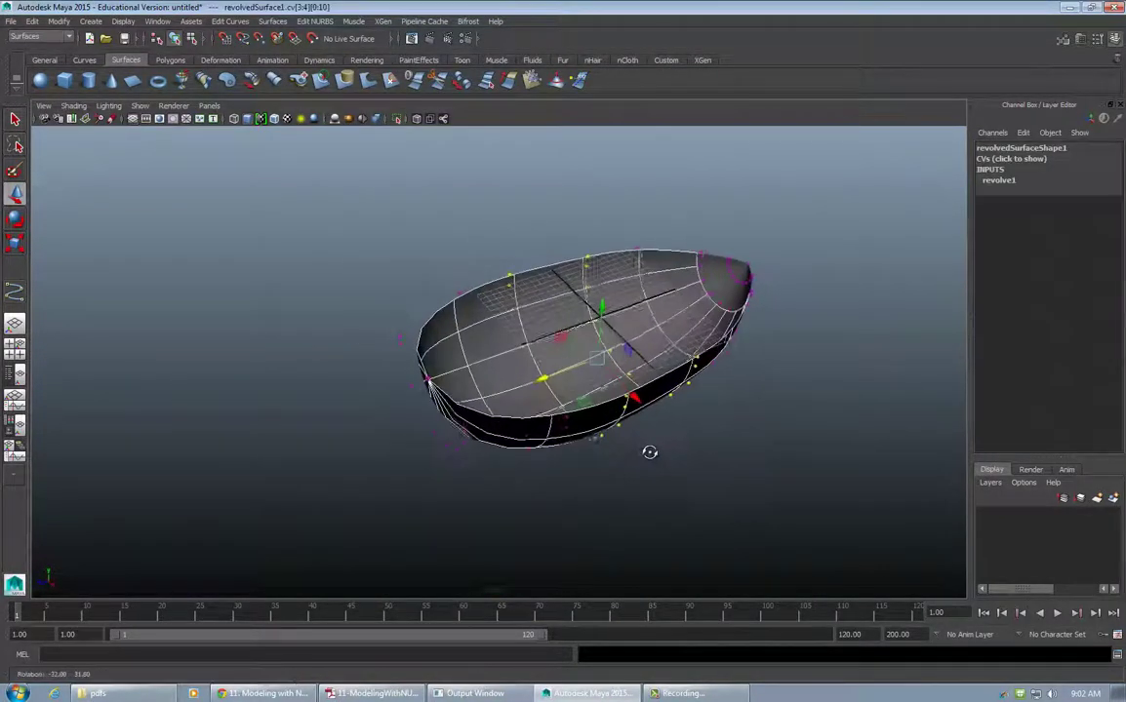
key(r)
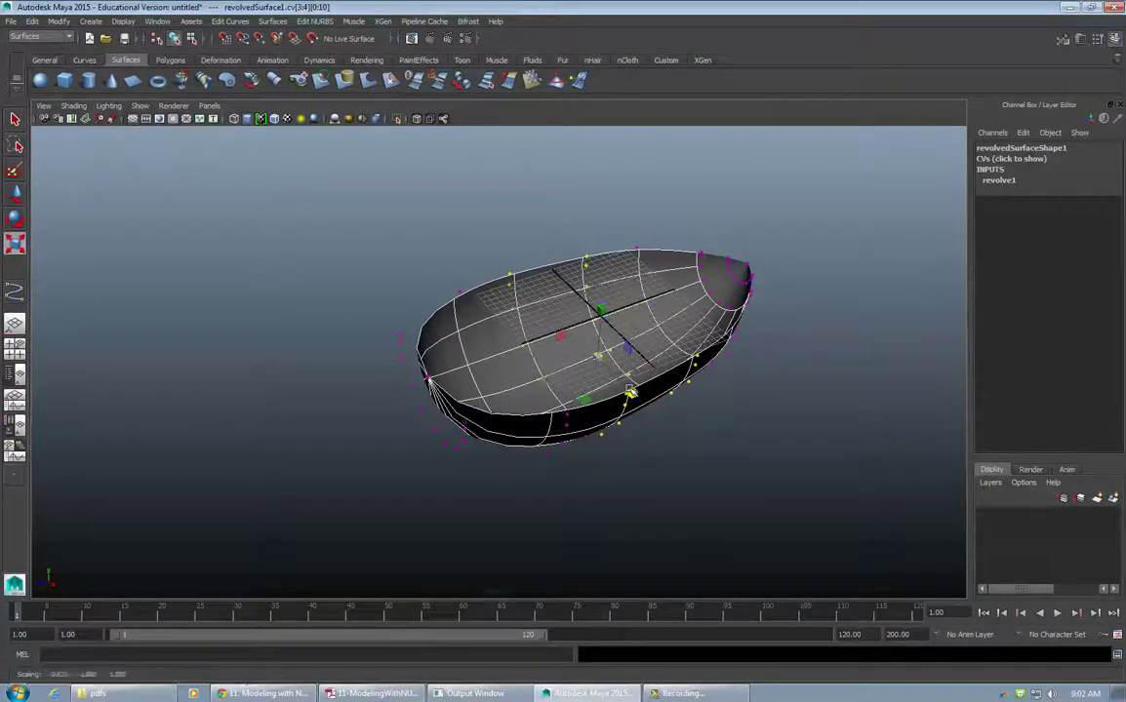
mouse_move(629, 393)
mouse_down()
mouse_move(613, 377)
mouse_move(623, 322)
mouse_move(583, 311)
mouse_move(480, 372)
mouse_move(634, 385)
mouse_up()
click(599, 356)
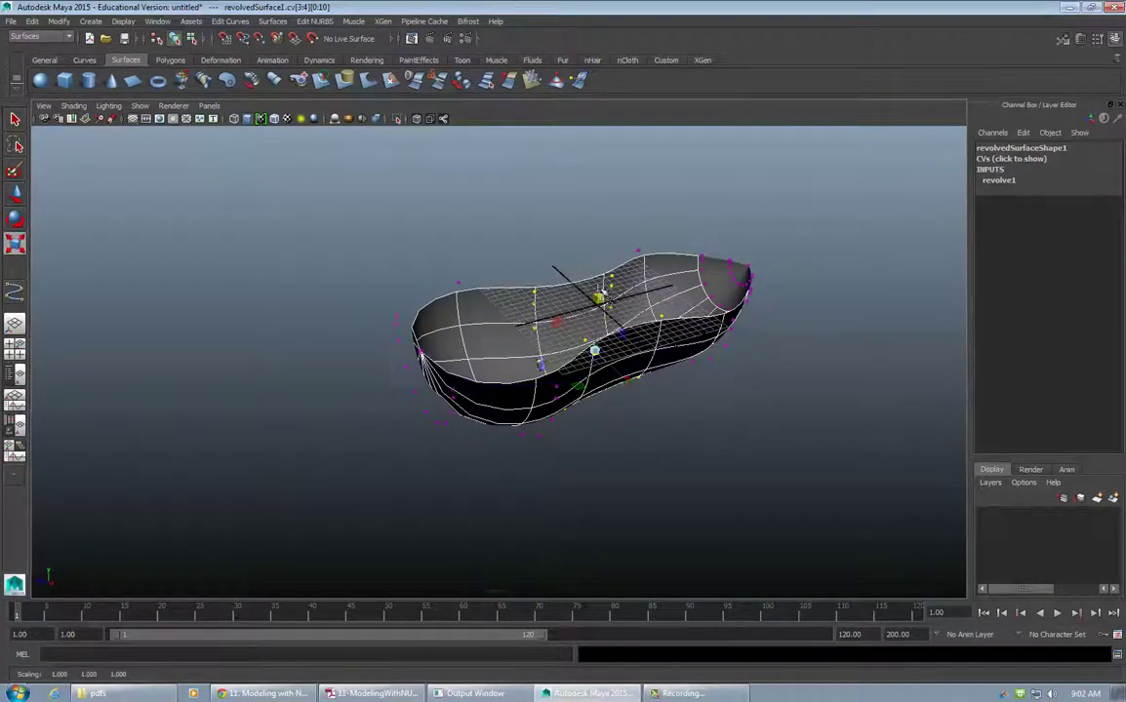
alt+drag(604, 290, 570, 273)
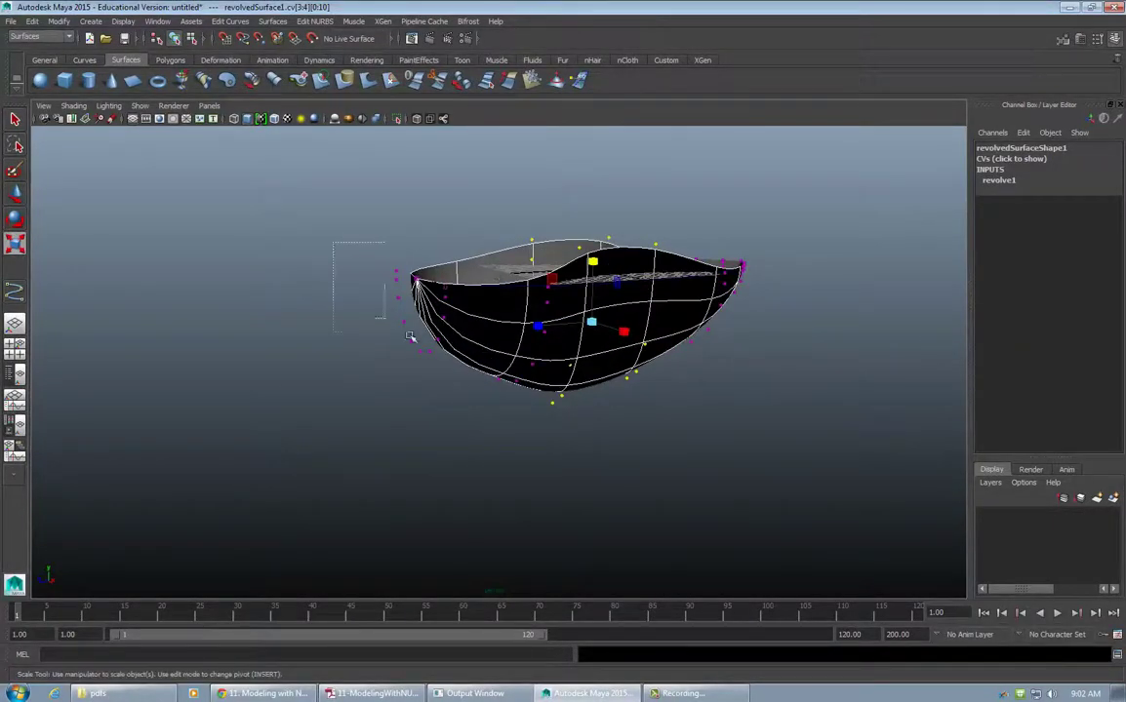
Select the CVs at the blunt end of the hull and stretch them vertically to raise that end
drag(410, 337, 430, 394)
drag(327, 340, 207, 342)
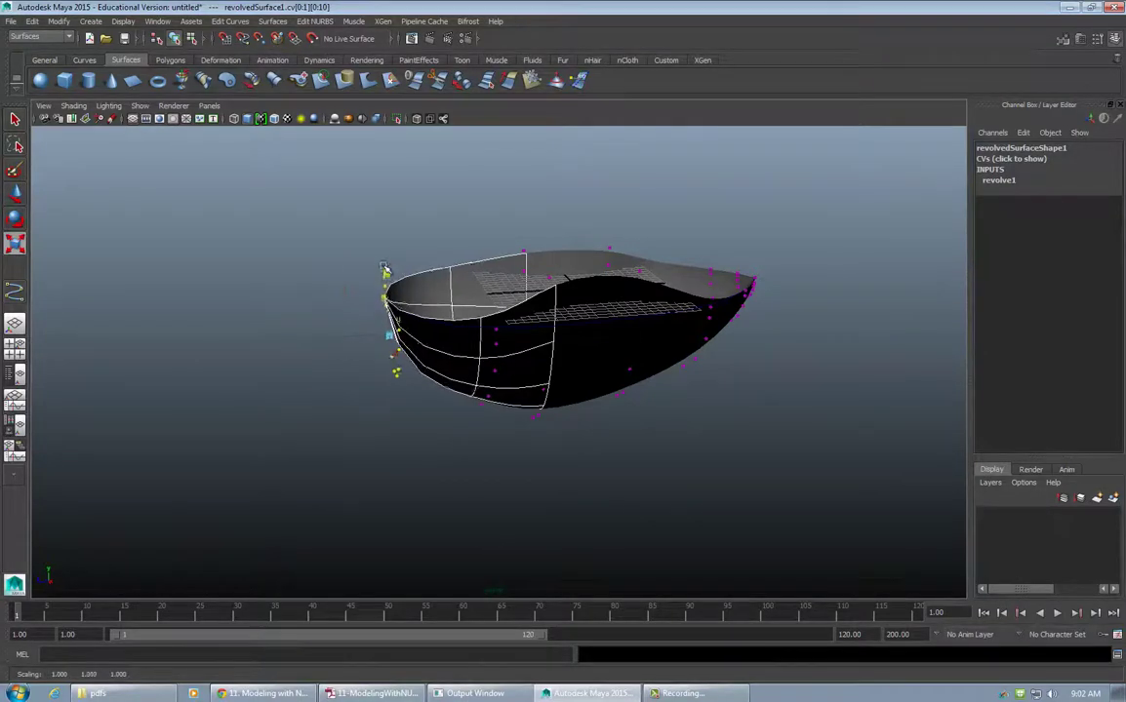
drag(386, 220, 415, 410)
click(663, 341)
Select the CVs at the bottom of the hull near the raised end and move them upward
alt+drag(639, 415, 527, 375)
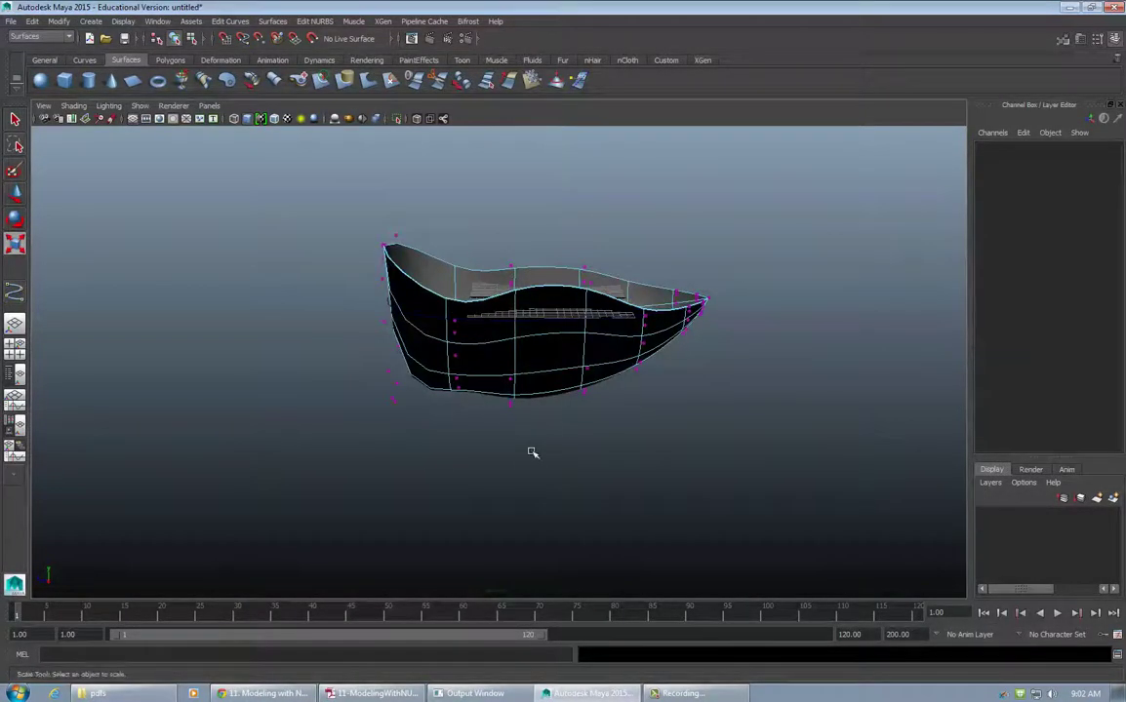
drag(532, 460, 500, 370)
mouse_move(566, 399)
alt+mouse_down()
mouse_move(653, 387)
mouse_move(725, 345)
mouse_move(707, 370)
alt+mouse_up()
key(w)
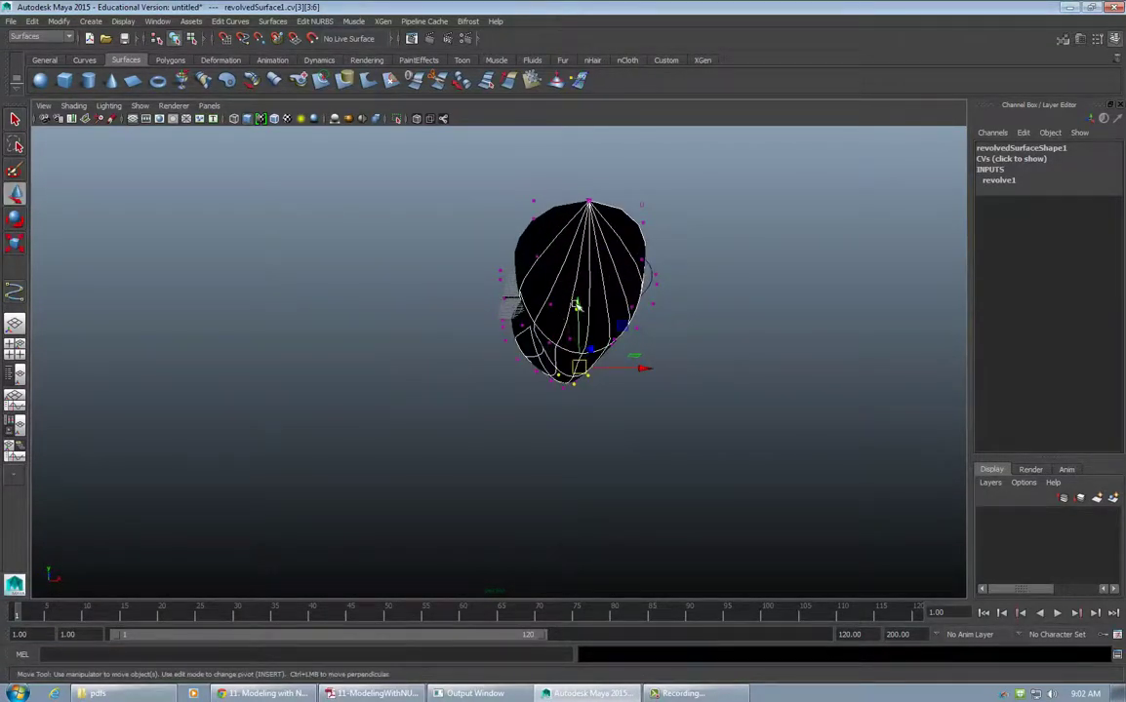
drag(578, 367, 577, 298)
click(691, 358)
mouse_move(690, 358)
alt+mouse_down()
mouse_move(720, 309)
mouse_move(631, 328)
mouse_move(584, 410)
mouse_move(755, 352)
mouse_move(682, 380)
alt+mouse_up()
click(749, 414)
alt+drag(749, 415, 749, 386)
Return the reshaped hull to object mode and select the whole surface
click(541, 333)
right_drag(541, 333, 597, 314)
click(558, 389)
alt+drag(558, 389, 681, 414)
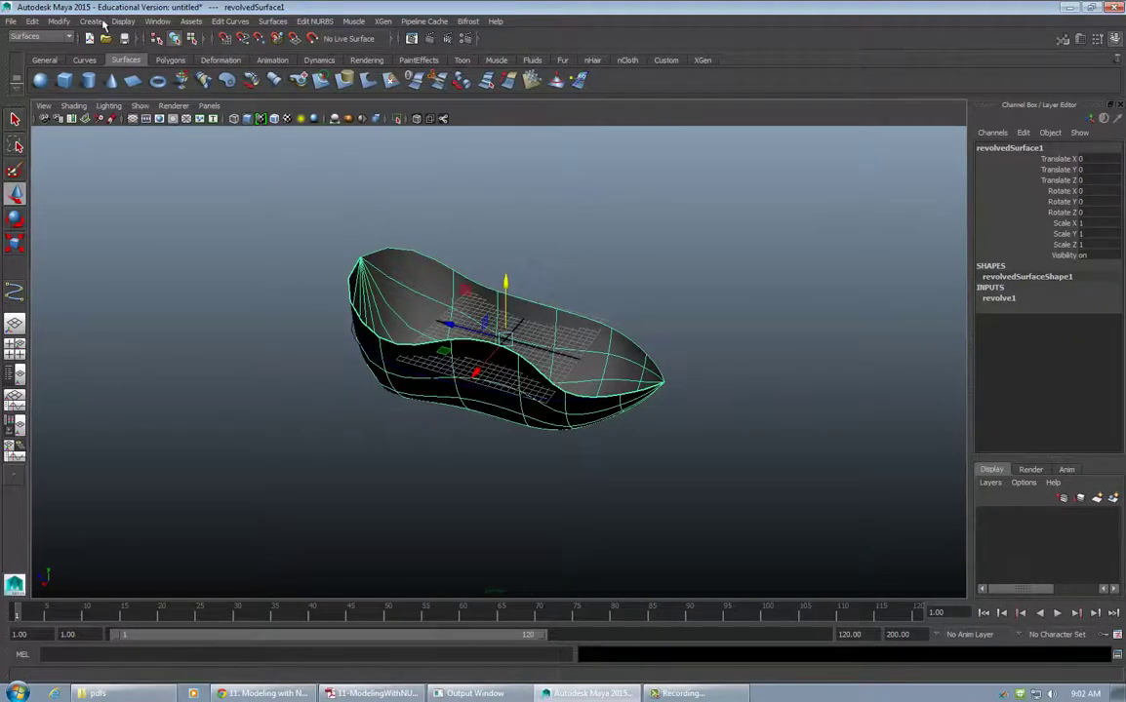
Open the Convert NURBS to Polygons options for the hull and place the dialog clear of the model
click(59, 21)
mouse_move(122, 229)
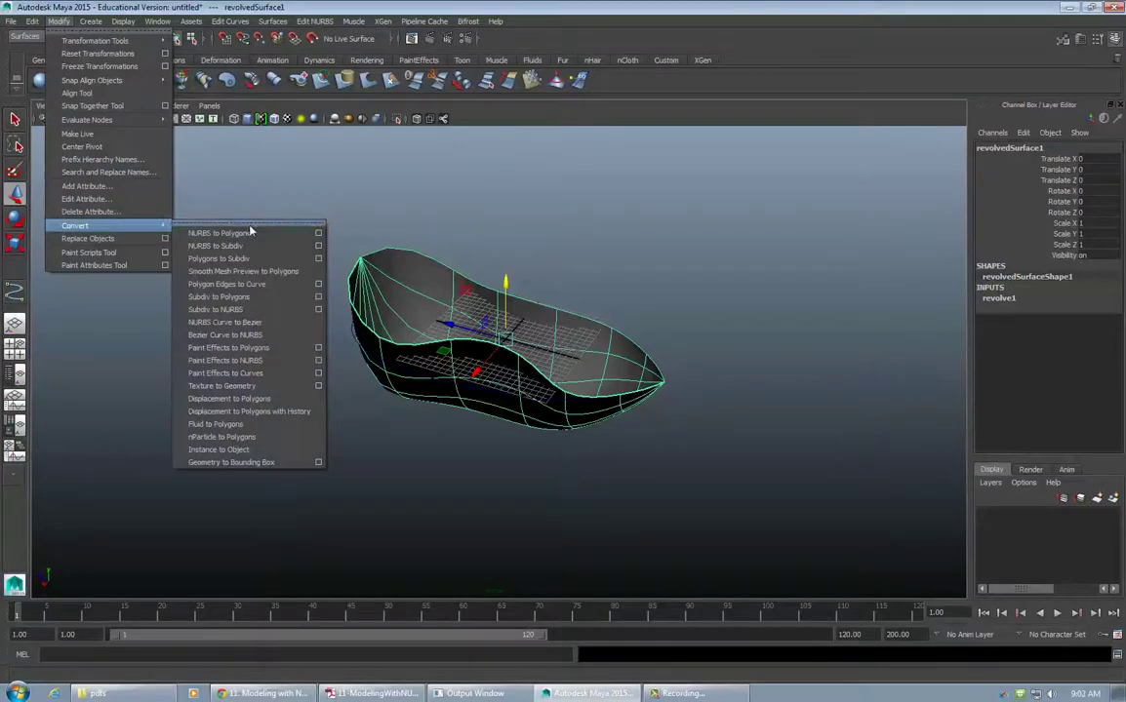
click(319, 234)
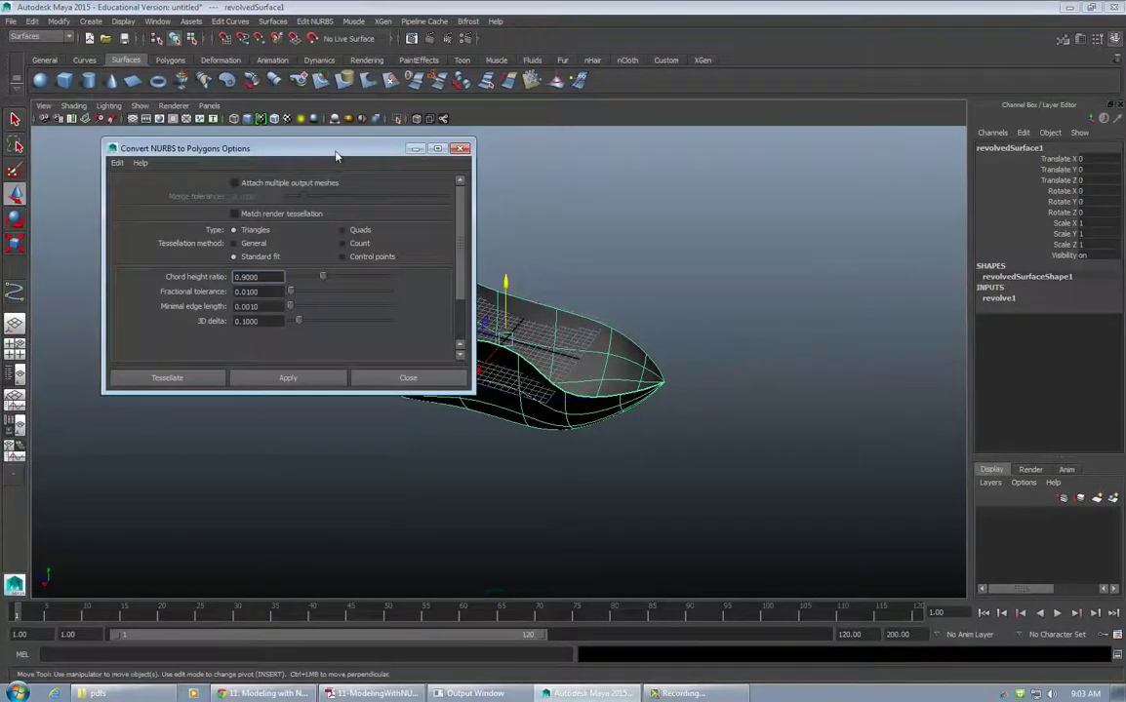
drag(335, 156, 401, 151)
click(59, 21)
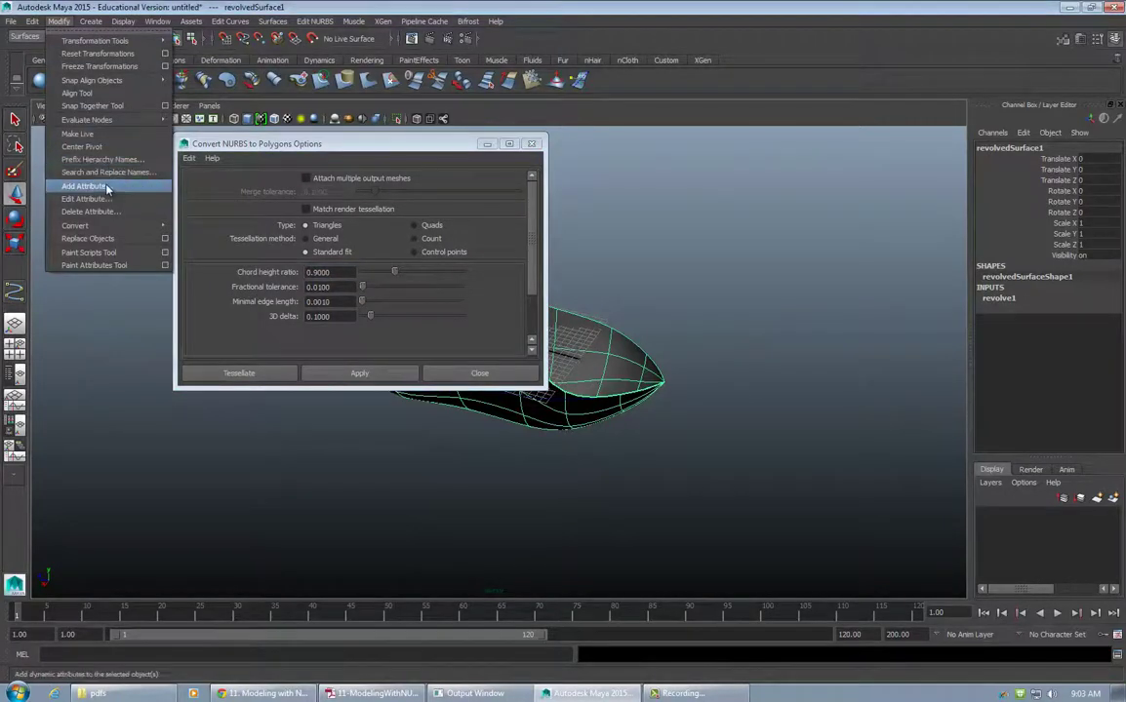
mouse_move(110, 230)
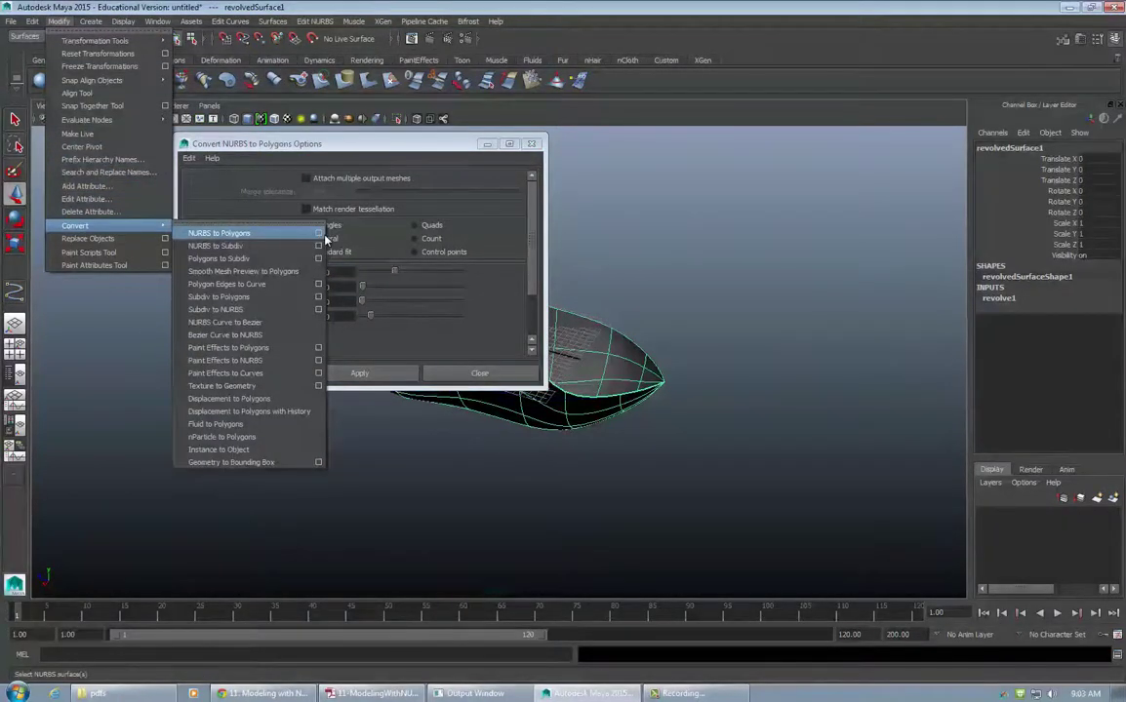
click(361, 149)
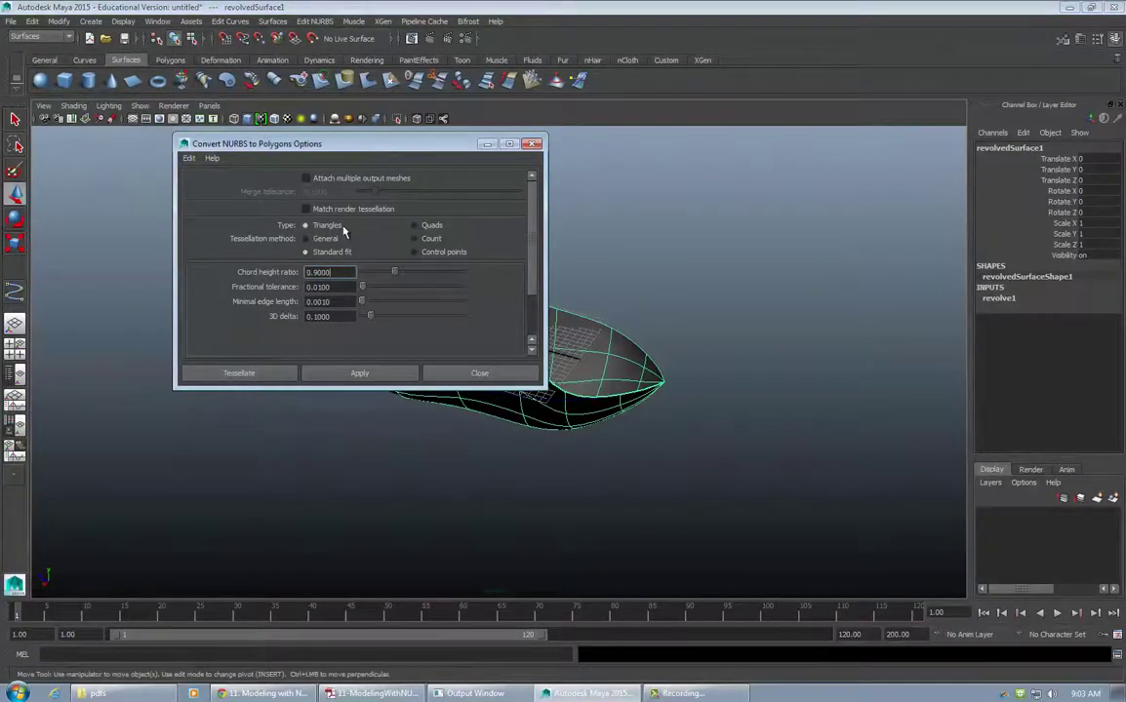
drag(396, 149, 341, 162)
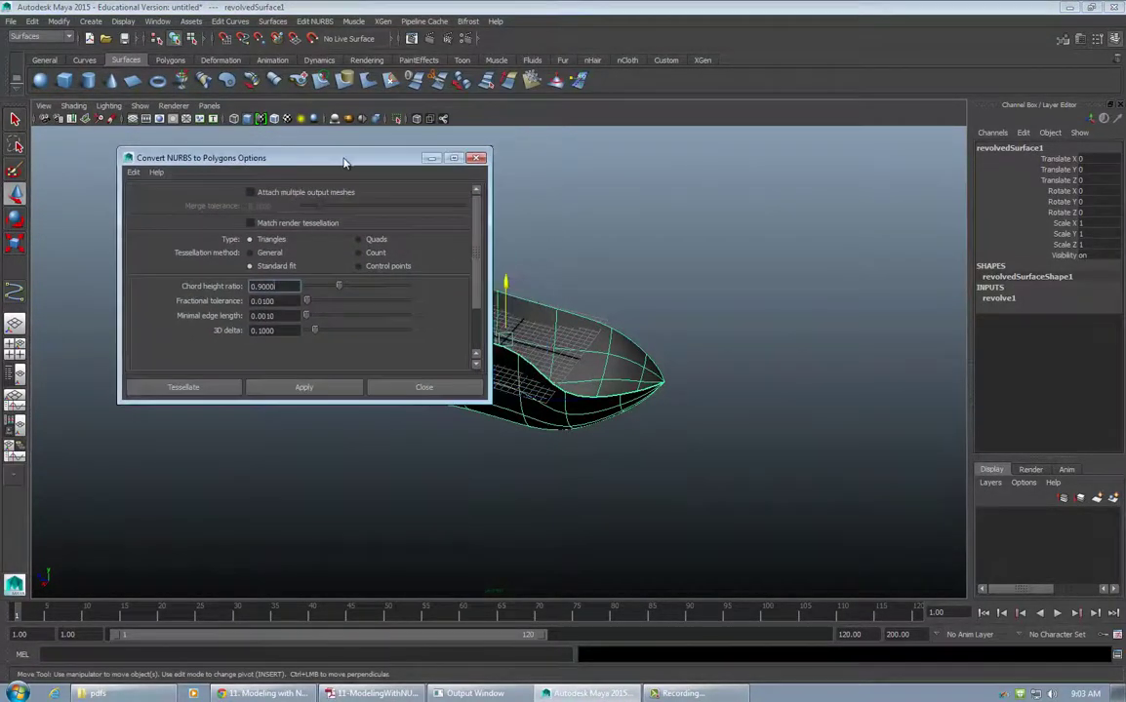
Set the conversion type to Quads with the Standard fit method and tessellate the hull
click(378, 241)
drag(485, 403, 478, 522)
drag(288, 163, 268, 122)
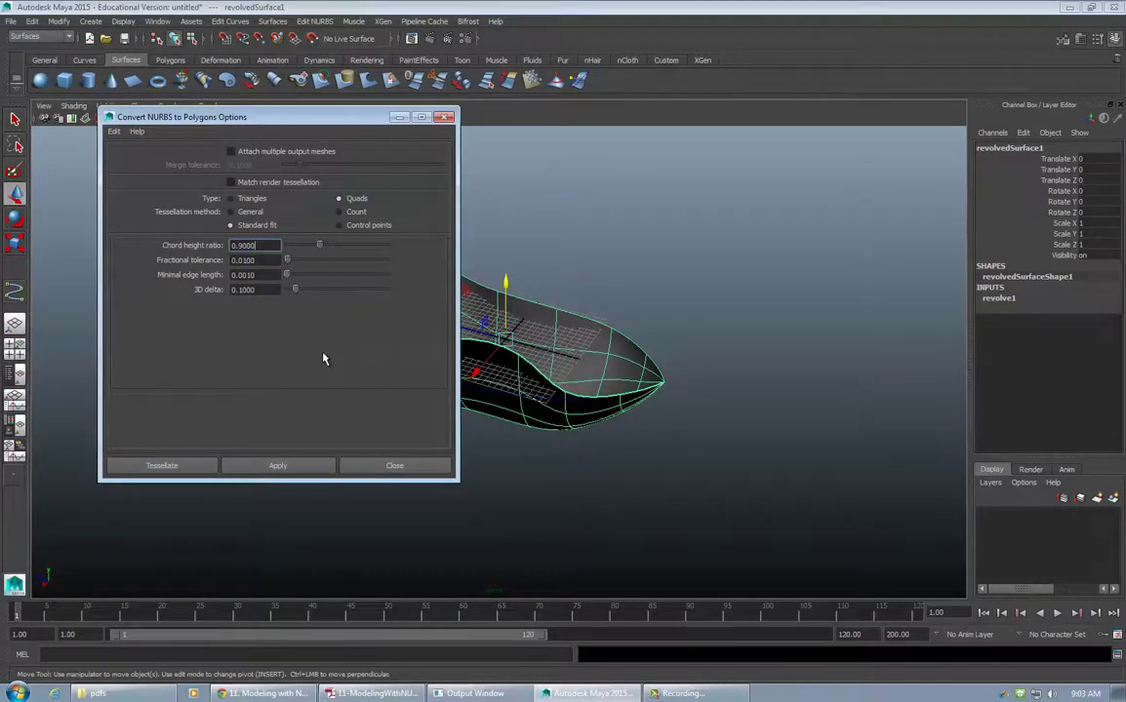
click(161, 465)
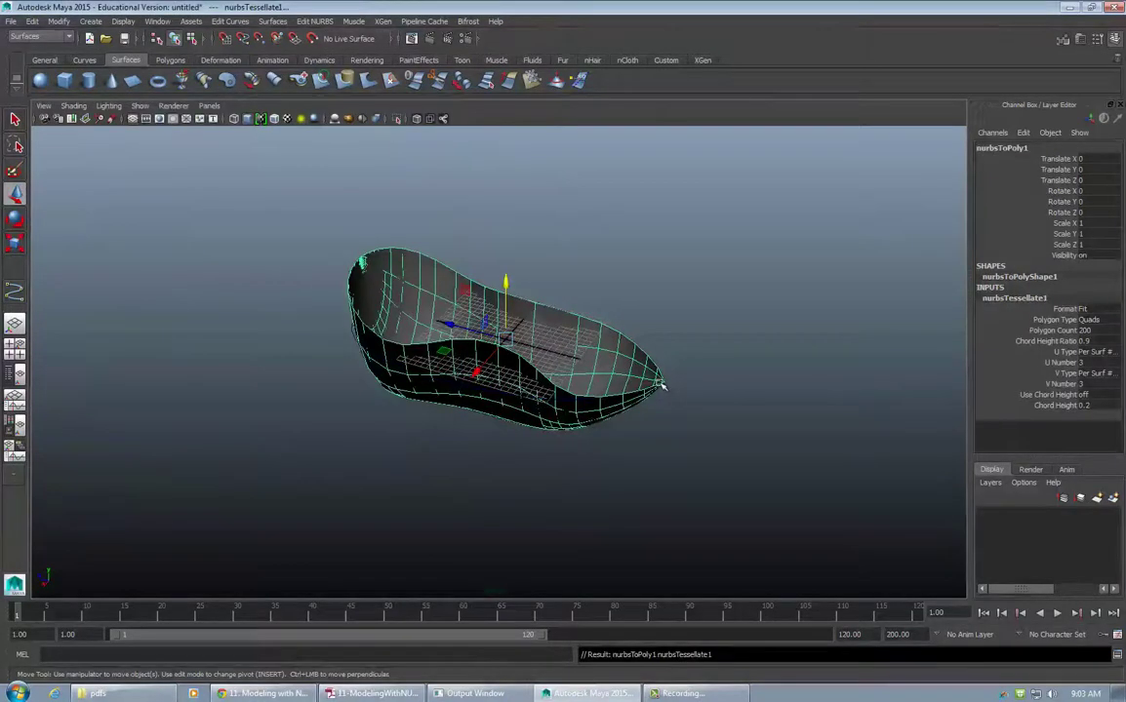
Move the polygon hull straight up by about 19.9 units in Y, above the NURBS original
alt+drag(595, 244, 510, 174)
alt+drag(590, 276, 337, 246)
click(565, 343)
click(587, 245)
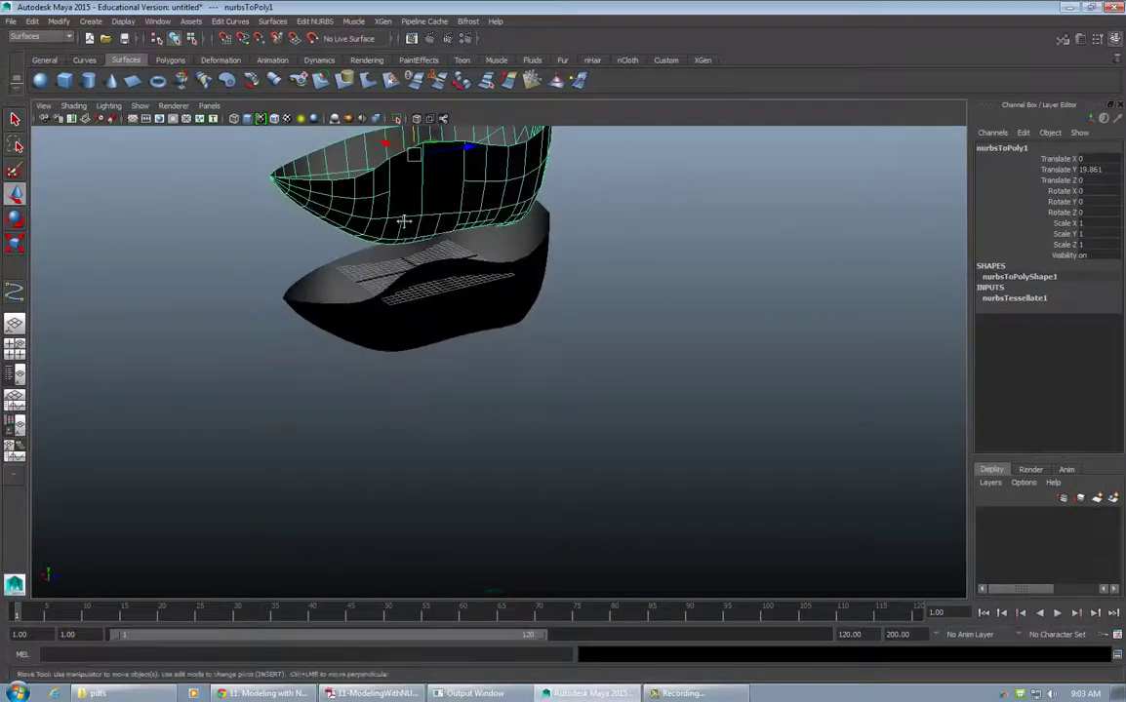
alt+middle_drag(554, 174, 539, 296)
alt+drag(539, 296, 546, 320)
key(Delete)
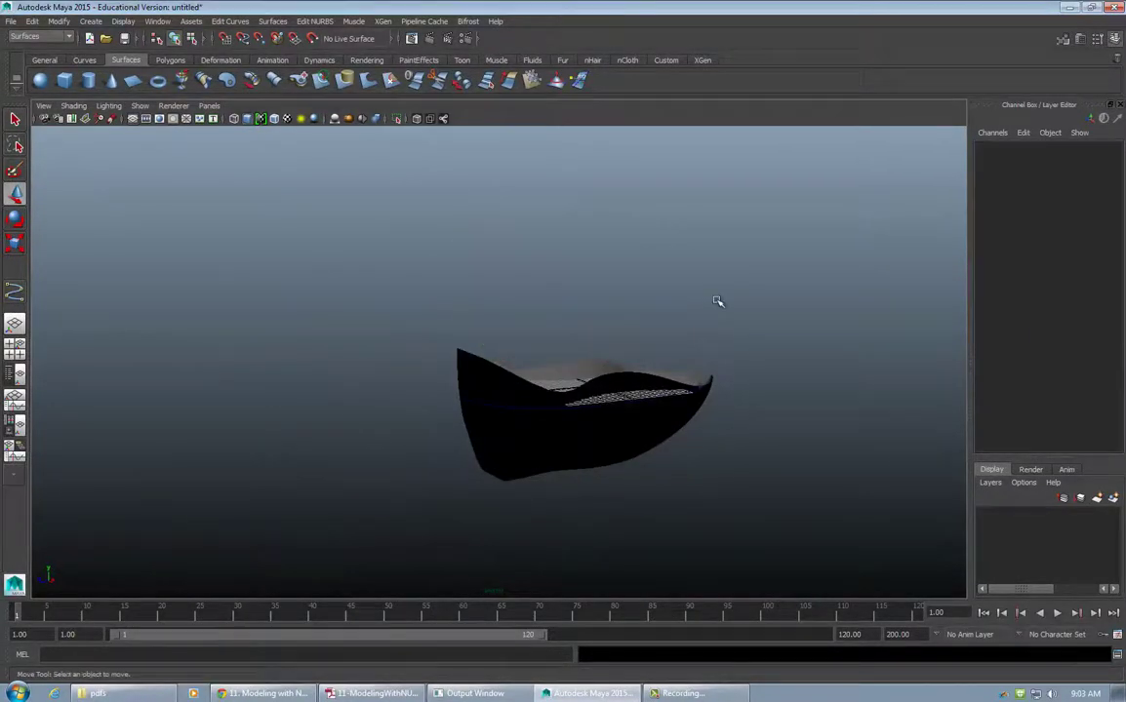
click(665, 410)
alt+drag(775, 370, 567, 357)
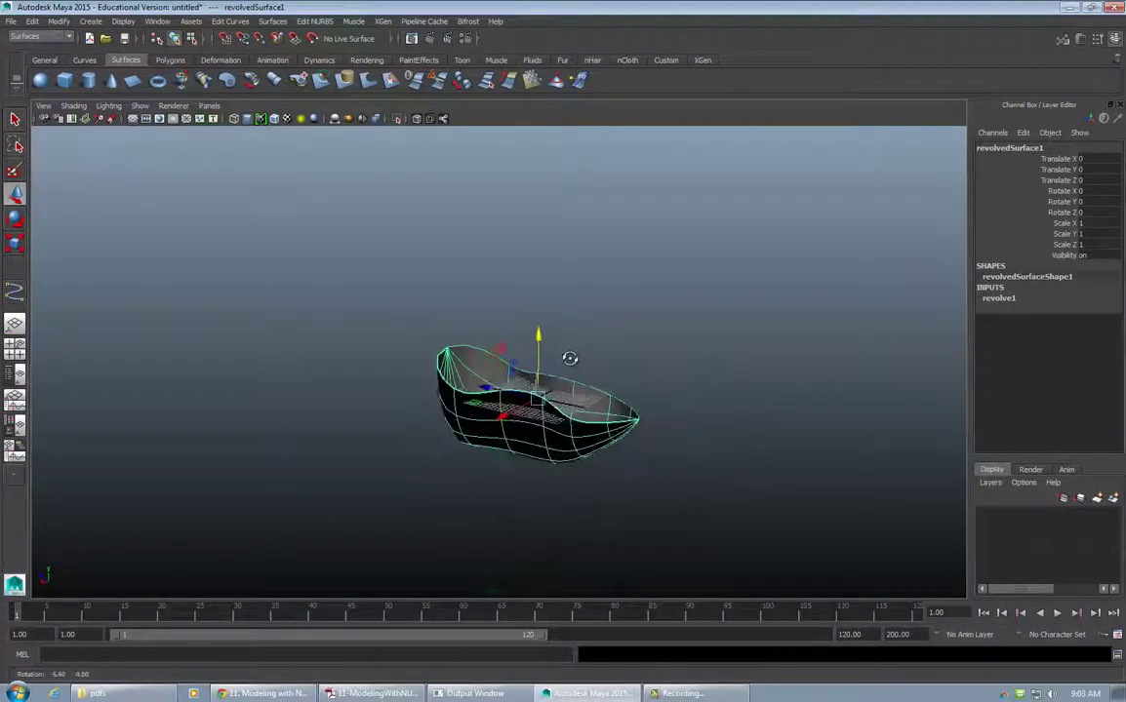
scroll(667, 345, down, 3)
key(ctrl+z)
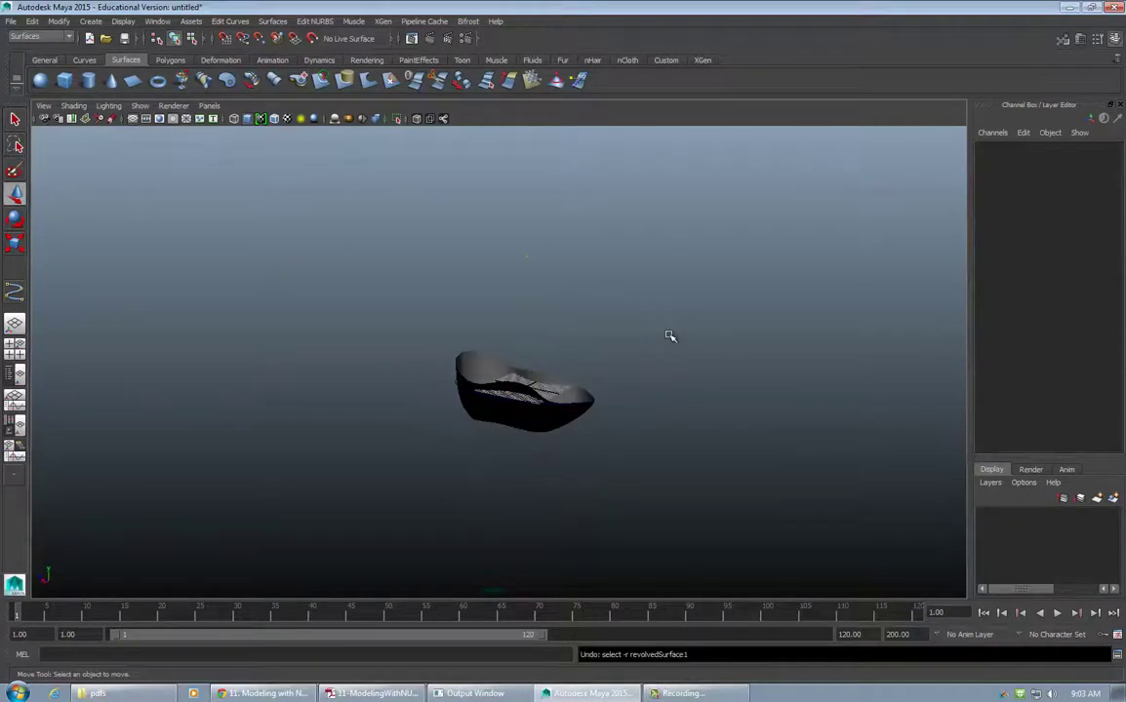
key(ctrl+z)
Select the polygon hull together with the NURBS hull and delete both
click(368, 308)
drag(366, 303, 656, 466)
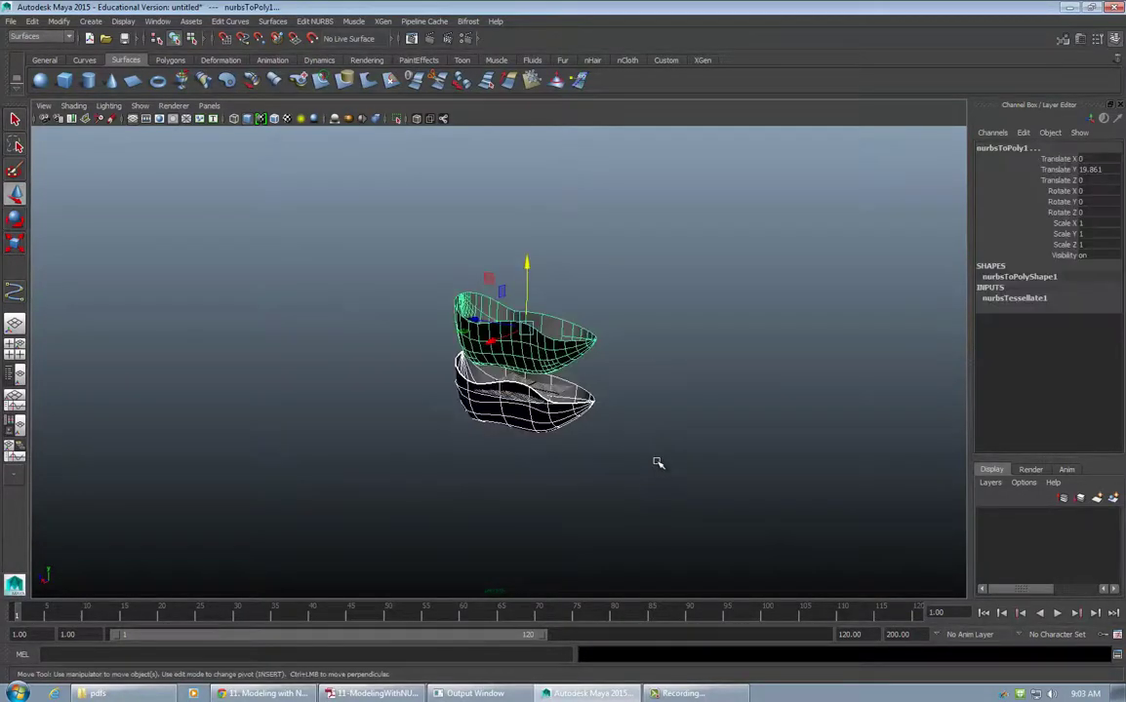
key(Delete)
Switch from the perspective view to an enlarged side view with the grid origin in sight
scroll(579, 382, up, 10)
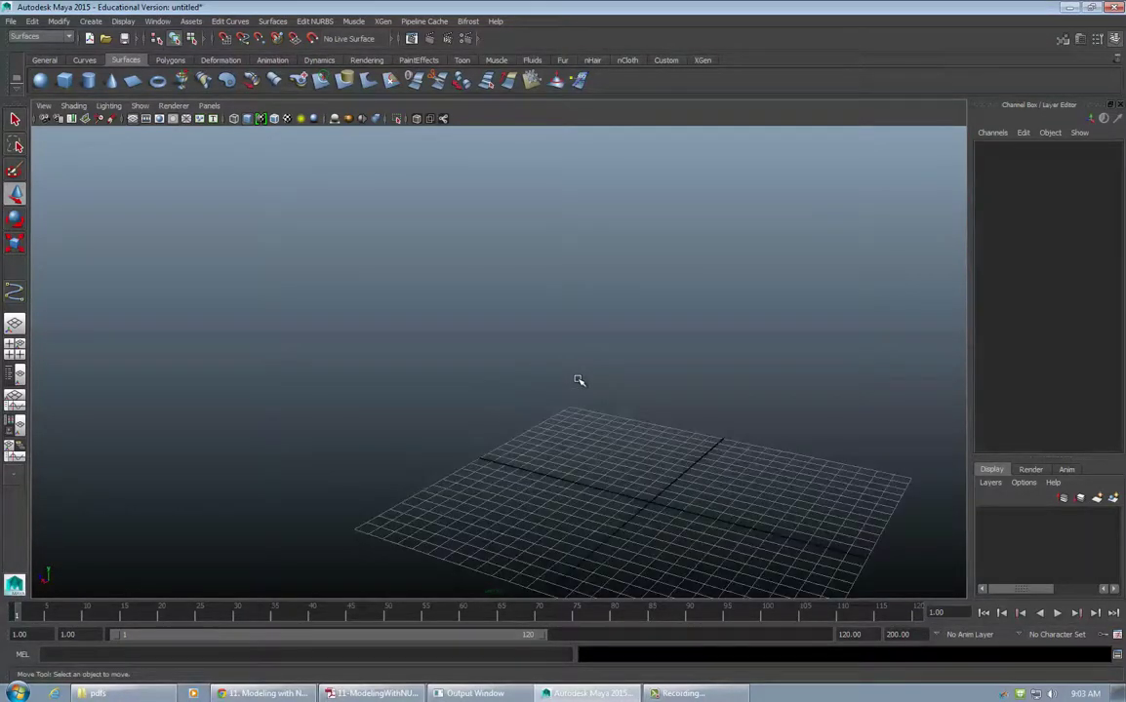
alt+middle_drag(665, 388, 493, 305)
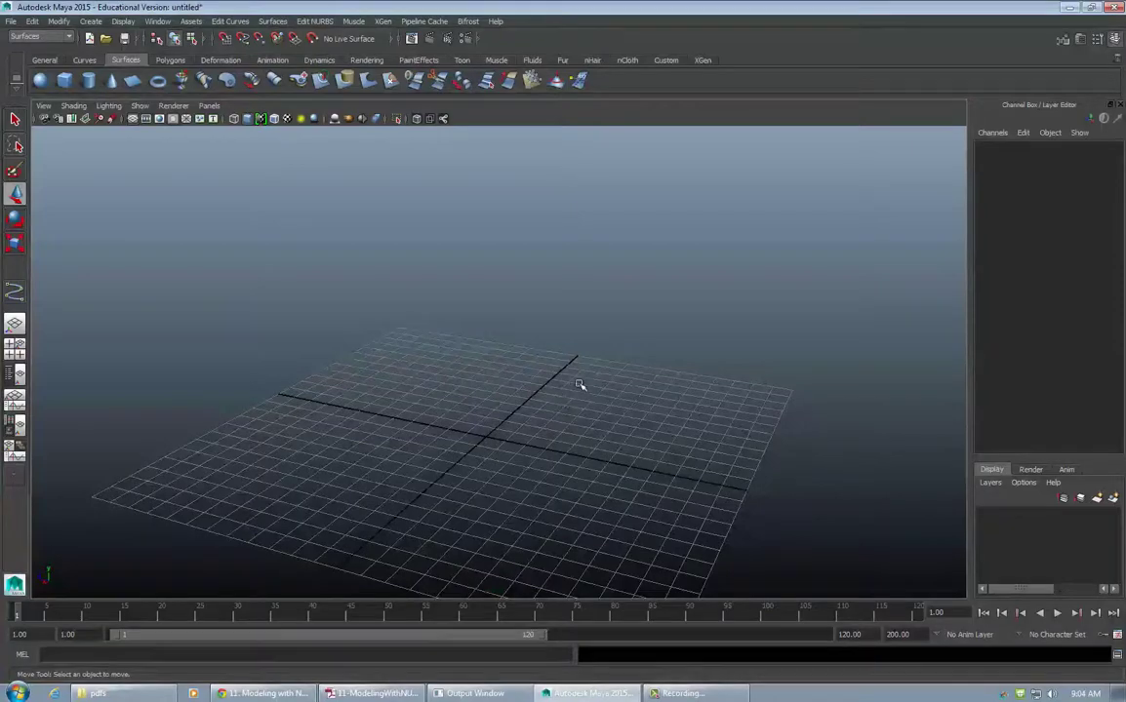
alt+drag(602, 335, 560, 267)
alt+drag(594, 360, 593, 374)
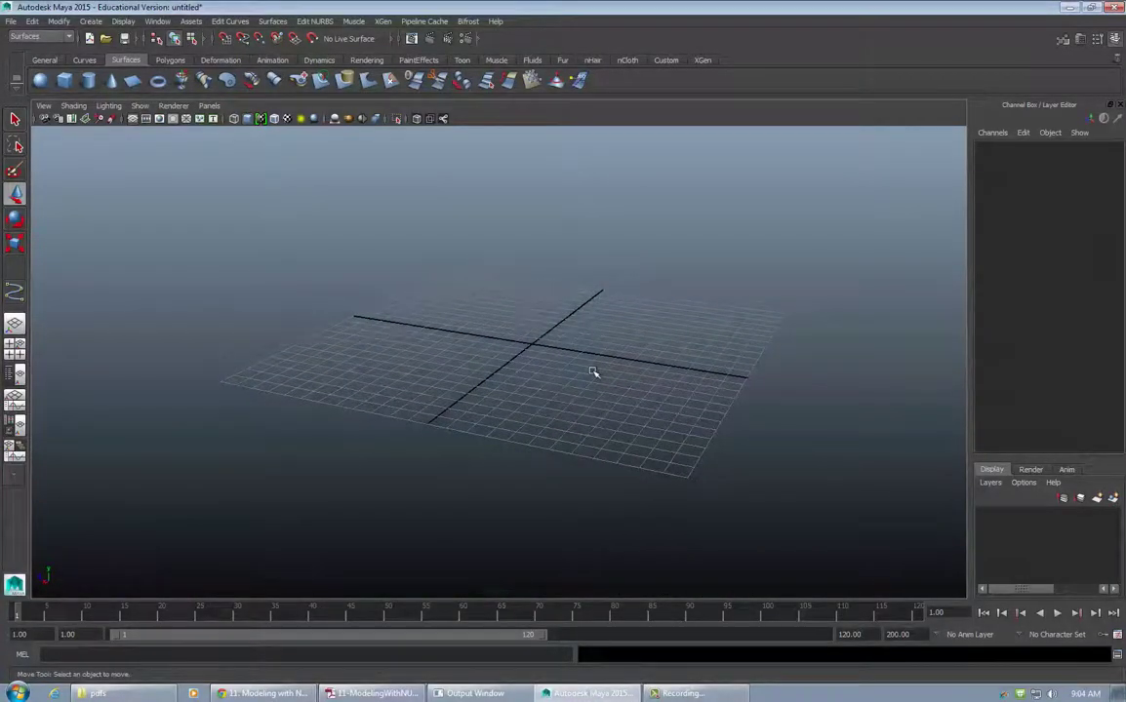
key(space)
key(space)
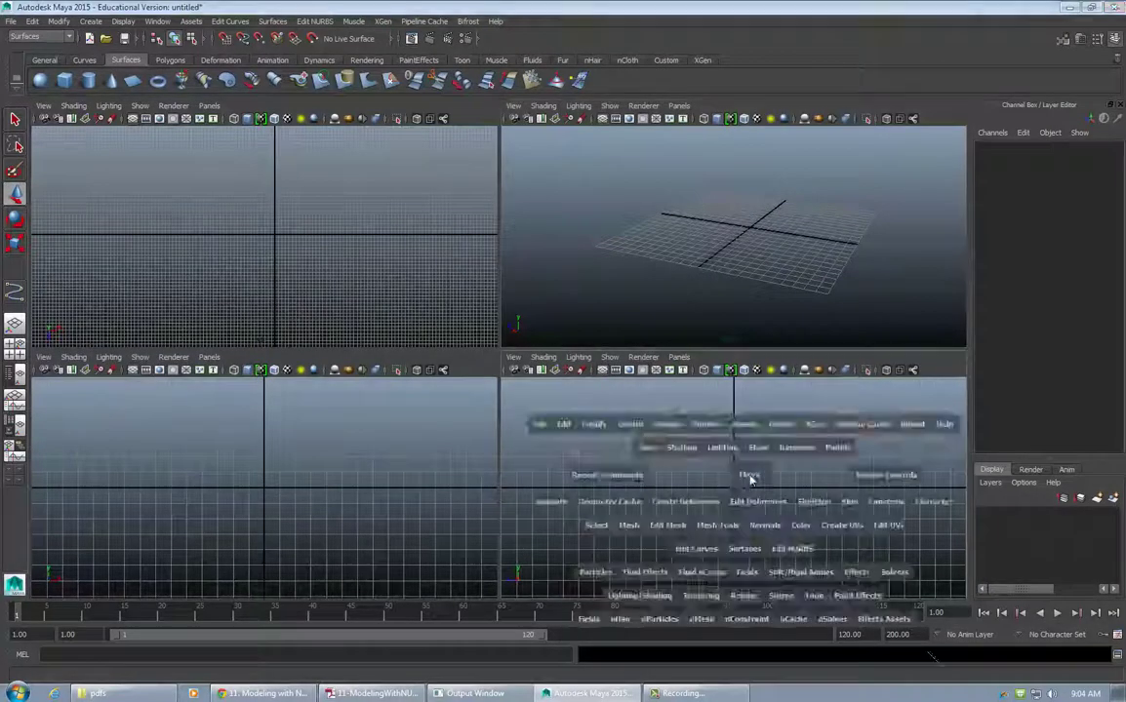
alt+drag(602, 334, 488, 366)
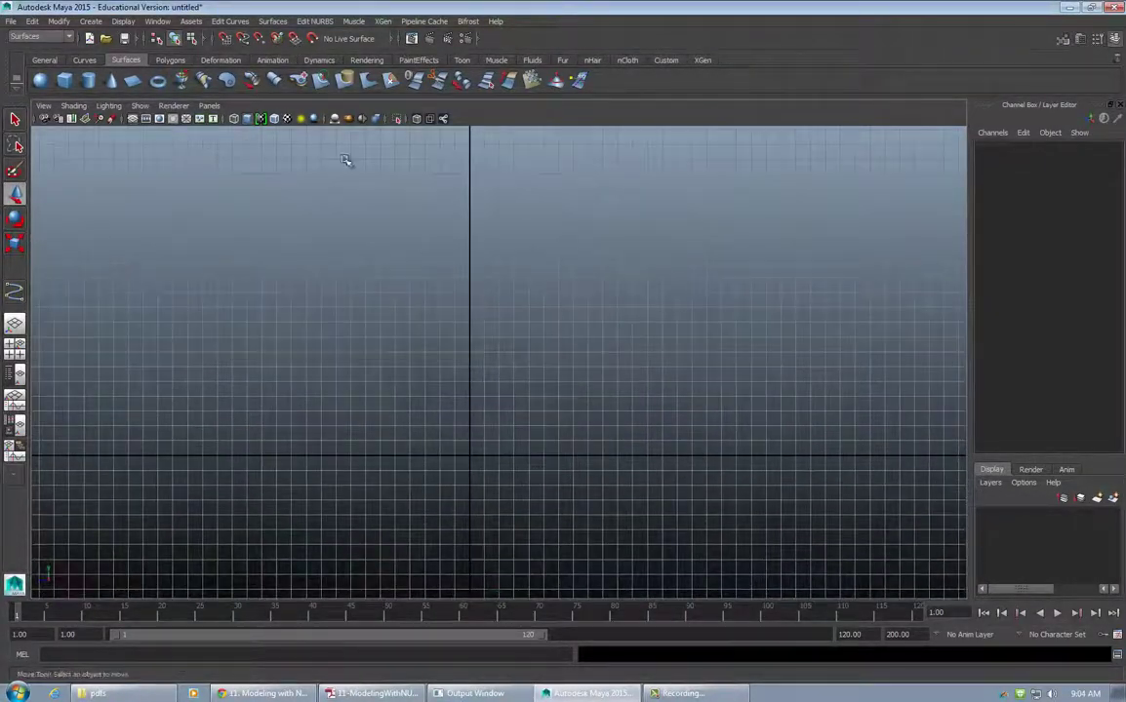
Start a CV curve at the grid origin and place points along a vessel's outer base and up its bulging side
click(89, 21)
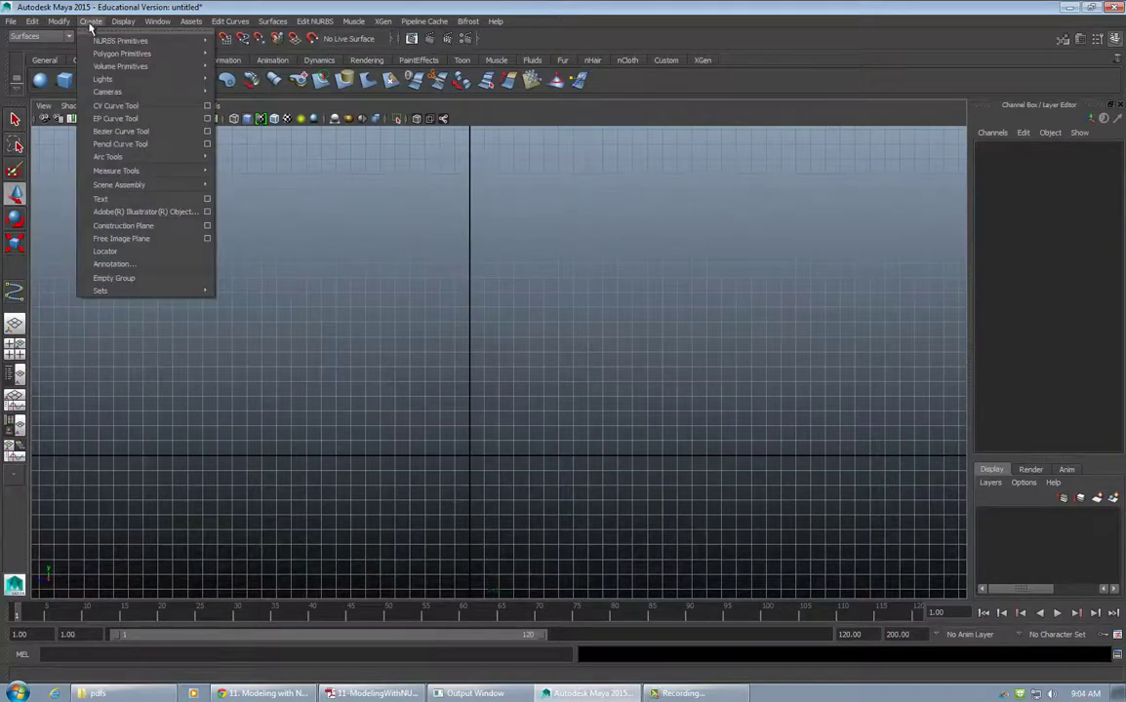
click(117, 107)
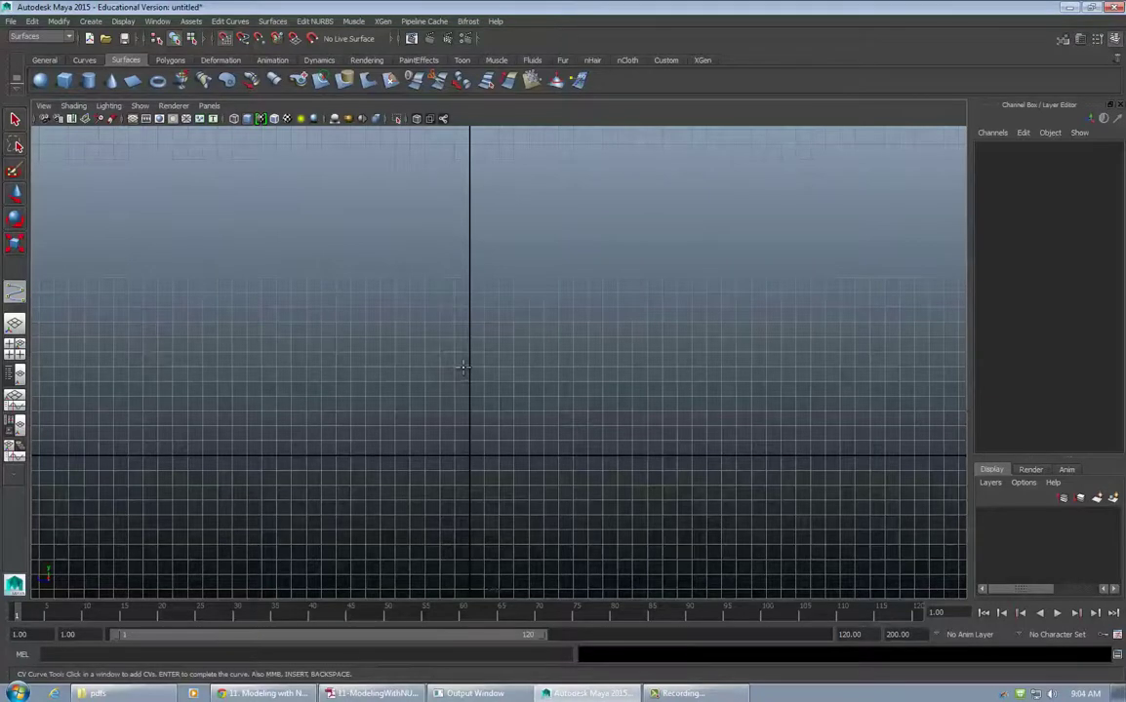
click(468, 455)
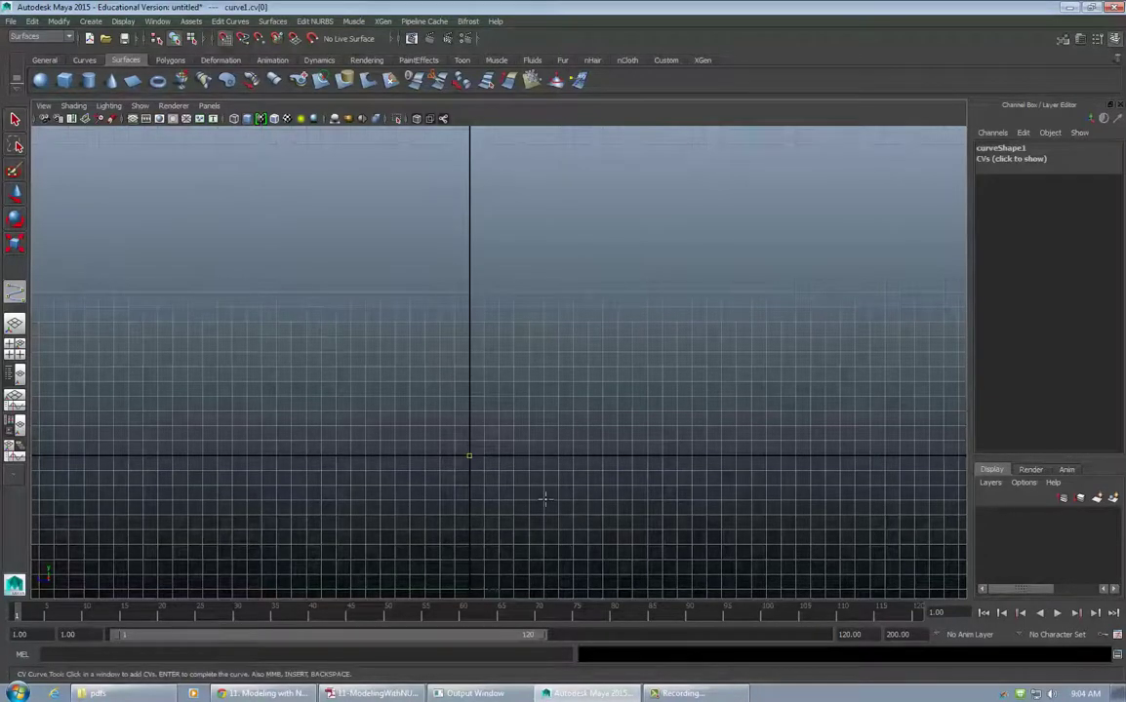
click(636, 444)
click(730, 407)
click(778, 329)
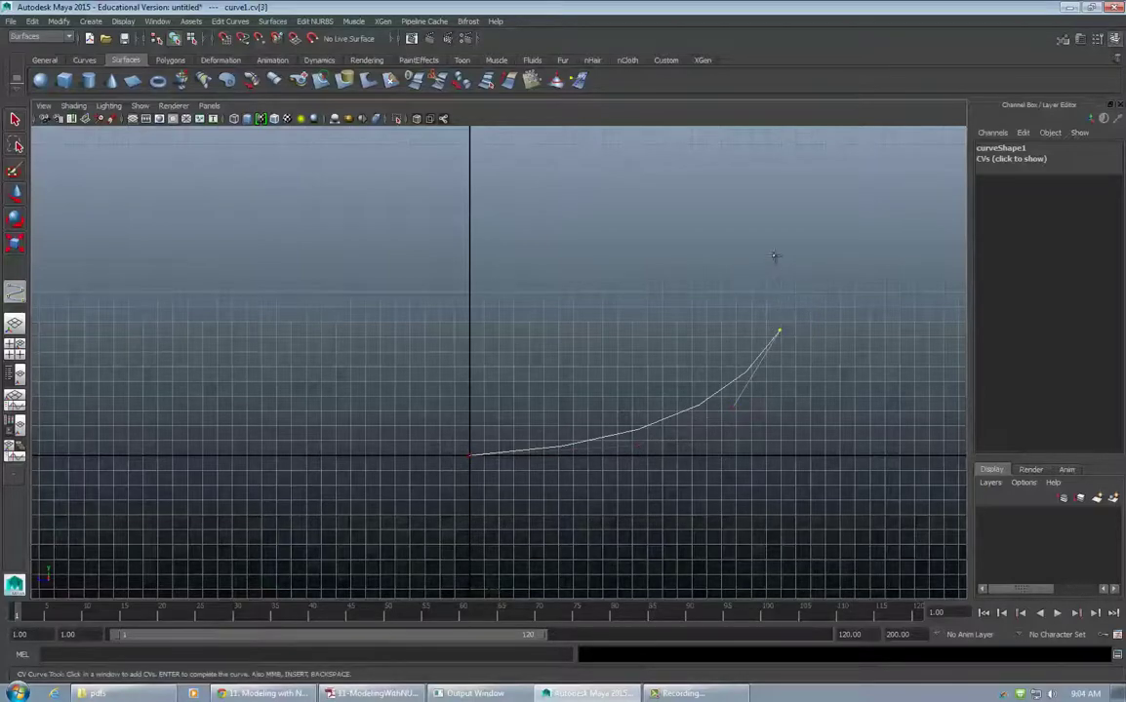
click(773, 257)
click(755, 183)
Continue the curve over the vessel's outer shoulder, narrow it into a neck, and place the CVs across the rim
alt+middle_drag(658, 194, 661, 290)
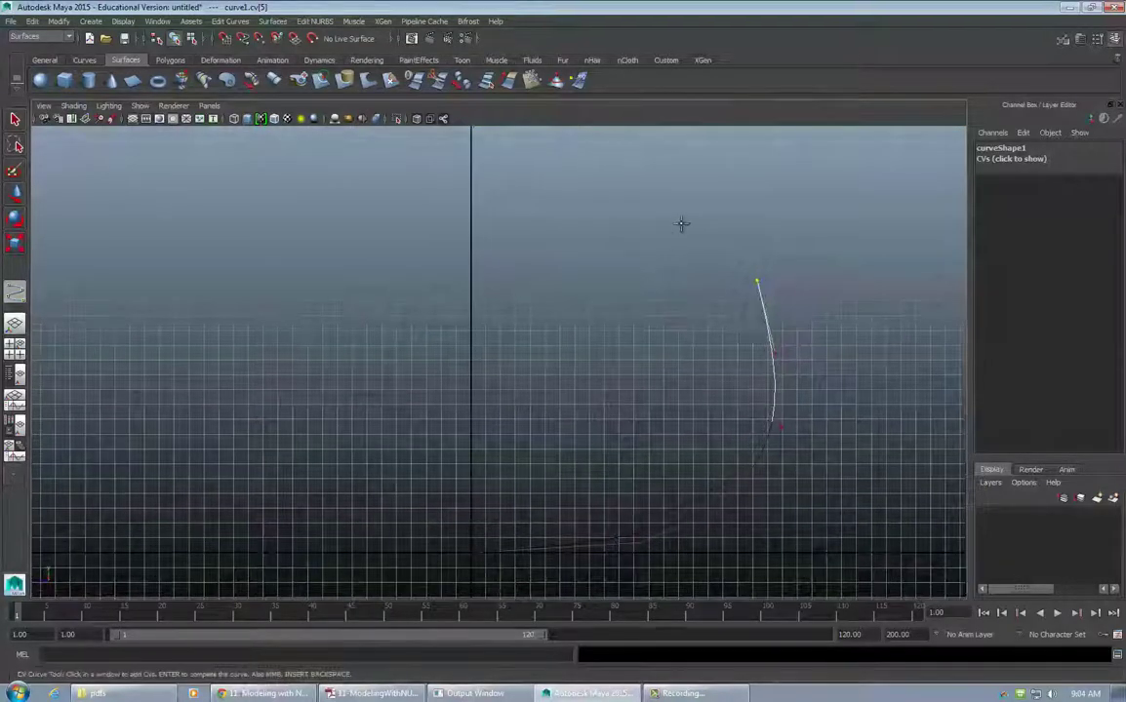
click(681, 225)
click(578, 193)
click(572, 181)
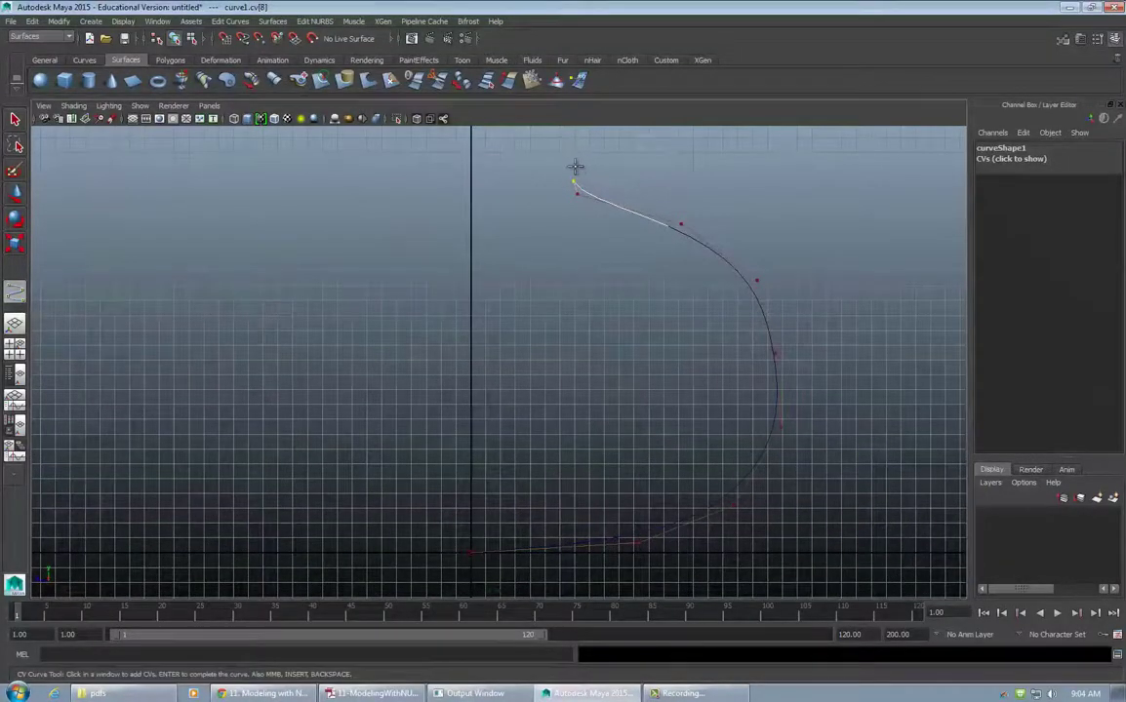
click(576, 166)
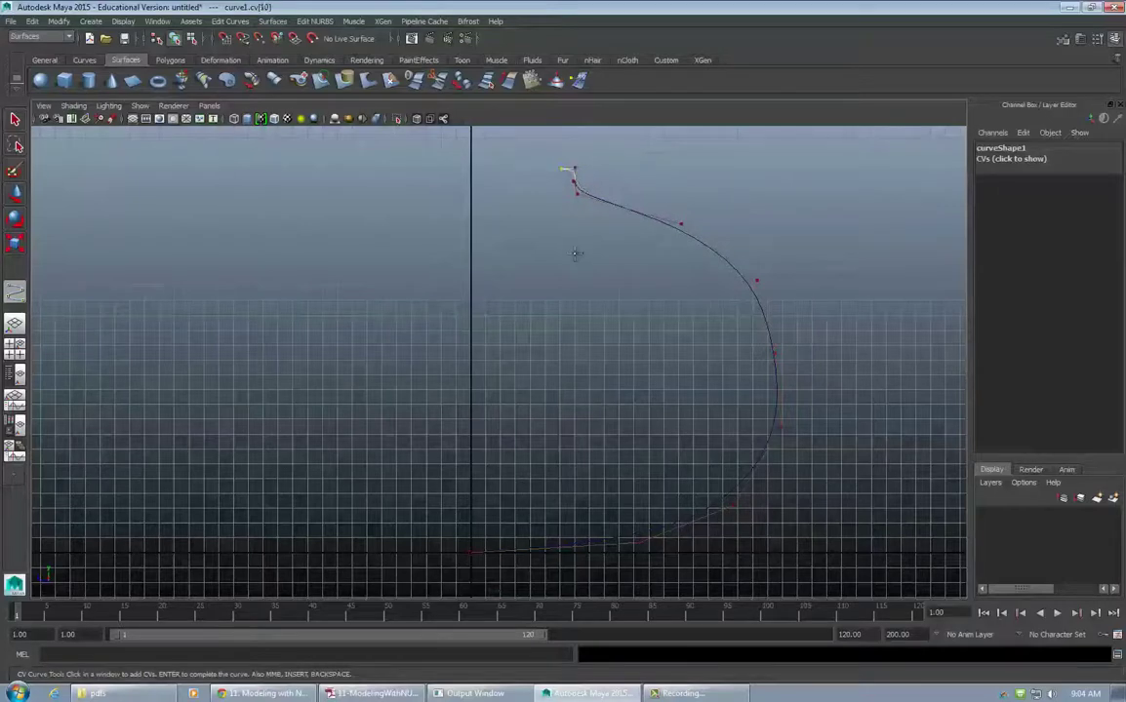
click(562, 168)
Place CVs back down inside the neck, shoulder and belly, following the outer wall to form the vessel's thickness
click(561, 184)
click(581, 210)
click(649, 236)
click(698, 264)
click(748, 360)
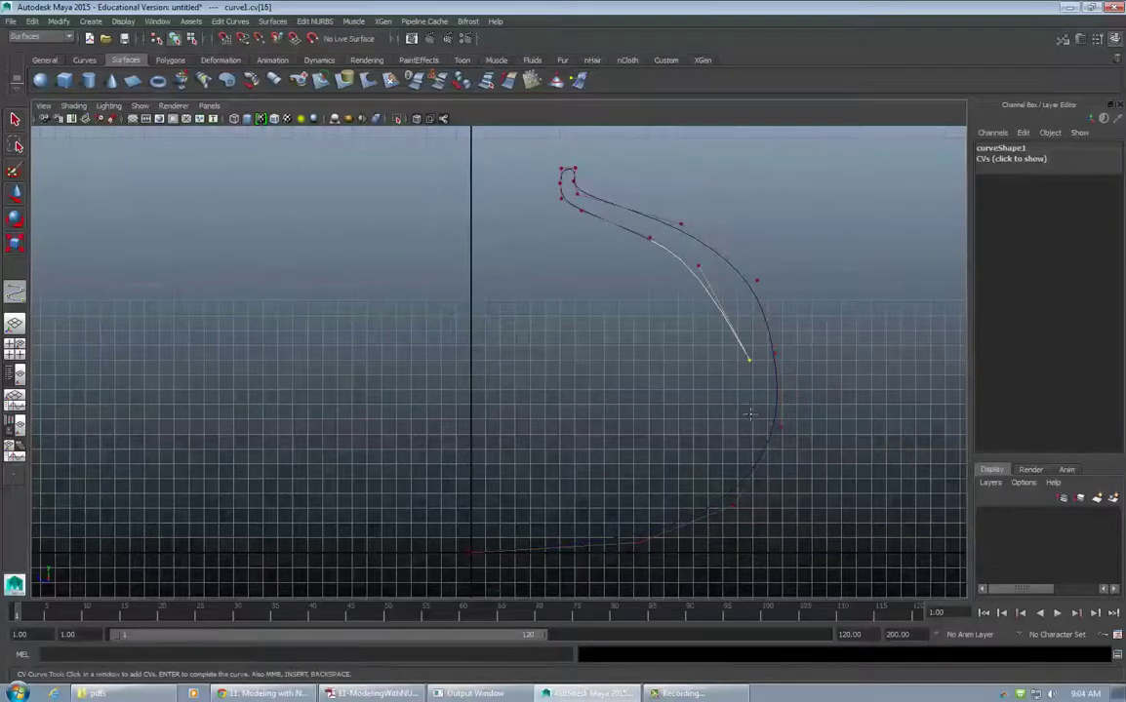
click(755, 424)
click(713, 480)
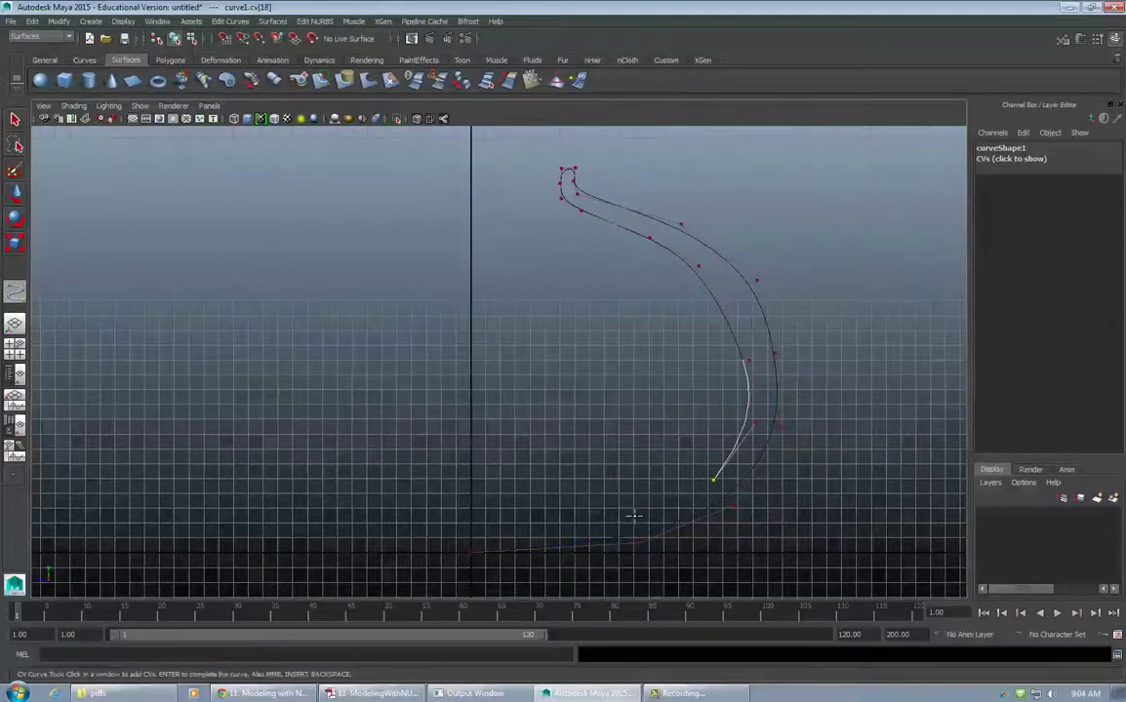
click(633, 517)
click(489, 535)
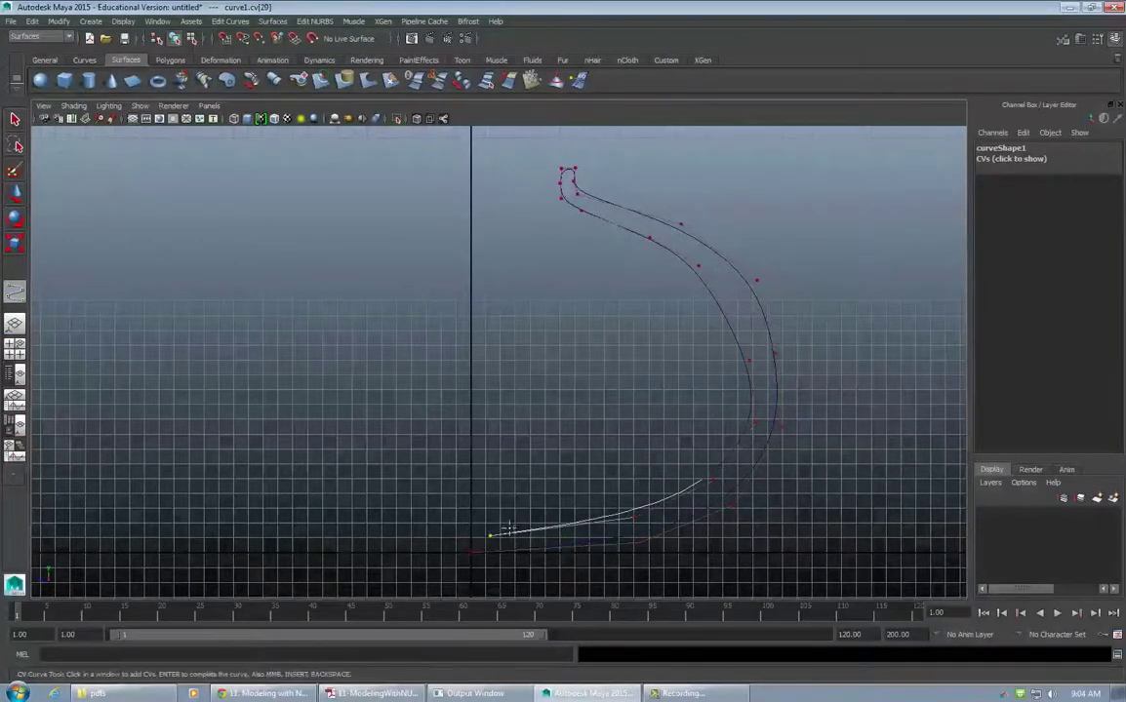
Place the last inner CV on the vertical axis just above the origin and finish the curve
alt+middle_drag(509, 529, 552, 384)
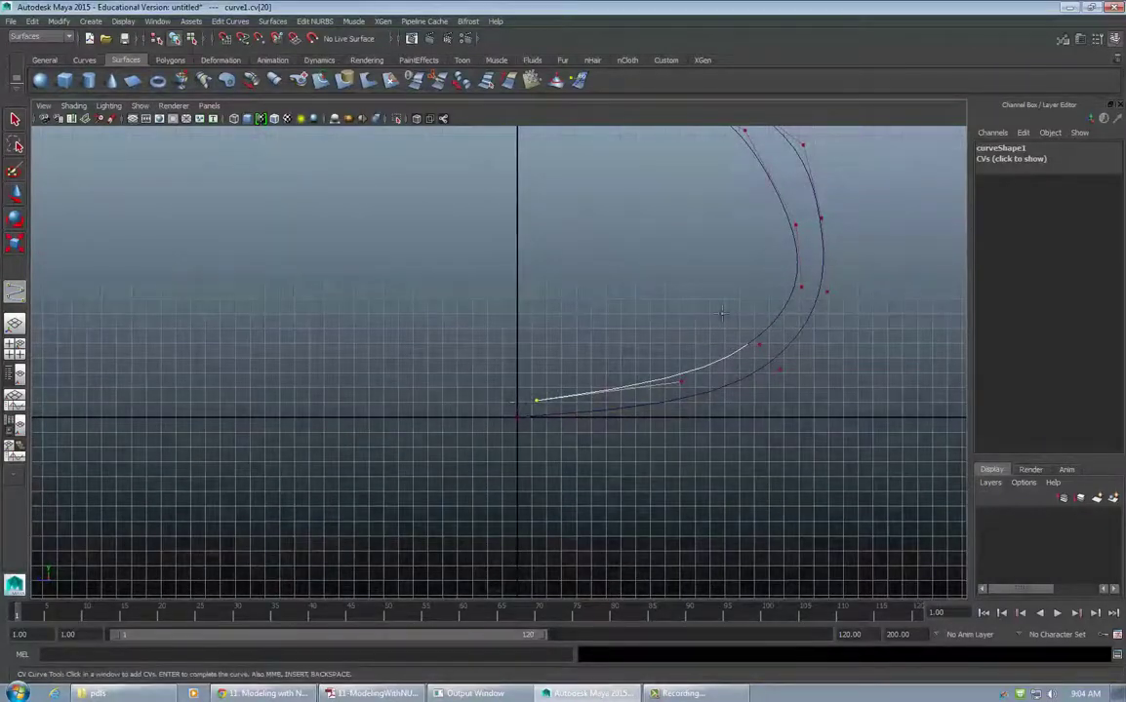
alt+middle_drag(763, 259, 759, 390)
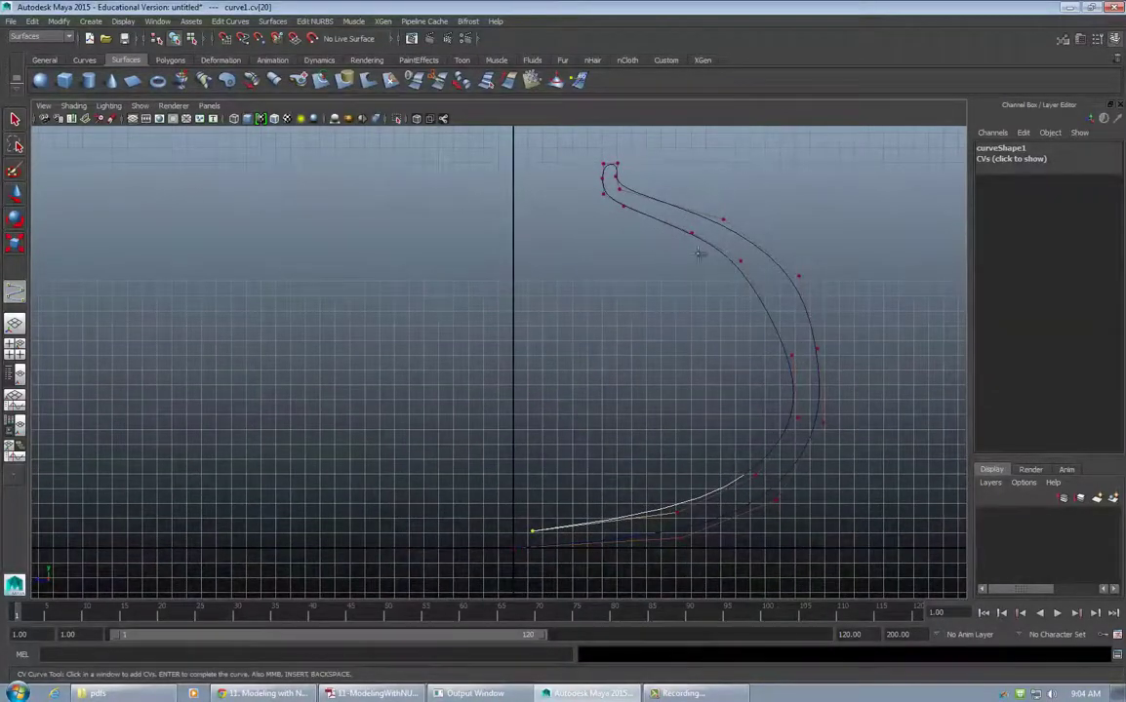
alt+middle_drag(699, 290, 719, 173)
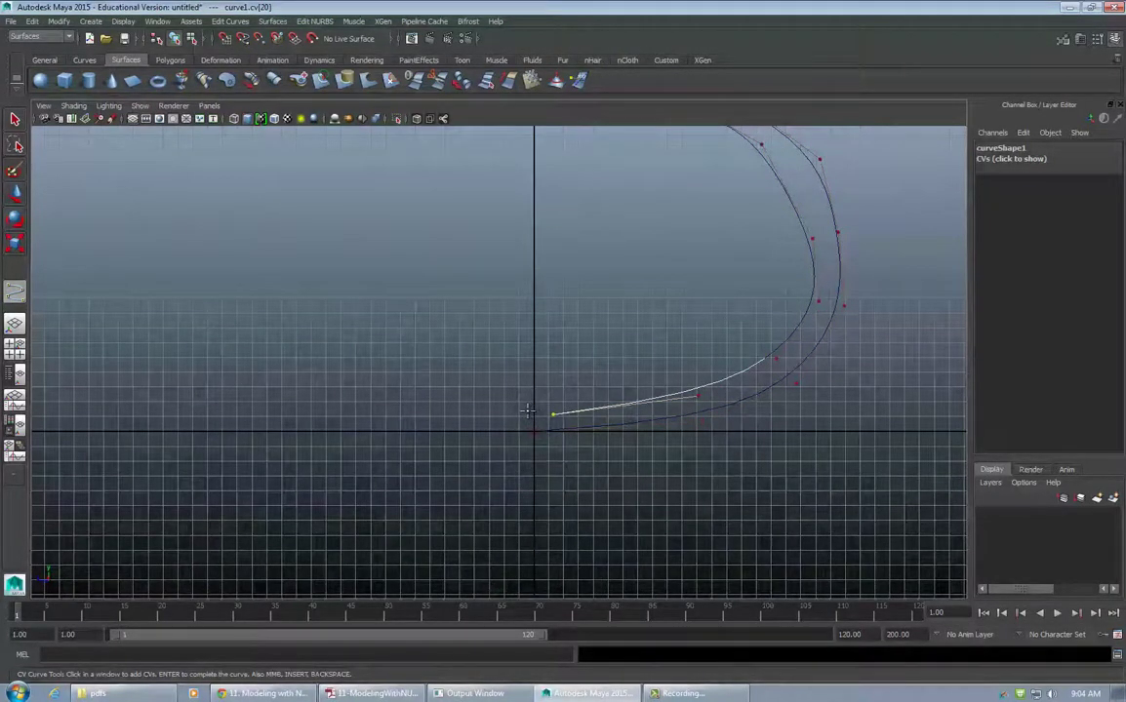
click(532, 416)
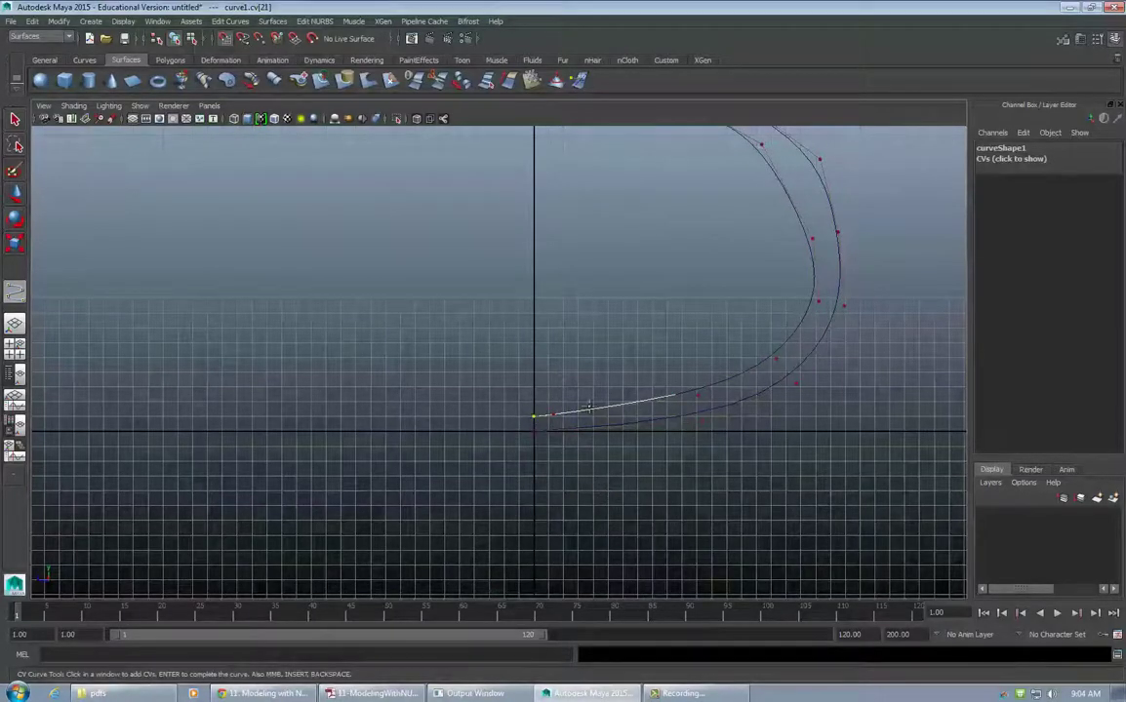
alt+middle_drag(576, 354, 578, 306)
alt+right_drag(578, 307, 688, 338)
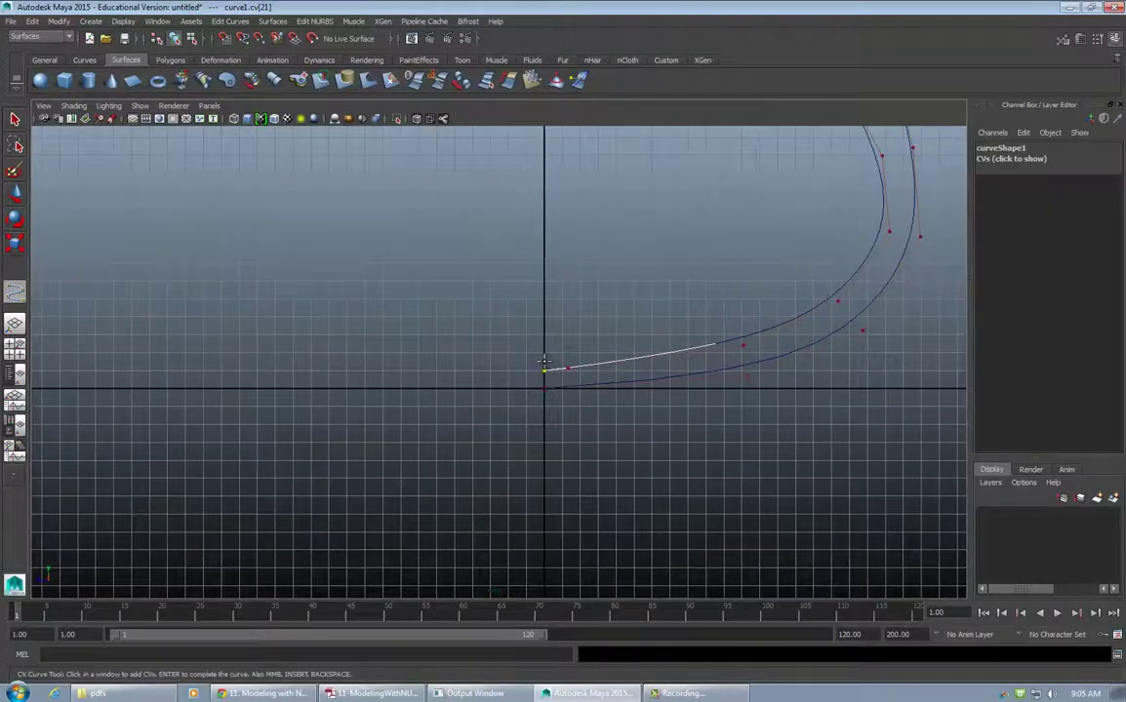
key(Return)
Display the curve's CVs and move the inner floor's end CV slightly up along the vertical axis
key(w)
right_drag(546, 379, 522, 369)
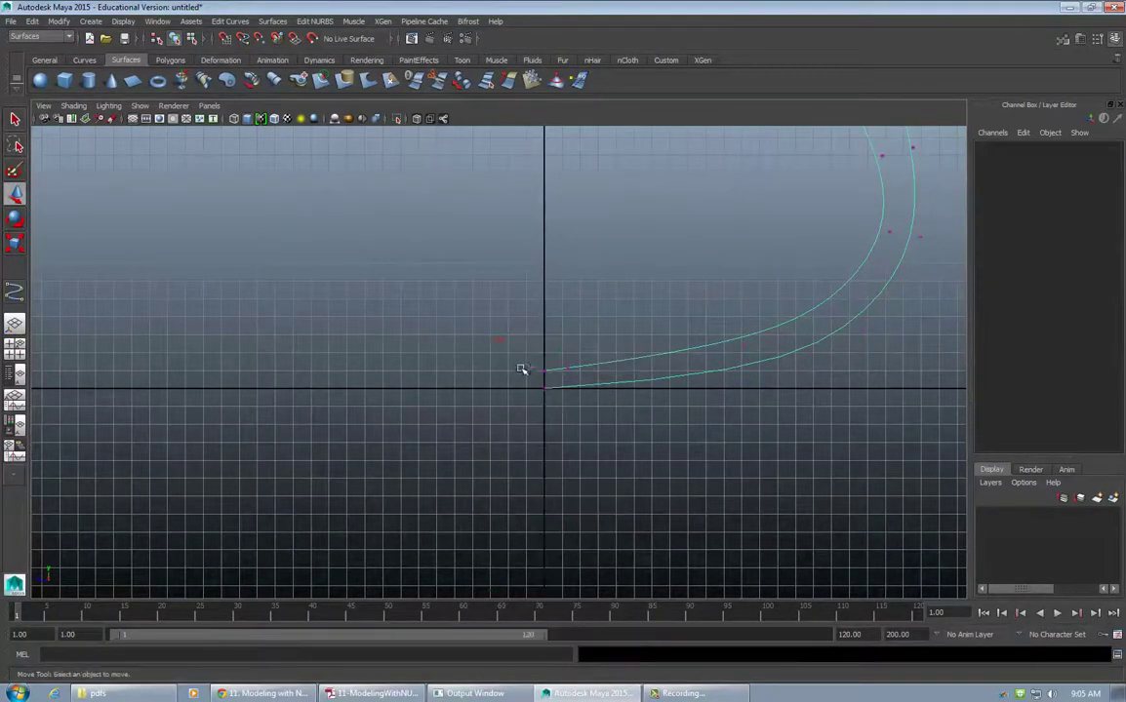
drag(515, 352, 552, 379)
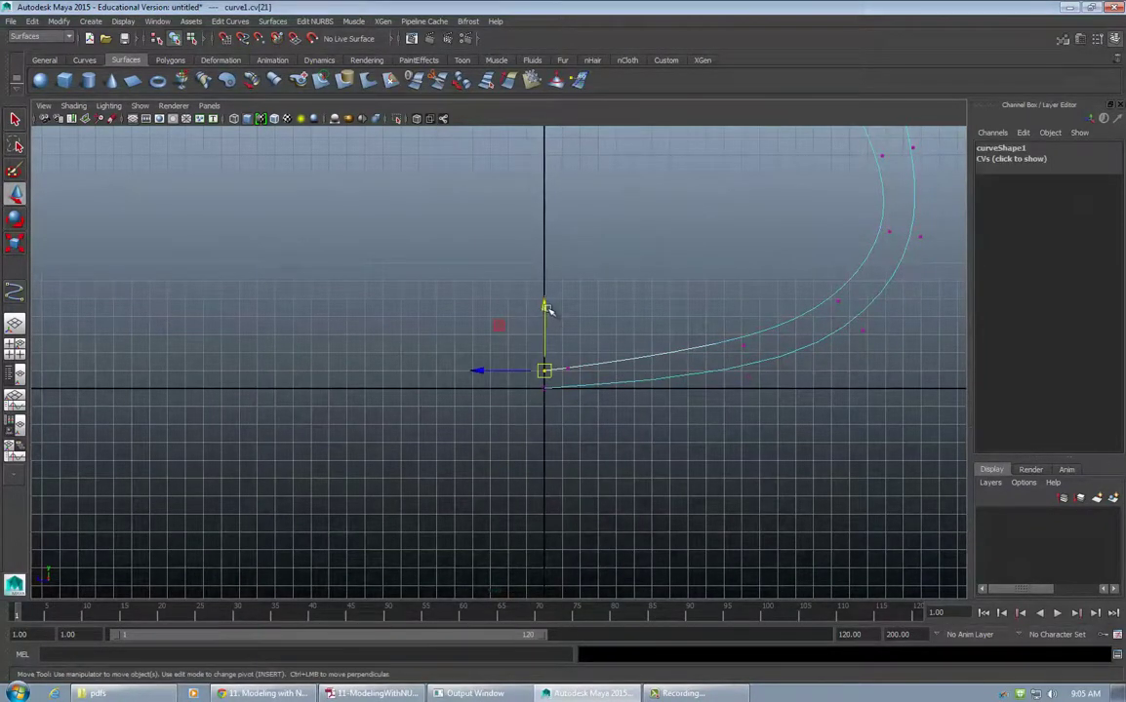
mouse_move(548, 309)
mouse_down()
mouse_move(546, 281)
mouse_move(545, 319)
mouse_move(552, 250)
mouse_move(548, 304)
mouse_up()
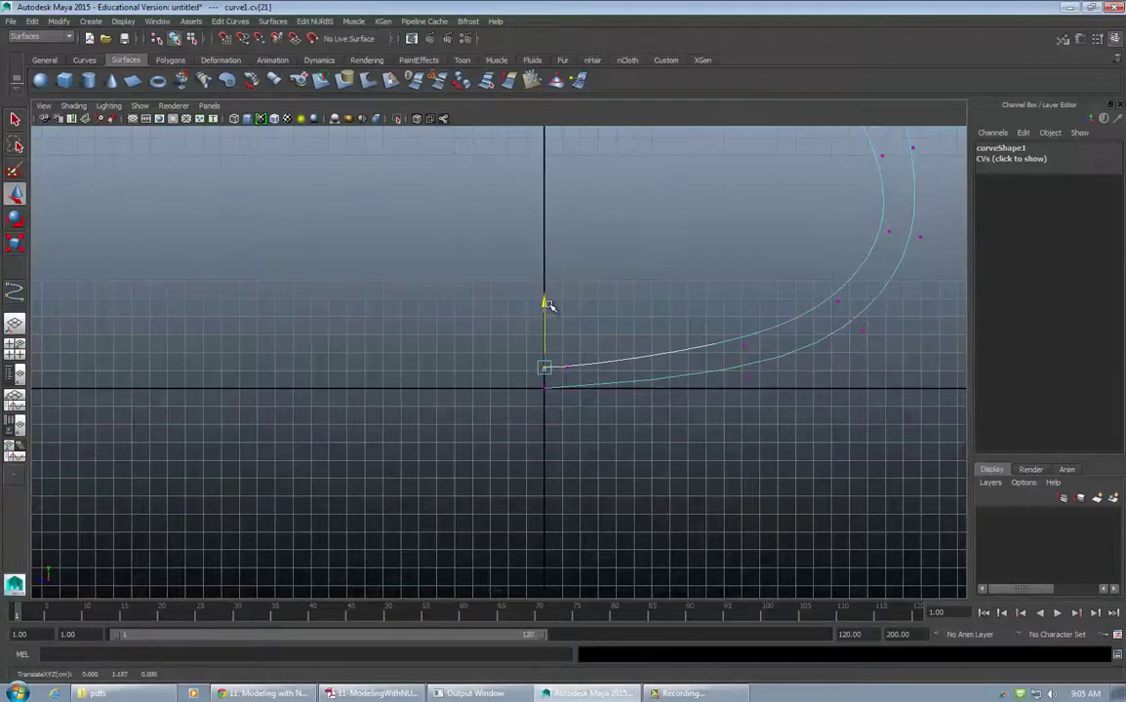
Raise the inner and outer CVs just below the rim toward the rim's top edge
alt+drag(767, 261, 677, 354)
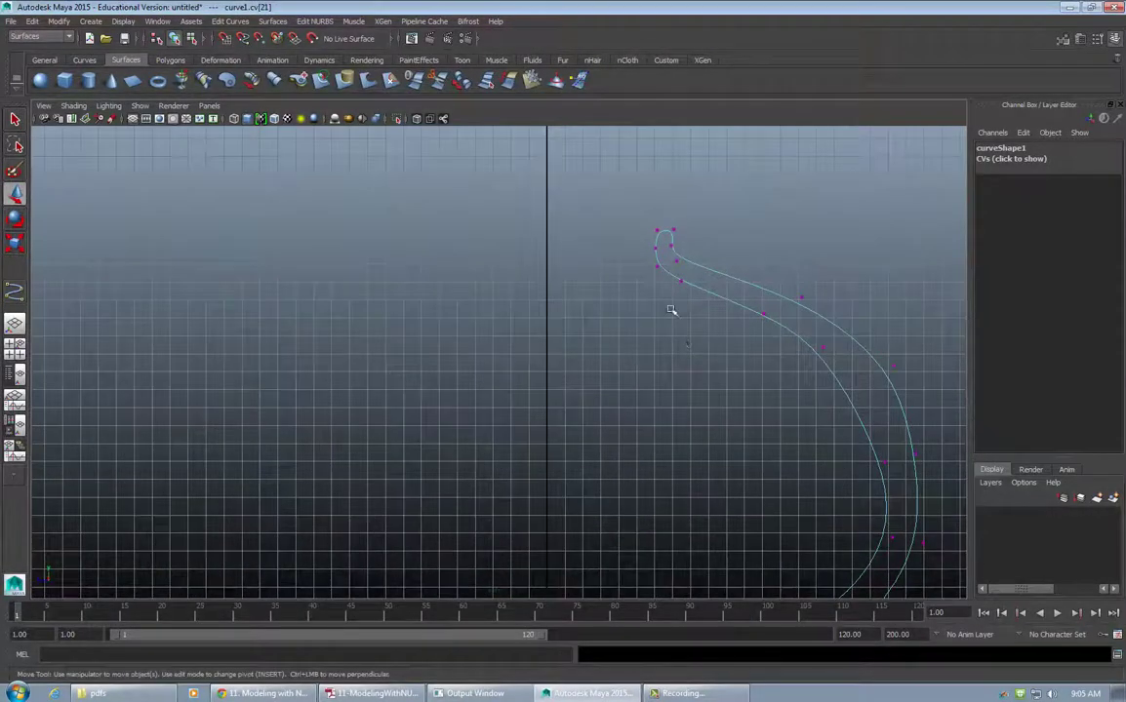
click(658, 244)
click(654, 179)
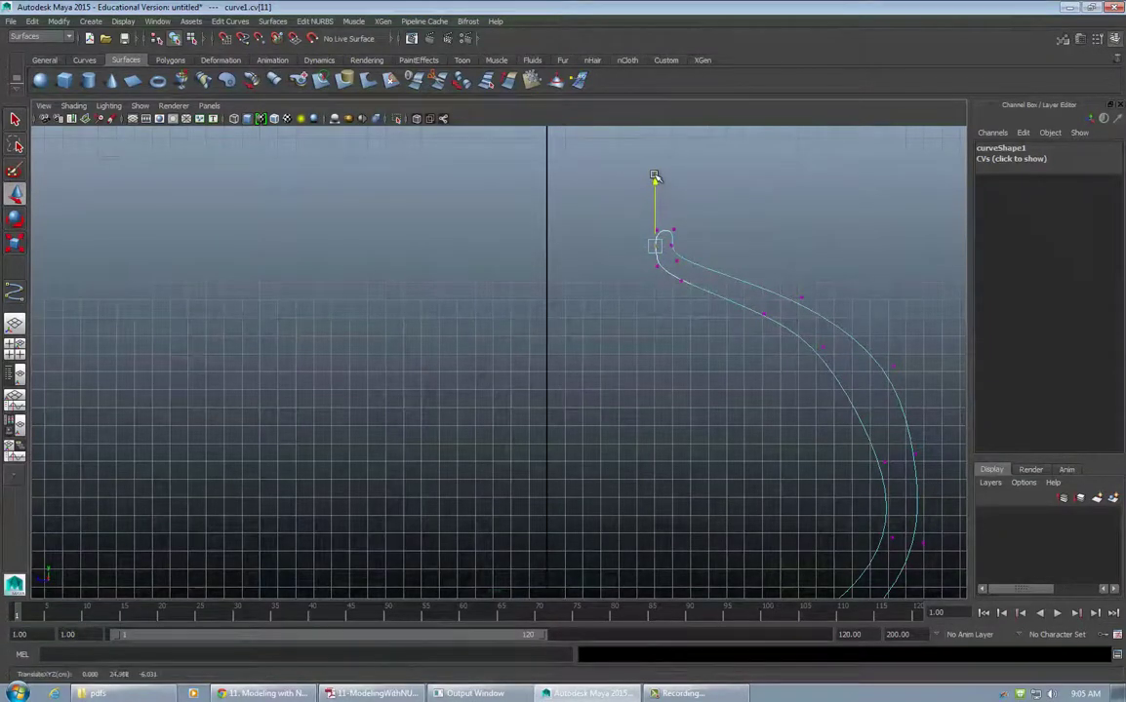
drag(654, 176, 656, 164)
drag(690, 235, 672, 248)
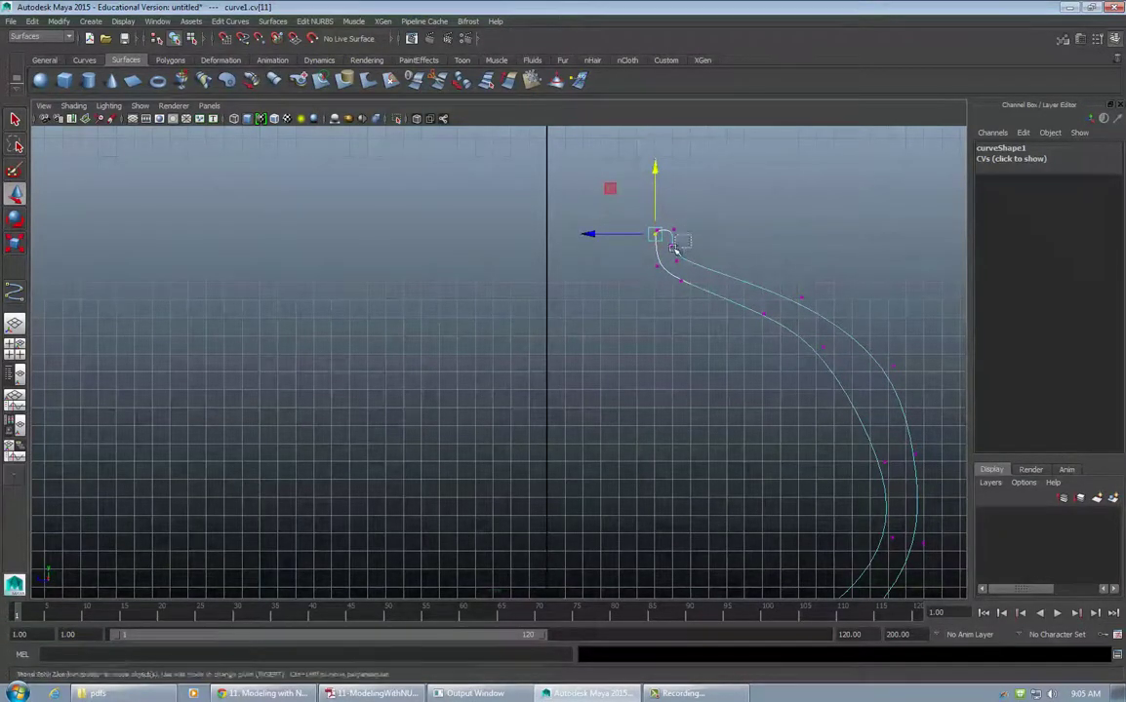
click(673, 250)
drag(673, 181, 673, 174)
Shift the CV below the rim's outer corner slightly outward and up to square off the lip
alt+right_drag(654, 241, 842, 213)
alt+middle_drag(842, 214, 741, 387)
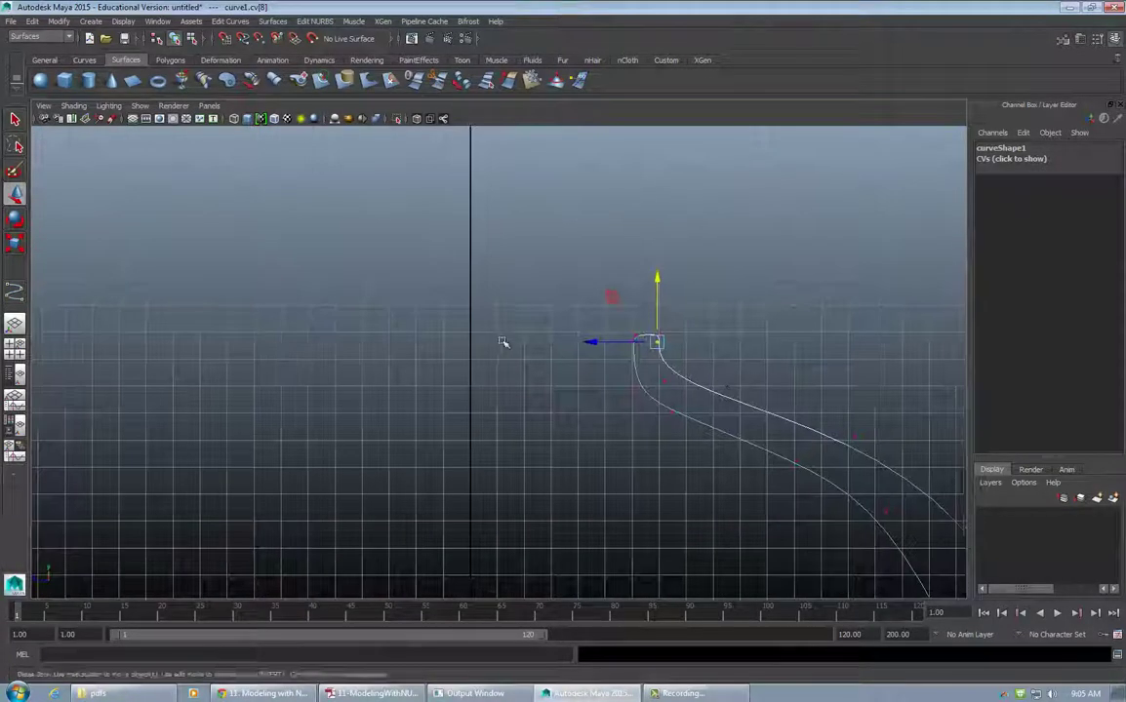
alt+right_drag(503, 341, 751, 322)
alt+middle_drag(751, 321, 561, 299)
alt+right_drag(515, 296, 693, 271)
alt+middle_drag(693, 271, 701, 311)
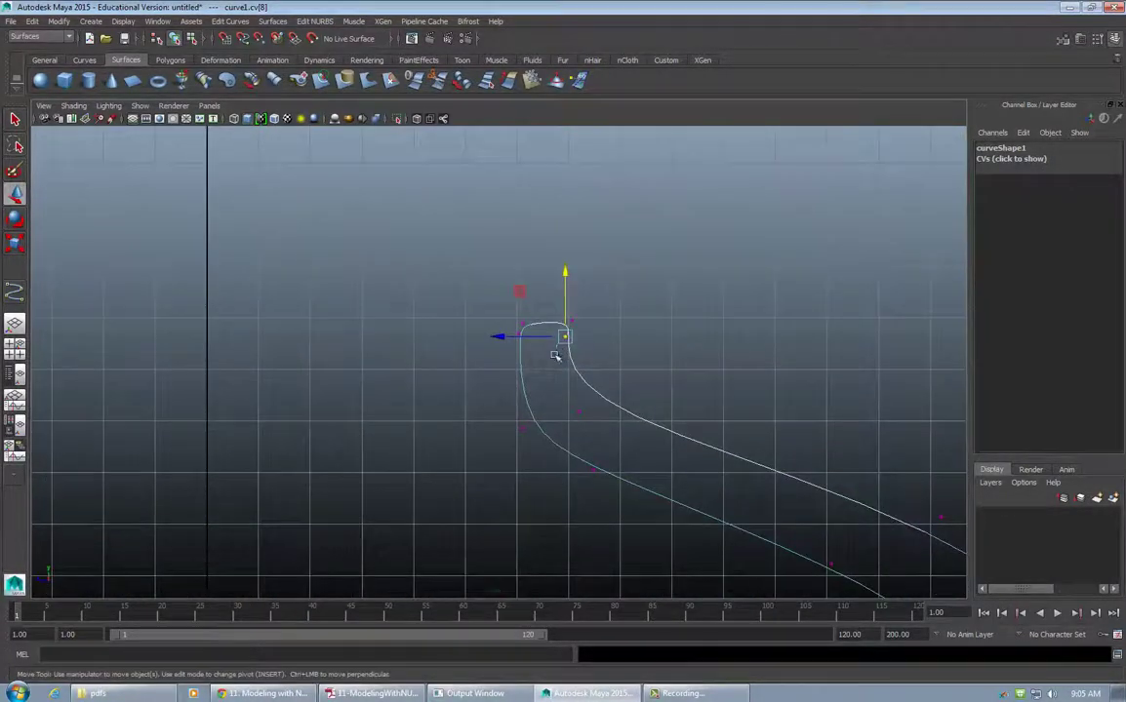
drag(501, 337, 504, 336)
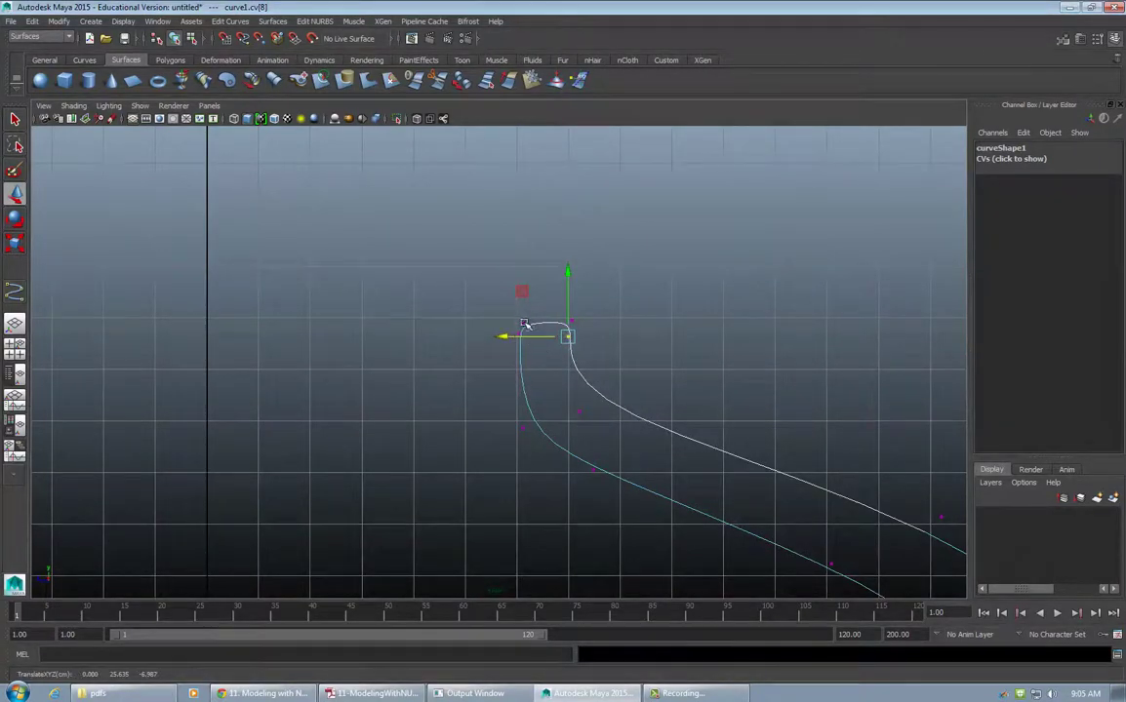
drag(500, 338, 513, 335)
drag(575, 272, 577, 269)
Lift the rim's inner top CV slightly, then raise the pair of CVs on either side of the lip together
mouse_move(502, 314)
mouse_down()
mouse_move(535, 324)
mouse_move(521, 324)
mouse_up()
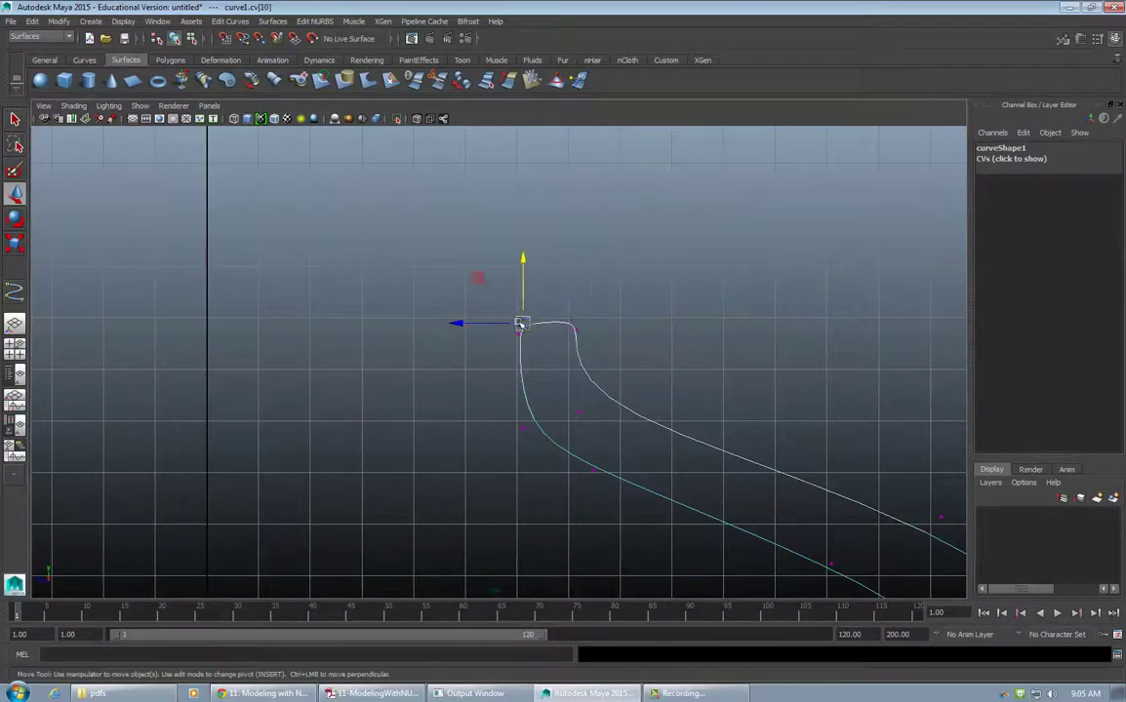
drag(524, 269, 523, 256)
drag(491, 329, 601, 349)
drag(549, 269, 548, 262)
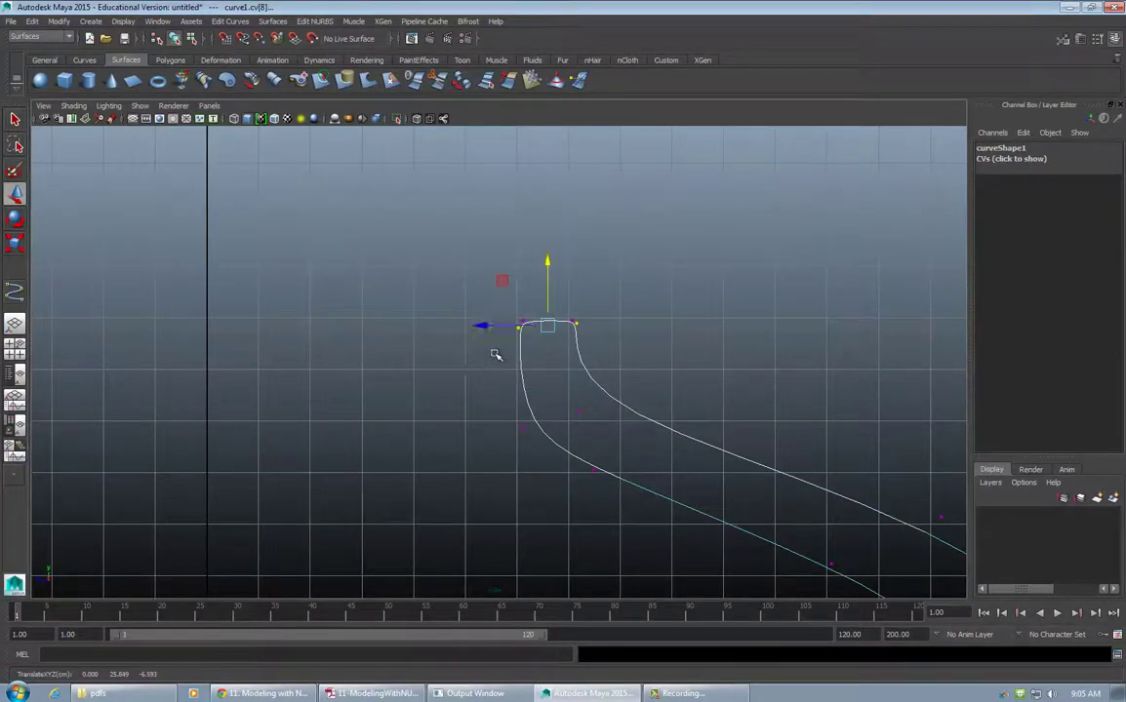
Adjust the height of the CVs at the rim's inner corner and clear the selection
click(497, 323)
drag(496, 324, 523, 339)
drag(516, 264, 523, 273)
click(575, 336)
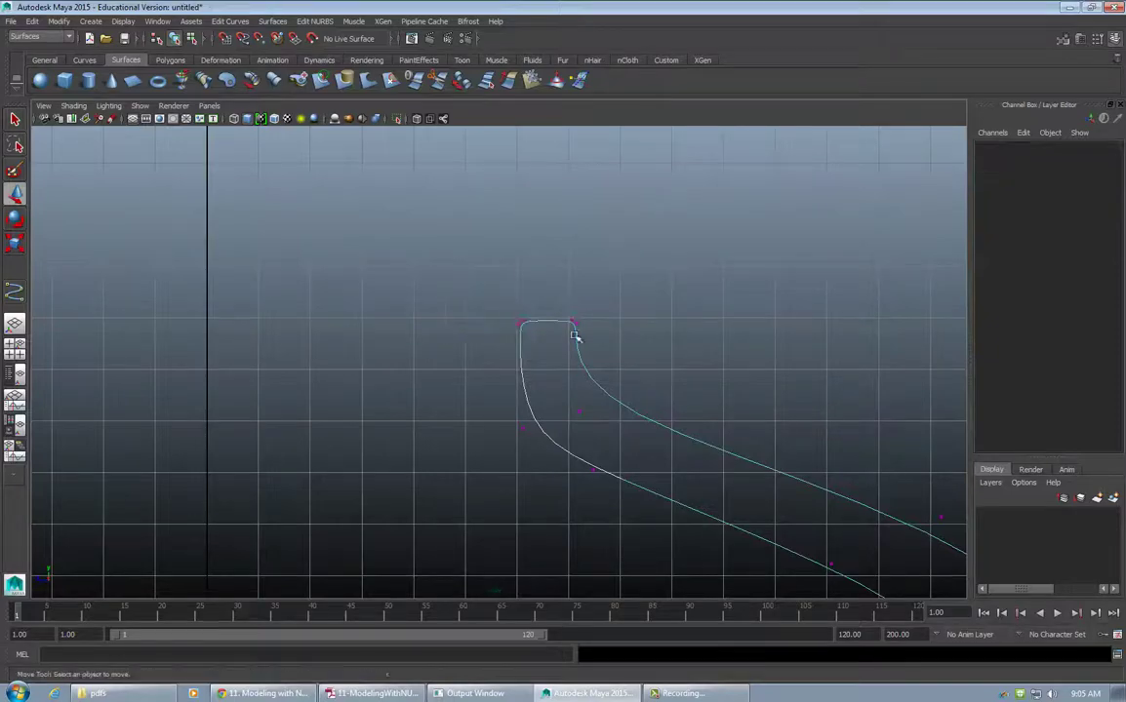
Move the inner wall's CVs at the belly and shoulder outward and up to even out the wall thickness
alt+drag(628, 410, 569, 387)
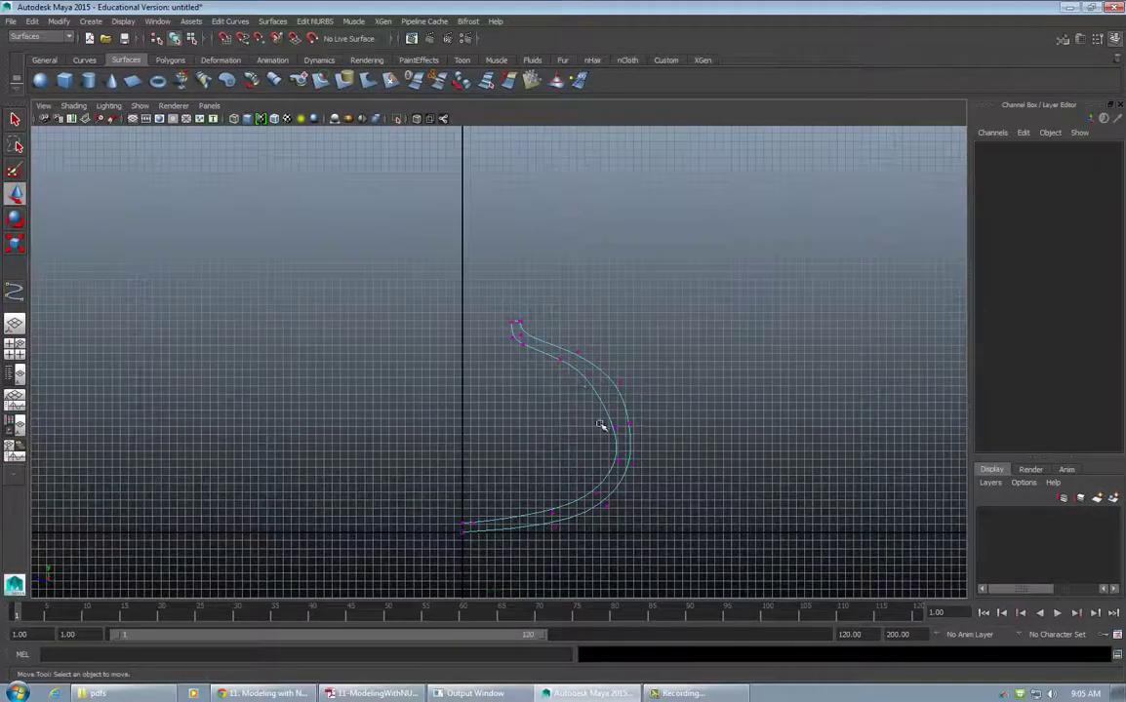
click(615, 426)
drag(615, 426, 620, 417)
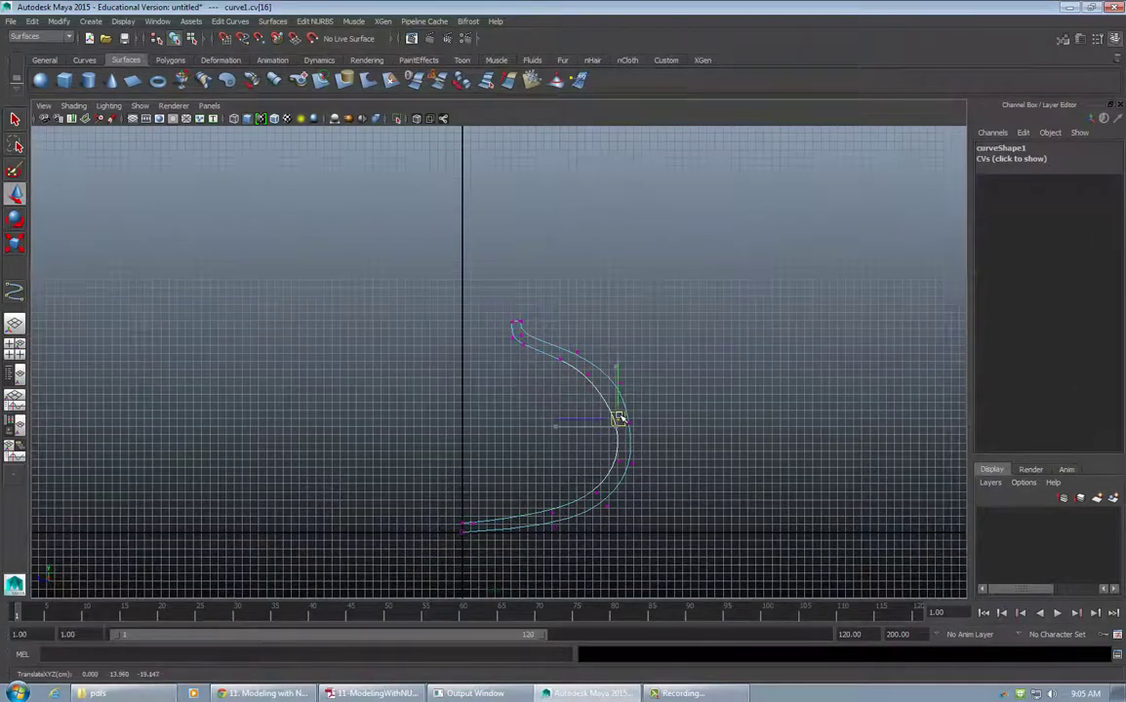
click(587, 377)
drag(586, 376, 592, 373)
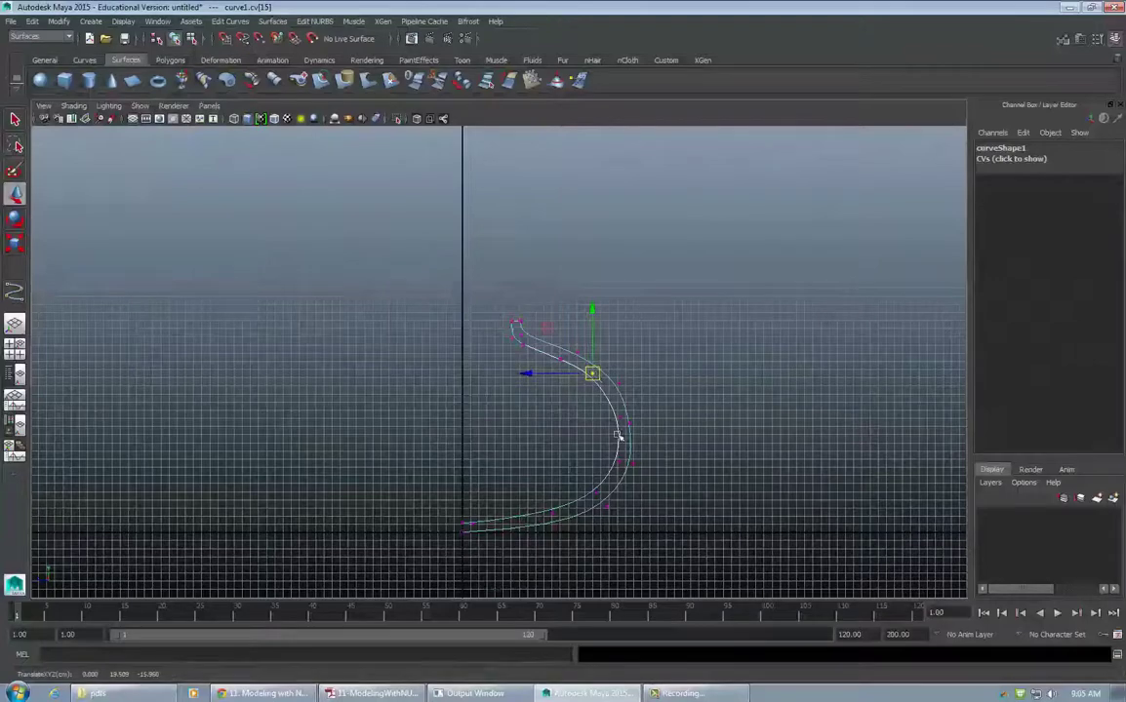
Reselect the inner shoulder CV and nudge it slightly farther outward
alt+middle_drag(666, 467, 690, 379)
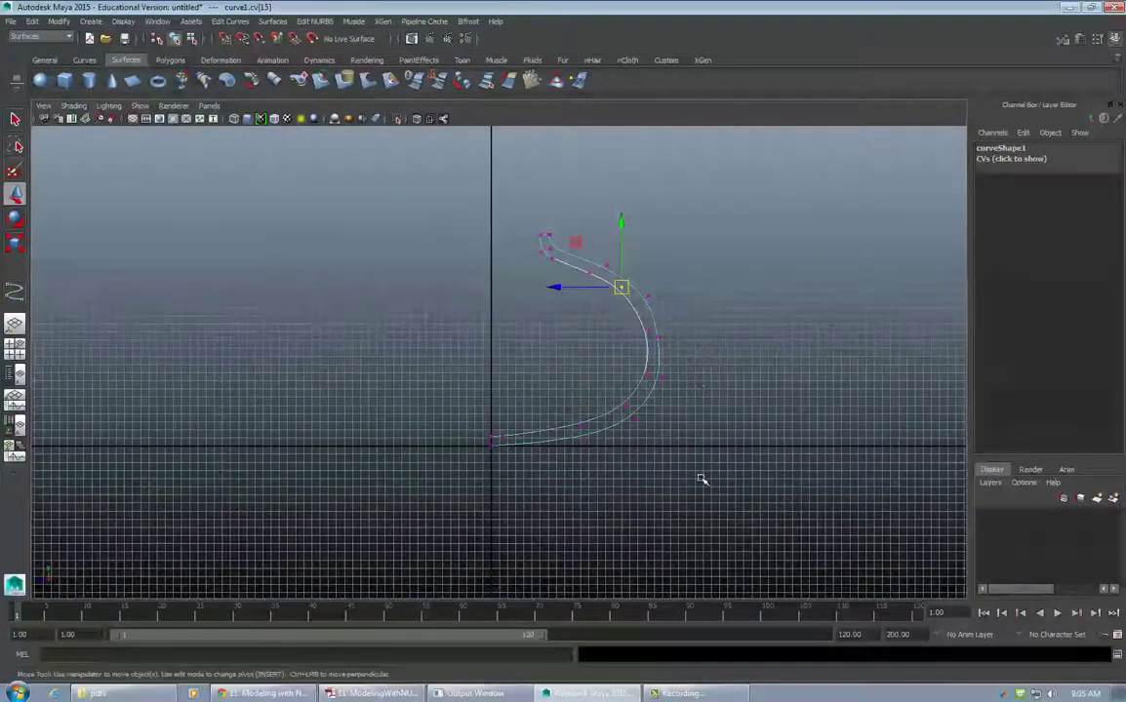
click(736, 454)
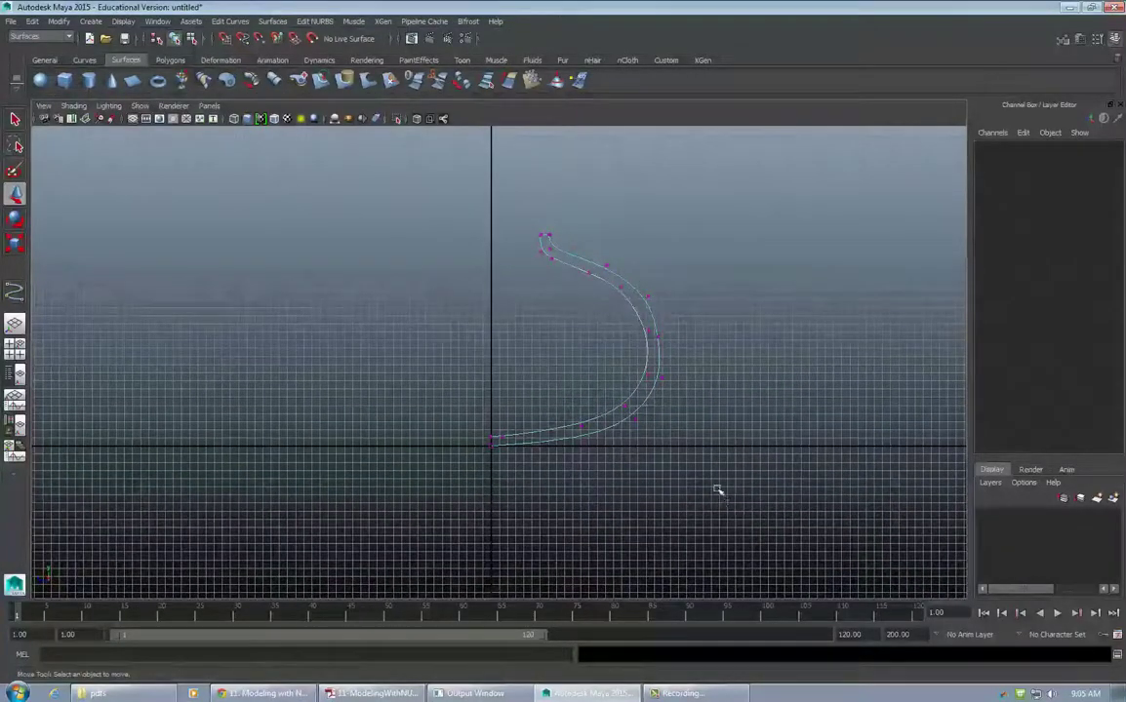
click(625, 288)
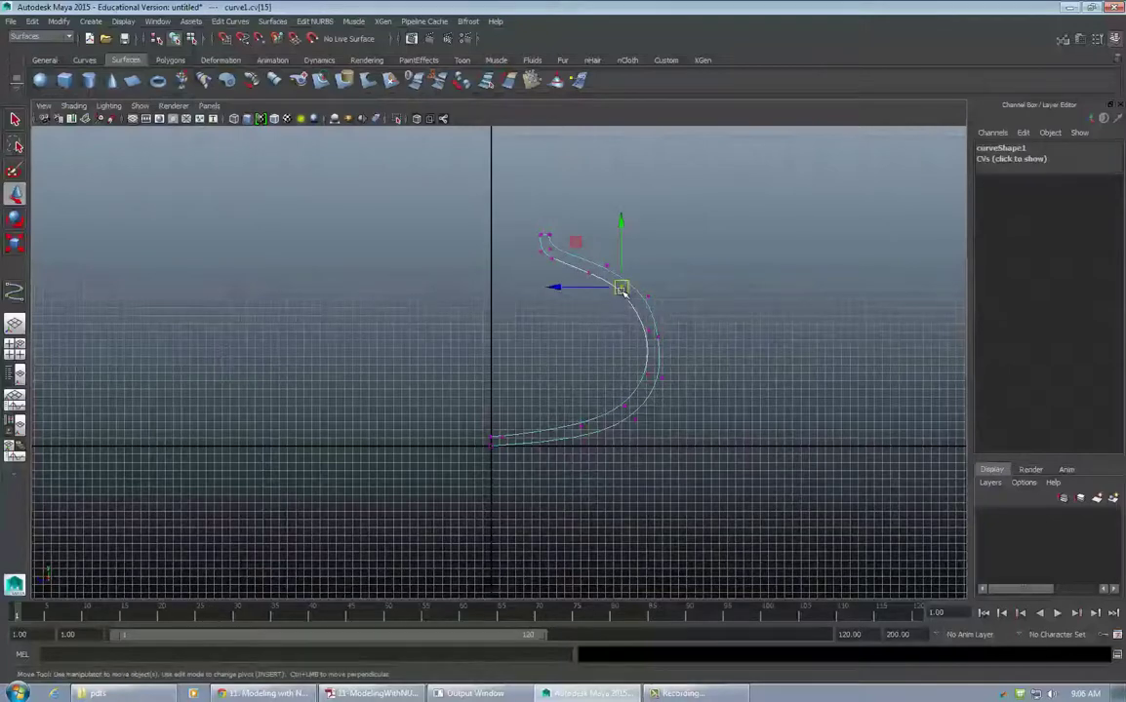
drag(627, 286, 629, 289)
Leave CV editing for object mode and select the whole profile curve
click(588, 351)
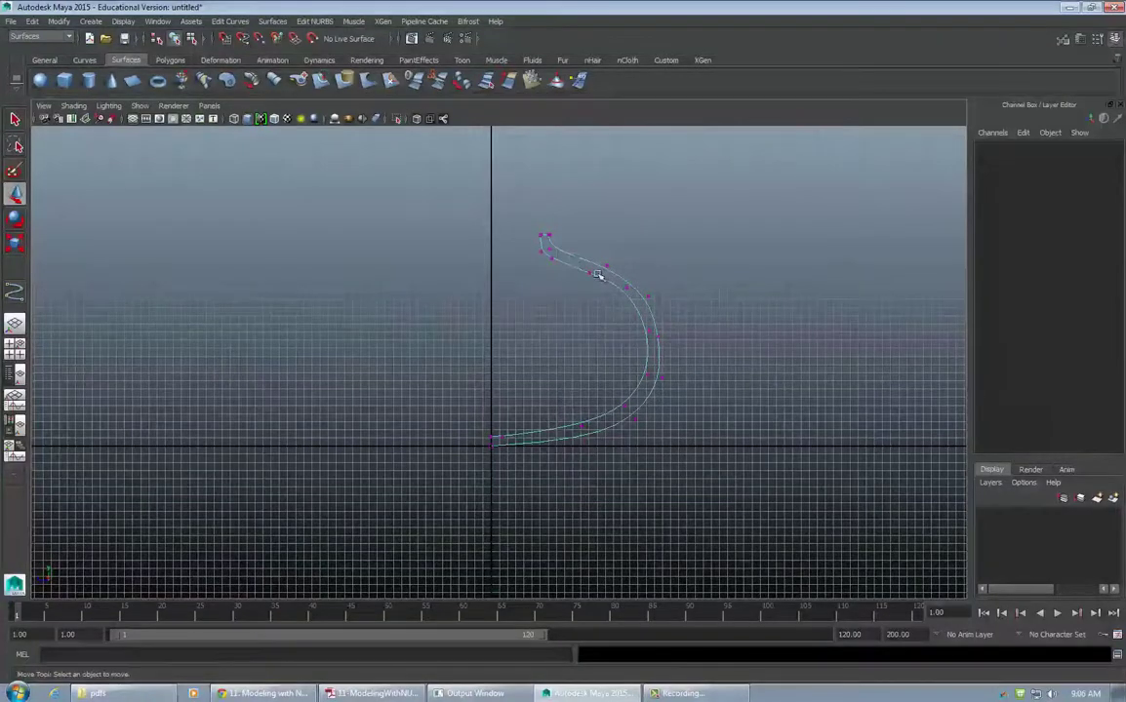
right_drag(642, 402, 673, 389)
click(652, 384)
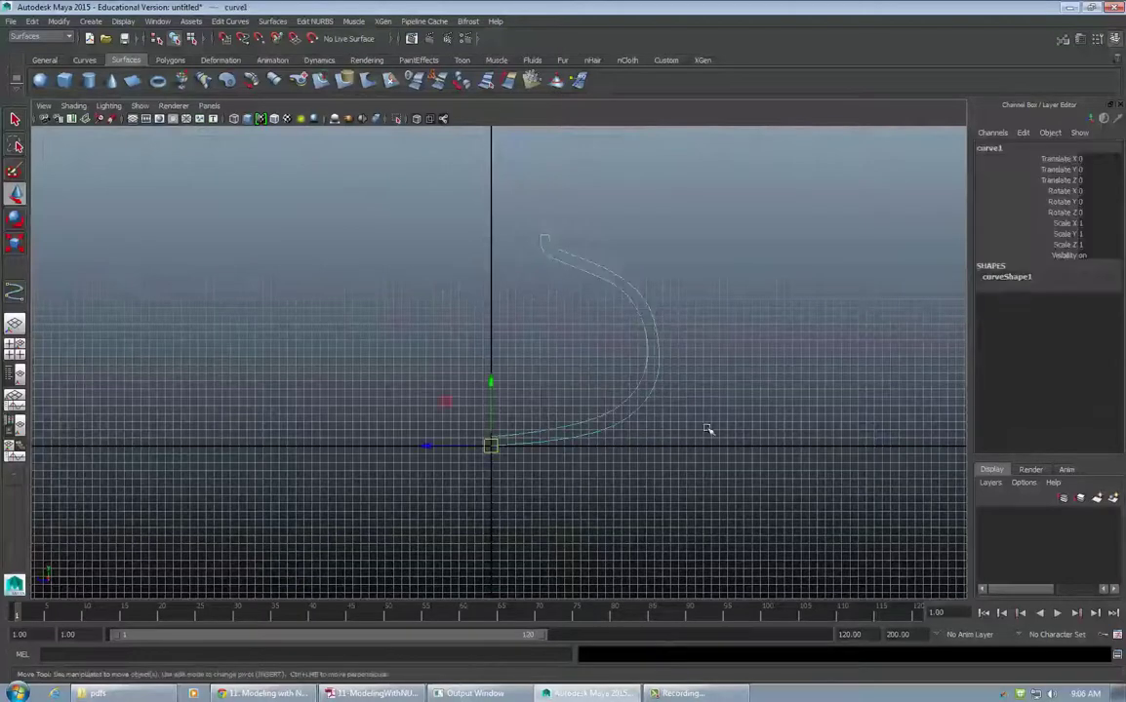
Revolve the profile curve about the Y axis with an end sweep angle of 360
click(271, 22)
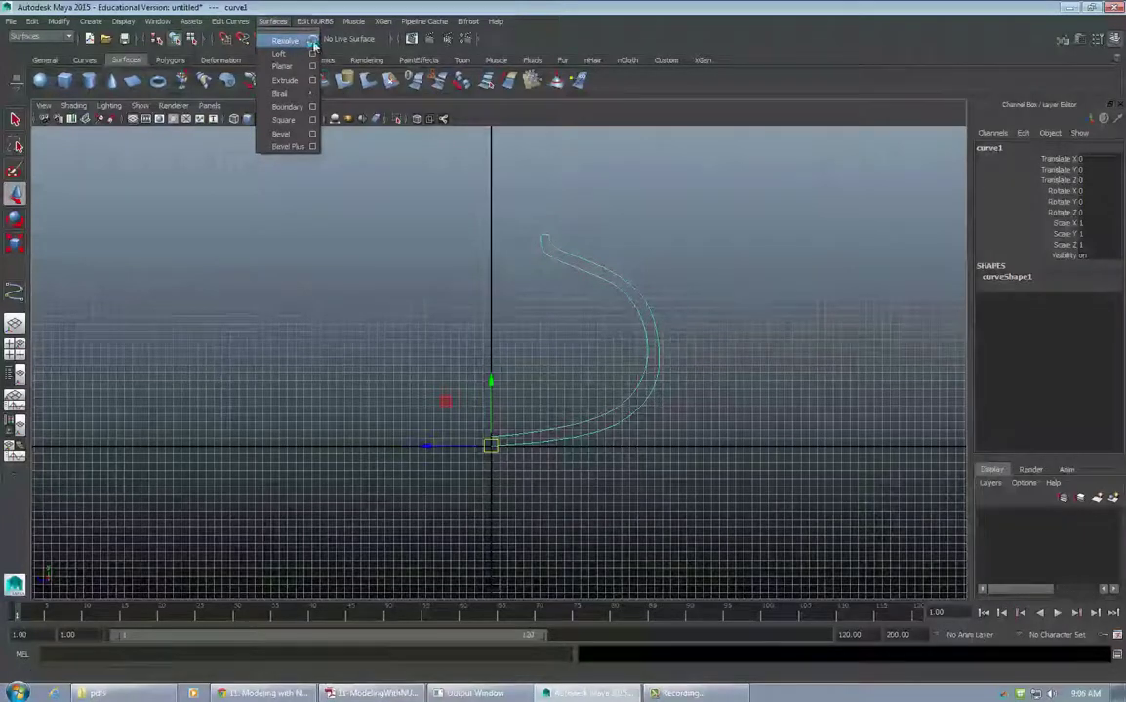
click(313, 41)
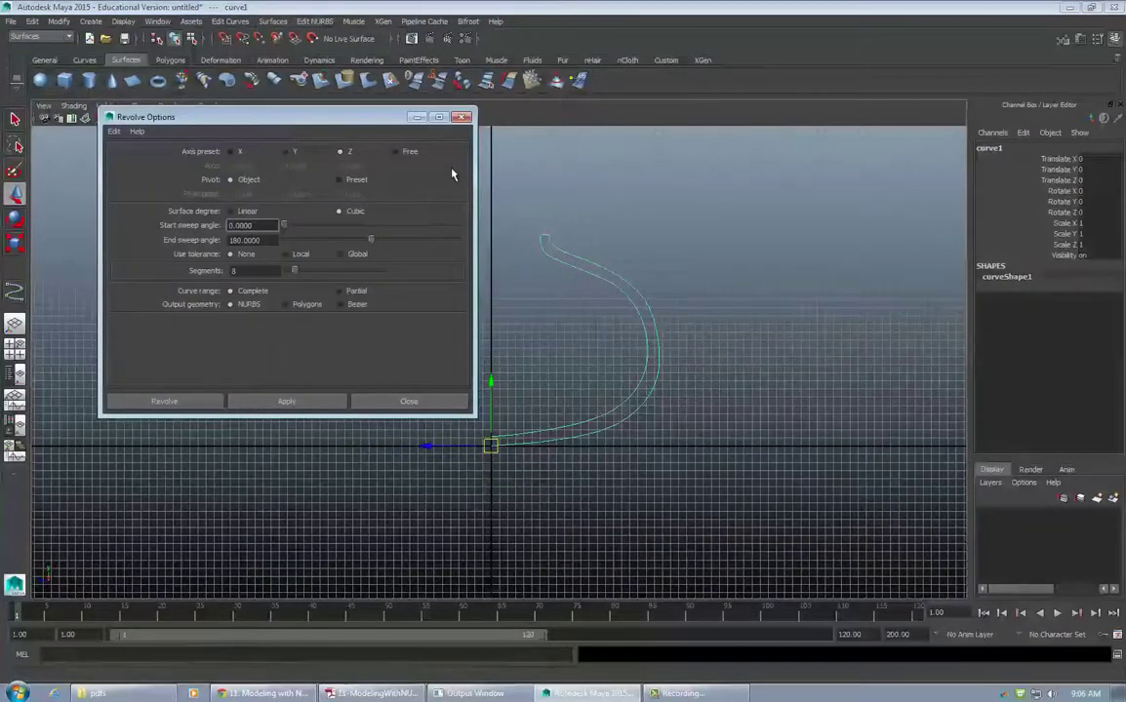
drag(399, 123, 354, 122)
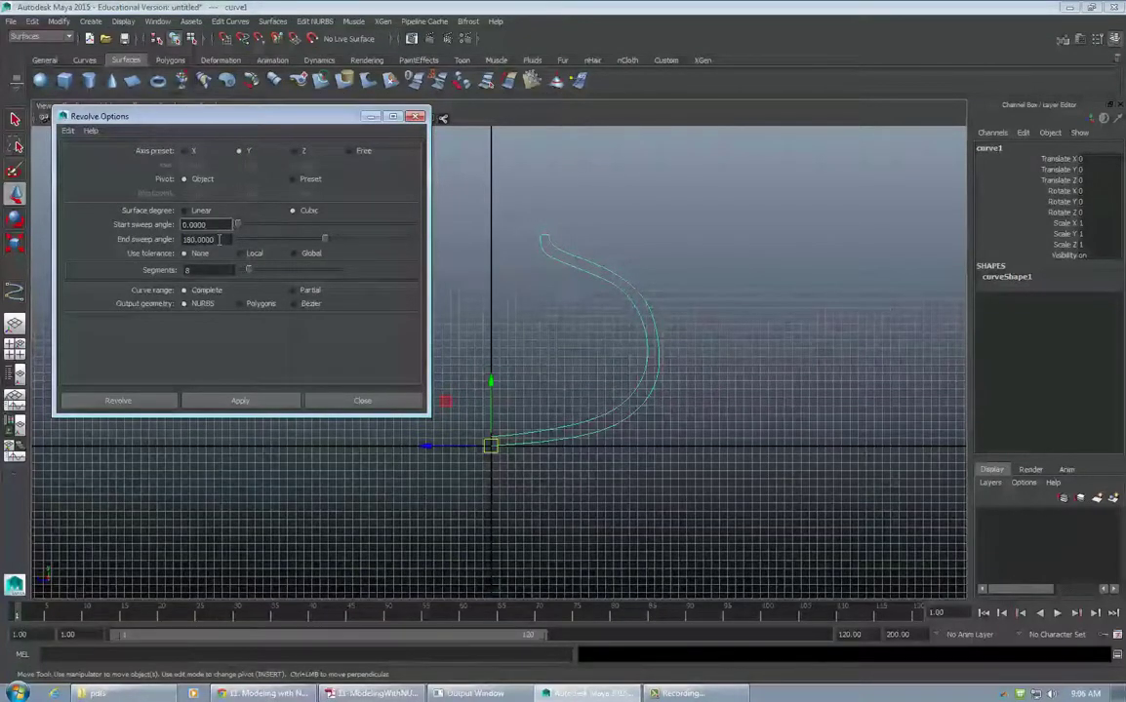
drag(219, 239, 163, 239)
text(360)
key(Return)
click(142, 400)
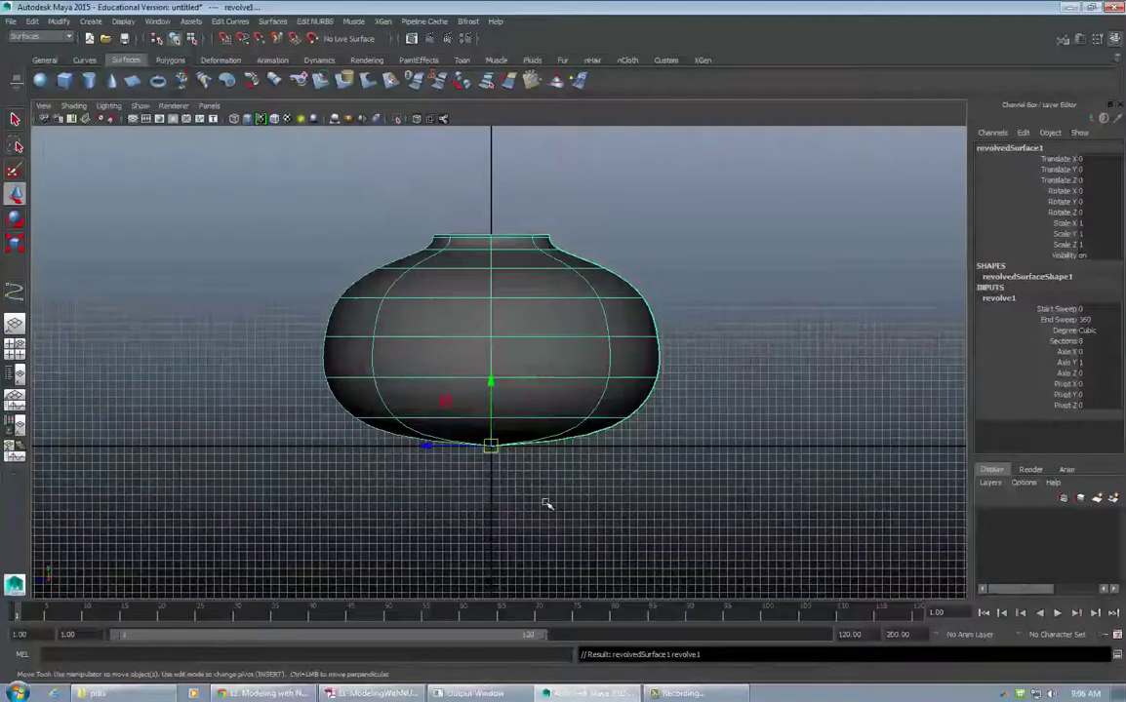
Examine the revolved vessel's rim, opening and body from several angles in the perspective view, with the surface selected and deselected
key(space)
key(space)
alt+drag(756, 249, 691, 327)
alt+right_drag(690, 327, 509, 331)
alt+drag(509, 331, 418, 404)
click(729, 296)
alt+drag(729, 295, 829, 366)
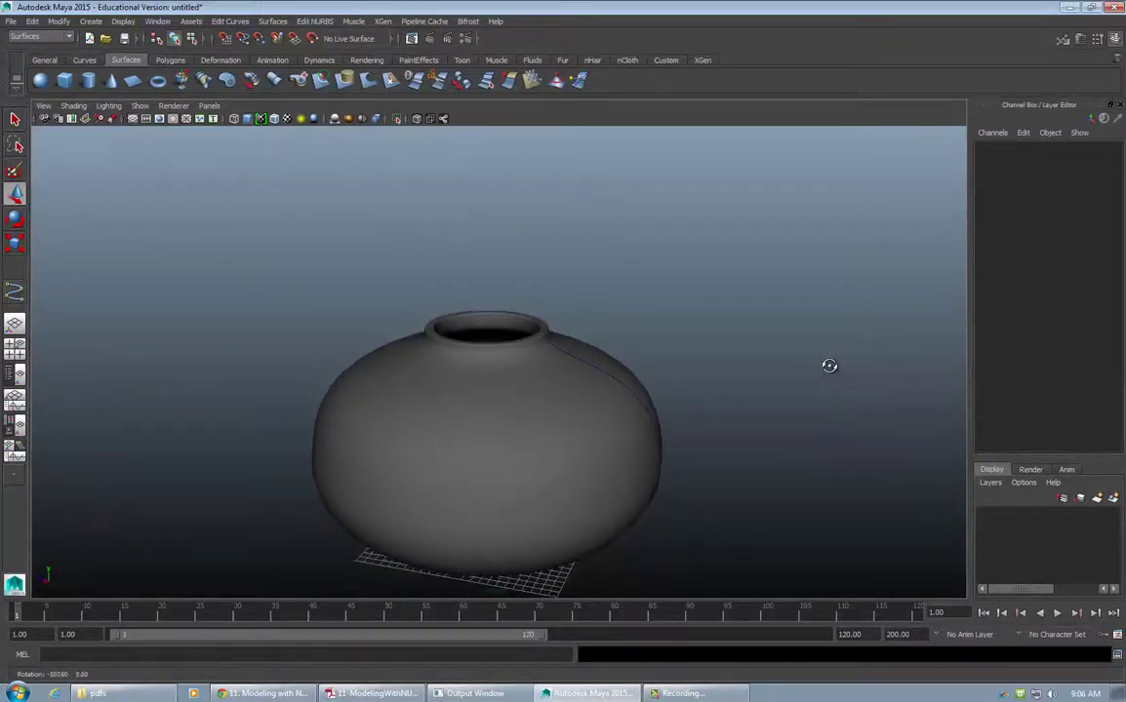
click(643, 409)
alt+drag(699, 428, 671, 301)
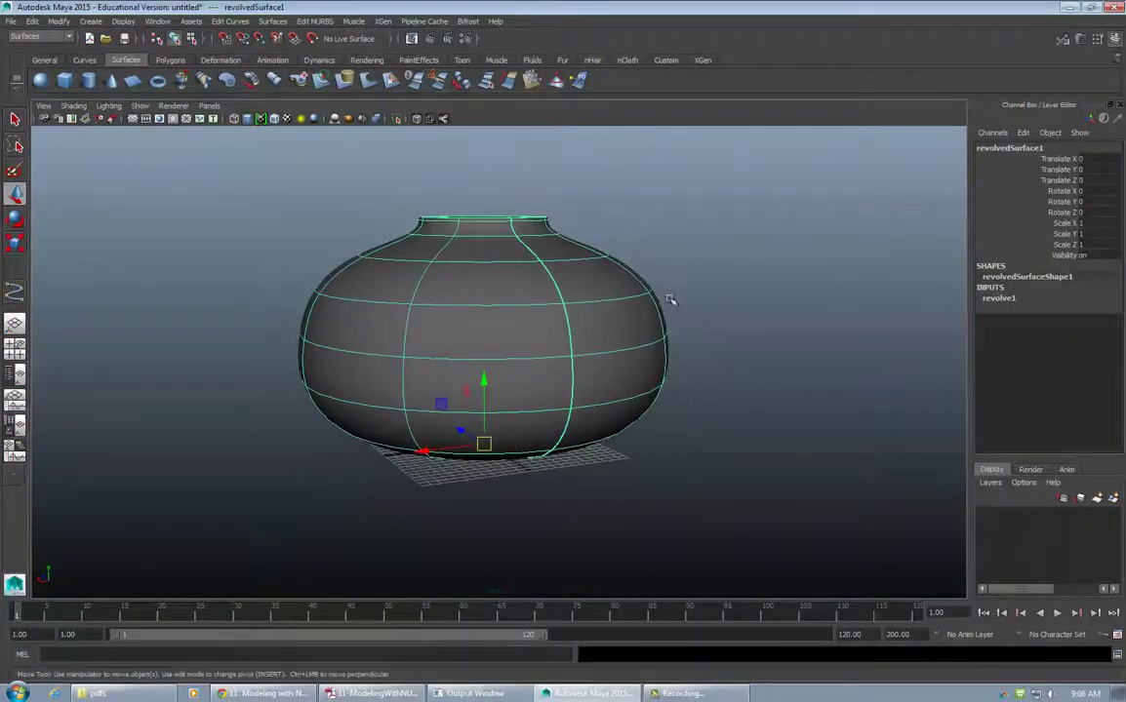
click(690, 231)
alt+drag(558, 294, 598, 302)
alt+right_drag(588, 293, 636, 272)
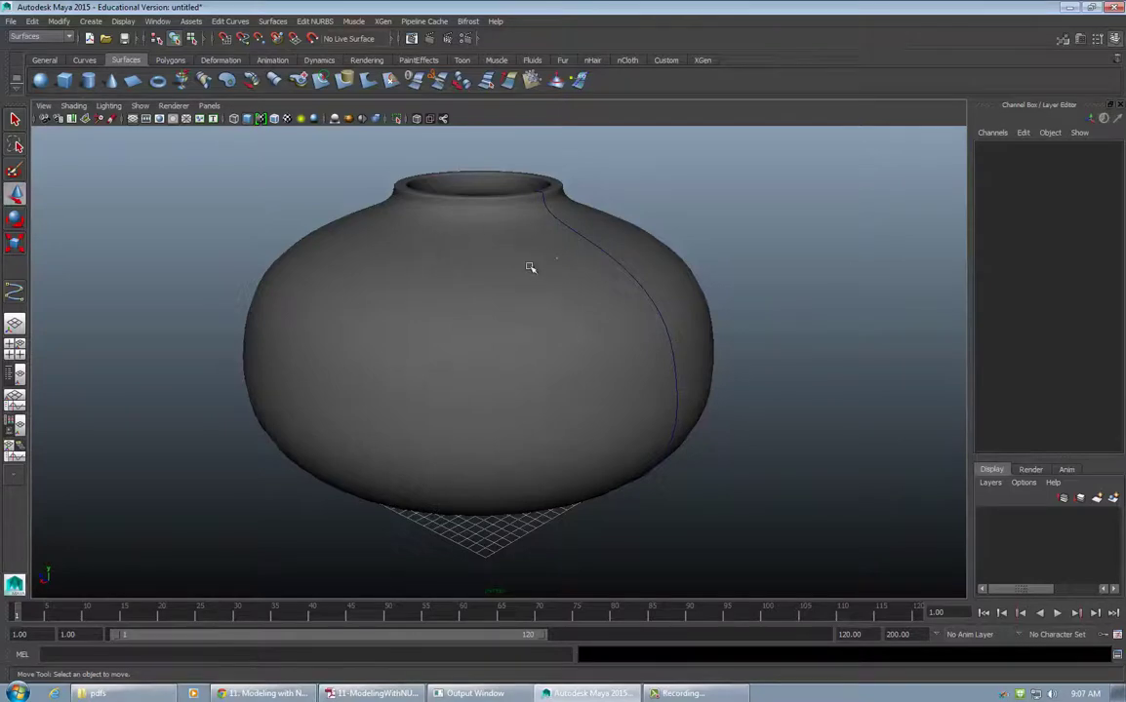
Select the profile curve and the revolved surface in turn to tell them apart, and clear the selection
click(603, 251)
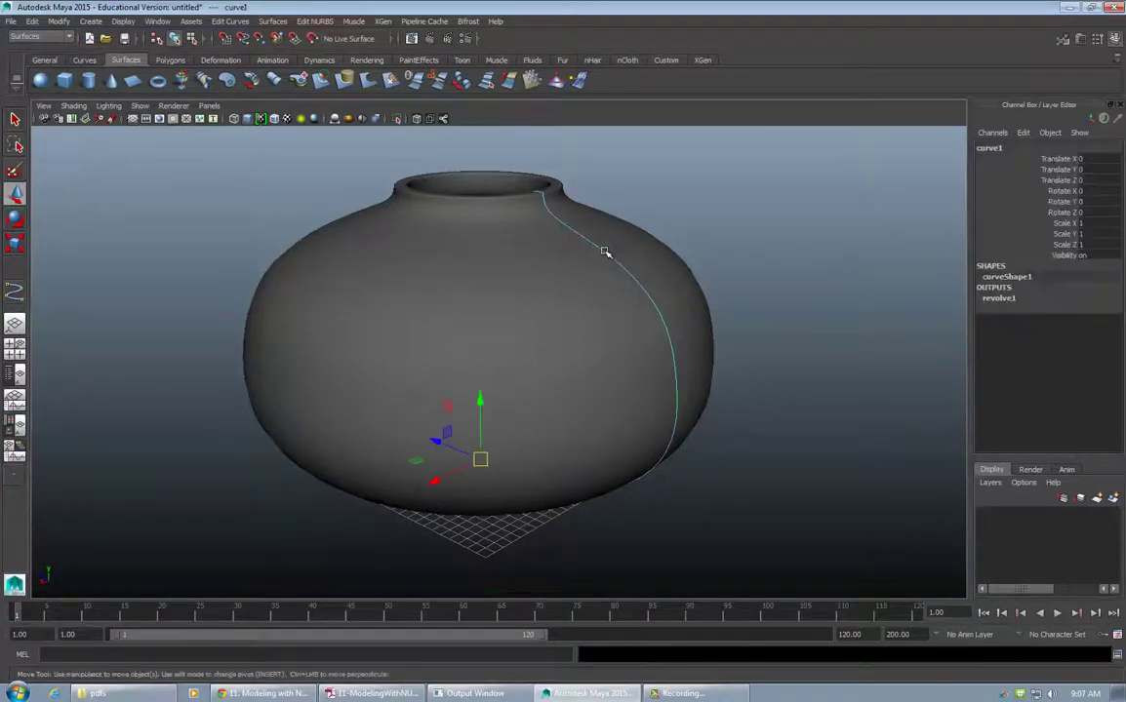
click(680, 196)
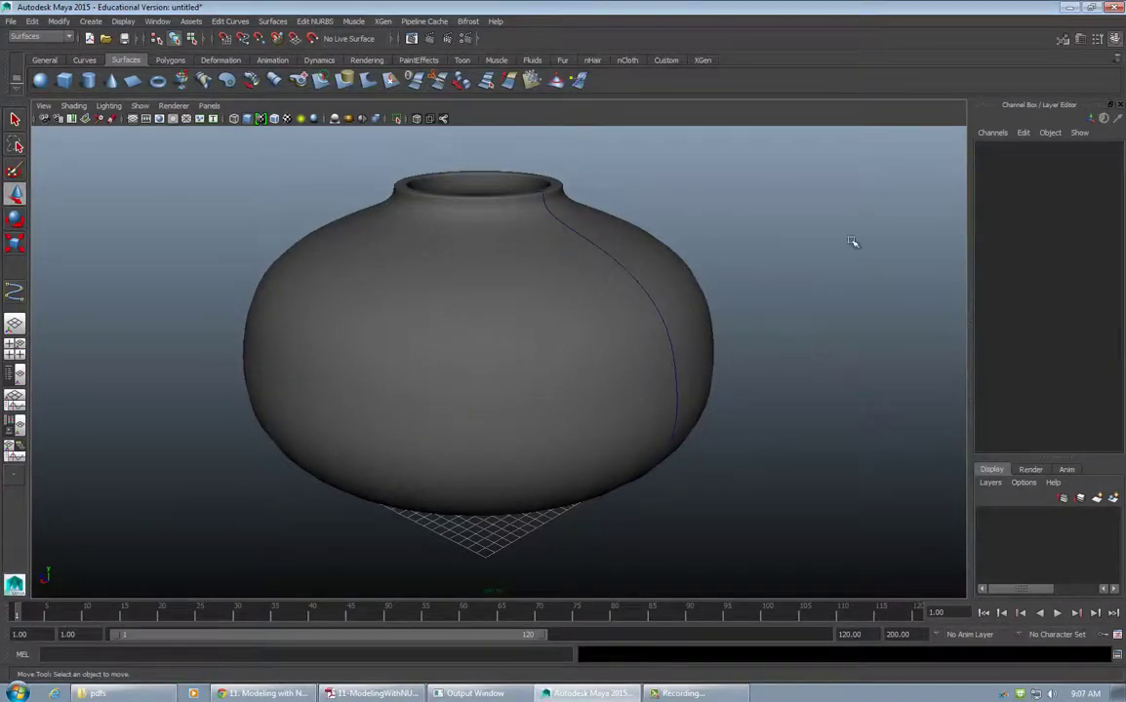
click(586, 238)
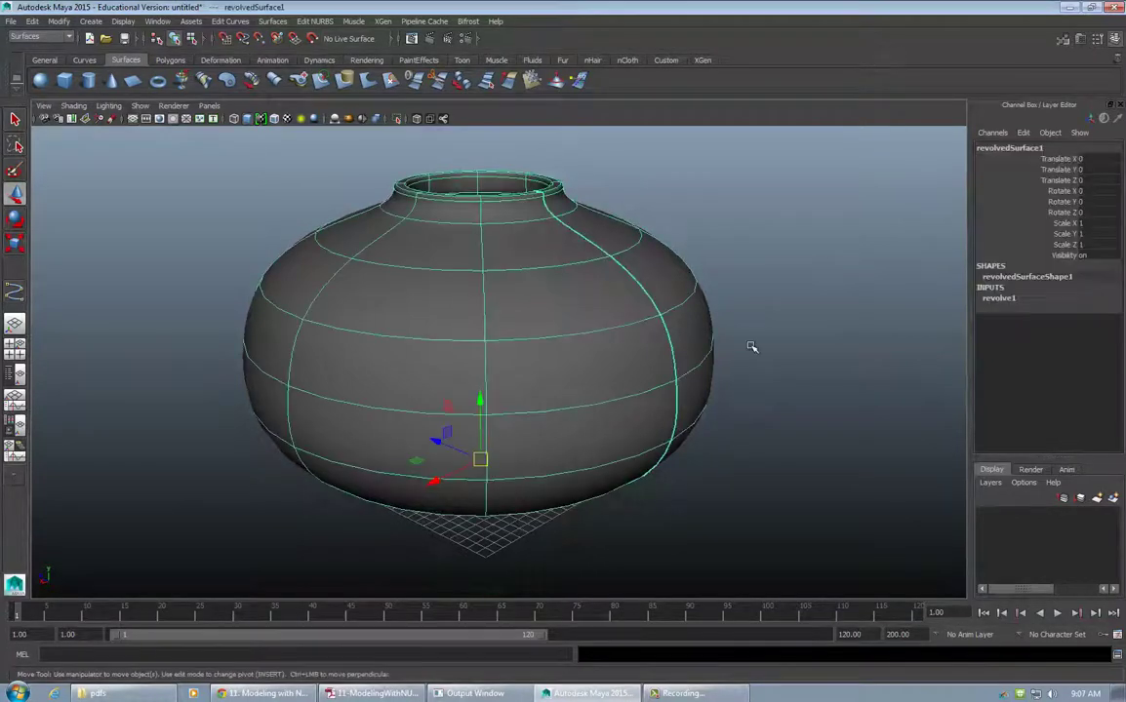
click(702, 214)
click(634, 267)
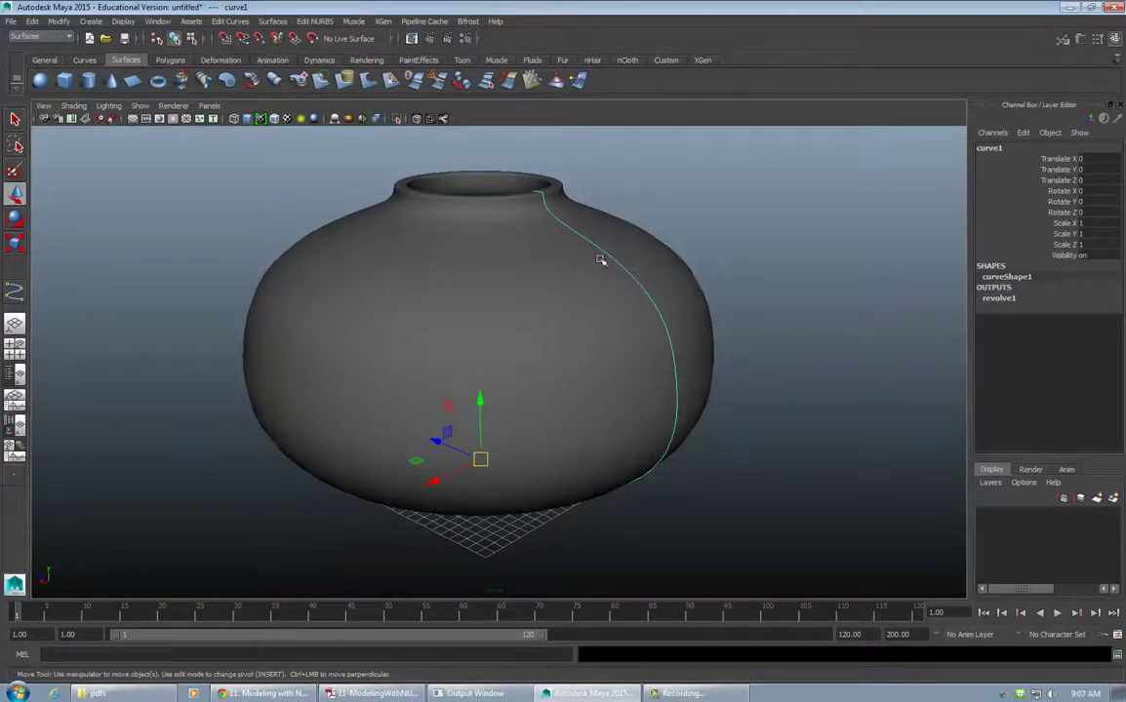
click(761, 226)
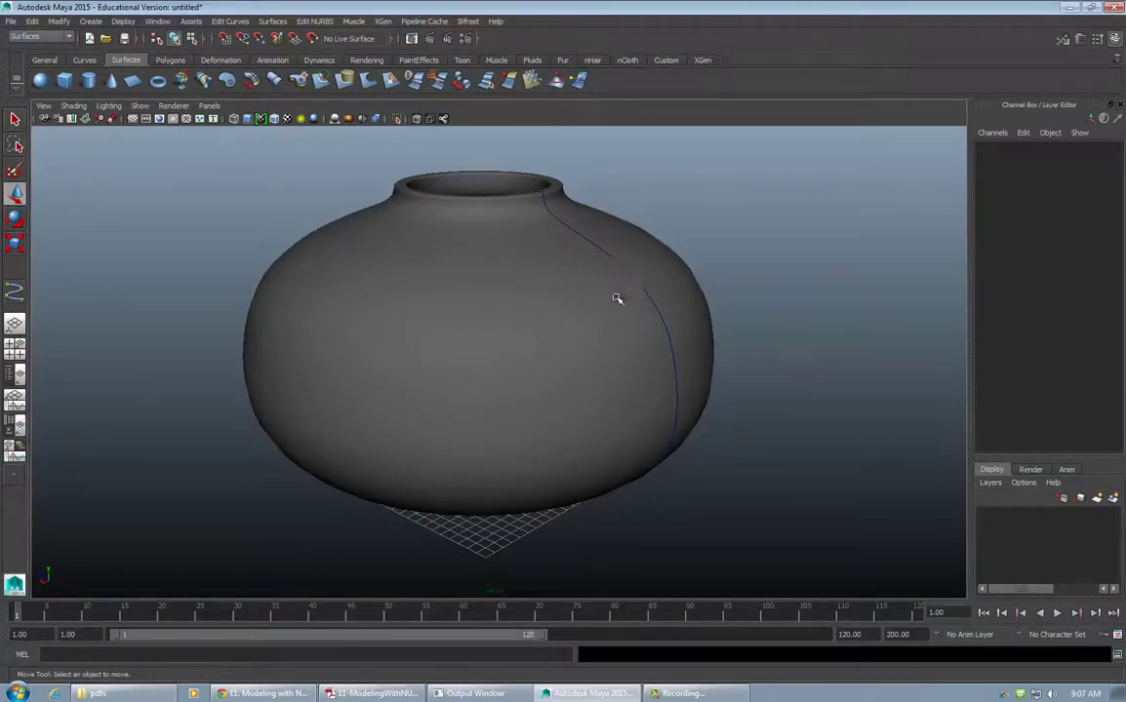
Hide the revolved surface, select the exposed profile curve, and show all hidden objects again
click(546, 307)
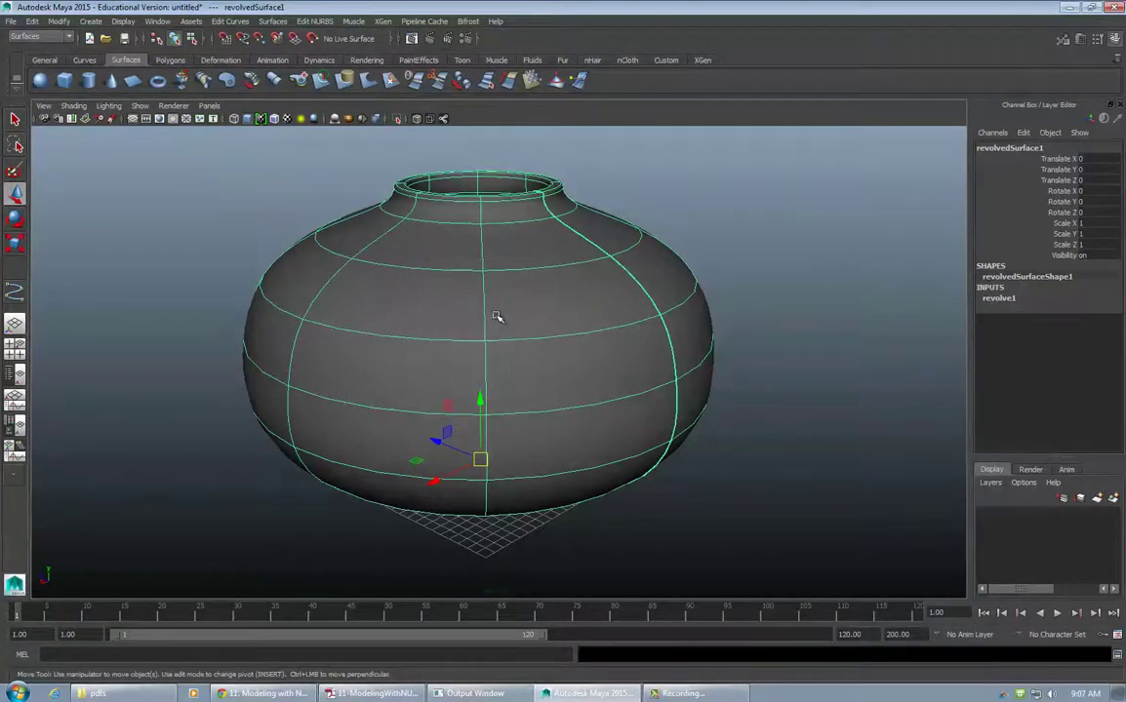
key(ctrl+h)
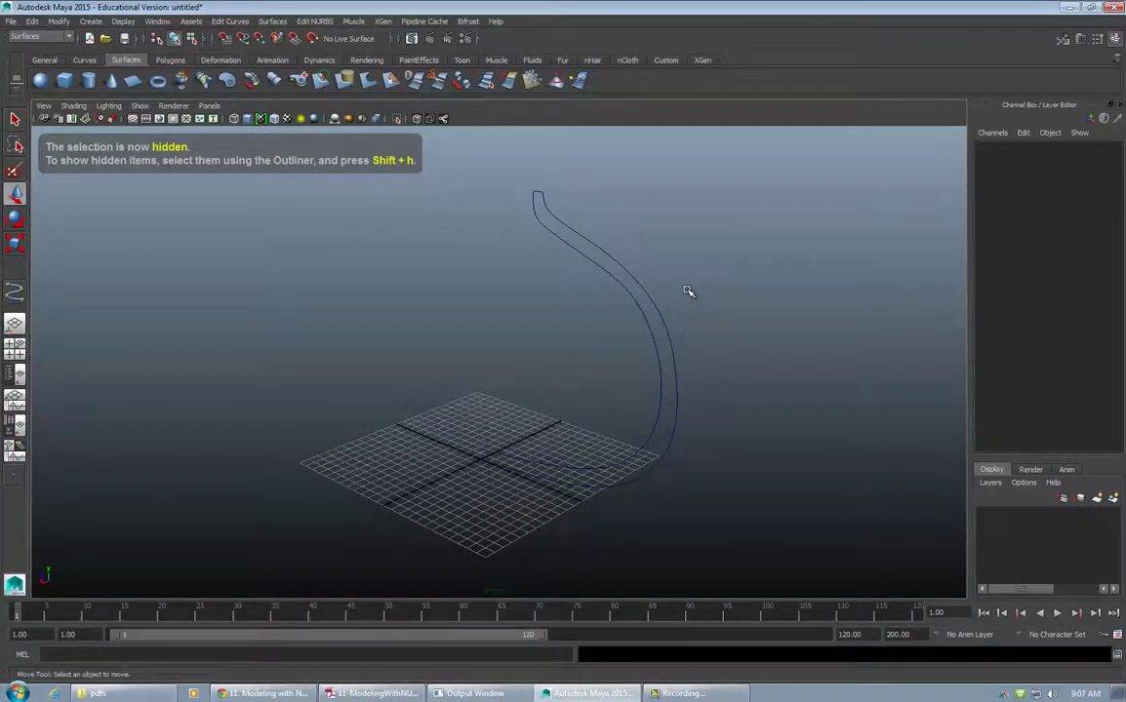
click(632, 275)
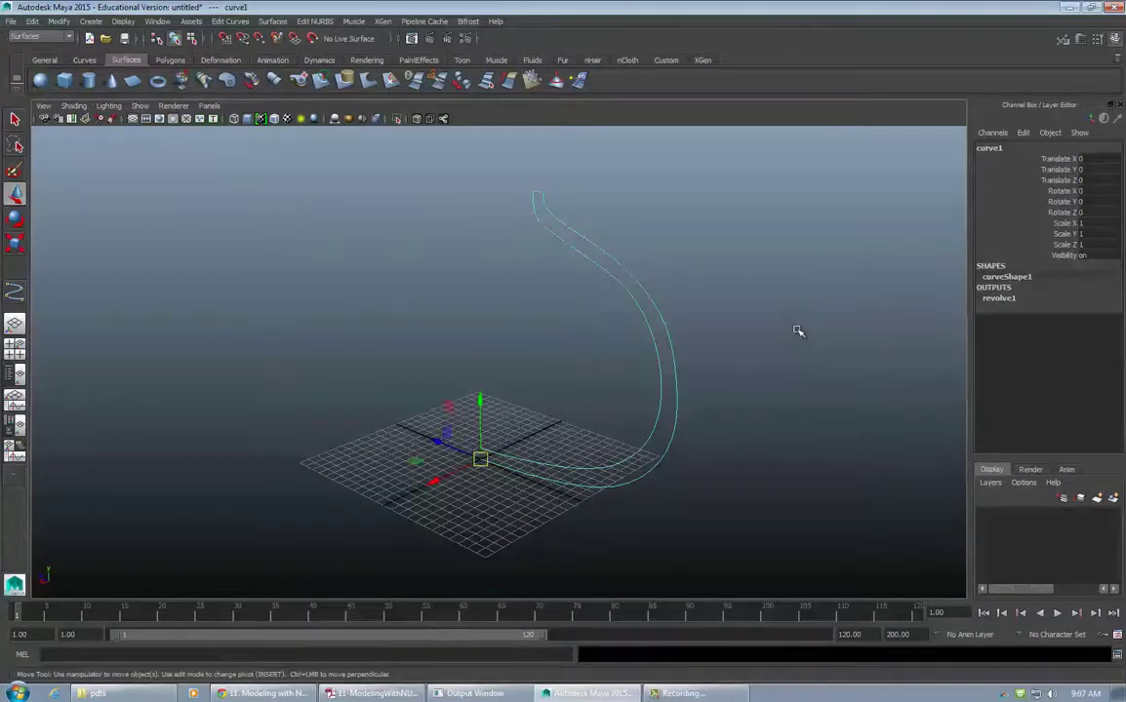
key(shift+h)
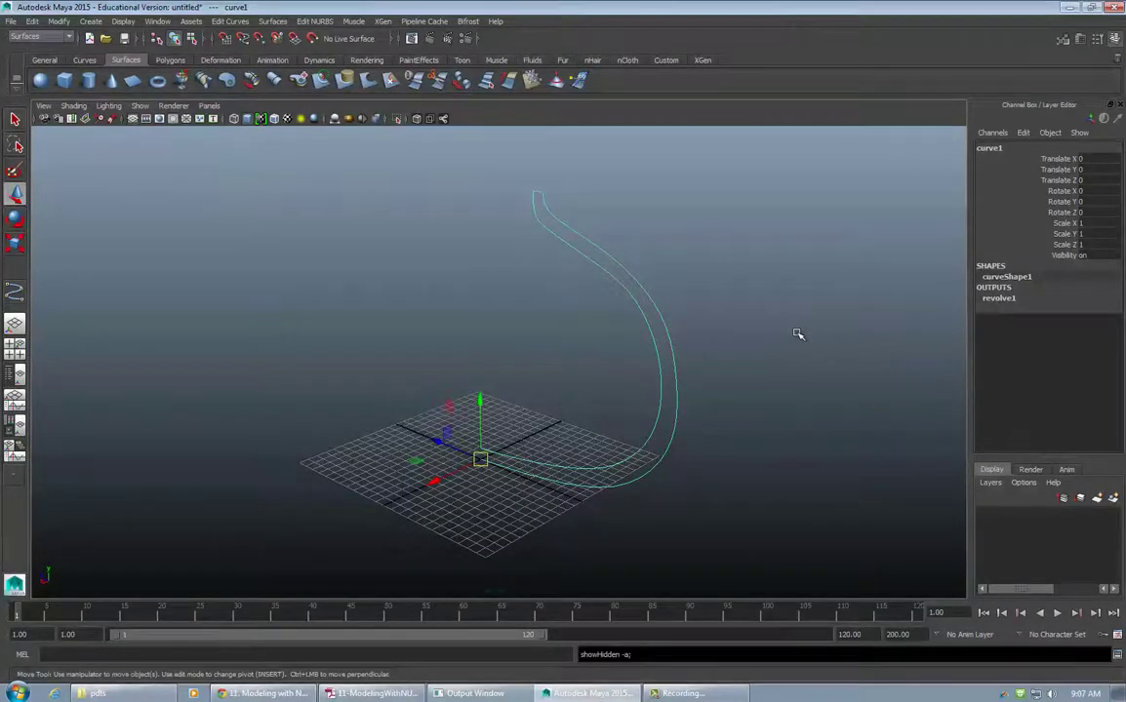
key(ctrl+shift+h)
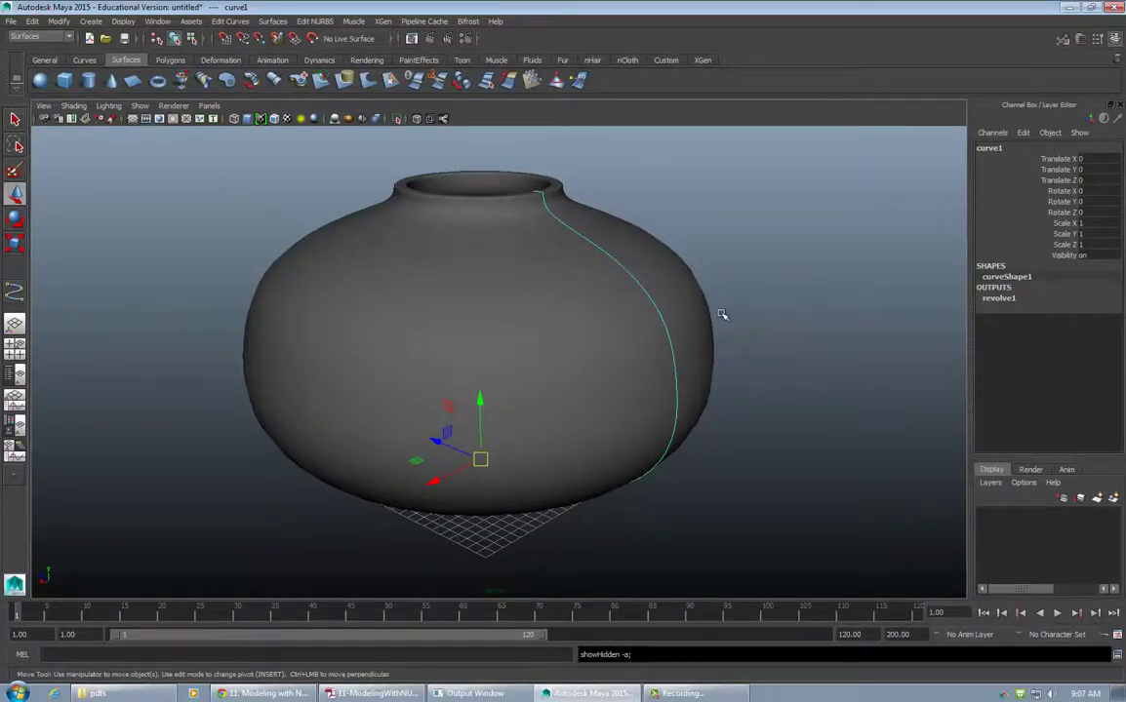
Switch the profile curve to CV editing and move its outer CVs outward at the upper belly and inward at the lower belly
alt+drag(721, 314, 822, 311)
alt+middle_drag(821, 311, 864, 363)
alt+right_drag(804, 341, 726, 327)
alt+drag(726, 327, 632, 308)
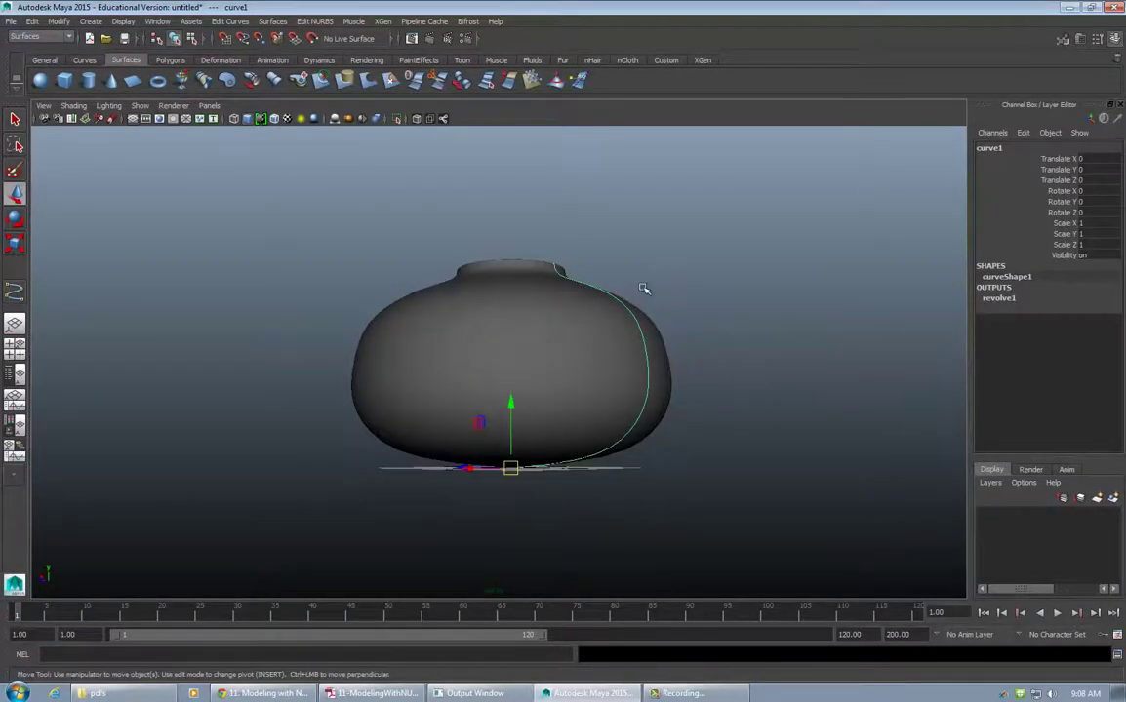
alt+right_drag(646, 281, 770, 264)
mouse_move(769, 263)
alt+mouse_down()
mouse_move(760, 224)
mouse_move(663, 311)
mouse_move(759, 314)
mouse_move(789, 336)
mouse_move(759, 253)
alt+mouse_up()
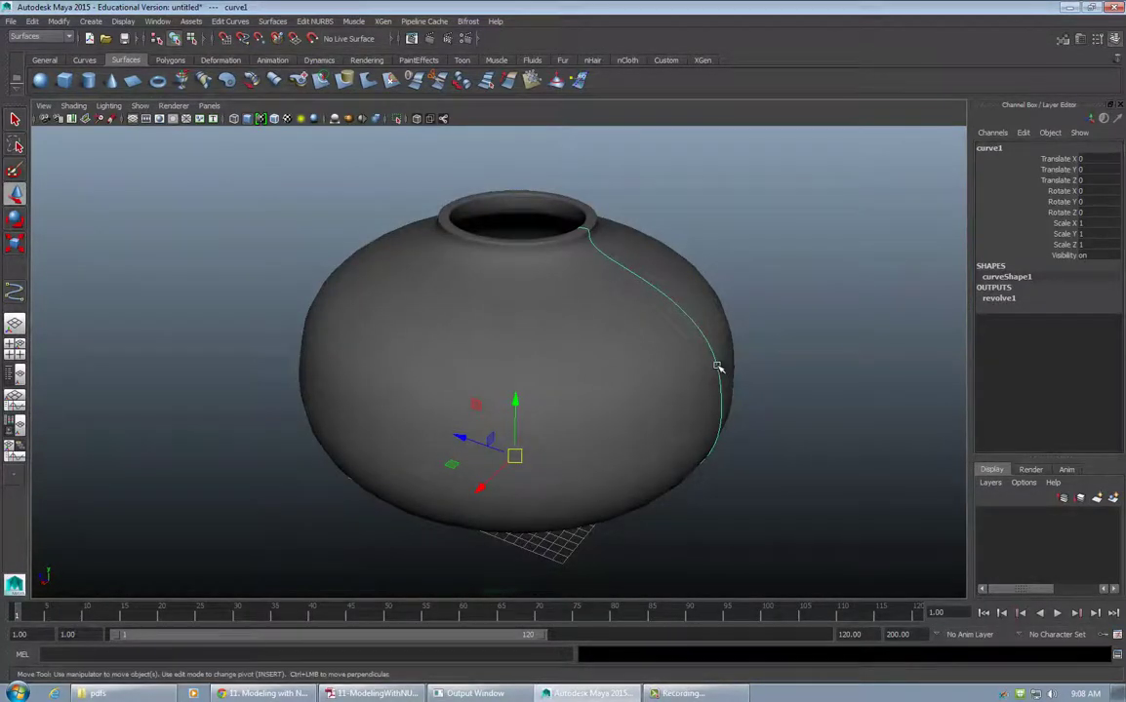
right_drag(717, 367, 648, 364)
alt+drag(786, 394, 786, 366)
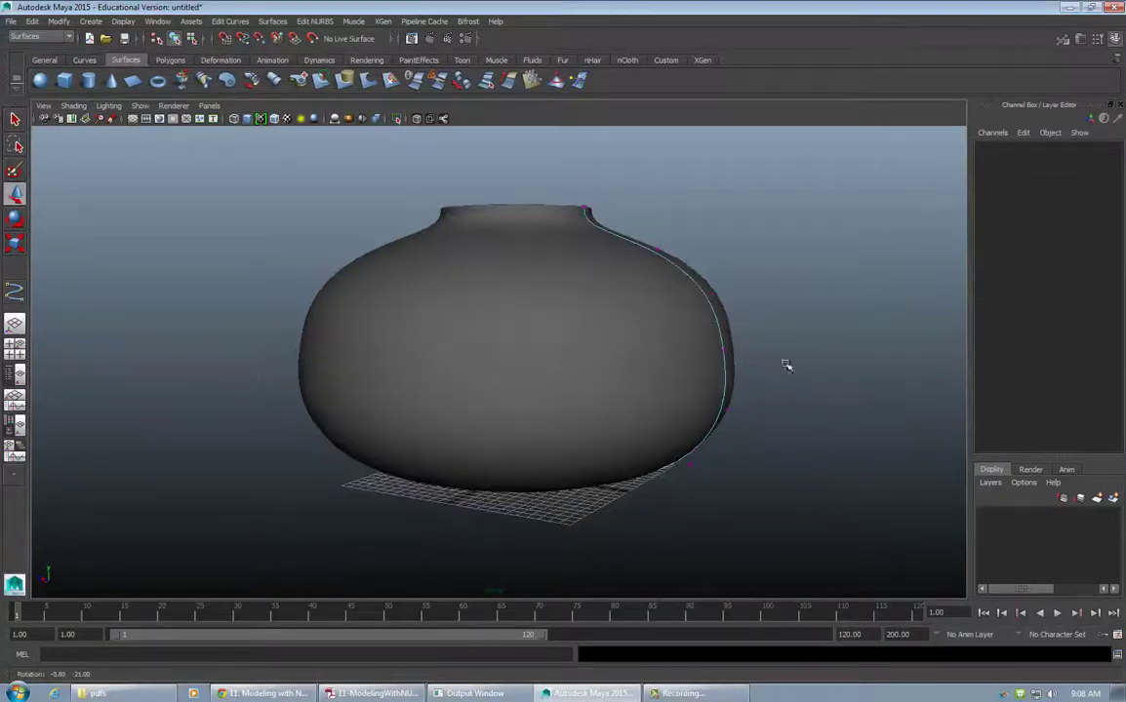
click(712, 293)
drag(650, 291, 804, 389)
alt+drag(673, 237, 653, 400)
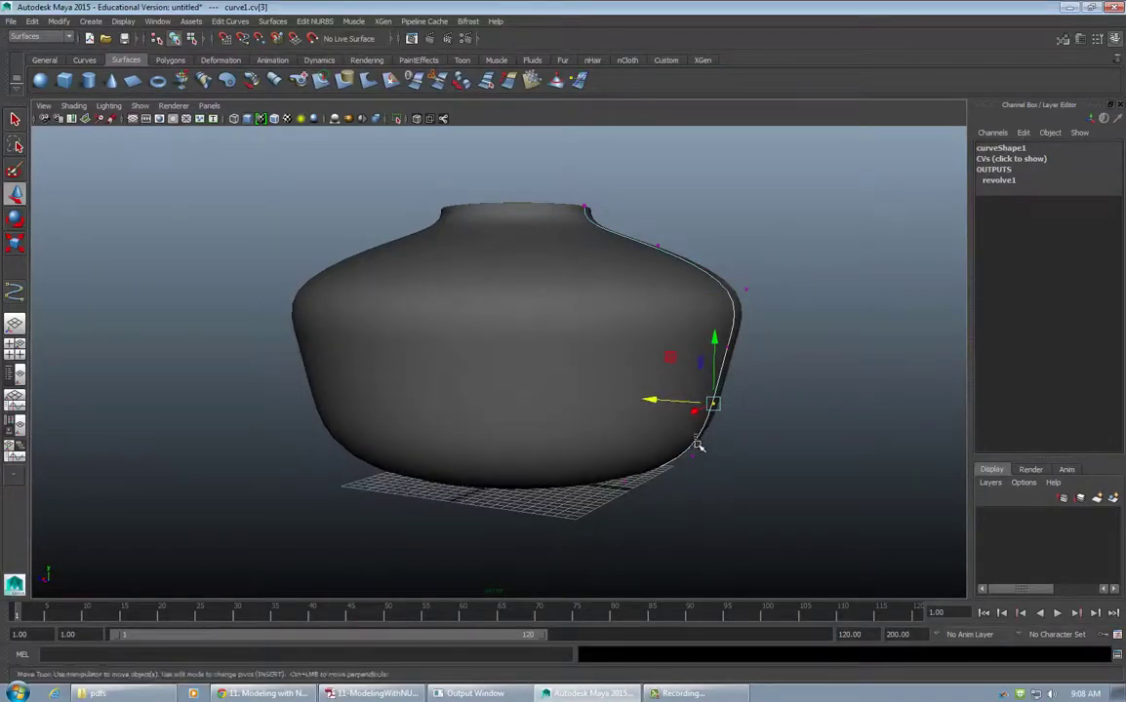
Undo the unwanted edits near the base and move the base's outer CV outward to flare the lower wall
drag(692, 477, 704, 472)
click(690, 477)
key(ctrl+z)
key(ctrl+z)
drag(626, 454, 678, 322)
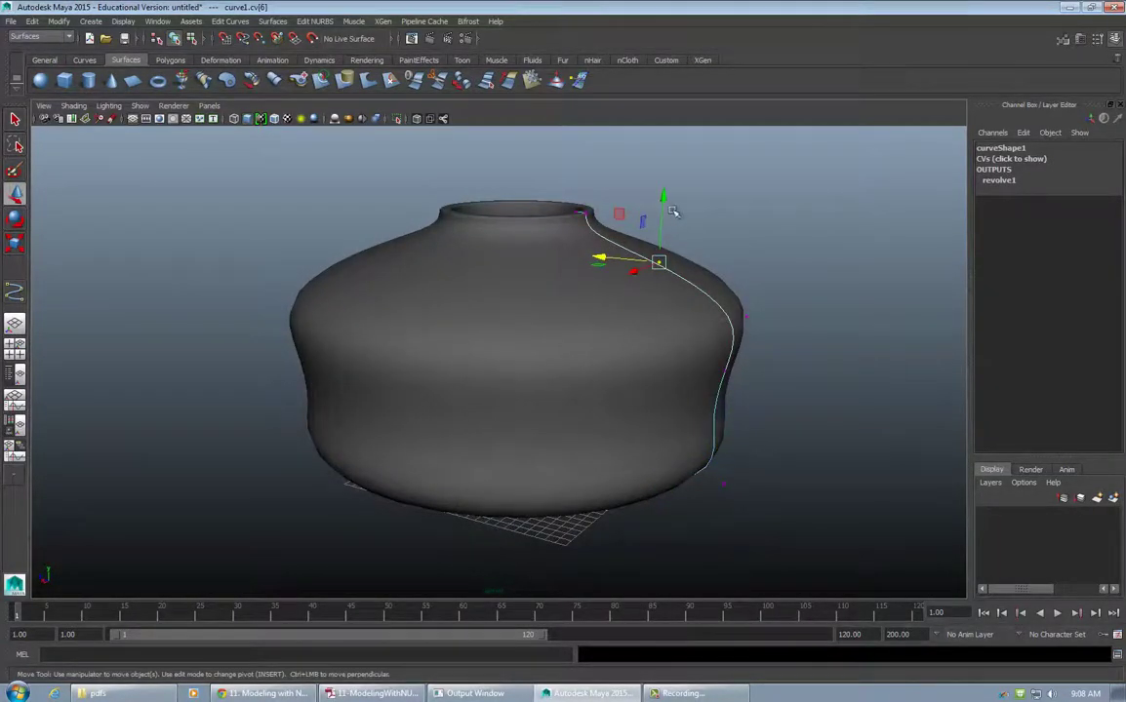
Raise the outer shoulder CV, and move the upper belly CV outward and slightly down to form a ridge
drag(662, 199, 549, 218)
alt+drag(730, 279, 864, 296)
drag(724, 234, 781, 293)
alt+right_drag(616, 353, 738, 345)
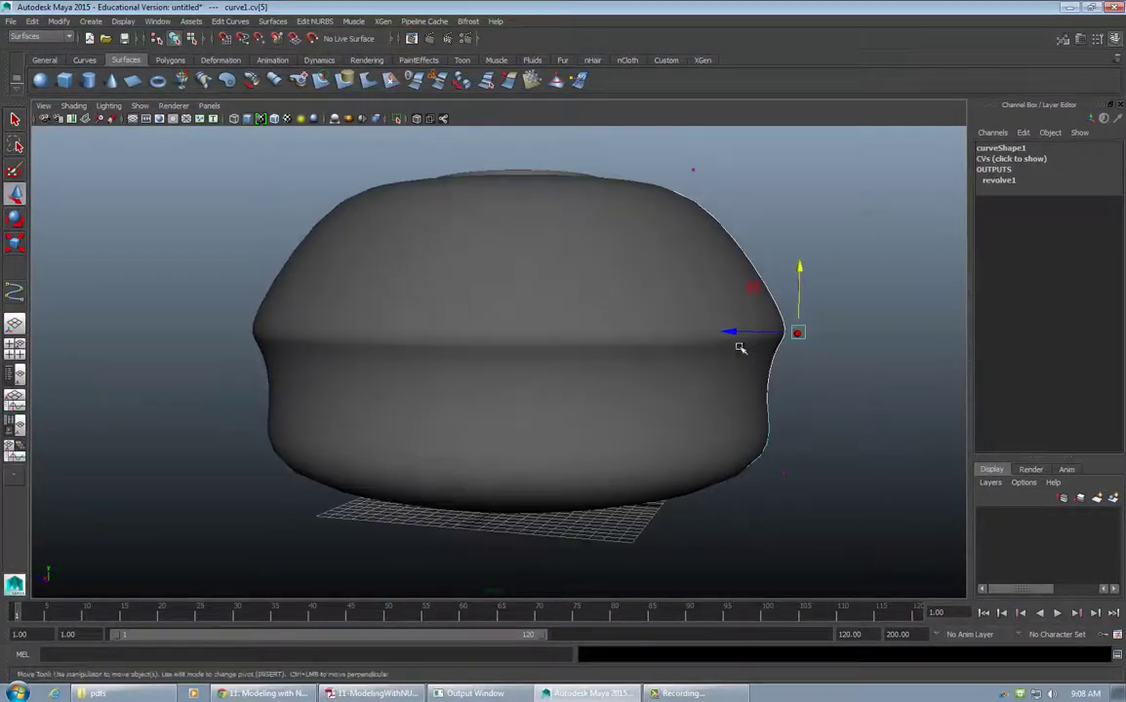
mouse_move(799, 266)
mouse_down()
mouse_move(794, 311)
mouse_move(796, 284)
mouse_up()
alt+drag(725, 388, 599, 380)
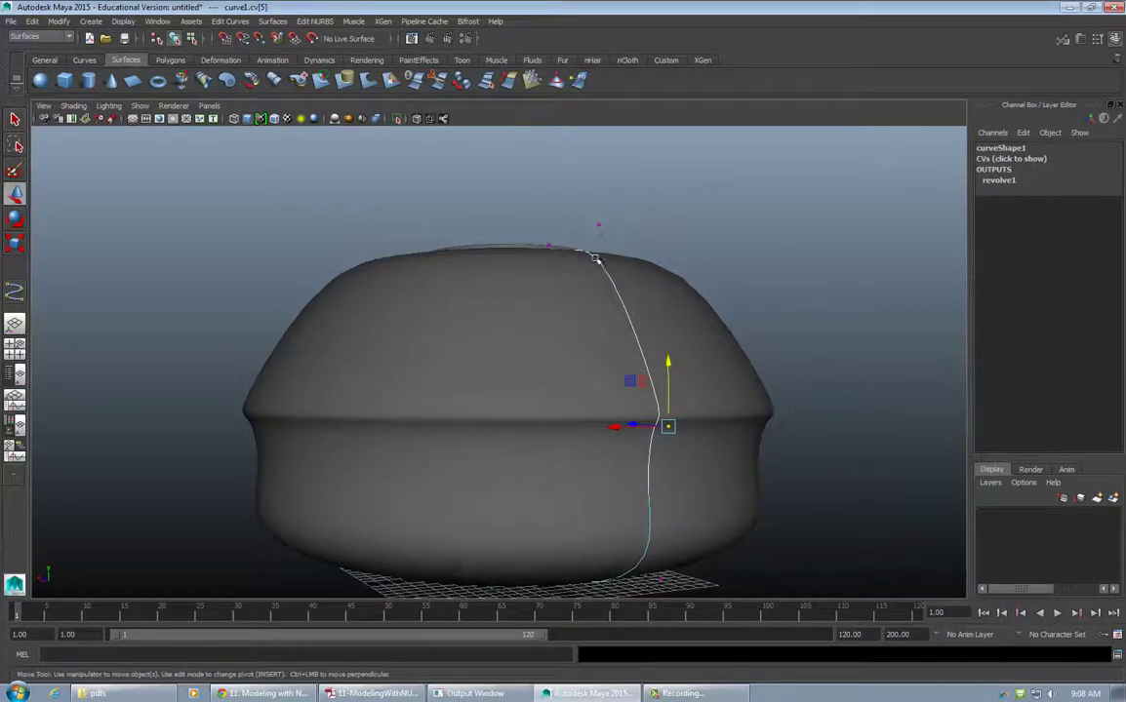
Lower the outer shoulder CV so the neck stands clear, return to object mode and clear the selection
click(597, 224)
alt+drag(601, 226, 723, 265)
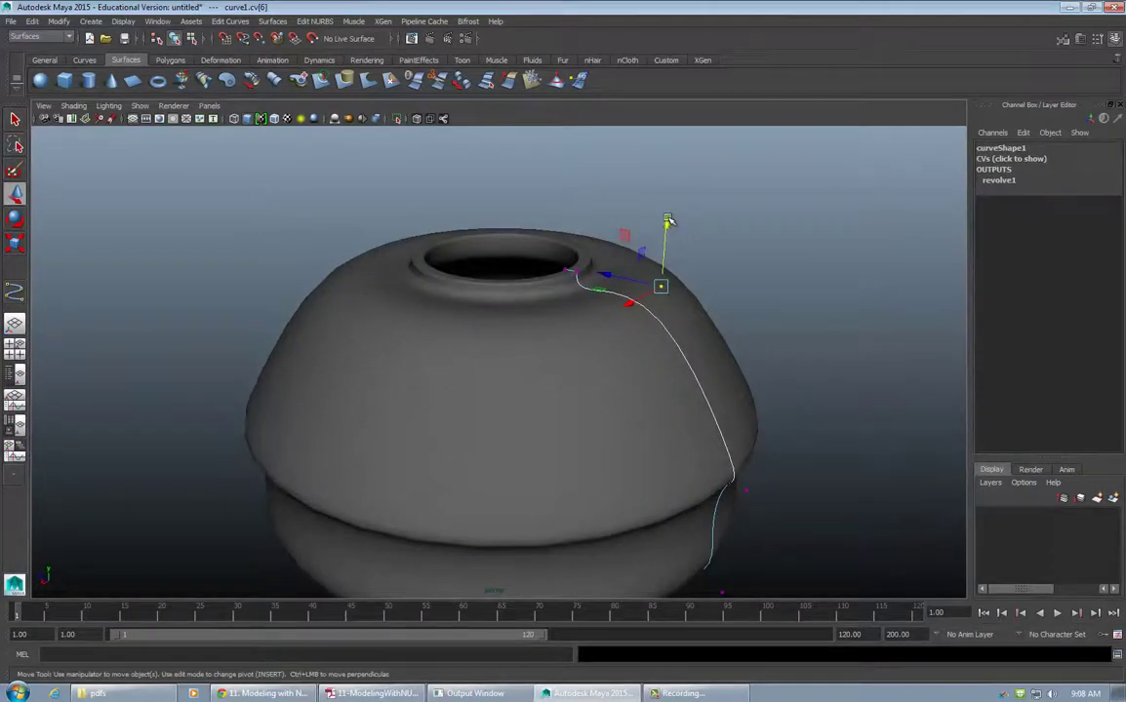
drag(666, 227, 645, 271)
click(607, 452)
alt+drag(750, 378, 751, 306)
click(741, 304)
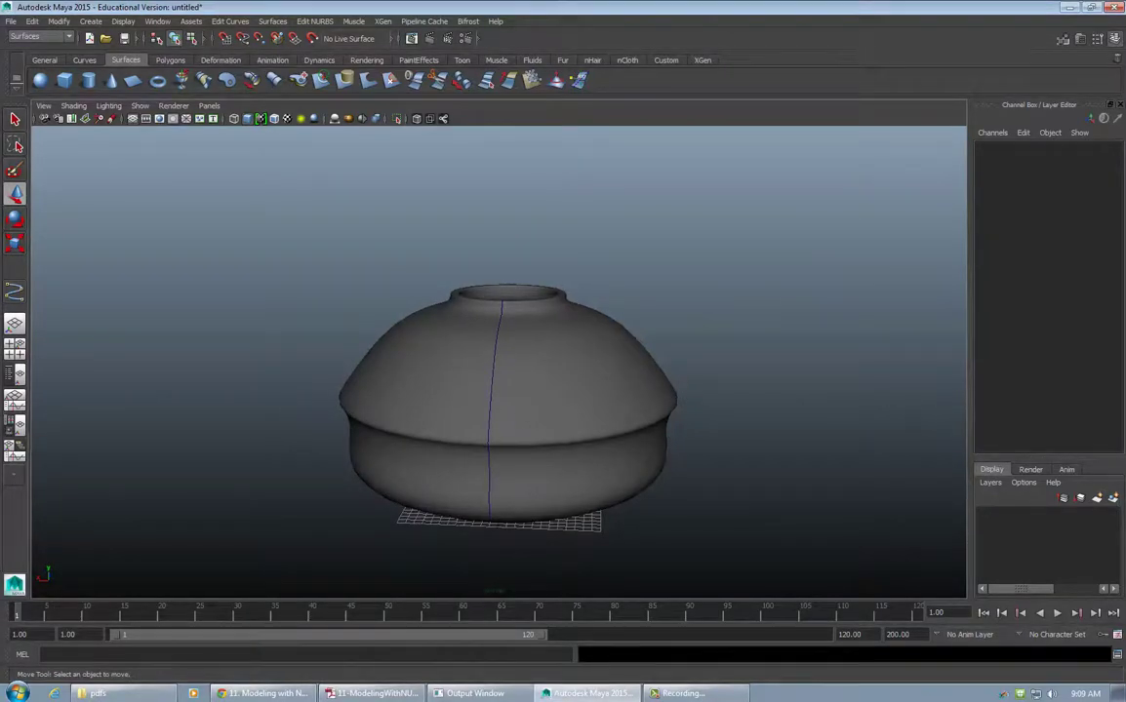
Select the reshaped vessel together with its profile curve and delete both from the scene
alt+drag(776, 324, 558, 329)
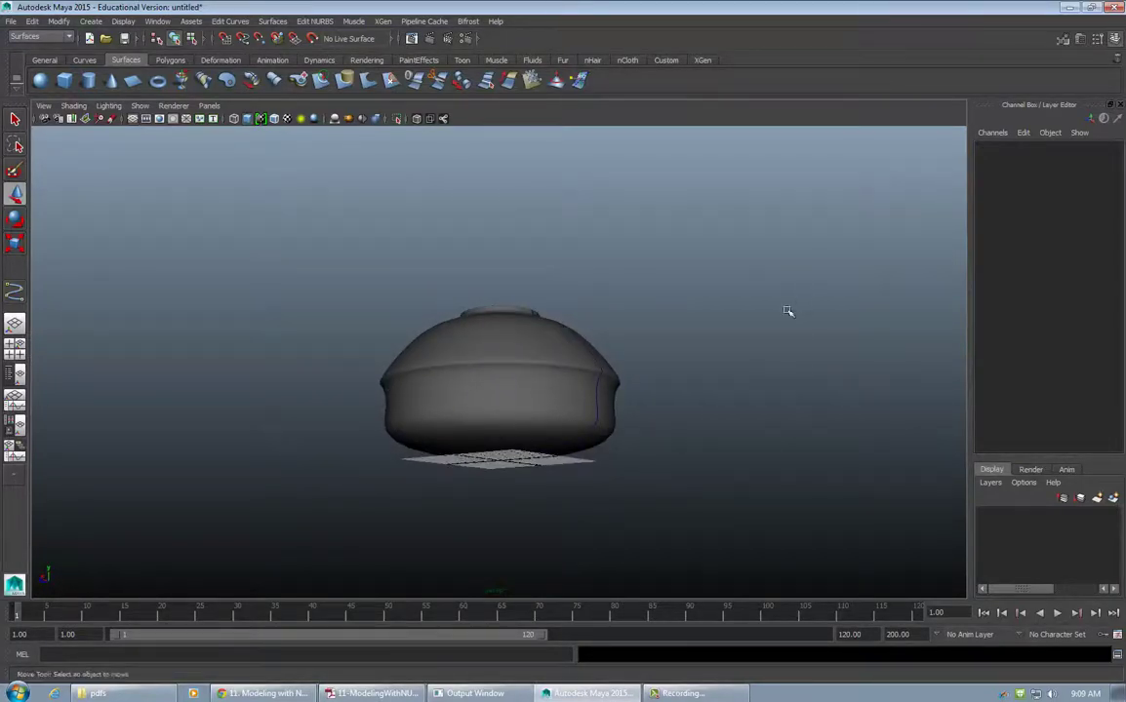
alt+drag(349, 308, 432, 319)
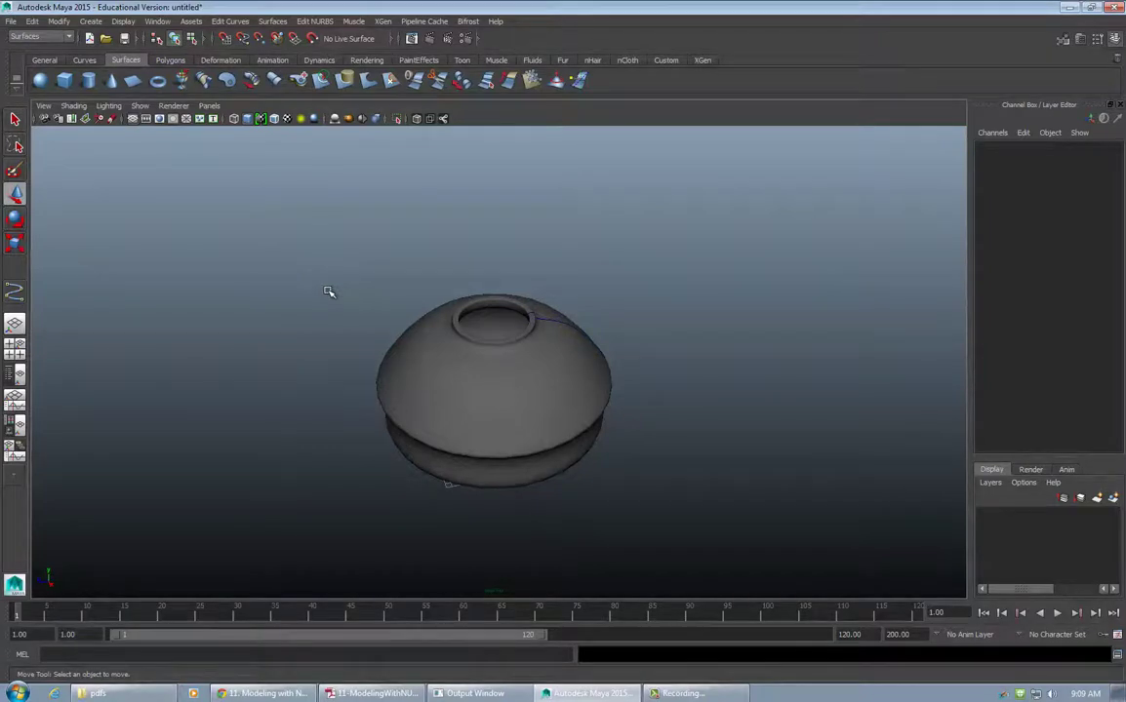
alt+drag(573, 291, 801, 273)
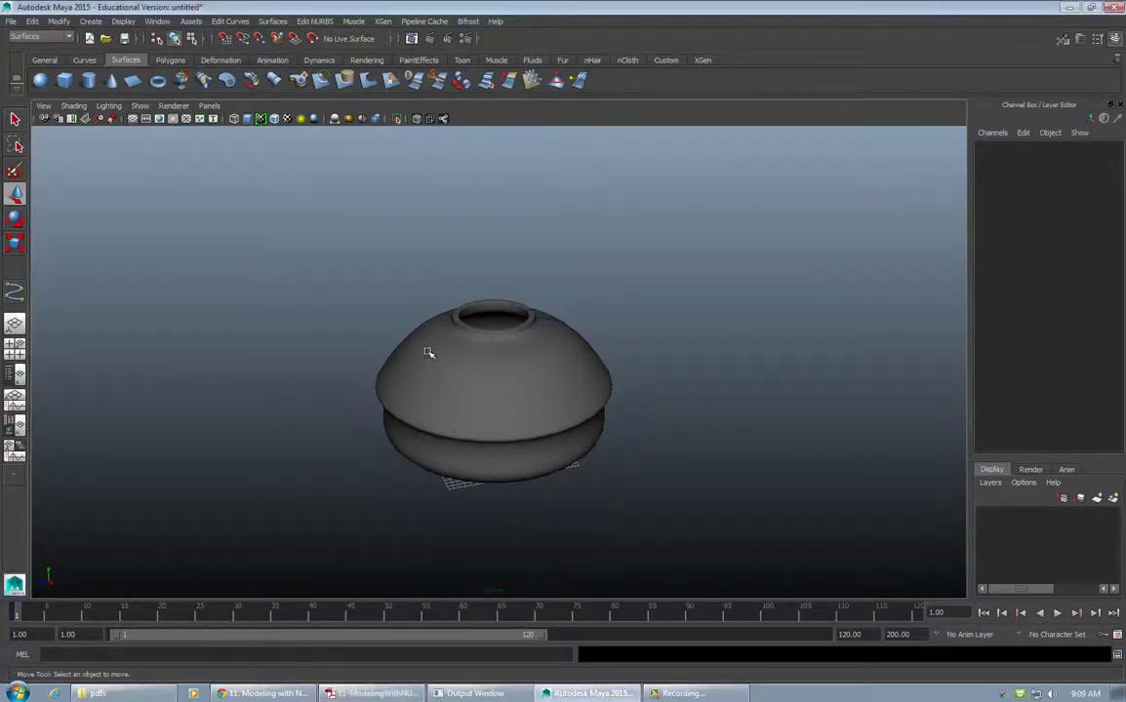
drag(219, 250, 726, 491)
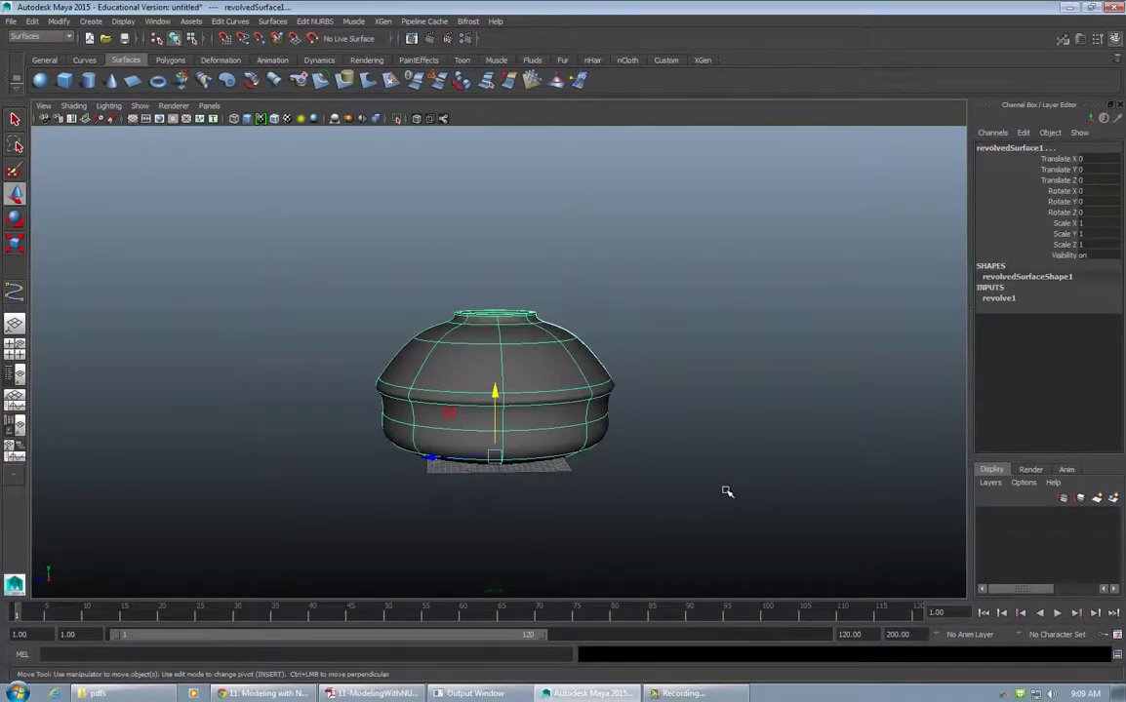
key(Delete)
Start the EP Curve tool and switch from the perspective view to a full-size top view
alt+drag(434, 449, 404, 460)
alt+right_drag(405, 460, 719, 463)
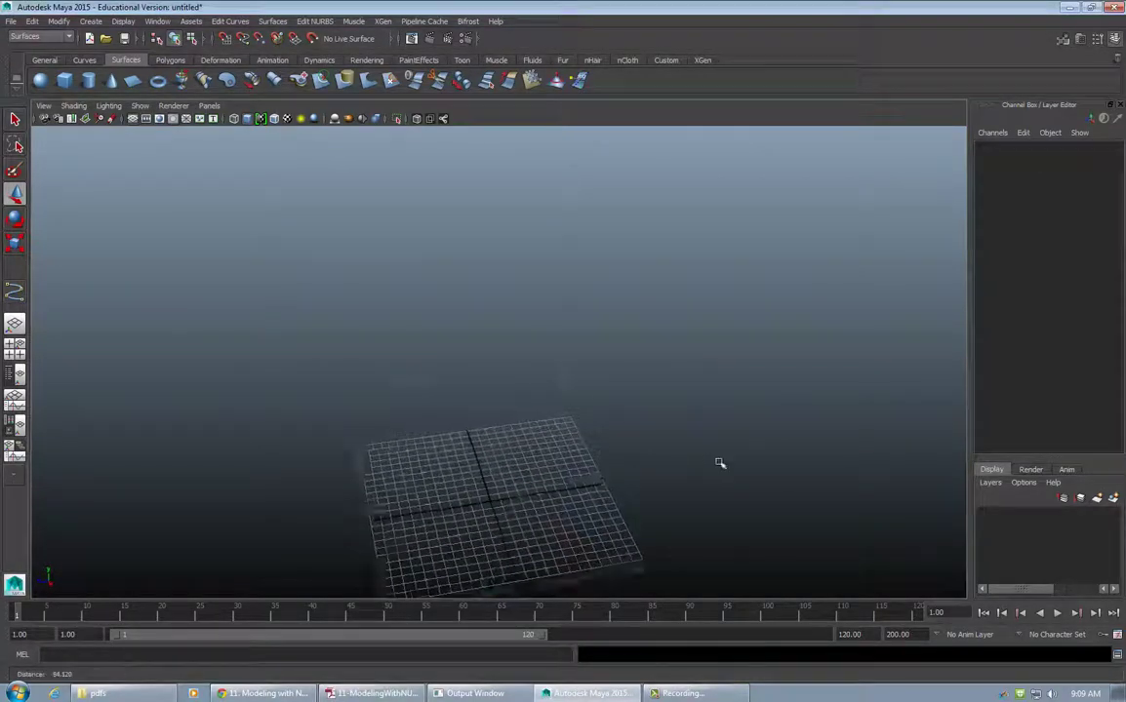
alt+middle_drag(394, 450, 392, 377)
alt+right_drag(392, 376, 534, 339)
alt+drag(534, 337, 536, 334)
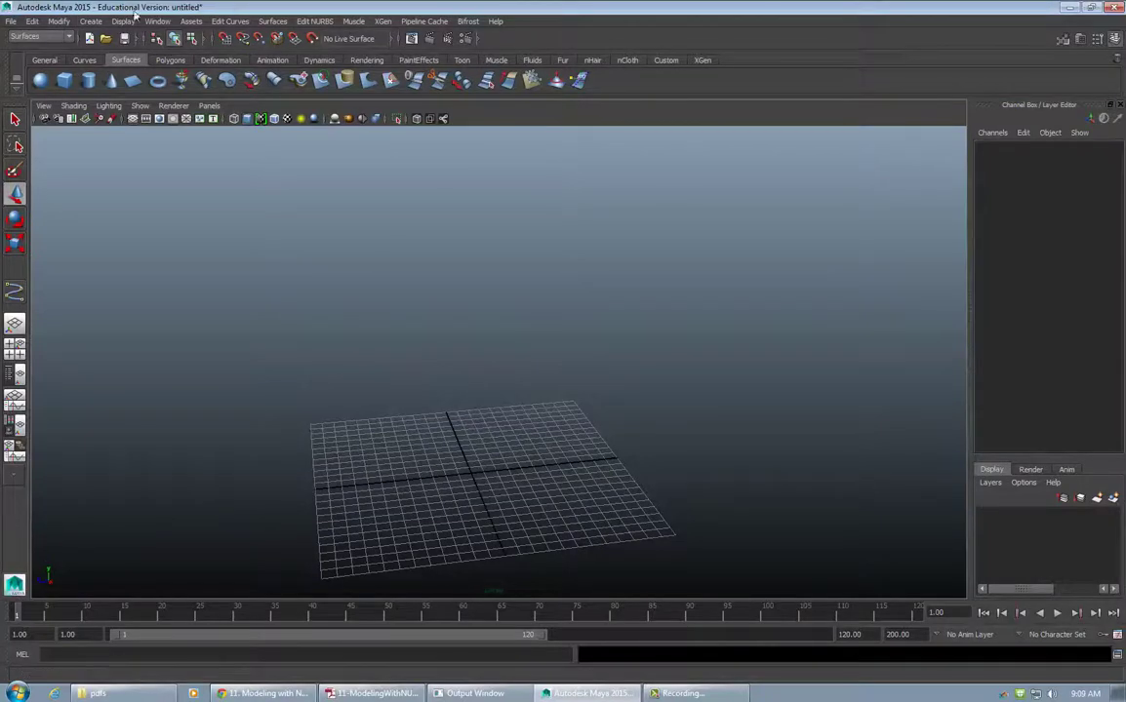
click(90, 21)
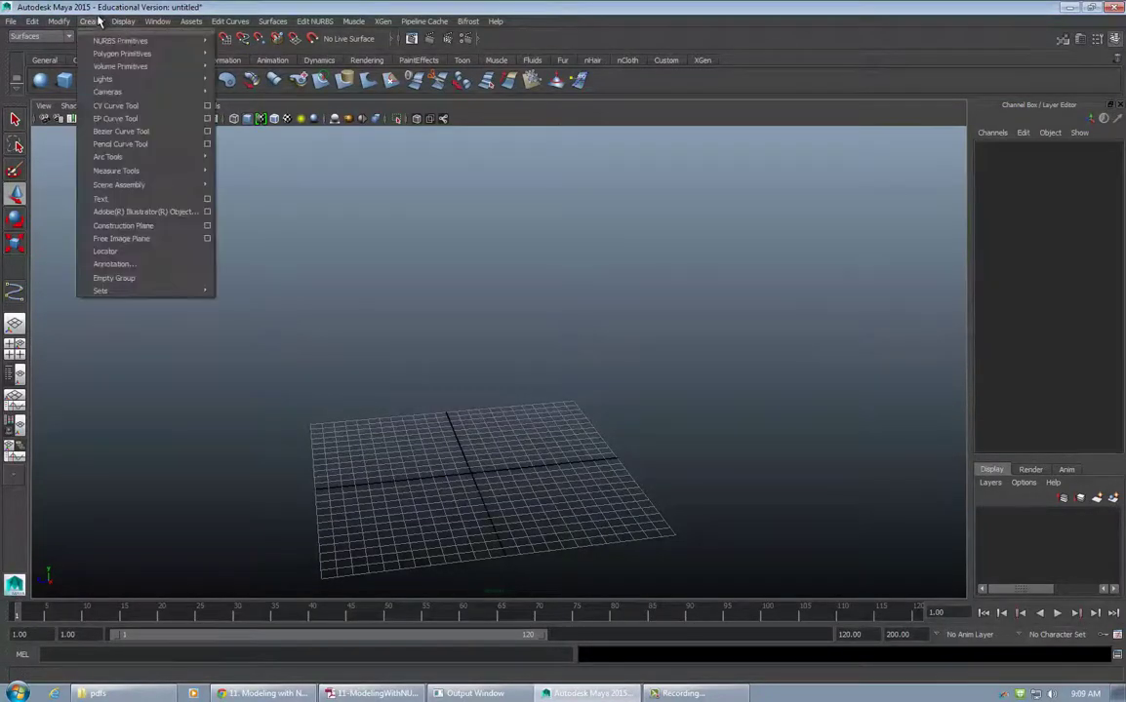
click(152, 120)
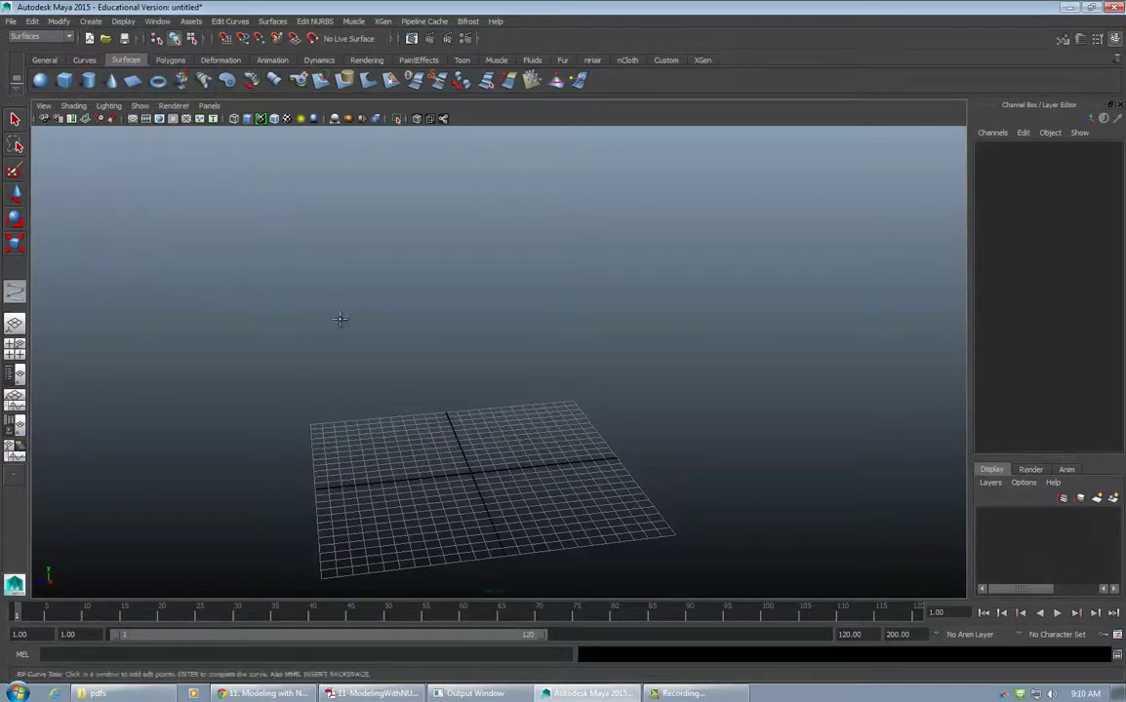
key(space)
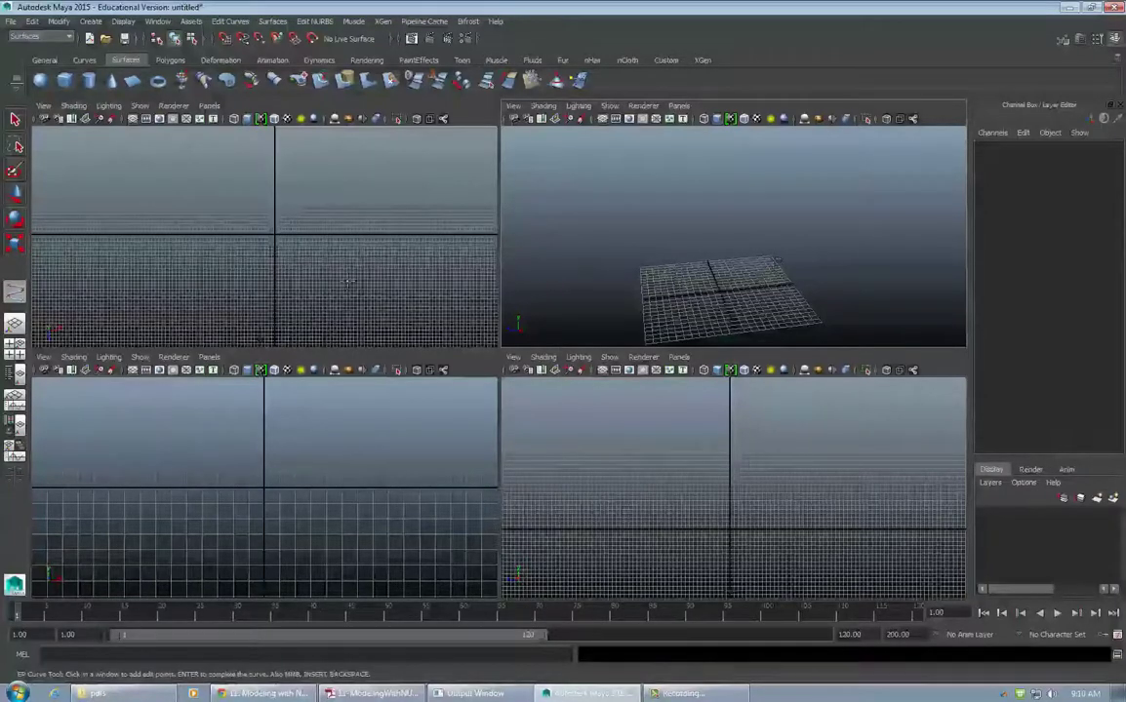
key(space)
alt+right_drag(671, 261, 847, 277)
alt+middle_drag(597, 320, 421, 314)
alt+right_drag(484, 310, 512, 310)
alt+middle_drag(538, 308, 620, 362)
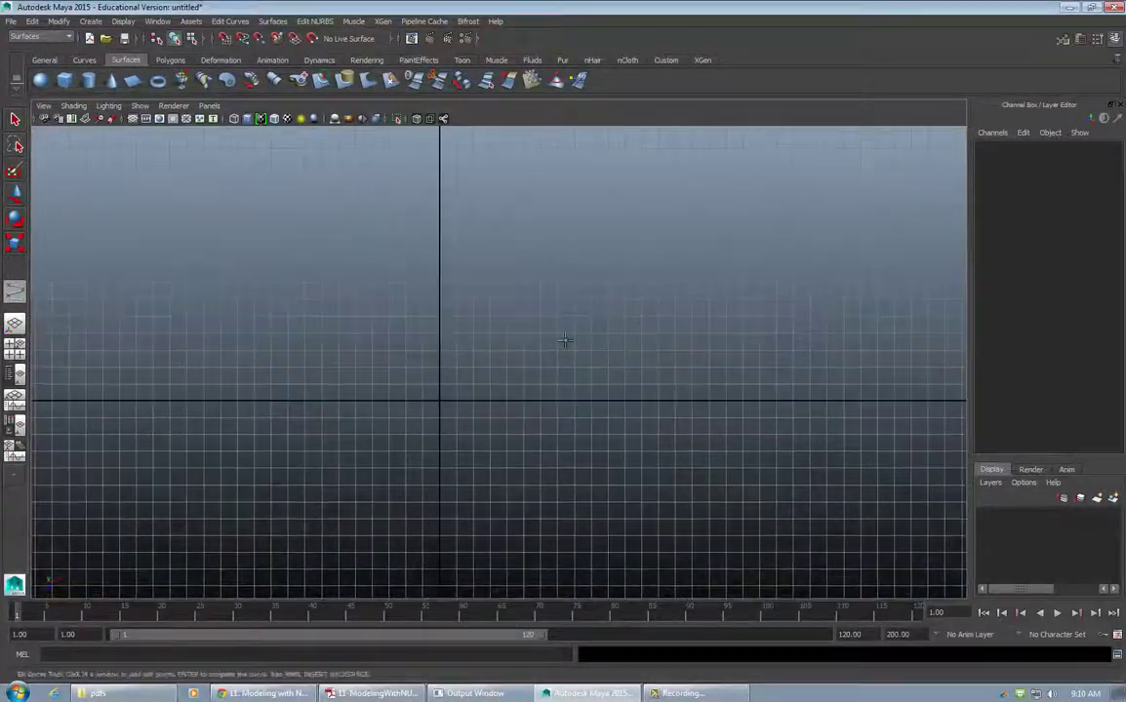
Place nine edit points of a freeform outline, starting on the vertical axis below the origin and looping around a large rounded lobe
click(438, 520)
click(606, 479)
click(539, 415)
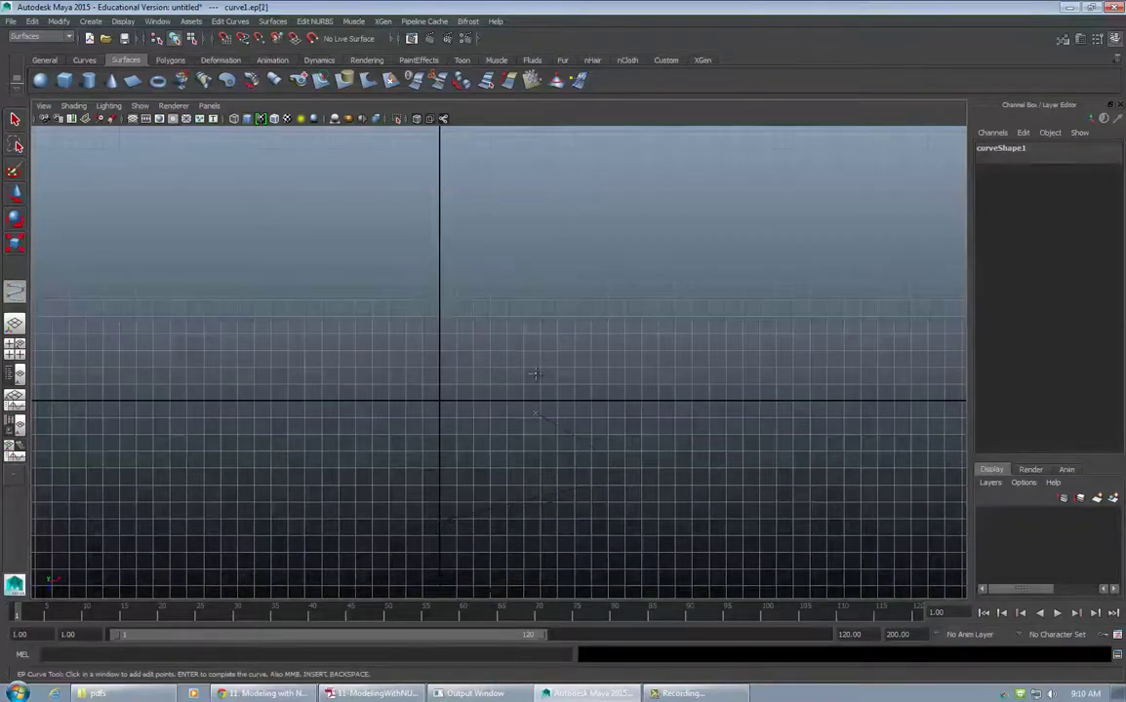
click(557, 288)
click(691, 254)
click(858, 294)
click(830, 376)
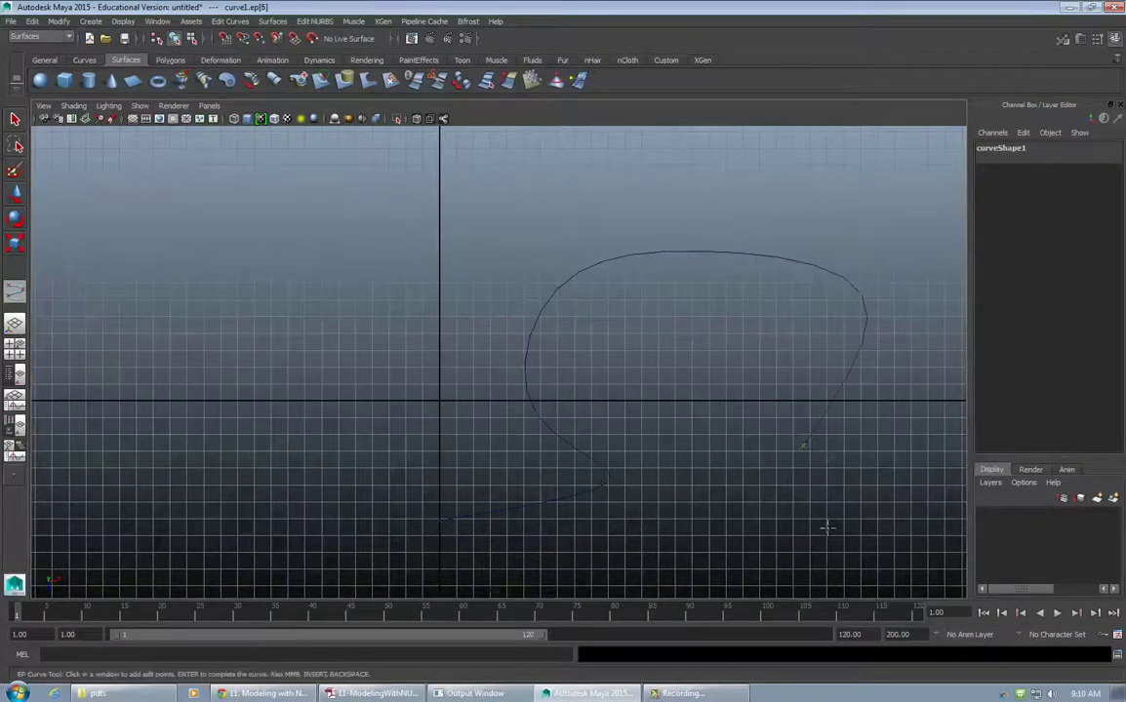
click(746, 477)
click(837, 507)
Extend the outline with four more edit points, rounding a small tail beside the lobe and heading back beneath it
alt+middle_drag(673, 421, 637, 319)
alt+right_drag(454, 298, 607, 296)
alt+middle_drag(608, 296, 581, 372)
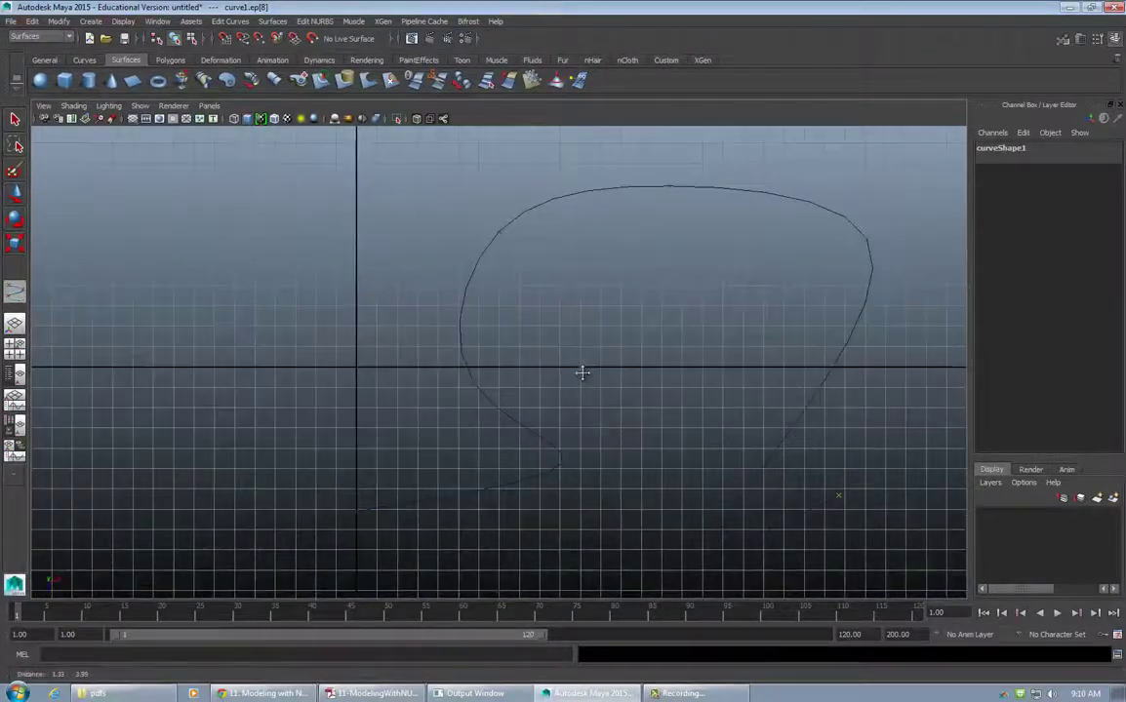
alt+right_drag(581, 372, 584, 334)
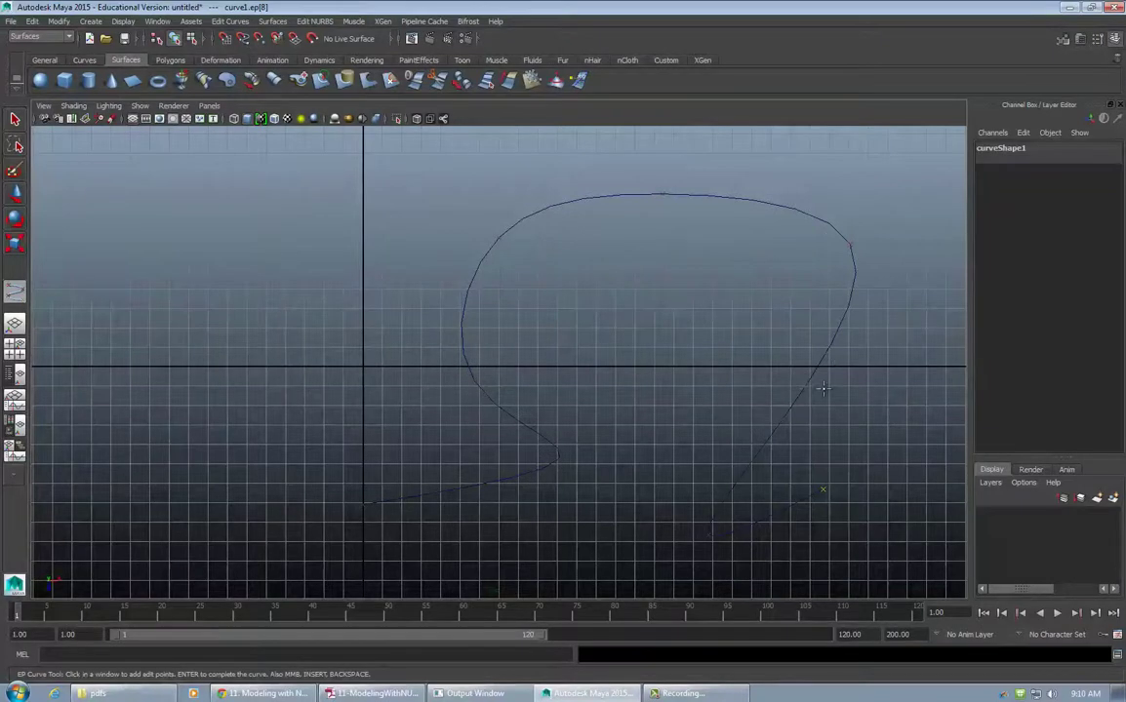
click(865, 427)
click(907, 423)
click(923, 475)
alt+middle_drag(638, 561, 648, 488)
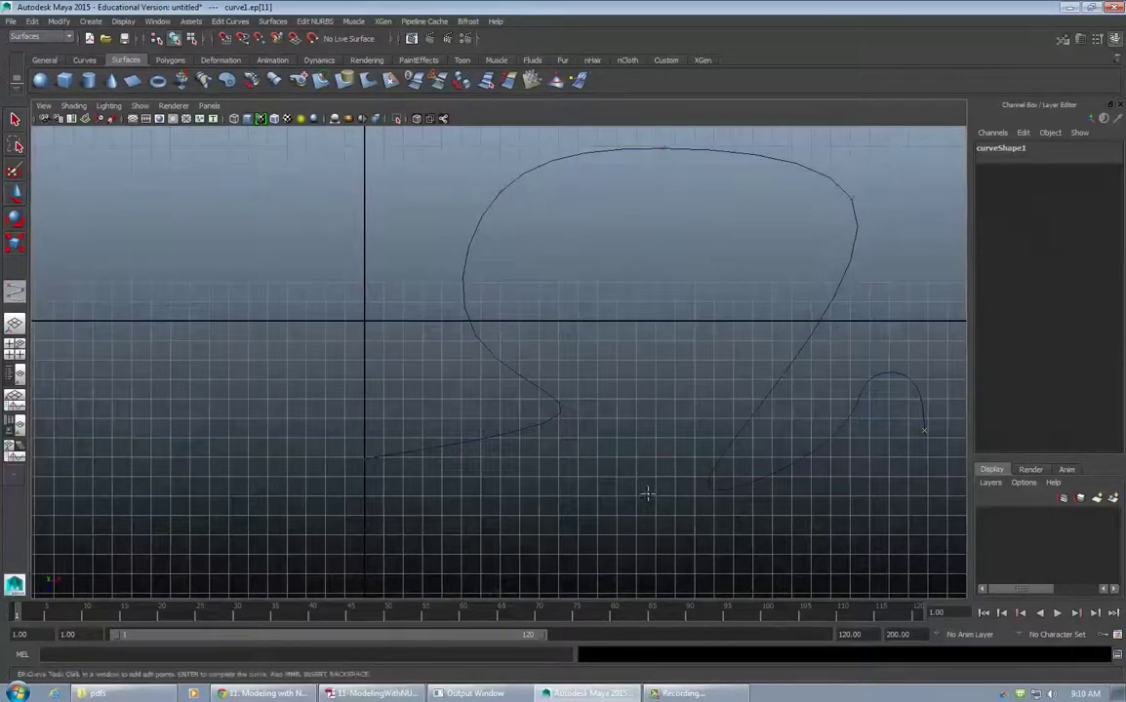
click(699, 566)
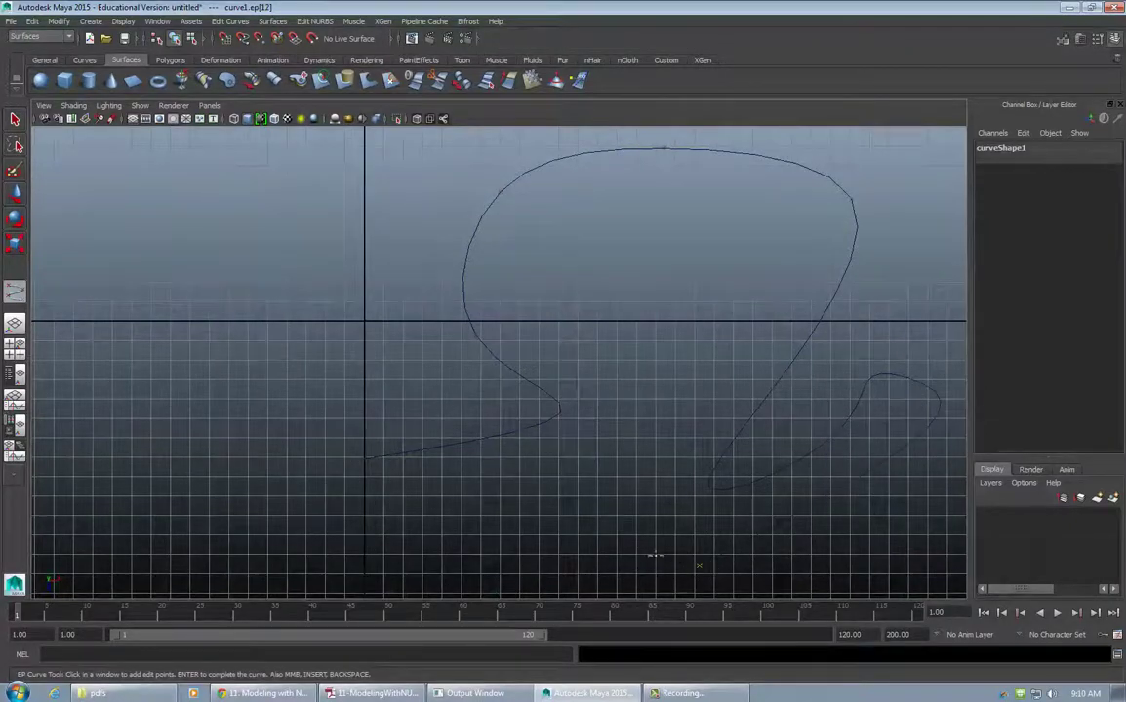
Place the last edit point on the outline's starting point and finish the EP curve
mouse_move(616, 482)
alt+middle_down()
mouse_move(618, 454)
mouse_move(634, 472)
alt+middle_up()
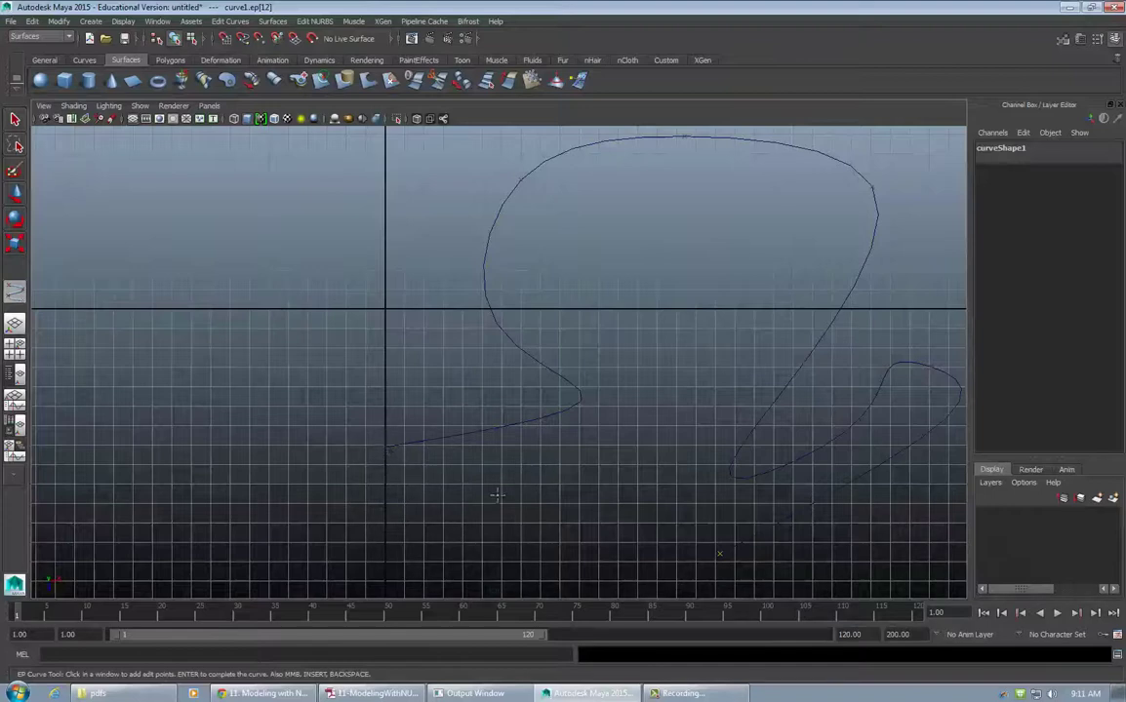
alt+middle_drag(599, 531, 542, 476)
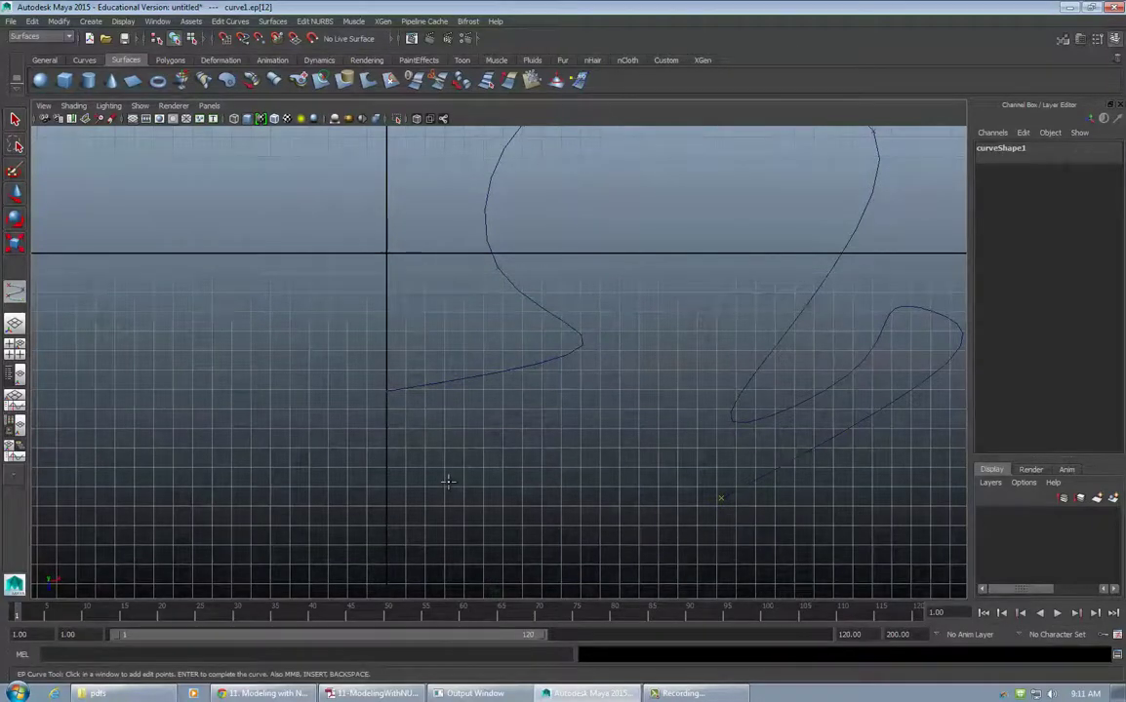
click(387, 392)
key(ctrl+z)
click(387, 392)
key(BackSpace)
click(387, 392)
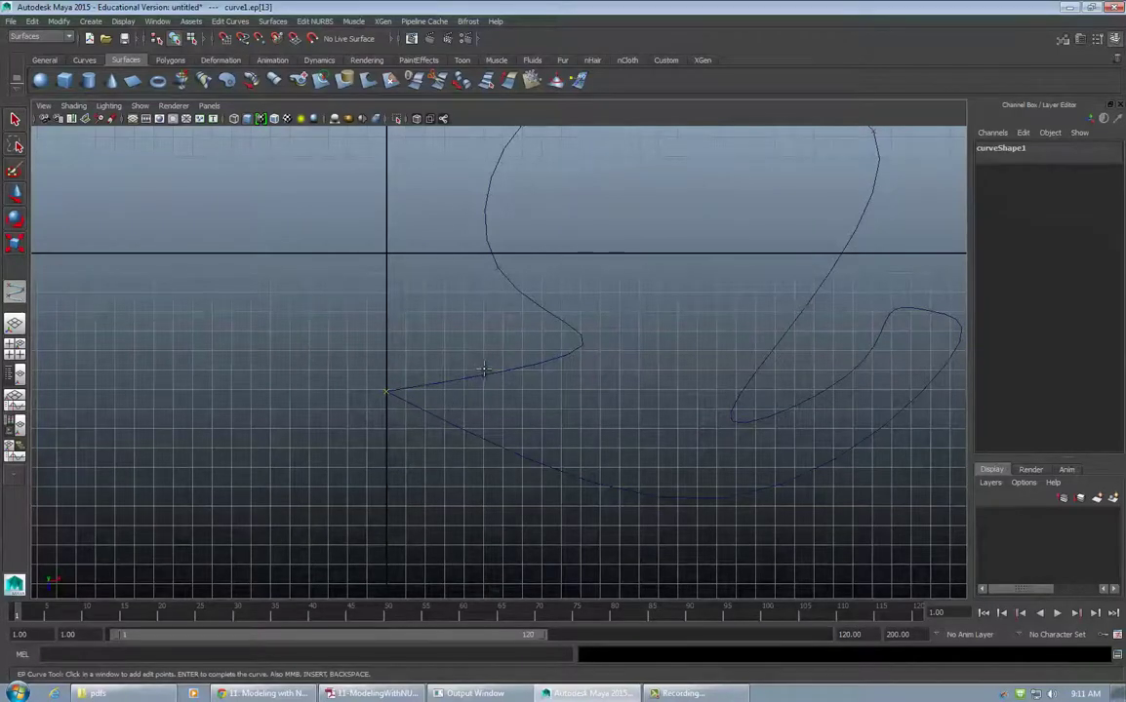
key(Return)
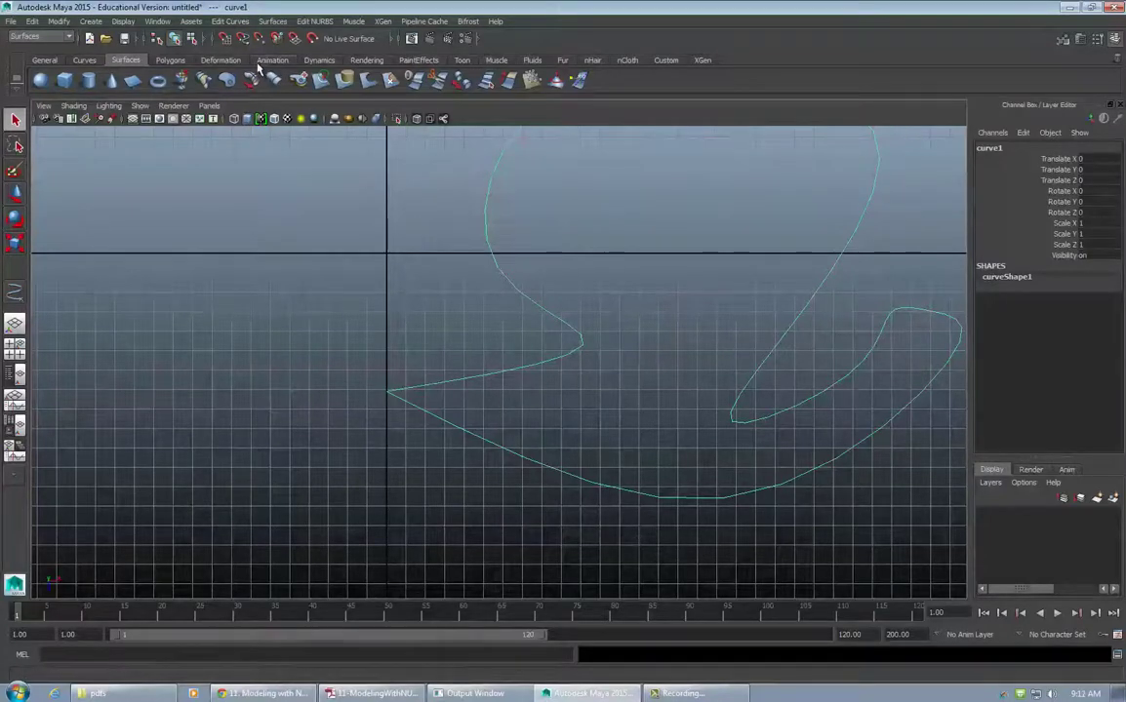
Close the finished outline curve with the Open/Close Curves operation
click(227, 23)
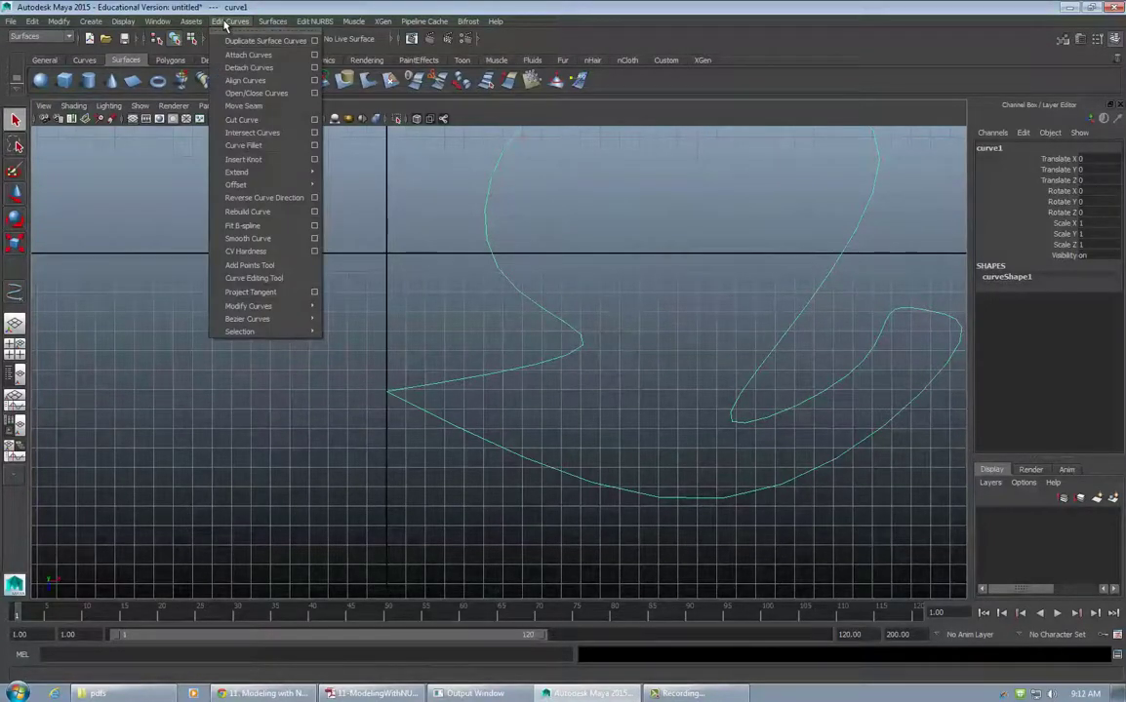
click(256, 94)
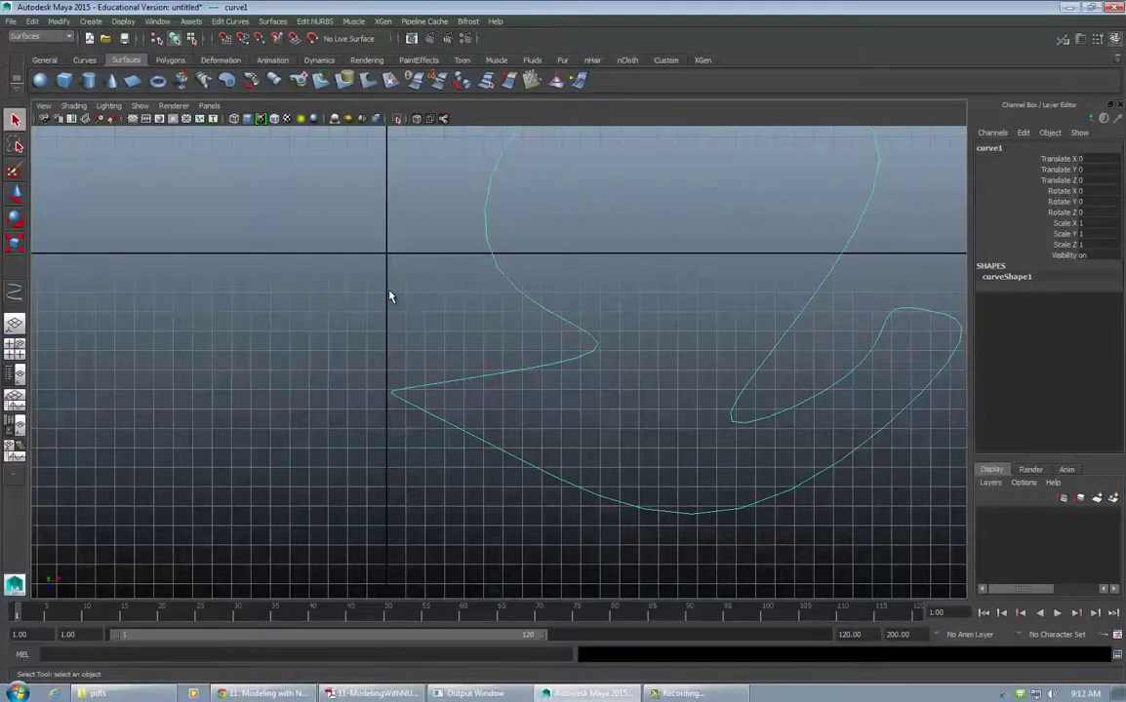
click(223, 22)
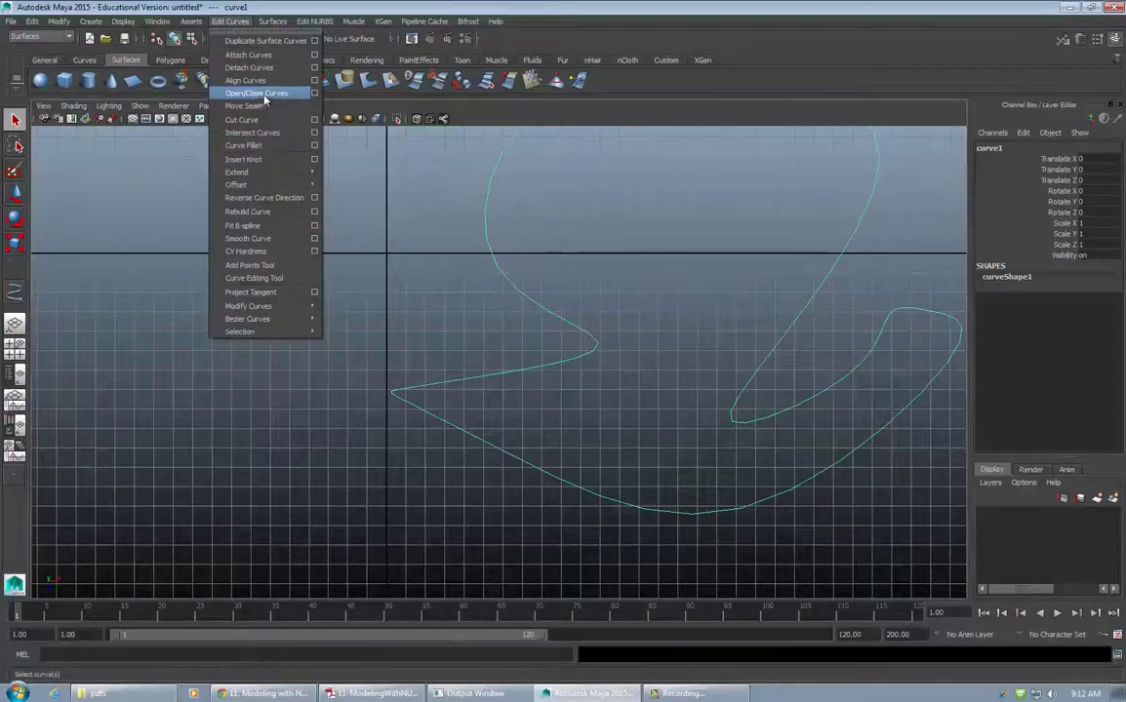
click(669, 7)
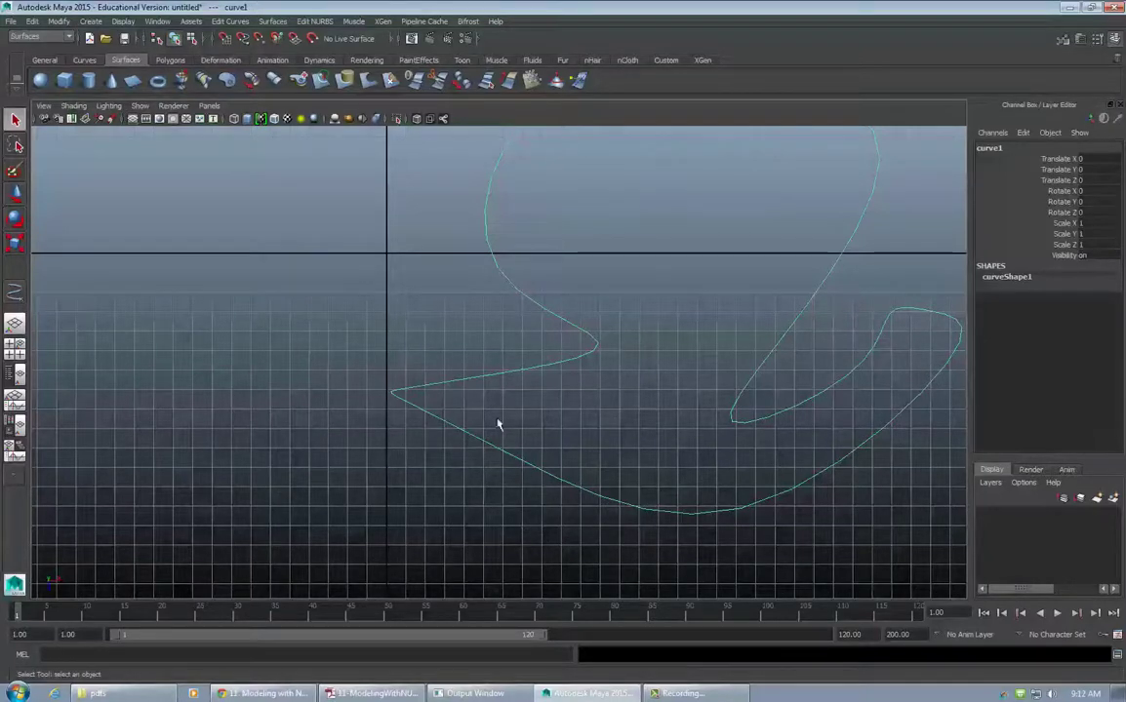
Fill the closed outline with a Planar surface and inspect it in the full-size perspective view
click(230, 22)
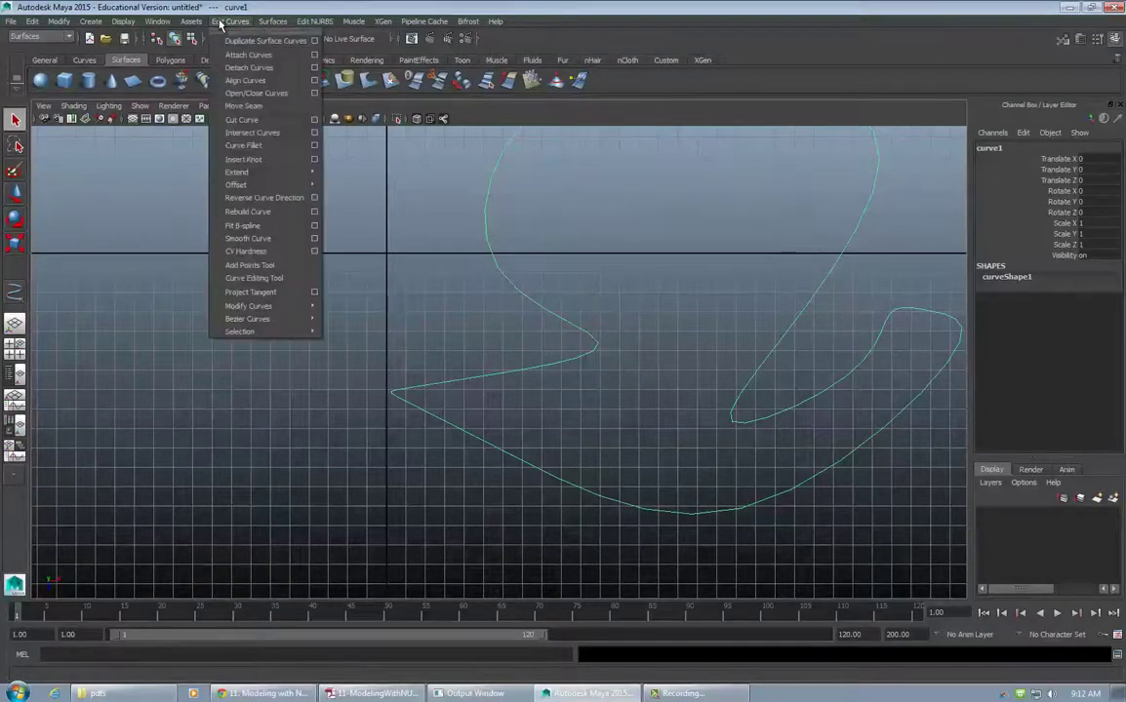
mouse_move(278, 27)
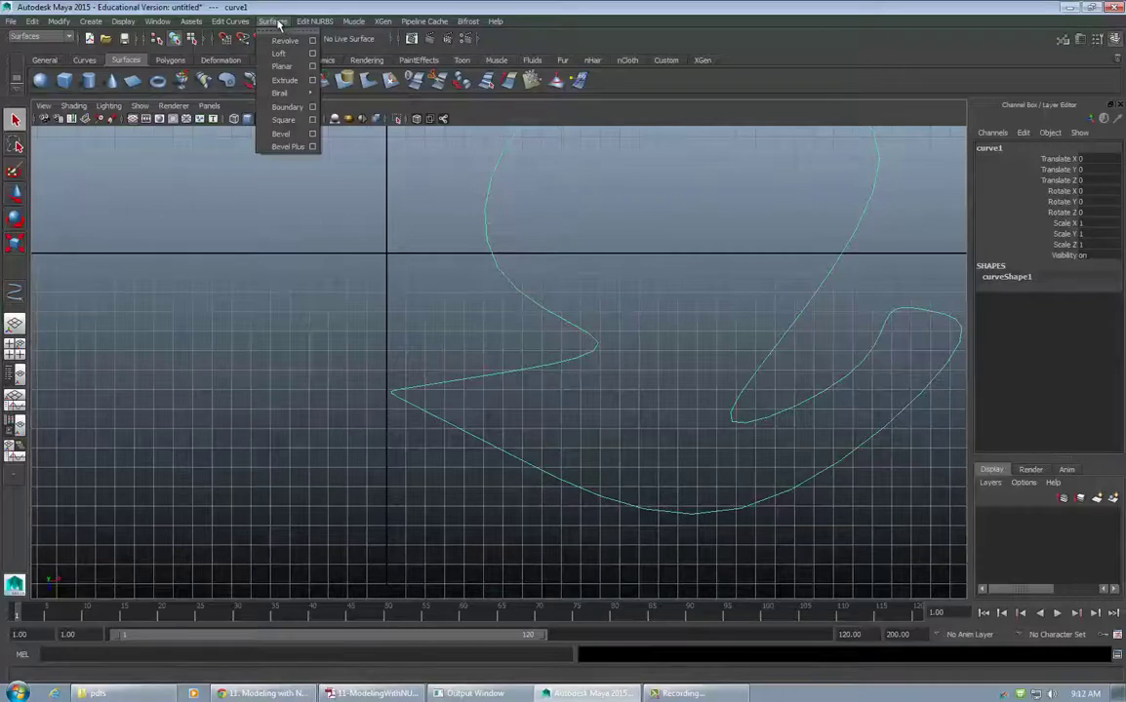
click(282, 66)
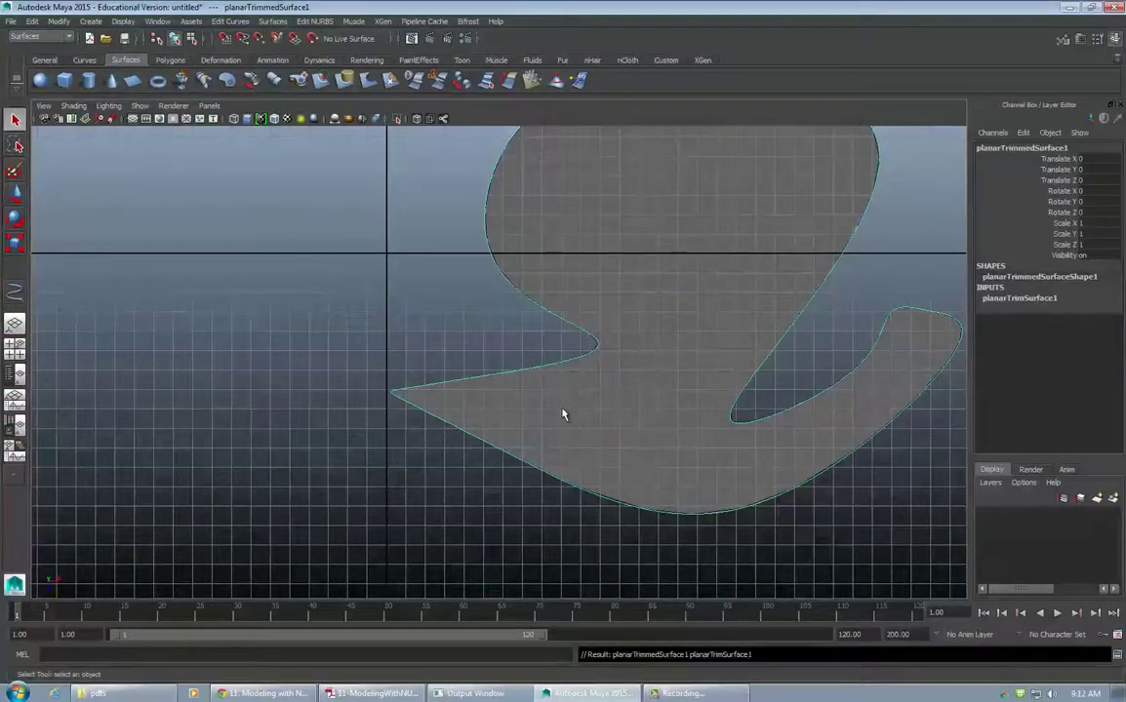
key(space)
key(space)
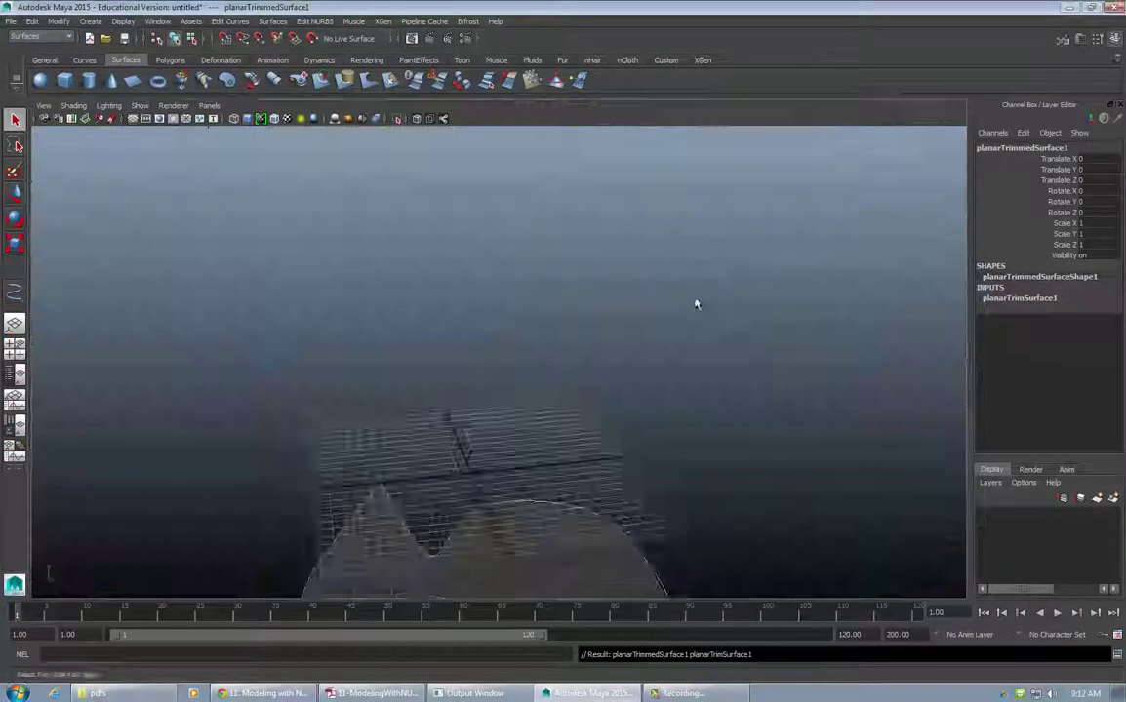
alt+drag(696, 306, 573, 352)
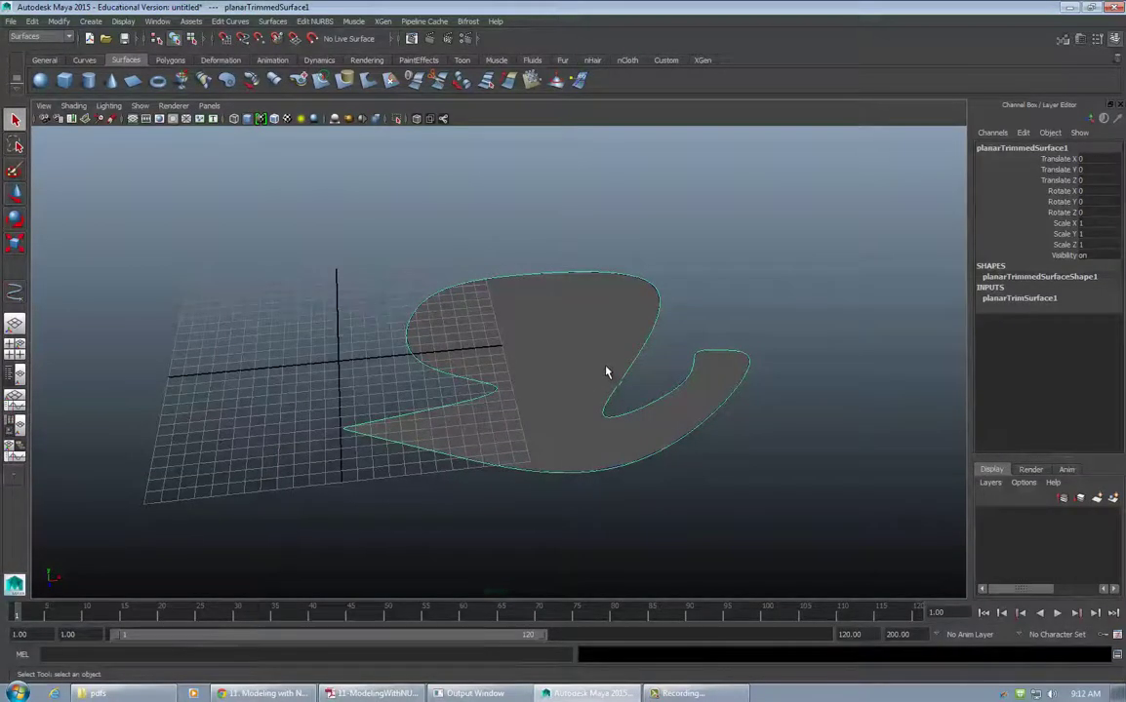
alt+drag(570, 372, 605, 421)
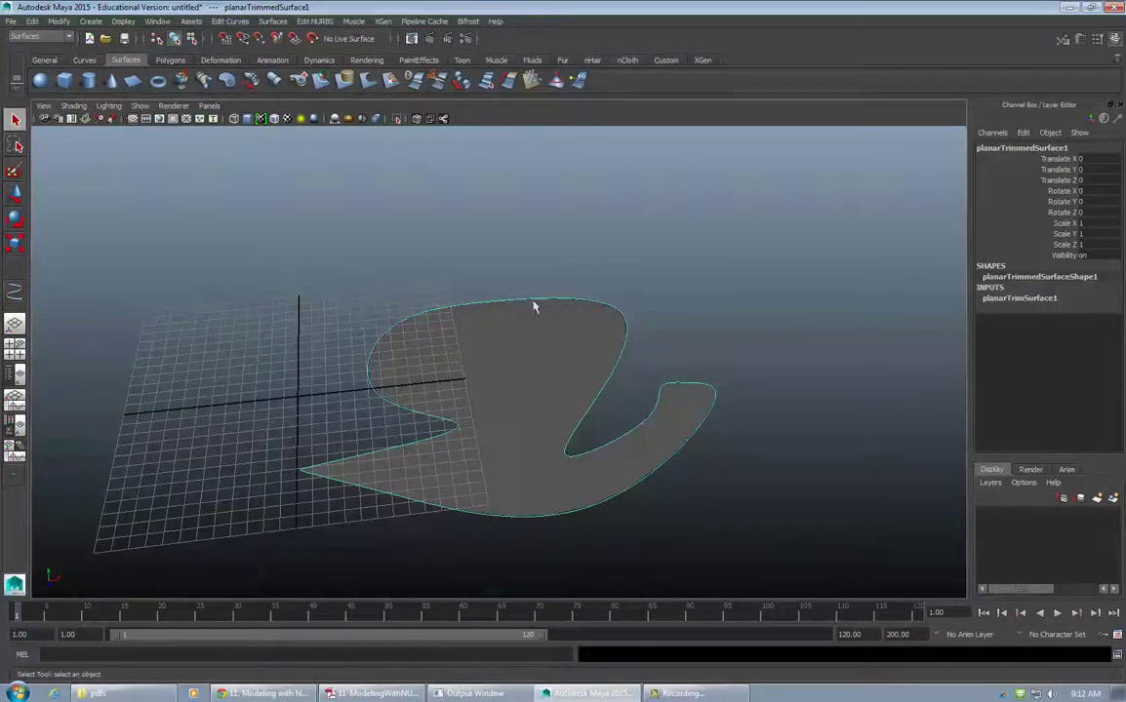
alt+middle_drag(470, 452, 549, 402)
alt+drag(549, 402, 438, 478)
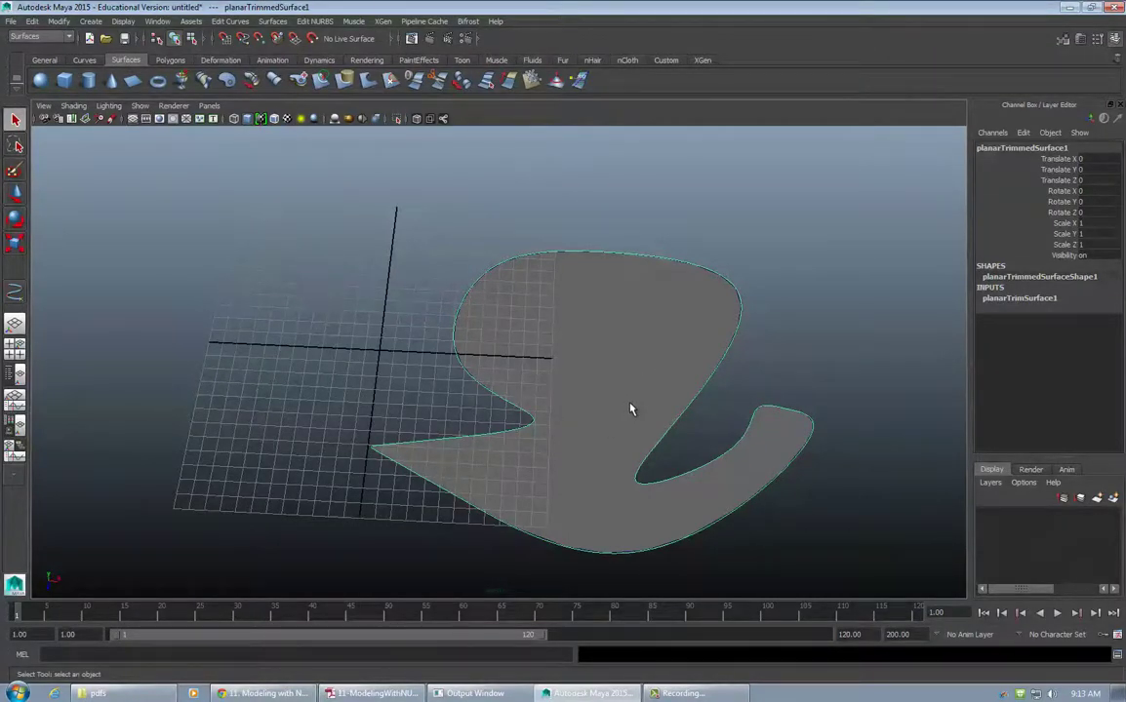
alt+drag(500, 427, 507, 413)
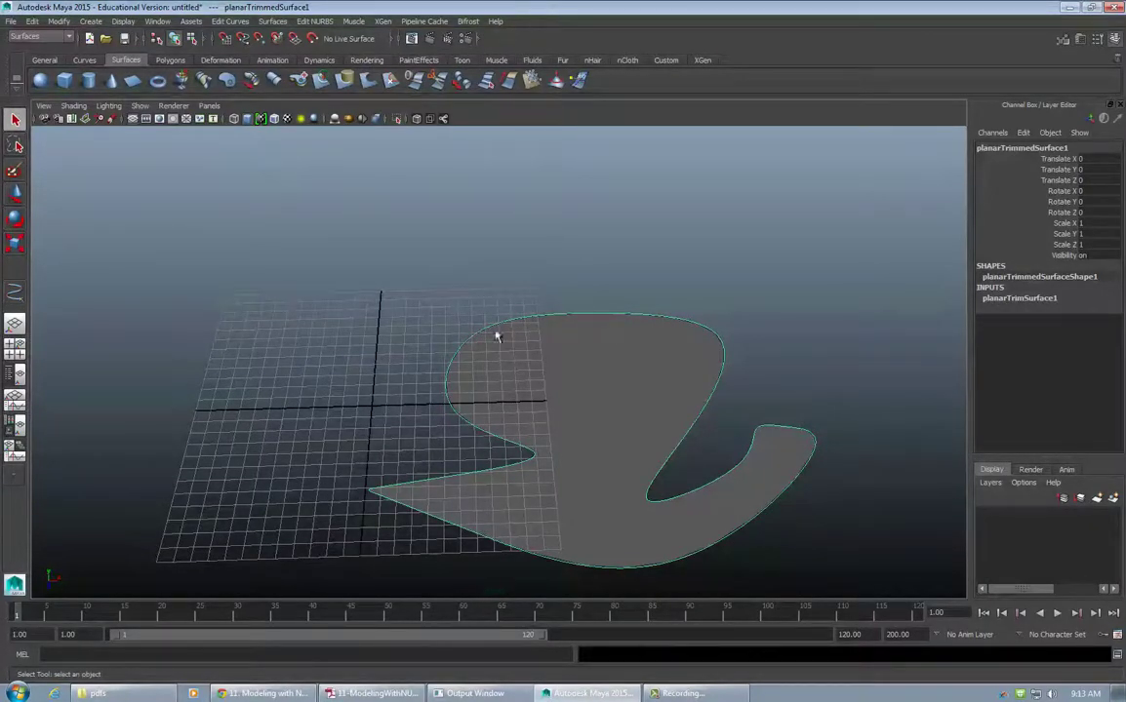
Render the planar surface with Maya Software in an enlarged Render View, check it at actual size, and close the render window
click(414, 39)
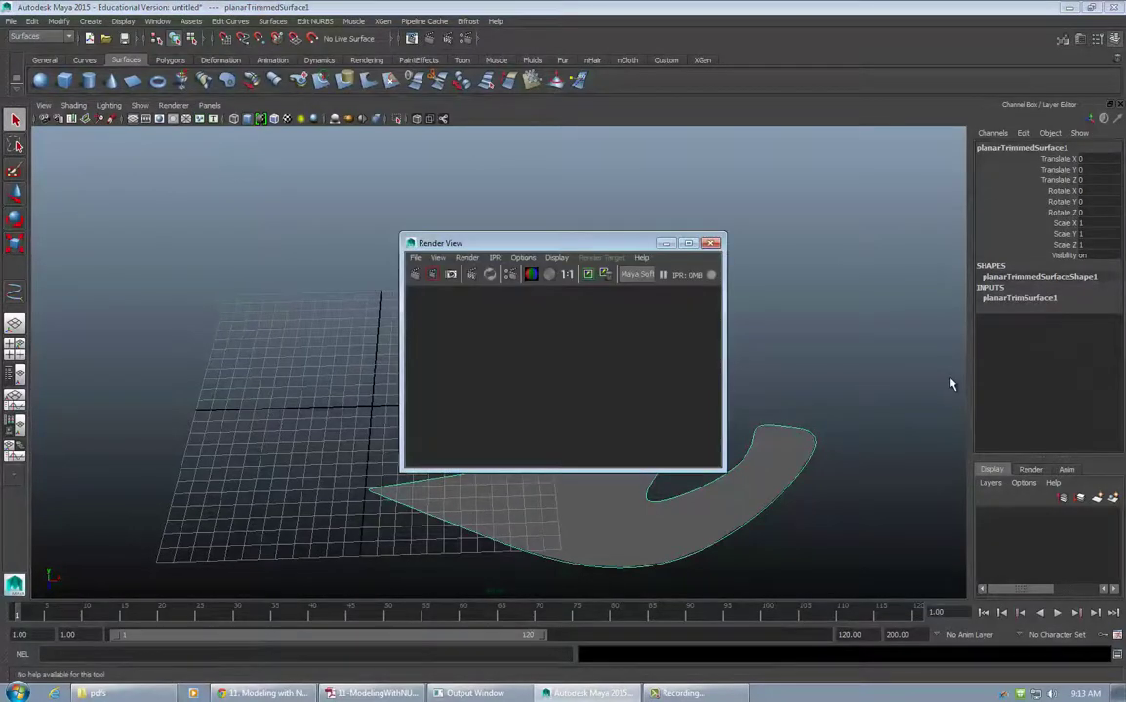
drag(579, 242, 537, 11)
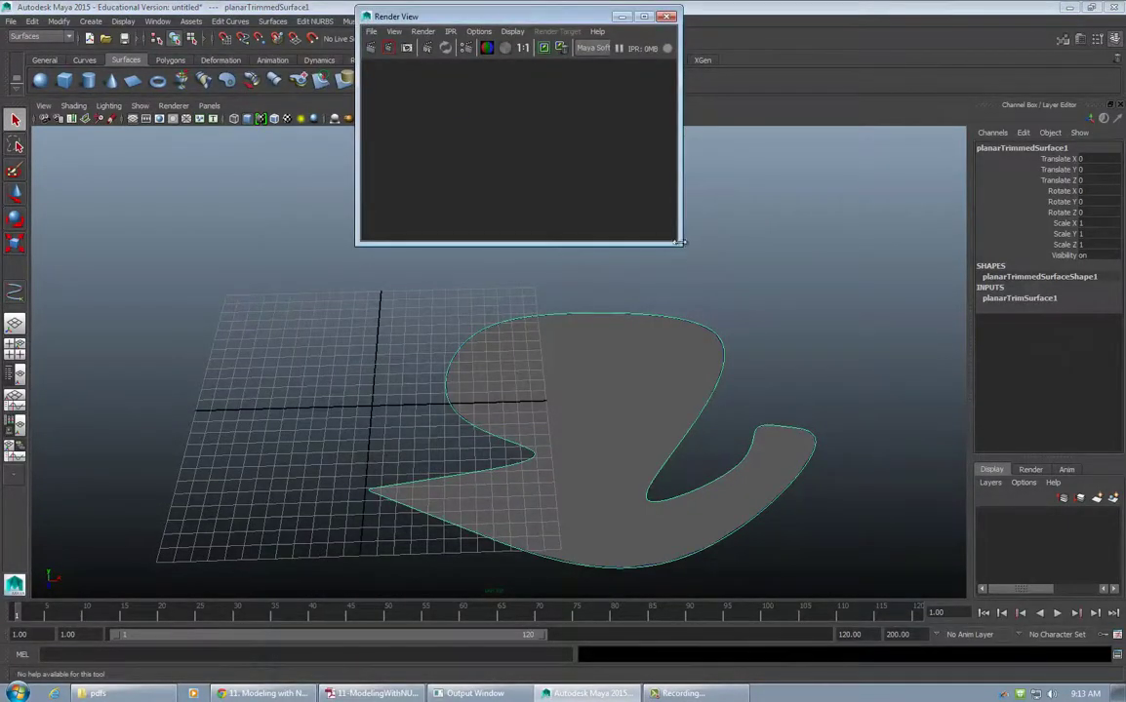
drag(675, 244, 936, 478)
click(386, 48)
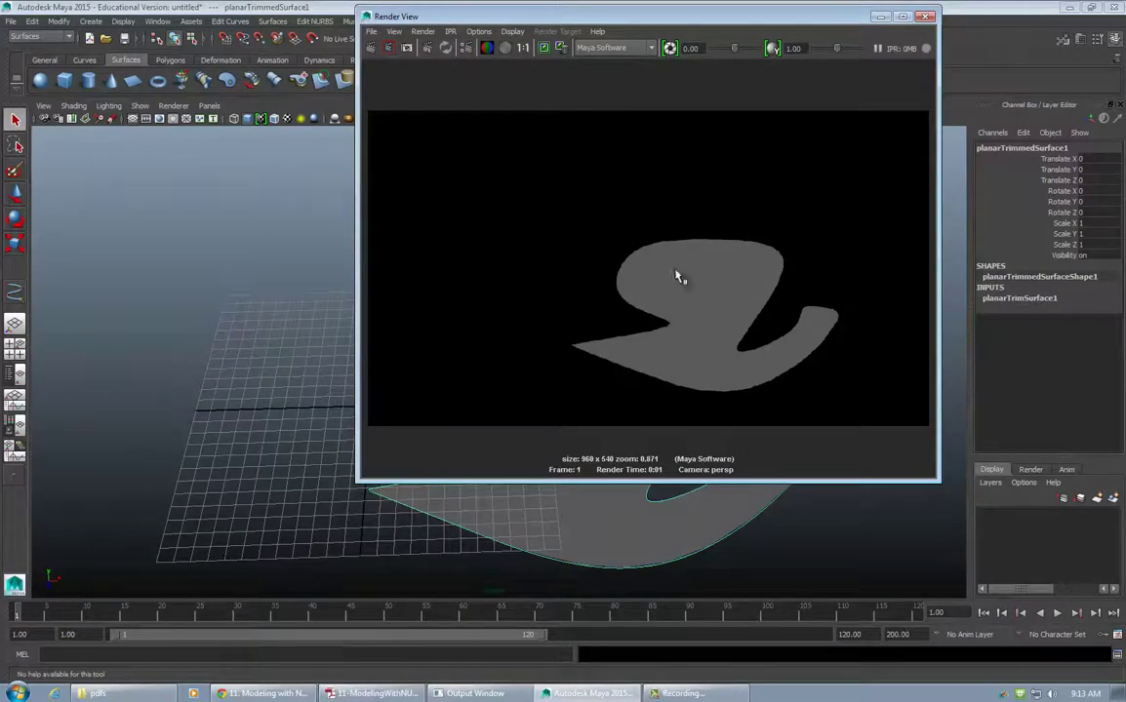
click(523, 48)
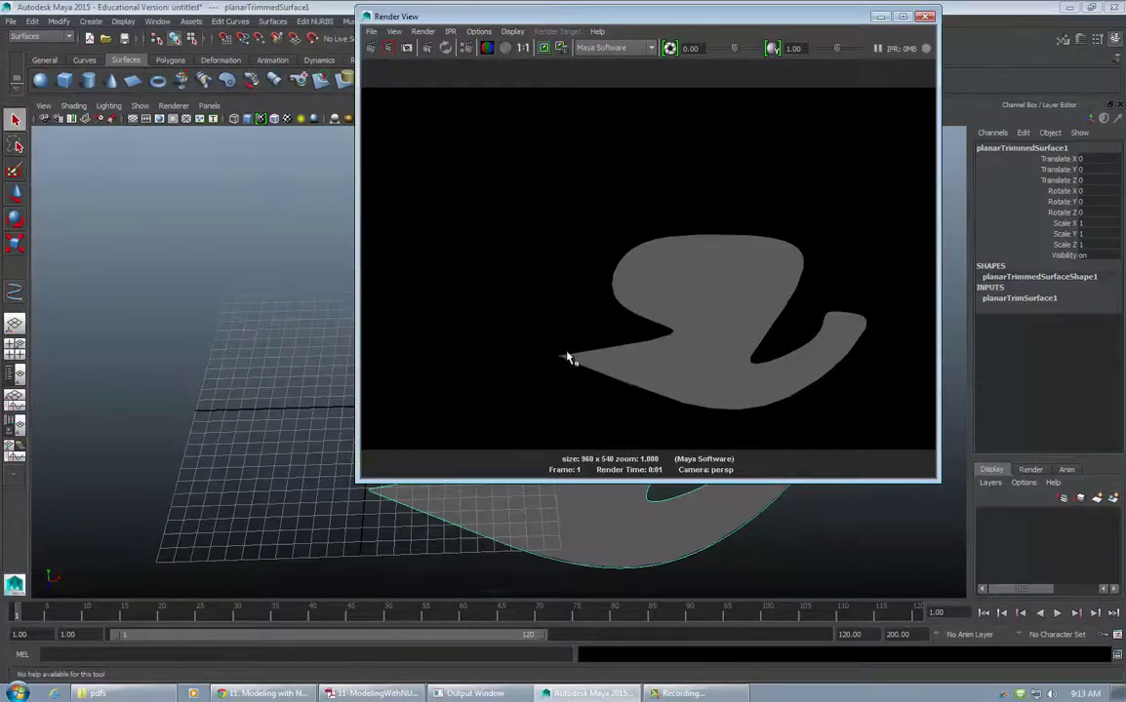
drag(488, 17, 395, 19)
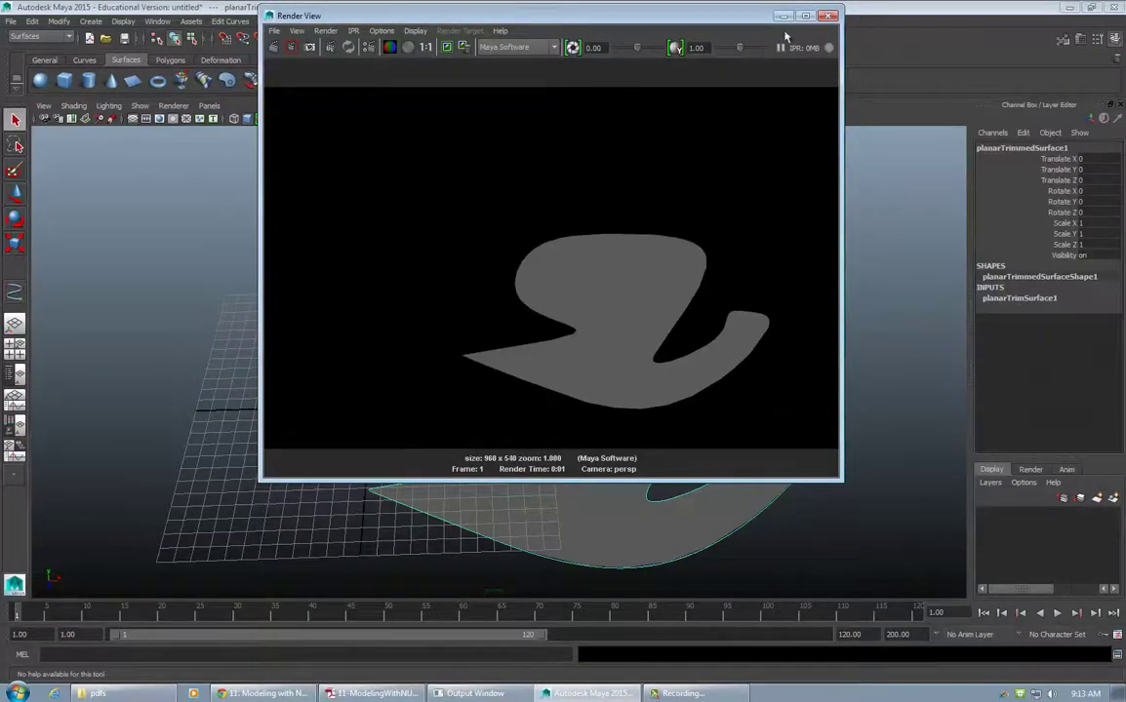
click(827, 16)
Select the planar surface together with its outline curve, and clear the selection
alt+drag(750, 333, 660, 342)
click(381, 360)
click(620, 428)
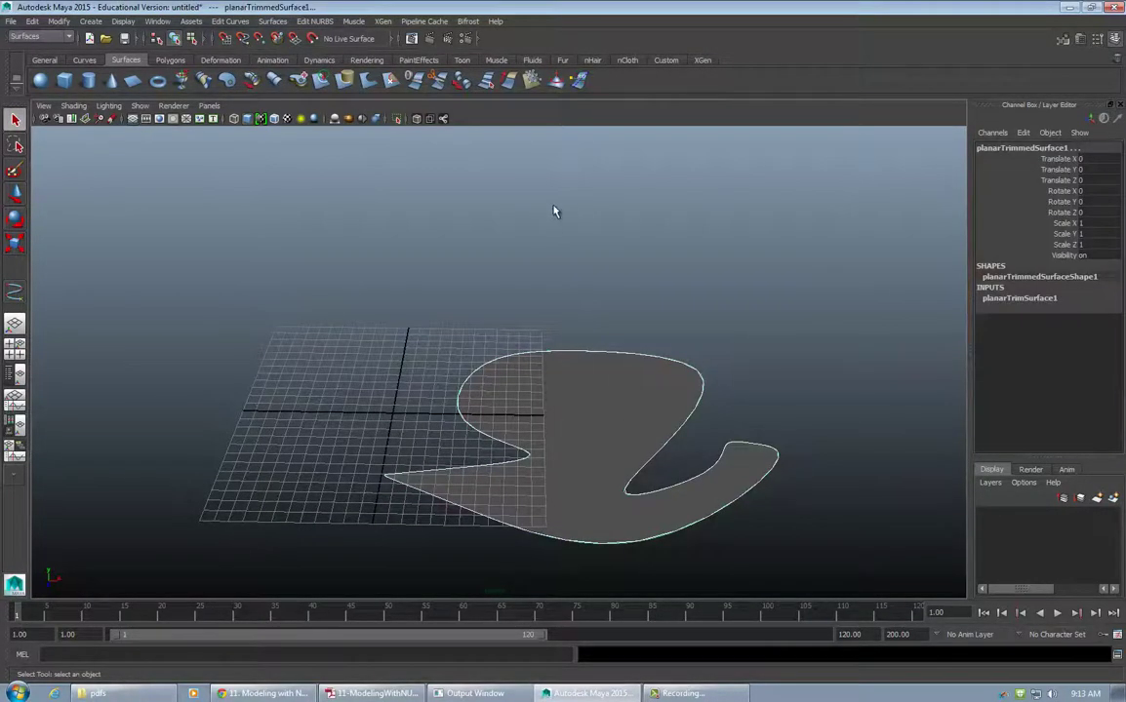
click(641, 284)
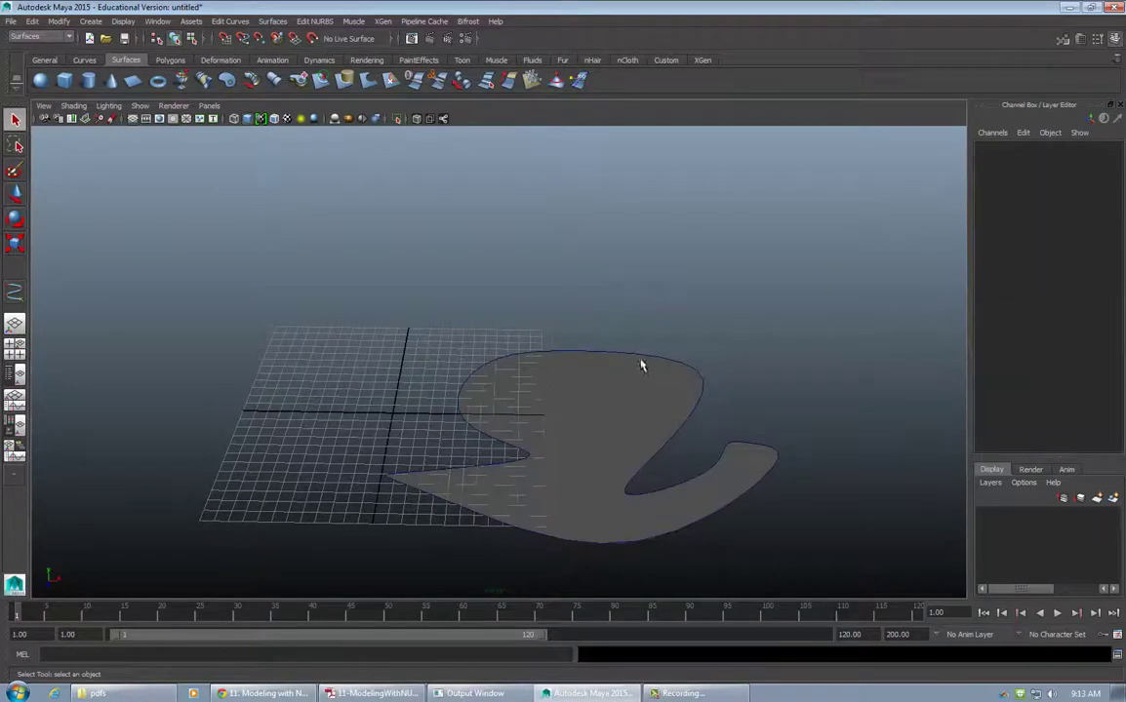
Delete the planar surface together with its outline curve
alt+drag(640, 364, 574, 445)
alt+drag(681, 481, 504, 333)
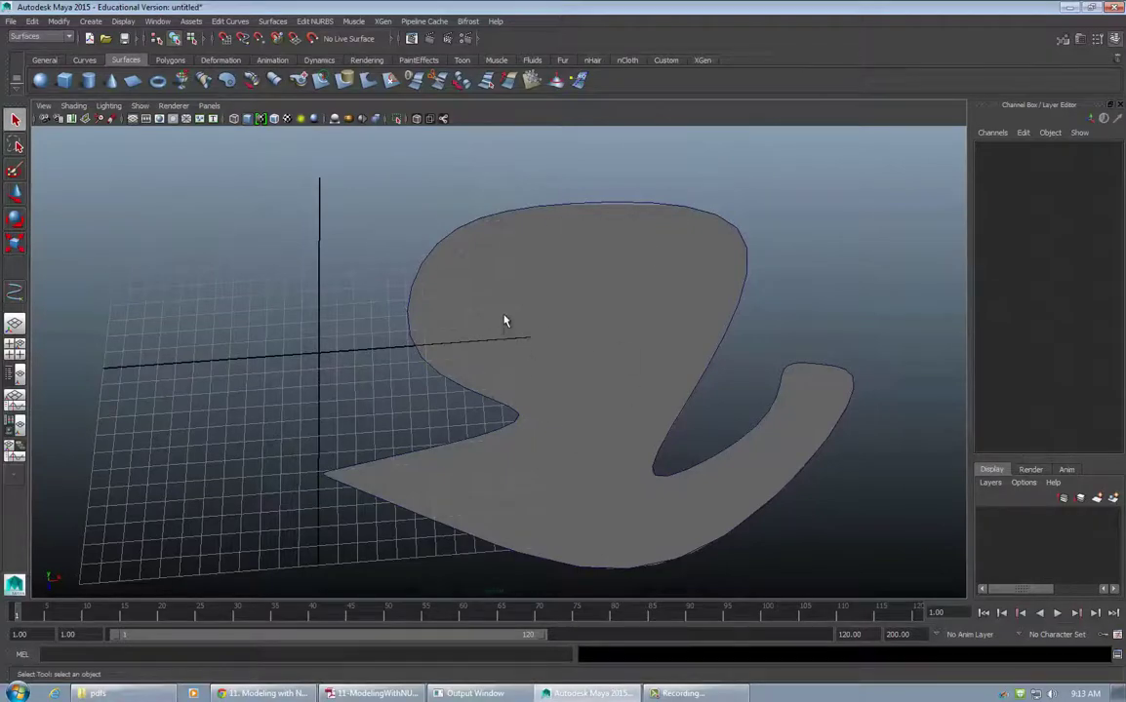
alt+drag(504, 321, 734, 234)
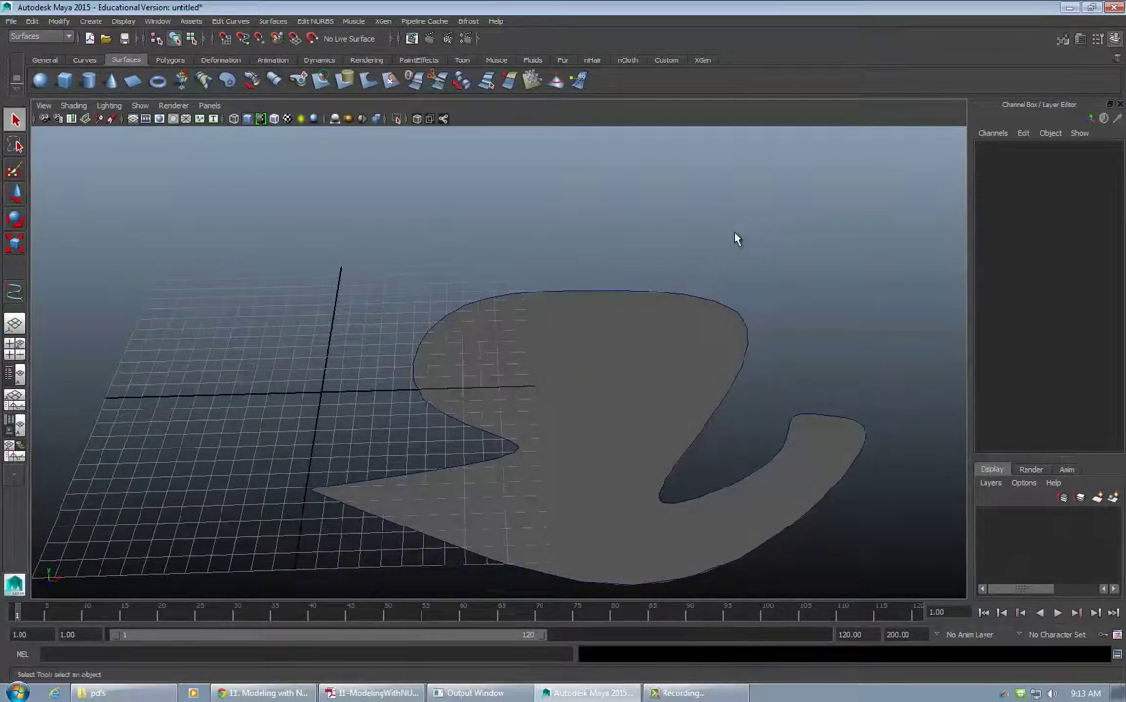
scroll(735, 239, down, 2)
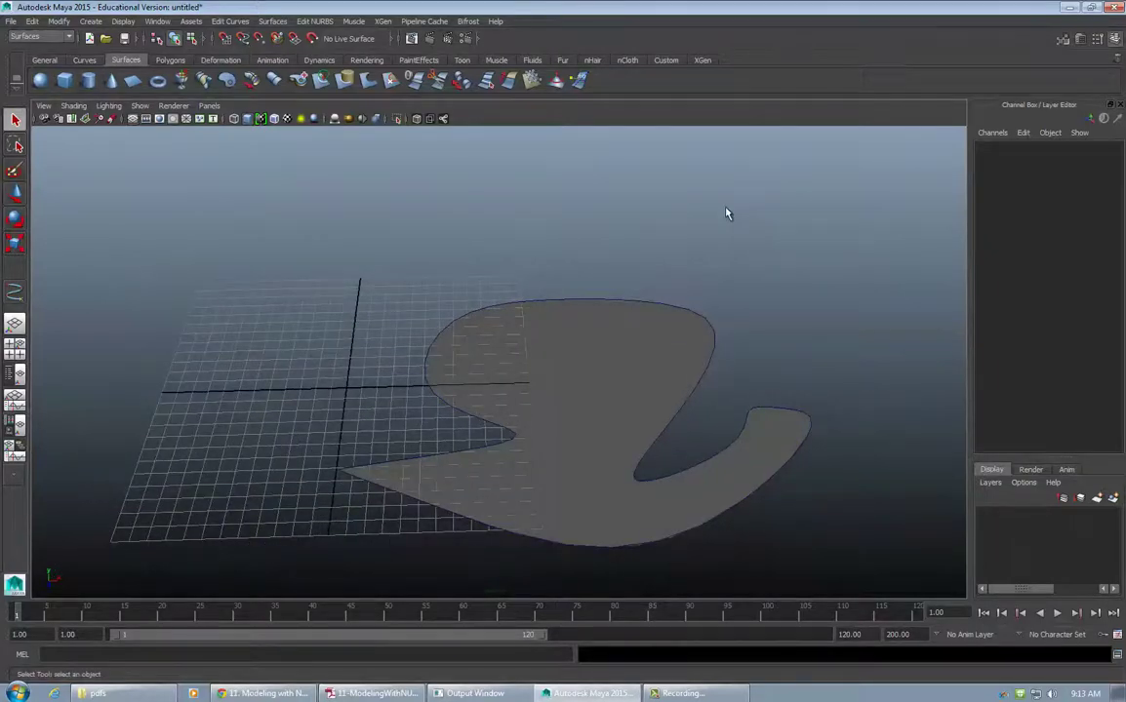
click(507, 380)
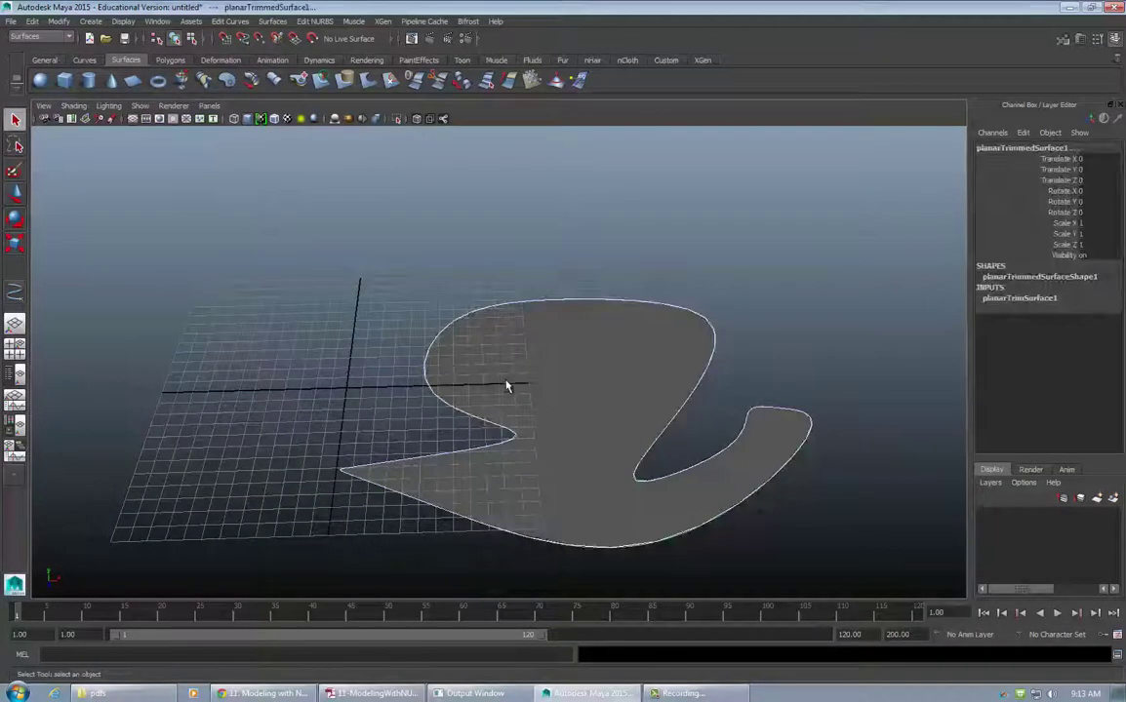
key(Delete)
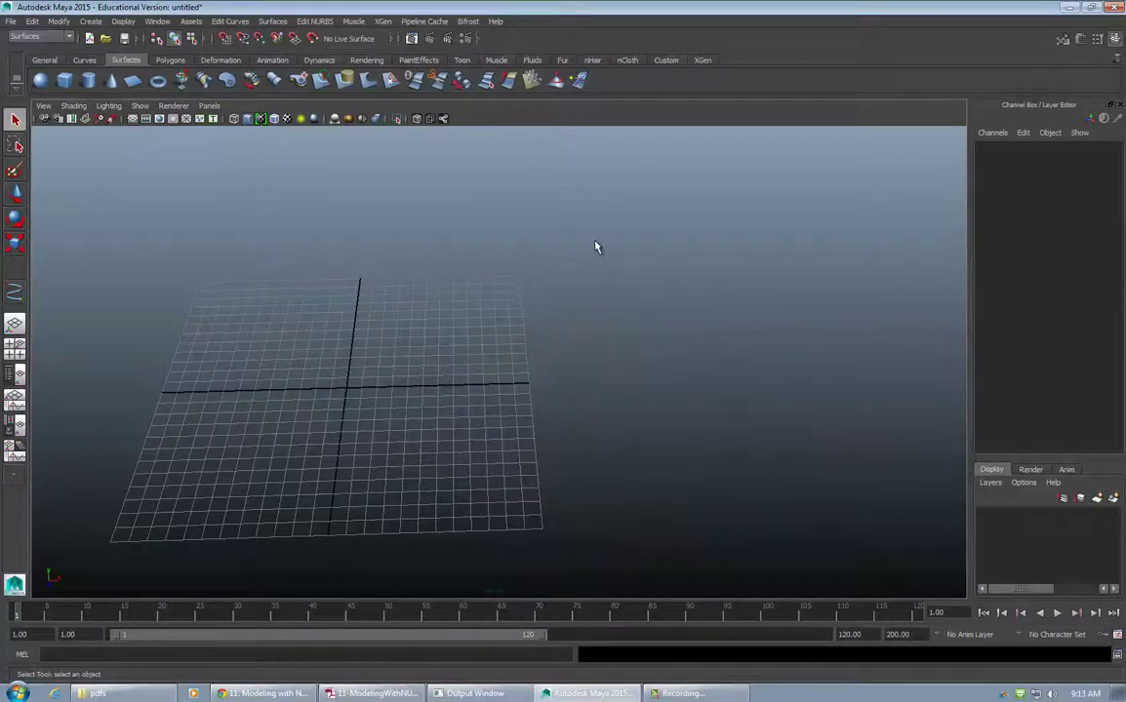
In the full-size top view, start a grid-snapped CV curve with a long straight upper run and three closely spaced points around the corner
alt+drag(545, 309, 614, 384)
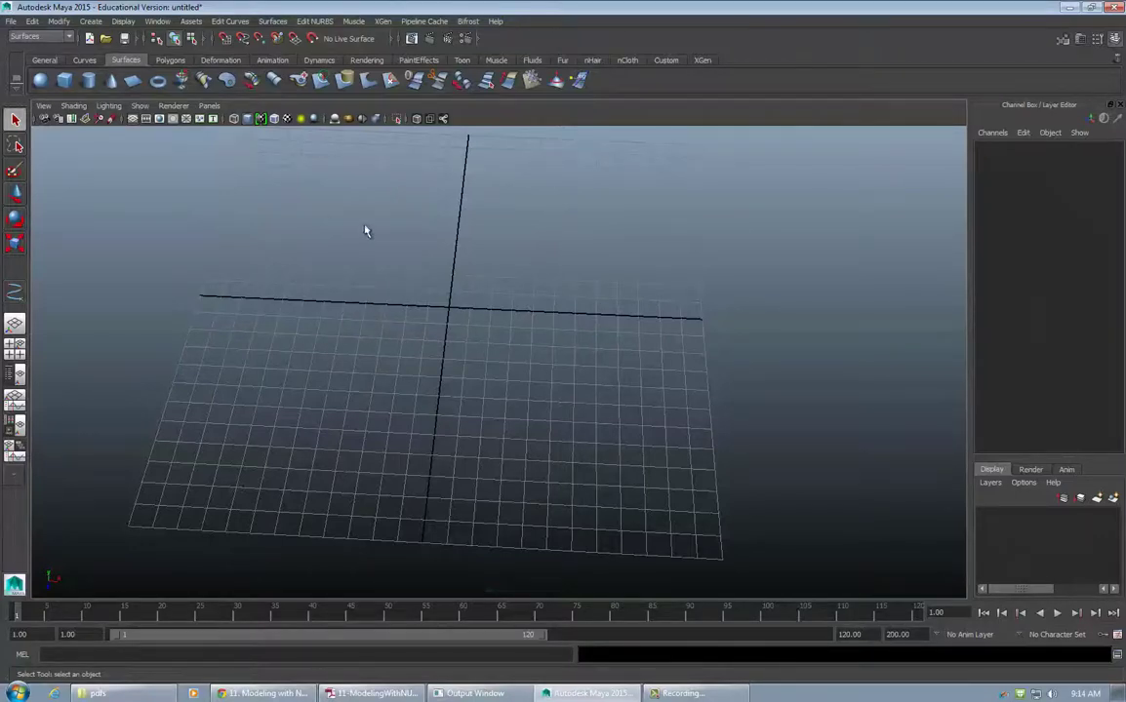
key(space)
key(space)
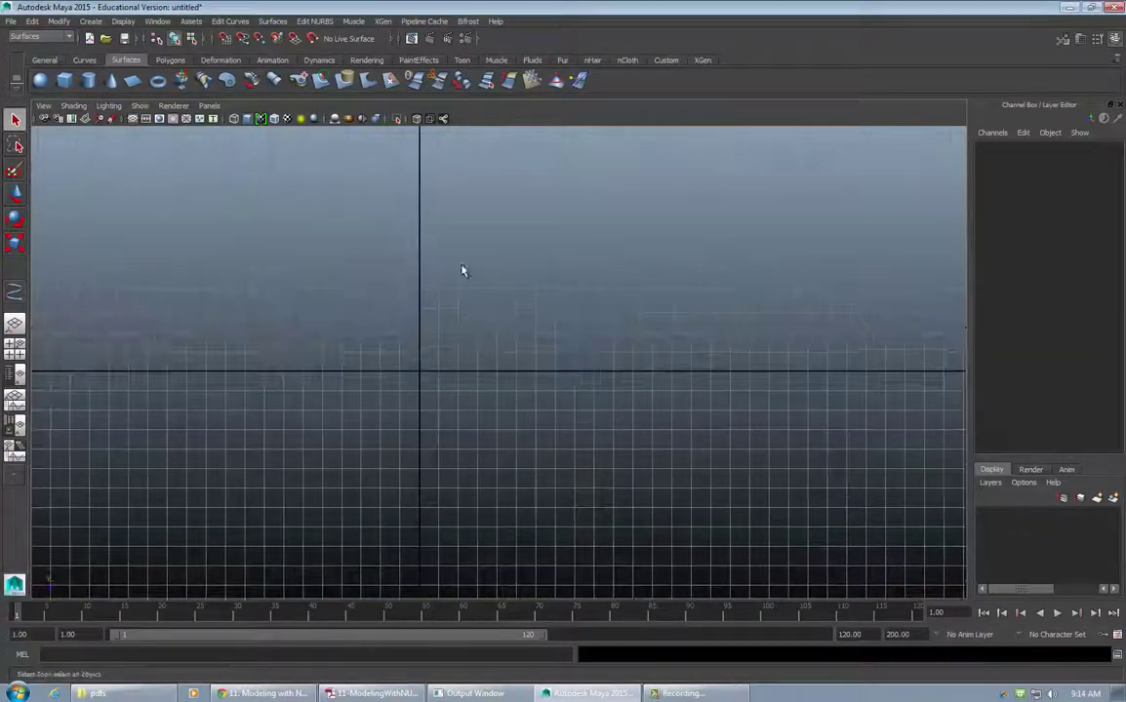
alt+right_drag(463, 271, 198, 244)
alt+middle_drag(574, 289, 544, 244)
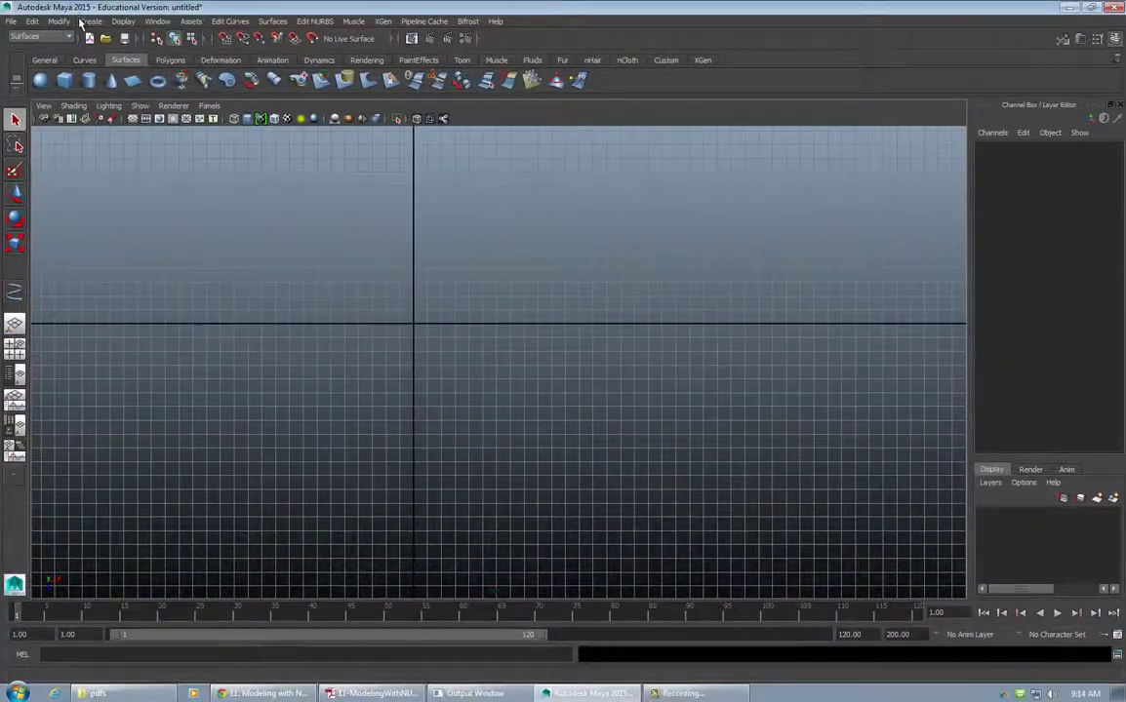
click(92, 22)
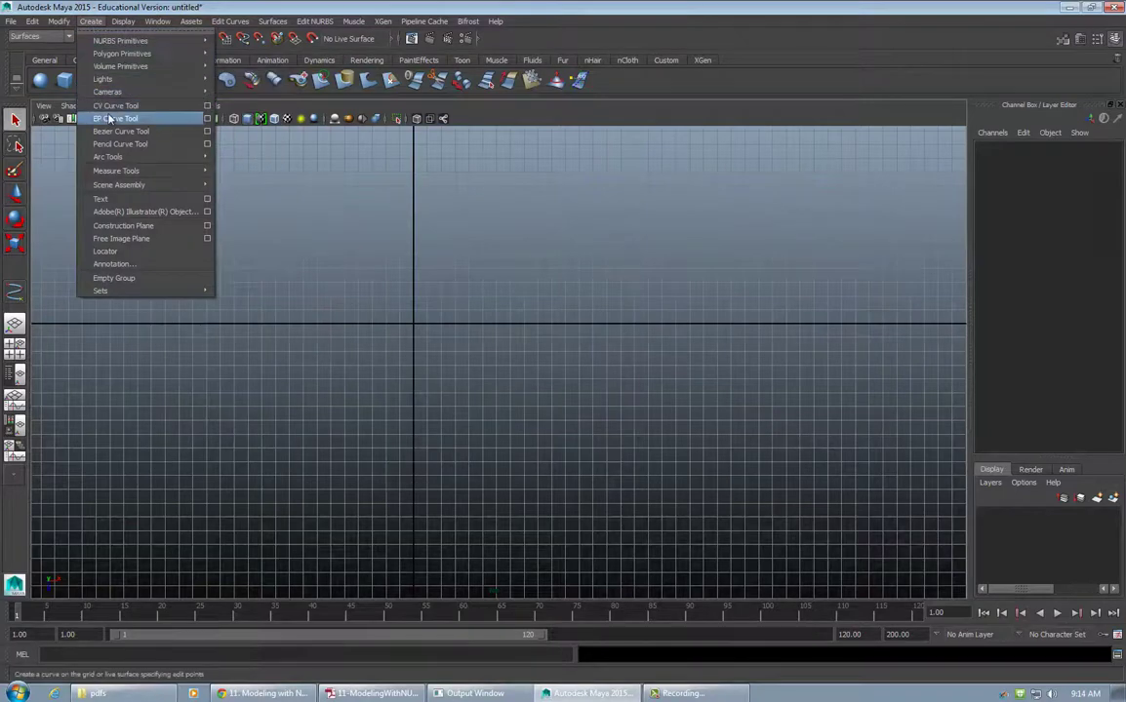
click(114, 107)
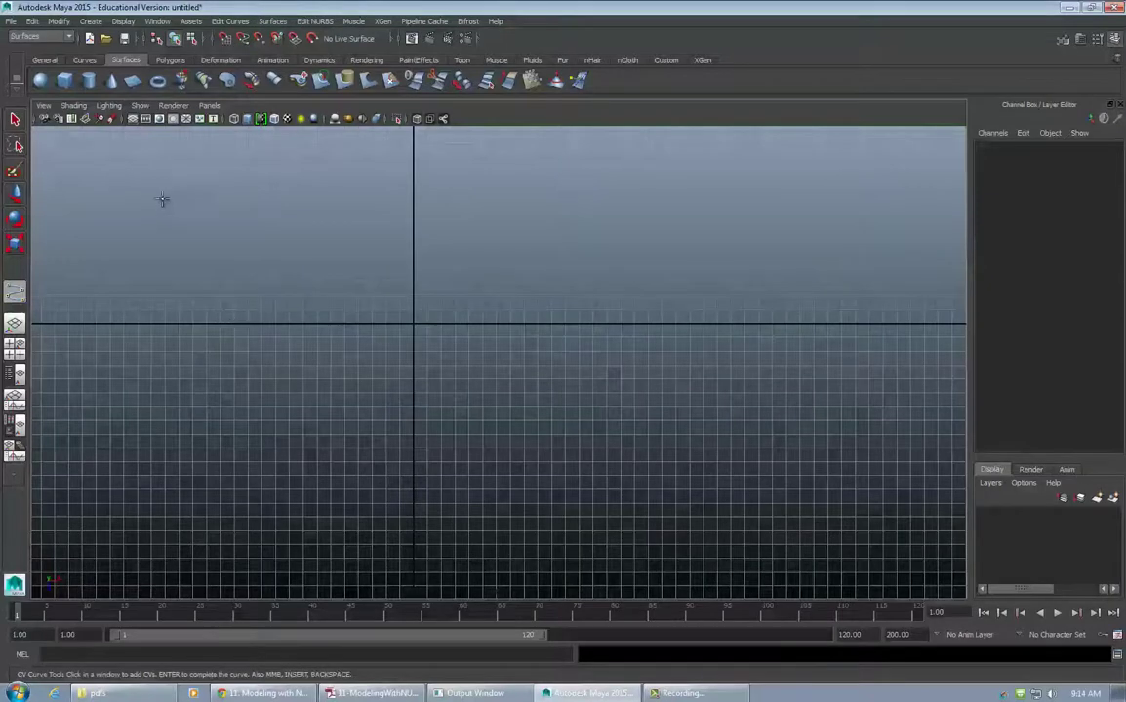
click(231, 185)
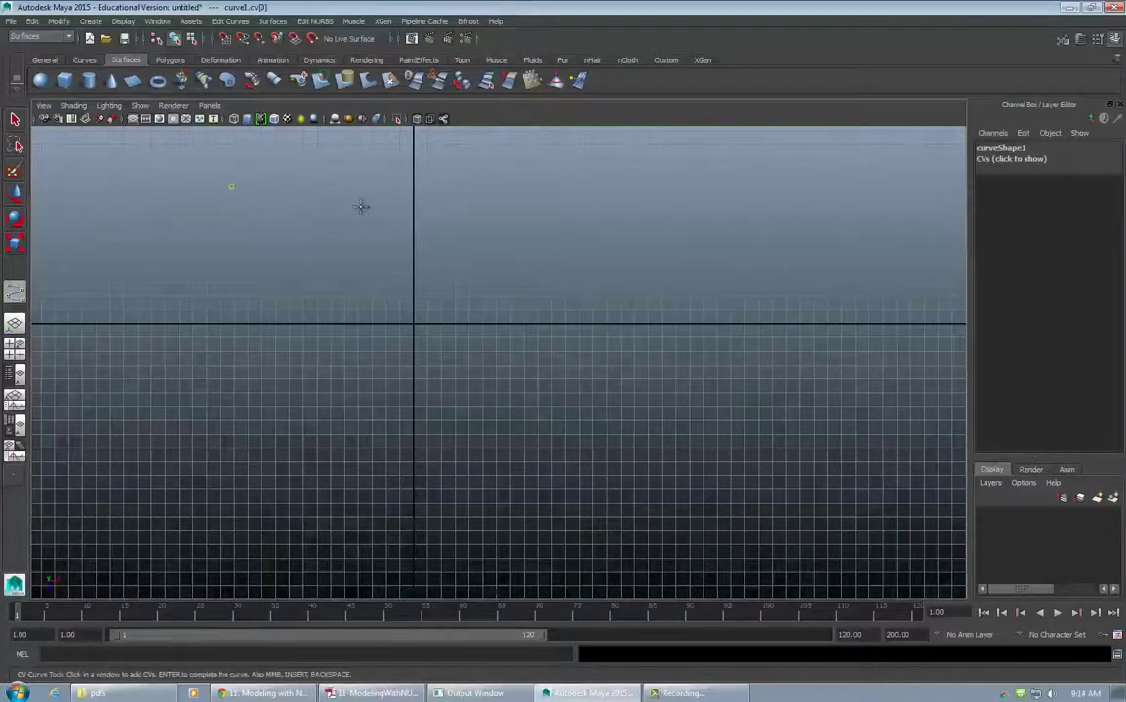
click(607, 185)
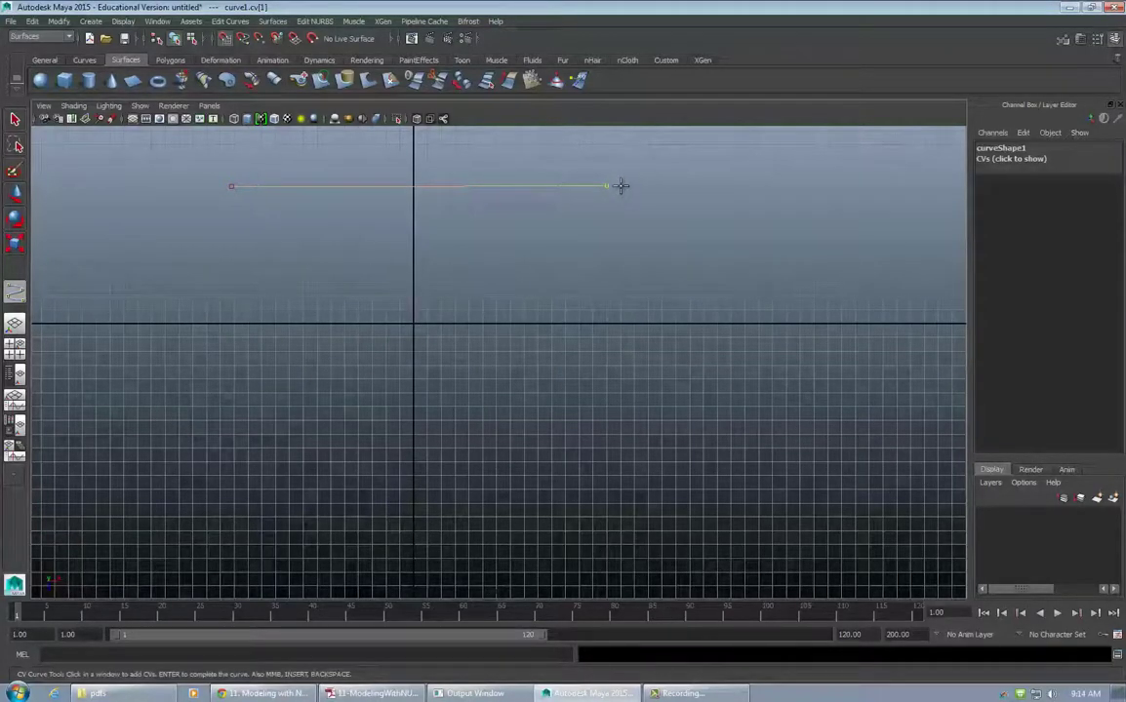
click(619, 186)
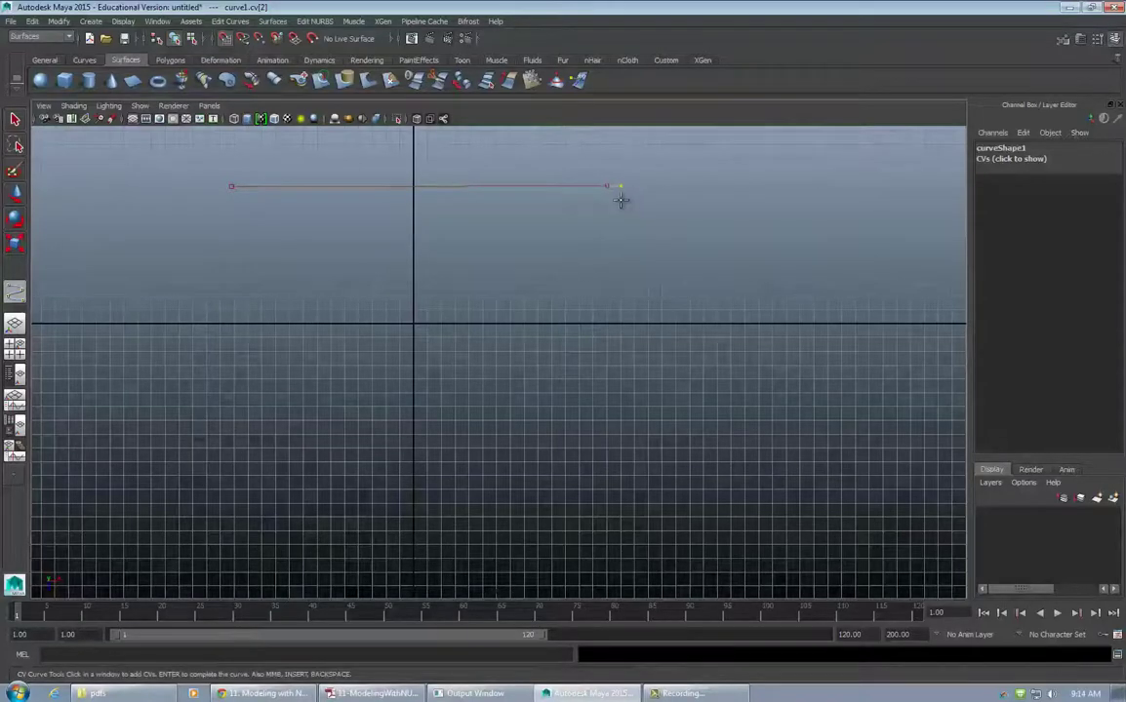
click(620, 198)
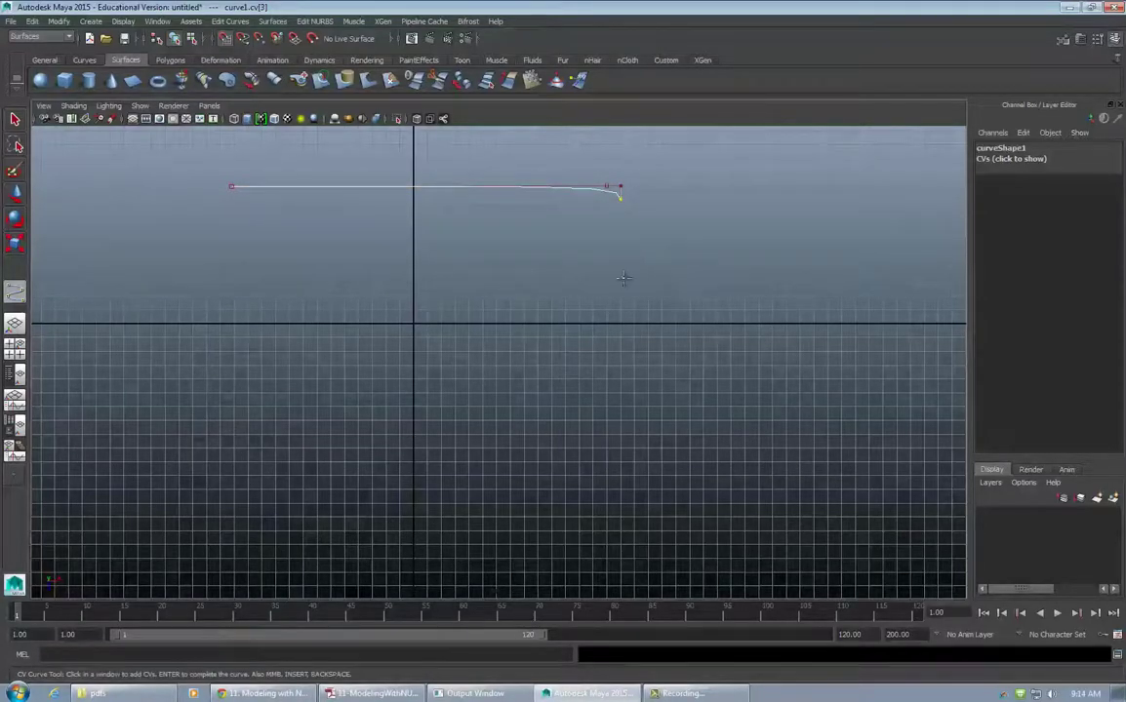
Continue the CV curve down the side, around the second corner, along the lower run and around a short third corner, and finish it
click(621, 406)
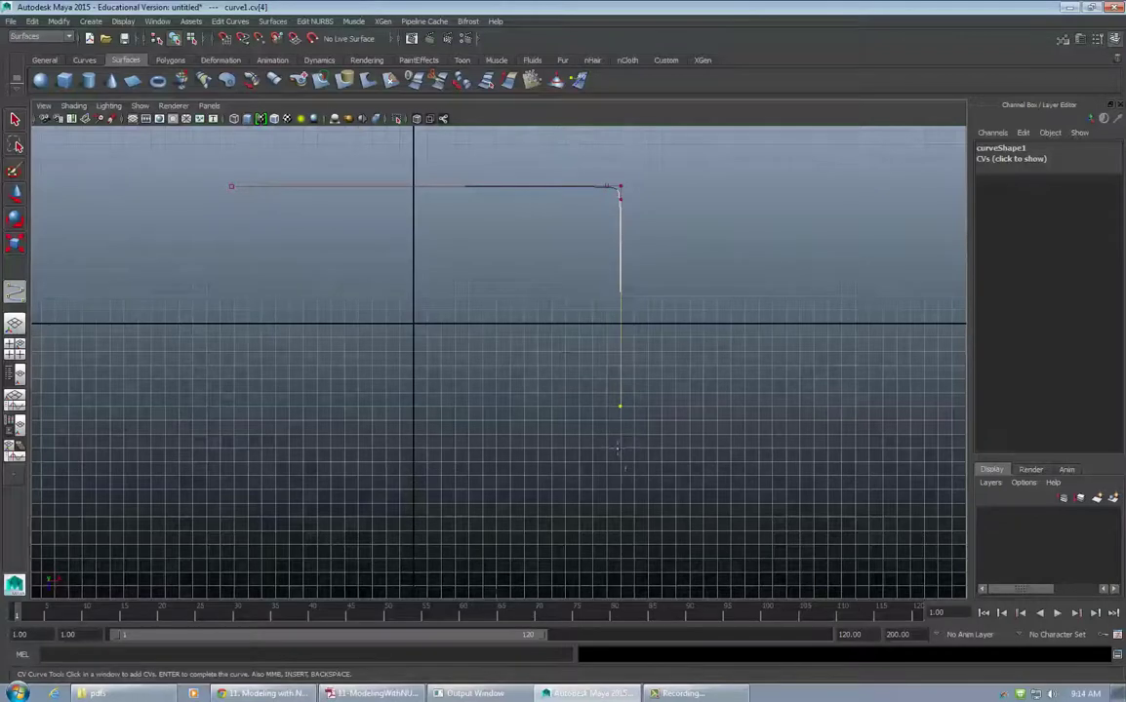
click(620, 421)
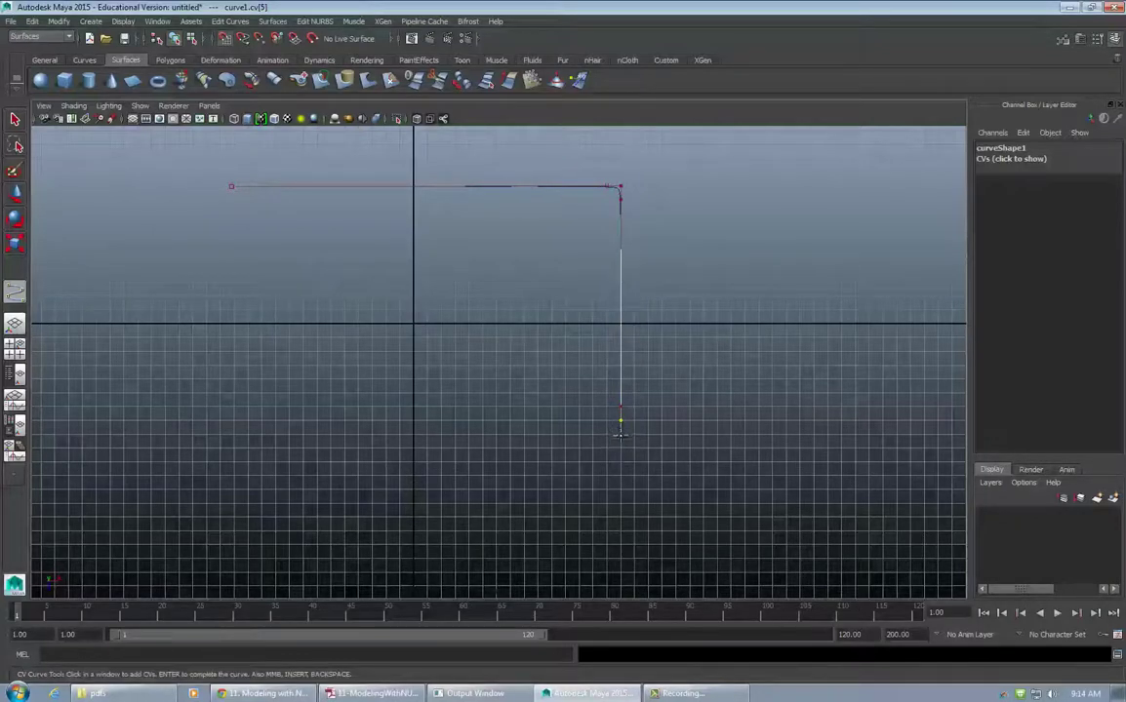
click(604, 421)
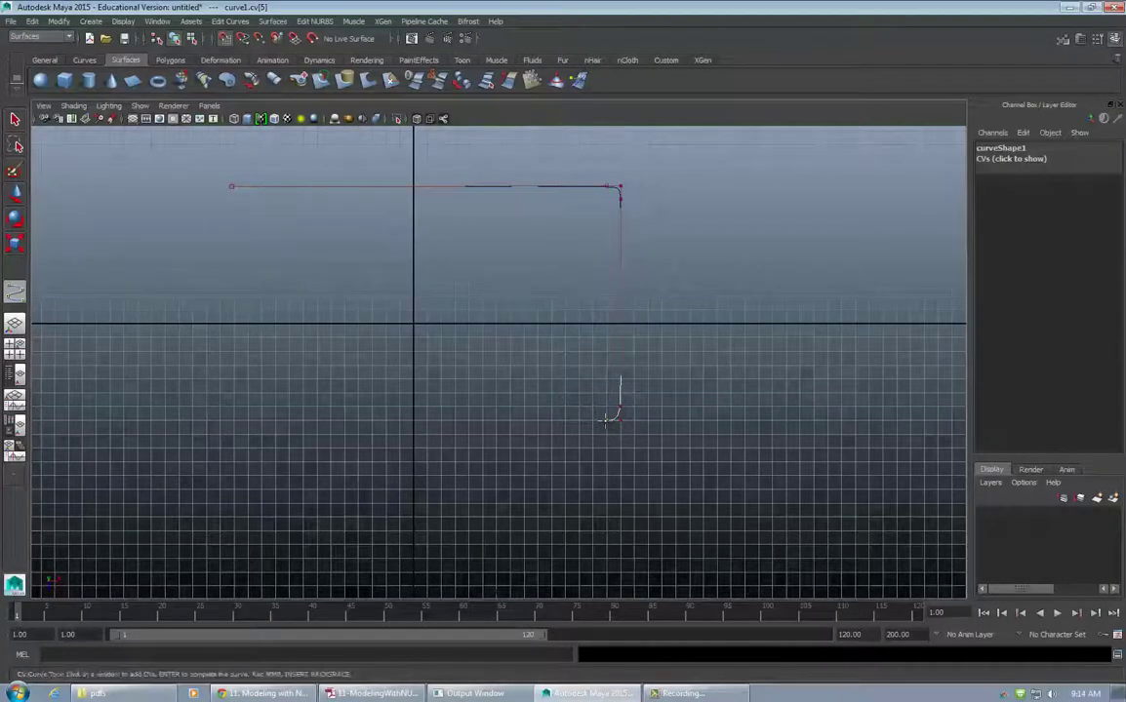
click(480, 420)
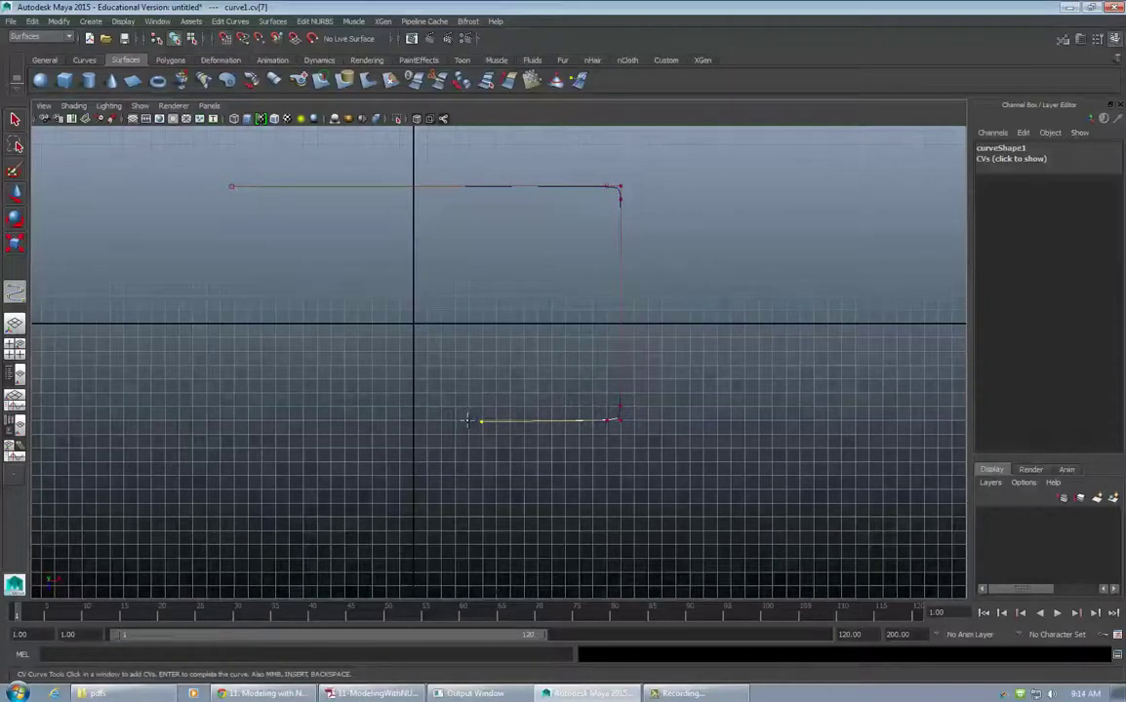
click(470, 411)
scroll(615, 193, up, 2)
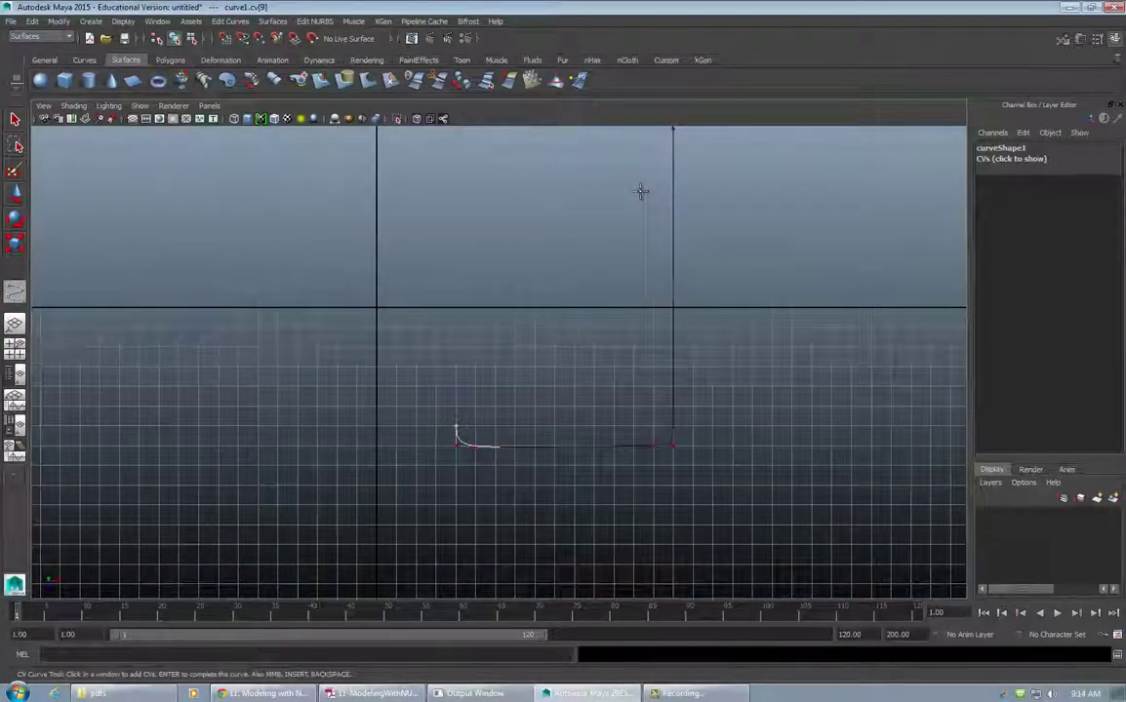
alt+middle_drag(640, 190, 576, 299)
key(Return)
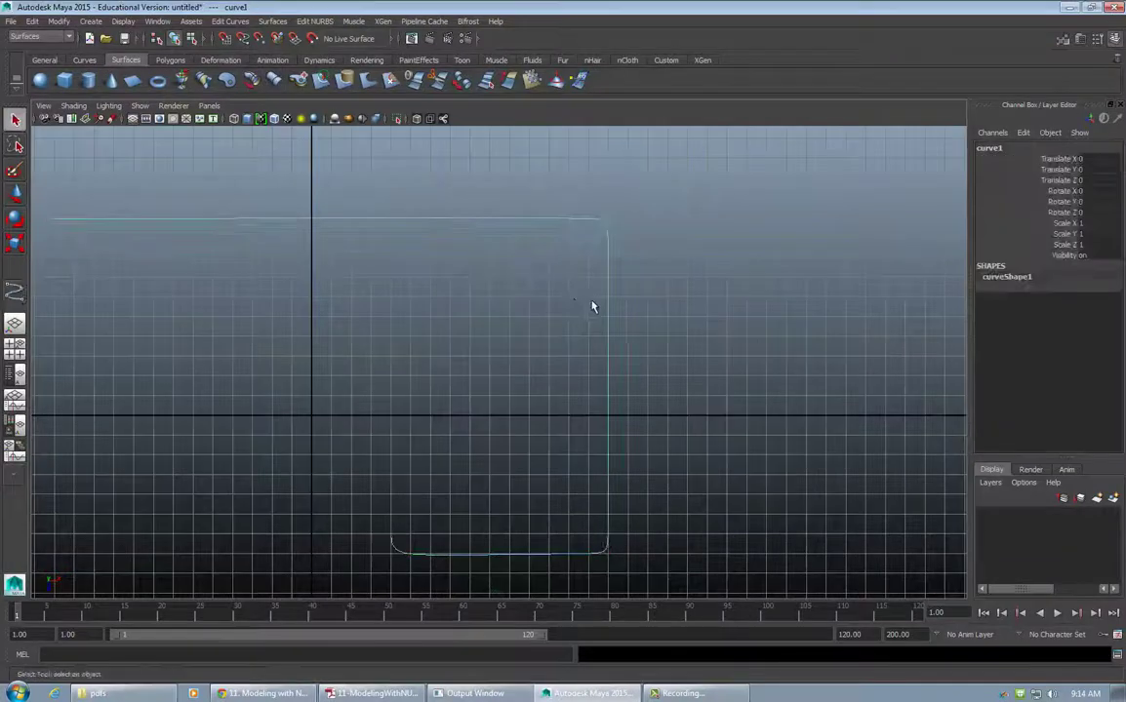
Show the curve's control vertices and tighten the upper corner by moving the vertices on both sides closer to it, to about Z -9.7 and X 14.64
right_drag(609, 239, 540, 233)
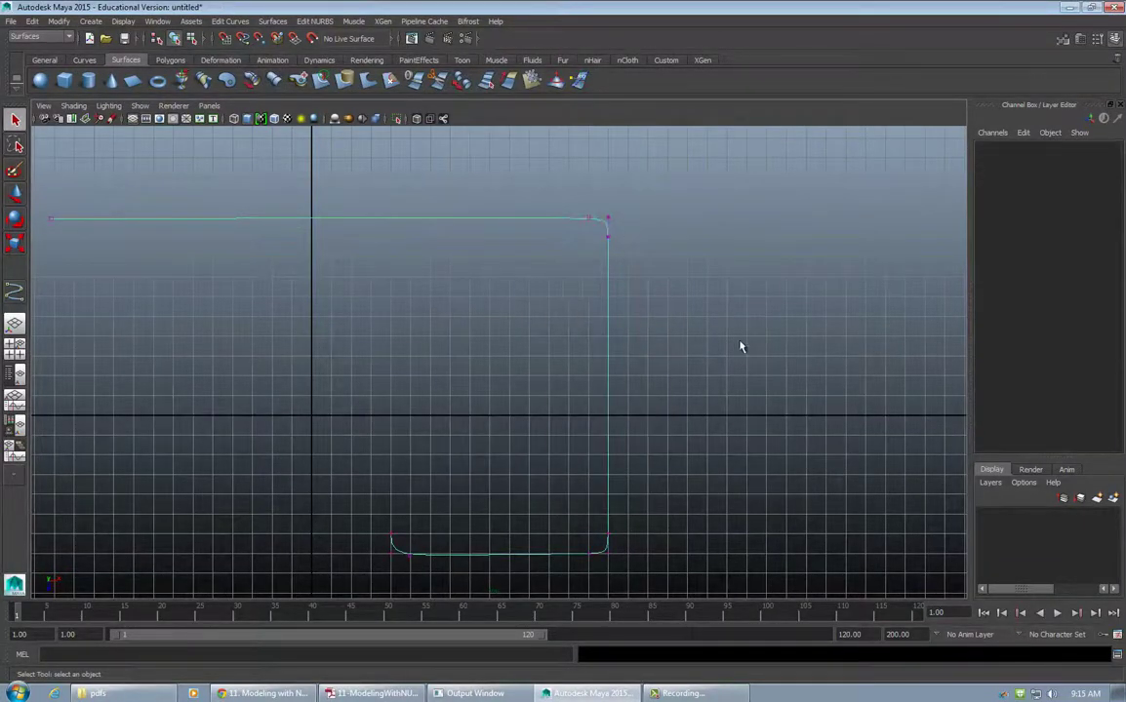
click(602, 237)
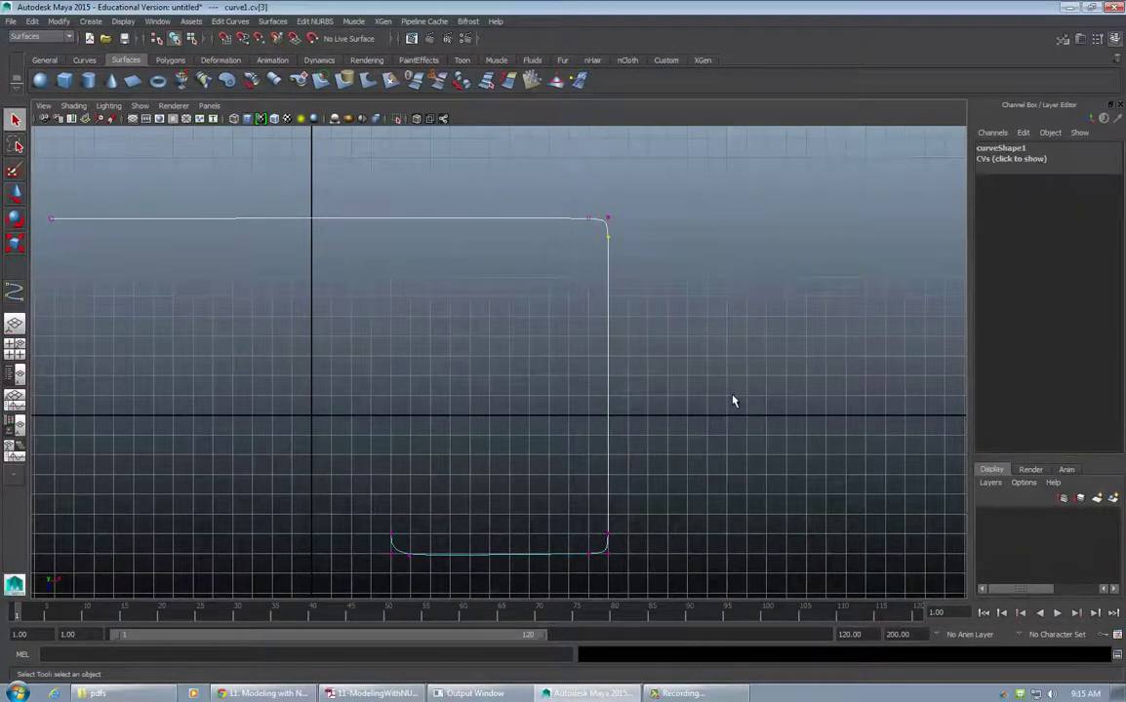
key(w)
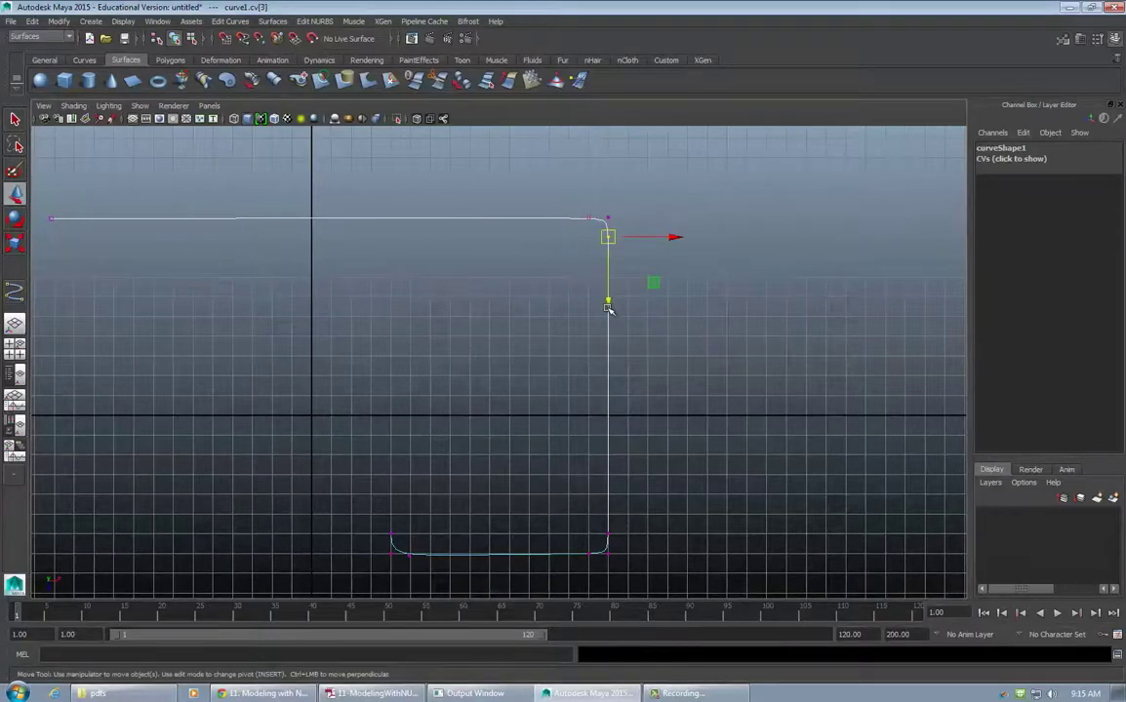
drag(608, 308, 605, 294)
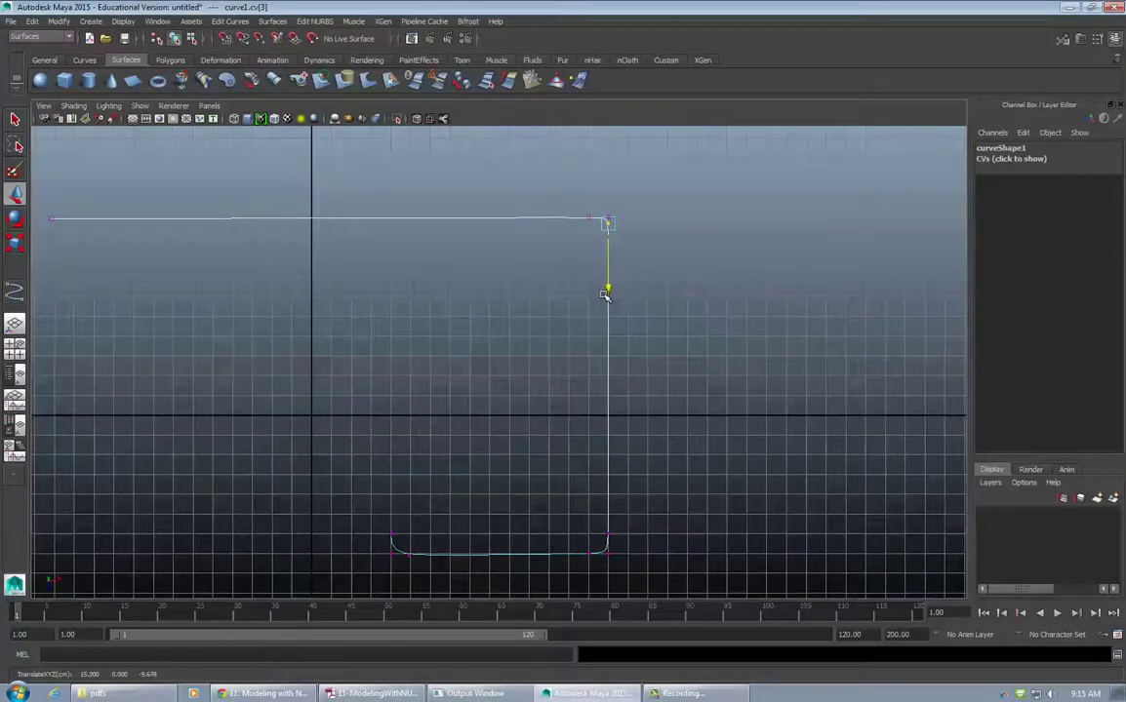
drag(559, 201, 595, 246)
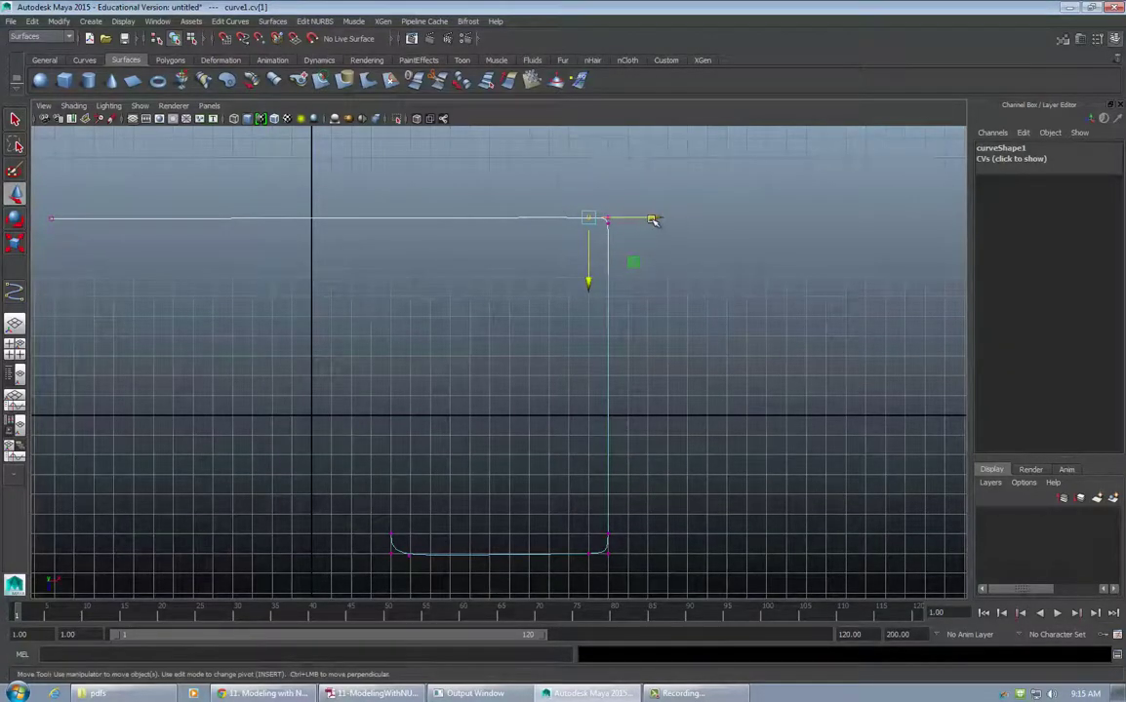
drag(652, 221, 665, 221)
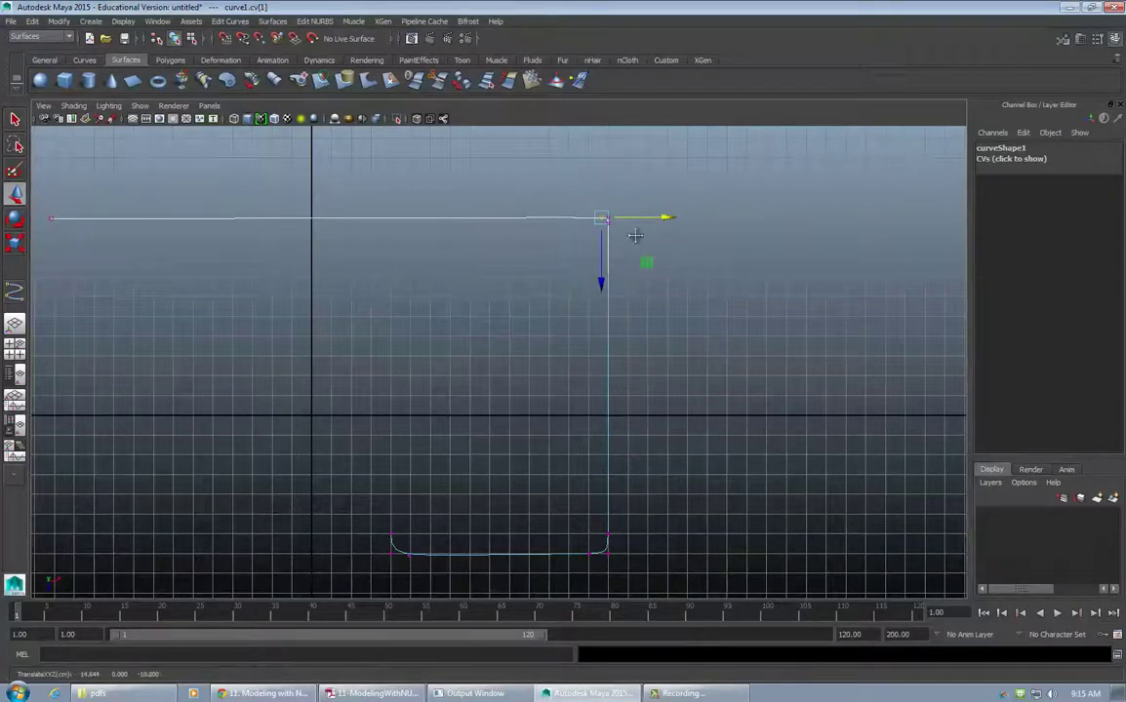
Fine-tune the upper corner by moving its neighbouring control vertices to about X 14.87 on the horizontal run and Z -9.74 on the vertical run
alt+middle_drag(635, 235, 634, 330)
alt+right_drag(652, 314, 786, 245)
alt+middle_drag(787, 246, 607, 315)
alt+right_drag(681, 300, 858, 244)
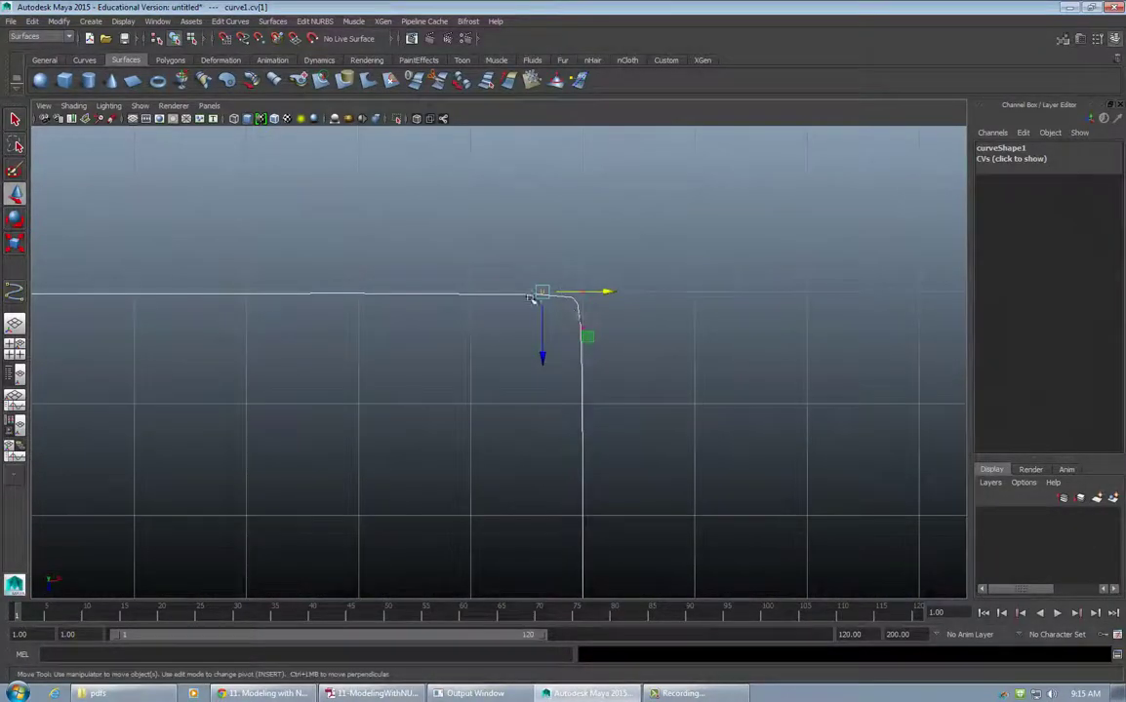
alt+right_drag(531, 298, 645, 263)
drag(615, 275, 642, 274)
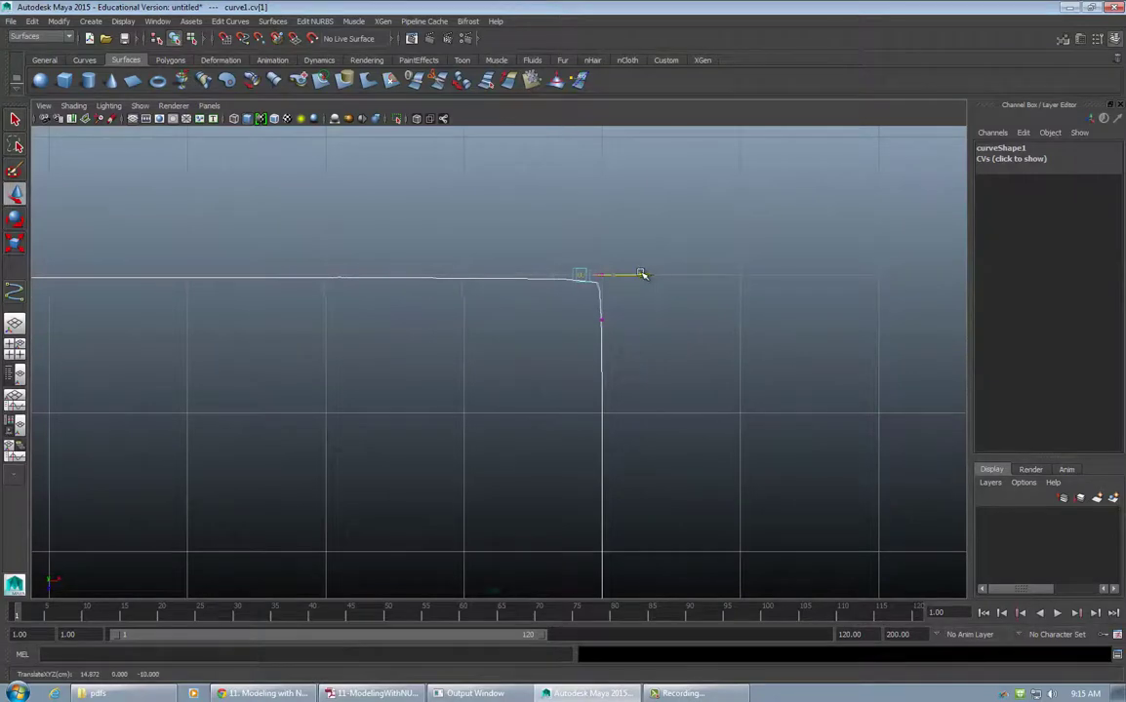
click(601, 304)
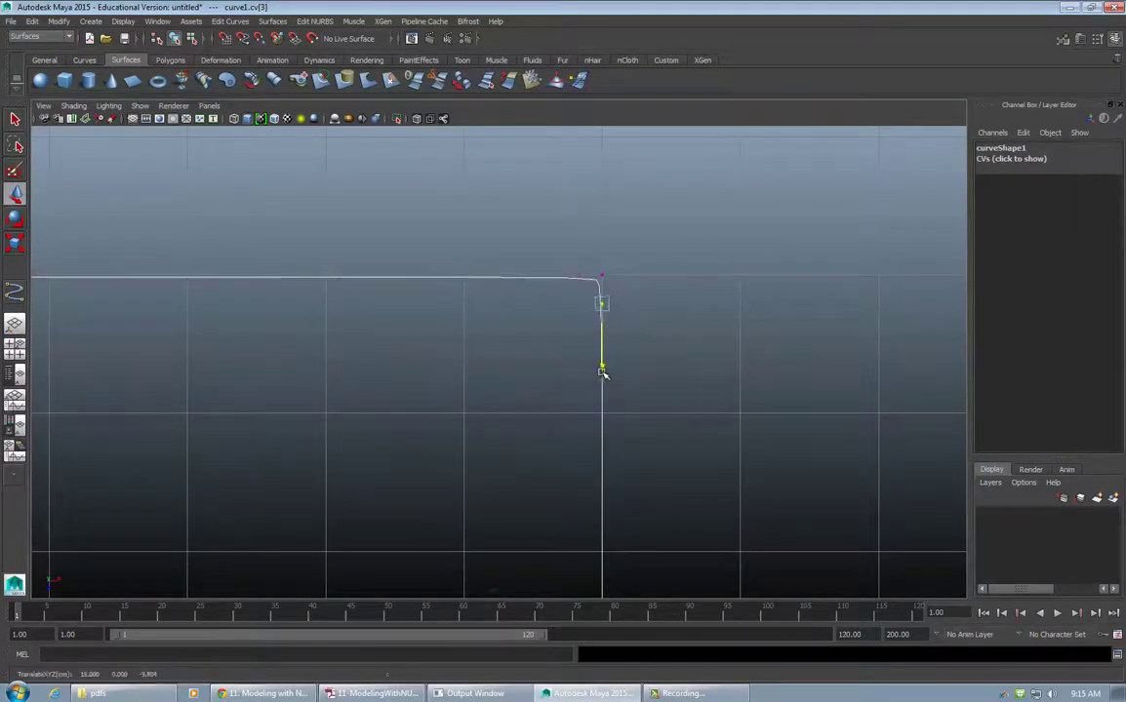
drag(601, 371, 602, 379)
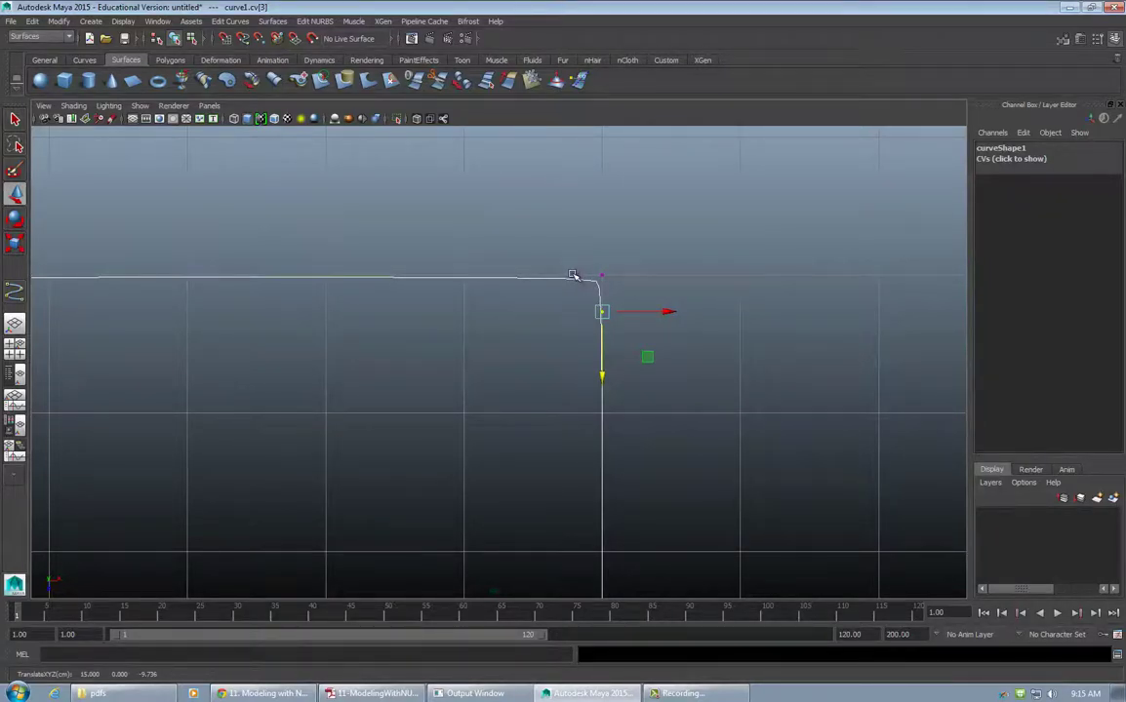
Tighten the curve's second corner by moving the vertex above it down and the vertex on the lower run to about X 14.5
scroll(447, 248, down, 5)
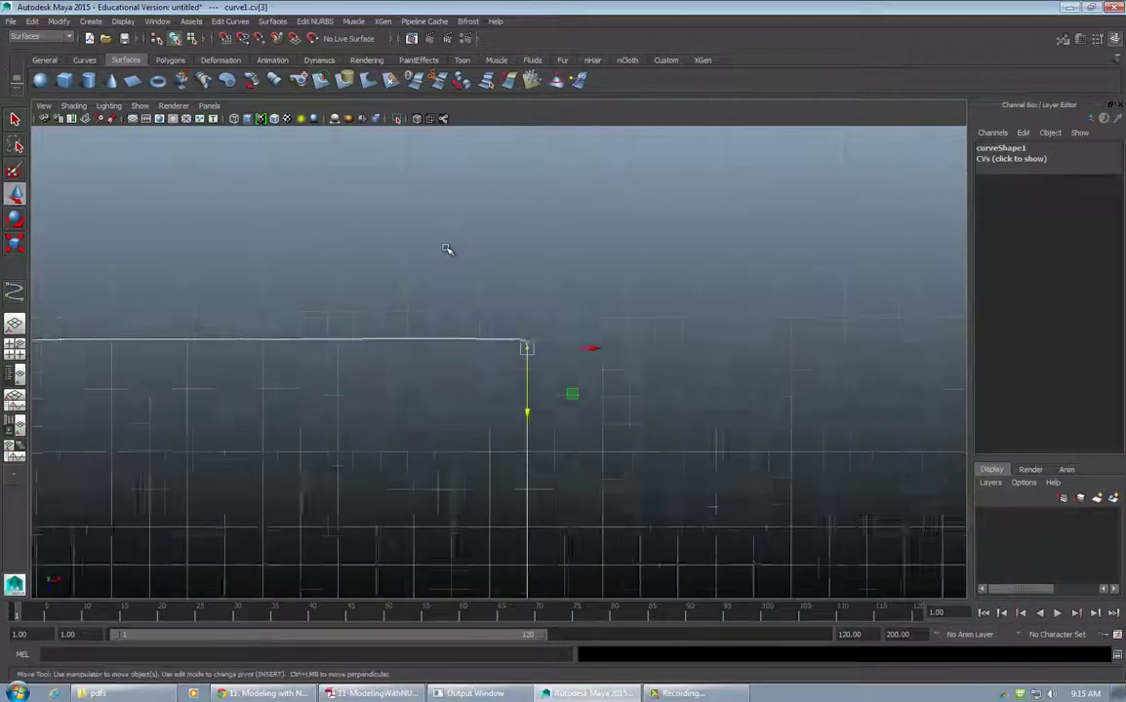
alt+middle_drag(498, 421, 524, 302)
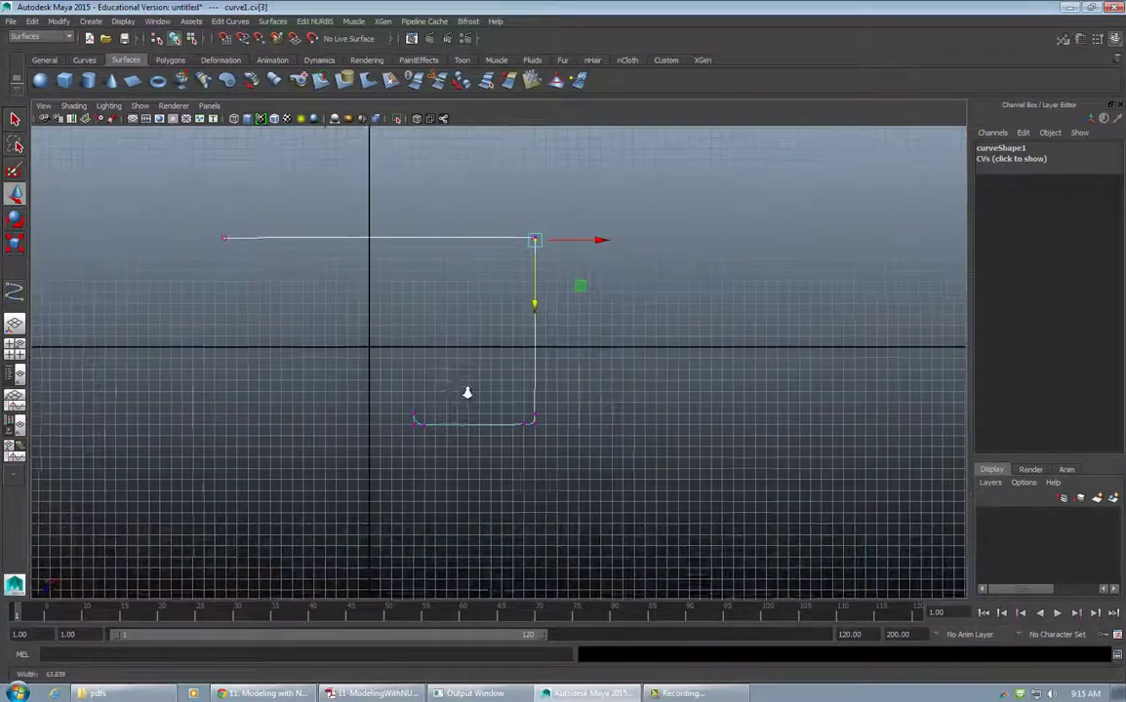
scroll(467, 392, up, 4)
alt+middle_drag(630, 474, 614, 518)
scroll(493, 306, up, 5)
drag(563, 456, 593, 482)
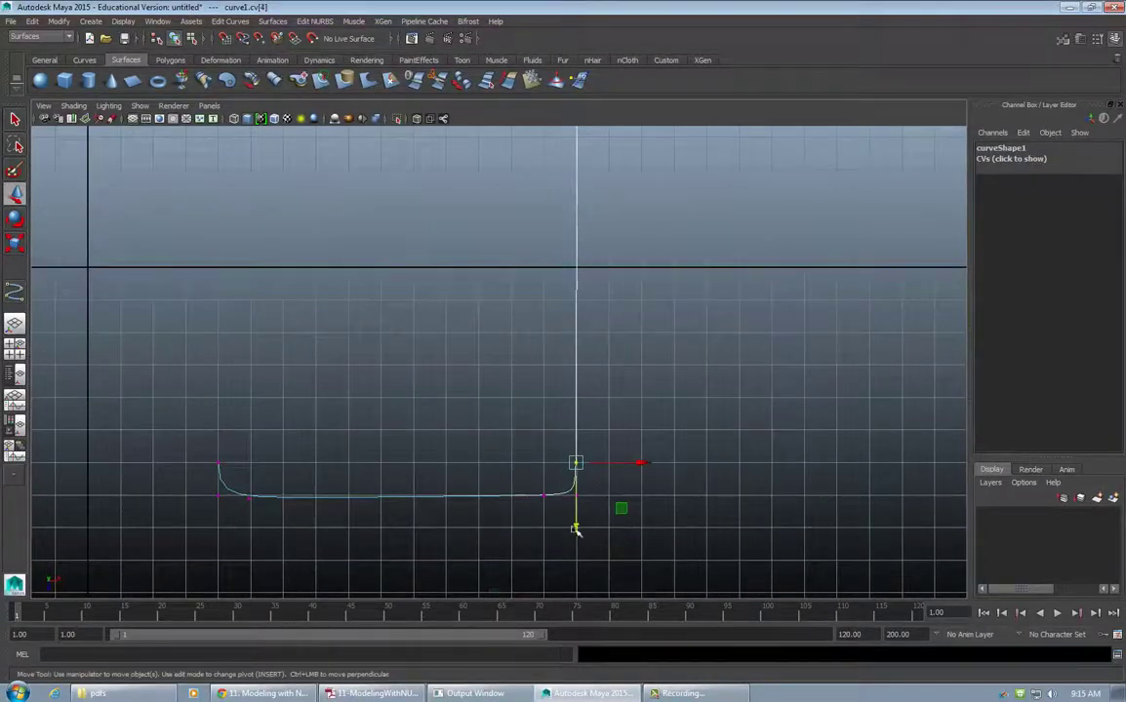
drag(576, 528, 580, 538)
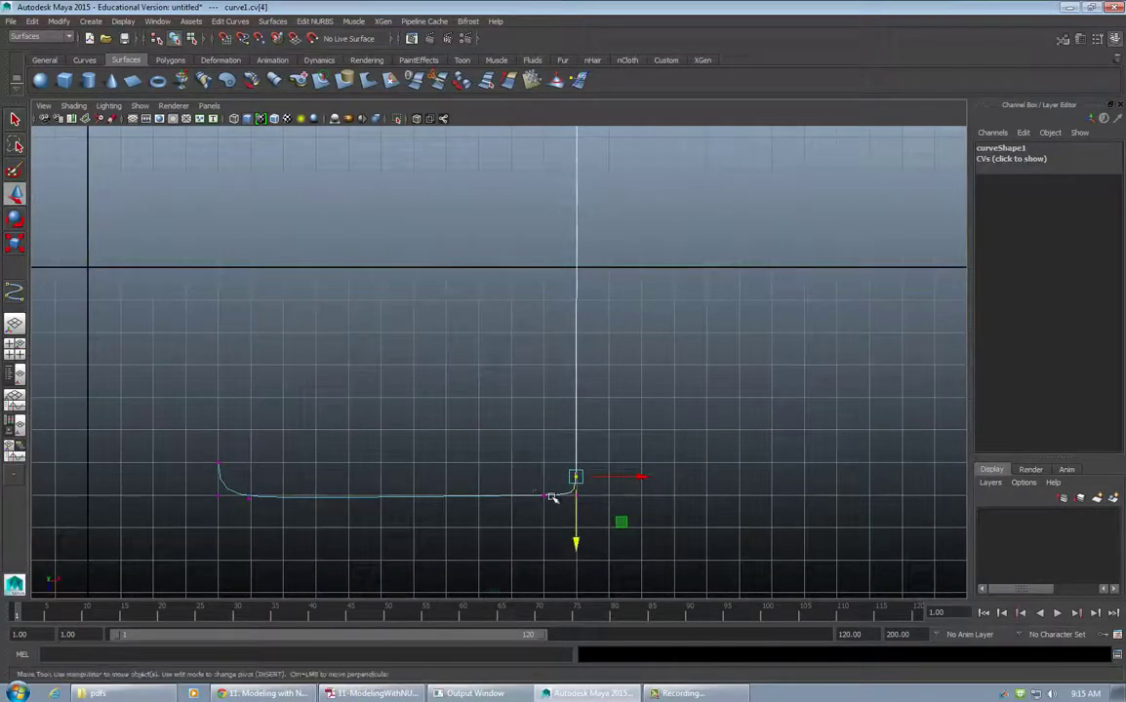
drag(486, 447, 626, 497)
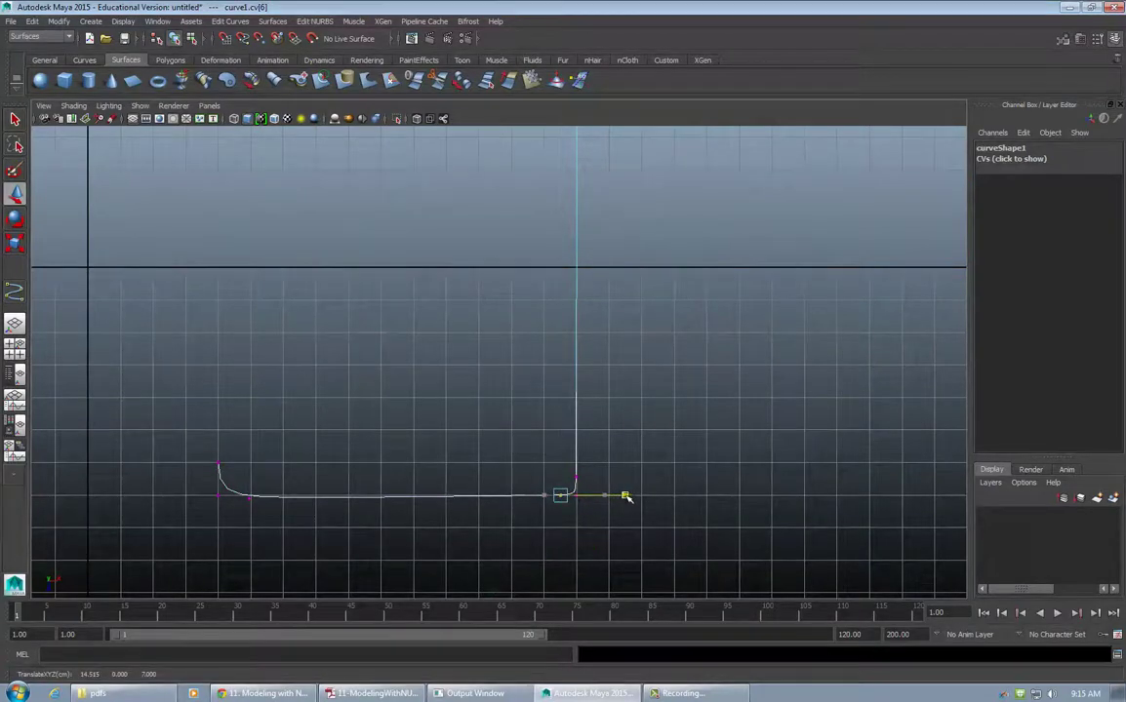
Examine the CV curve's sharpened corners up close in the top view and from an angle in the perspective view
click(726, 495)
alt+middle_drag(691, 355, 573, 287)
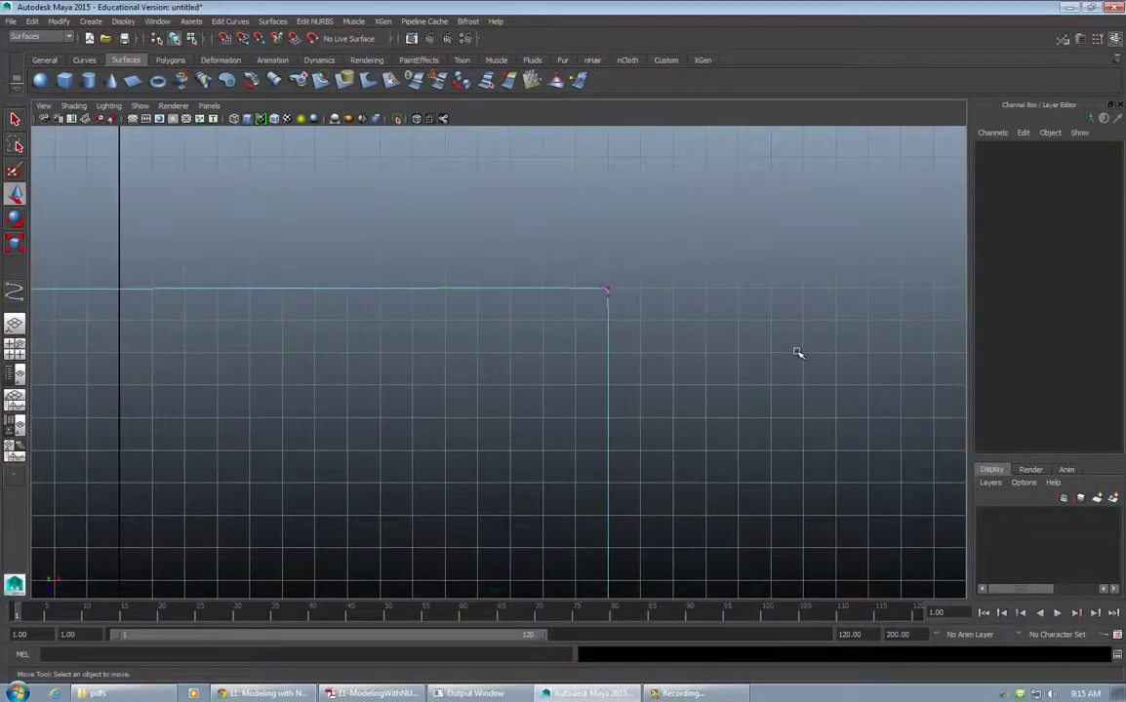
alt+drag(798, 352, 807, 384)
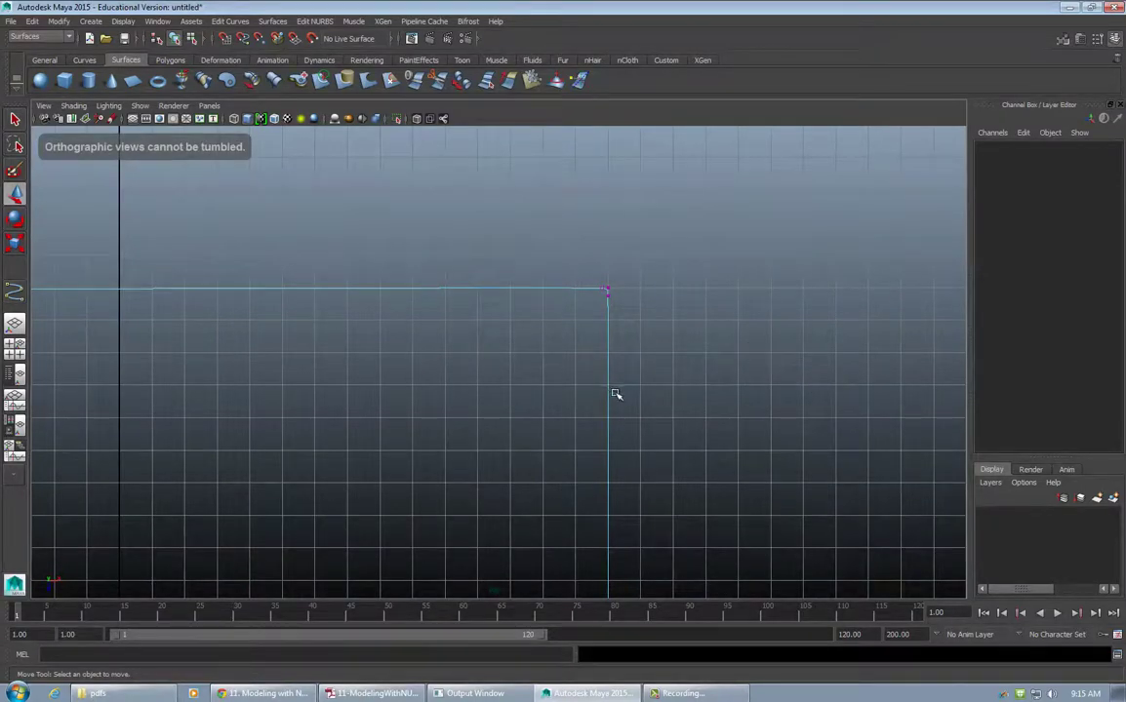
key(space)
key(space)
alt+drag(743, 292, 755, 284)
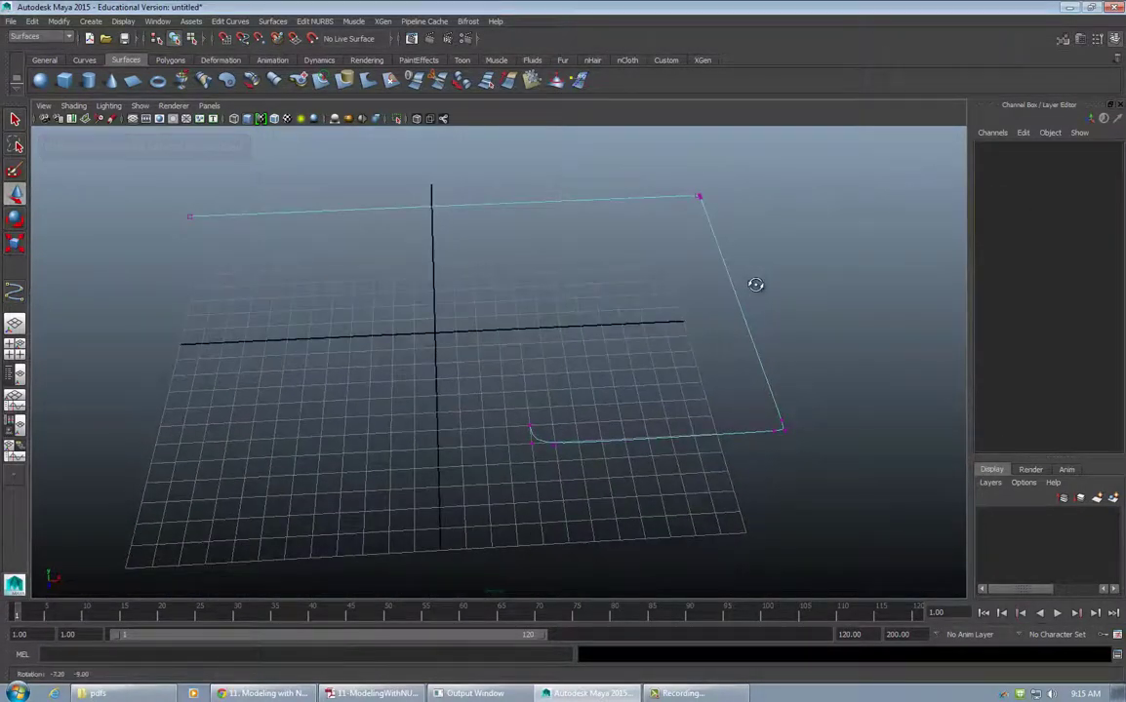
alt+drag(759, 327, 774, 305)
mouse_move(458, 334)
alt+middle_down()
mouse_move(564, 336)
mouse_move(477, 328)
alt+middle_up()
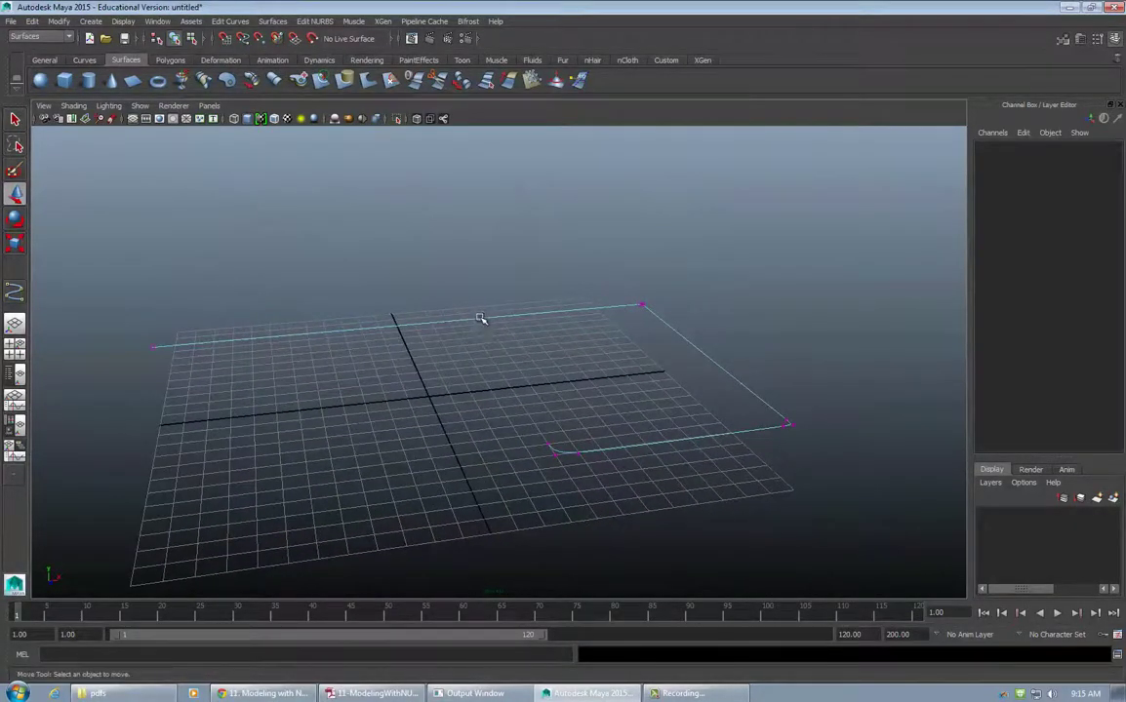
Return the CV curve to object mode and delete it
right_drag(504, 317, 551, 310)
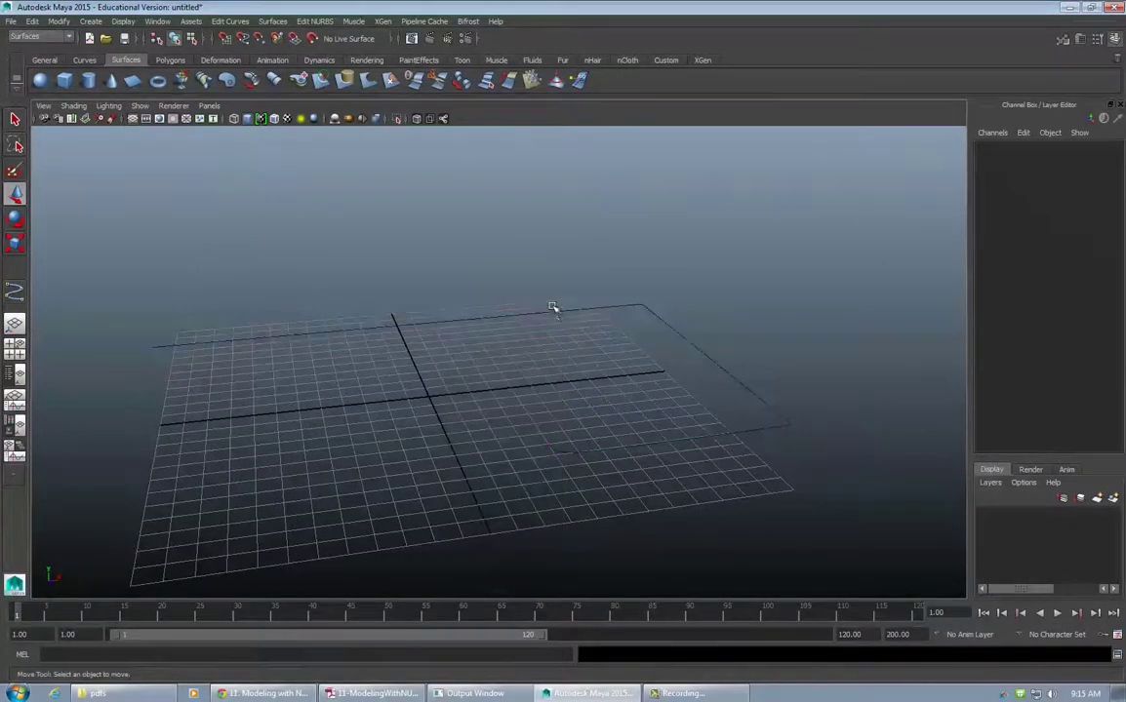
click(552, 313)
key(Delete)
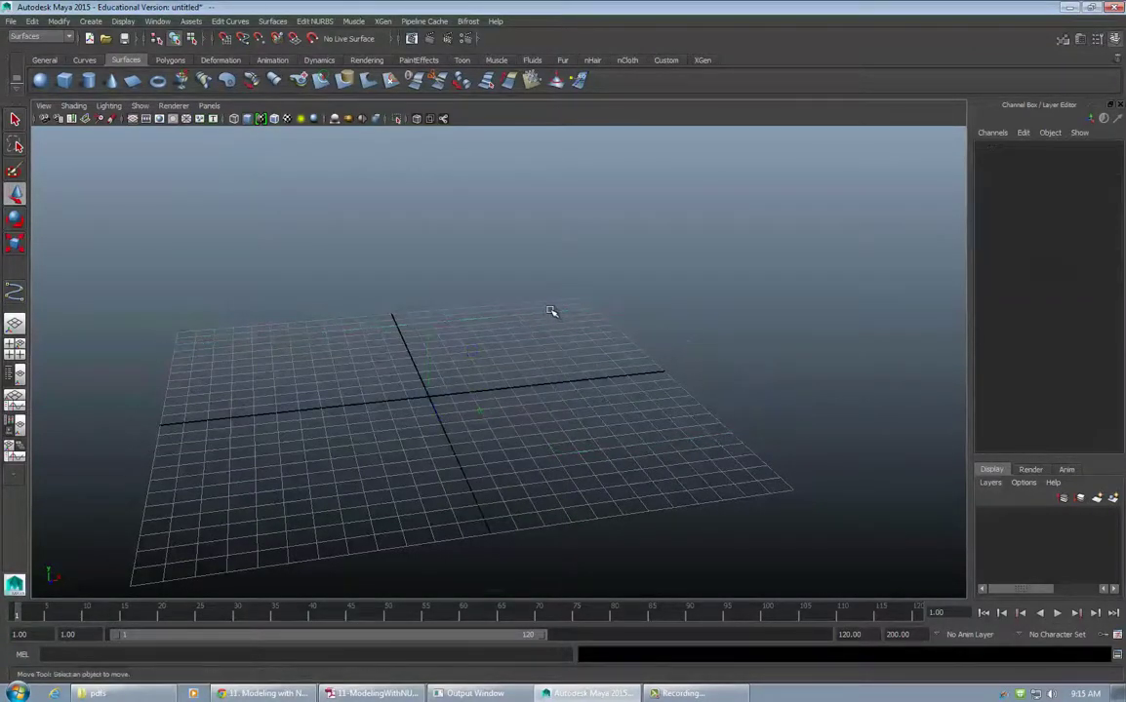
In the top view, draw an EP curve with a long horizontal run, closely spaced corner points and a vertical run down to the X axis
key(space)
key(space)
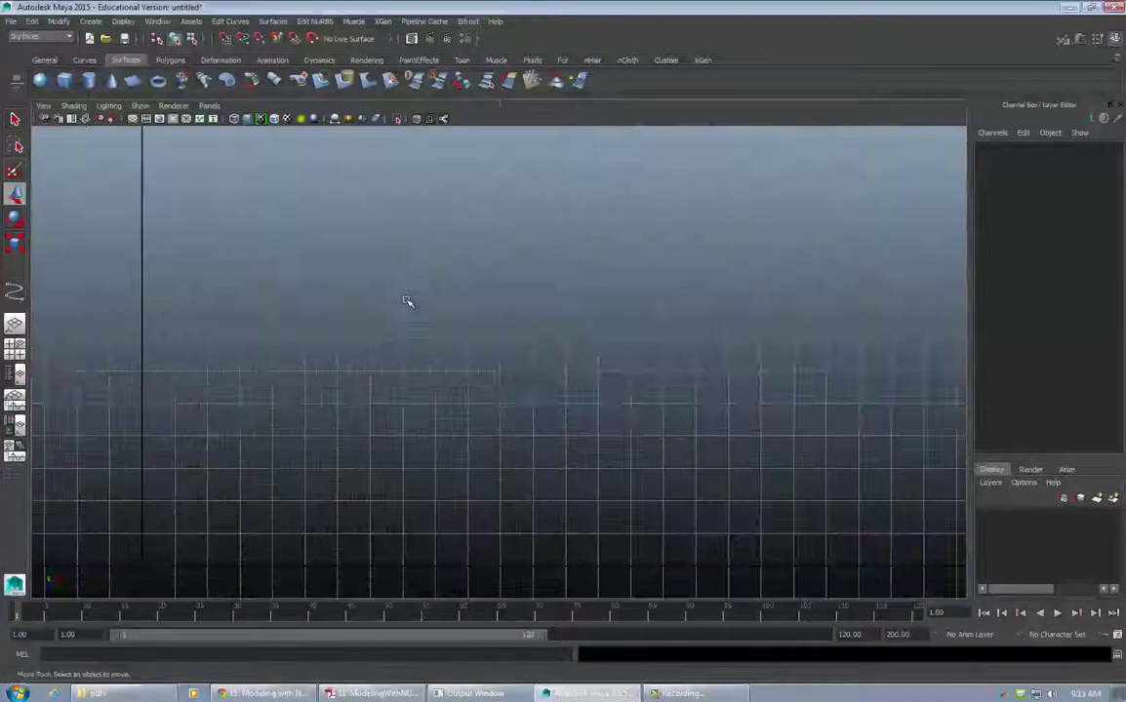
alt+middle_drag(410, 286, 510, 236)
alt+right_drag(510, 236, 263, 247)
alt+drag(262, 246, 301, 177)
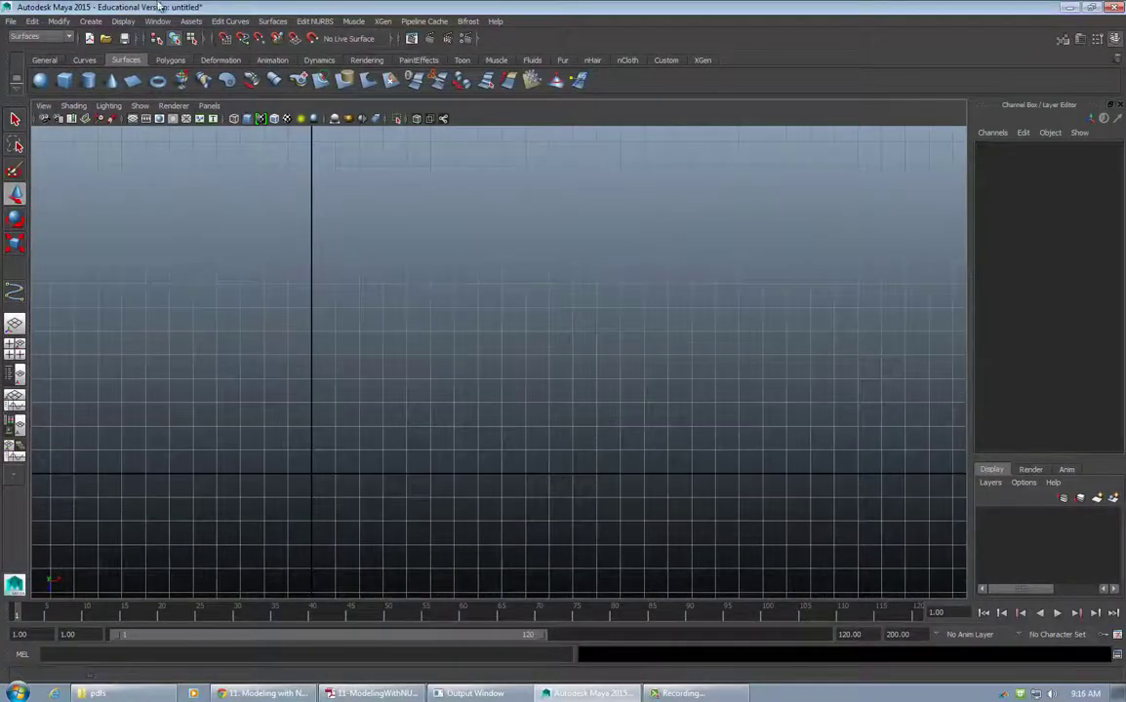
click(90, 20)
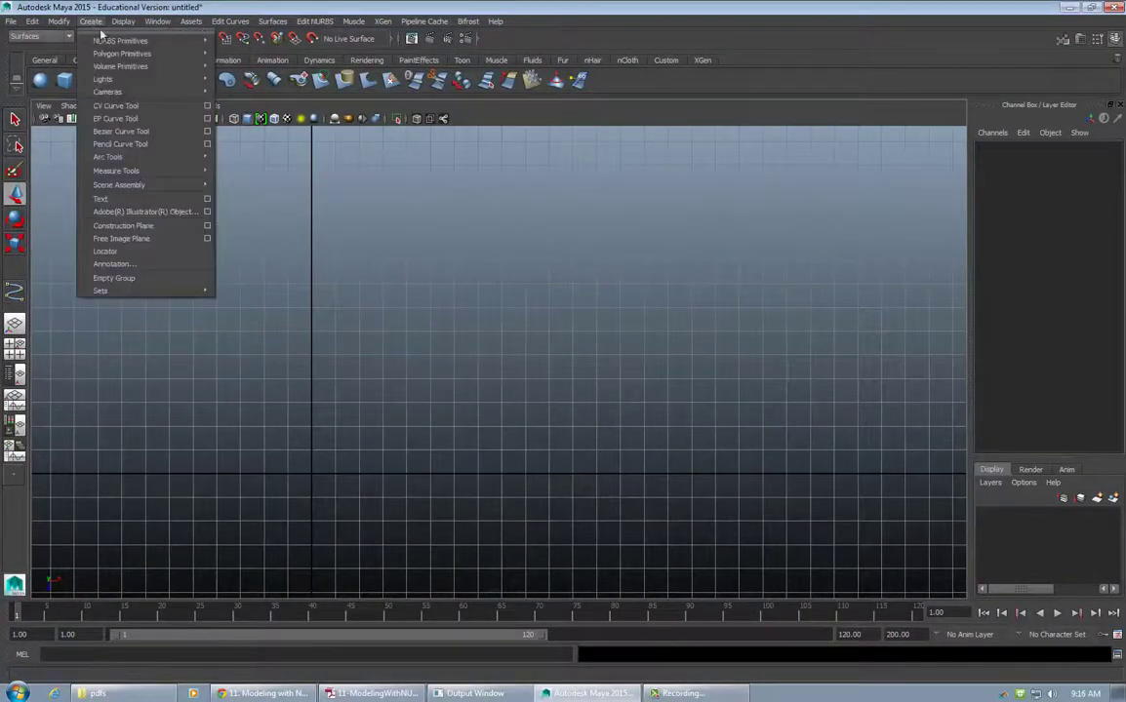
click(122, 119)
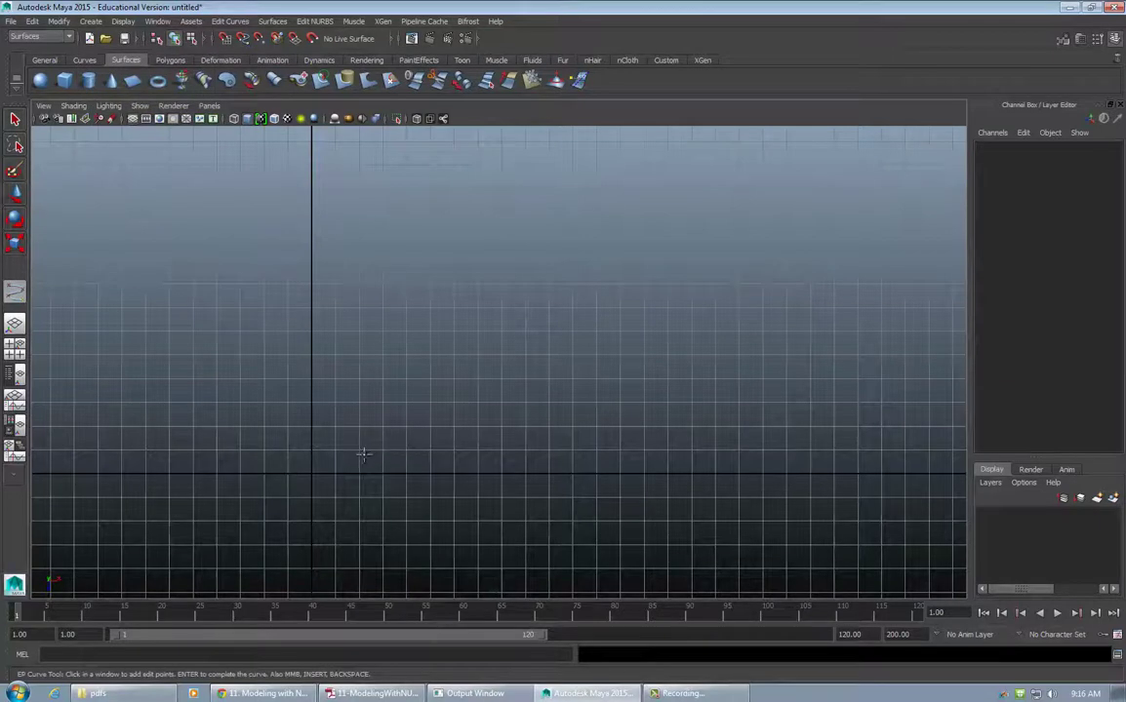
click(146, 189)
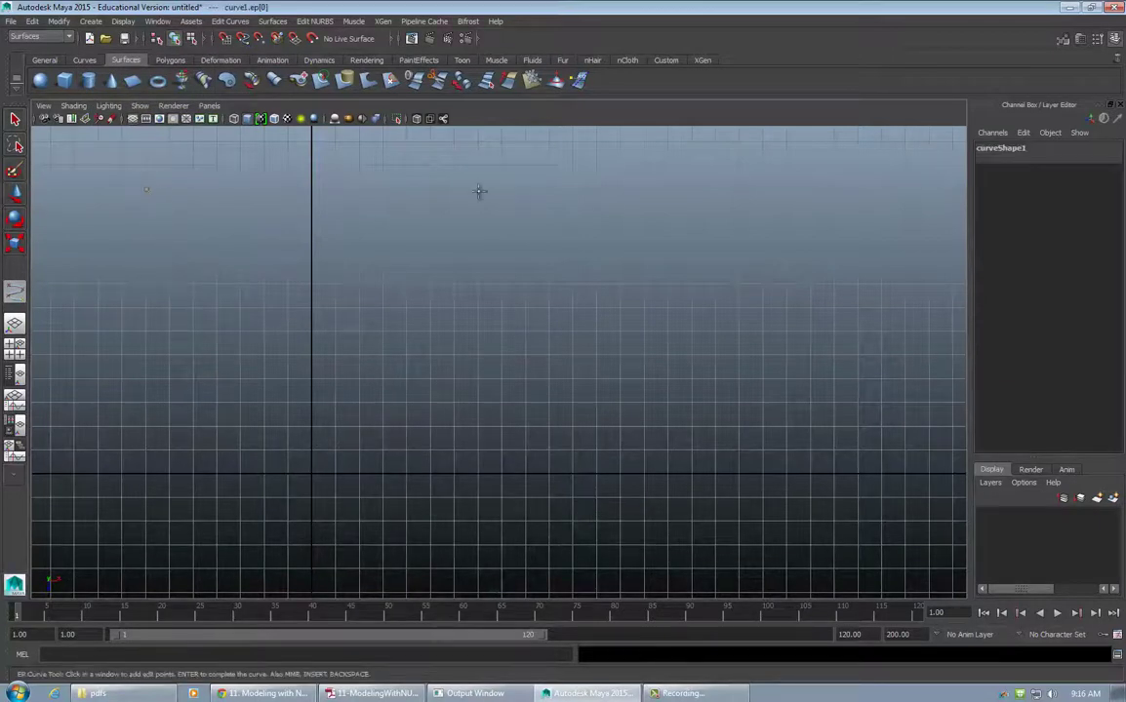
click(644, 188)
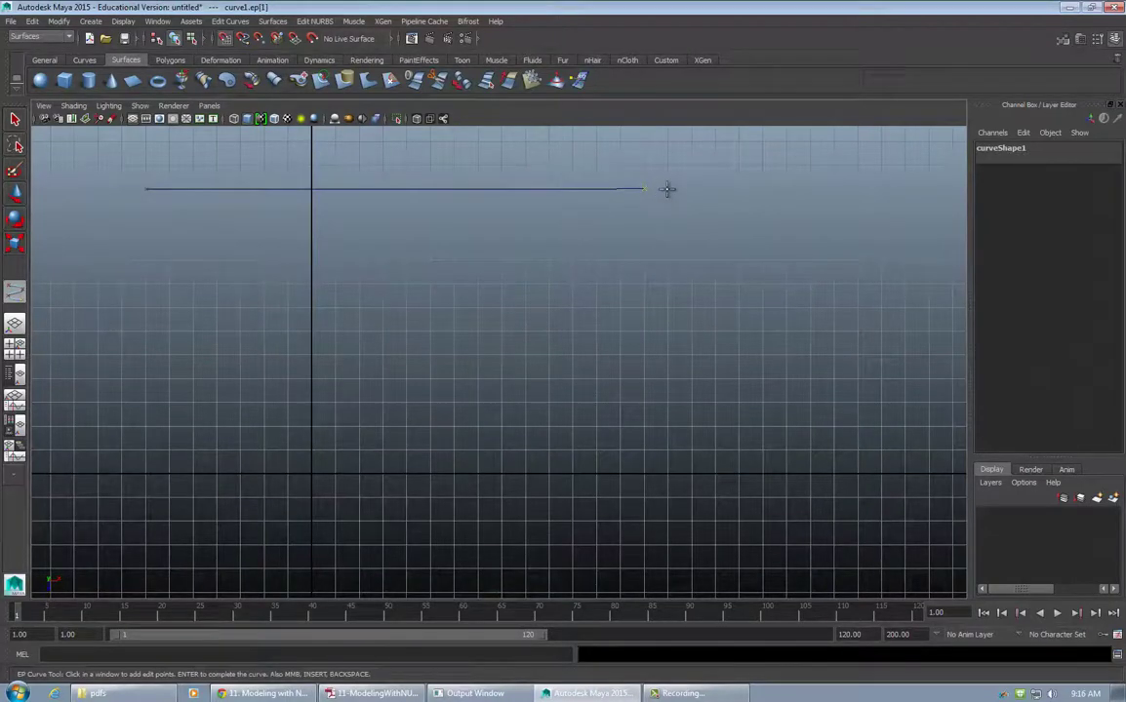
click(693, 189)
click(667, 209)
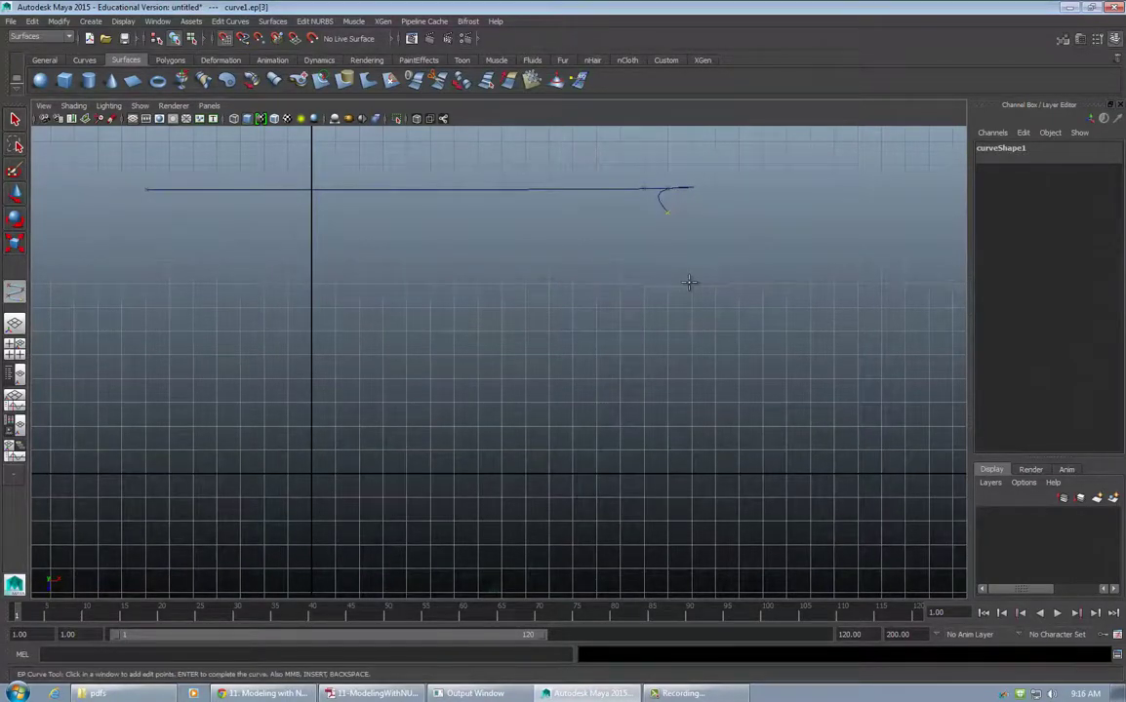
click(666, 473)
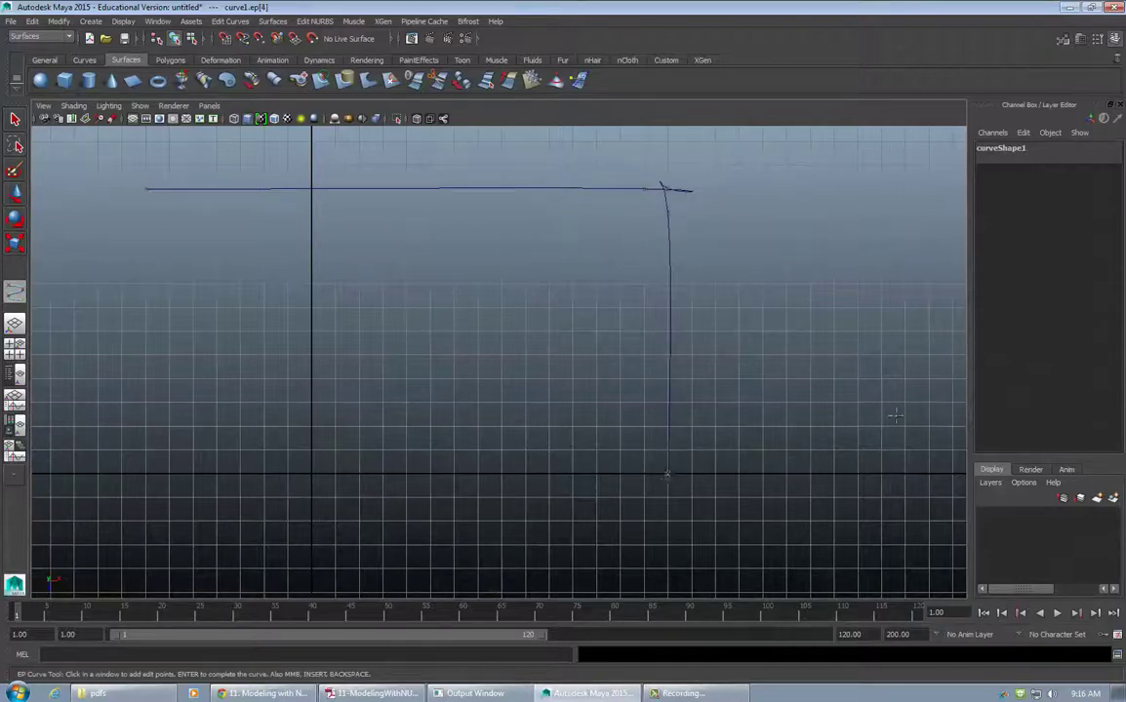
Finish the EP curve and show its control vertices
alt+middle_drag(695, 239, 686, 377)
alt+right_drag(685, 377, 794, 333)
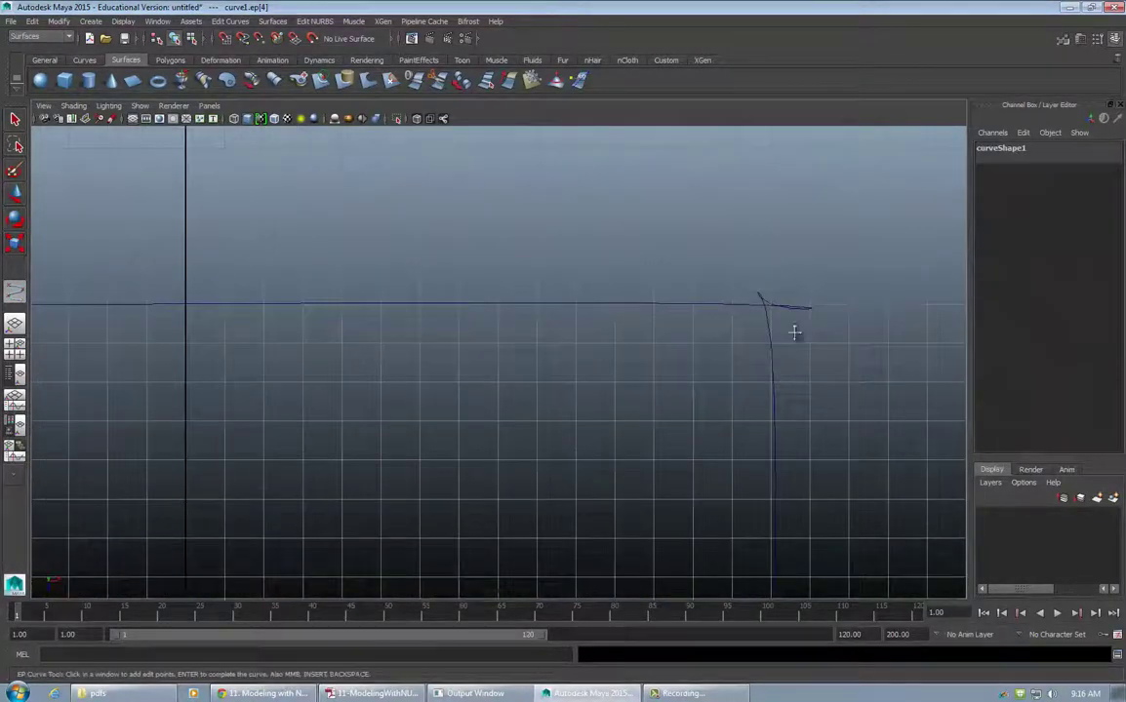
scroll(683, 314, down, 3)
key(Return)
right_click(675, 304)
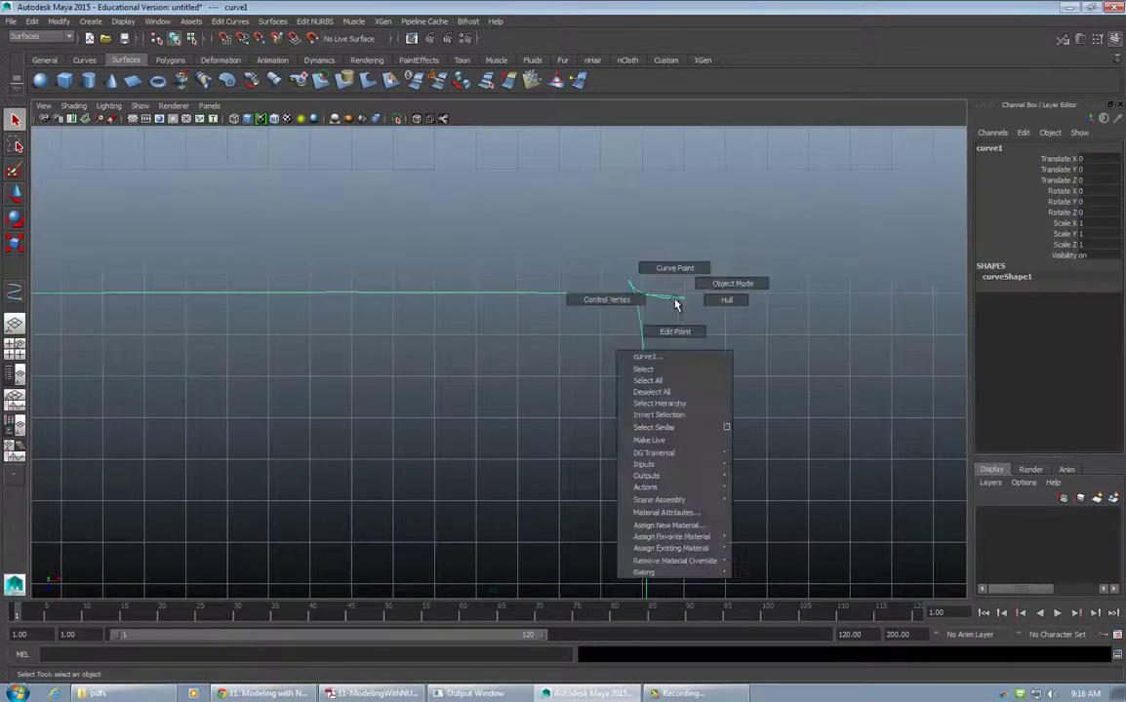
click(607, 300)
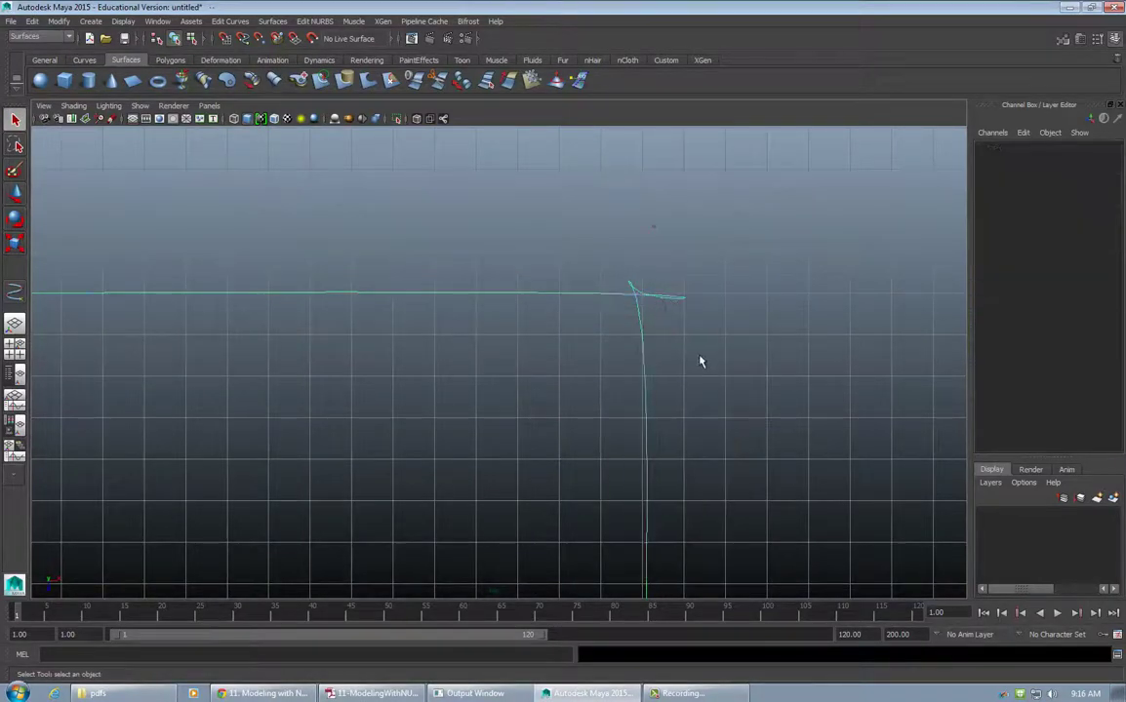
Move the vertex above the EP curve's corner outward to about X 18.7, and the outermost vertex inward to about X 17.2 and up
click(654, 229)
click(692, 241)
drag(623, 188, 819, 247)
key(w)
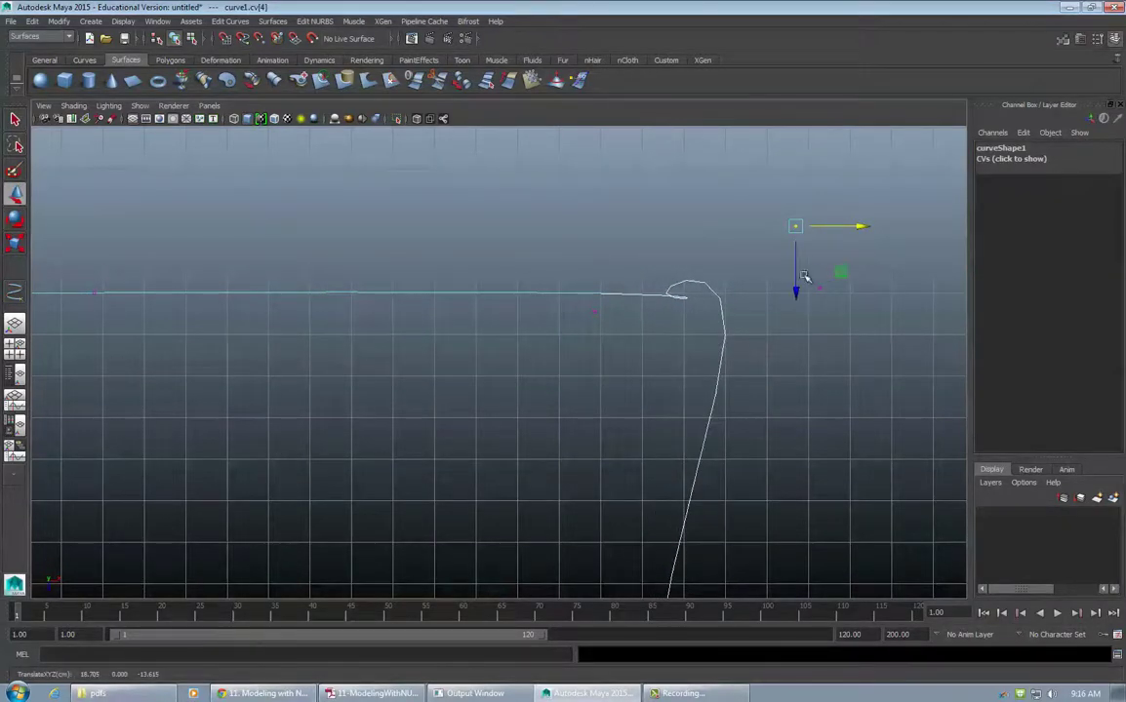
drag(803, 283, 768, 297)
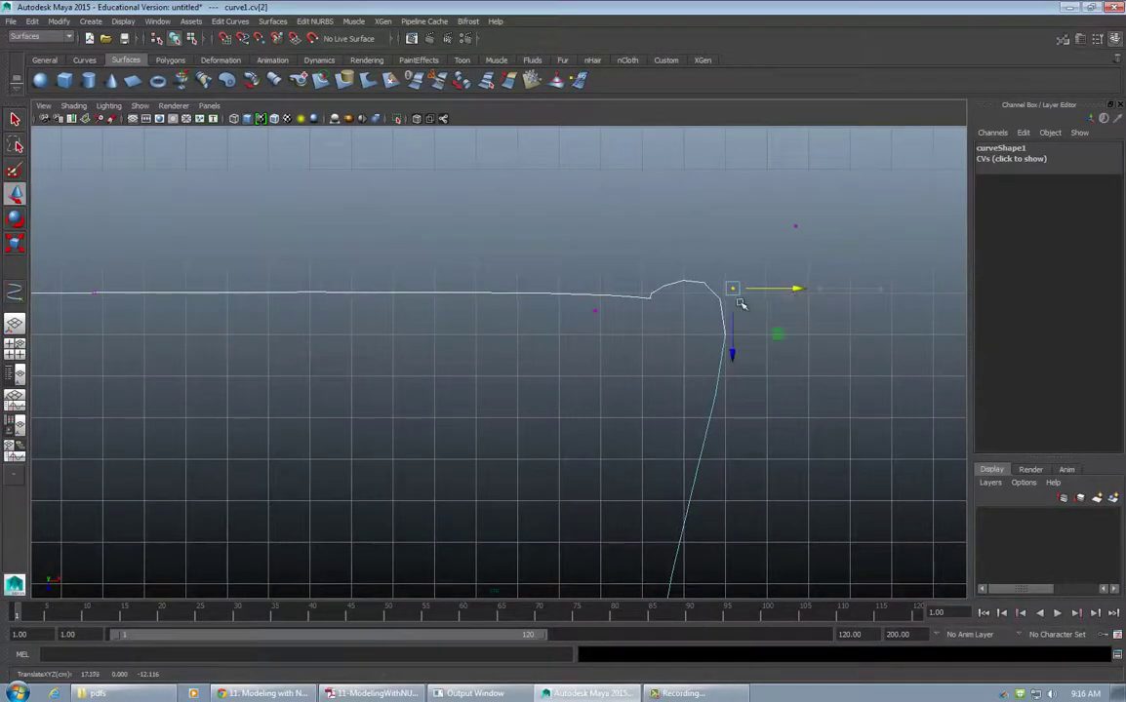
drag(730, 351, 720, 272)
Move the vertex inside the corner up and outward to about X 16.75 and Z -14.2
click(595, 311)
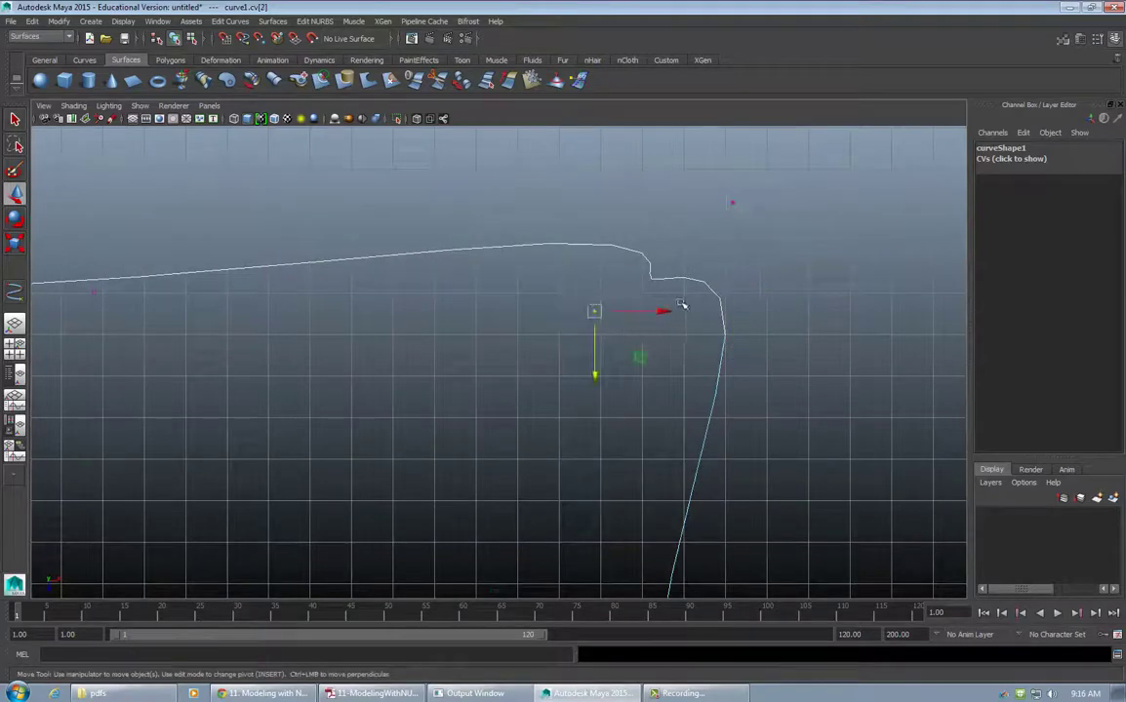
drag(661, 311, 703, 317)
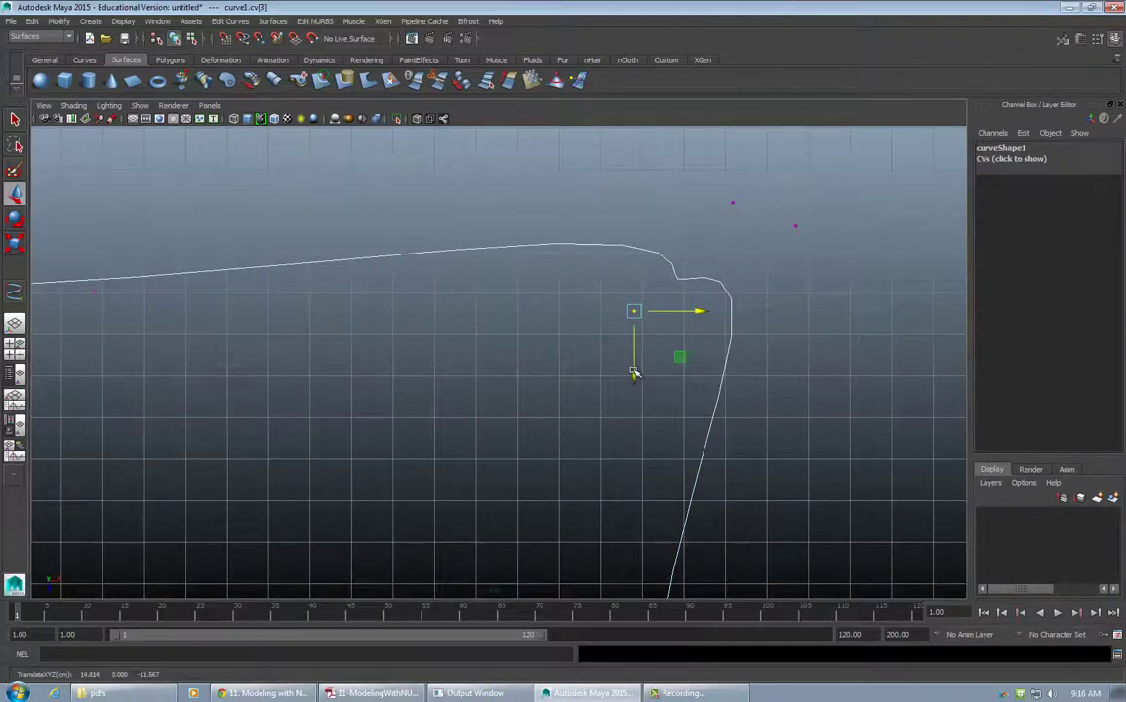
drag(633, 369, 645, 266)
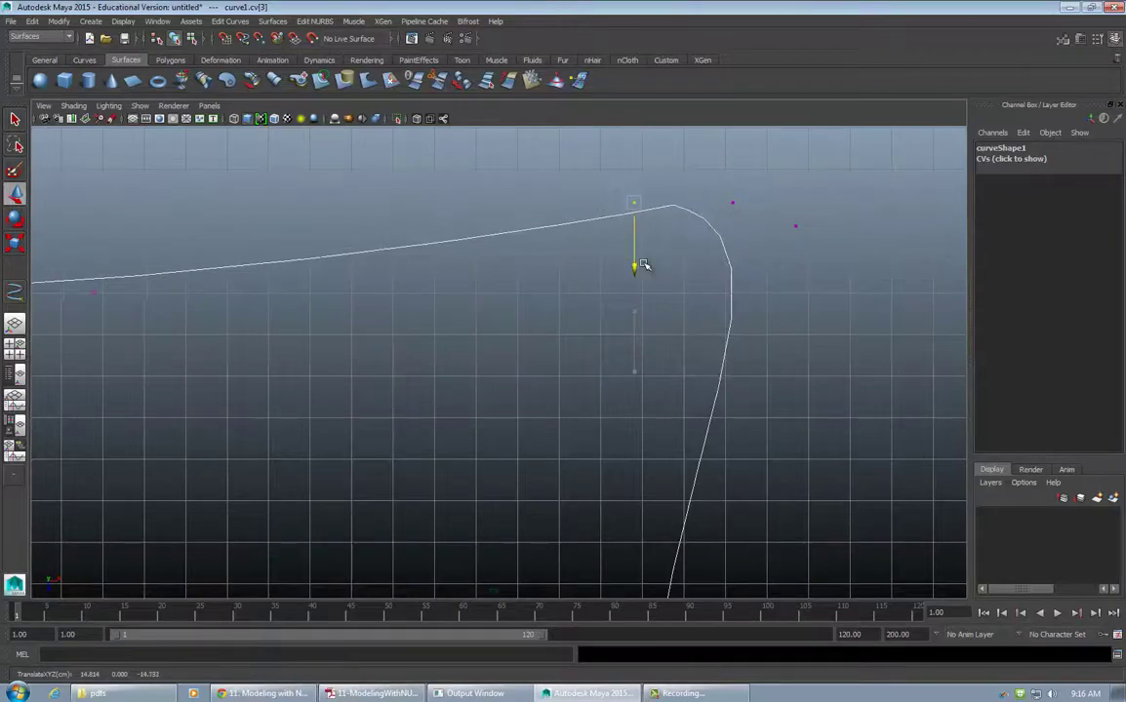
drag(706, 207, 788, 214)
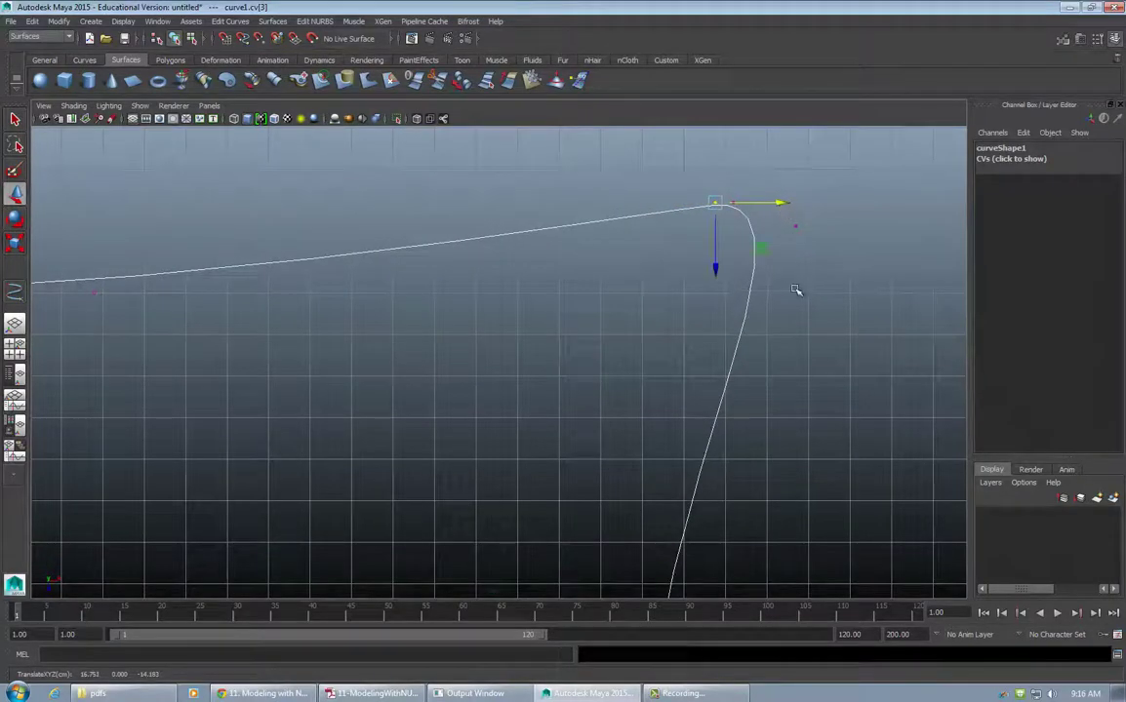
Select the two uppermost corner vertices and move them together slightly up and far back along the horizontal run
alt+middle_drag(802, 292, 789, 542)
alt+right_drag(862, 488, 332, 456)
alt+middle_drag(531, 472, 537, 264)
alt+drag(537, 264, 528, 371)
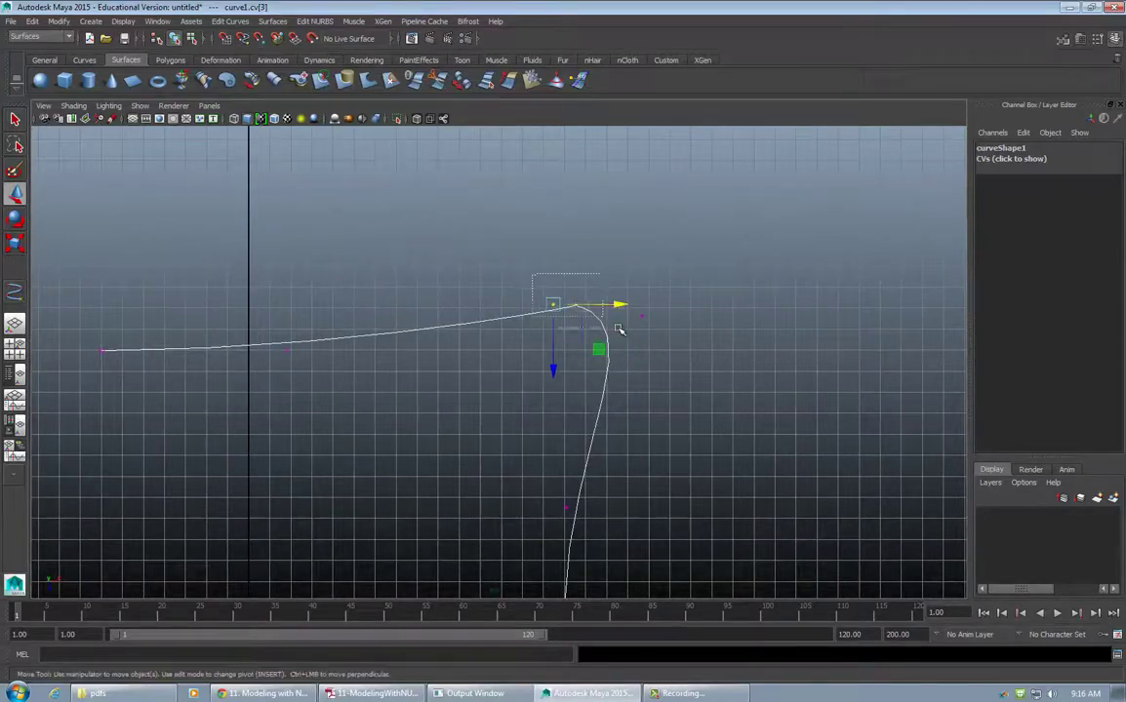
drag(619, 306, 668, 354)
scroll(666, 332, up, 6)
alt+middle_drag(649, 341, 541, 560)
alt+right_drag(551, 536, 297, 463)
alt+middle_drag(561, 447, 552, 333)
alt+drag(552, 335, 605, 381)
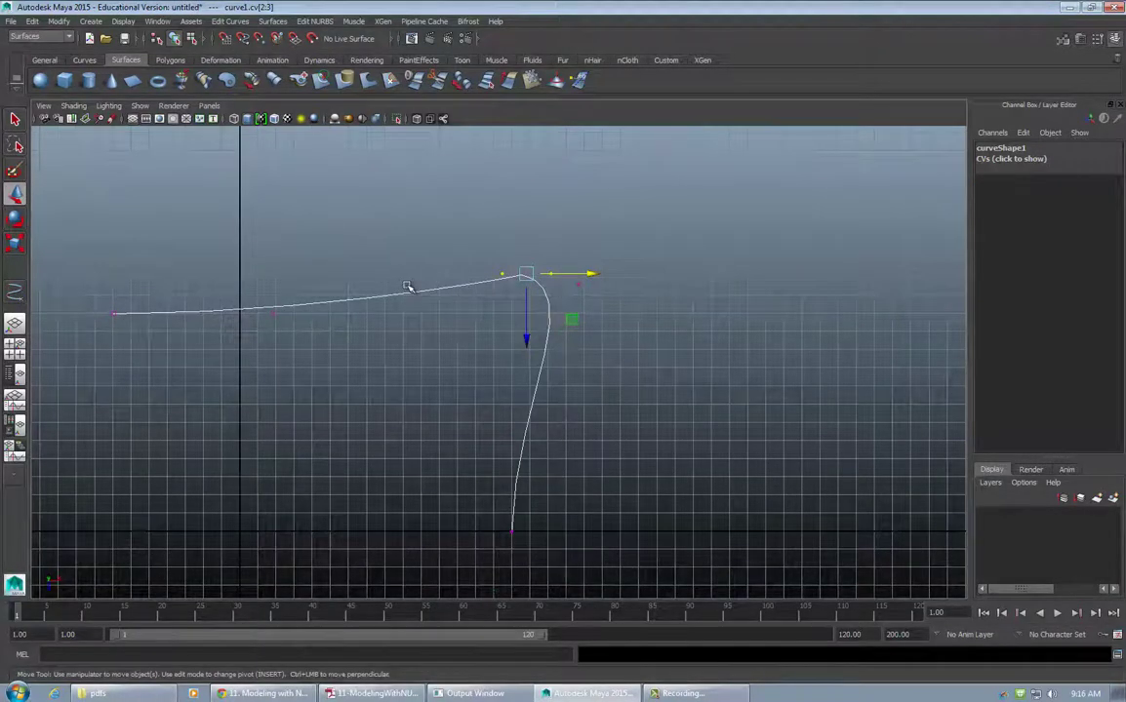
alt+middle_drag(410, 287, 605, 244)
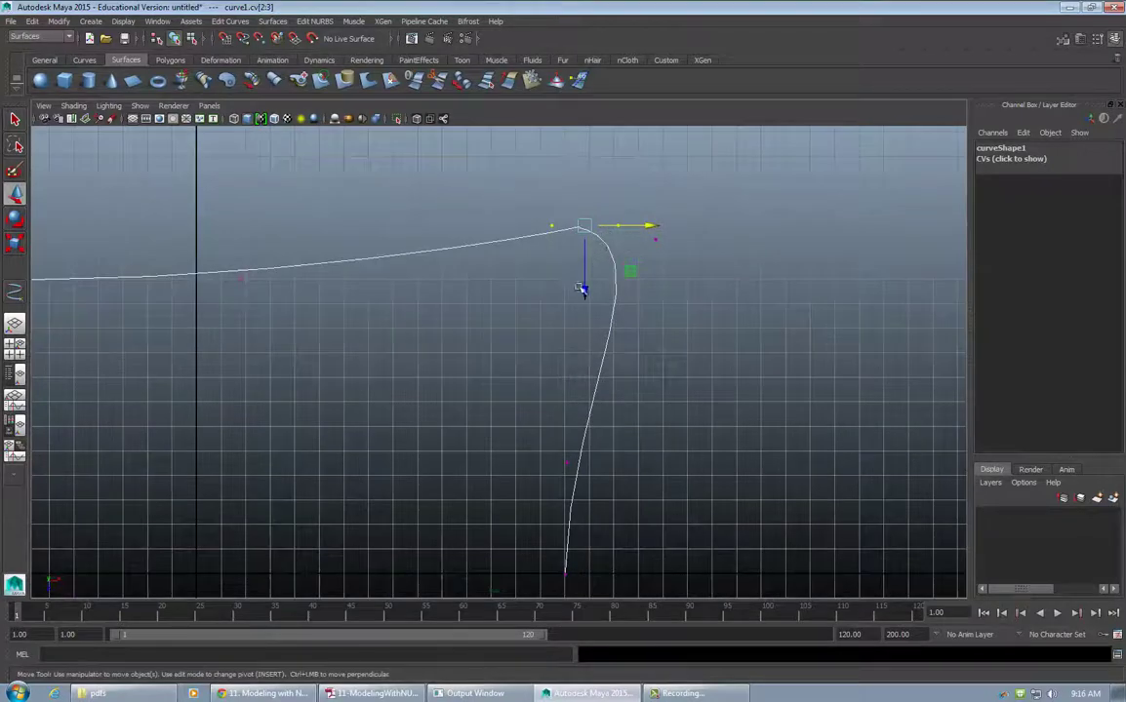
drag(588, 291, 585, 269)
drag(636, 205, 450, 243)
click(362, 205)
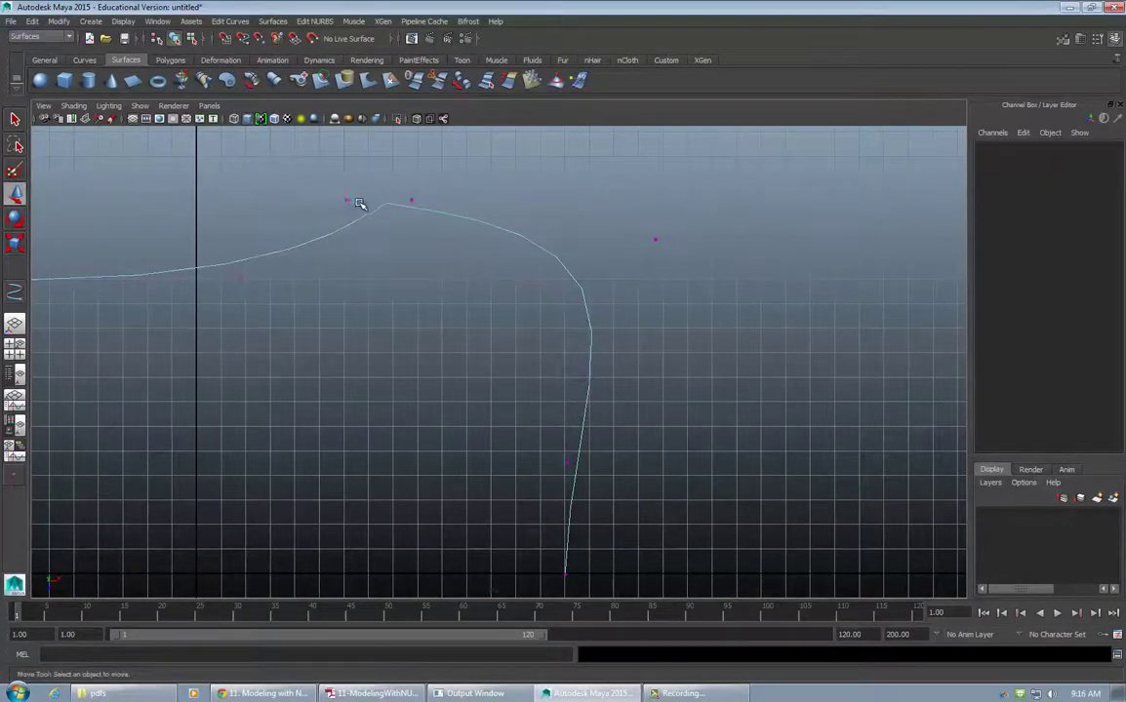
Move the two uppermost vertices one at a time back along X toward the corner
drag(398, 193, 346, 222)
drag(419, 201, 668, 221)
drag(203, 166, 255, 248)
drag(317, 200, 595, 199)
Tighten the corner by aligning the outer vertex at about X 16.1, lowering both top vertices to about Z -14.4 and sliding the inner one closer
click(655, 238)
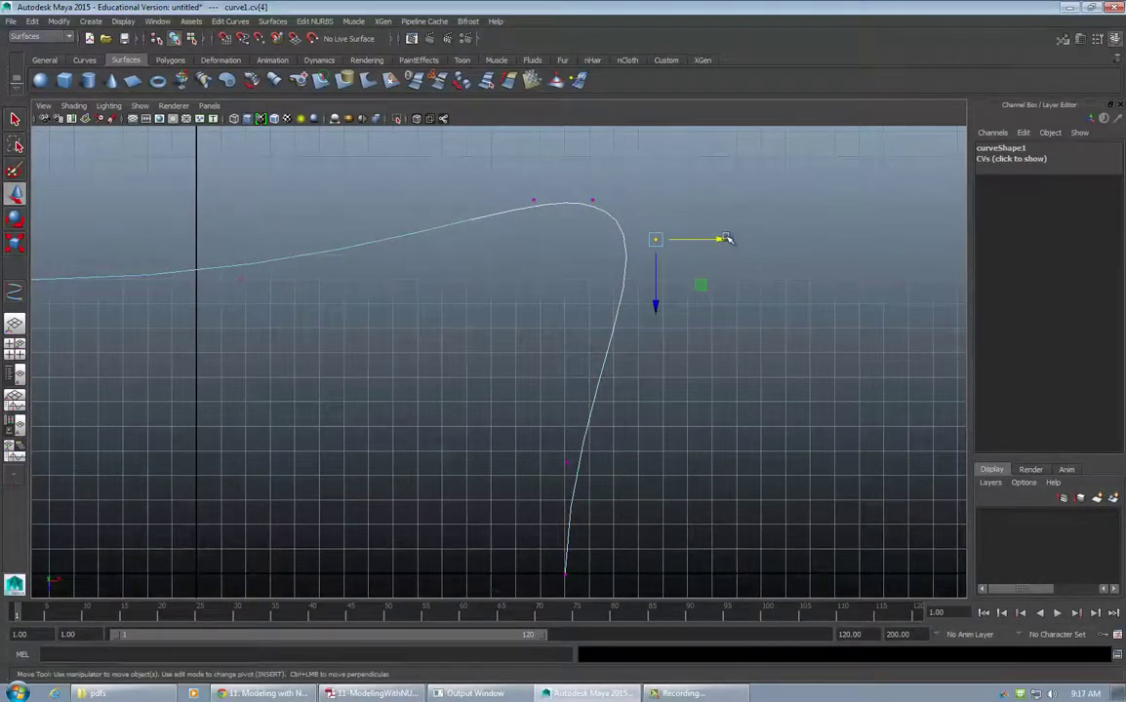
drag(725, 240, 671, 242)
click(592, 199)
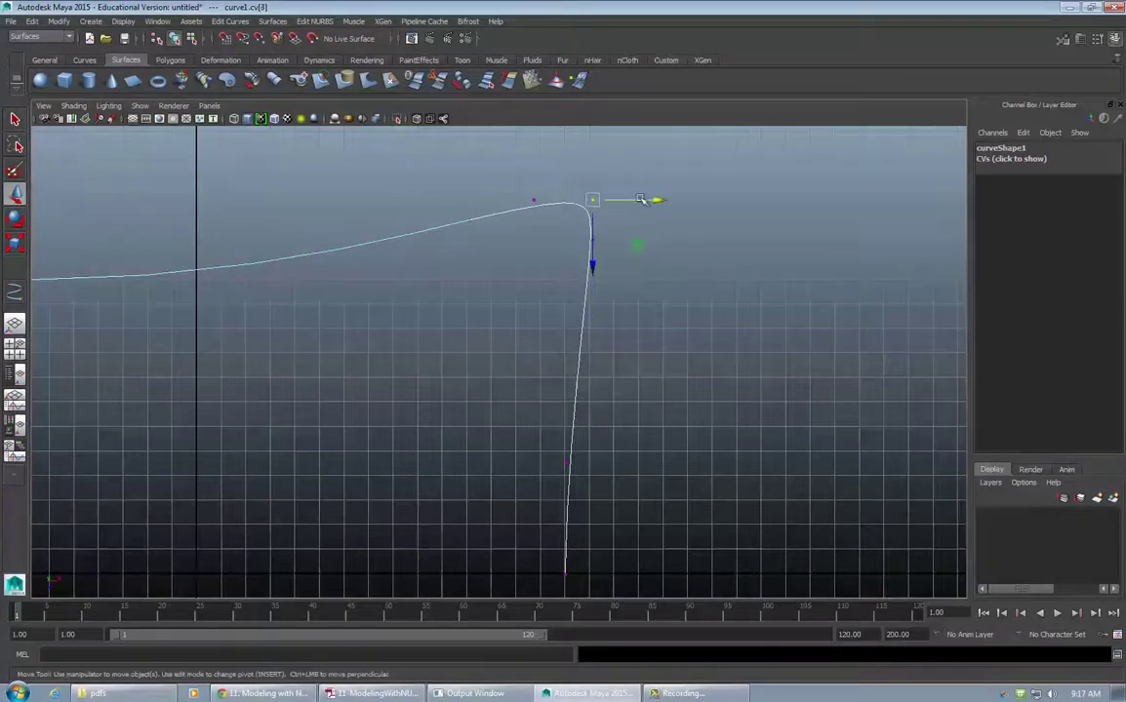
drag(590, 263, 592, 285)
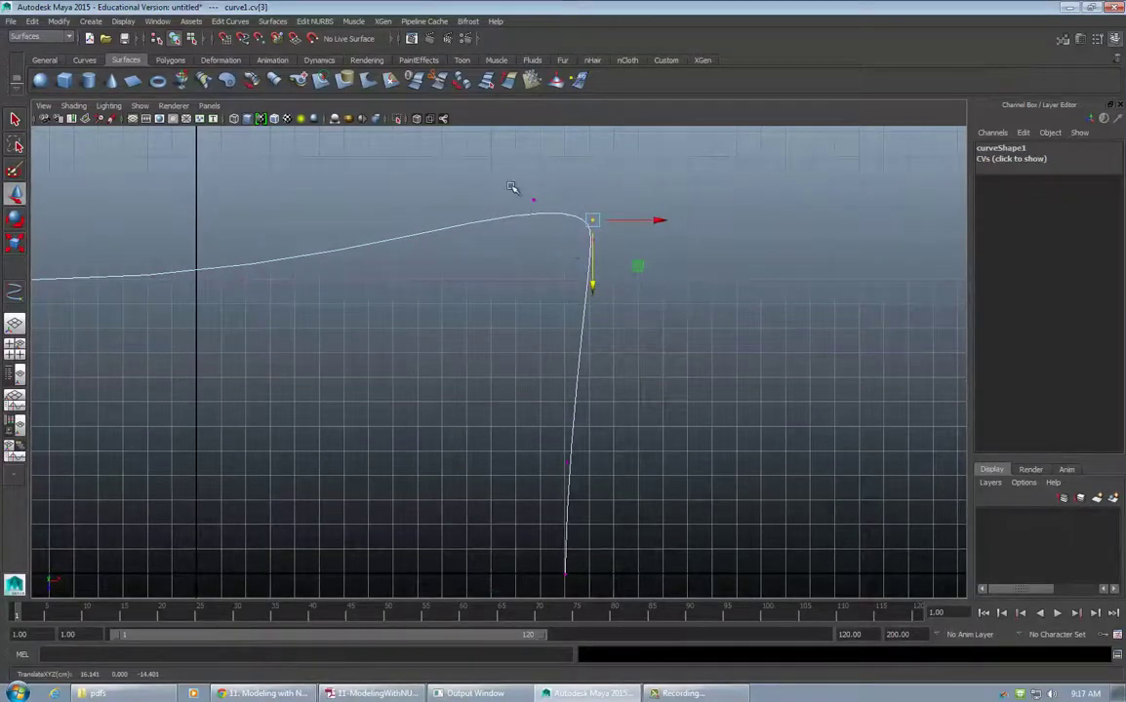
drag(513, 187, 533, 285)
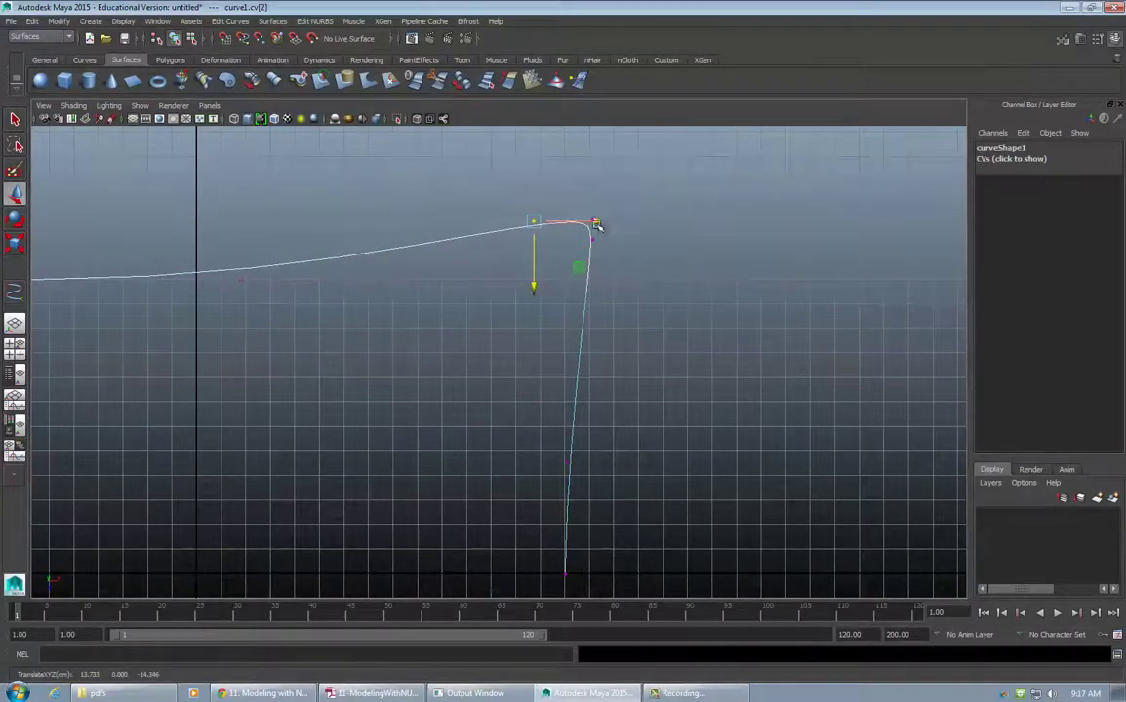
drag(597, 224, 625, 220)
click(673, 376)
scroll(678, 390, down, 5)
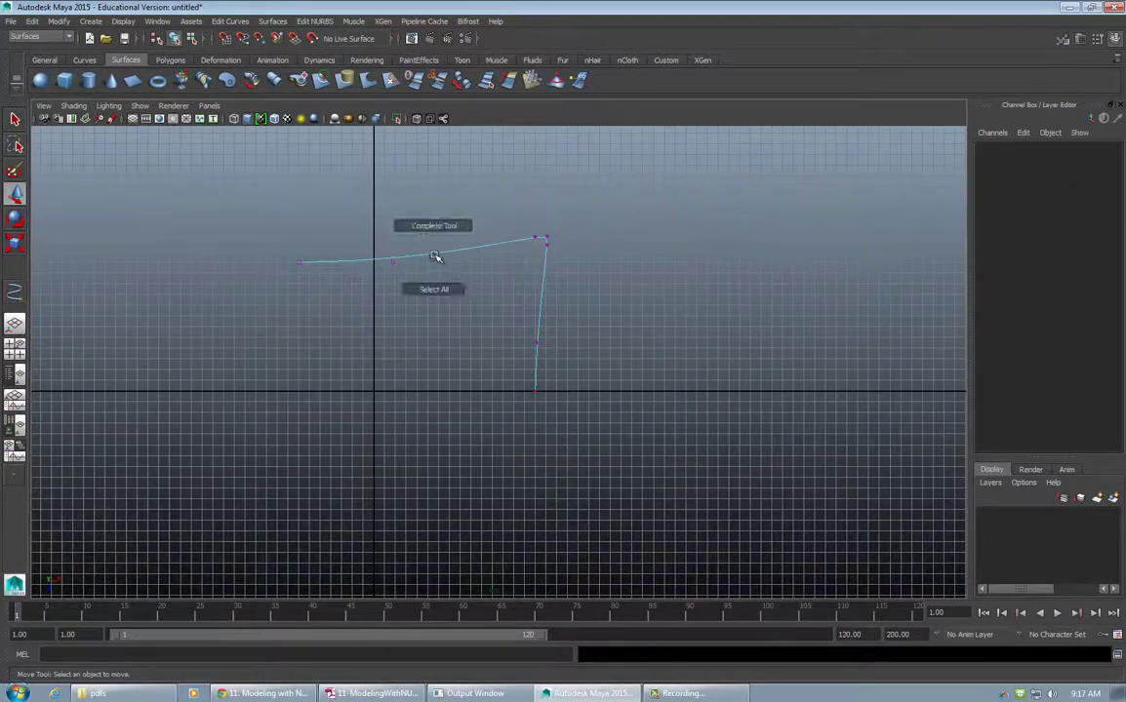
Return the EP curve to object mode and delete it
right_drag(448, 251, 489, 240)
click(489, 241)
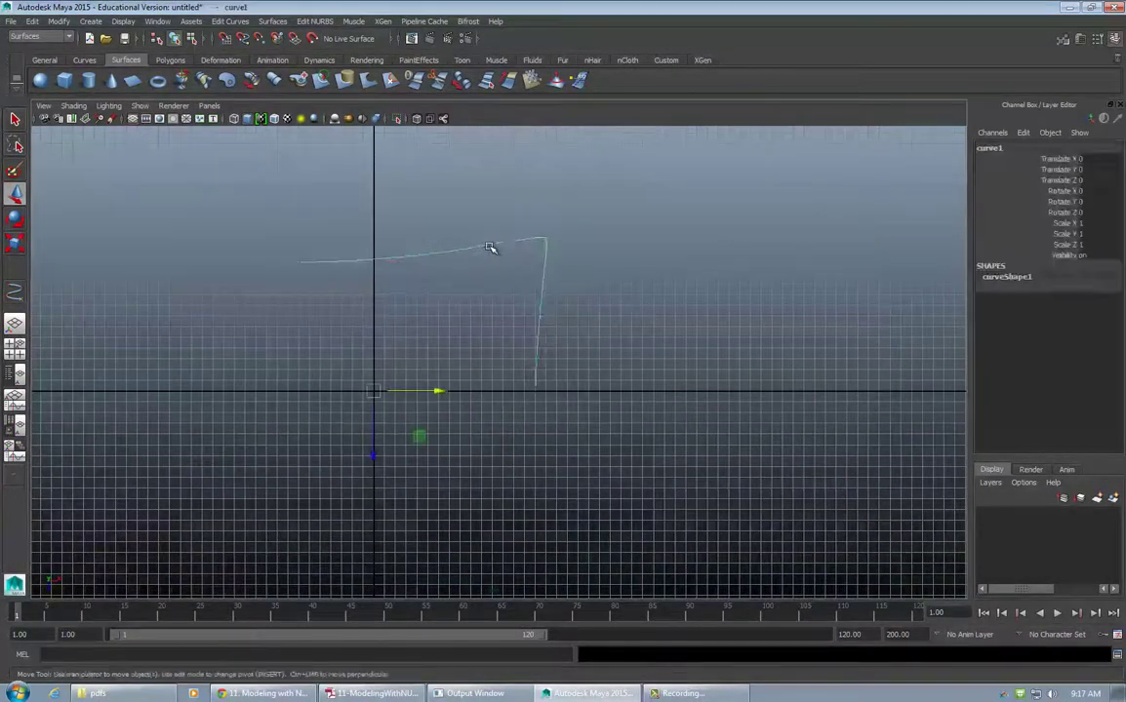
key(Delete)
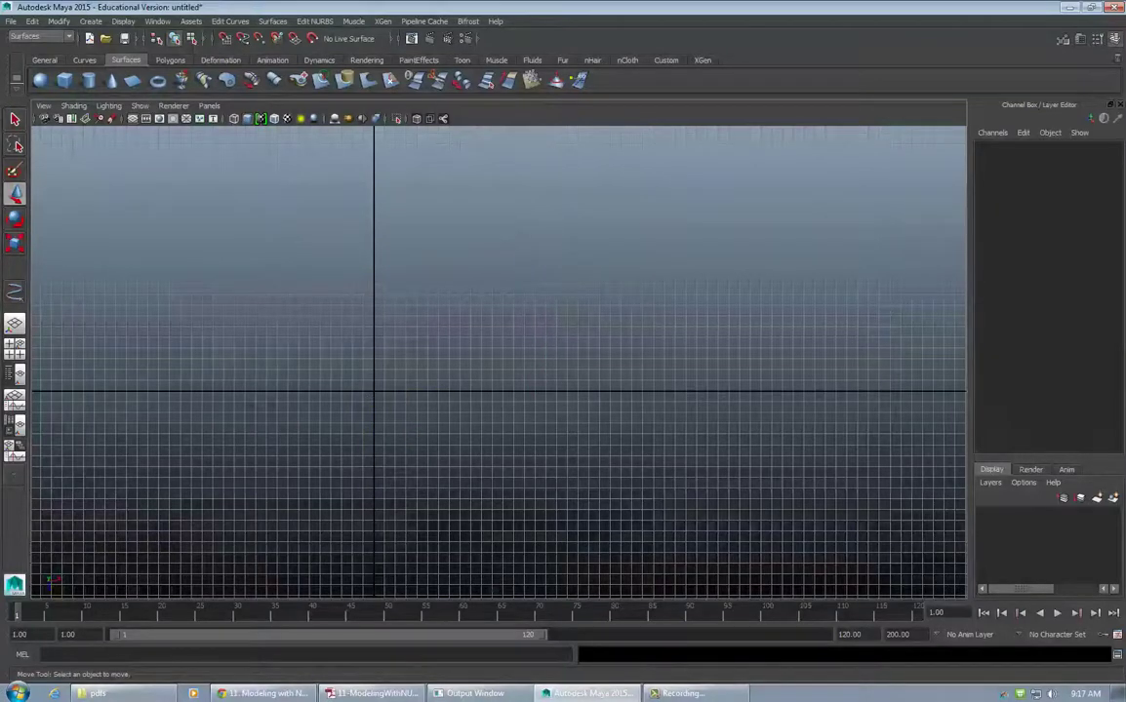
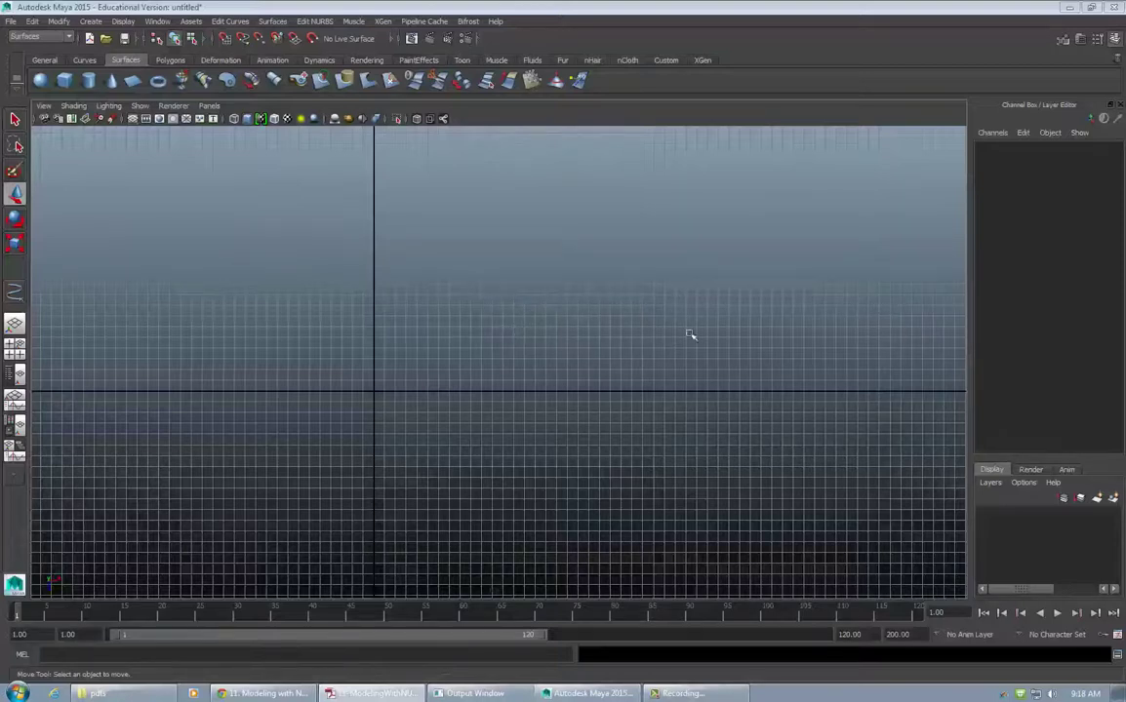
In the top view, draw and complete one long wavy CV curve with 34 control points, weaving back and forth along the X axis
key(space)
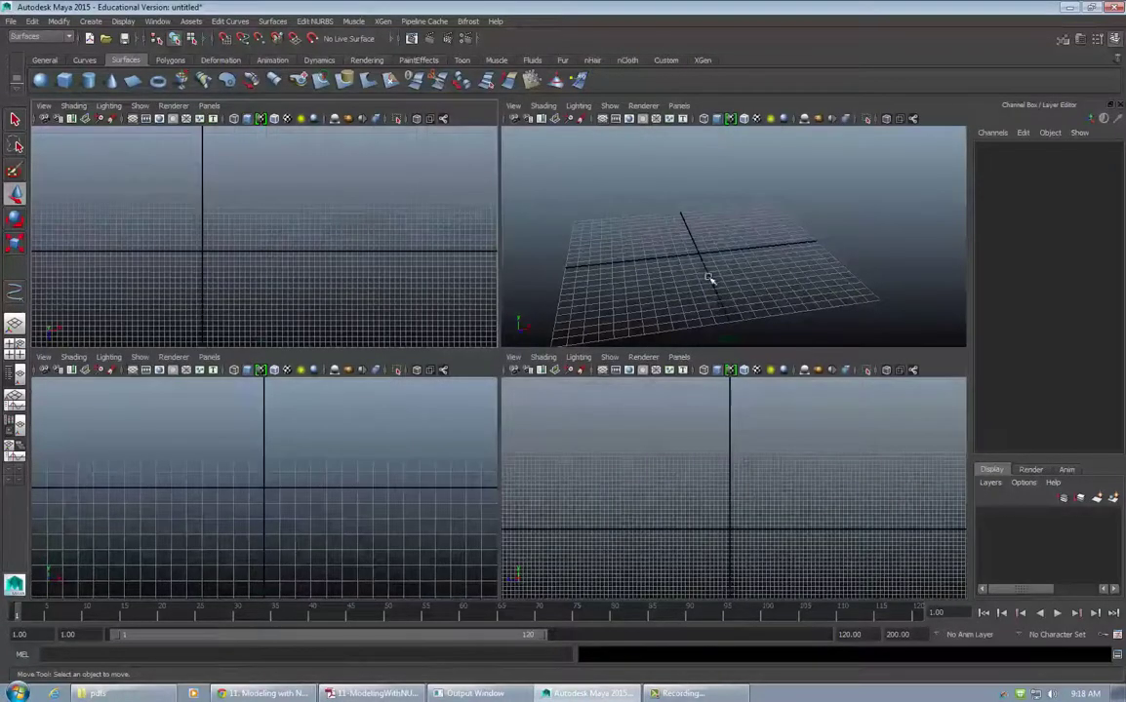
key(space)
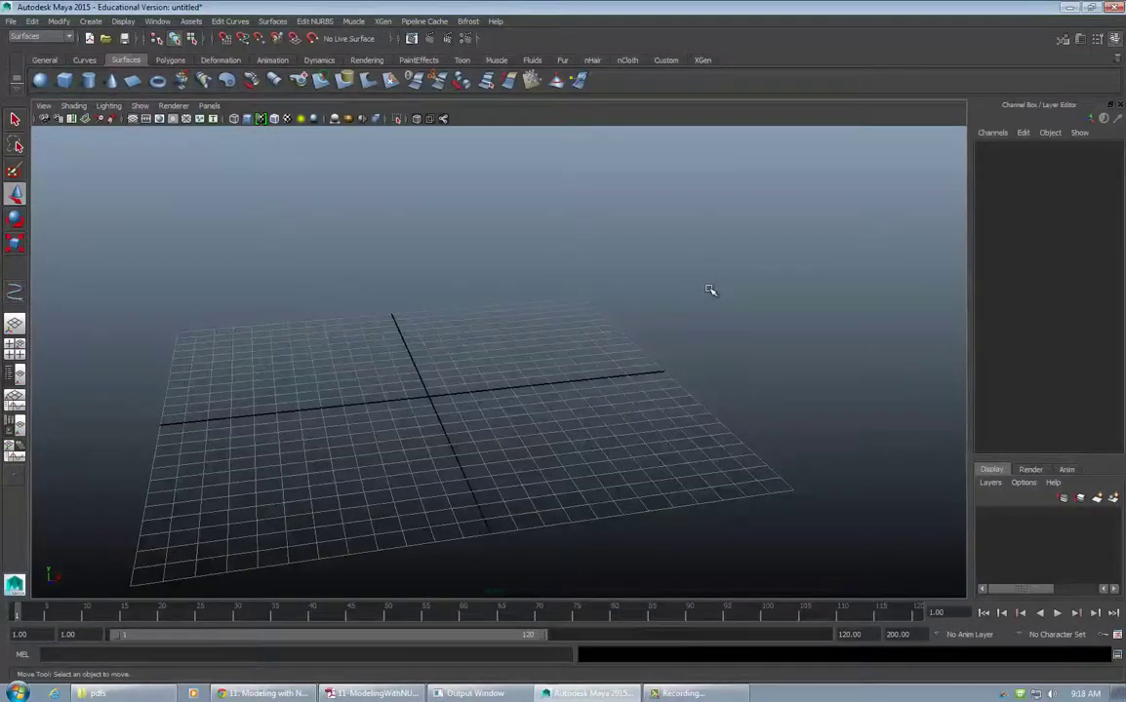
key(space)
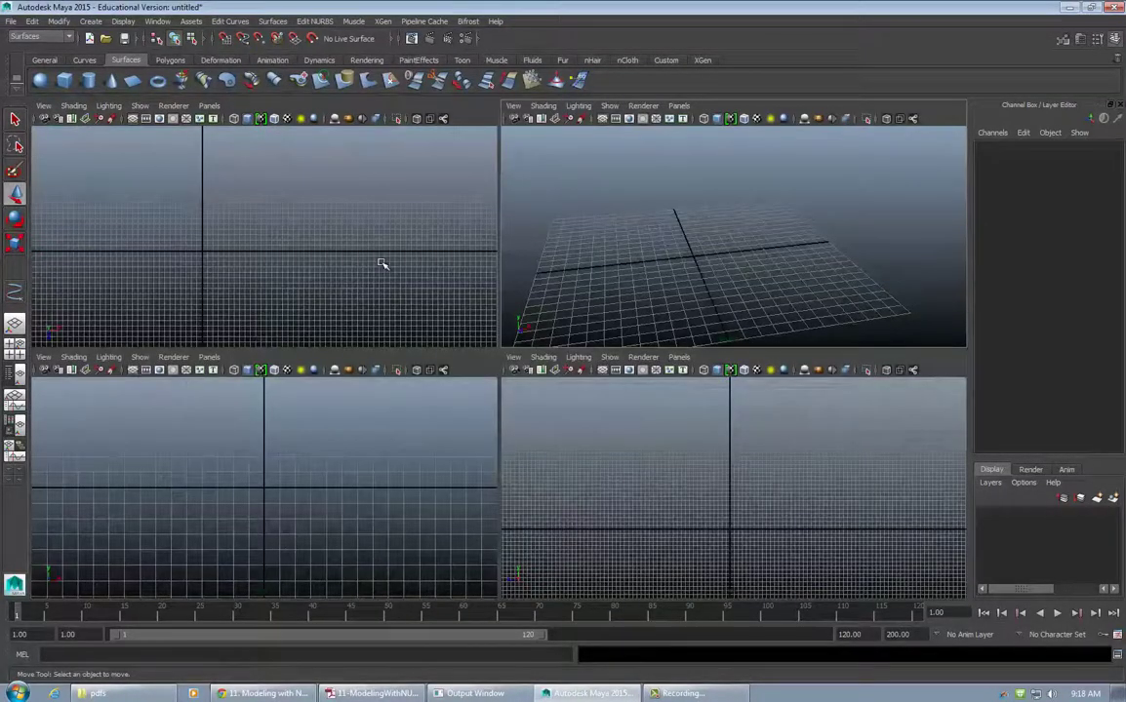
key(space)
alt+middle_drag(495, 322, 592, 293)
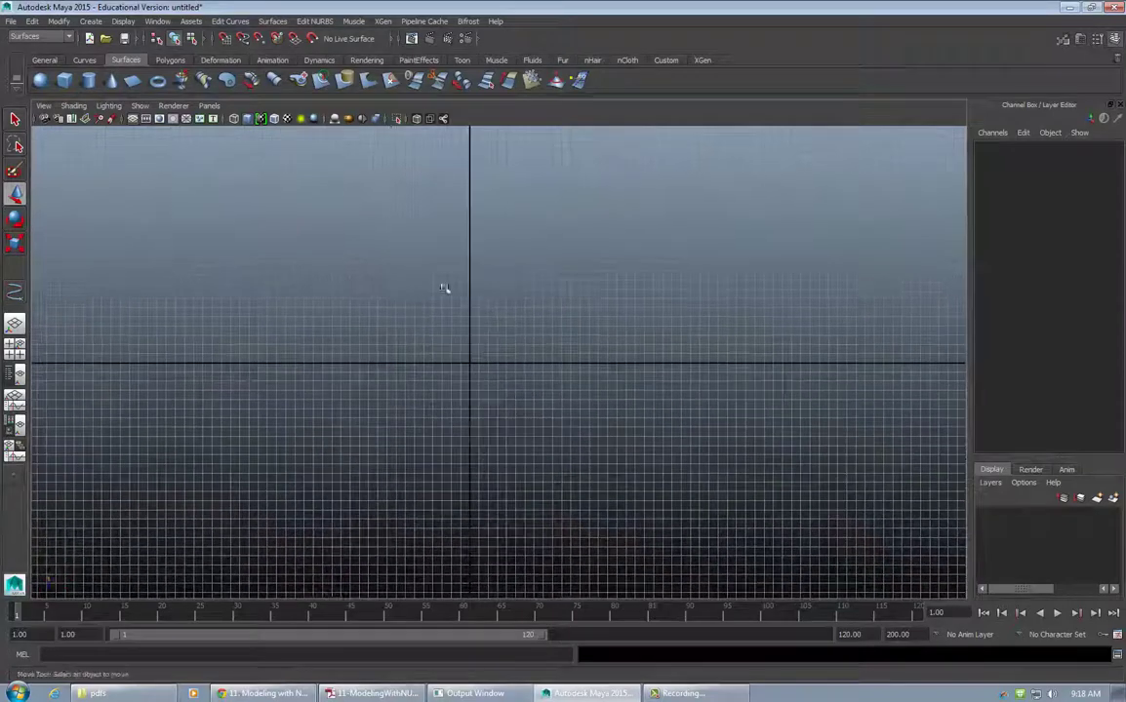
scroll(654, 262, up, 4)
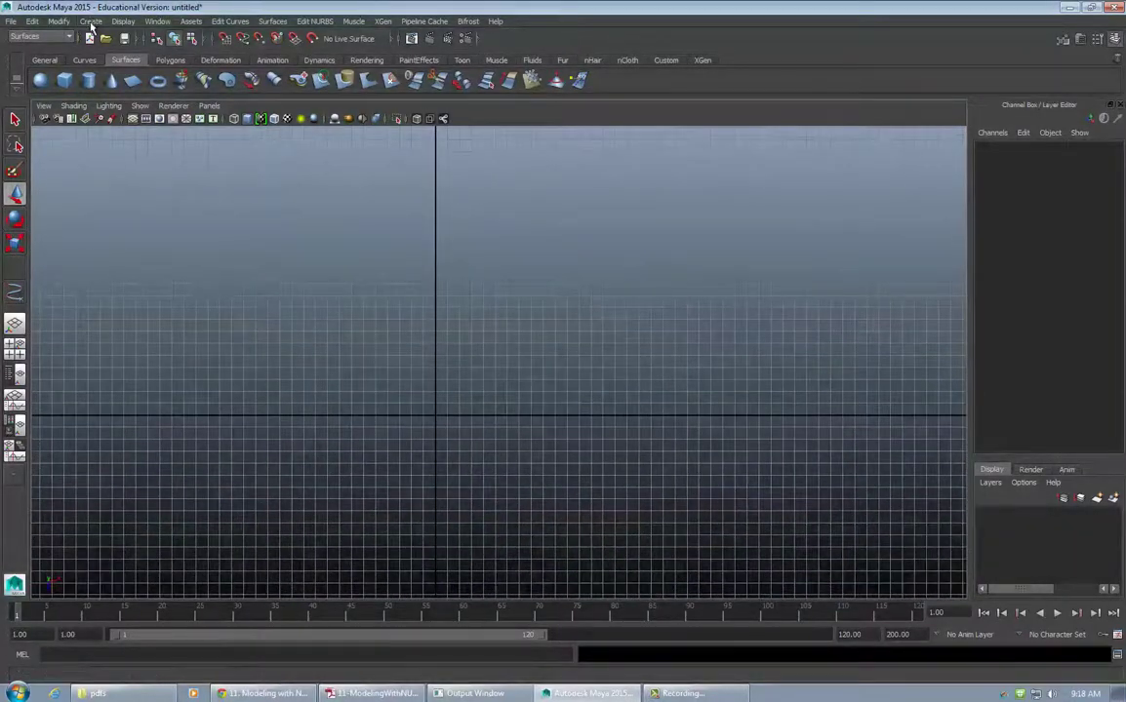
click(91, 22)
click(103, 101)
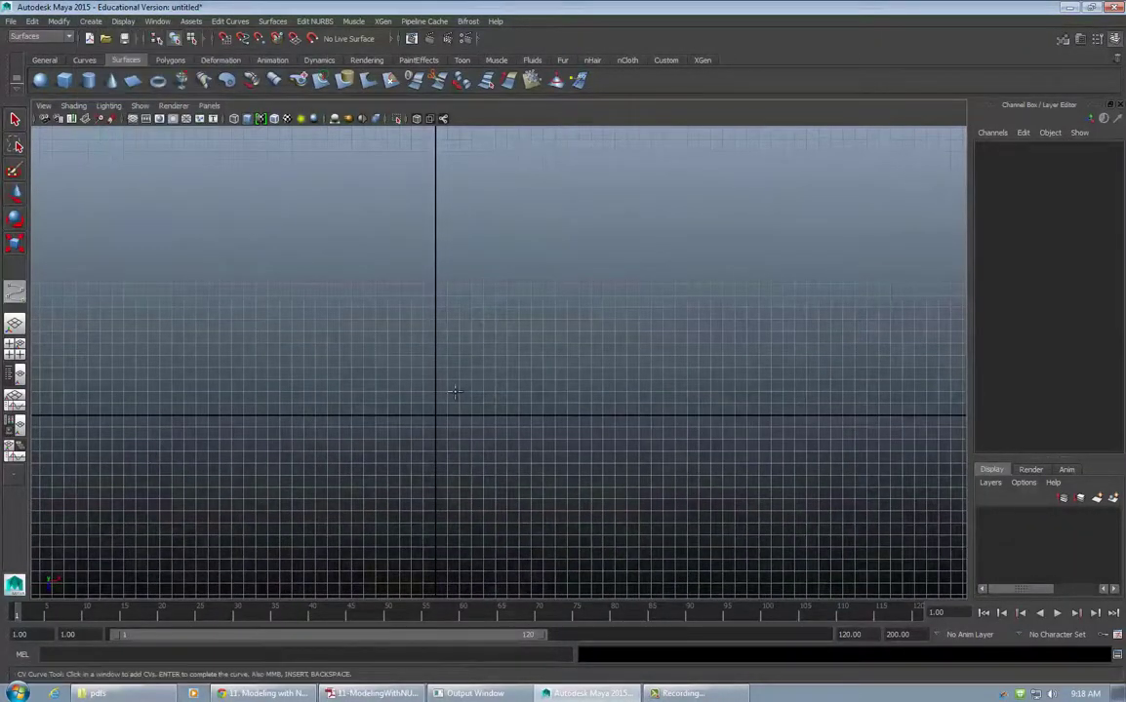
alt+middle_drag(253, 432, 422, 344)
alt+right_drag(422, 344, 152, 357)
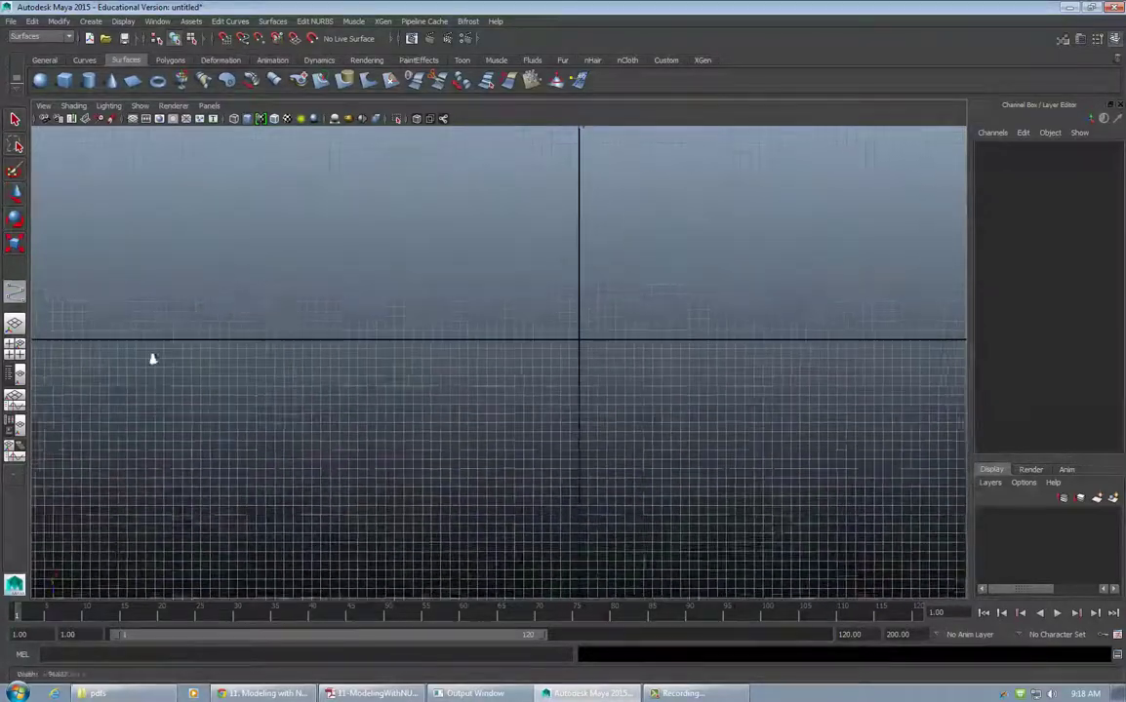
alt+middle_drag(354, 359, 302, 417)
alt+right_drag(301, 418, 78, 401)
scroll(166, 351, down, 3)
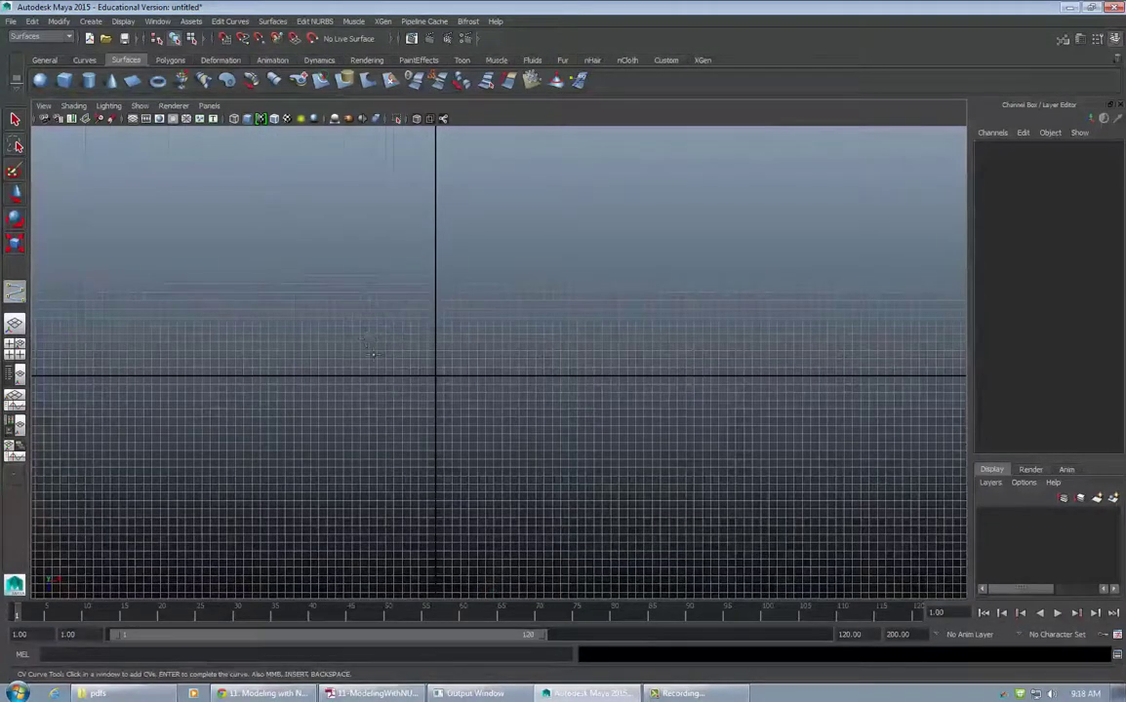
click(136, 361)
click(151, 416)
click(207, 430)
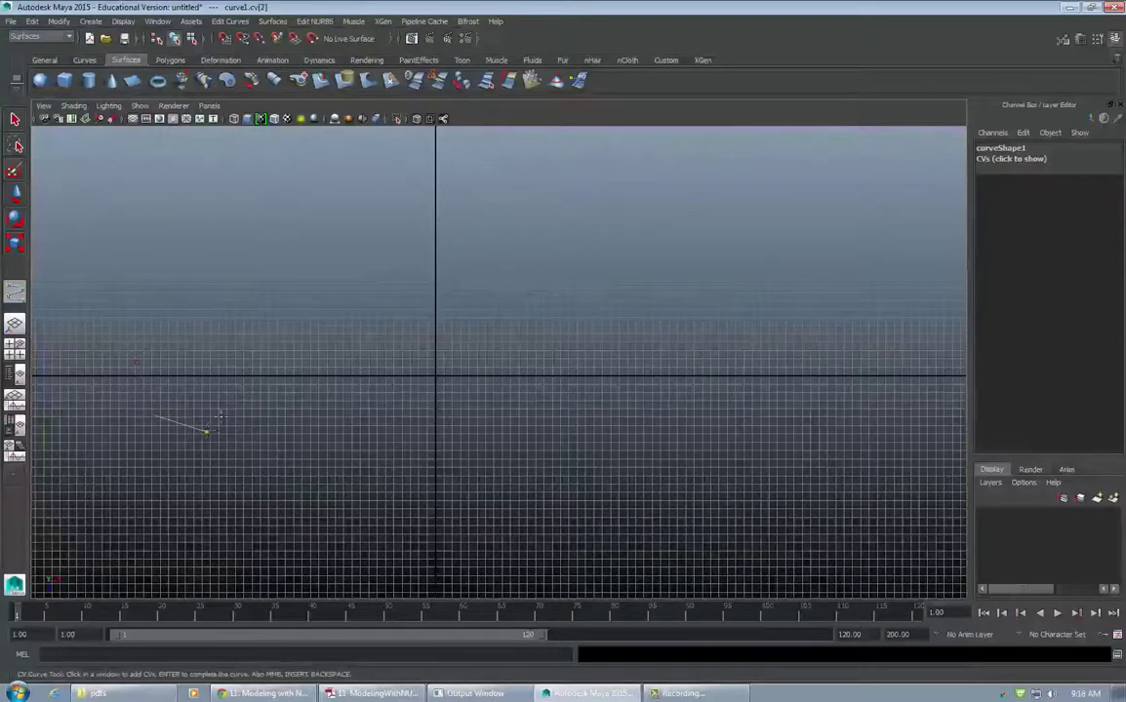
click(226, 394)
click(256, 365)
click(291, 349)
click(308, 399)
click(283, 440)
click(278, 458)
click(335, 472)
click(370, 450)
click(377, 408)
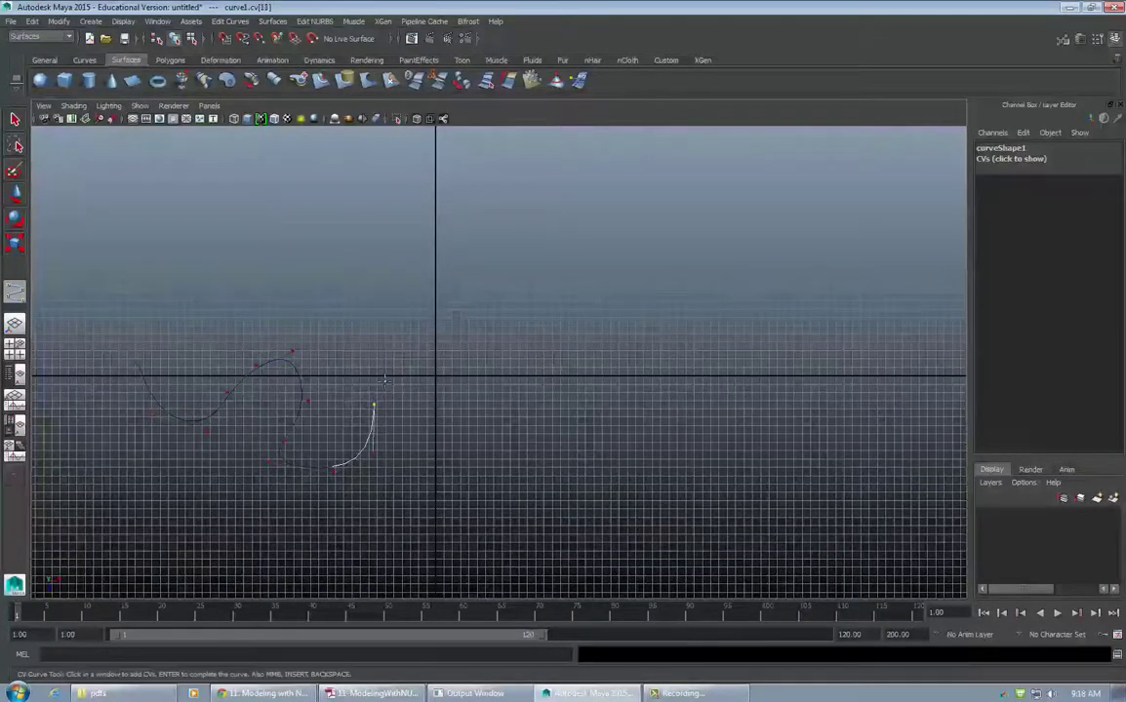
click(389, 375)
click(448, 350)
click(485, 360)
click(450, 397)
click(422, 417)
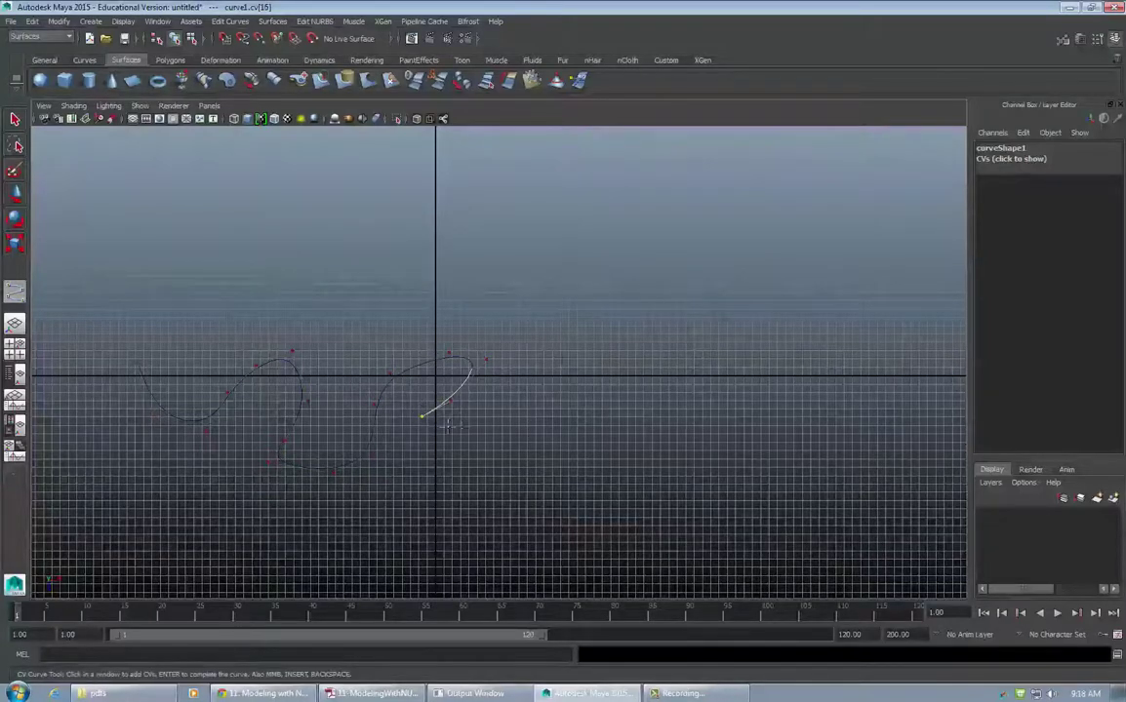
click(463, 430)
click(514, 407)
click(510, 389)
click(553, 353)
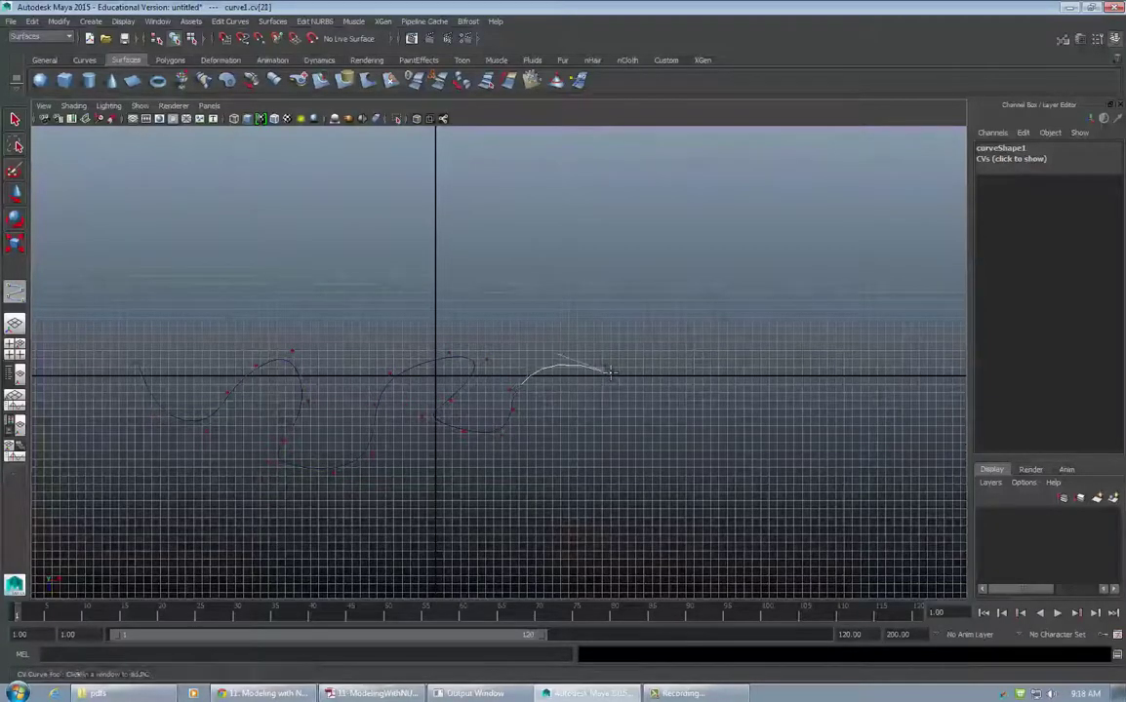
click(595, 368)
click(636, 395)
click(641, 444)
click(710, 425)
click(710, 382)
click(720, 349)
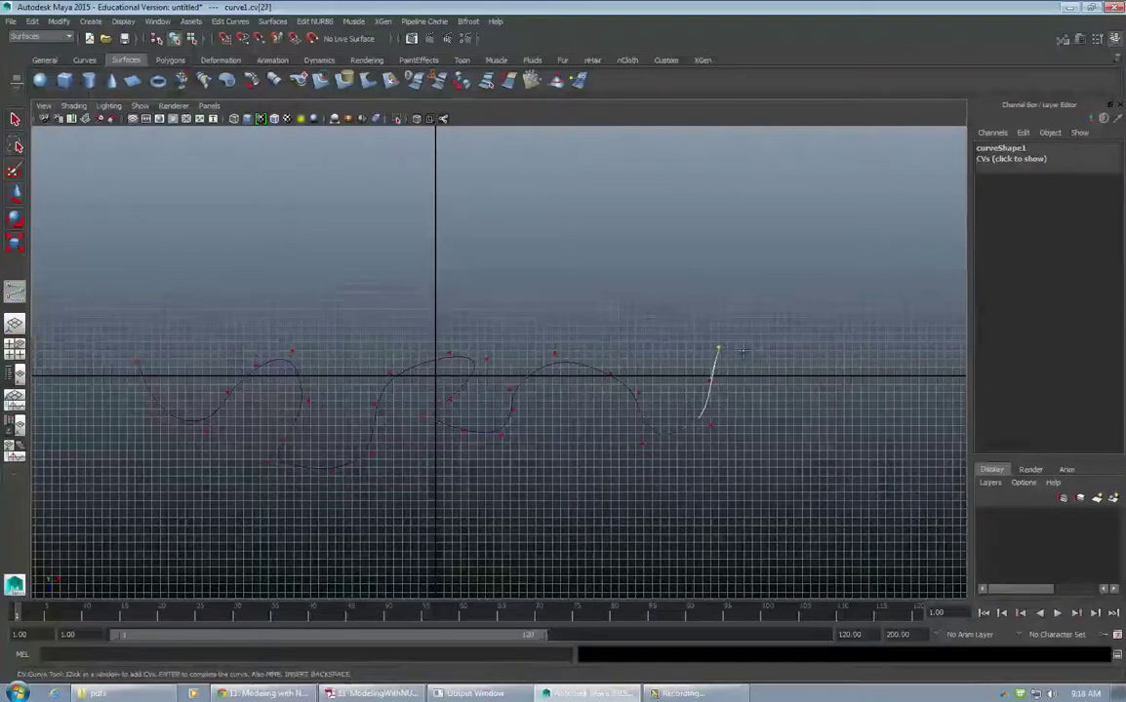
click(752, 351)
click(794, 373)
click(817, 407)
click(829, 422)
click(861, 421)
click(876, 382)
click(890, 357)
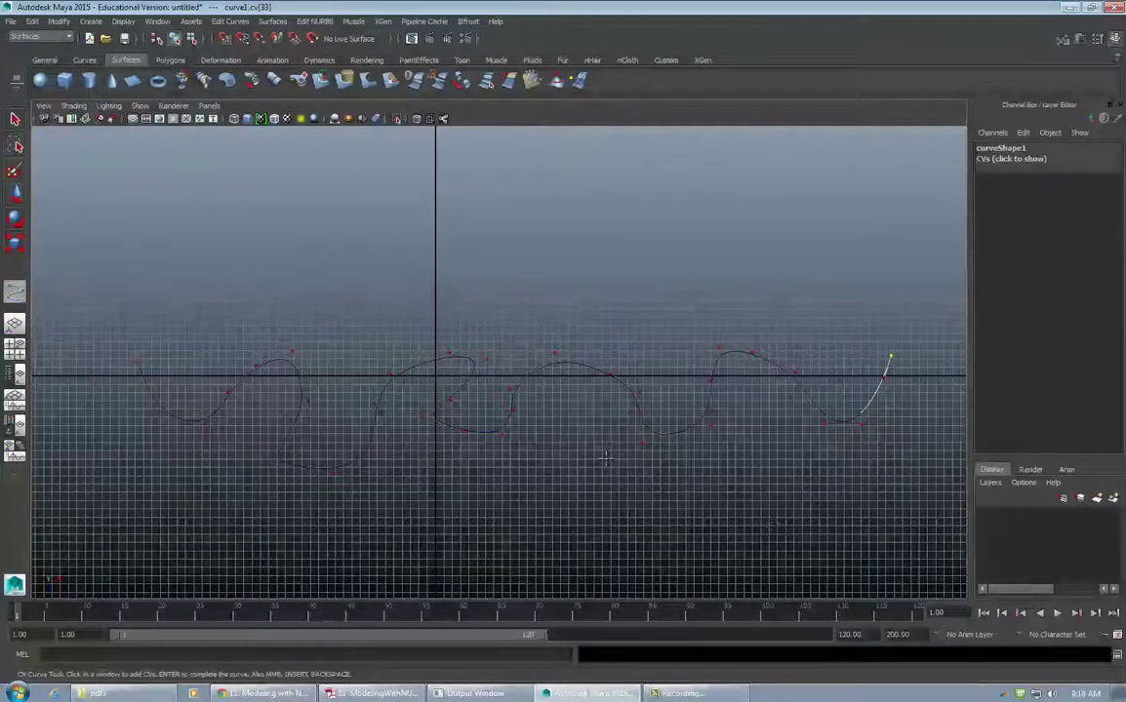
alt+drag(546, 413, 607, 397)
key(Return)
Refine the curve's central folds by moving individual control vertices slightly along X and Z, and return the curve to object mode
key(w)
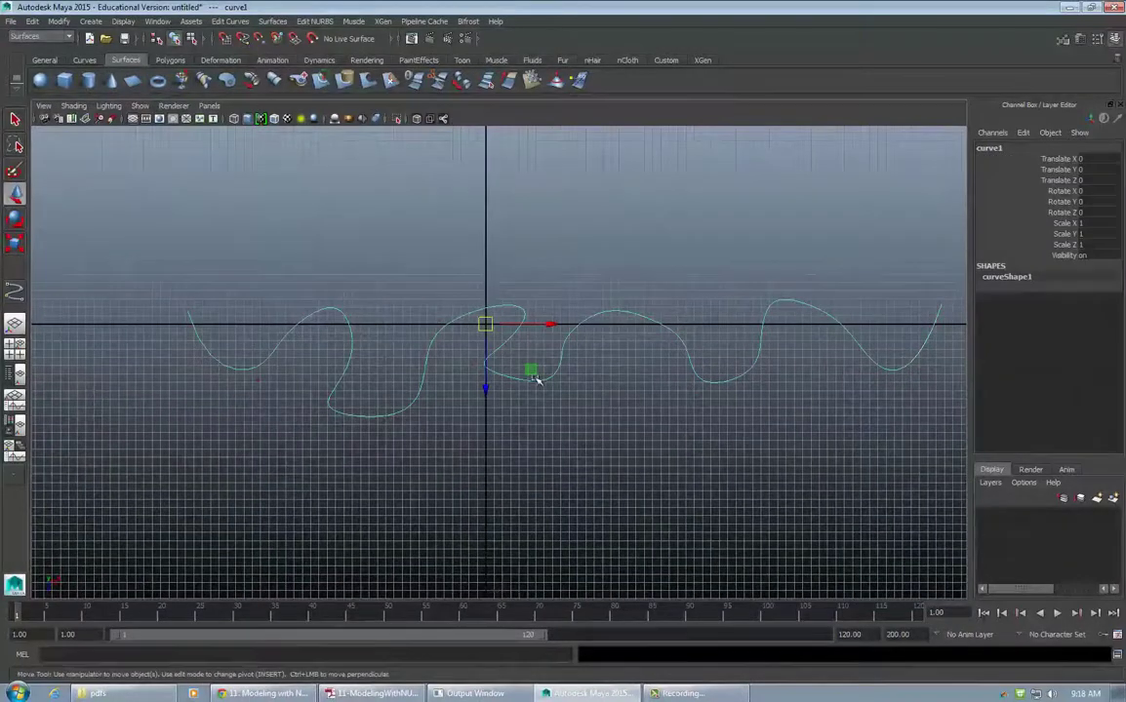
right_click(508, 379)
right_drag(506, 378, 447, 375)
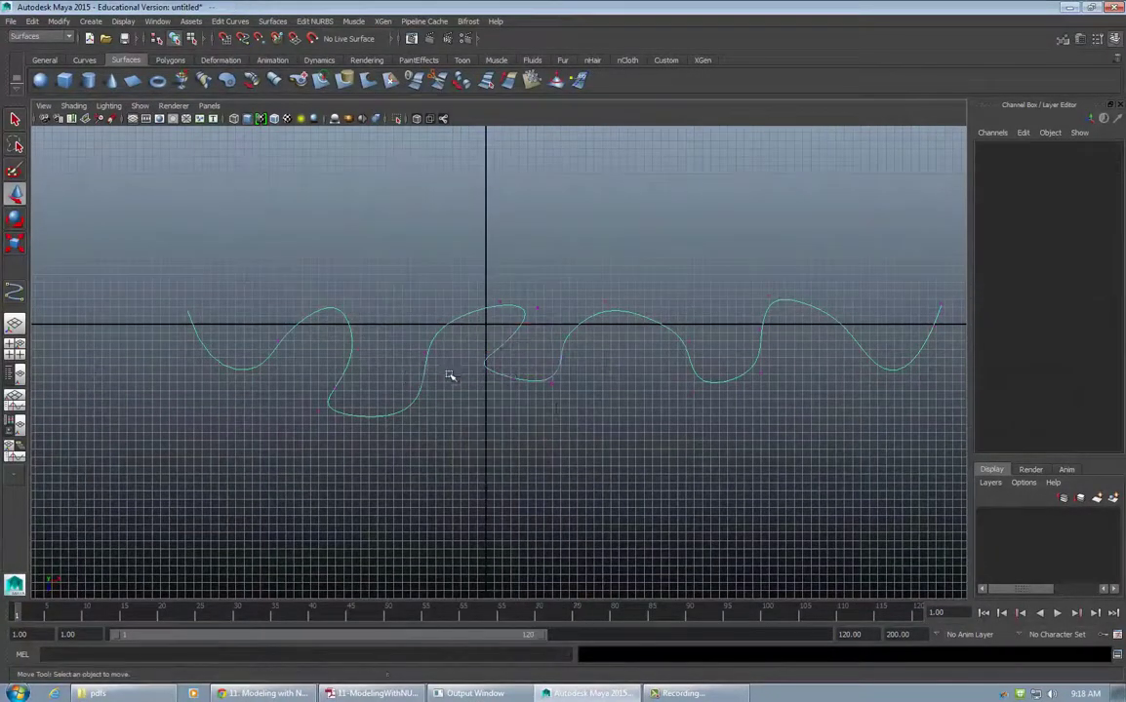
drag(454, 358, 566, 363)
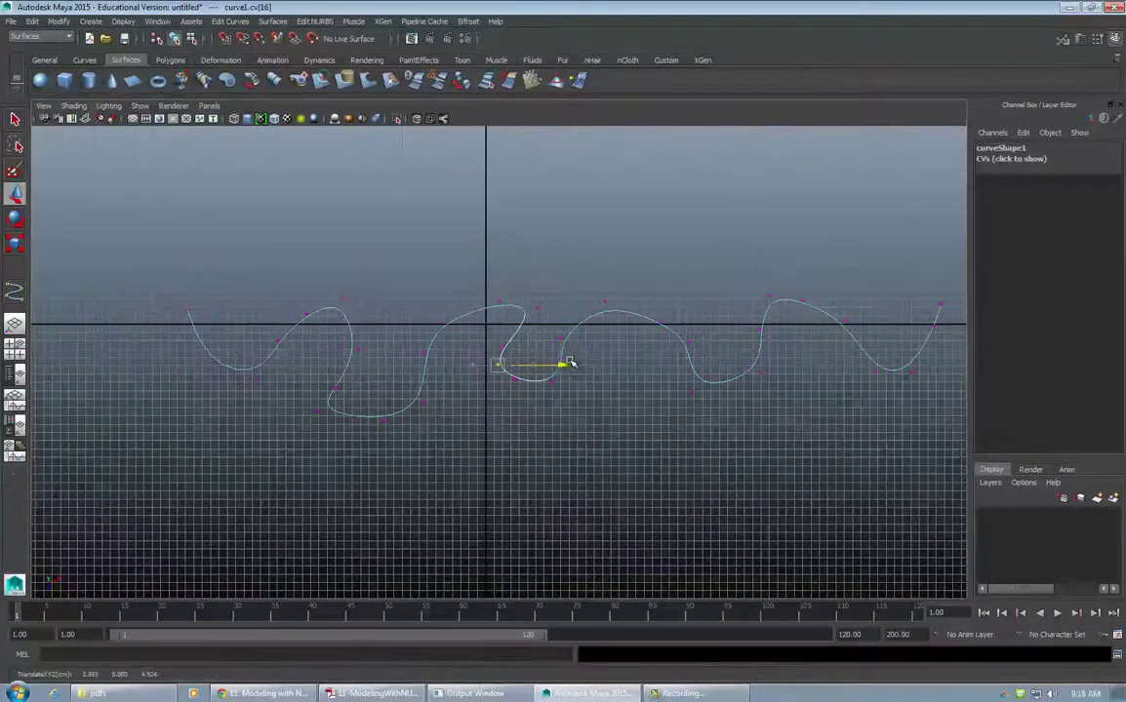
click(498, 323)
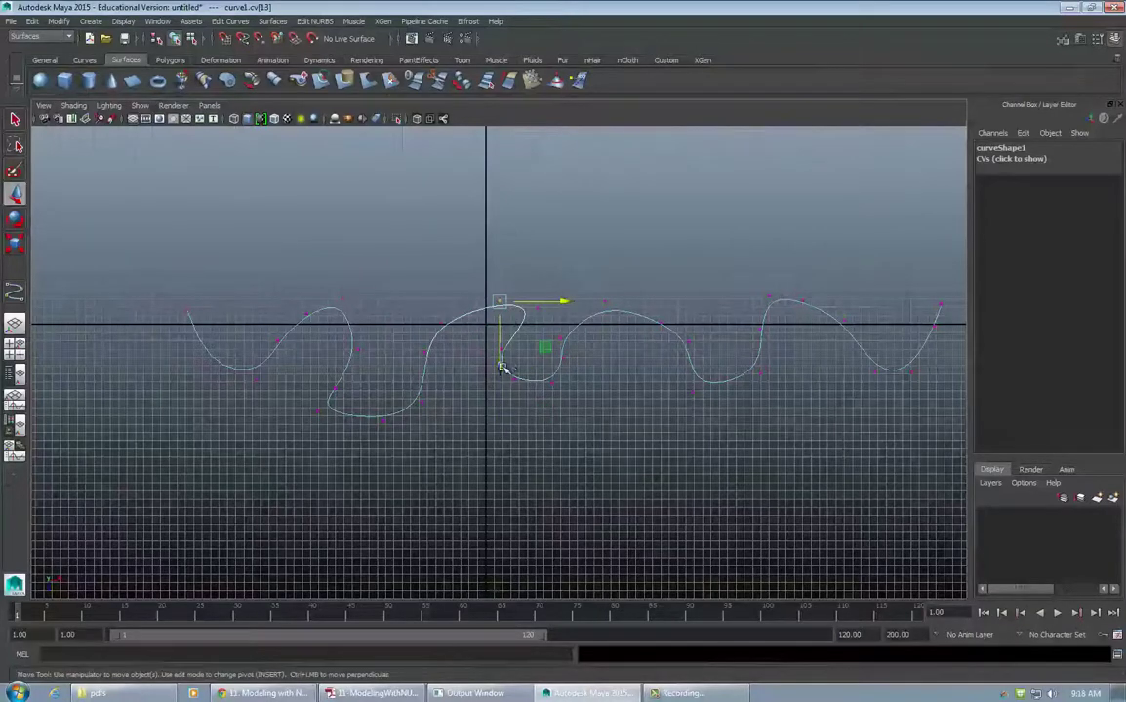
drag(501, 367, 498, 346)
click(440, 322)
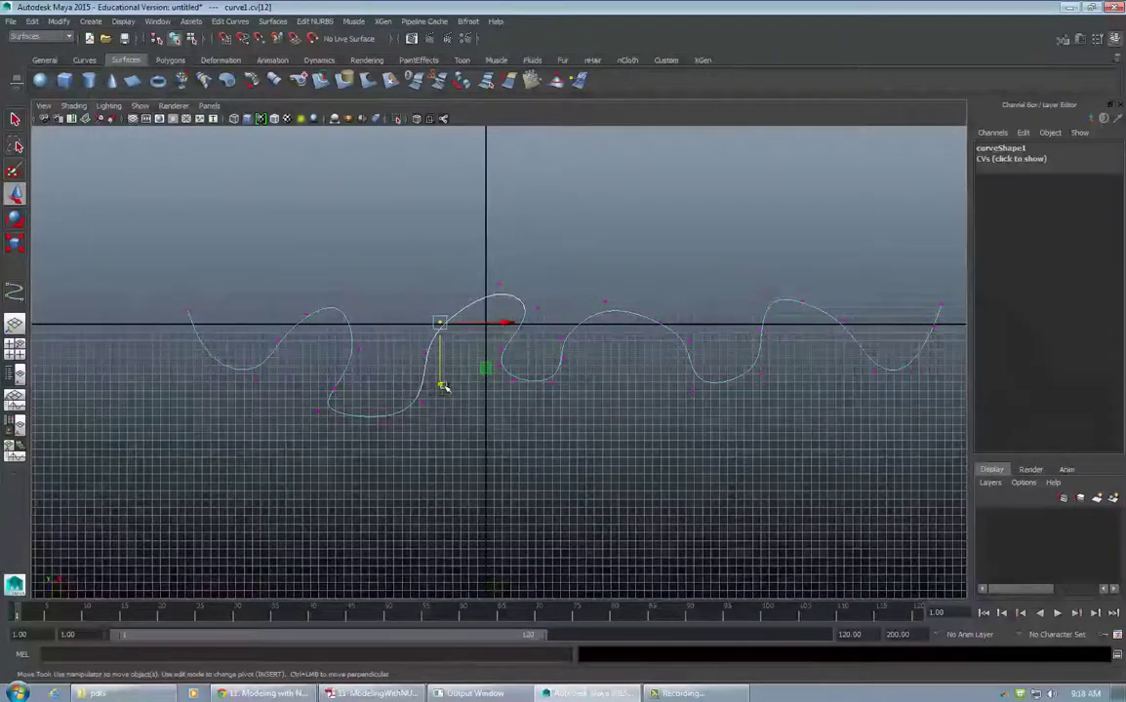
drag(443, 387, 443, 391)
drag(652, 306, 657, 377)
scroll(678, 314, down, 5)
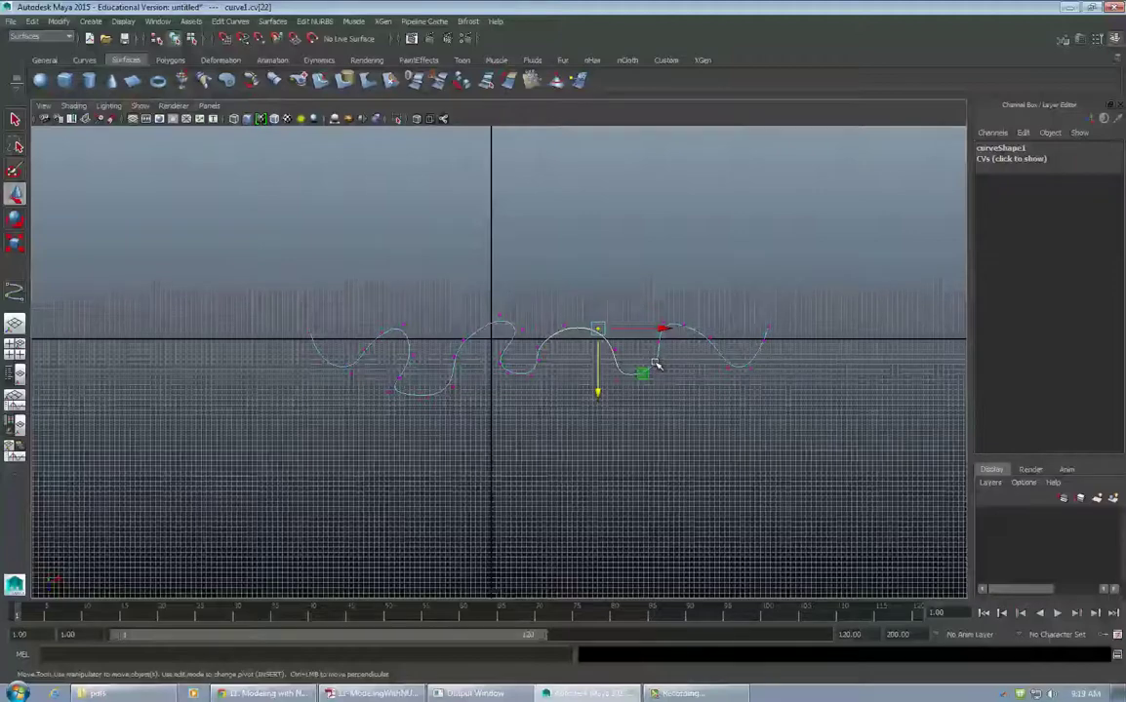
right_drag(655, 364, 716, 349)
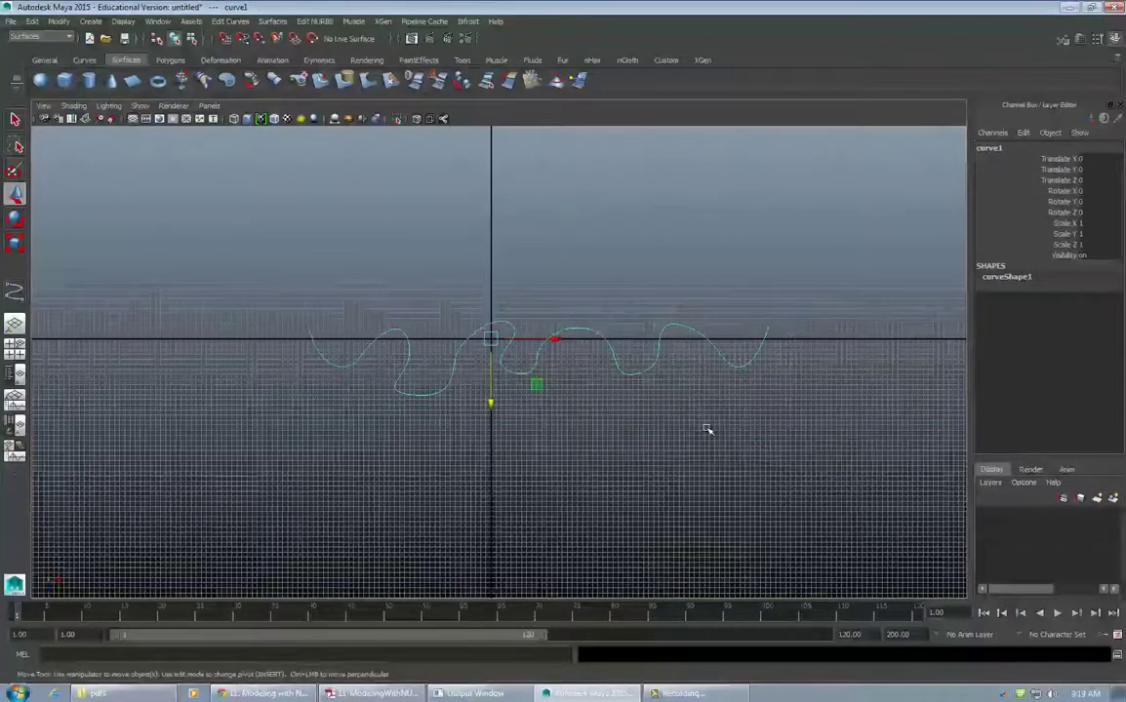
Duplicate the wavy curve in the perspective view and raise the copy to about 57.8 on the Y axis
key(space)
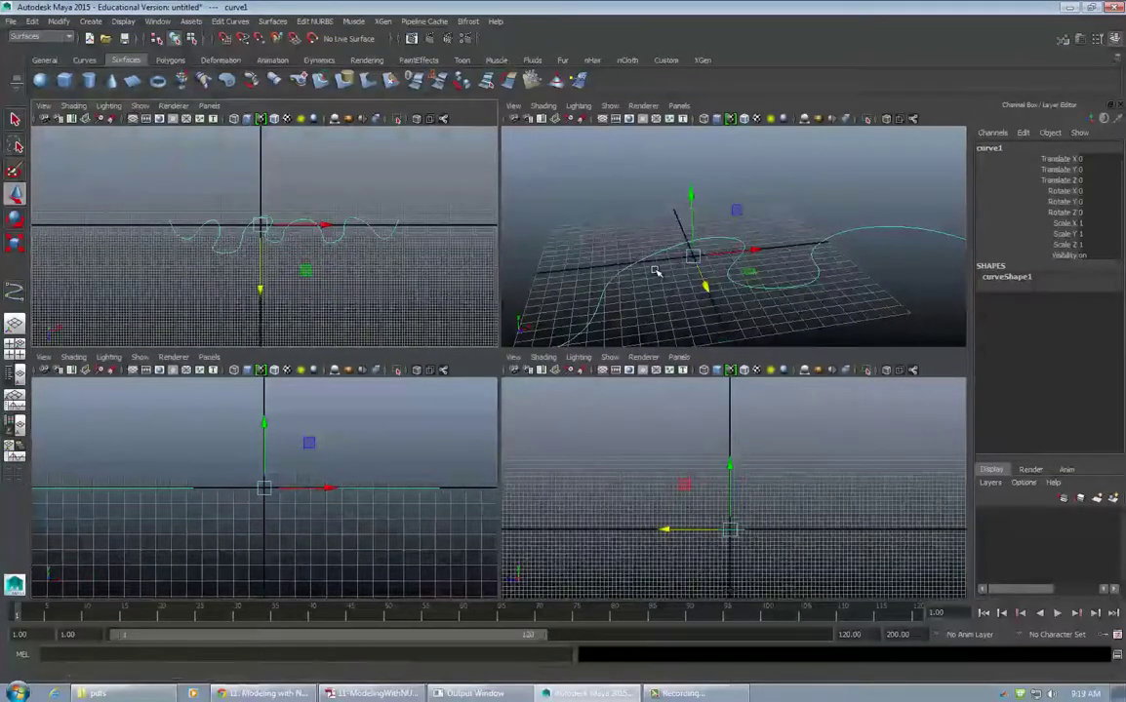
key(space)
scroll(744, 341, down, 10)
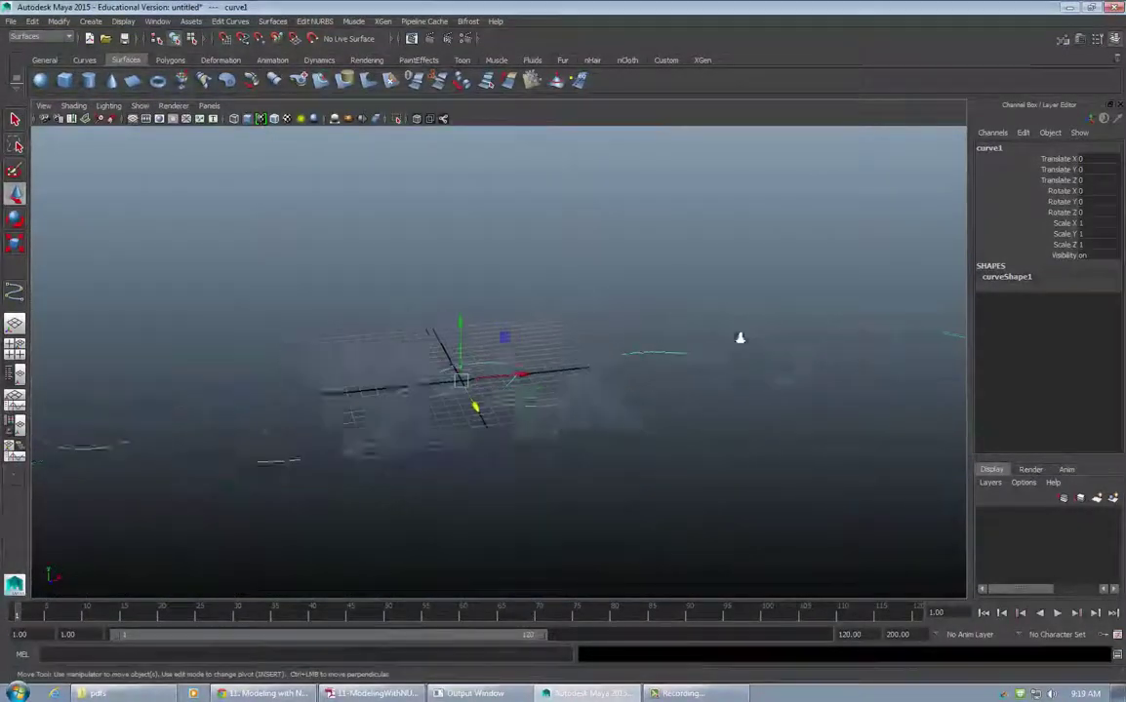
alt+drag(671, 366, 649, 372)
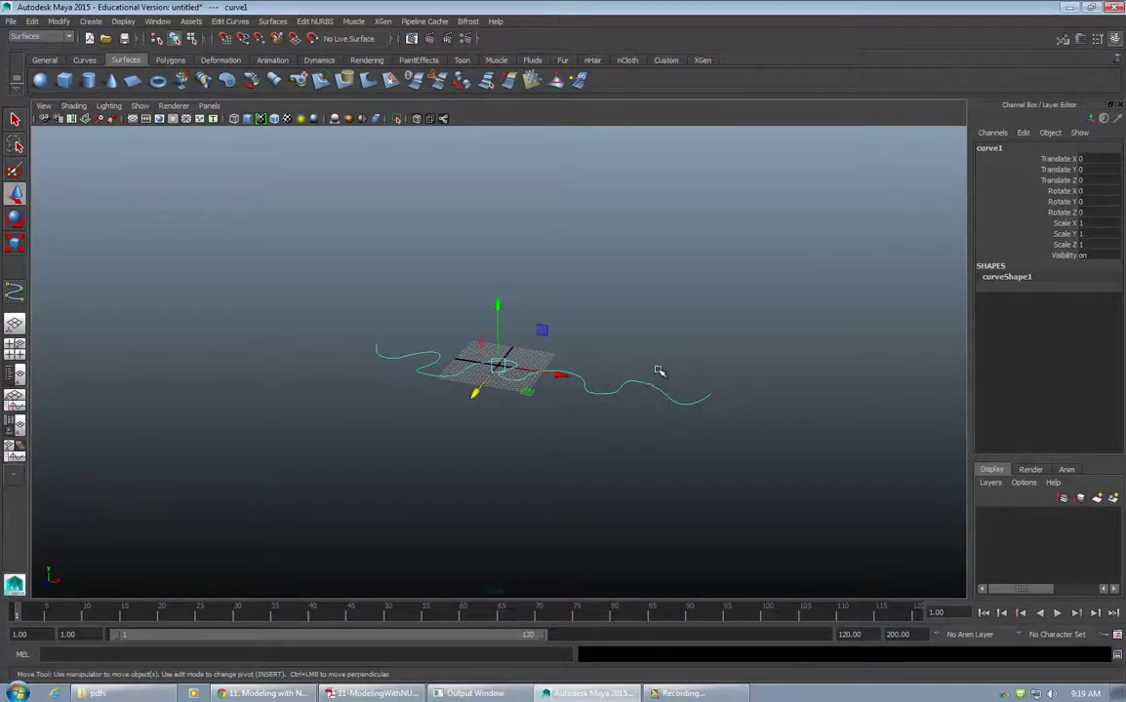
key(ctrl+d)
drag(502, 307, 454, 71)
alt+middle_drag(537, 293, 544, 399)
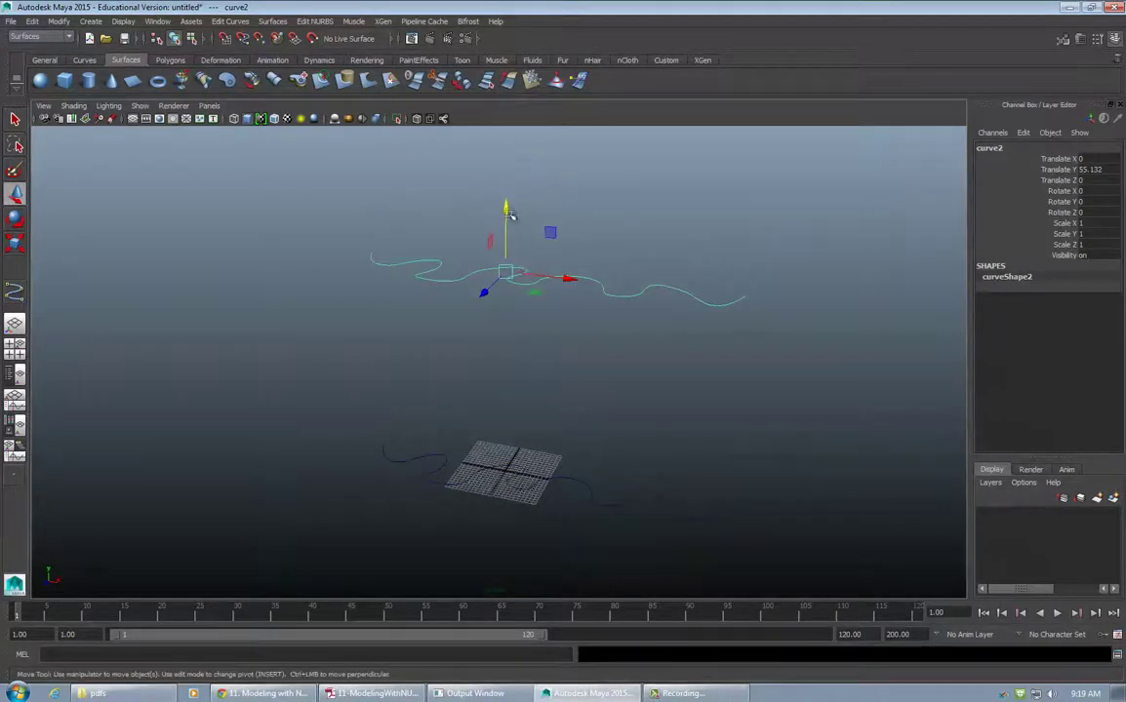
drag(509, 213, 526, 237)
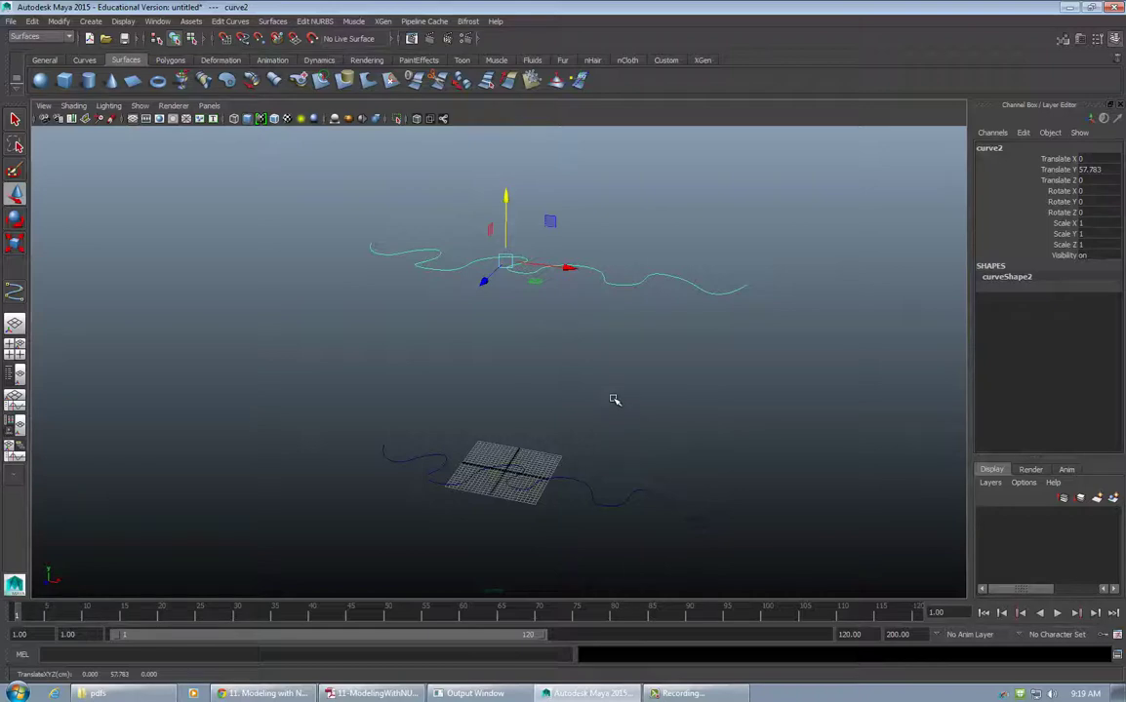
Loft the upper and lower curves into a uniform, cubic NURBS surface with 2 section spans
click(586, 486)
click(561, 243)
drag(628, 200, 586, 564)
click(636, 254)
click(635, 285)
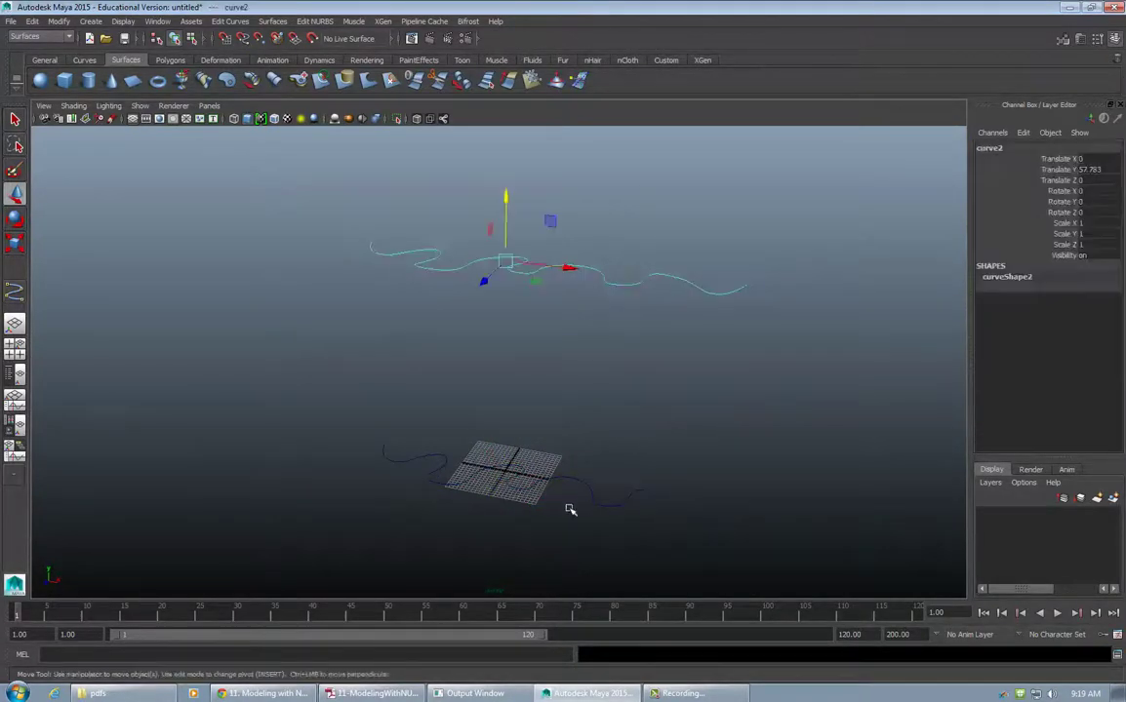
shift+click(585, 486)
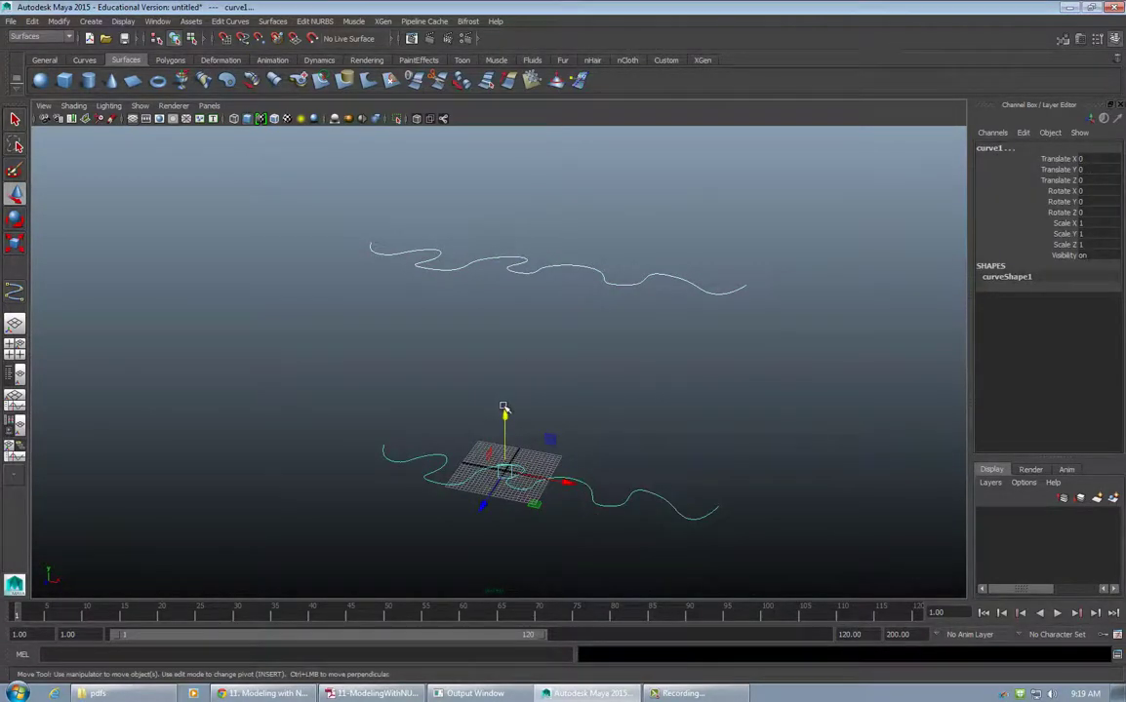
click(231, 23)
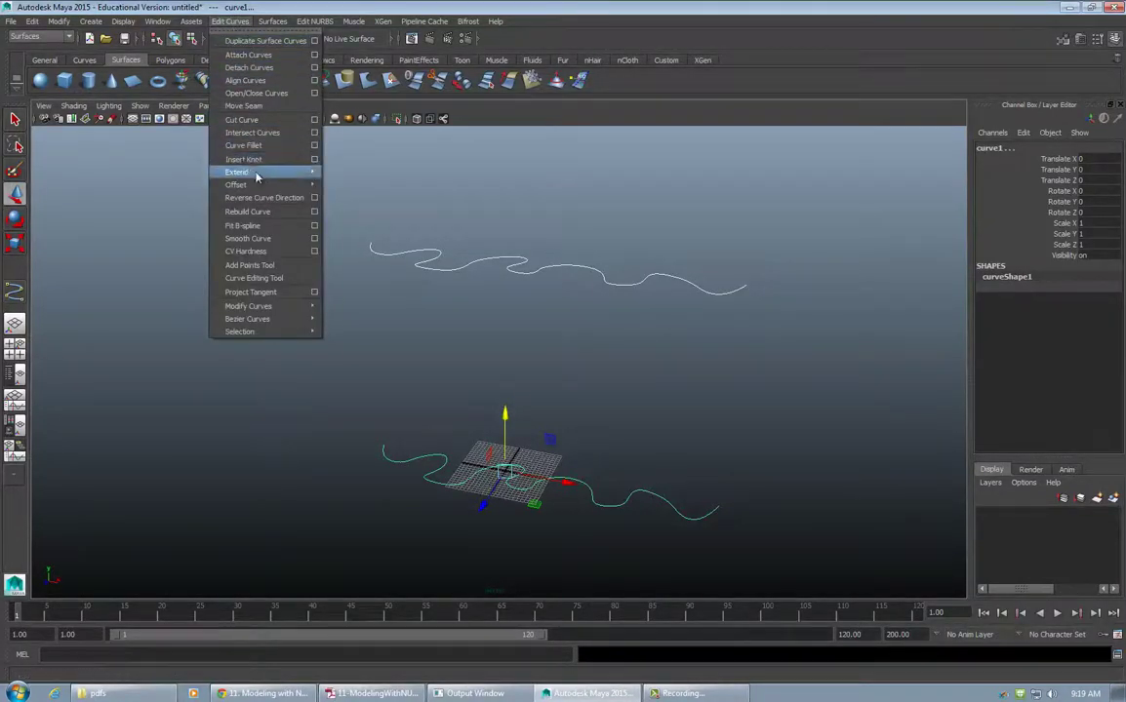
mouse_move(272, 21)
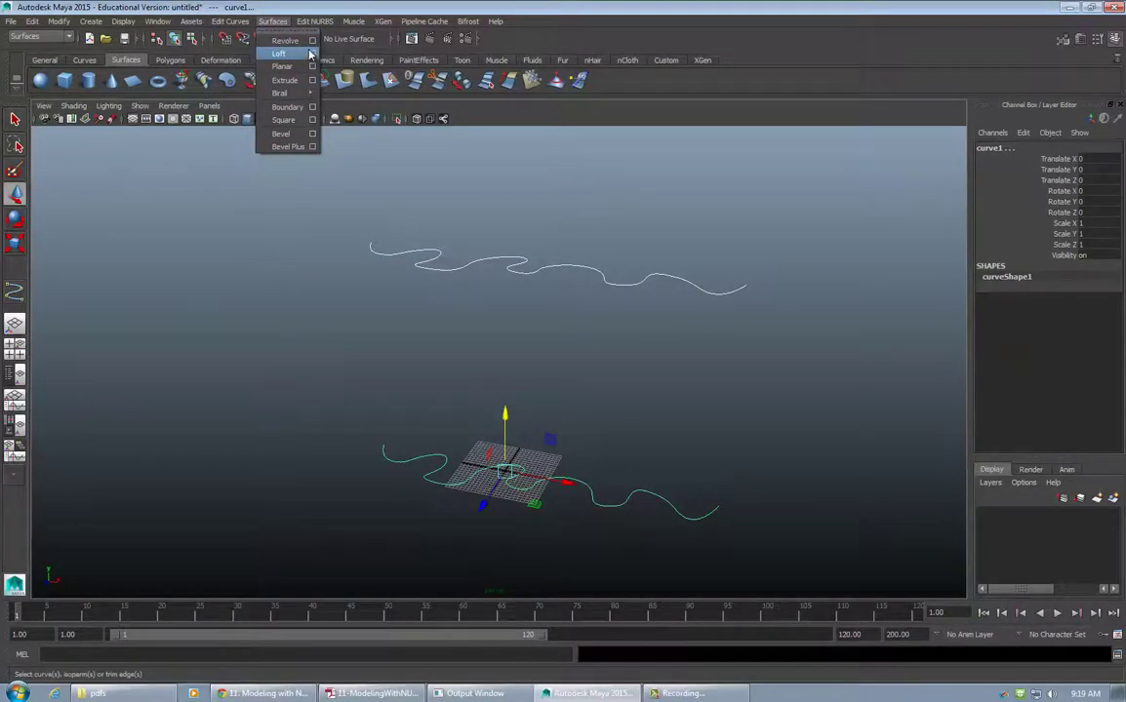
click(312, 54)
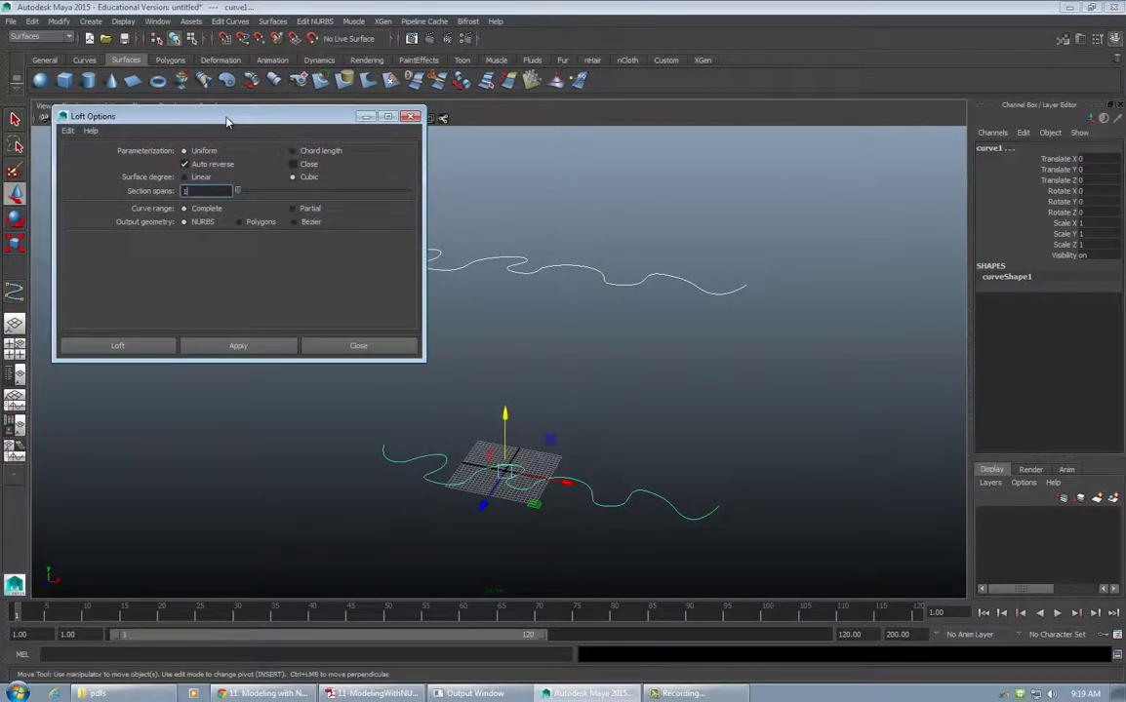
drag(226, 121, 220, 168)
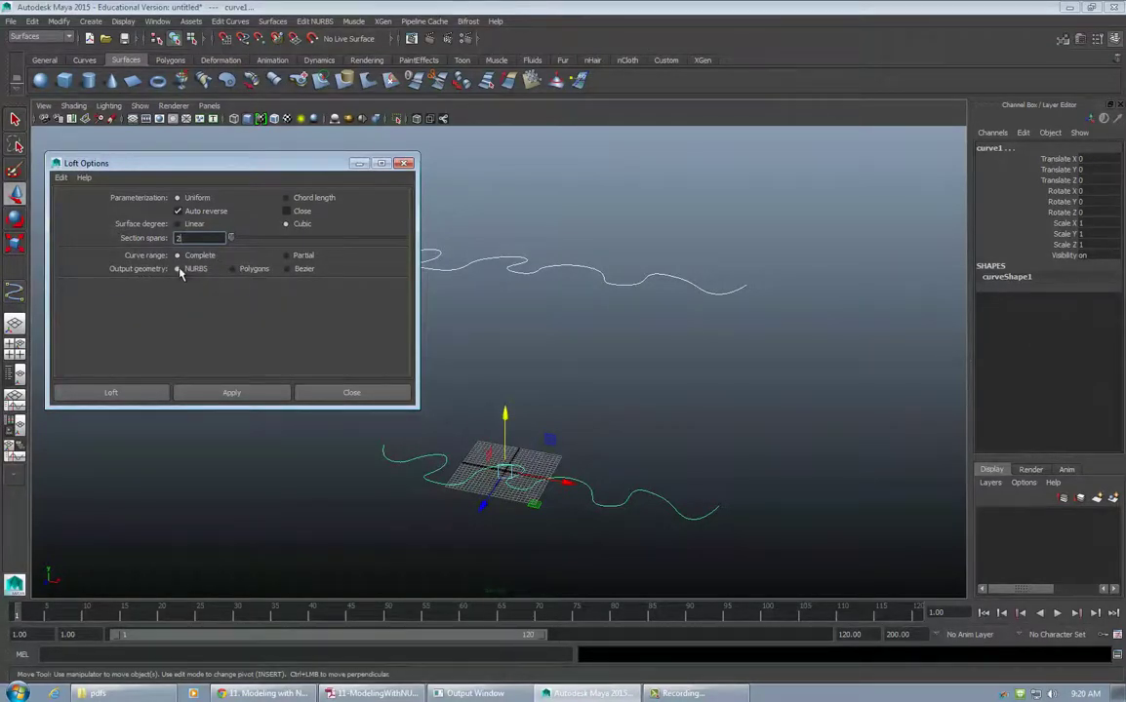
click(111, 393)
Select the lofted surface and examine its folds and spans from several angles
alt+drag(432, 365, 523, 349)
click(291, 363)
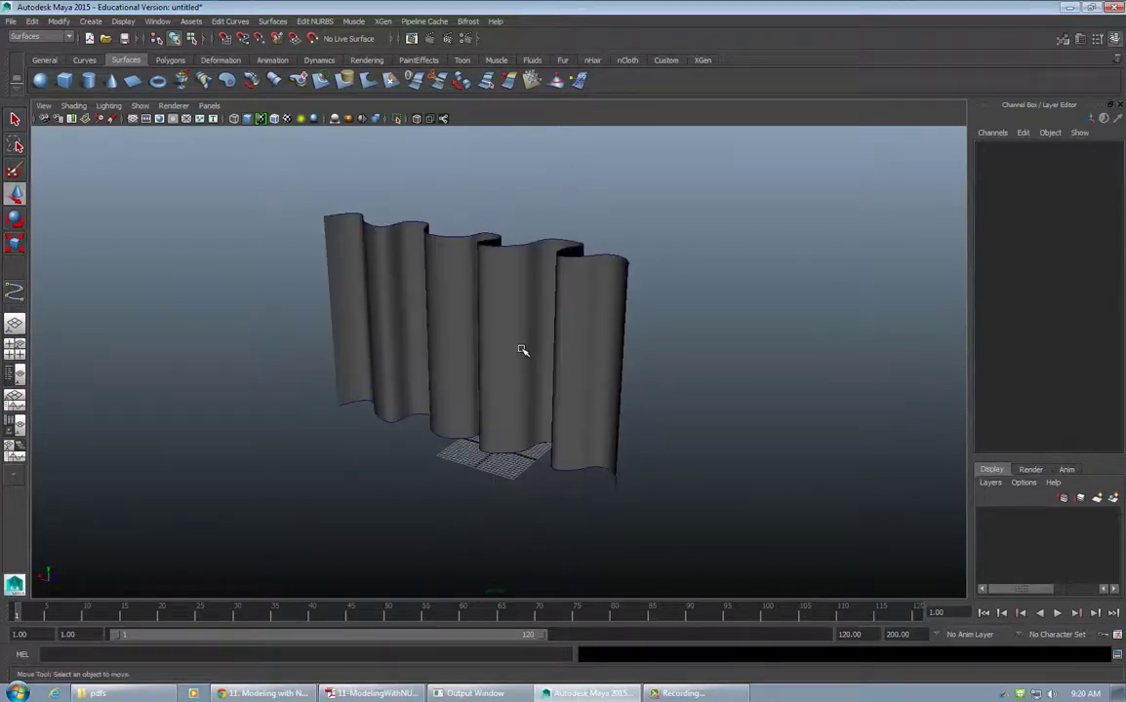
click(562, 390)
alt+drag(562, 390, 397, 370)
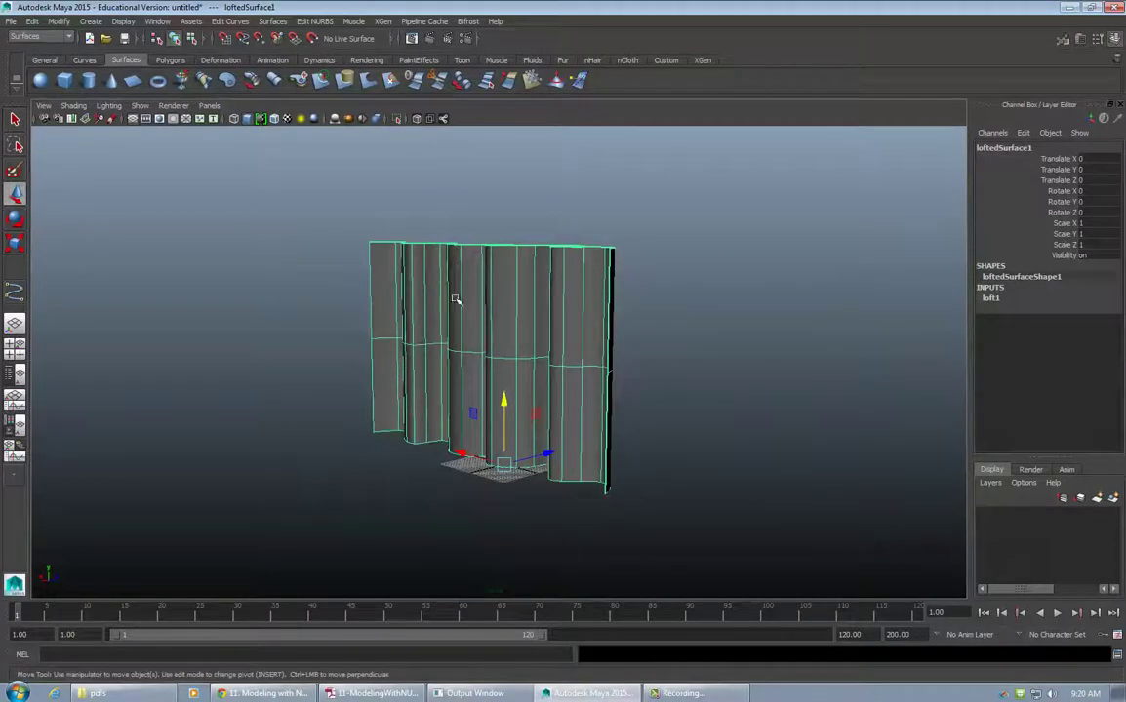
alt+drag(454, 299, 615, 292)
alt+right_drag(615, 291, 616, 253)
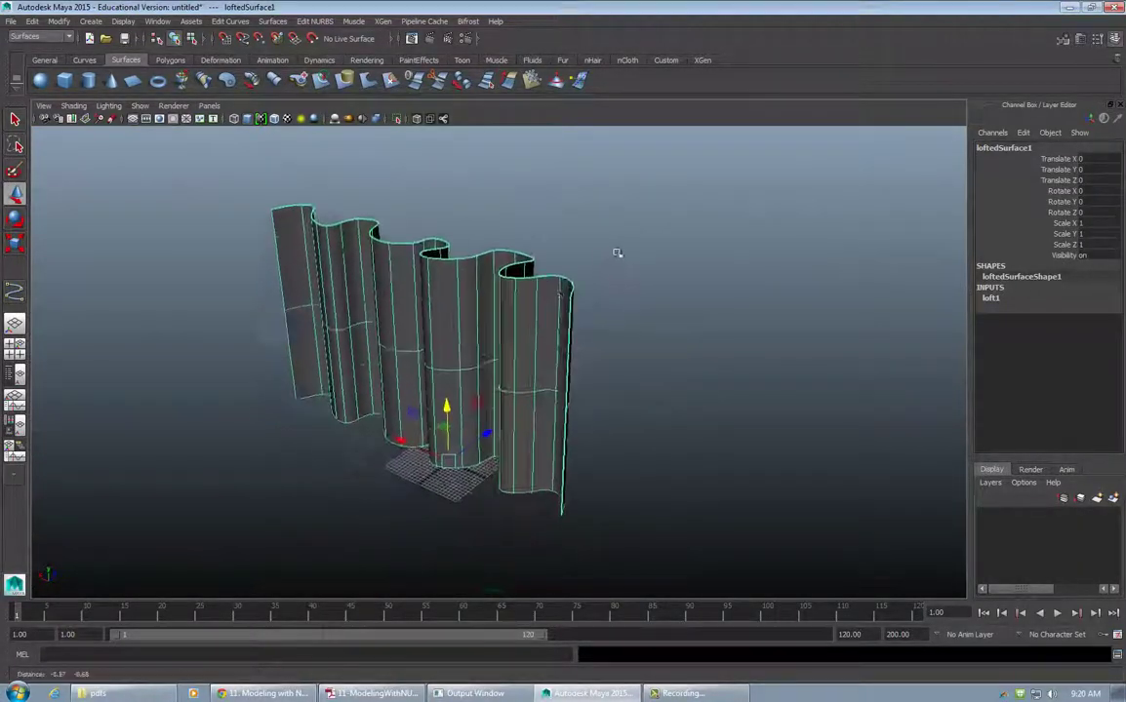
Show the lofted surface's shape attributes in the Attribute Editor
alt+drag(616, 253, 573, 289)
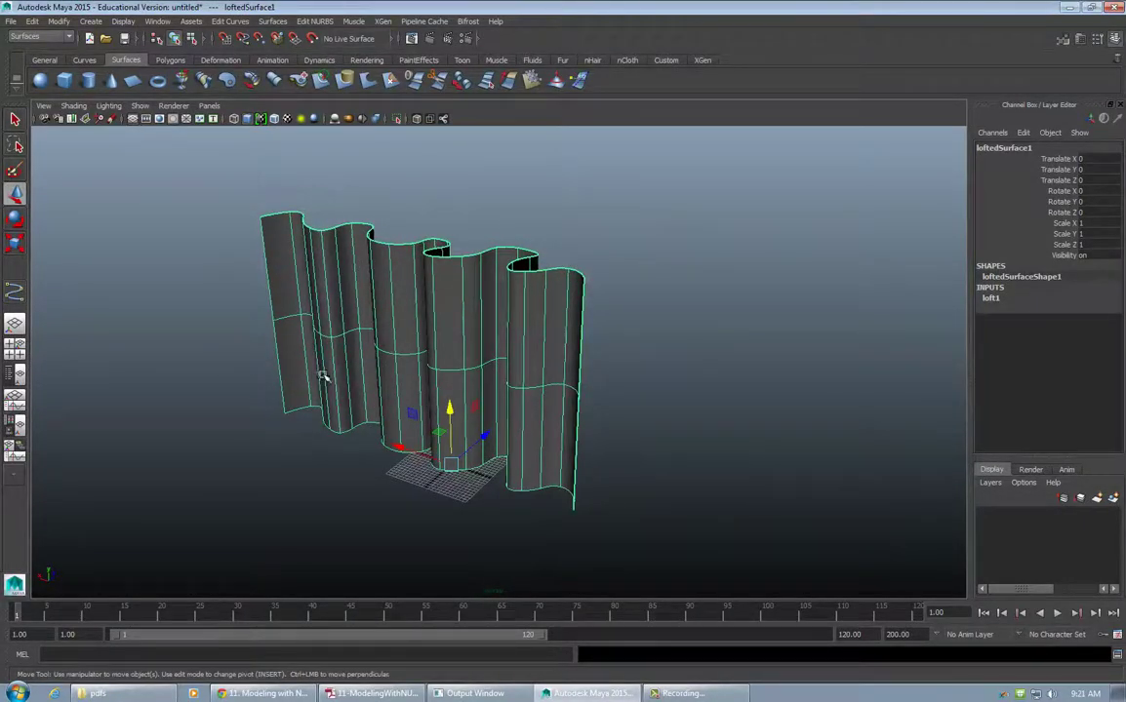
mouse_move(325, 377)
alt+mouse_down()
mouse_move(354, 332)
mouse_move(518, 304)
mouse_move(515, 370)
mouse_move(377, 345)
mouse_move(369, 316)
mouse_move(358, 346)
mouse_move(344, 335)
mouse_move(624, 390)
mouse_move(716, 290)
mouse_move(688, 347)
mouse_move(555, 329)
mouse_move(460, 337)
mouse_move(284, 324)
mouse_move(296, 370)
mouse_move(312, 359)
alt+mouse_up()
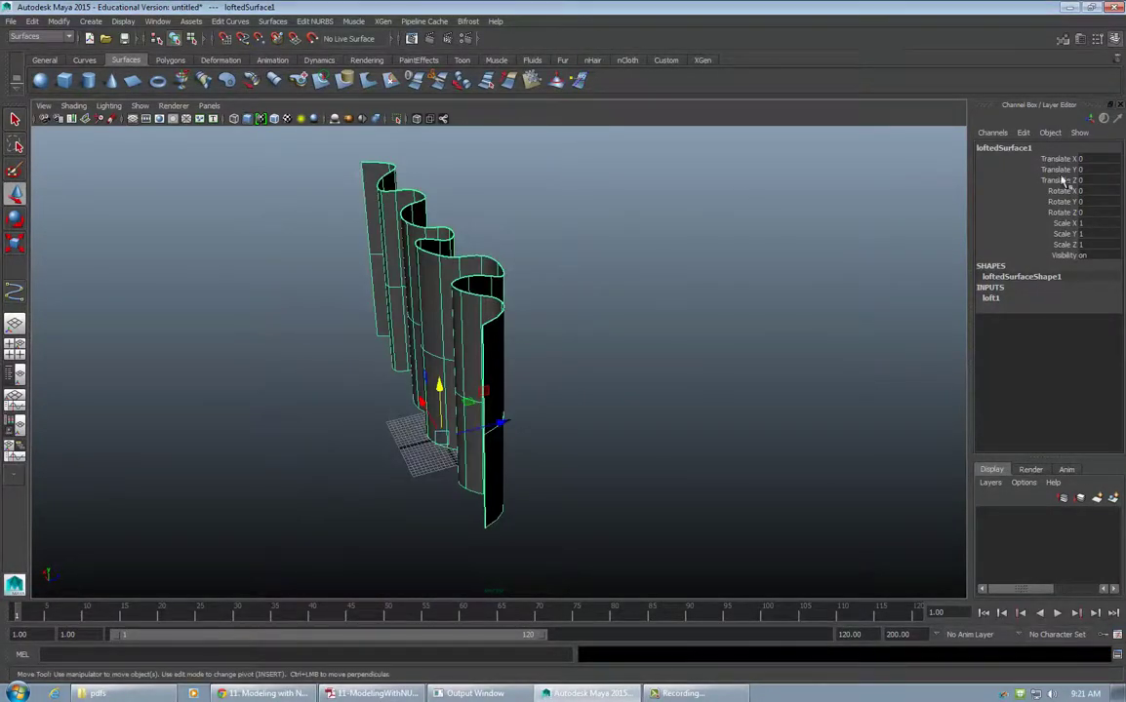
key(ctrl+a)
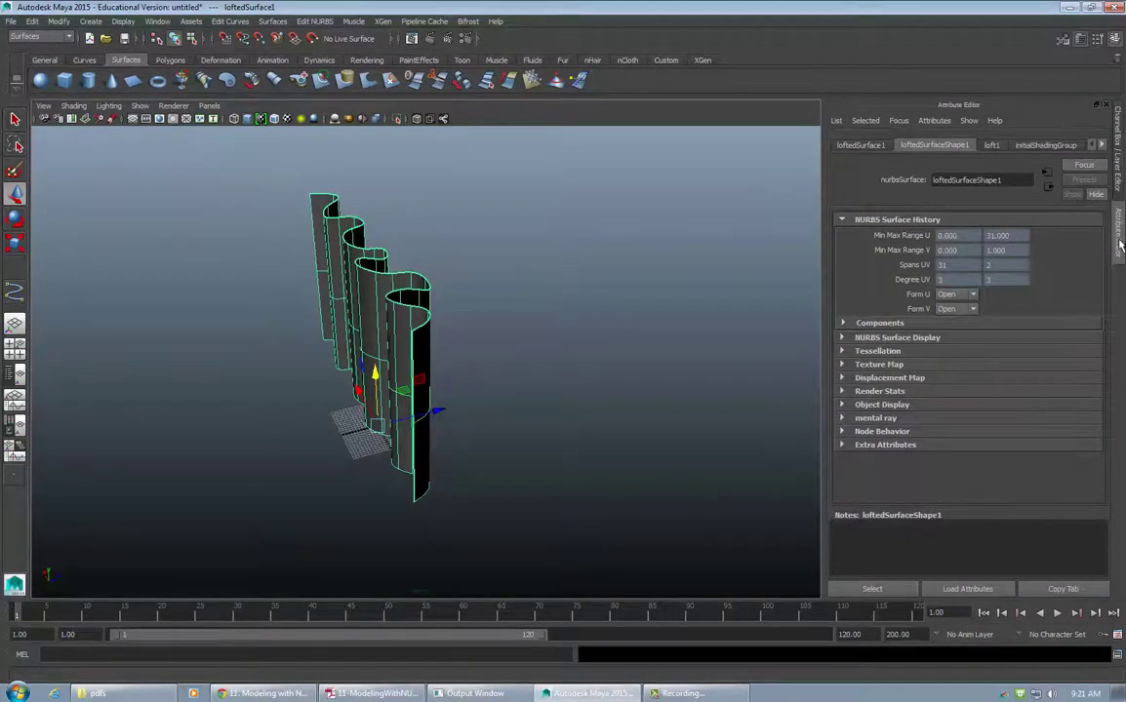
click(699, 227)
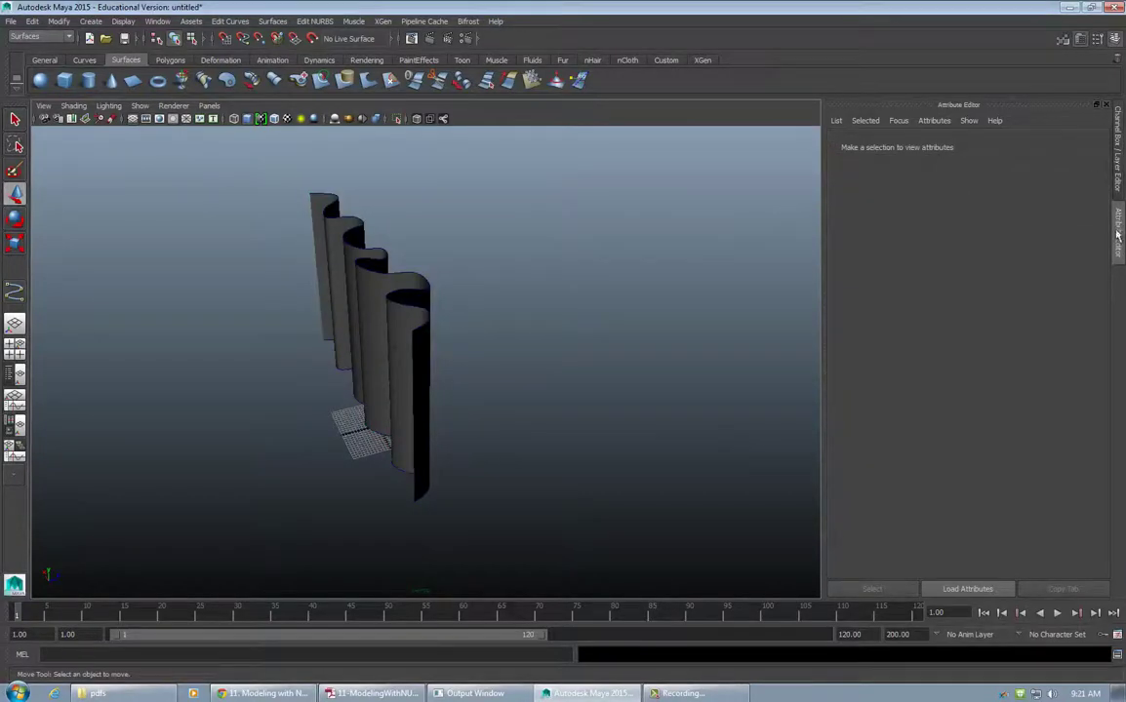
click(382, 319)
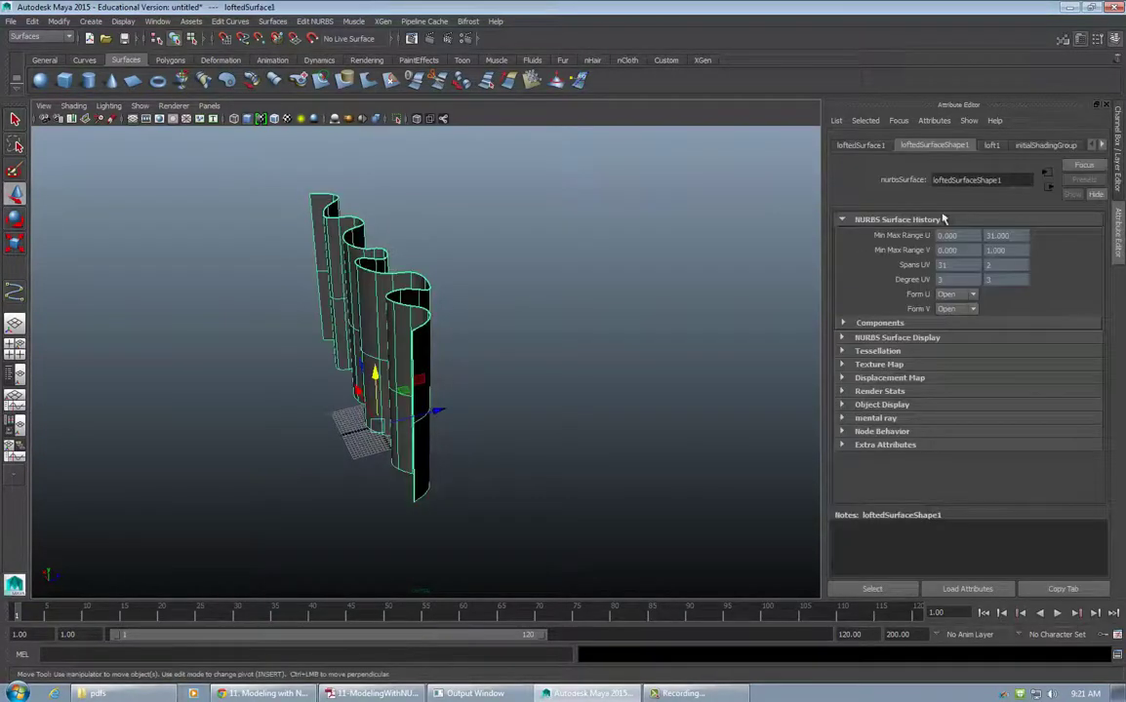
click(1119, 238)
click(1120, 238)
click(842, 406)
click(842, 406)
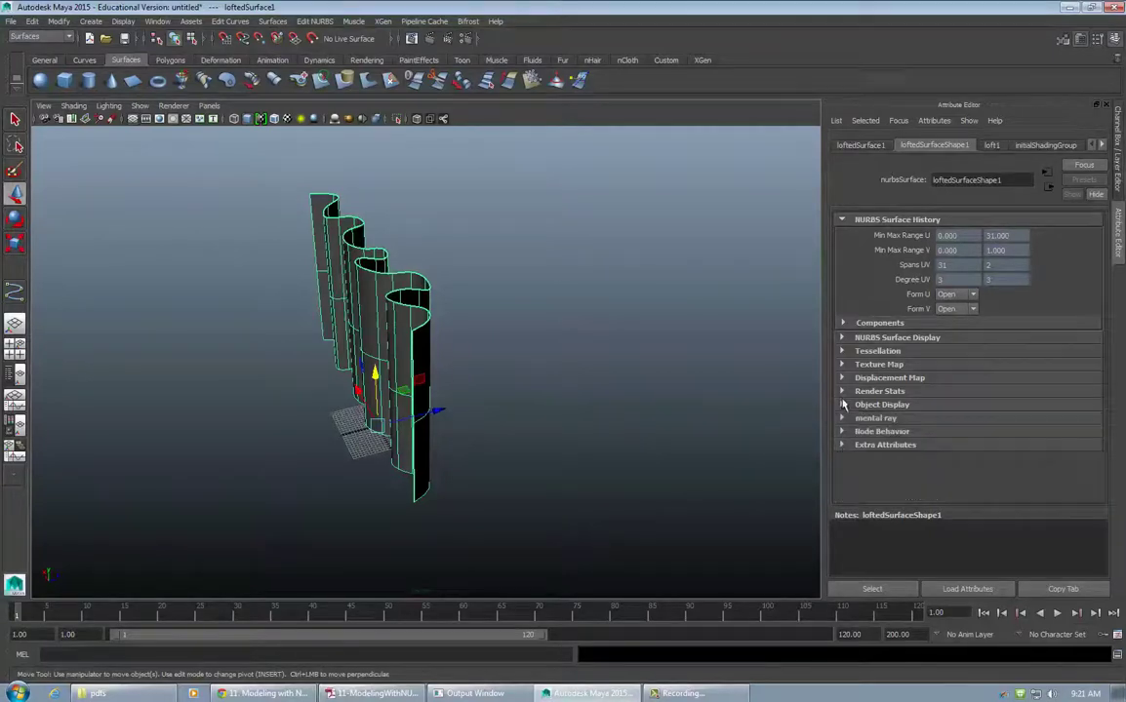
Look through the lofted surface's Render Stats and Object Display attributes
click(841, 391)
scroll(1053, 454, down, 1)
scroll(1052, 444, down, 3)
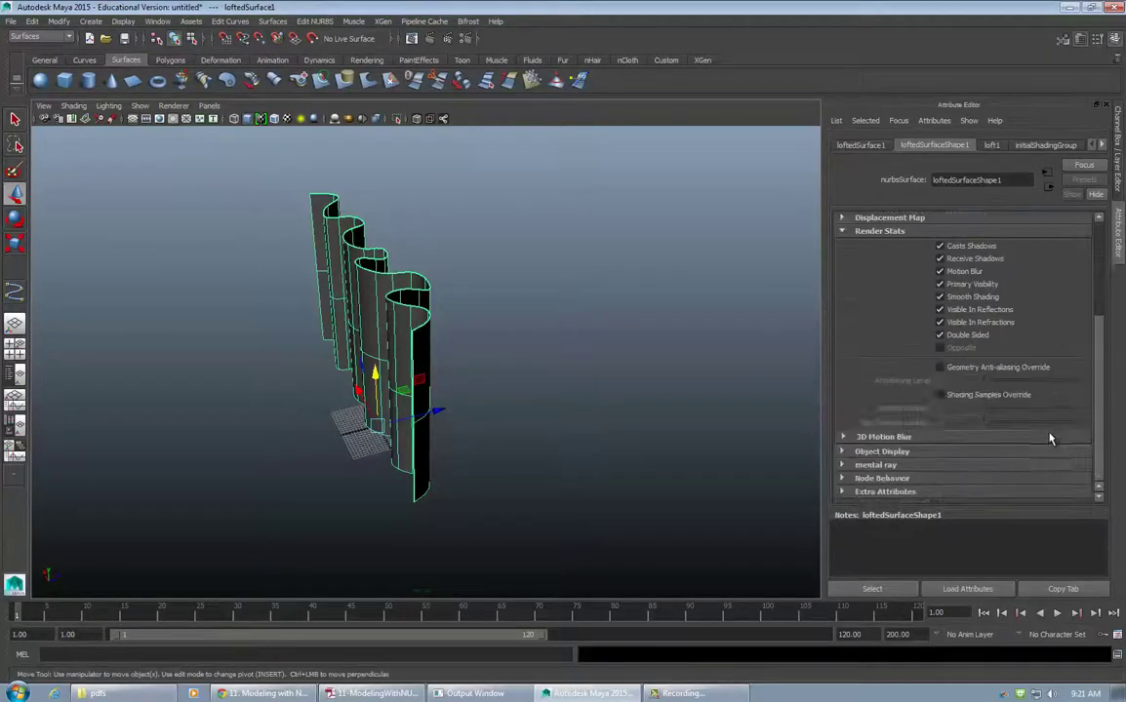
scroll(907, 390, up, 2)
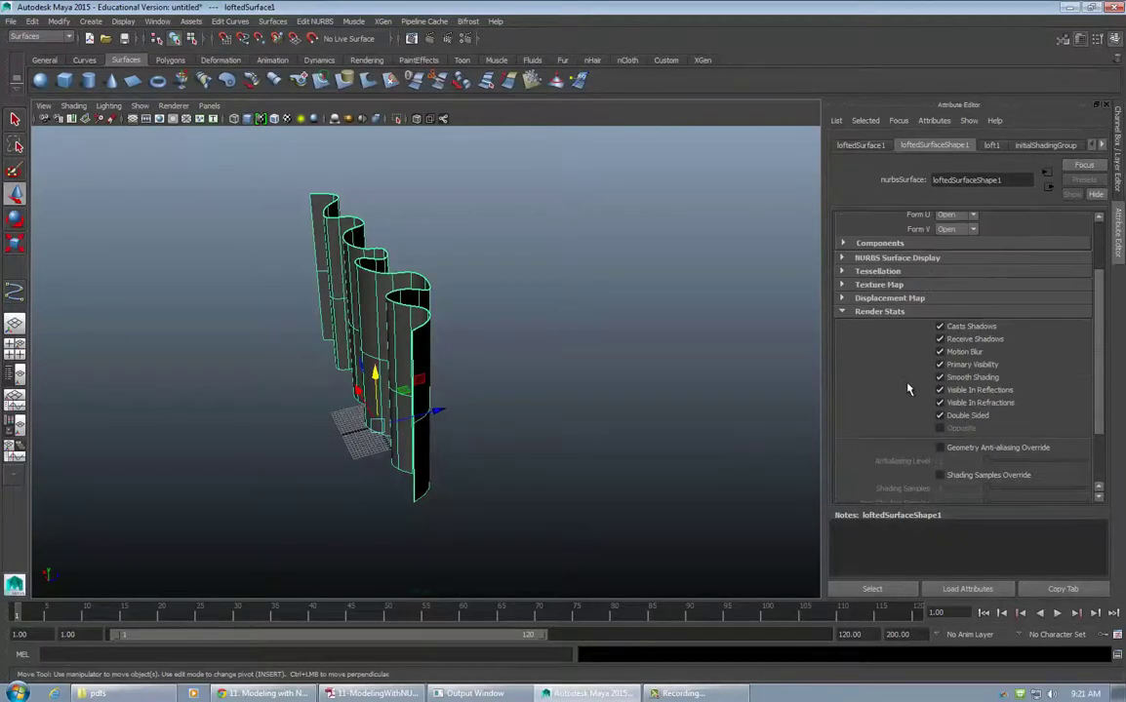
click(840, 312)
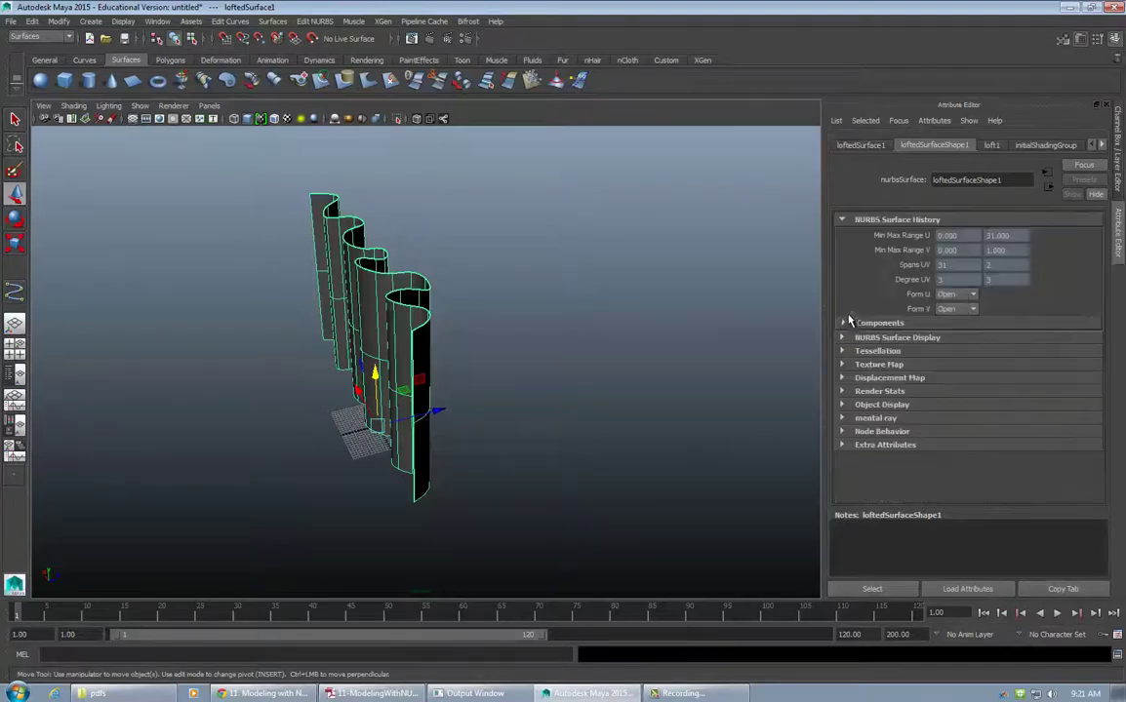
click(841, 391)
scroll(845, 400, down, 3)
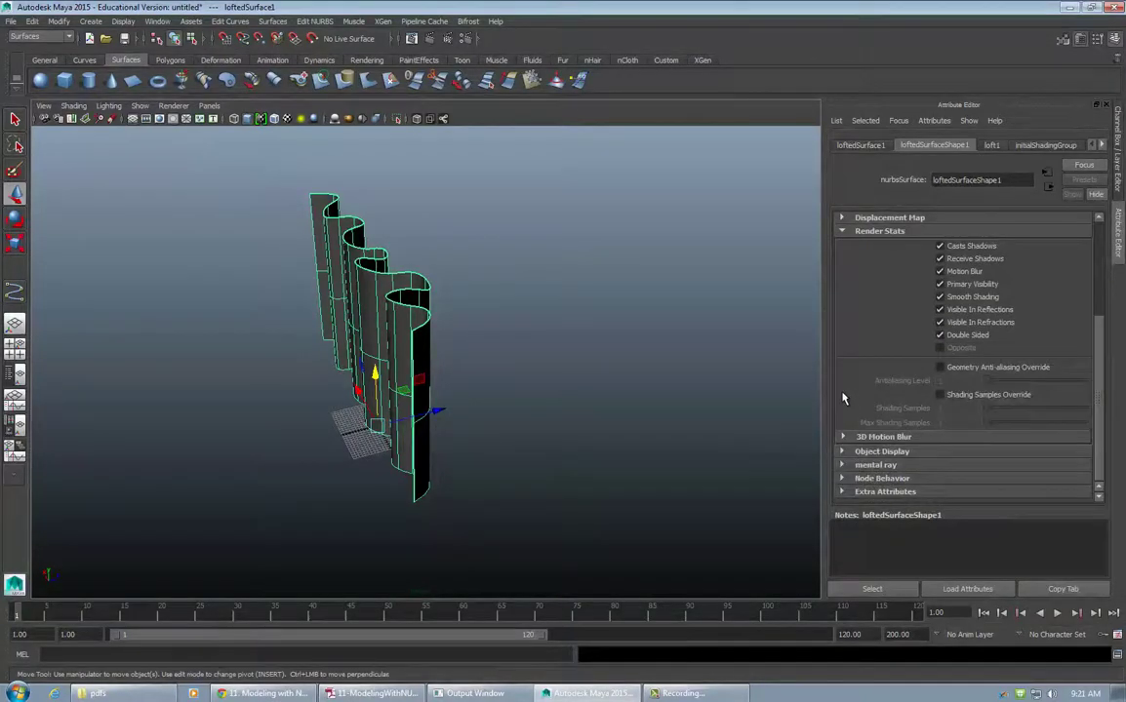
click(841, 451)
scroll(863, 422, down, 3)
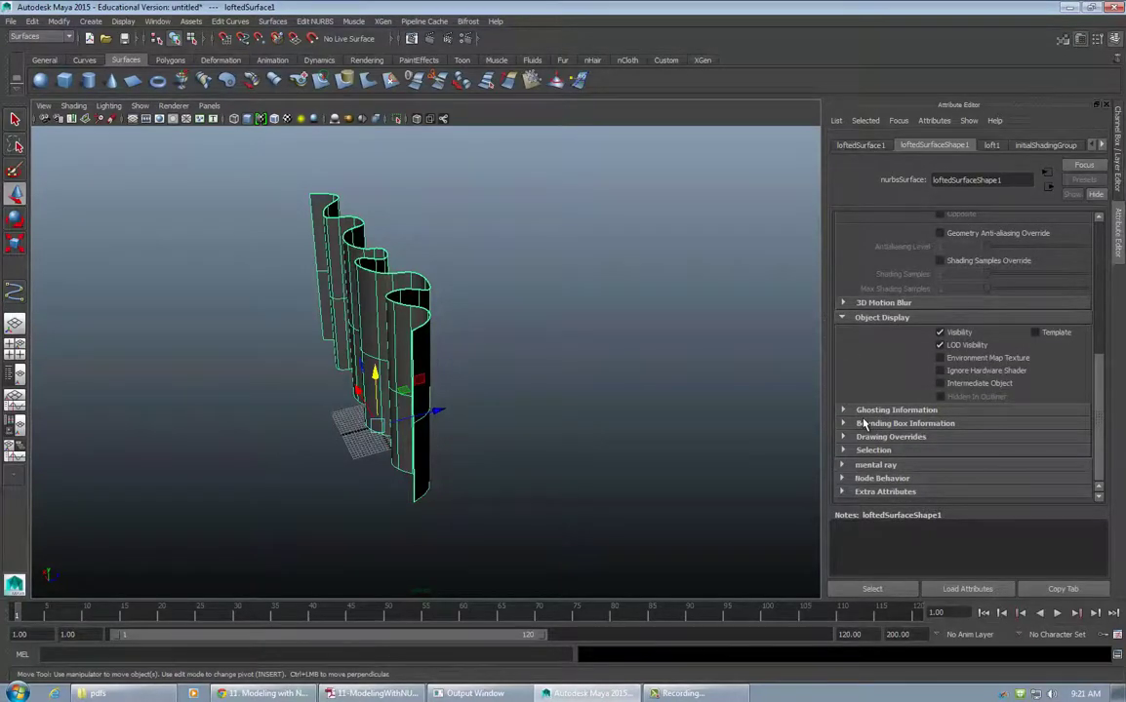
scroll(864, 417, up, 5)
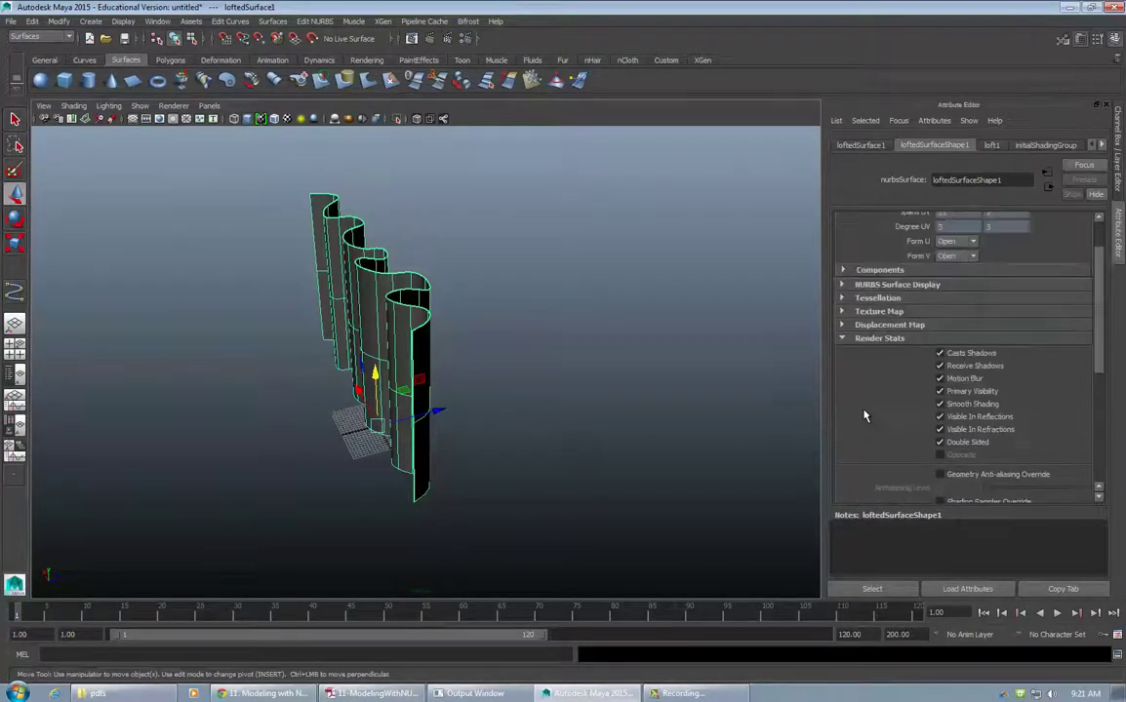
Review the lofted surface's NURBS Surface Display, Tessellation and Texture Map attributes
click(843, 338)
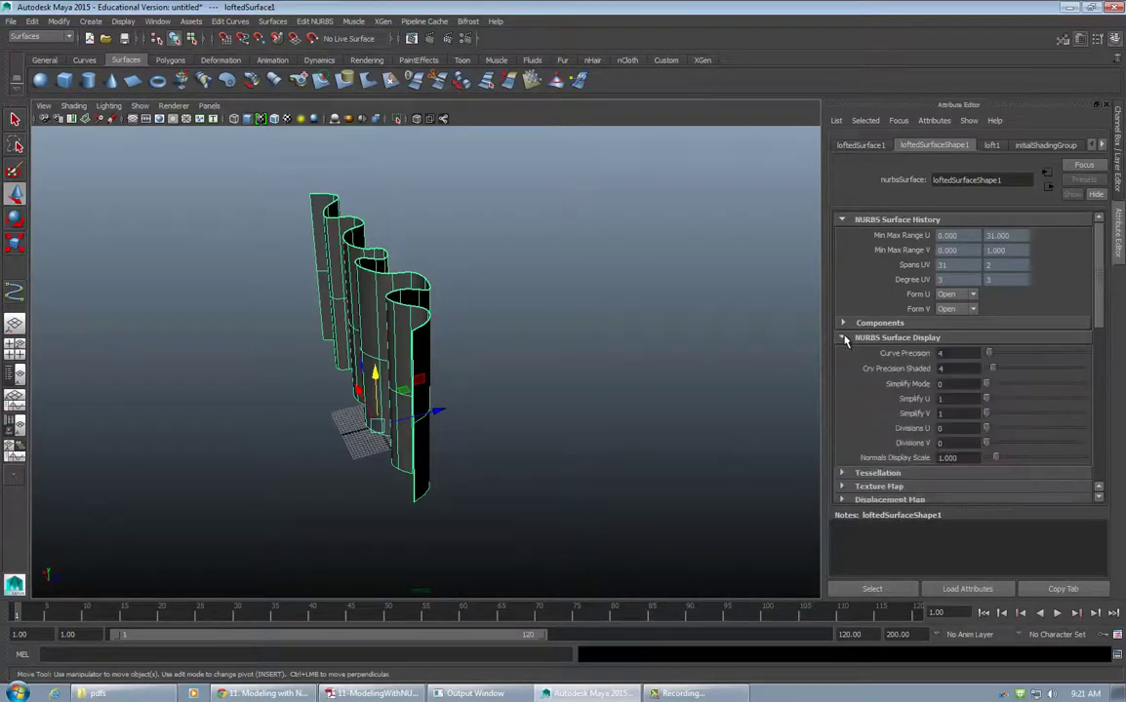
click(842, 338)
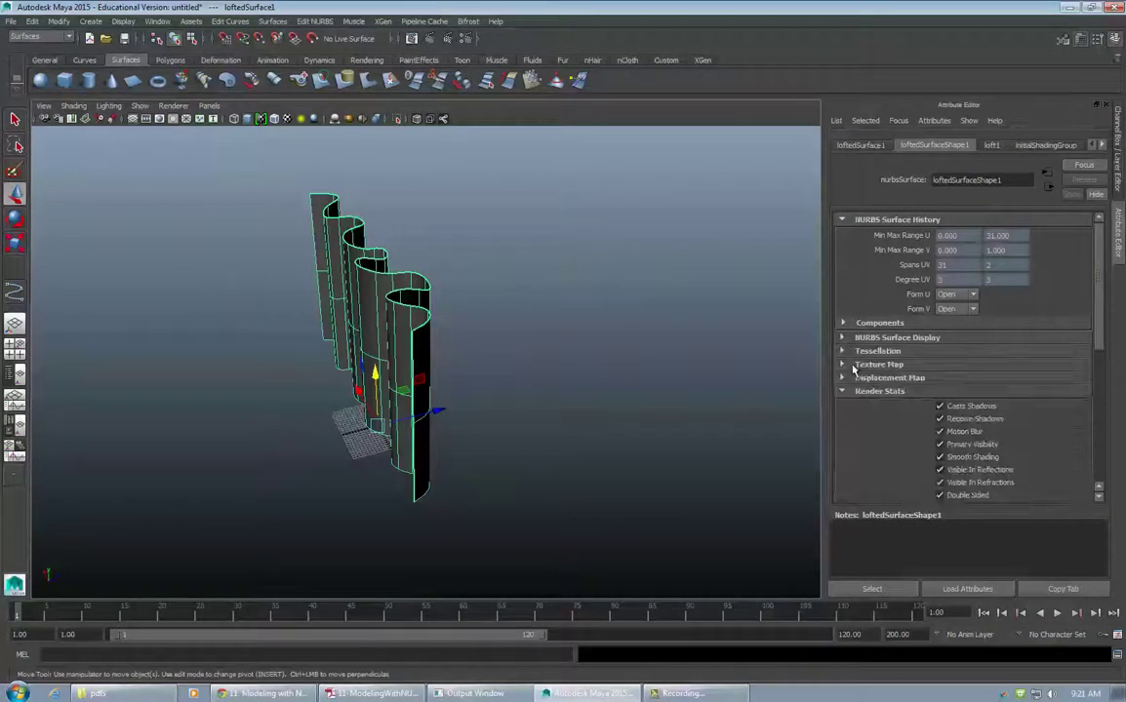
click(843, 353)
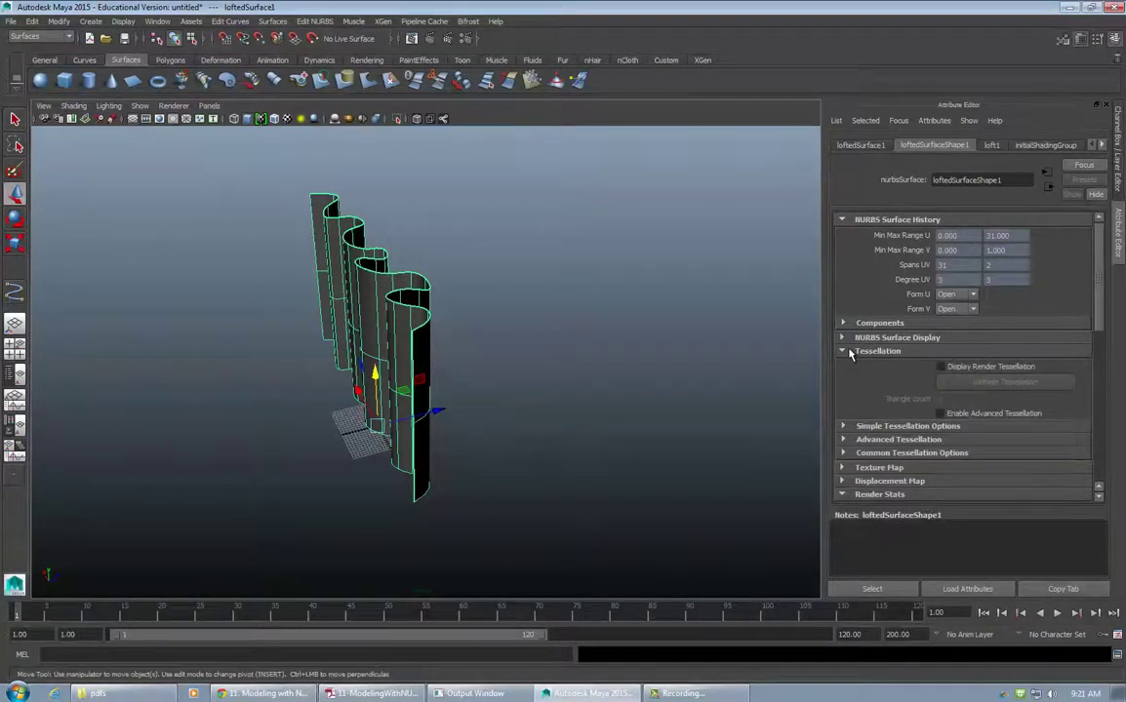
click(843, 351)
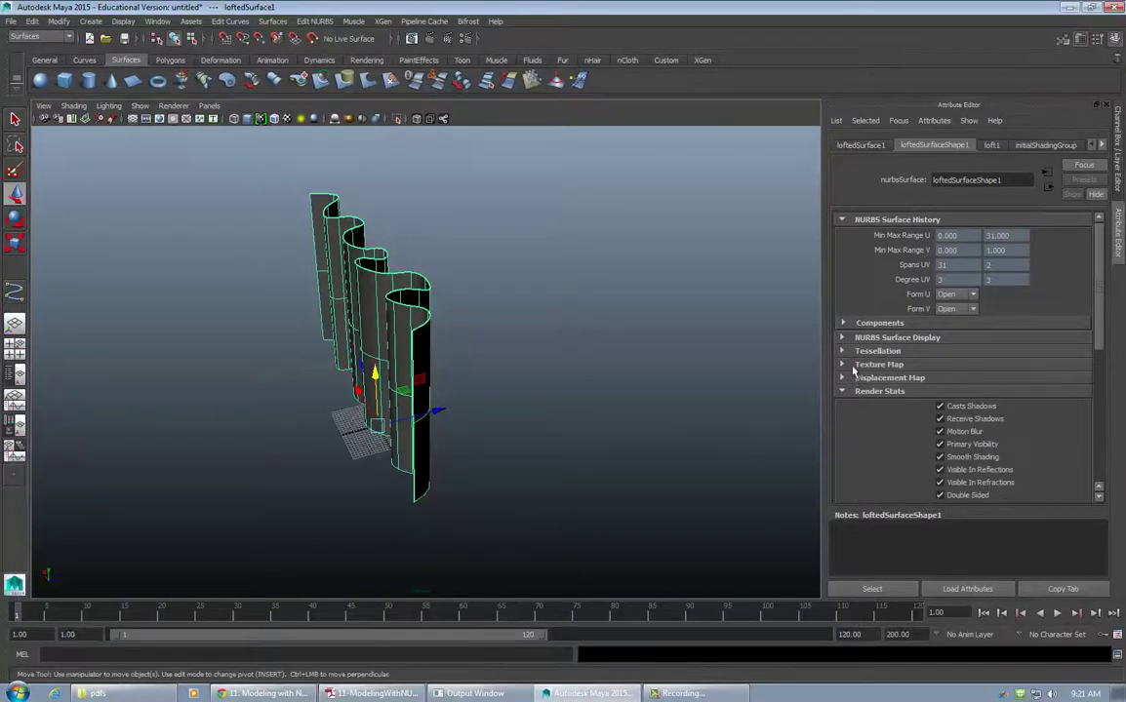
click(853, 368)
click(854, 369)
Turn off Double Sided rendering for the lofted surface, check its reverse side, and turn the option back on
scroll(866, 382, down, 5)
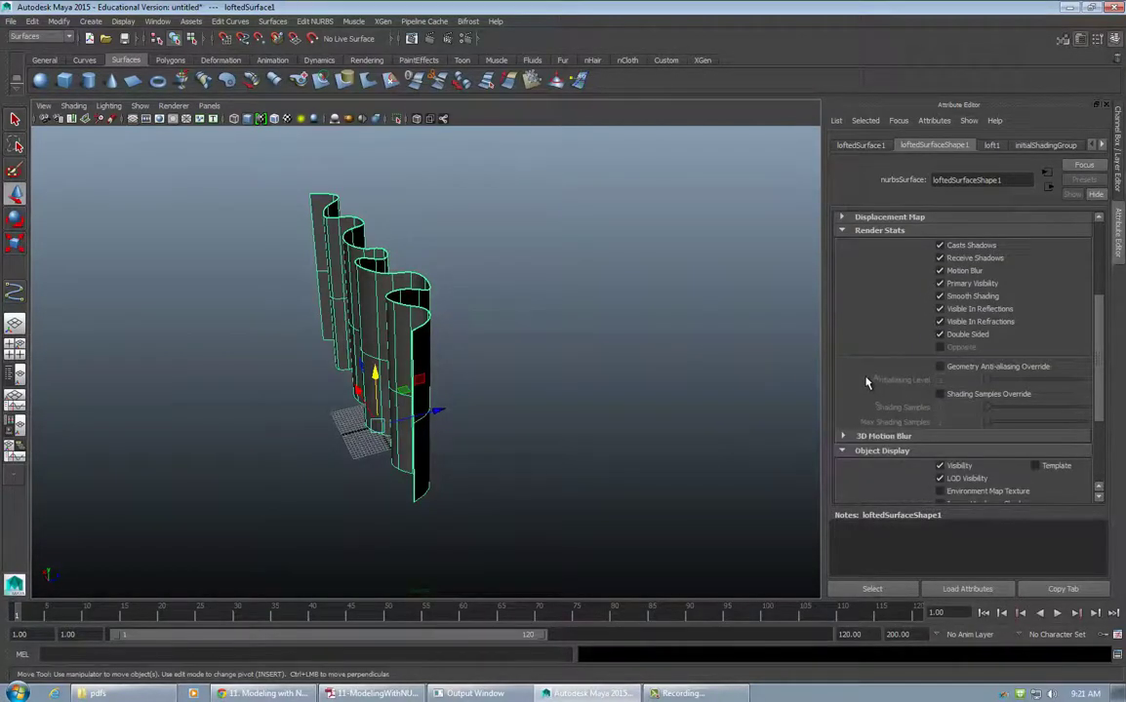
click(945, 337)
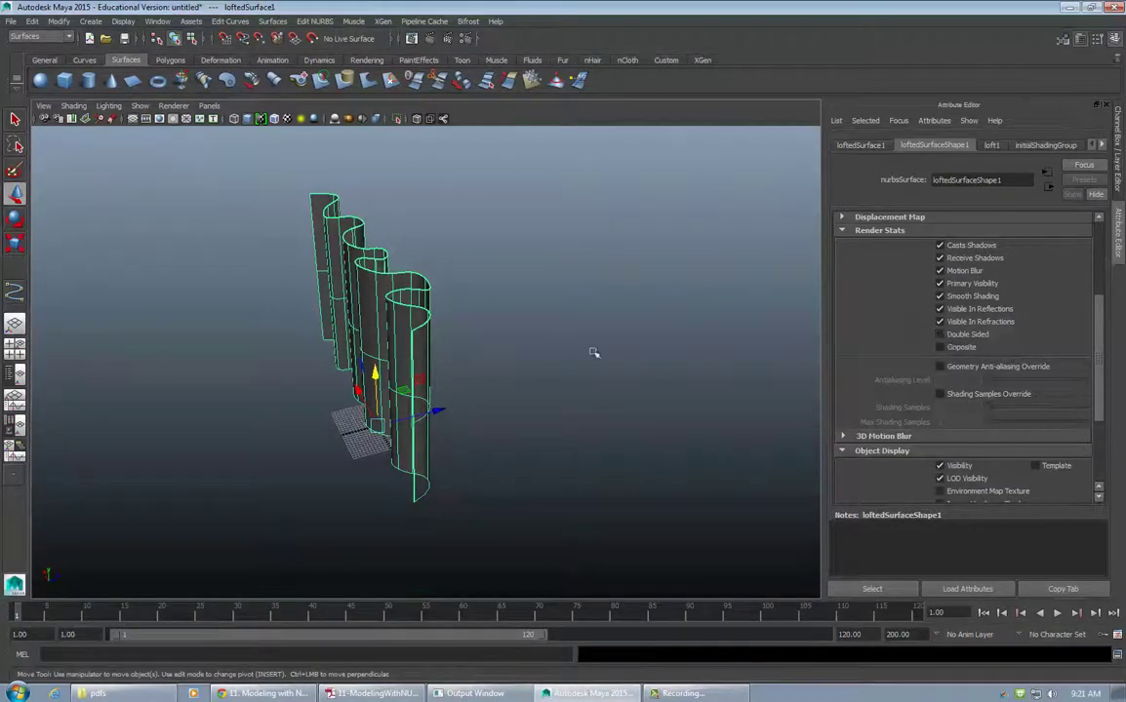
alt+drag(593, 352, 613, 318)
click(939, 334)
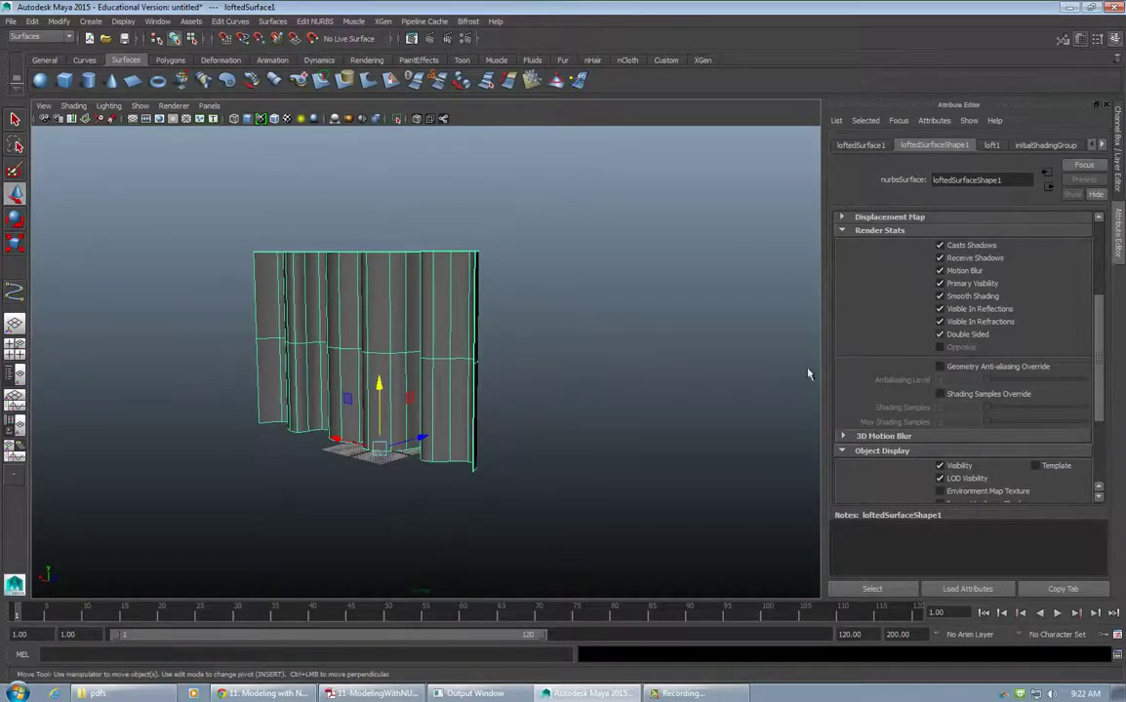
Deselect the lofted surface and switch the perspective view's renderer to Legacy High Quality Viewport
mouse_move(727, 331)
alt+mouse_down()
mouse_move(390, 344)
mouse_move(401, 369)
mouse_move(668, 349)
mouse_move(389, 329)
mouse_move(513, 342)
mouse_move(305, 364)
mouse_move(418, 372)
mouse_move(349, 352)
mouse_move(293, 356)
alt+mouse_up()
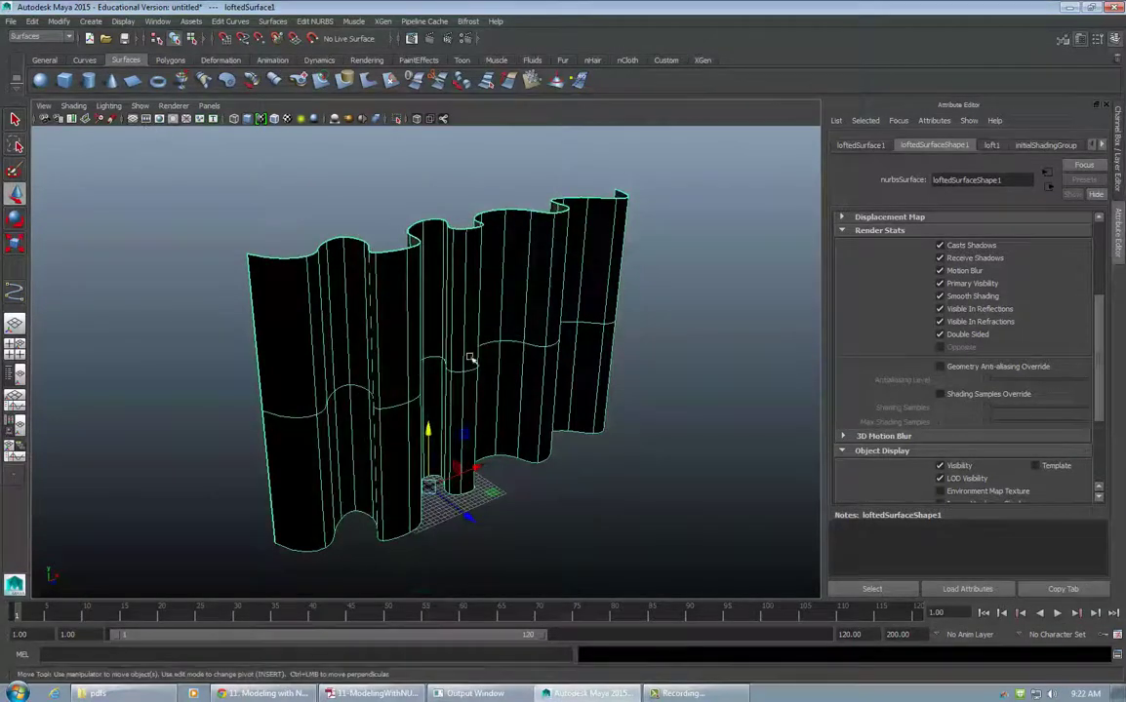
mouse_move(467, 362)
alt+mouse_down()
mouse_move(545, 376)
mouse_move(495, 379)
mouse_move(324, 337)
alt+mouse_up()
click(324, 338)
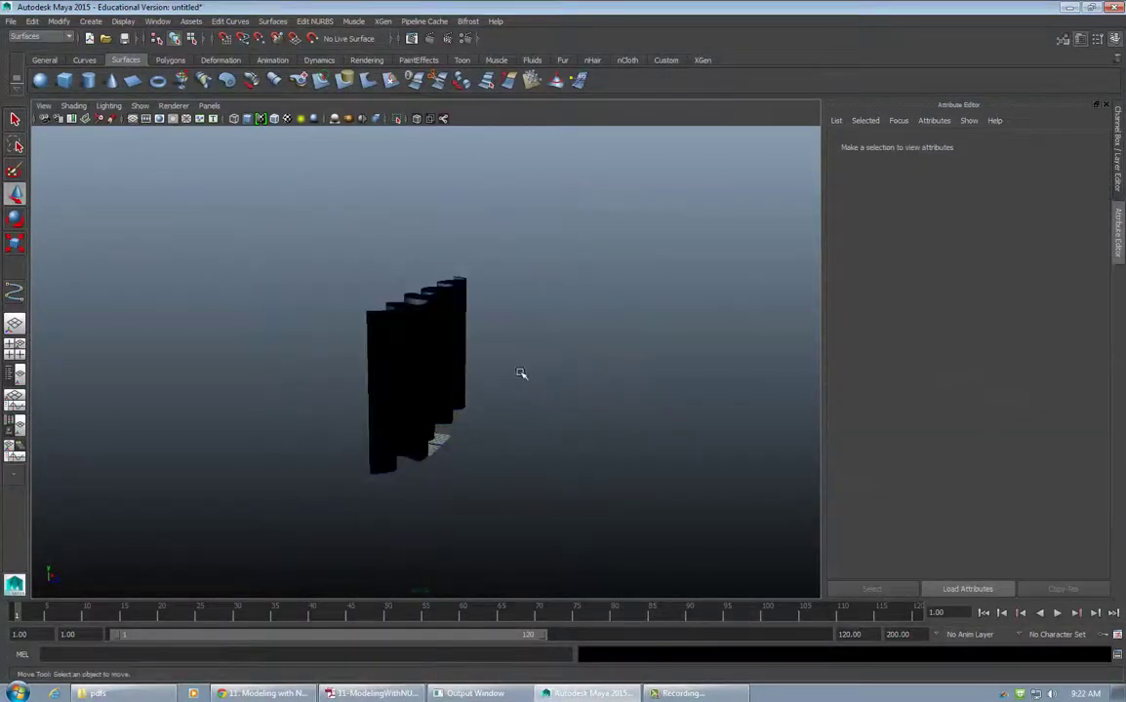
alt+drag(519, 376, 584, 379)
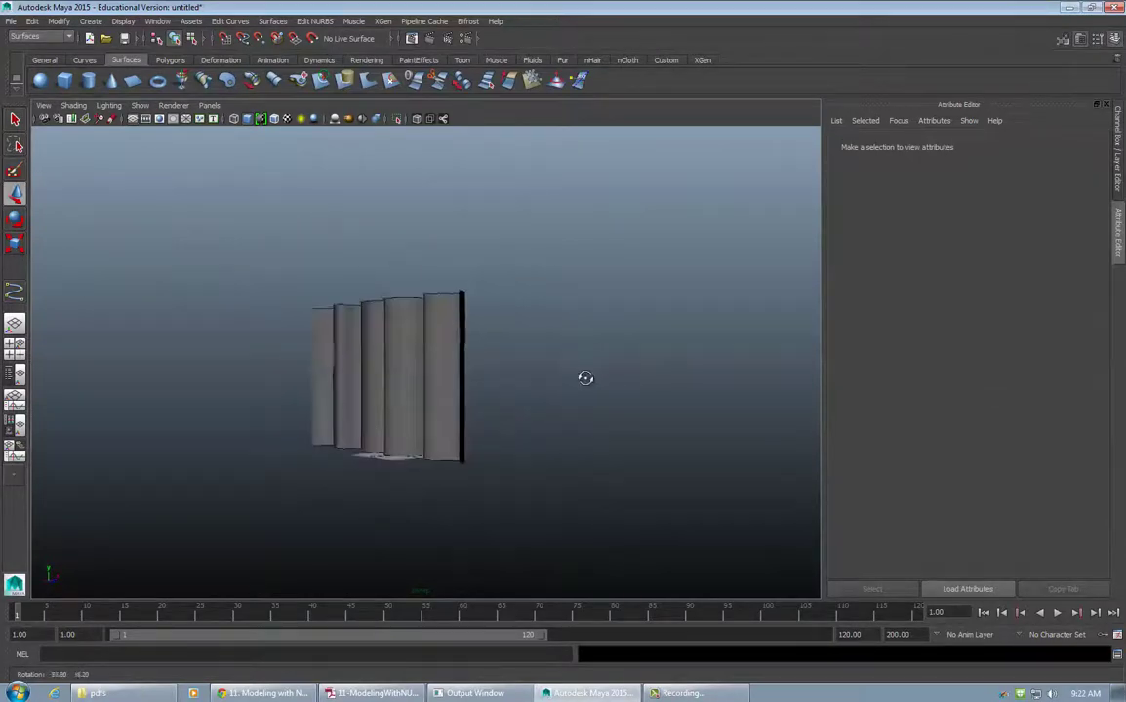
click(174, 105)
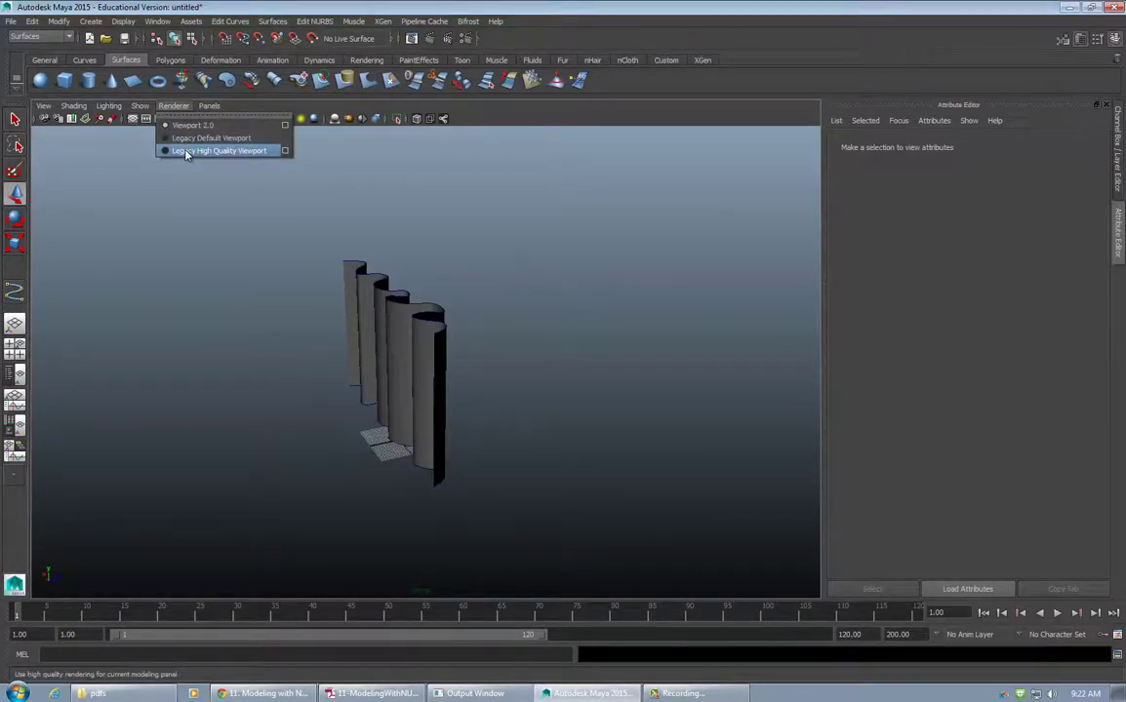
click(185, 151)
Examine the curtain surface's shading, folds and edges from both sides, close up and from a distance, with it selected and deselected
alt+drag(625, 281, 377, 327)
alt+right_drag(376, 327, 553, 317)
alt+drag(553, 317, 598, 296)
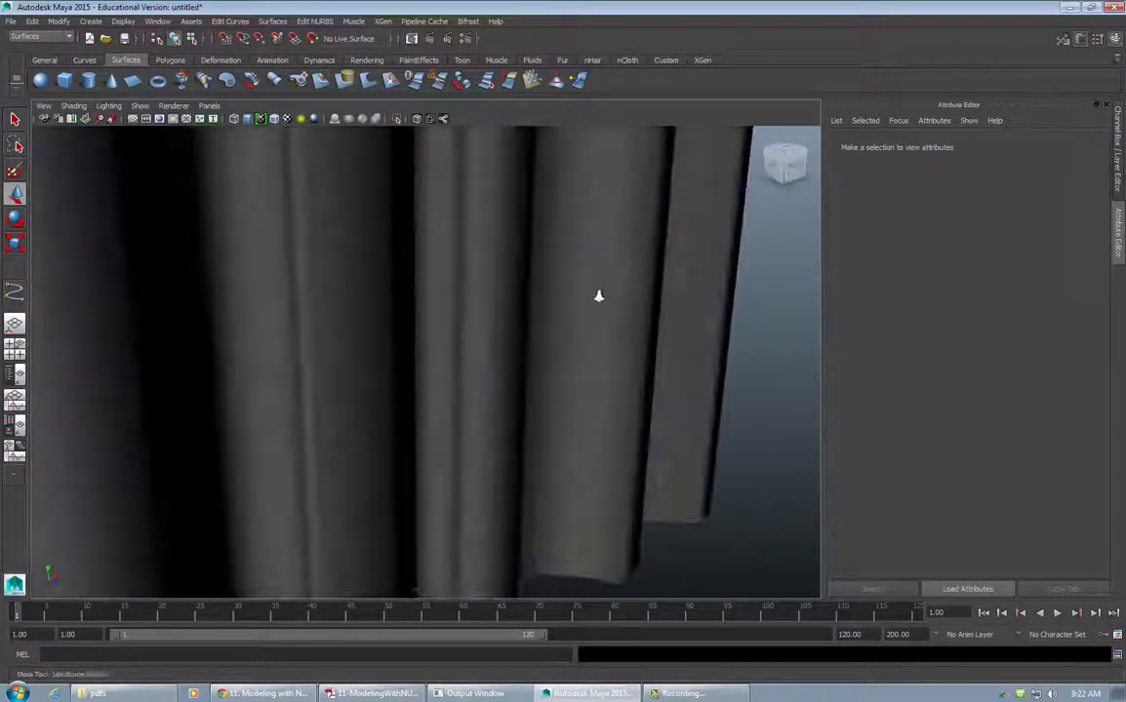
alt+right_drag(598, 296, 264, 350)
alt+drag(263, 350, 342, 371)
click(408, 381)
alt+drag(616, 398, 638, 321)
alt+right_drag(638, 321, 394, 323)
alt+drag(394, 323, 339, 347)
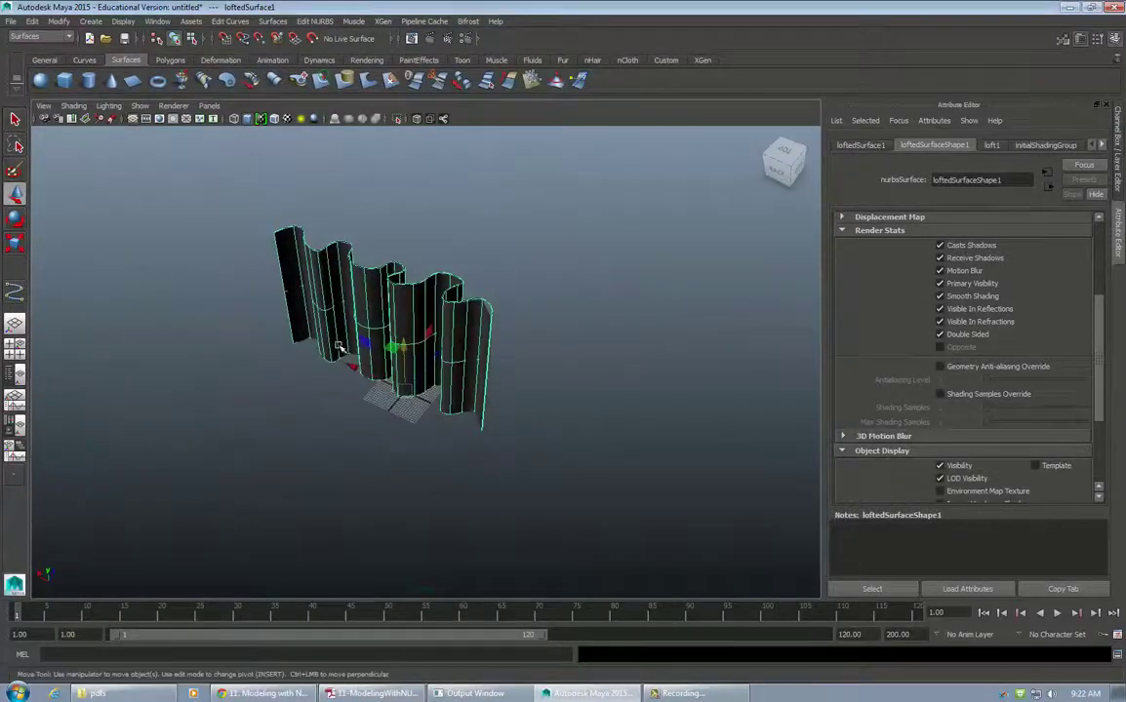
alt+drag(441, 344, 249, 324)
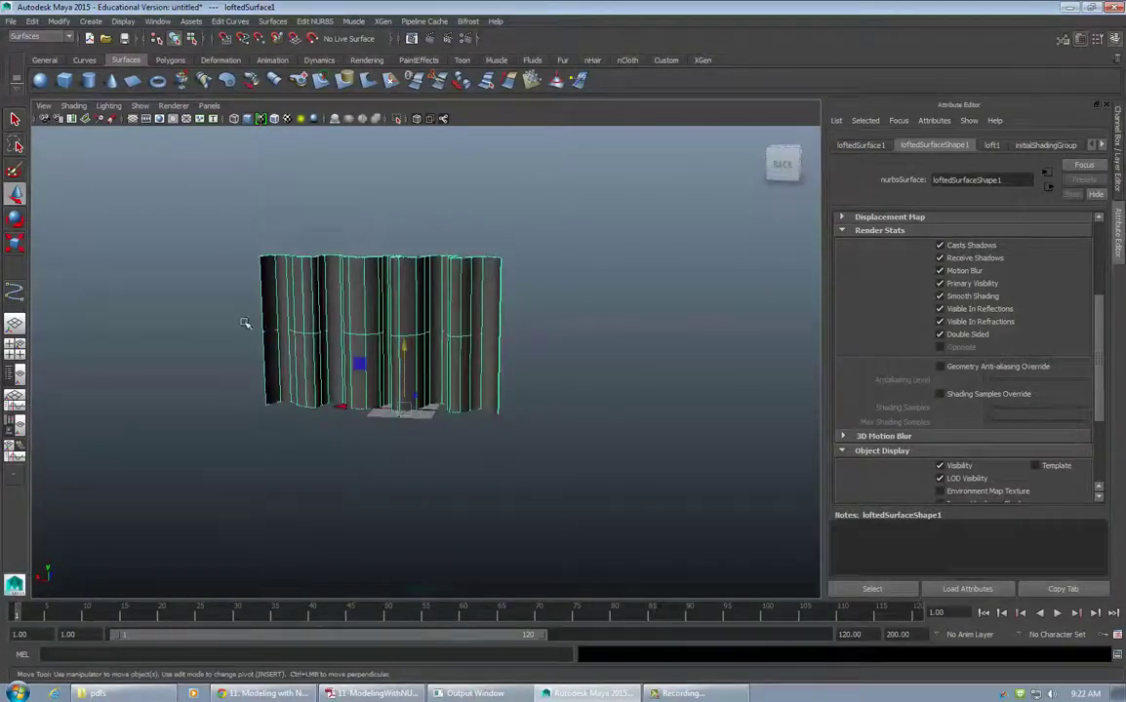
alt+right_drag(249, 324, 500, 305)
click(569, 337)
alt+drag(570, 337, 380, 339)
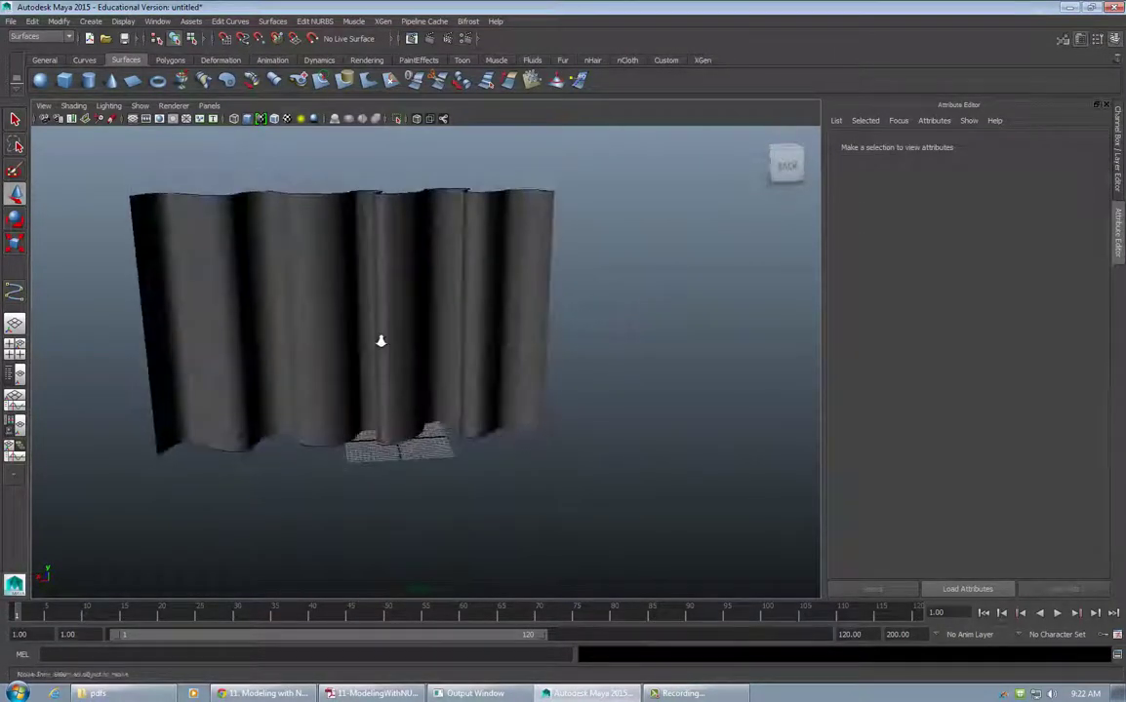
alt+right_drag(380, 339, 546, 269)
alt+drag(546, 269, 465, 296)
alt+middle_drag(464, 296, 464, 304)
alt+middle_drag(522, 244, 515, 458)
alt+right_drag(515, 459, 233, 347)
alt+drag(232, 347, 407, 294)
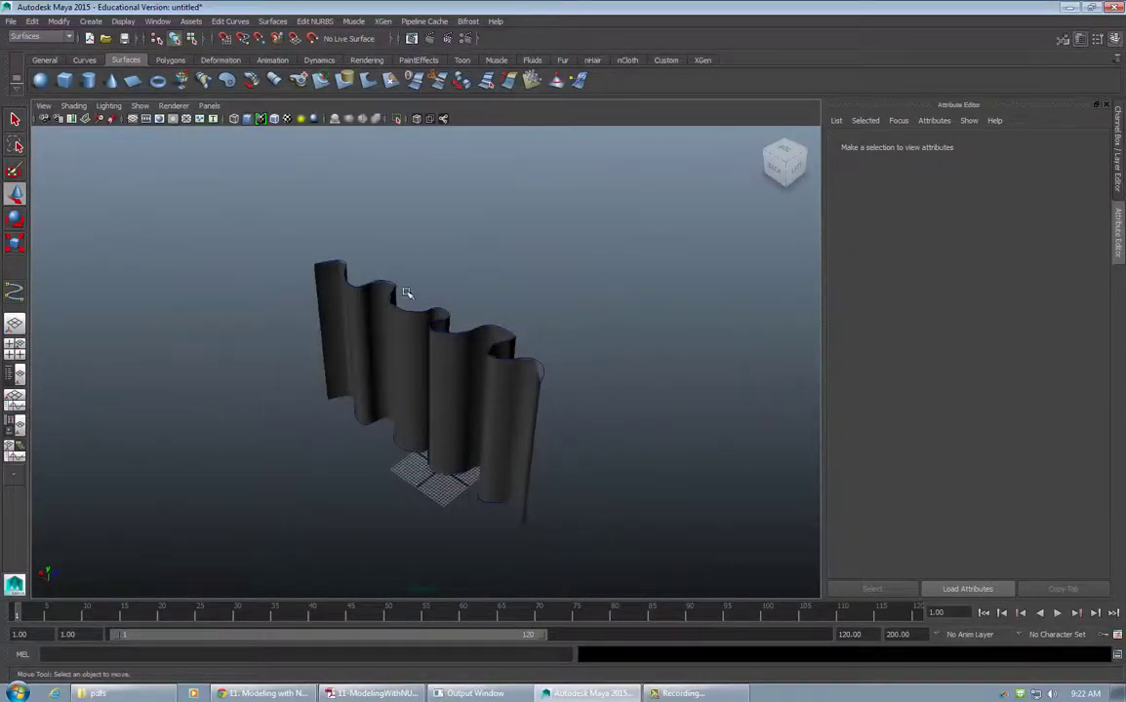
Select the upper curve, switch it to component editing, and try to pick points along its central folds
click(541, 368)
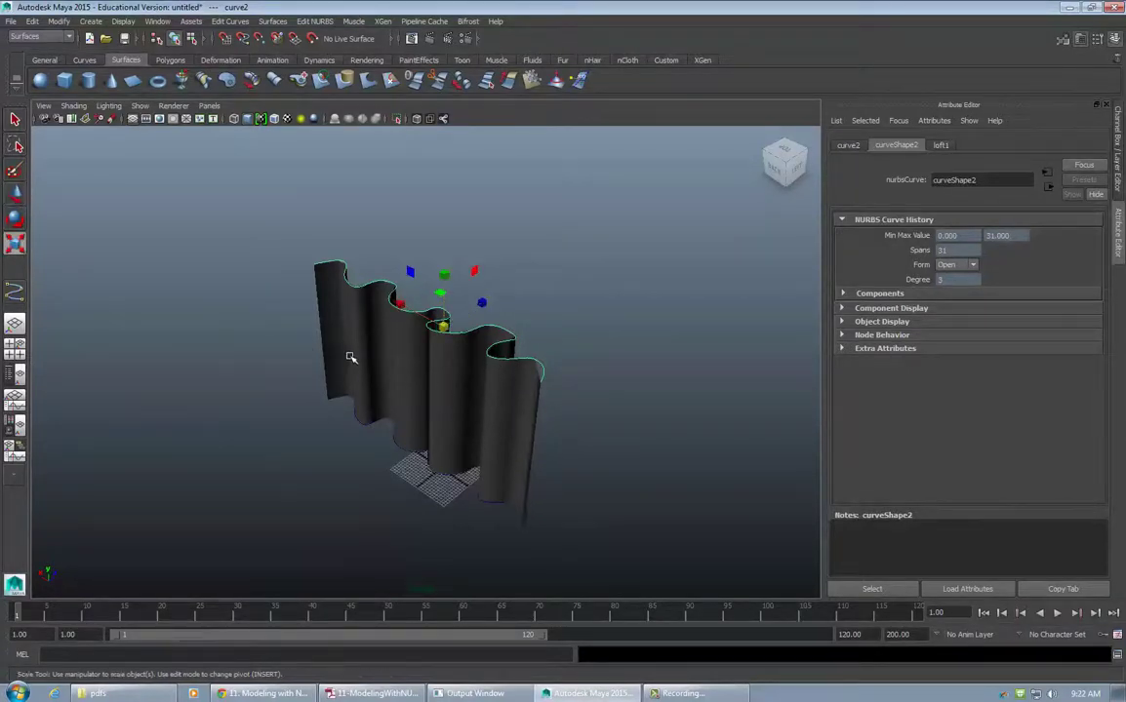
key(e)
right_click(542, 368)
right_drag(542, 368, 502, 367)
alt+right_drag(361, 314, 445, 322)
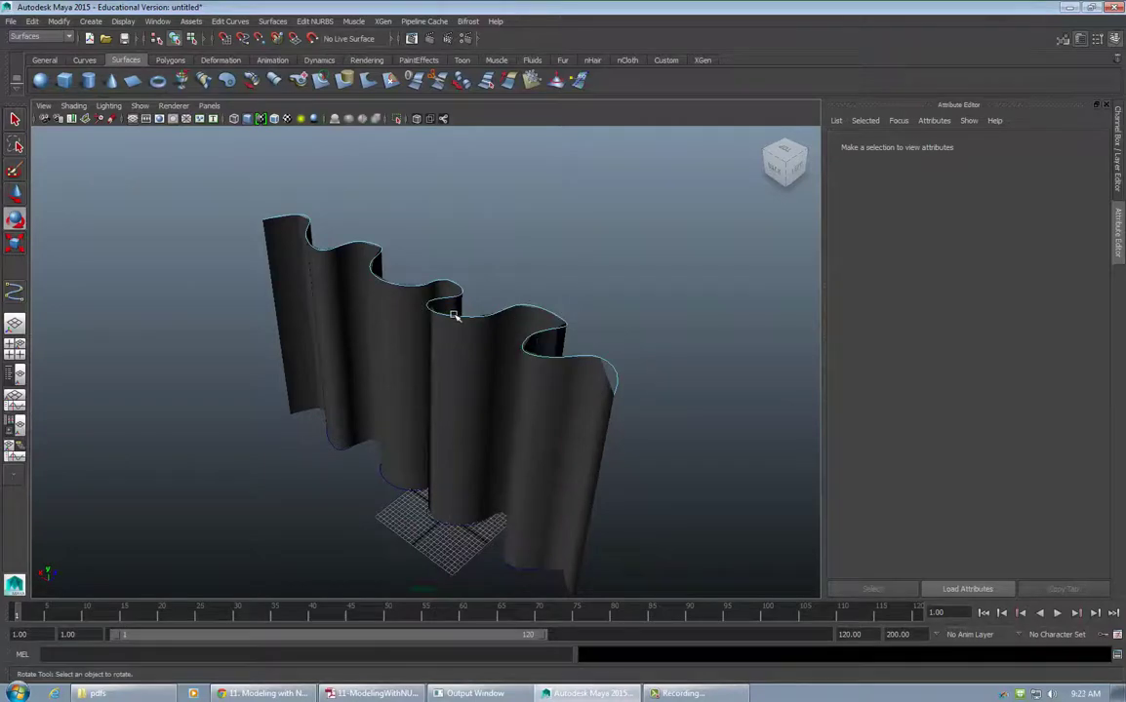
click(450, 317)
click(472, 304)
click(468, 325)
click(431, 285)
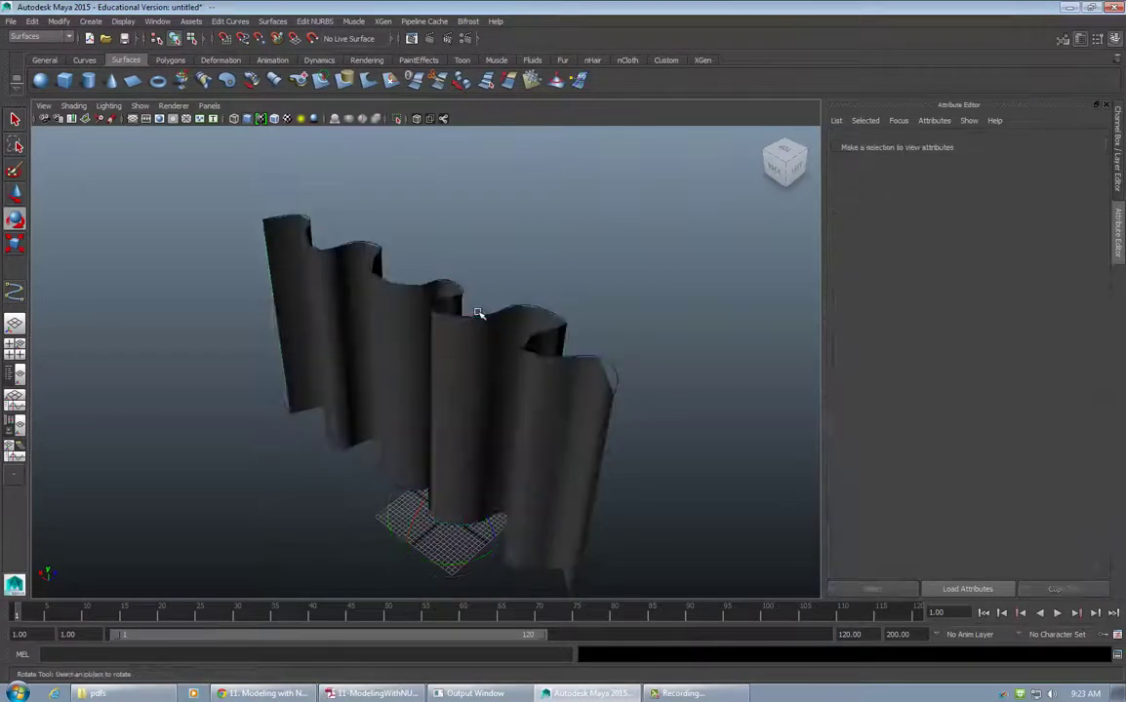
Reselect the upper curve and switch it to control vertex editing, with its central folds in close view
click(539, 306)
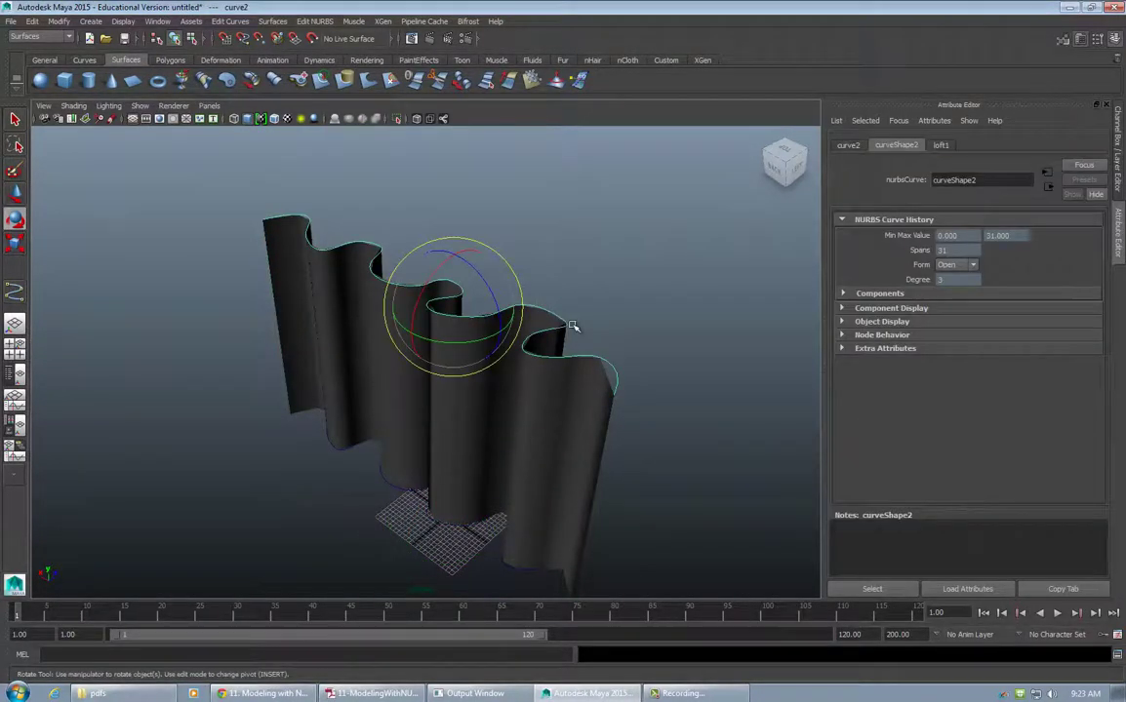
key(q)
right_drag(563, 322, 545, 334)
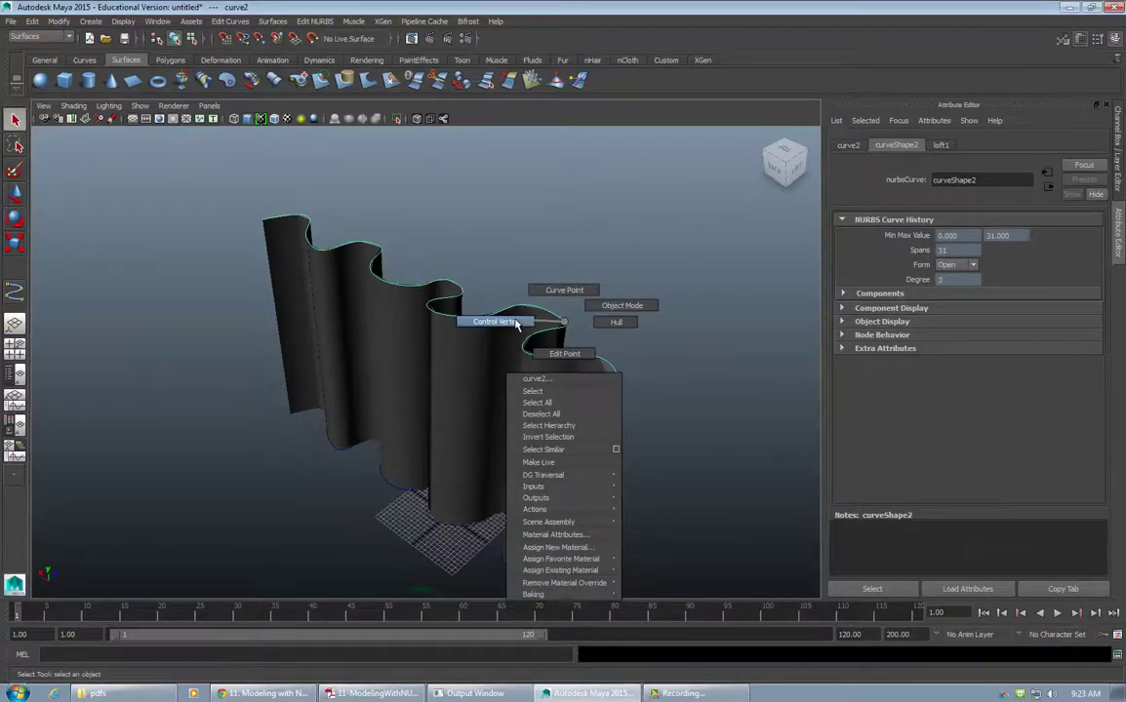
click(515, 321)
alt+drag(515, 322, 510, 354)
alt+right_drag(590, 338, 663, 342)
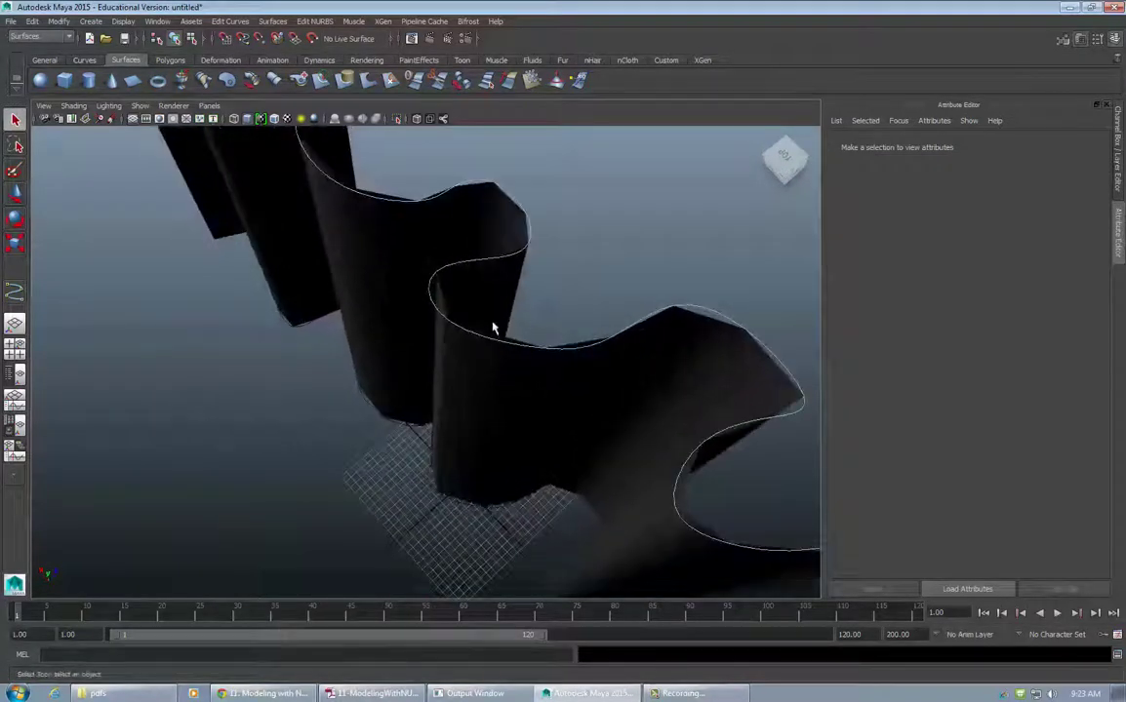
Inspect the top edge of the lofted curtain surface and switch the perspective view's renderer to Viewport 2.0
alt+drag(495, 329, 475, 282)
alt+middle_drag(475, 282, 503, 353)
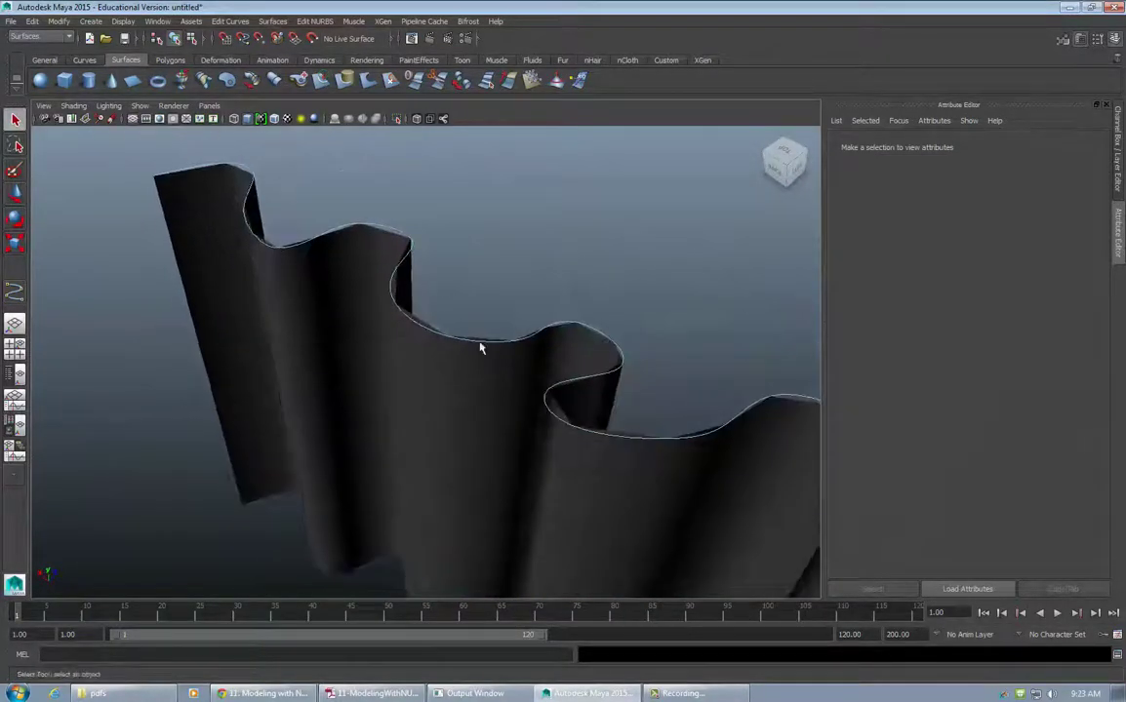
click(390, 286)
click(263, 182)
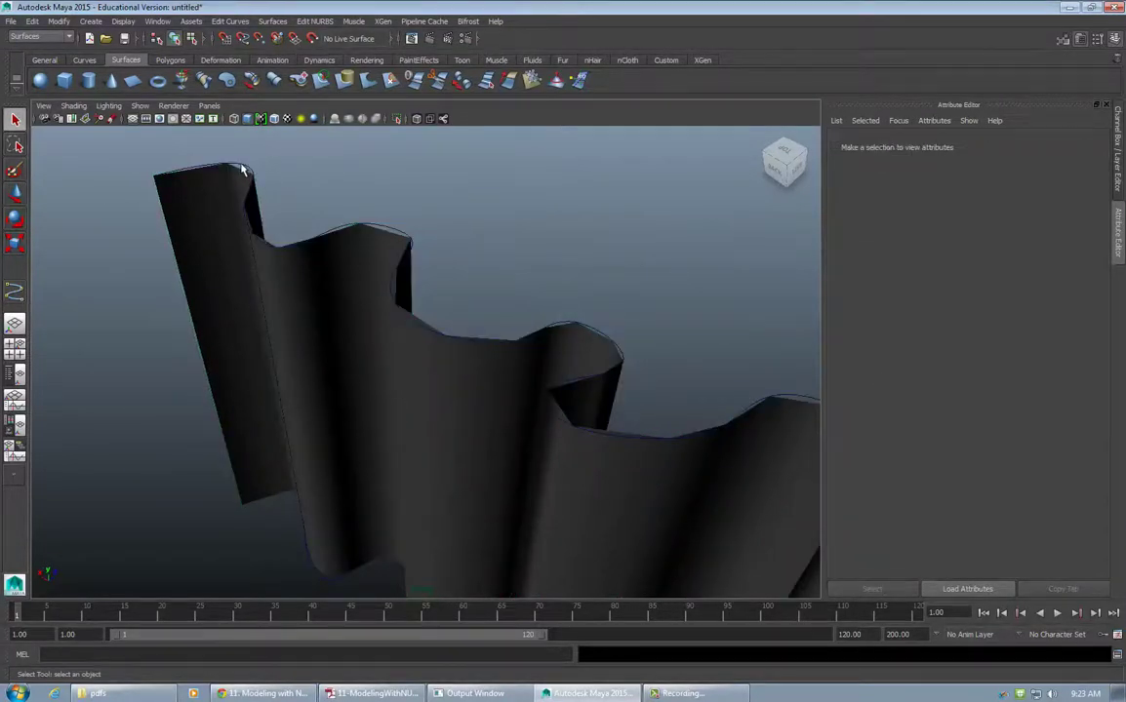
click(244, 172)
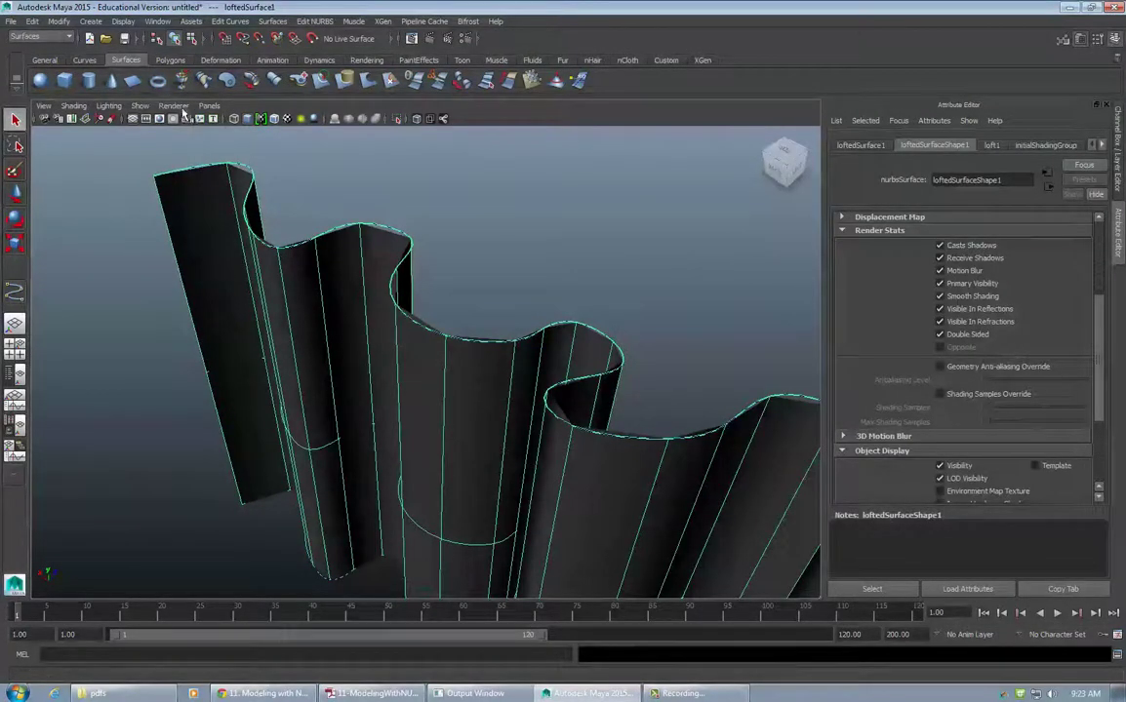
click(173, 105)
click(190, 132)
Show the control vertices of the curtain's top curve and select the one at the crest of the second fold
click(414, 244)
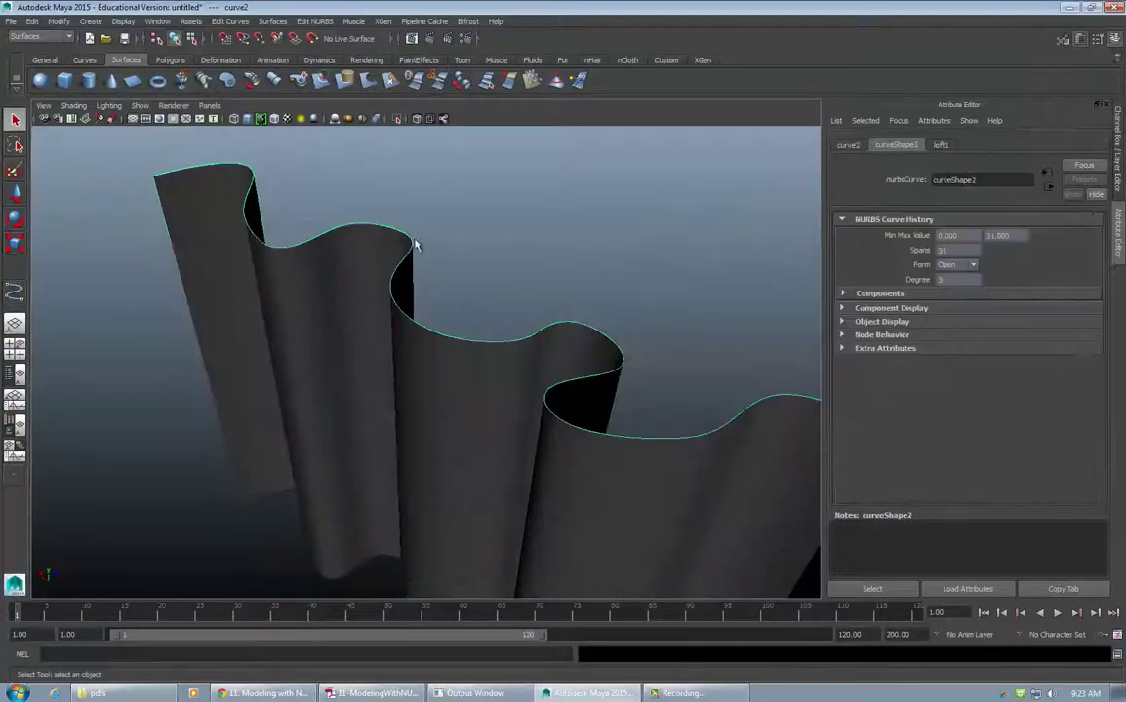
right_drag(414, 244, 359, 253)
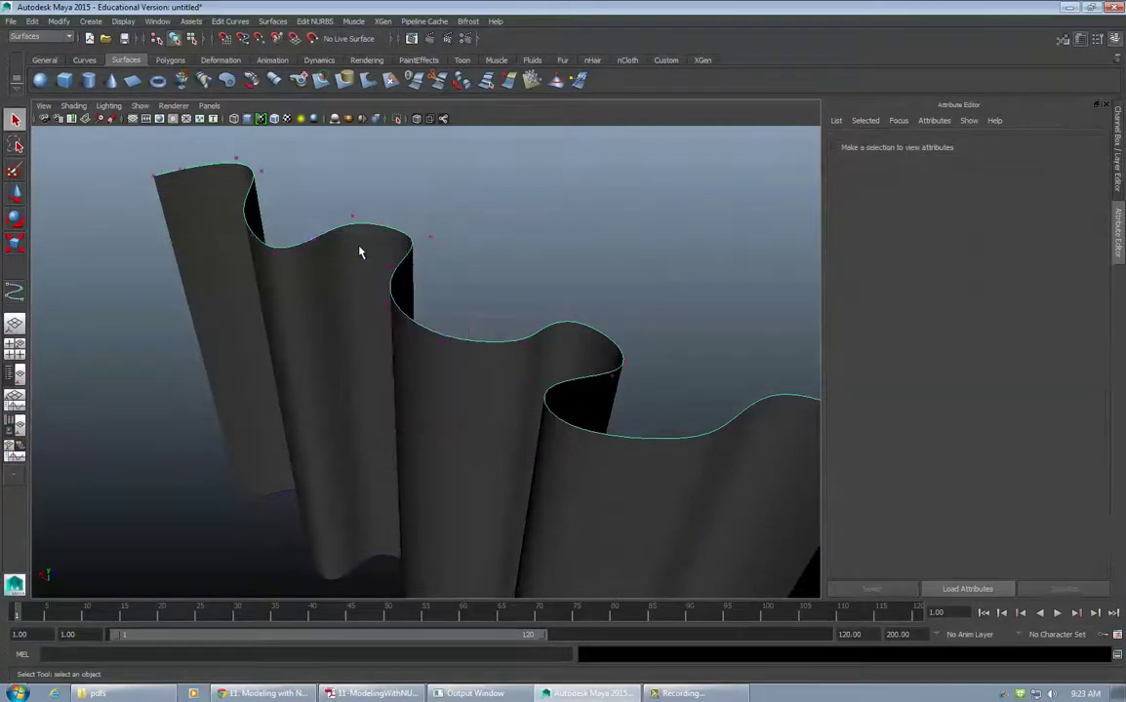
click(353, 216)
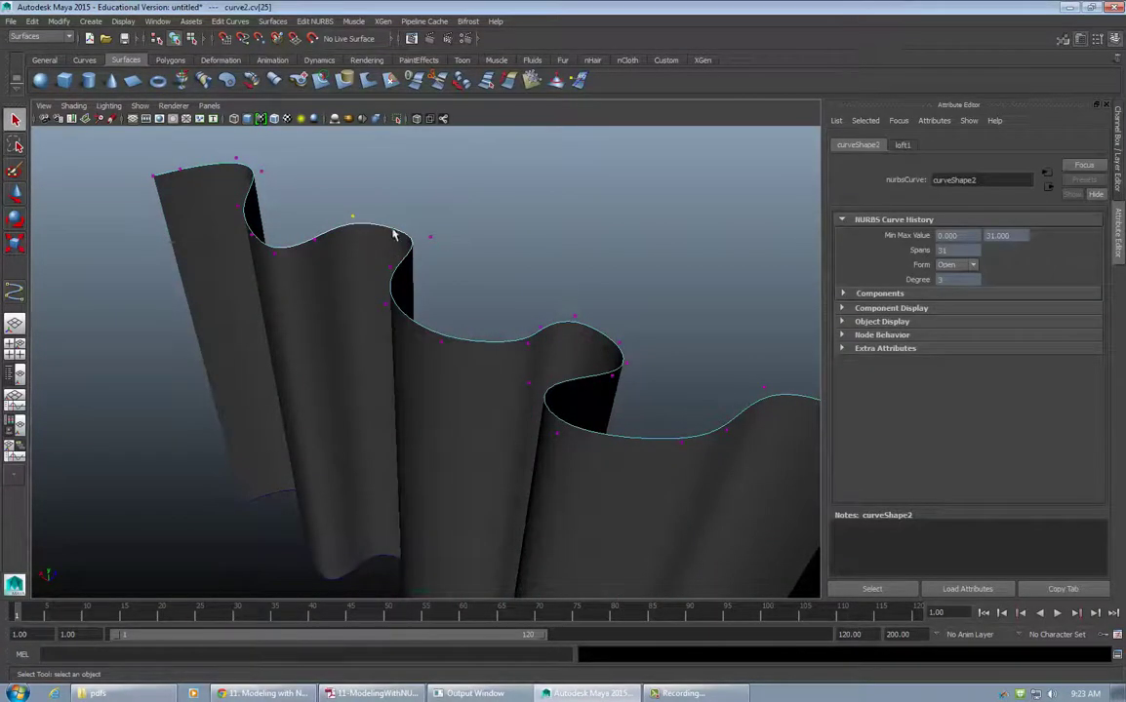
Compare the curtain's edge display in the Legacy High Quality Viewport with Viewport 2.0, ending in Viewport 2.0
click(173, 105)
click(213, 146)
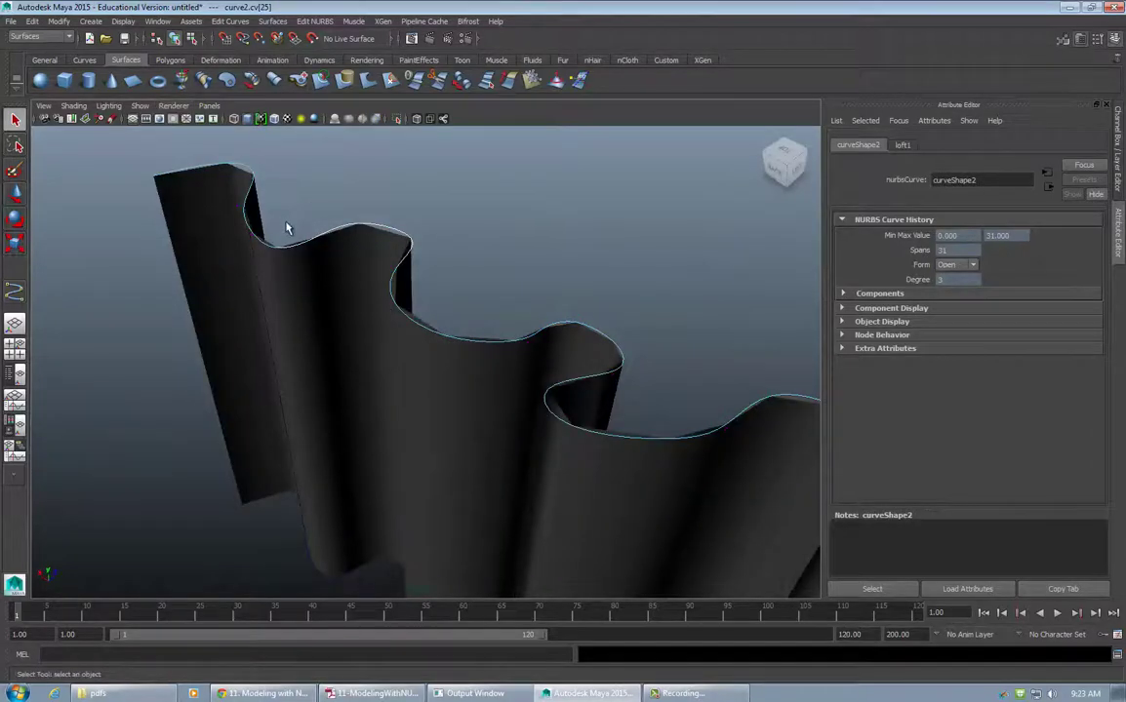
click(173, 105)
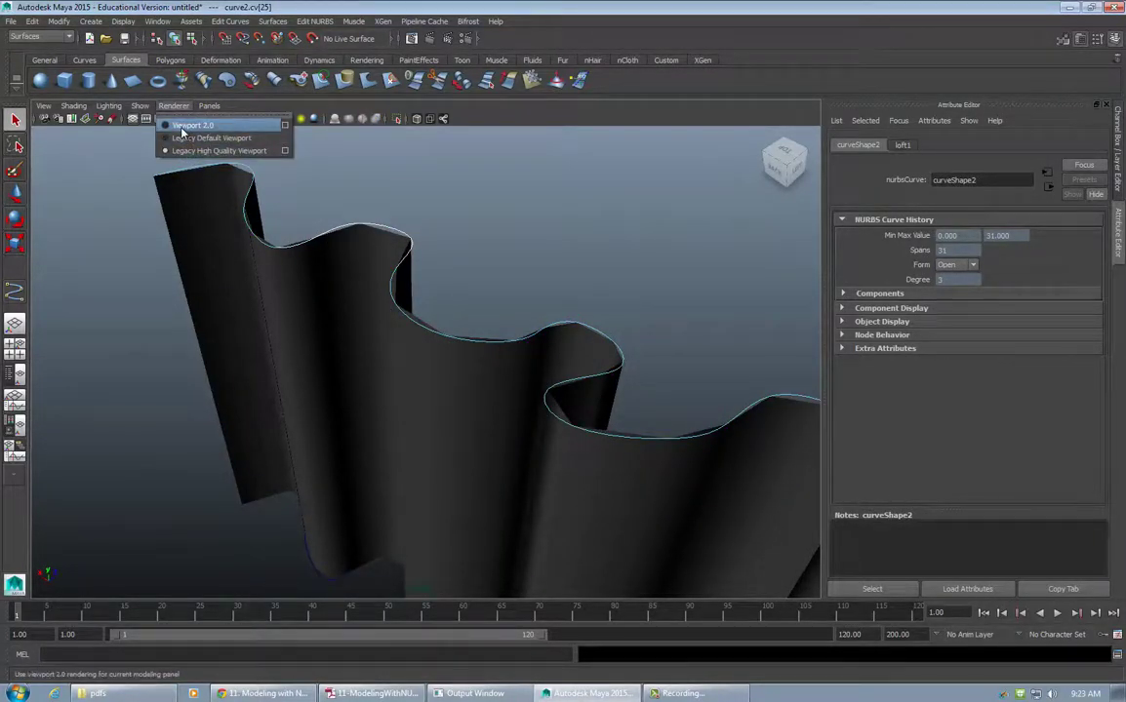
click(186, 126)
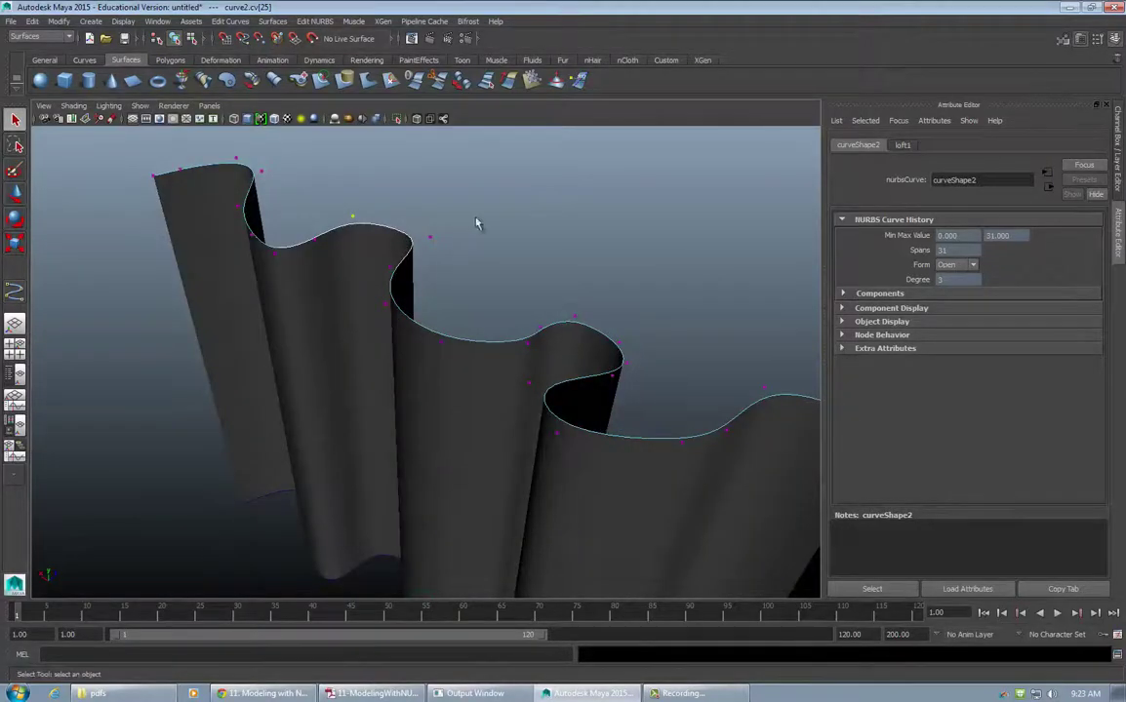
Move the selected control vertex at the second fold of the top curve to about X 31.2, Z 2.8
alt+drag(476, 223, 349, 279)
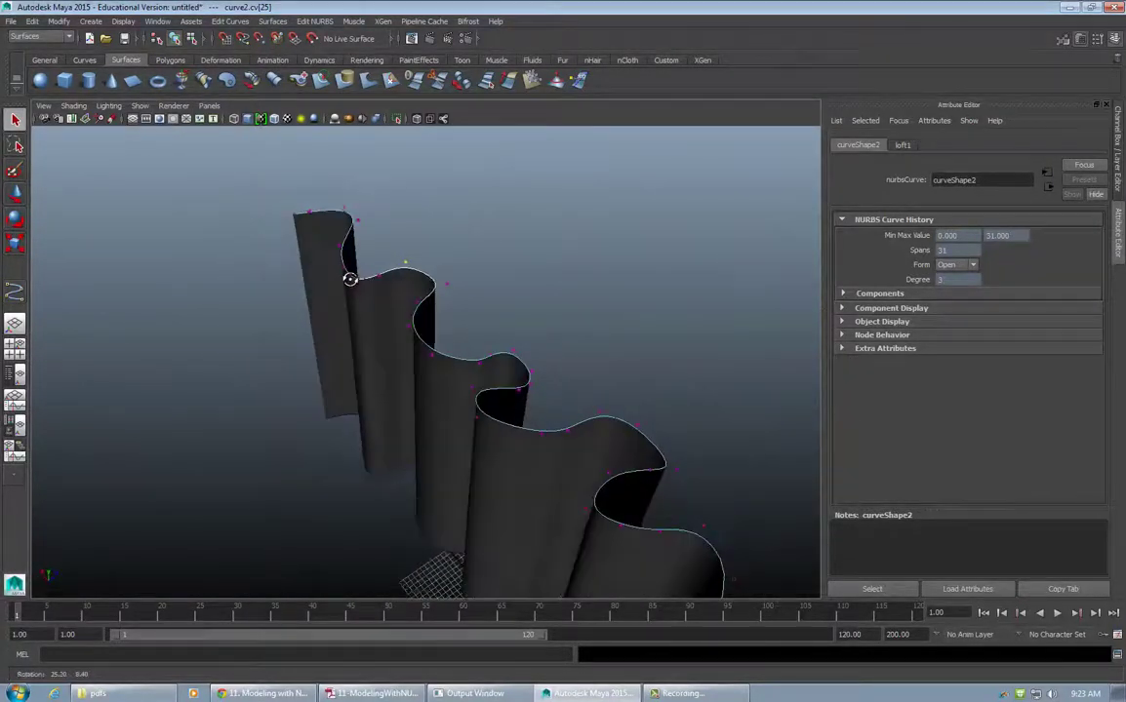
alt+drag(436, 219, 631, 288)
alt+drag(571, 313, 437, 325)
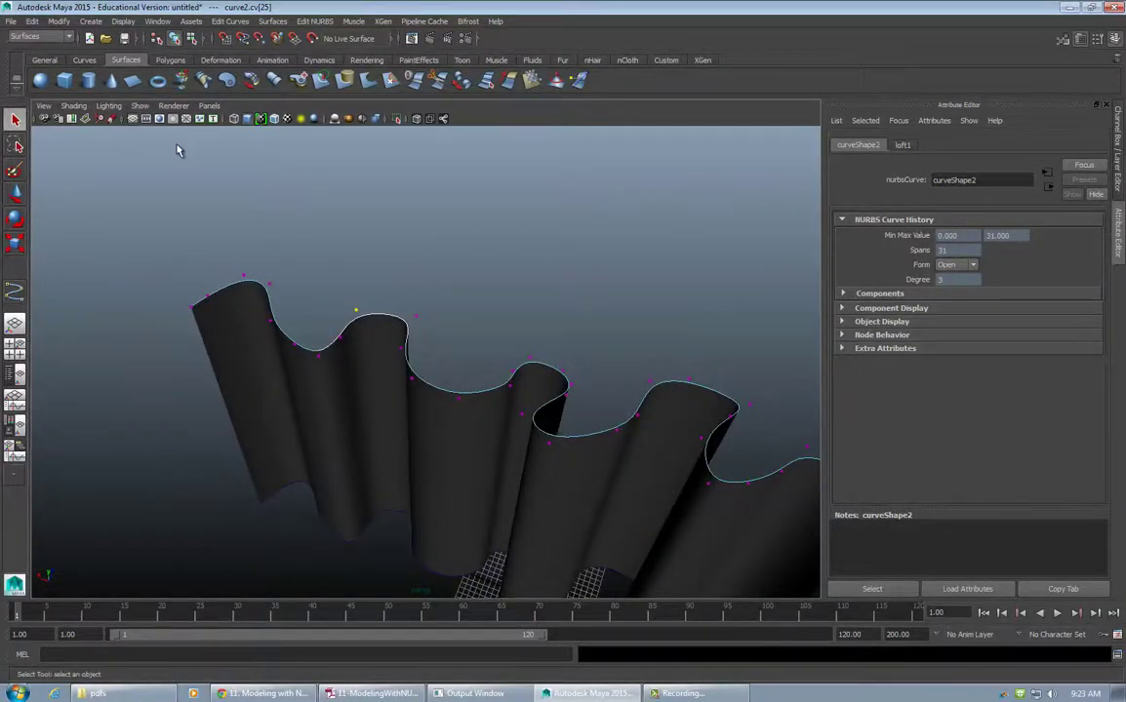
click(173, 106)
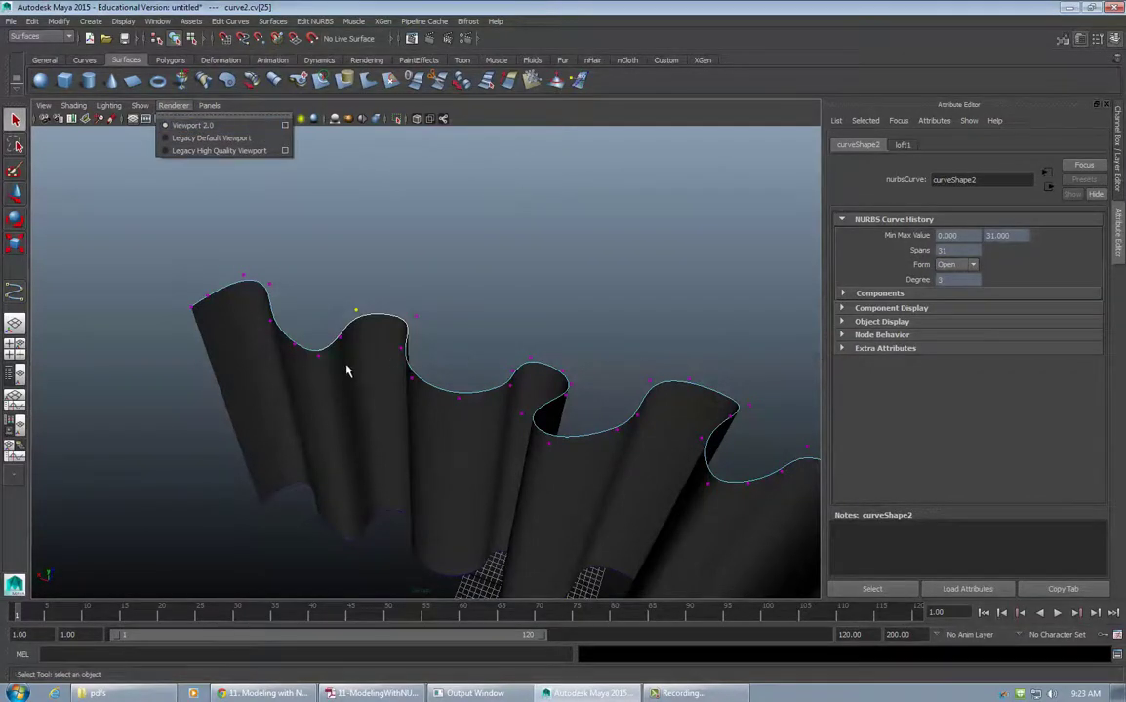
alt+drag(346, 371, 437, 336)
key(w)
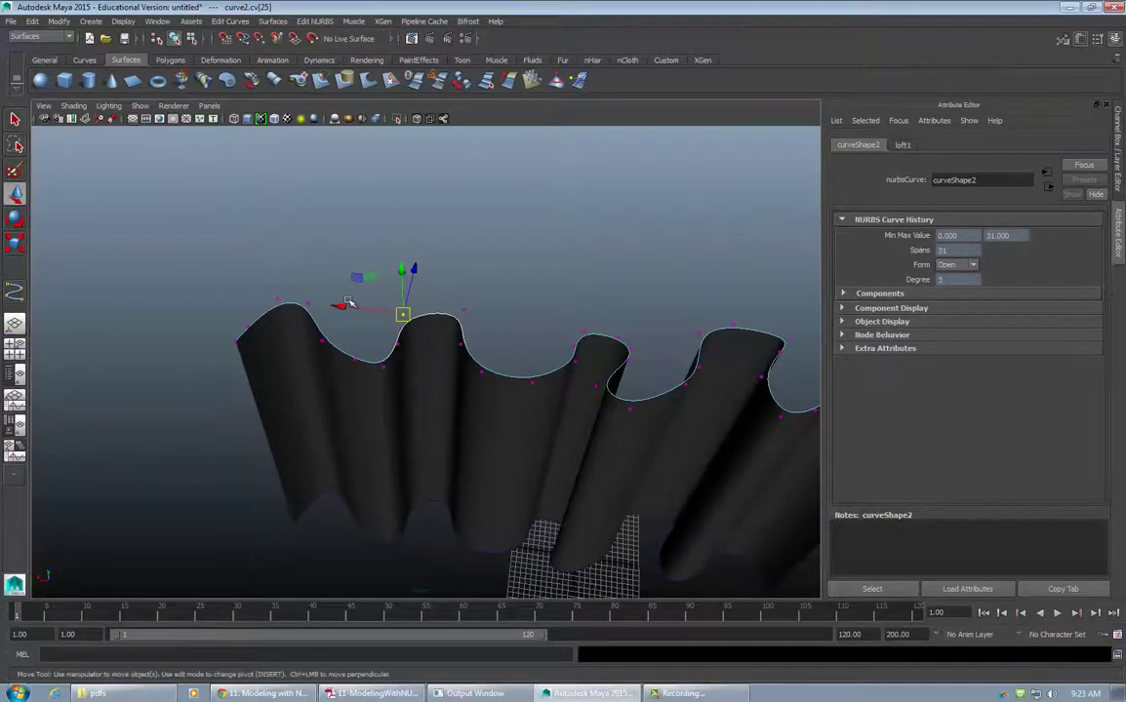
drag(348, 304, 460, 315)
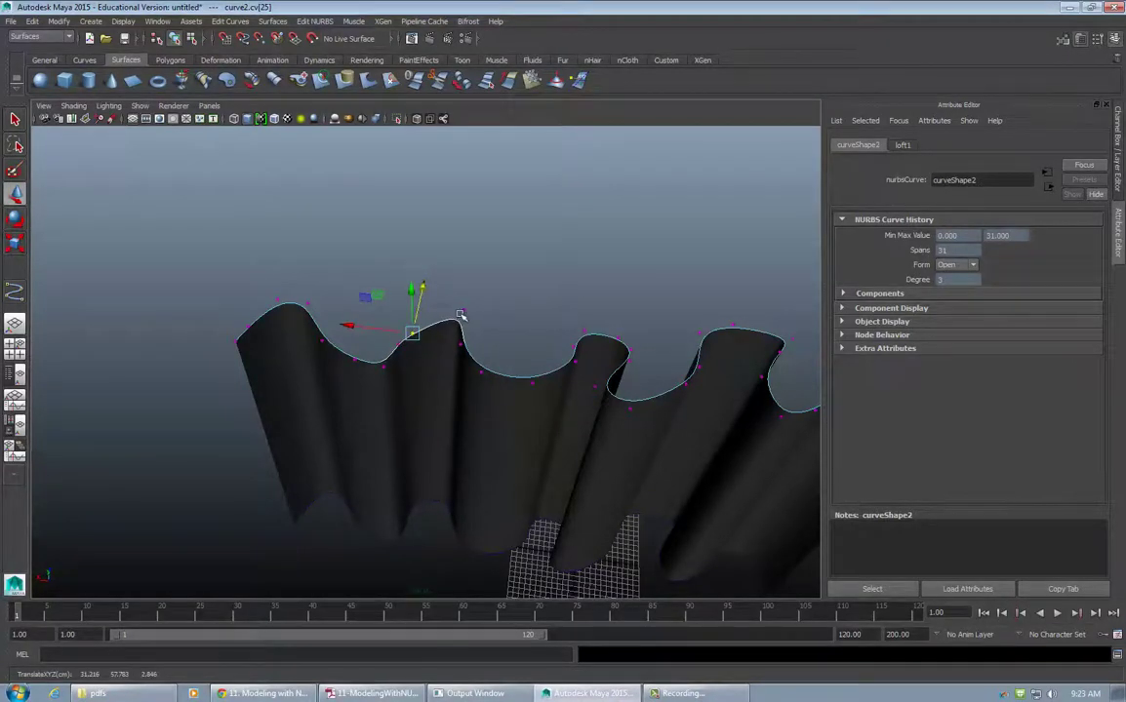
Move the adjacent control vertex on the second fold of the top curve inward to flatten that fold
click(460, 329)
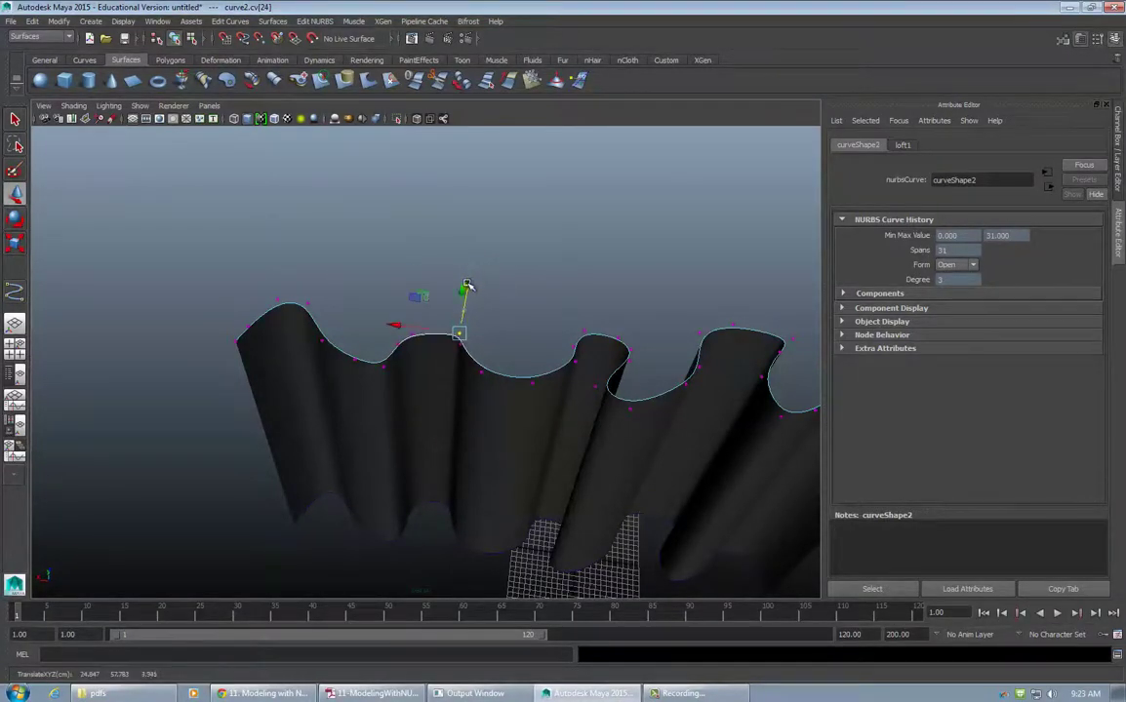
mouse_move(475, 303)
alt+mouse_down()
mouse_move(483, 389)
mouse_move(438, 286)
alt+mouse_up()
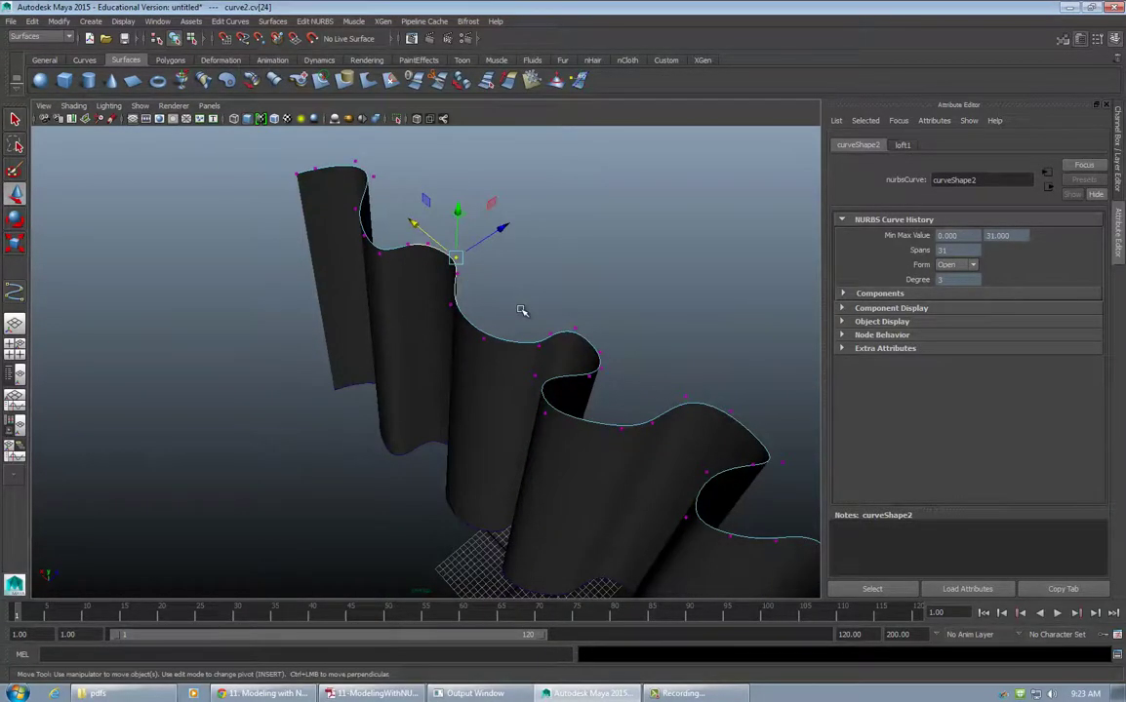
mouse_move(493, 328)
alt+mouse_down()
mouse_move(540, 309)
mouse_move(608, 319)
mouse_move(648, 289)
mouse_move(445, 304)
alt+mouse_up()
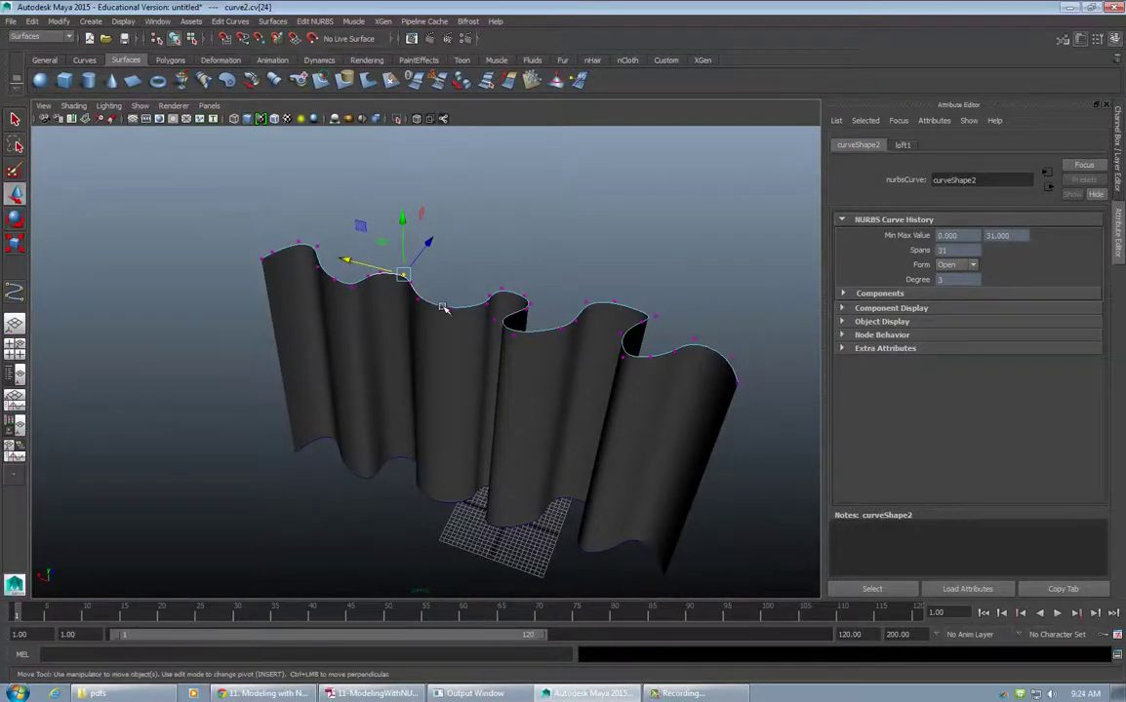
Leave control vertex editing and select only the whole top curve of the lofted curtain, not the surface
click(507, 348)
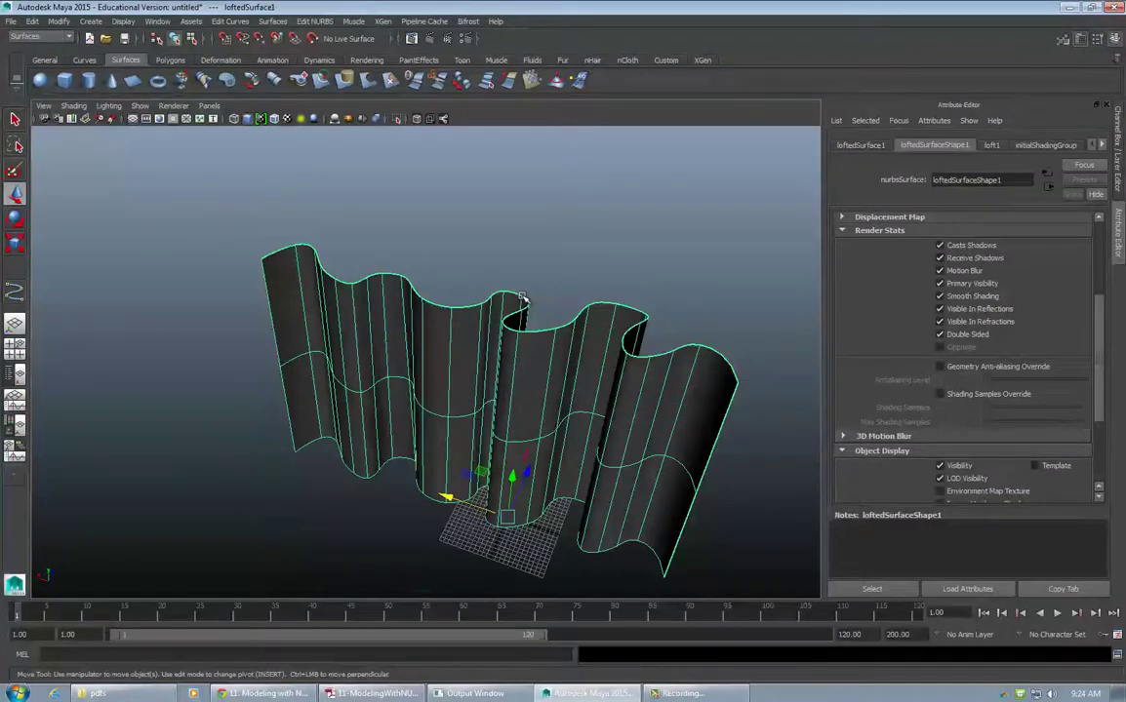
alt+drag(499, 309, 481, 290)
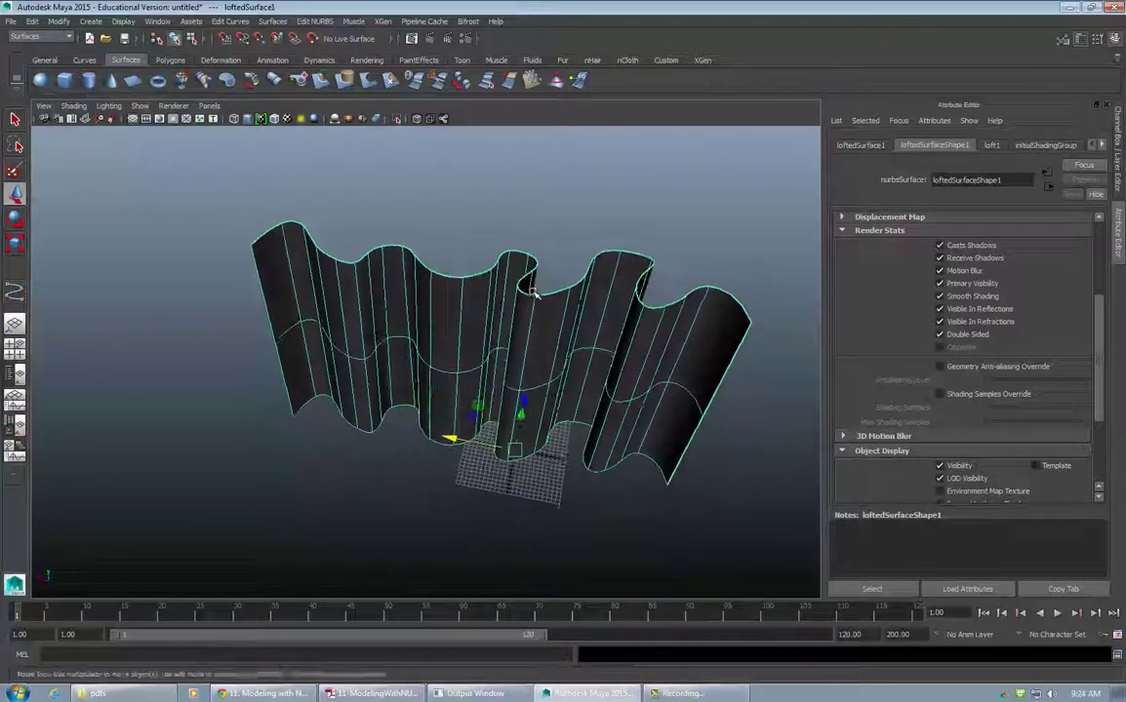
click(466, 276)
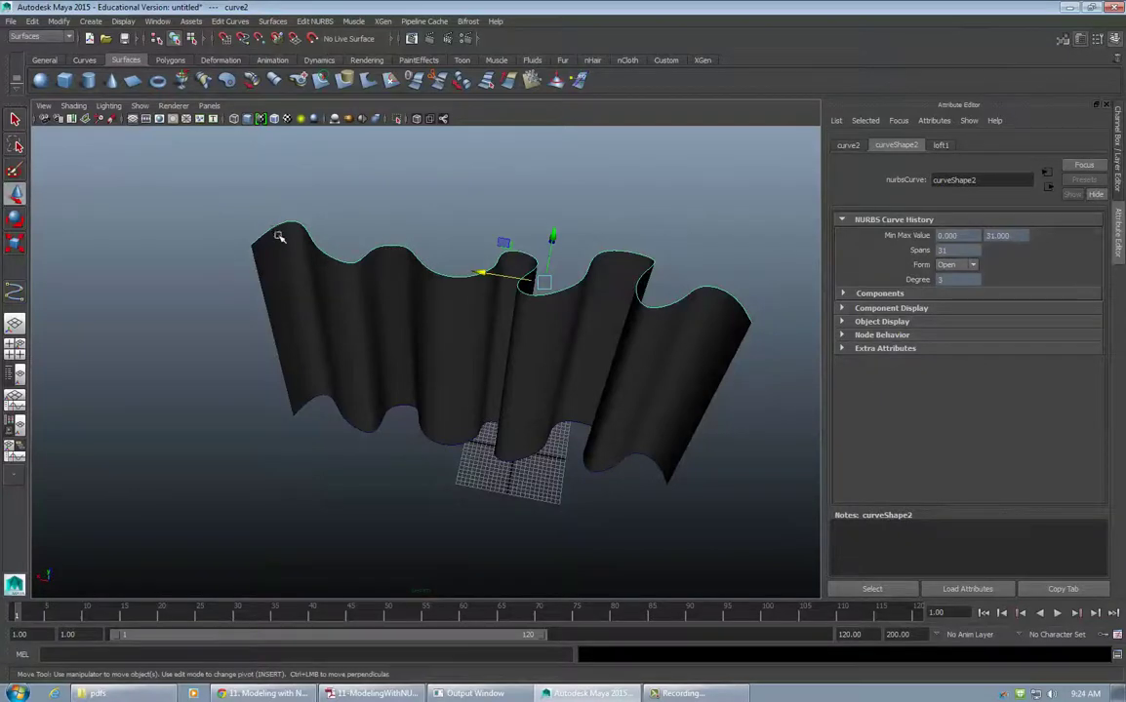
click(394, 285)
click(355, 215)
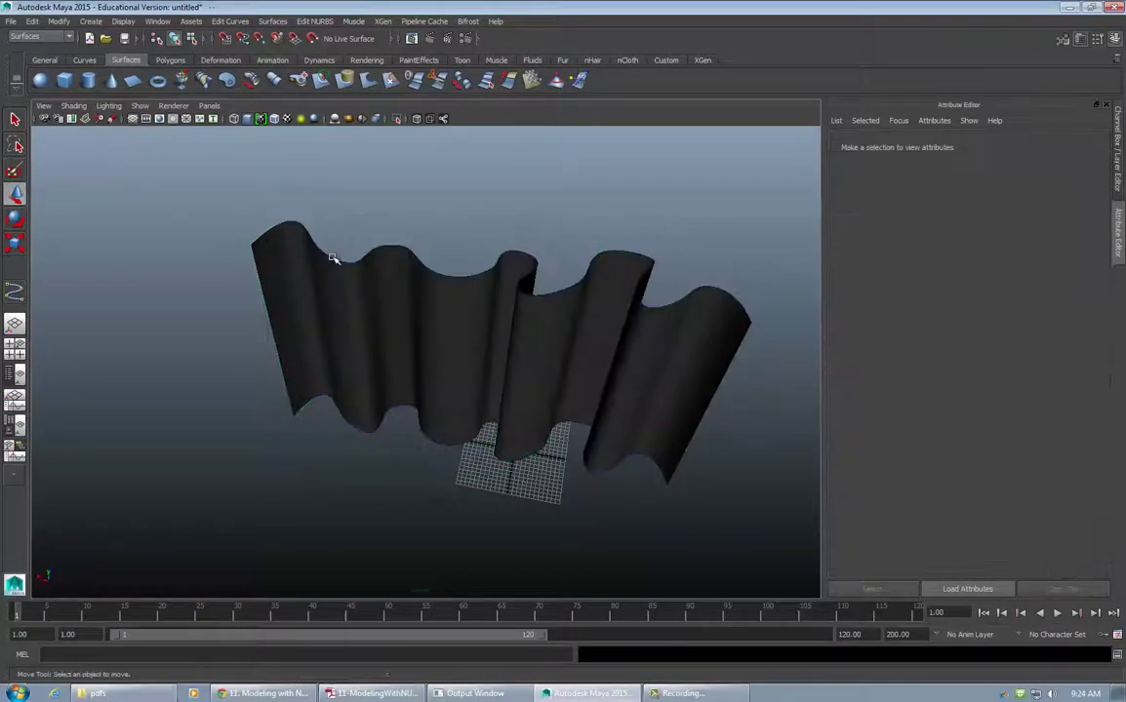
click(334, 260)
click(280, 254)
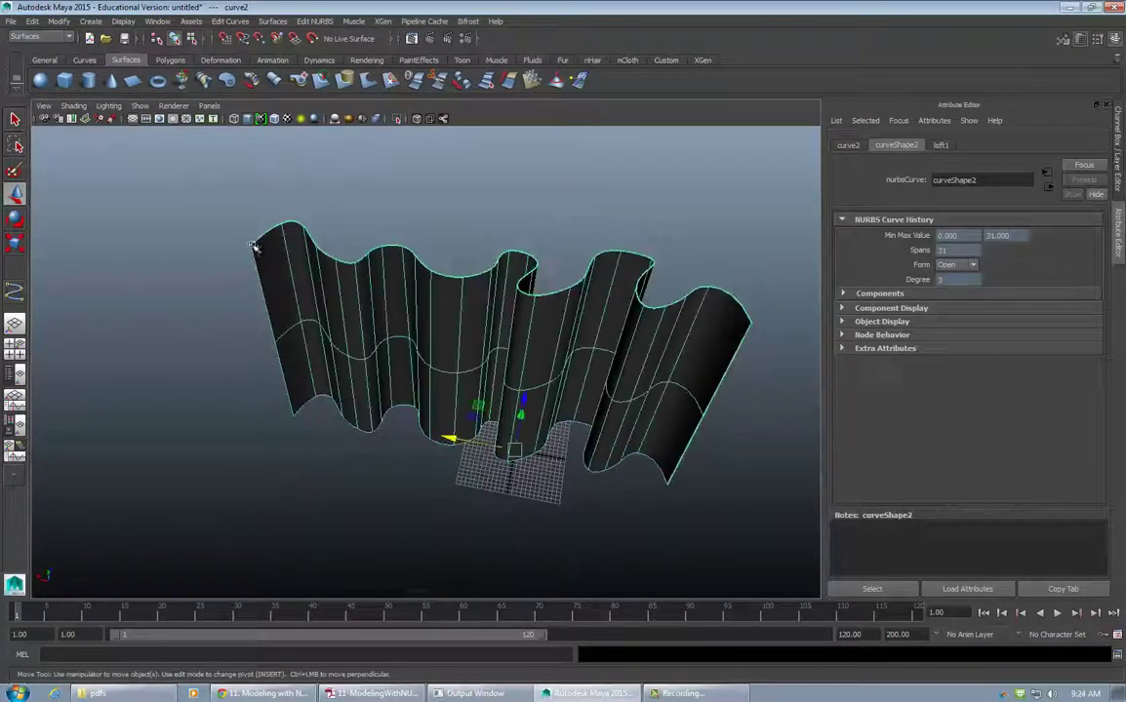
click(261, 240)
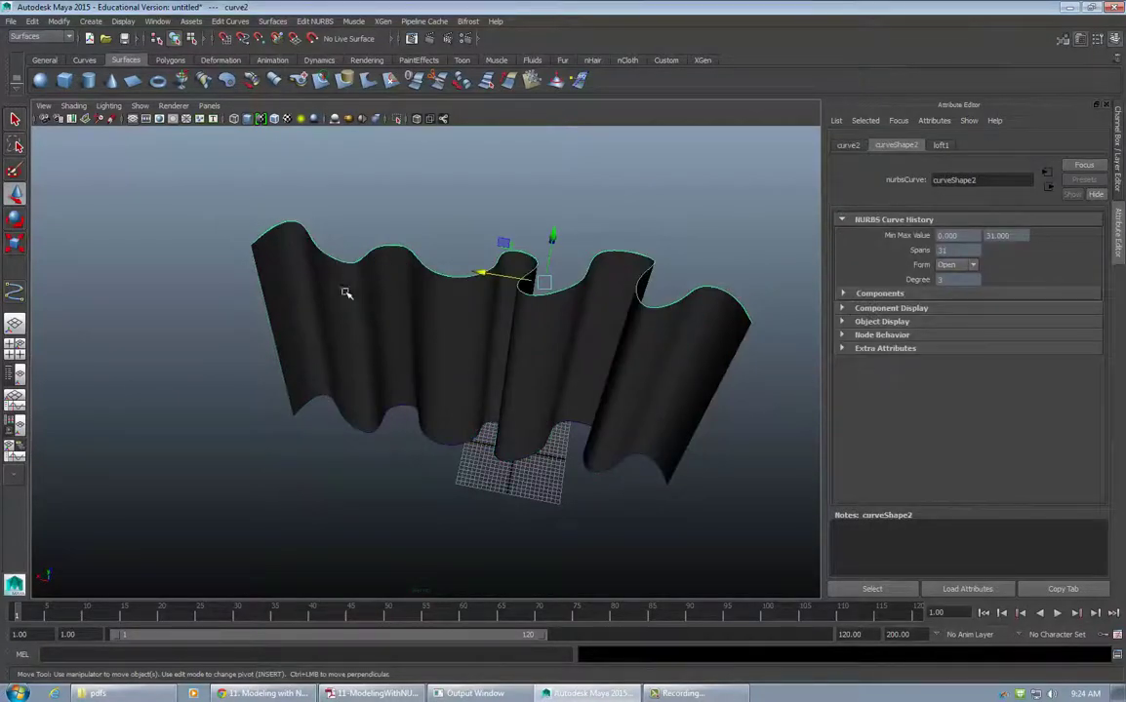
alt+drag(453, 168, 410, 221)
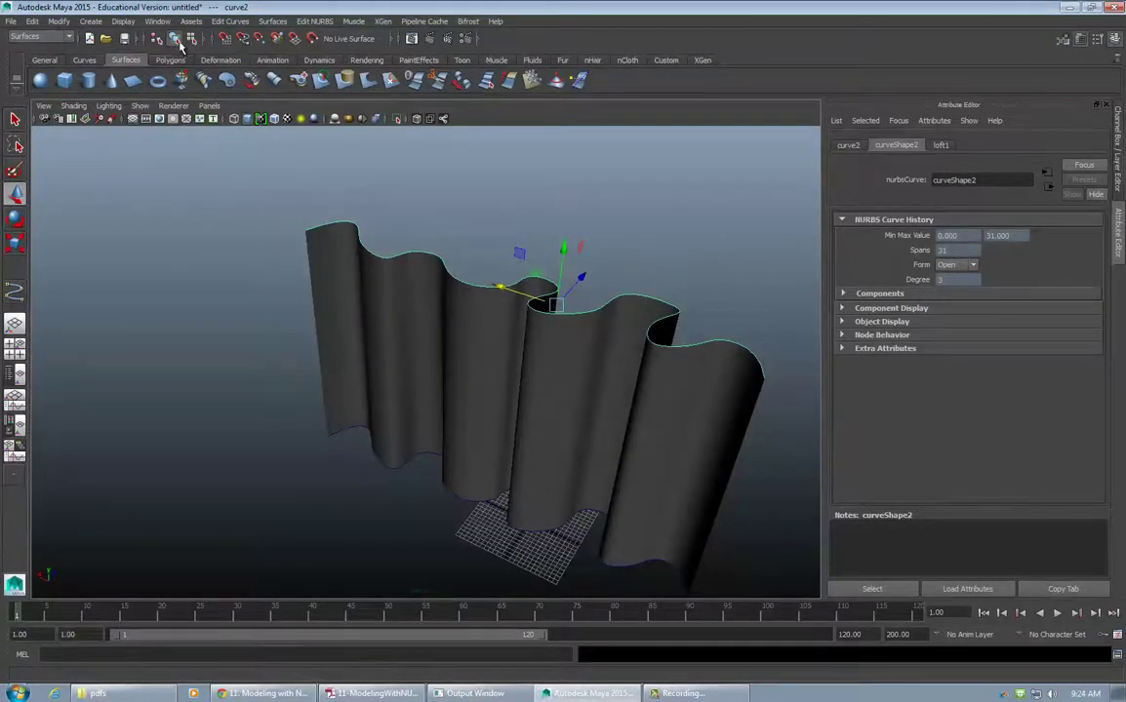
Straighten the top curve with a straightness of 1.000 and Preserve length on, and inspect the resulting loft
click(231, 21)
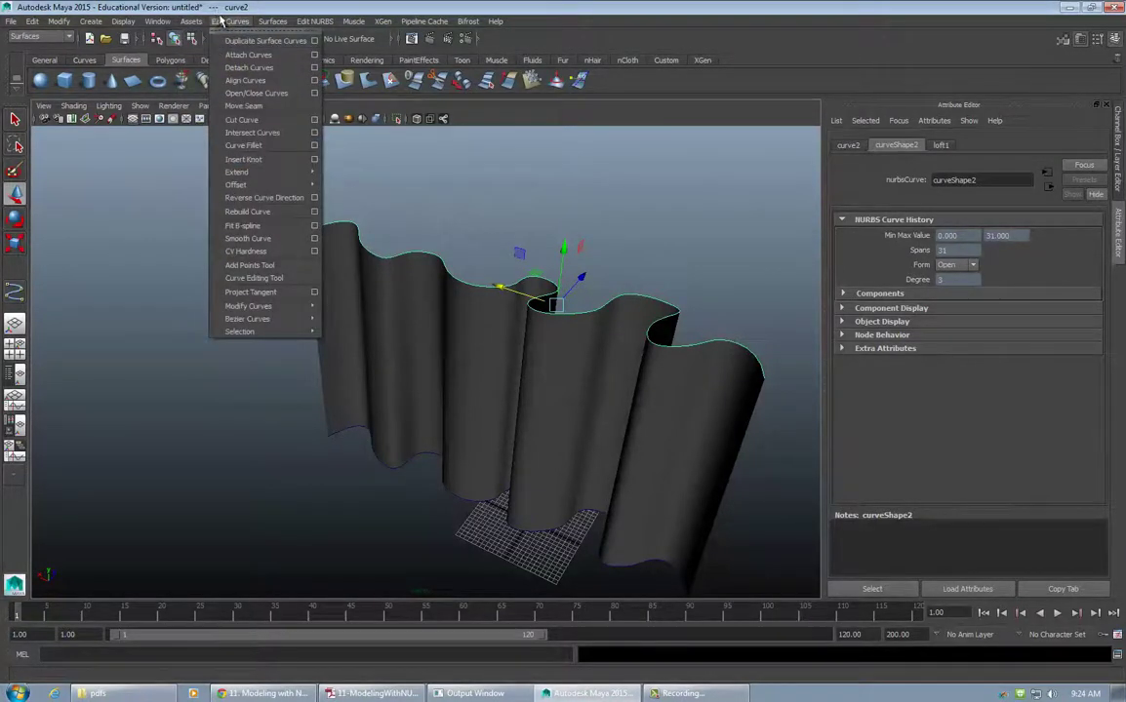
mouse_move(266, 307)
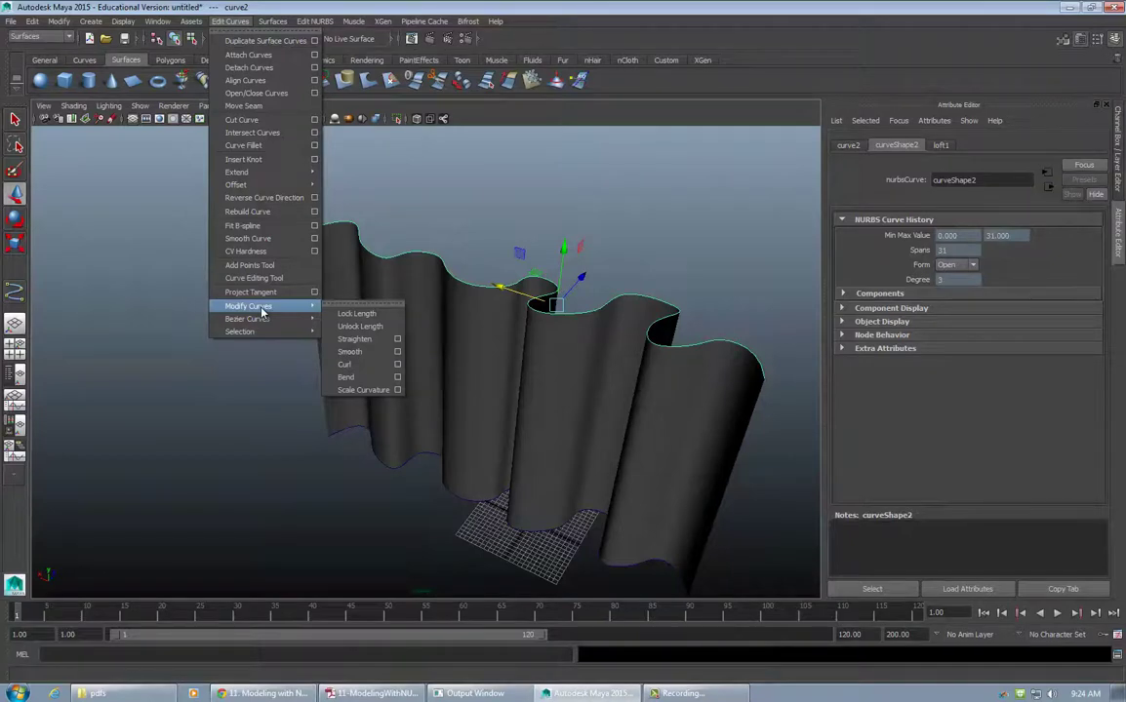
click(398, 340)
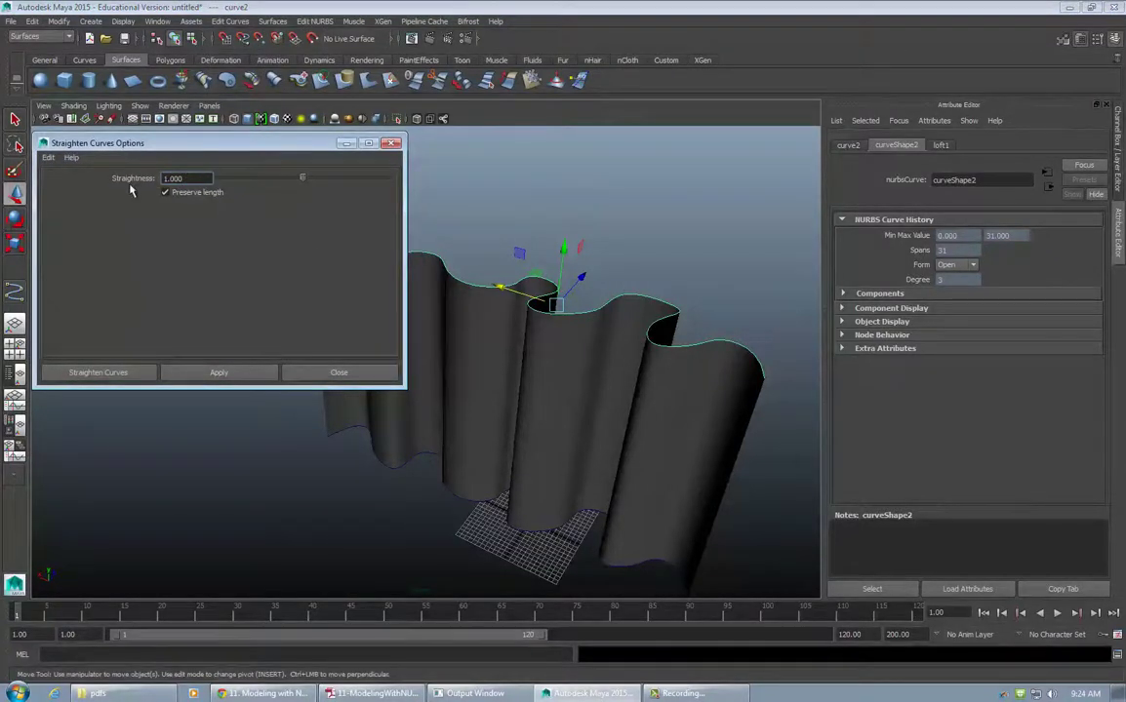
click(206, 377)
alt+drag(636, 344, 658, 402)
alt+right_drag(659, 402, 158, 456)
alt+drag(390, 468, 477, 445)
alt+middle_drag(474, 441, 611, 424)
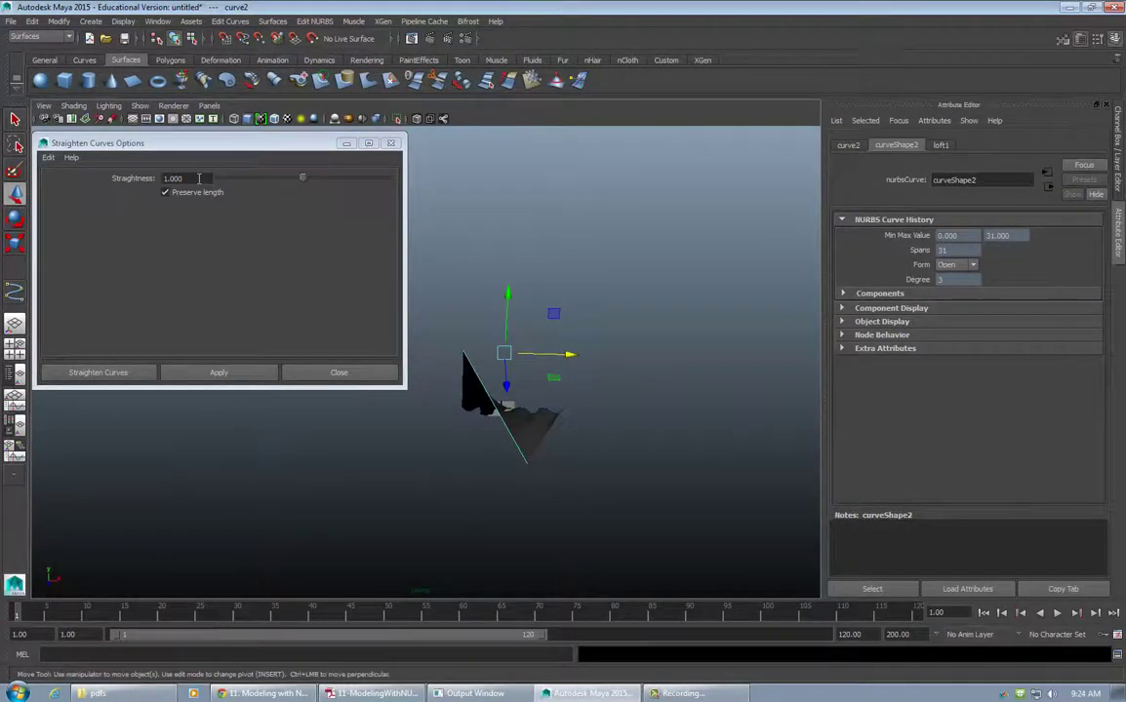
Show the channel box for the top curve and examine the attributes of its loft1 output
click(199, 178)
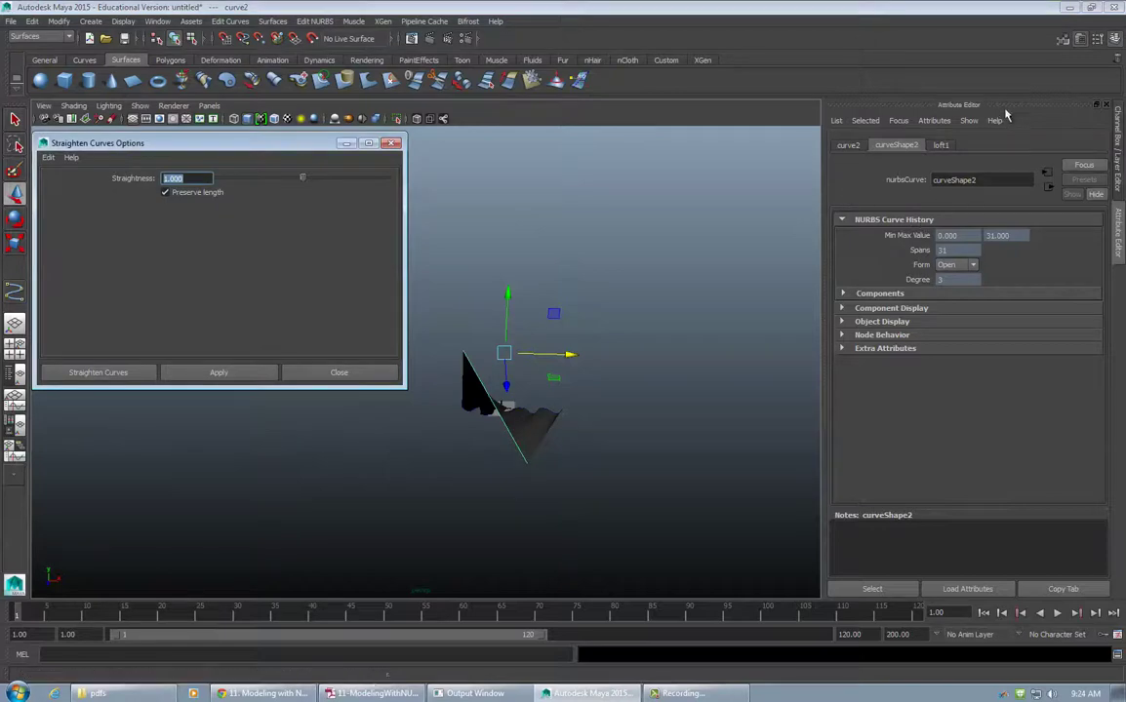
key(ctrl+a)
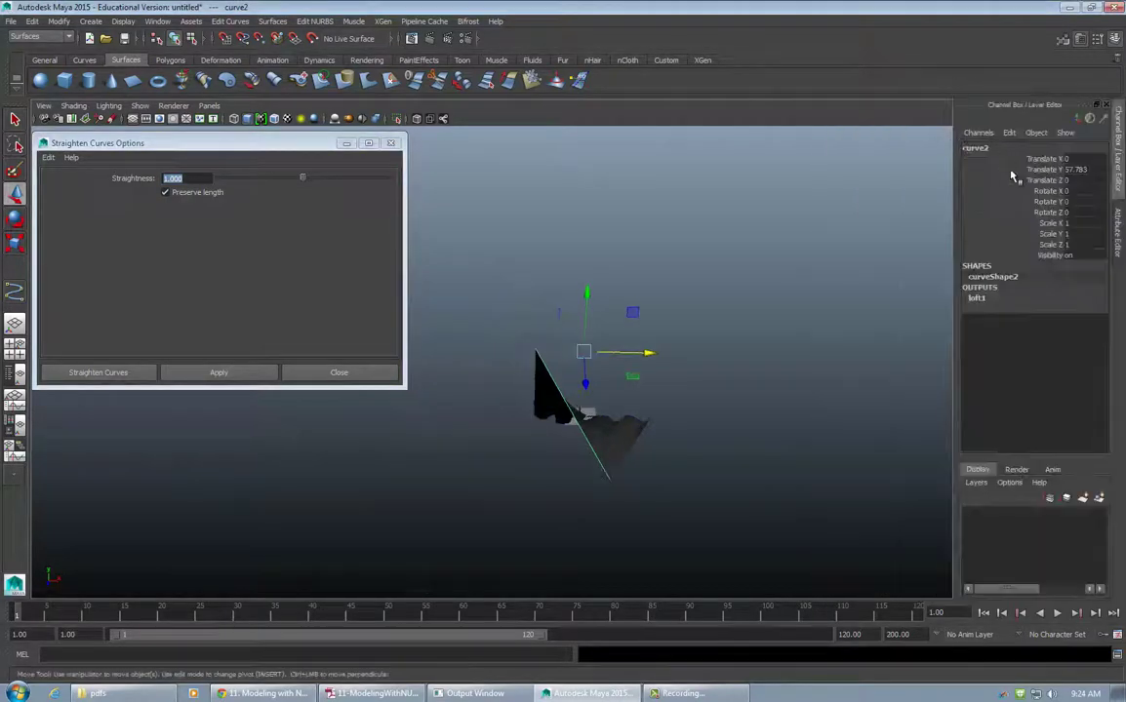
click(980, 299)
click(200, 179)
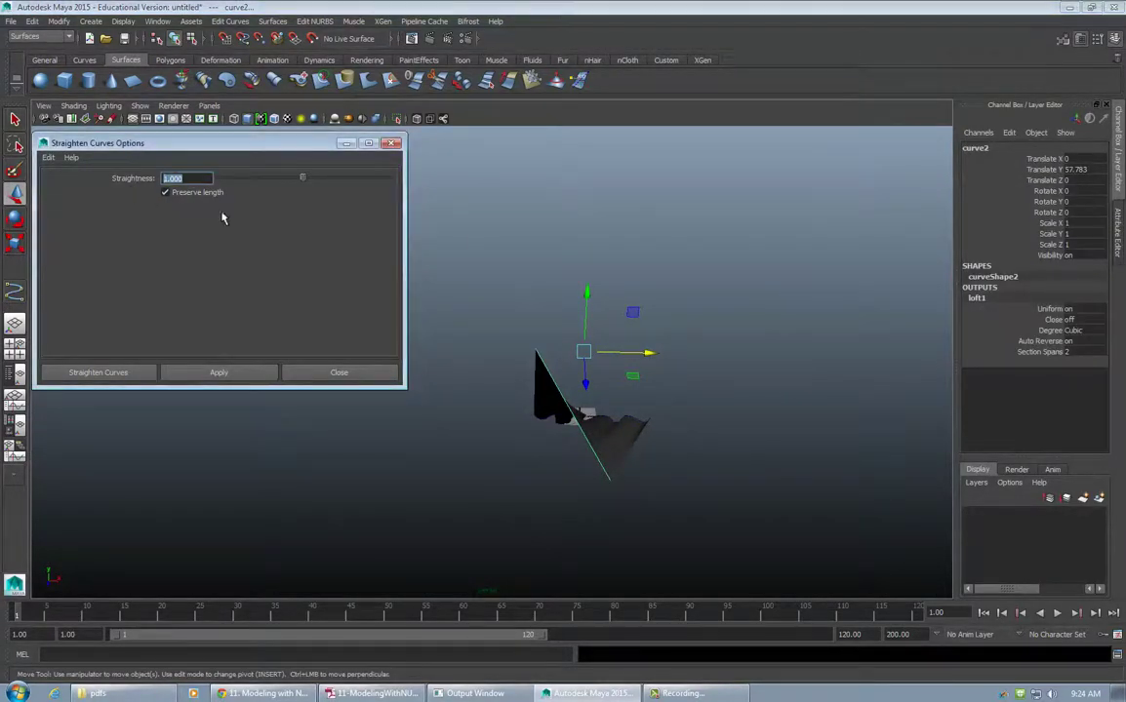
click(583, 235)
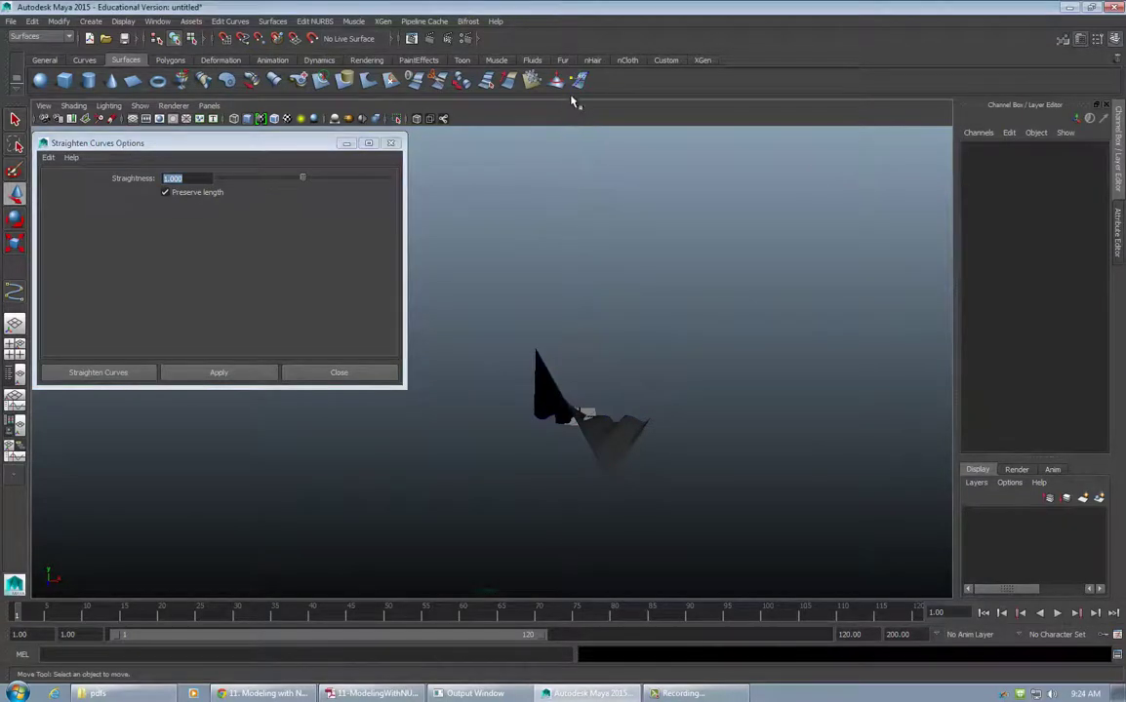
Undo the full straightening and straighten the top curve again with a straightness of 0.5, keeping Preserve length on
key(ctrl+z)
key(ctrl+z)
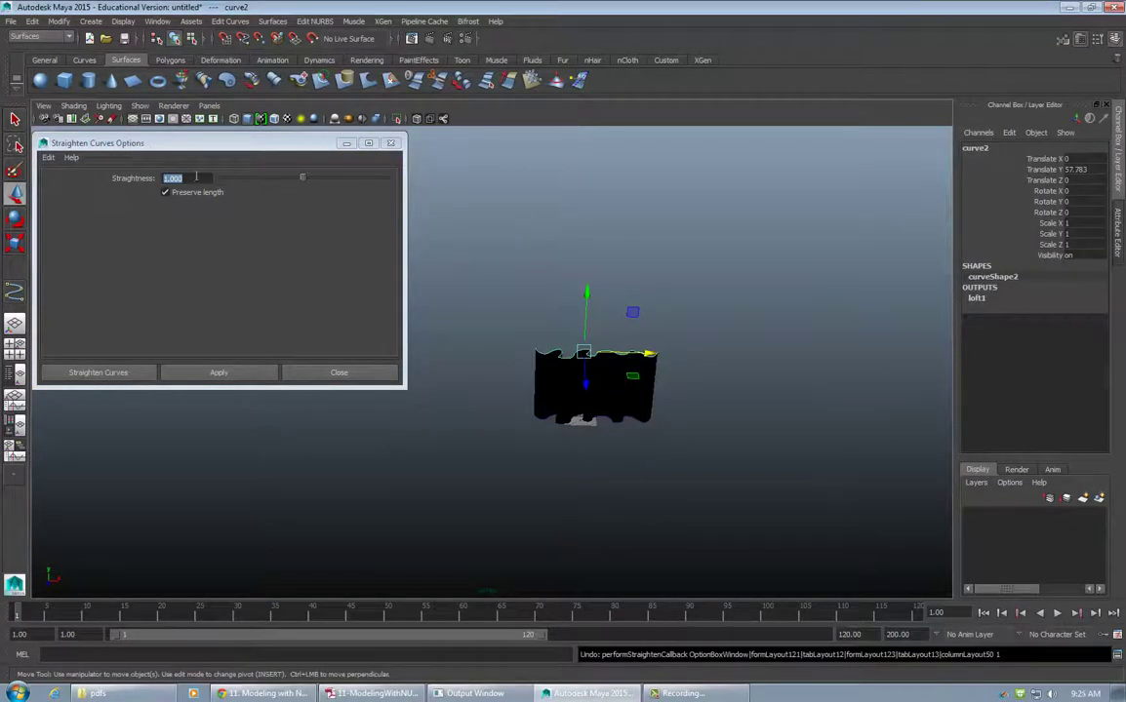
click(122, 185)
text(0.5)
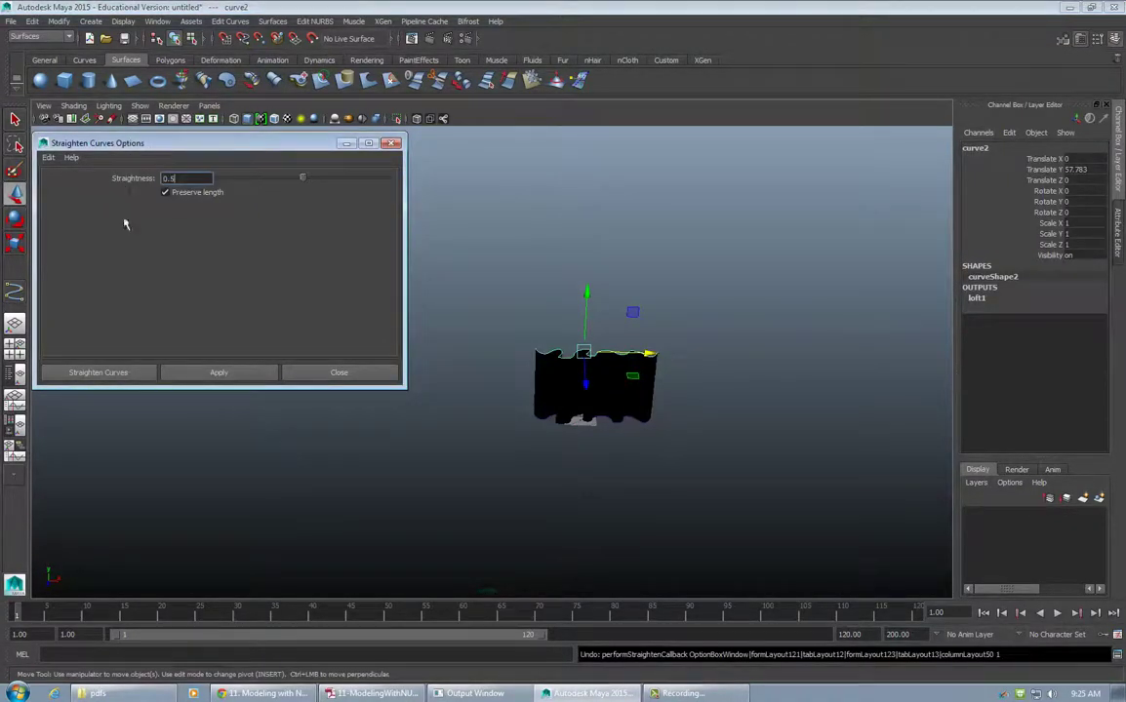
click(111, 373)
Rotate the curtain's top curve to about 50.5 degrees in Y and move it to about -25.6 in Z
alt+drag(569, 468, 542, 376)
key(e)
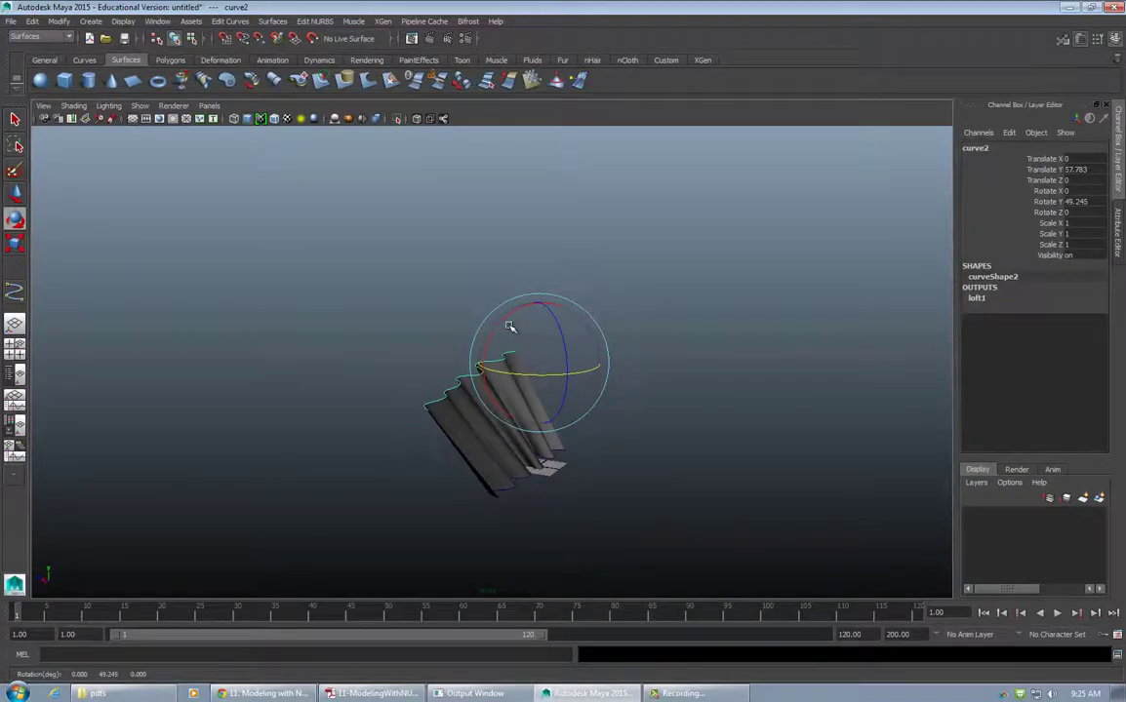
drag(507, 318, 466, 402)
key(w)
alt+middle_drag(465, 402, 593, 373)
alt+drag(540, 370, 483, 381)
alt+middle_drag(435, 339, 467, 414)
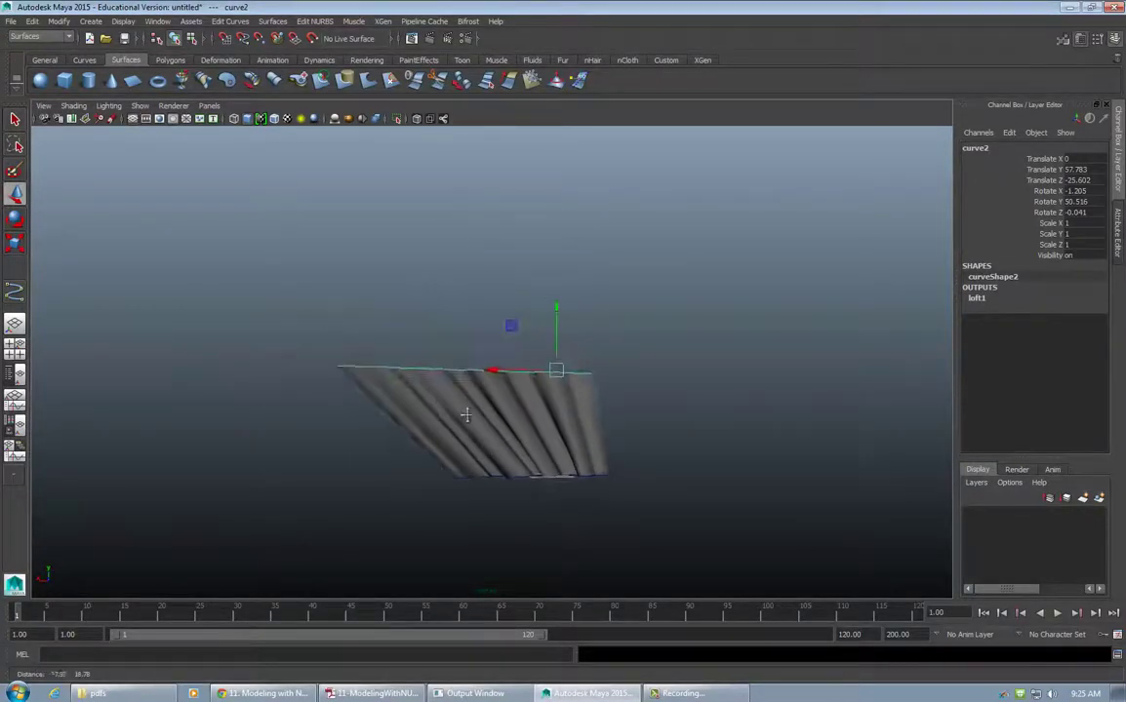
alt+right_drag(467, 415, 648, 423)
mouse_move(634, 426)
alt+mouse_down()
mouse_move(577, 442)
mouse_move(555, 480)
mouse_move(580, 495)
mouse_move(362, 488)
mouse_move(376, 498)
mouse_move(422, 448)
mouse_move(383, 465)
alt+mouse_up()
Scale the top curve uniformly to about 0.51 and move it to about X -15.7 and Z -21.1
key(e)
key(r)
drag(580, 395, 573, 440)
key(w)
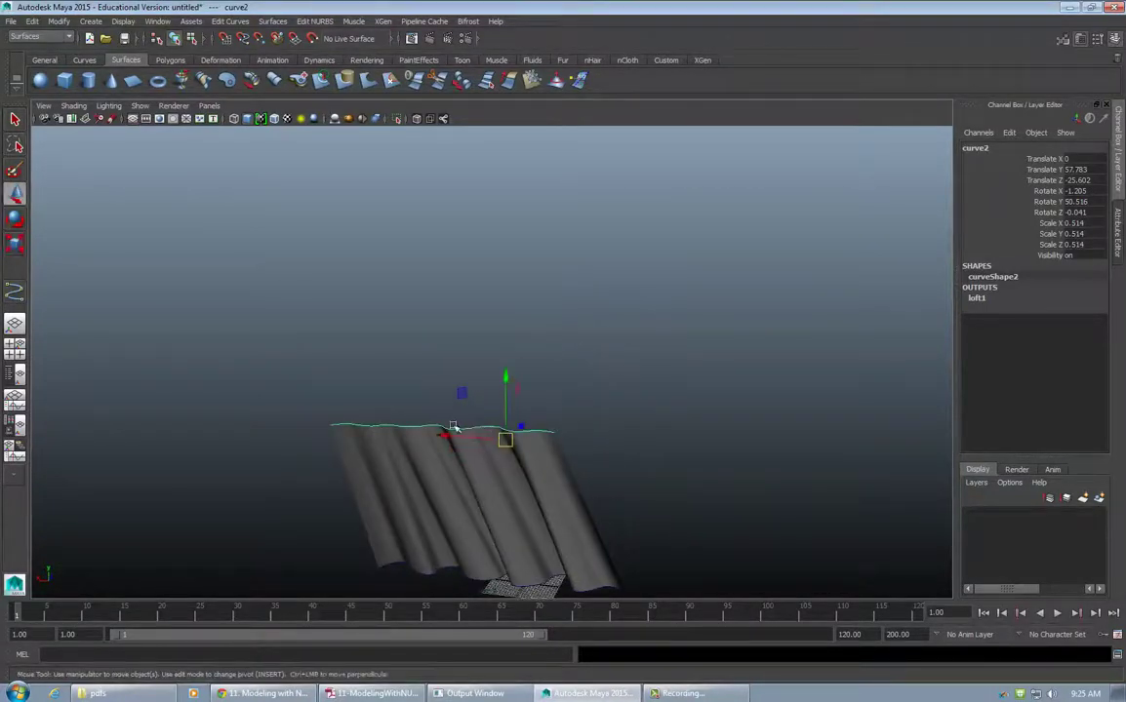
drag(450, 439, 608, 493)
drag(658, 441, 651, 435)
In the top view, move the top curve over the bottom profile, to about X -18 and Z -3.8
key(space)
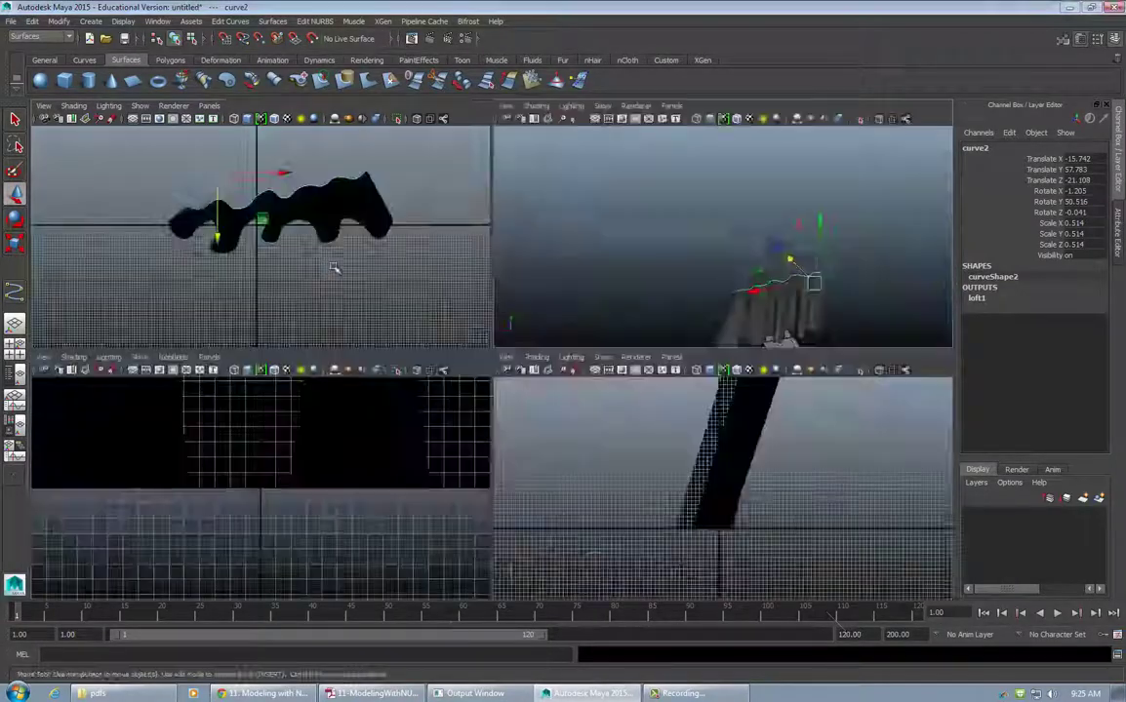
key(space)
drag(409, 303, 402, 363)
drag(468, 310, 453, 308)
drag(388, 374, 389, 382)
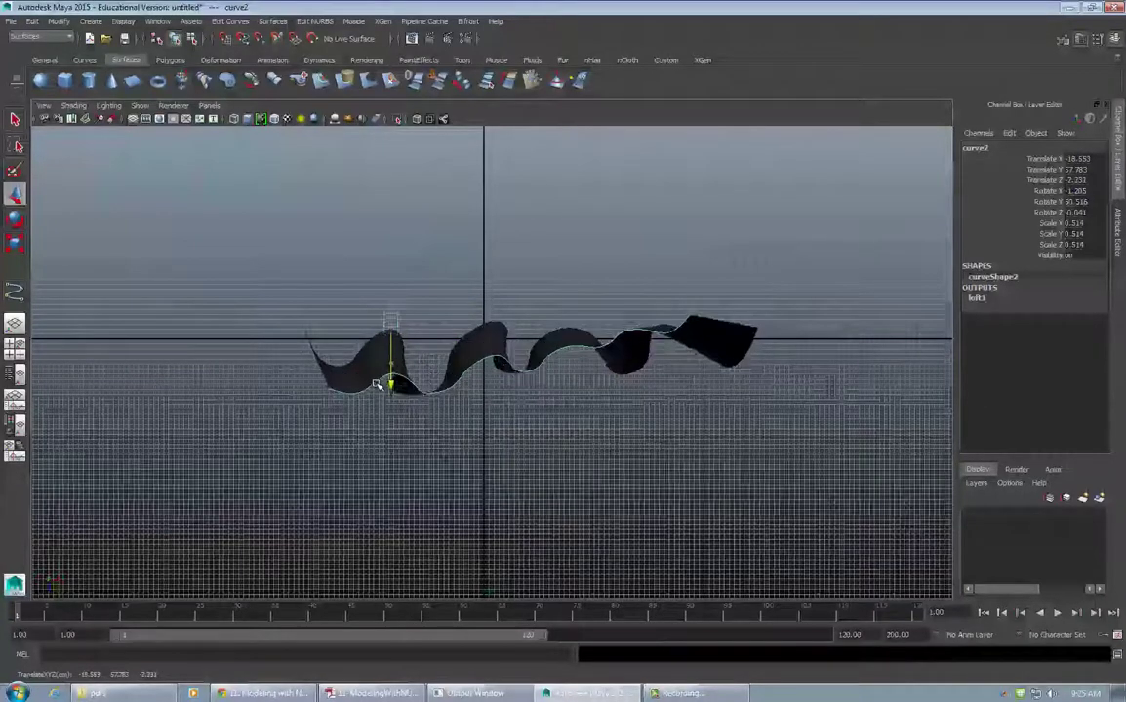
key(space)
key(space)
Scale the top curve uniformly to about 0.58 in the perspective view
alt+drag(623, 303, 663, 354)
key(r)
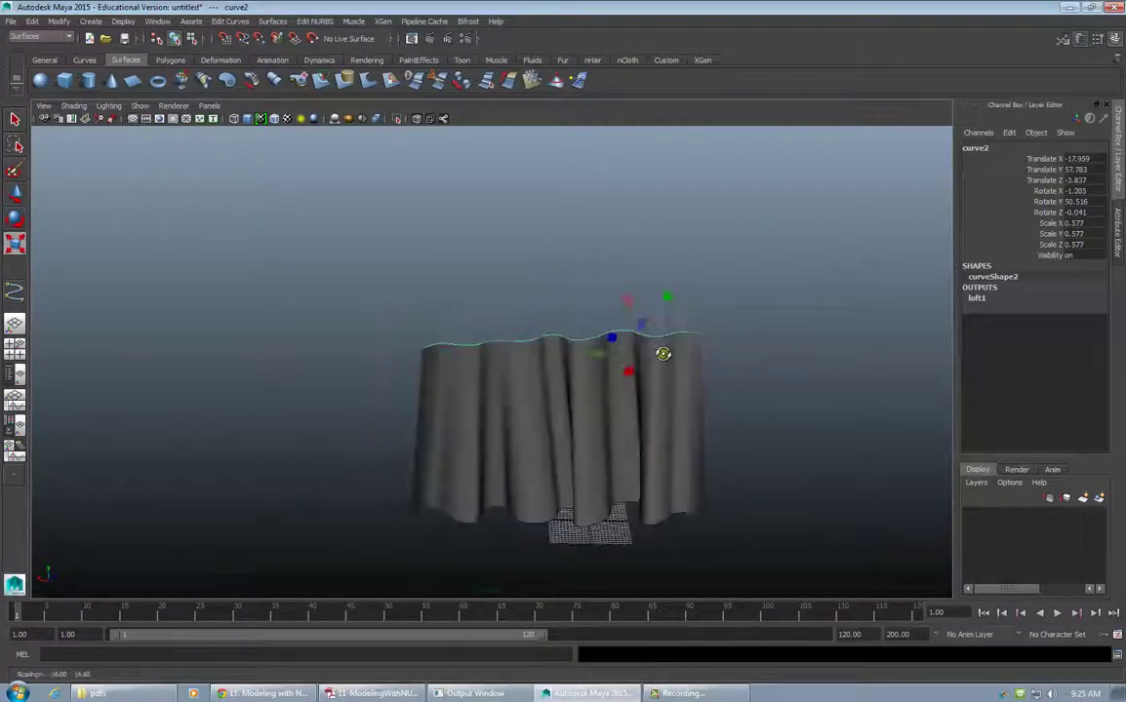
alt+drag(544, 354, 648, 327)
In the top view, rotate the top curve to about 41.3 degrees in Y and move it to about Z -8.1
key(space)
key(space)
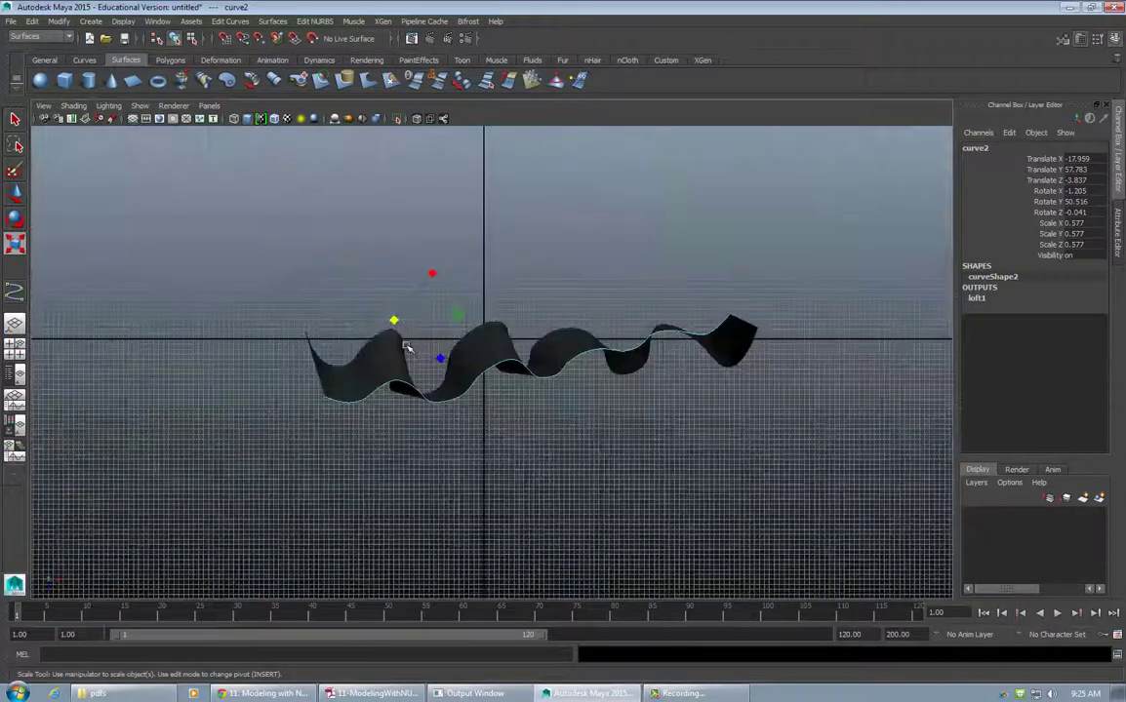
key(e)
drag(432, 374, 405, 382)
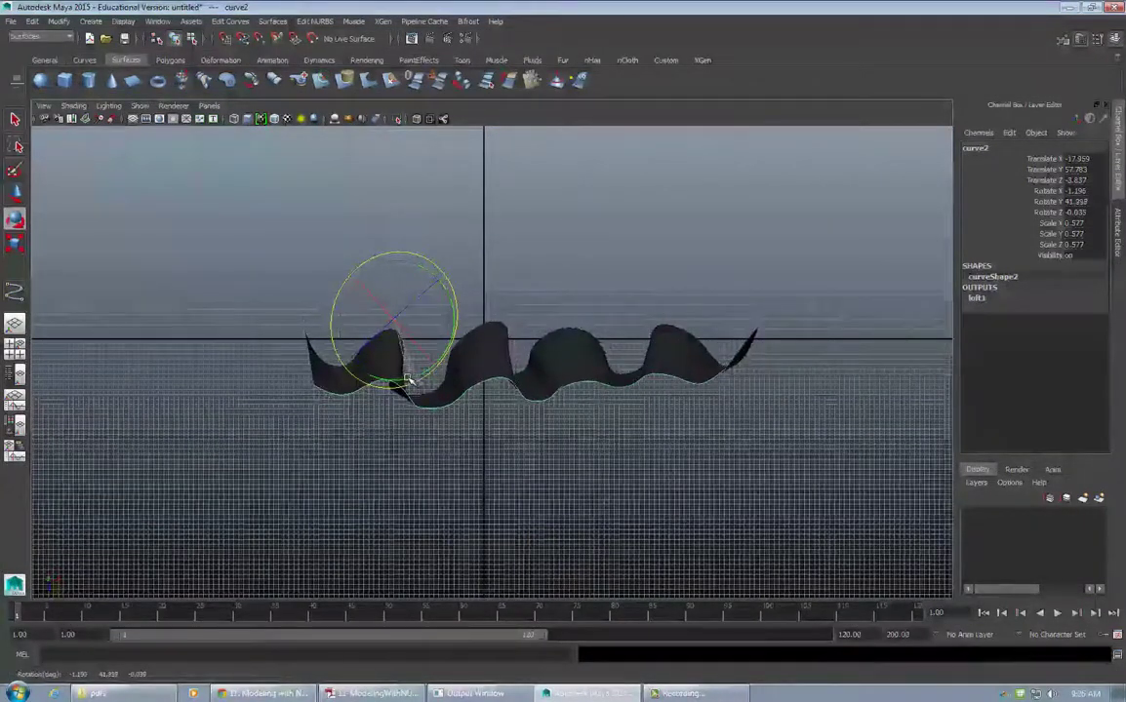
key(w)
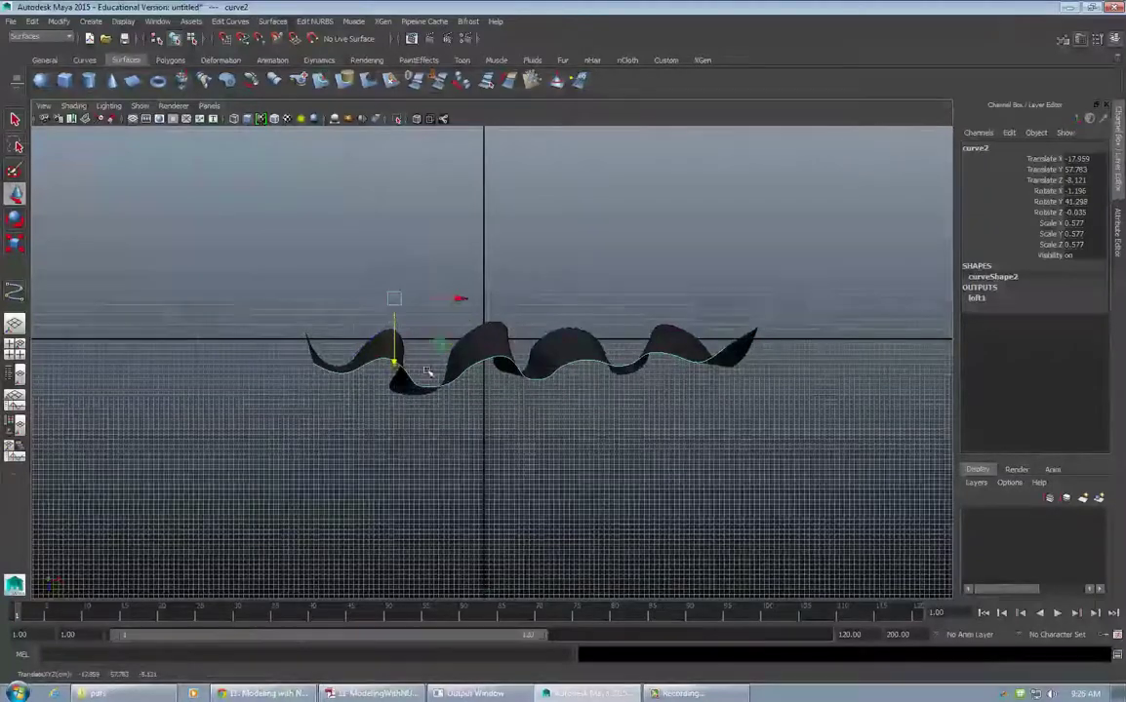
Clear the selection and examine the reshaped curtain from several angles in the perspective view
key(space)
key(space)
alt+drag(729, 241, 575, 217)
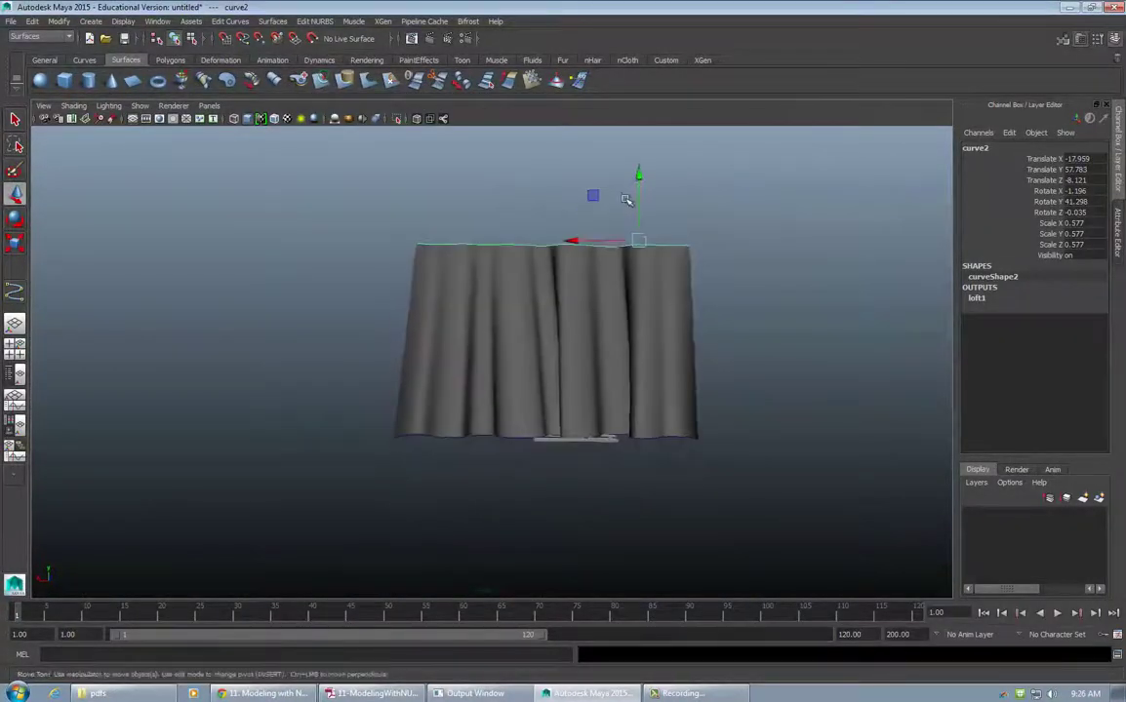
alt+drag(553, 367, 426, 413)
click(704, 327)
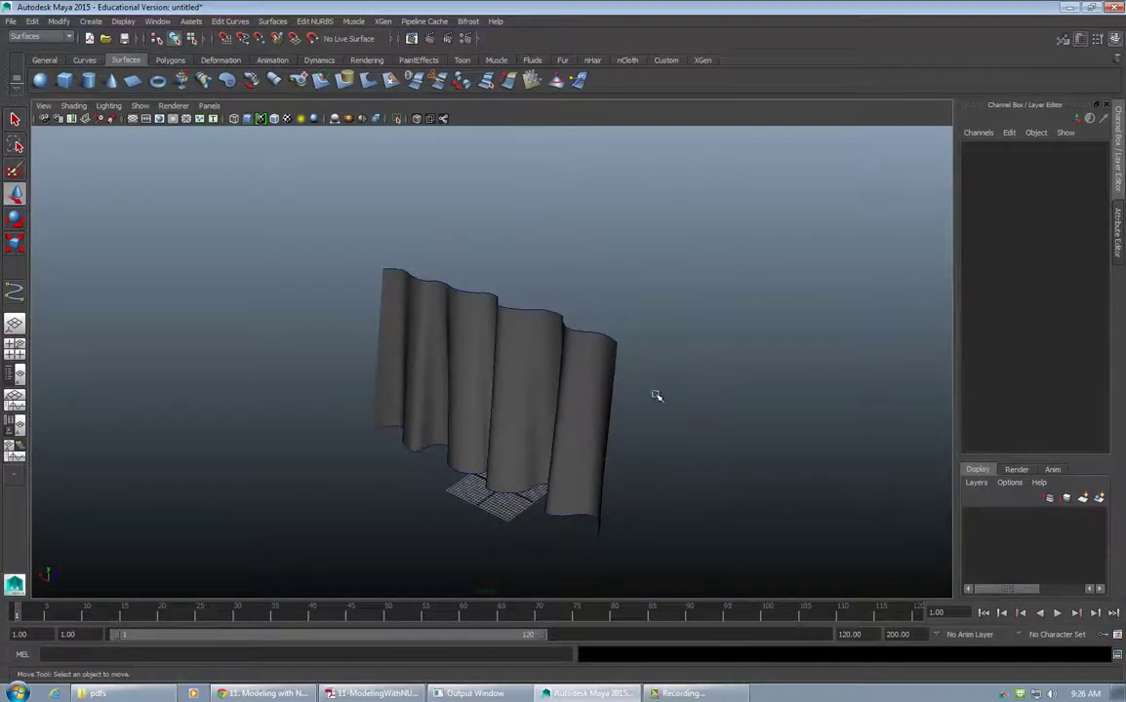
alt+drag(657, 395, 574, 374)
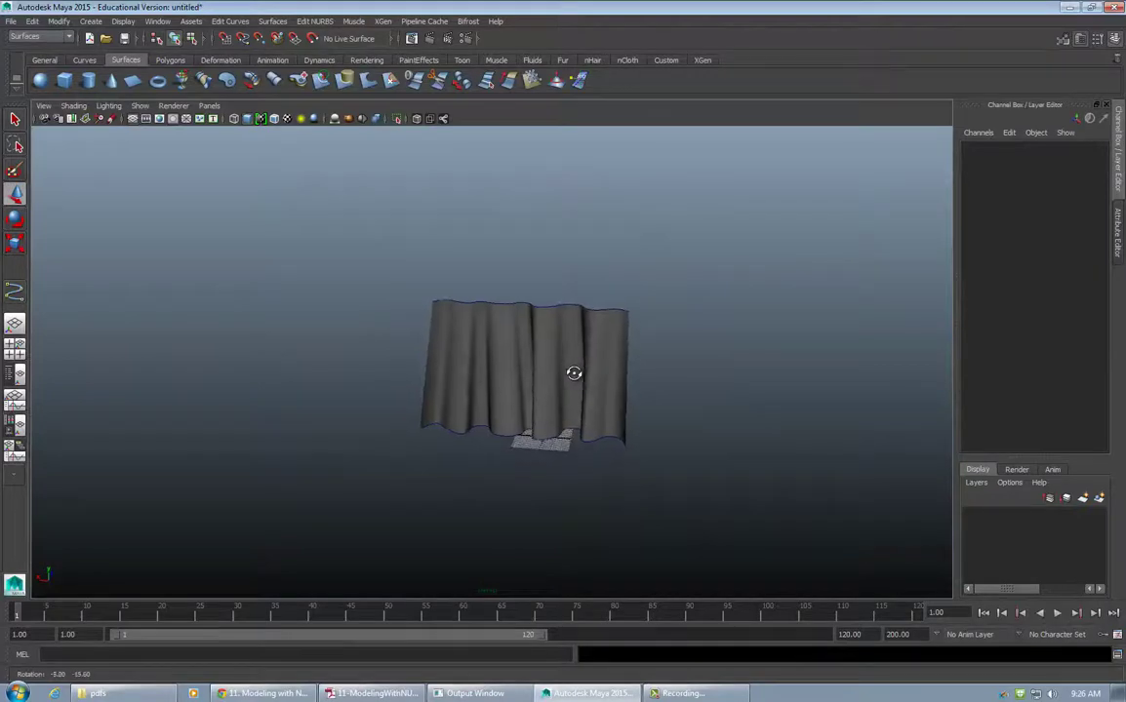
Pick the profile curves and the lofted surface in turn to examine them as separate objects, clearing the selection each time
click(550, 304)
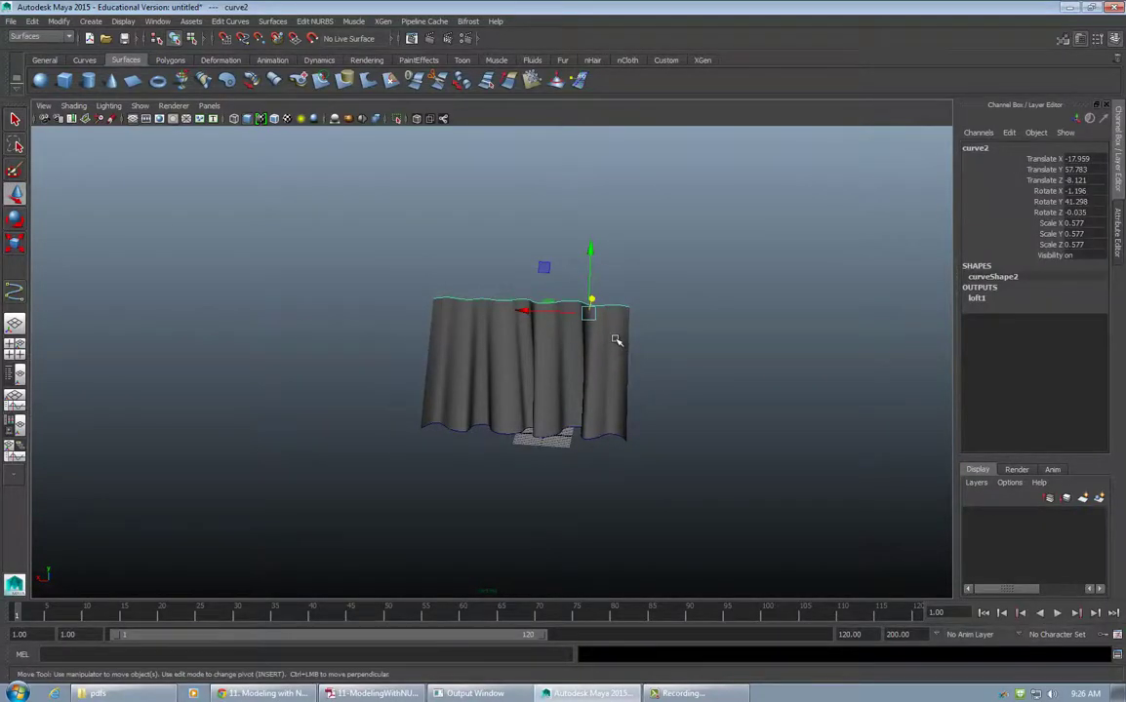
click(694, 315)
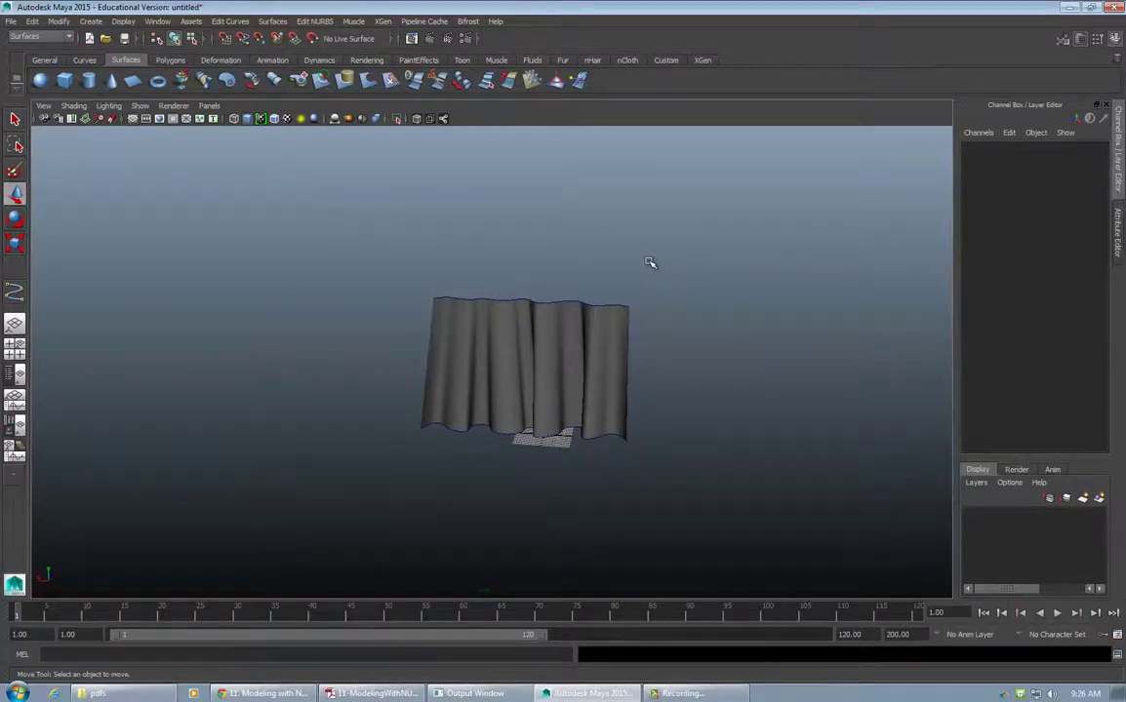
click(590, 303)
click(603, 438)
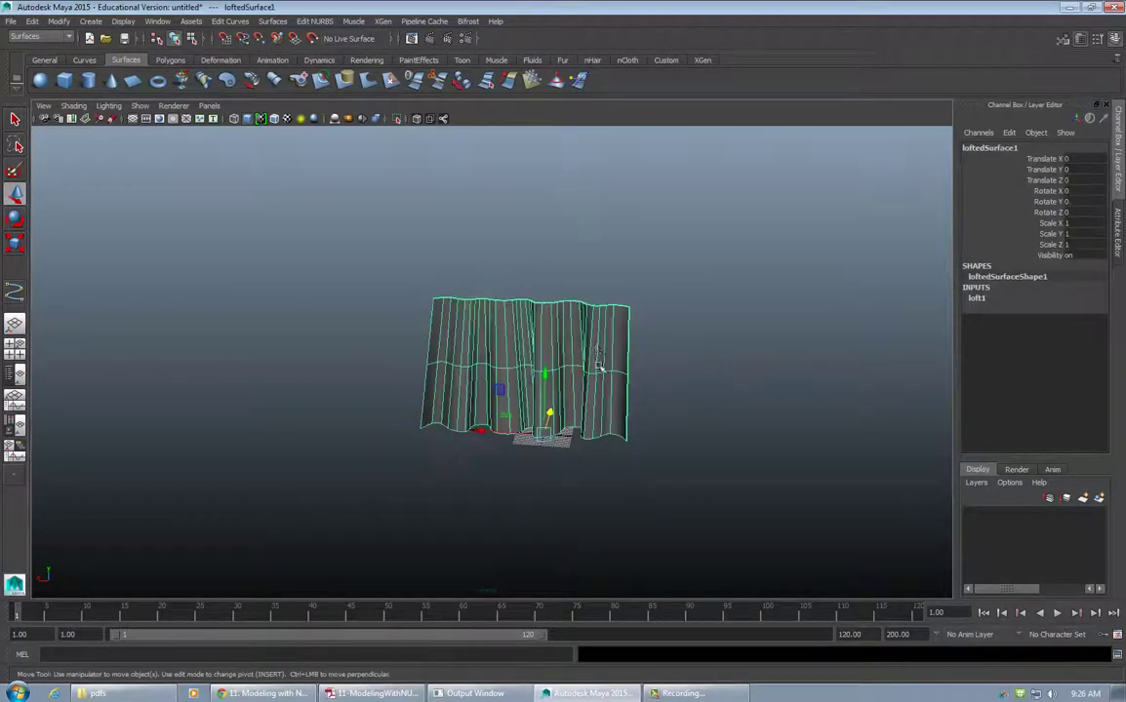
click(698, 300)
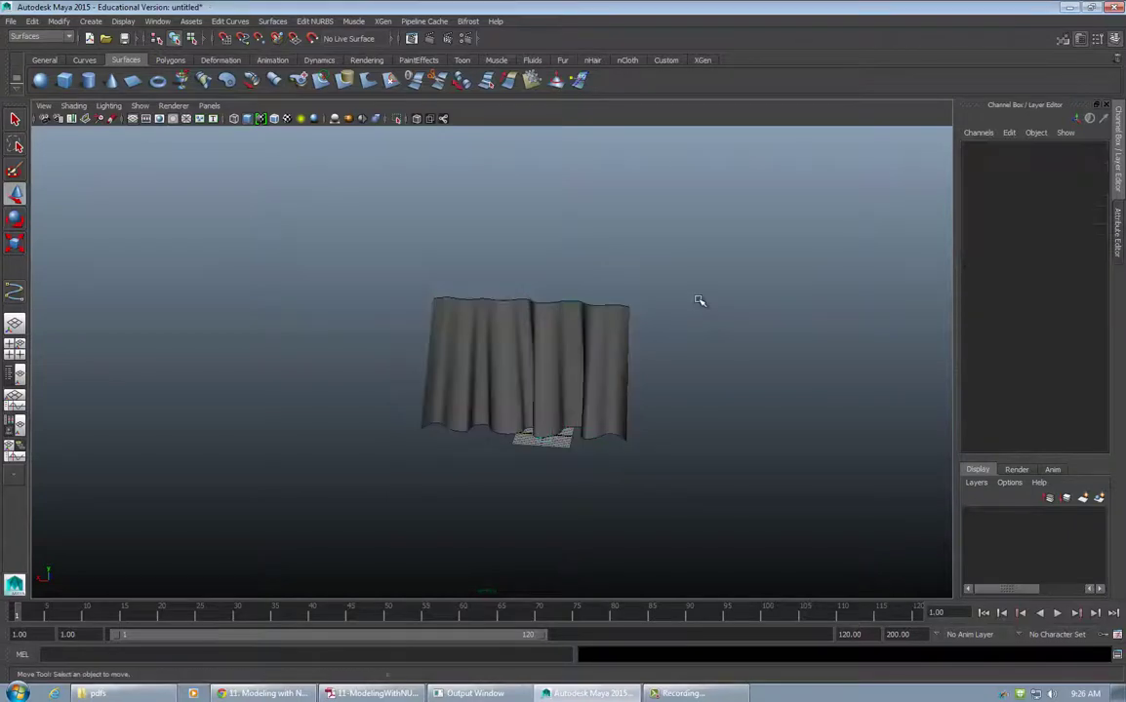
click(605, 438)
click(624, 307)
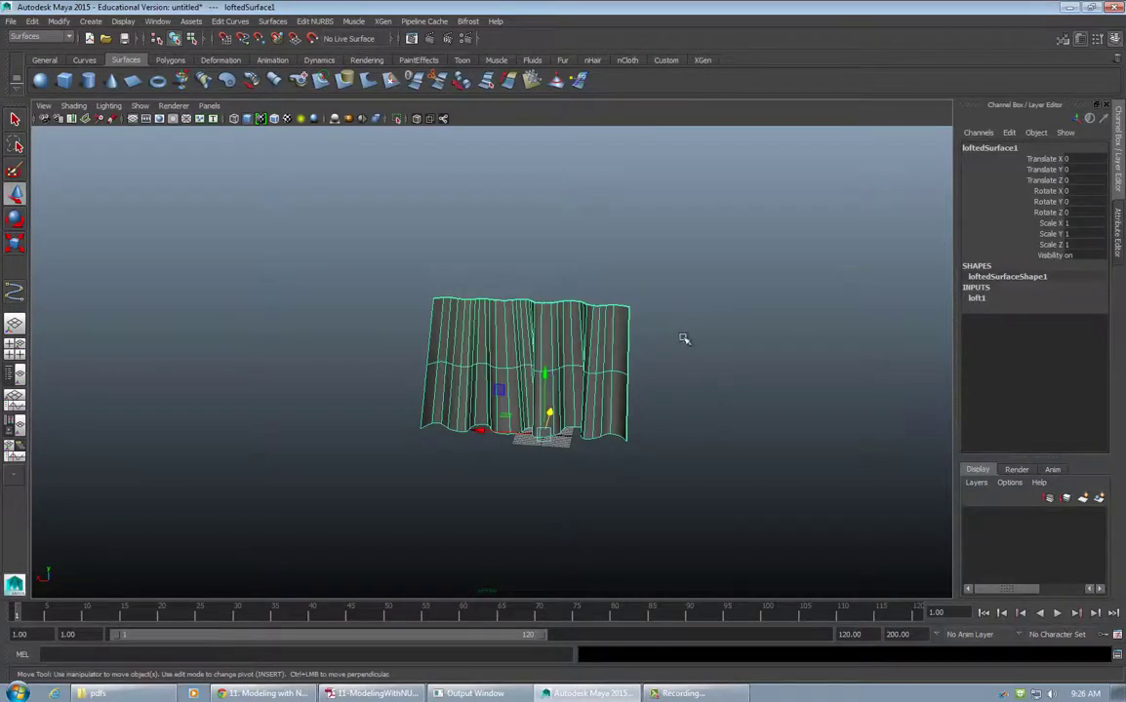
click(684, 339)
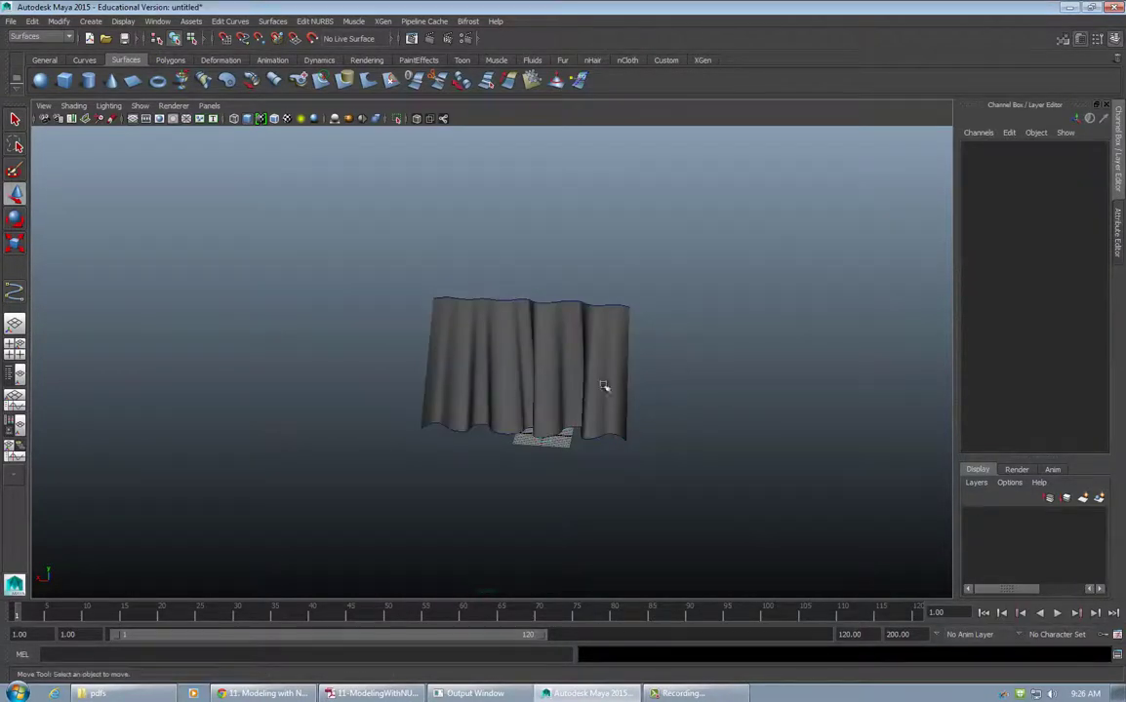
click(616, 307)
click(673, 367)
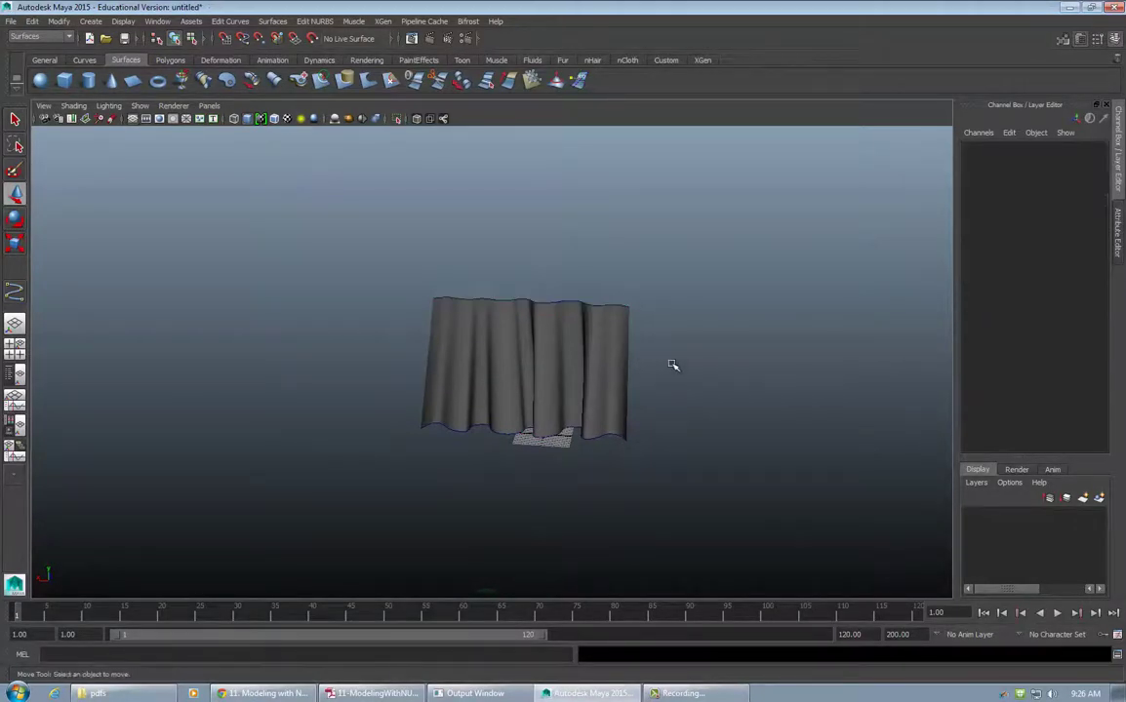
click(616, 410)
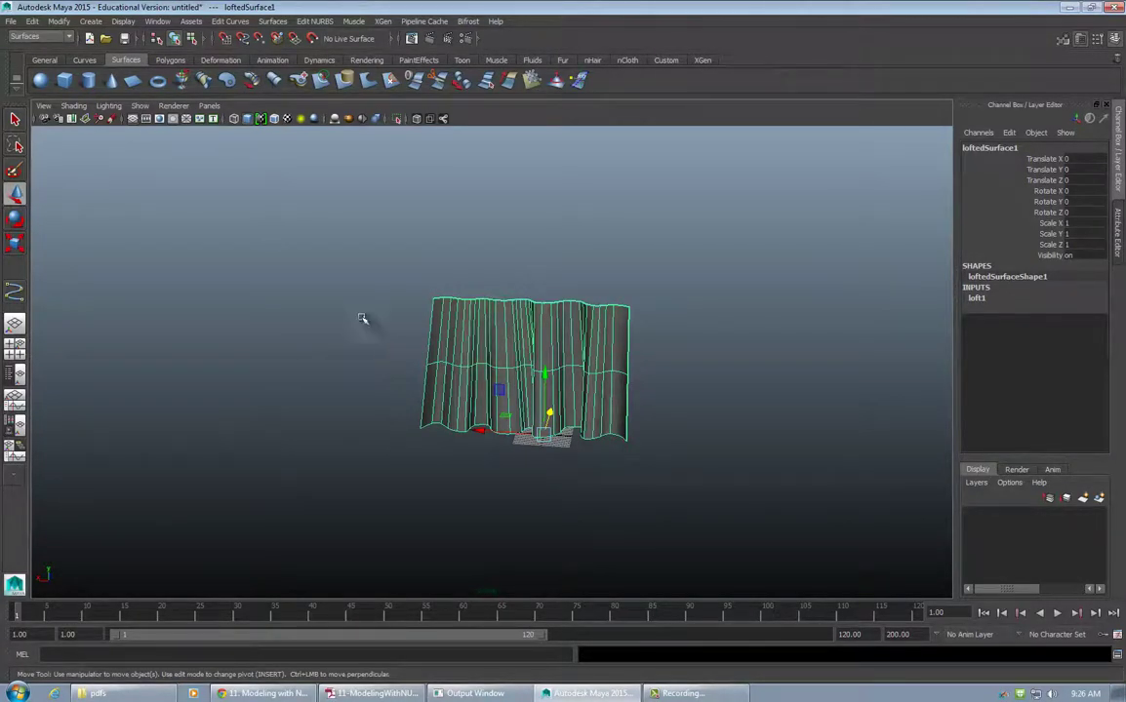
click(460, 456)
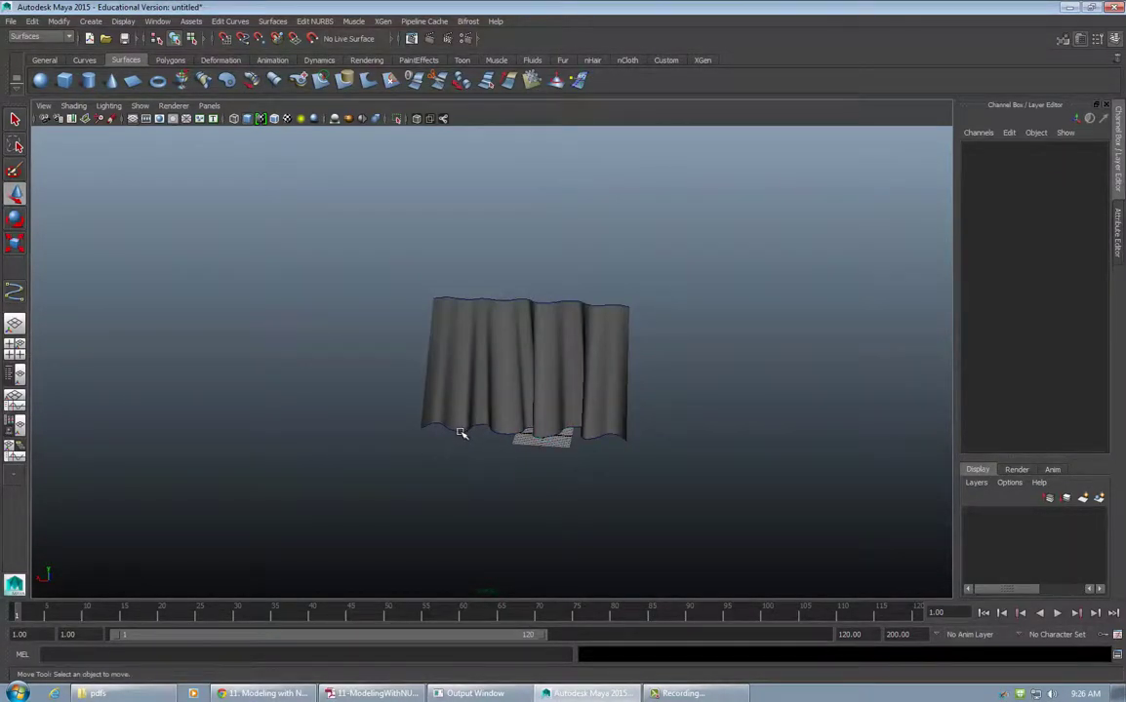
Delete the lofted curtain surface and both of its profile curves
click(457, 429)
key(Delete)
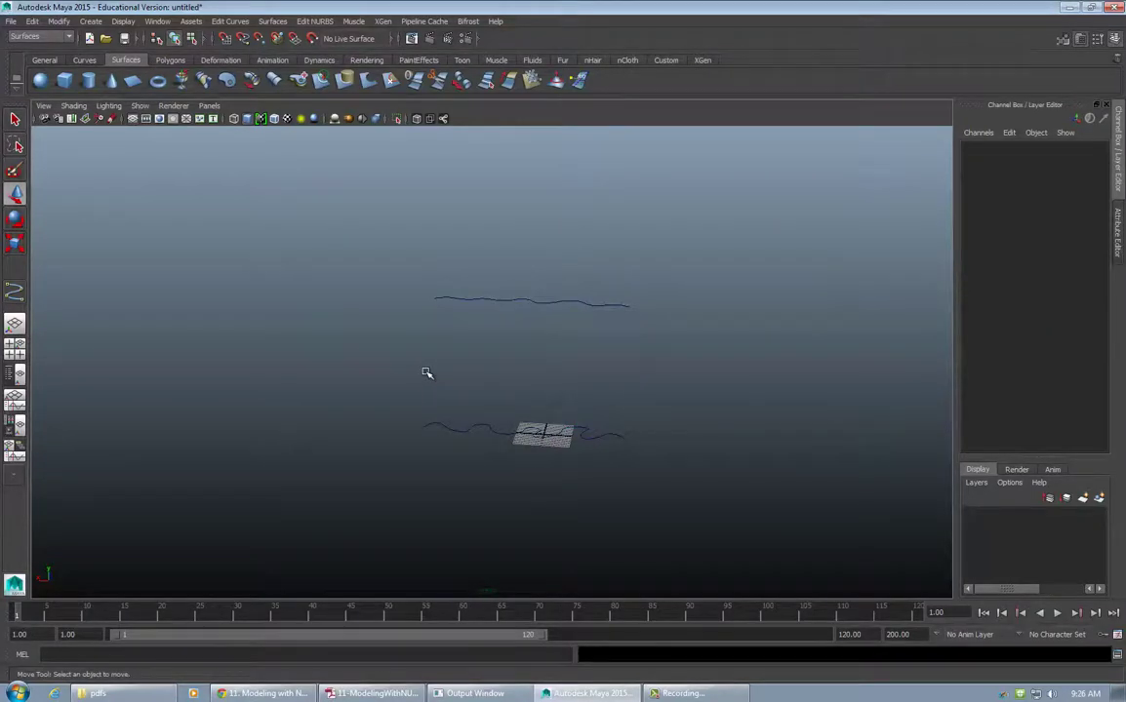
drag(464, 258, 495, 499)
key(Delete)
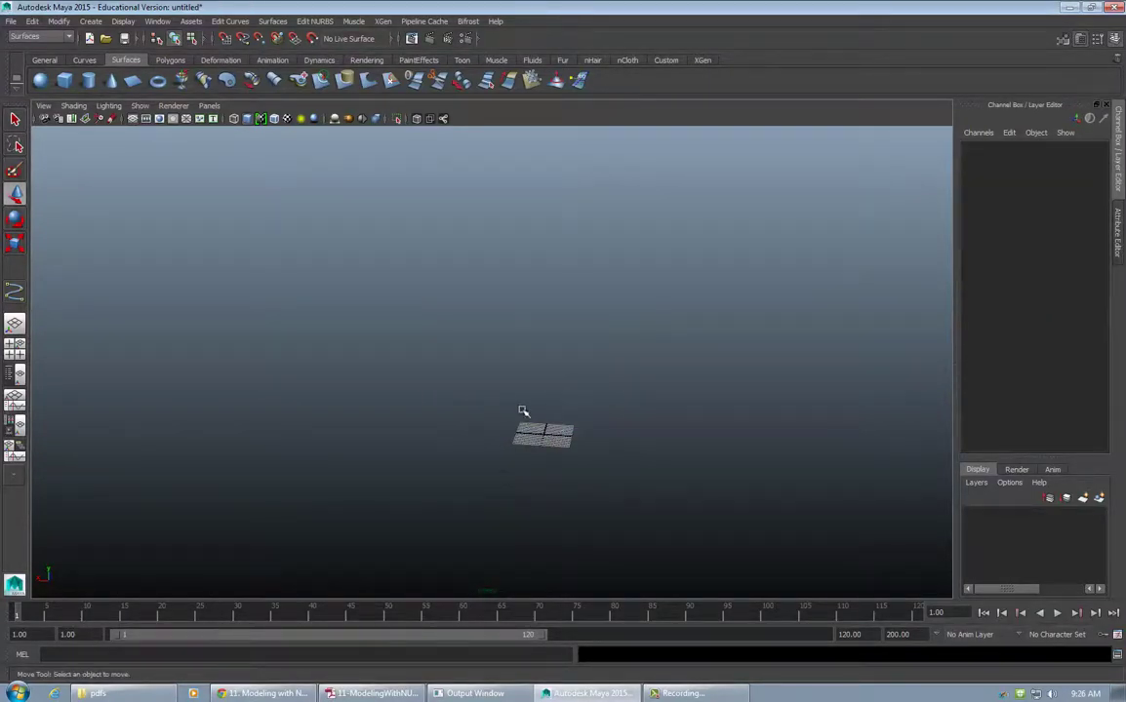
Draw a wavy CV curve across the grid in the top view, with a broad first crest and a narrower, taller second one
scroll(521, 403, up, 8)
alt+middle_drag(591, 407, 494, 237)
key(space)
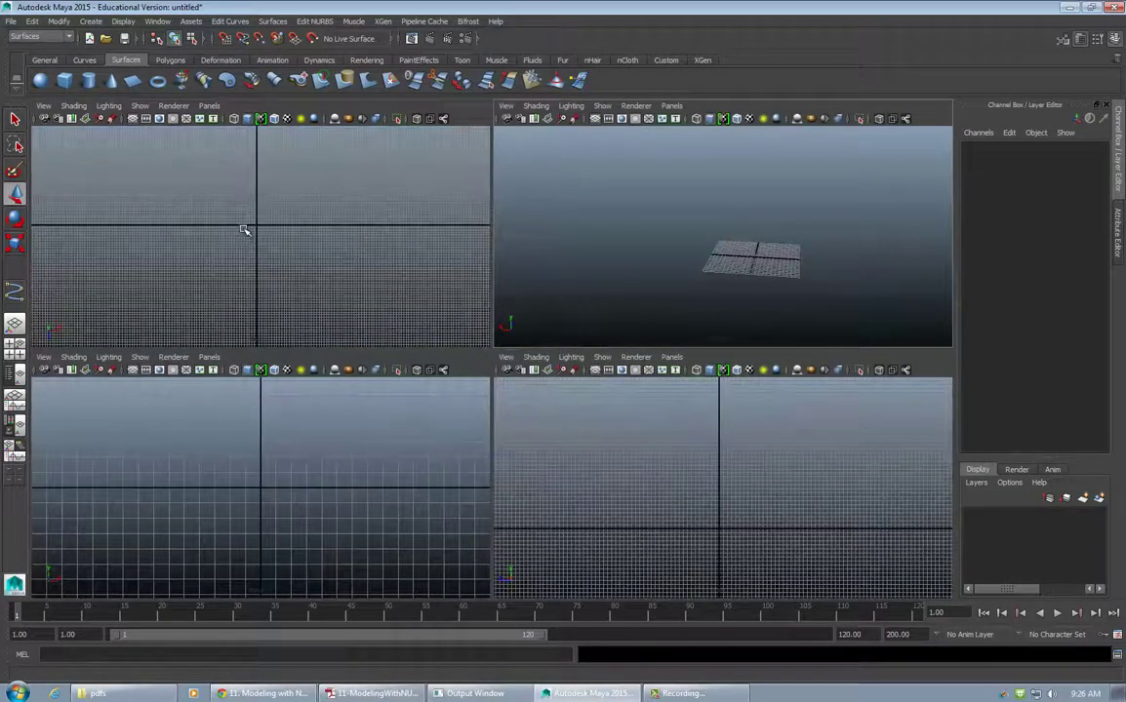
key(space)
alt+middle_drag(633, 403, 606, 392)
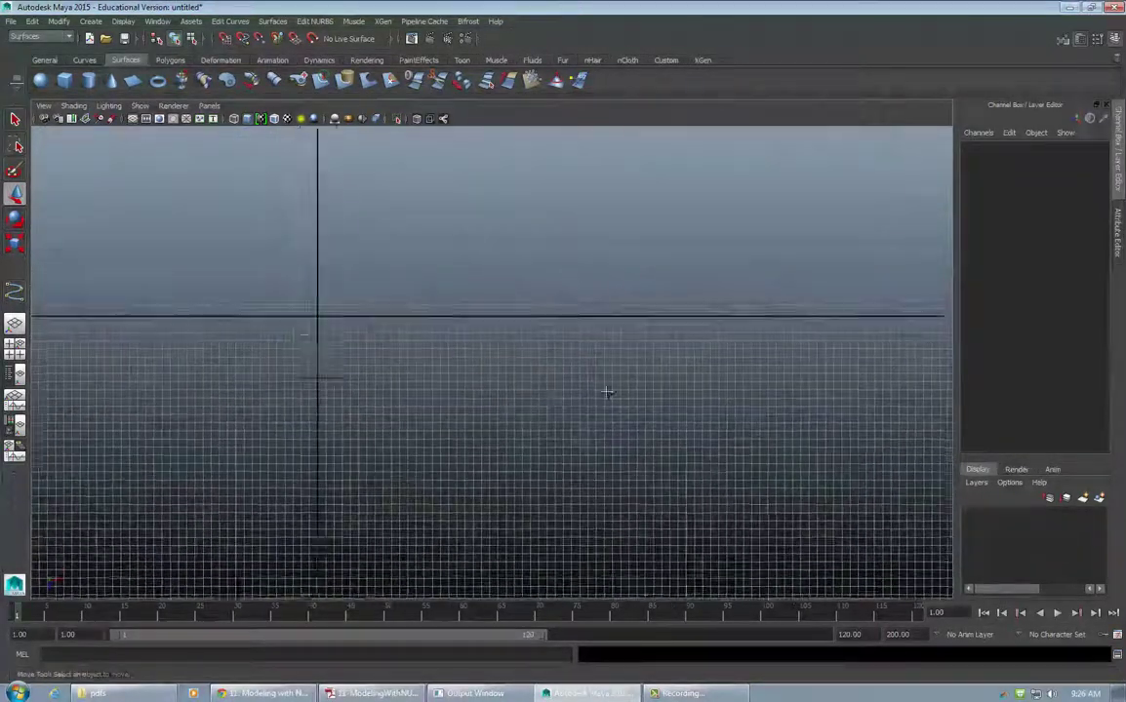
alt+drag(606, 392, 648, 376)
click(91, 22)
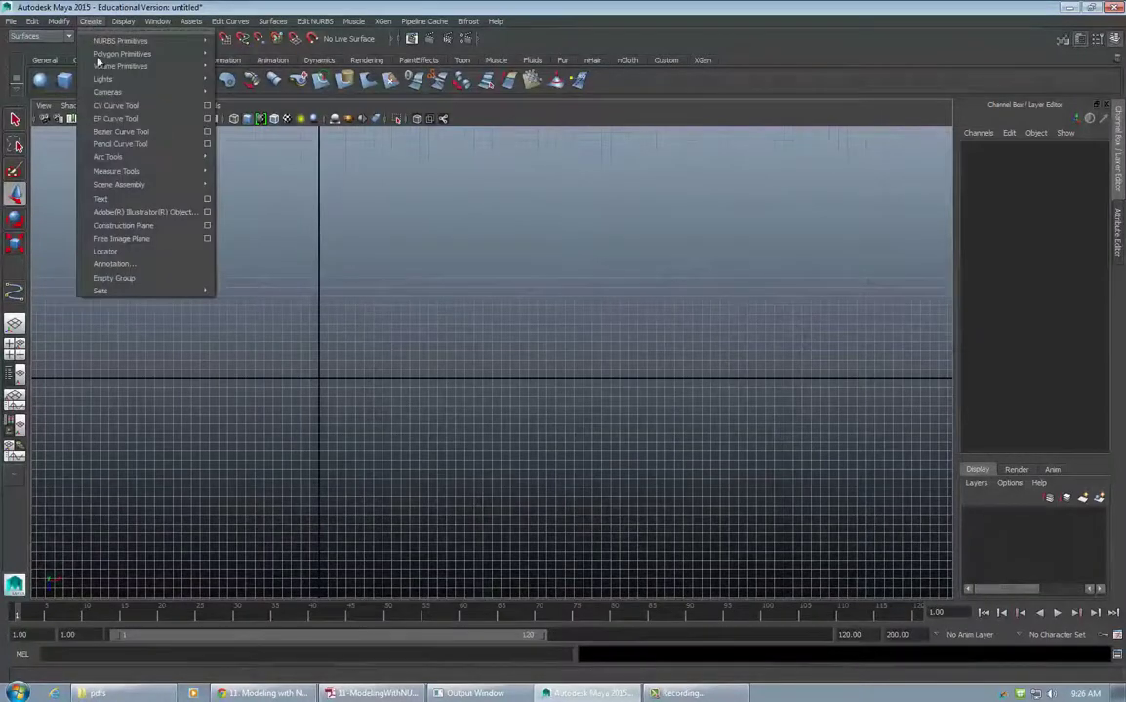
click(112, 106)
click(200, 453)
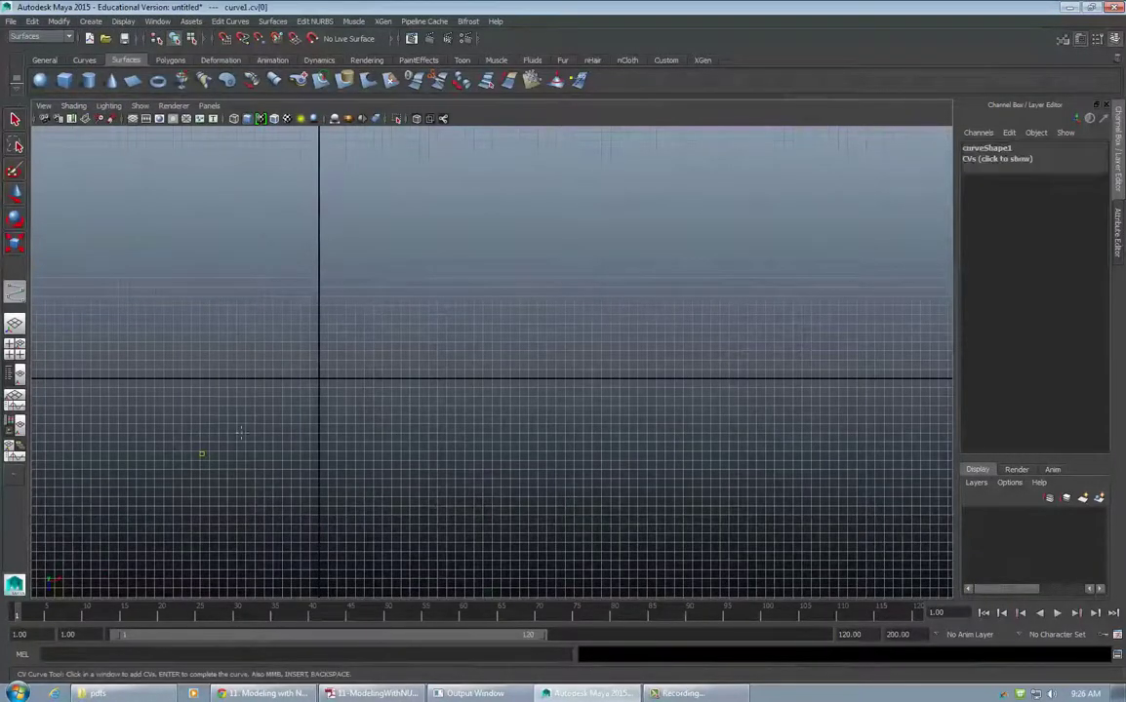
click(264, 368)
click(375, 318)
click(419, 343)
click(546, 429)
click(572, 501)
click(682, 478)
click(724, 323)
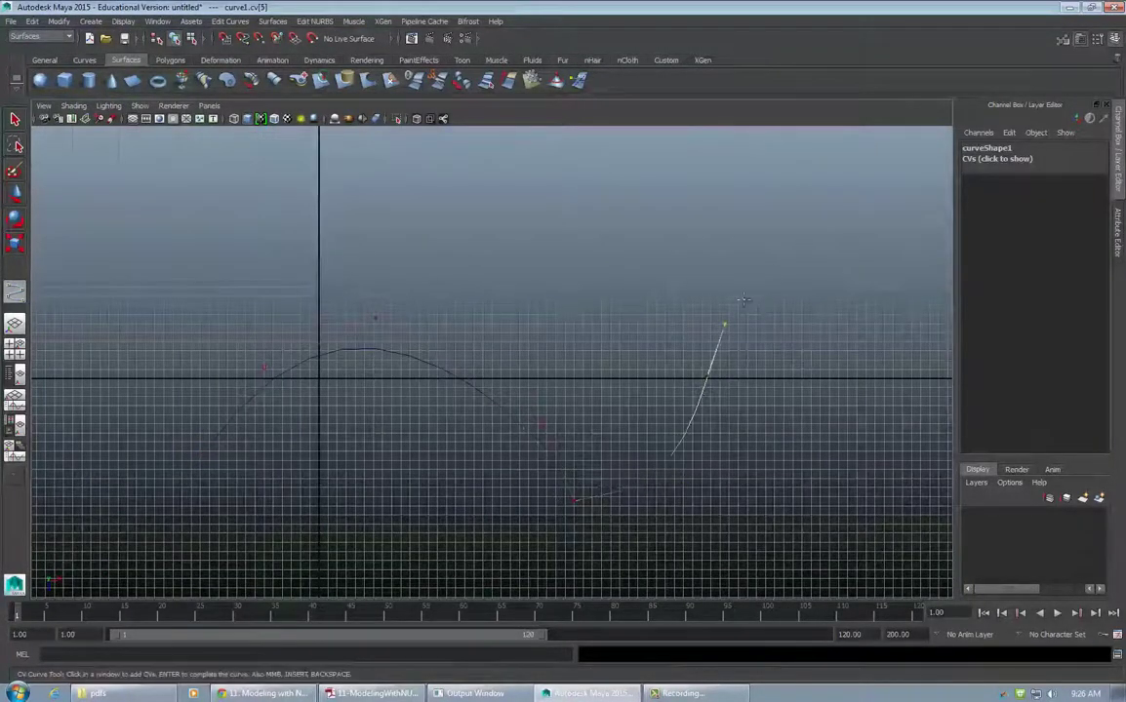
click(776, 278)
click(802, 354)
click(822, 400)
click(859, 421)
click(917, 310)
double_click(919, 310)
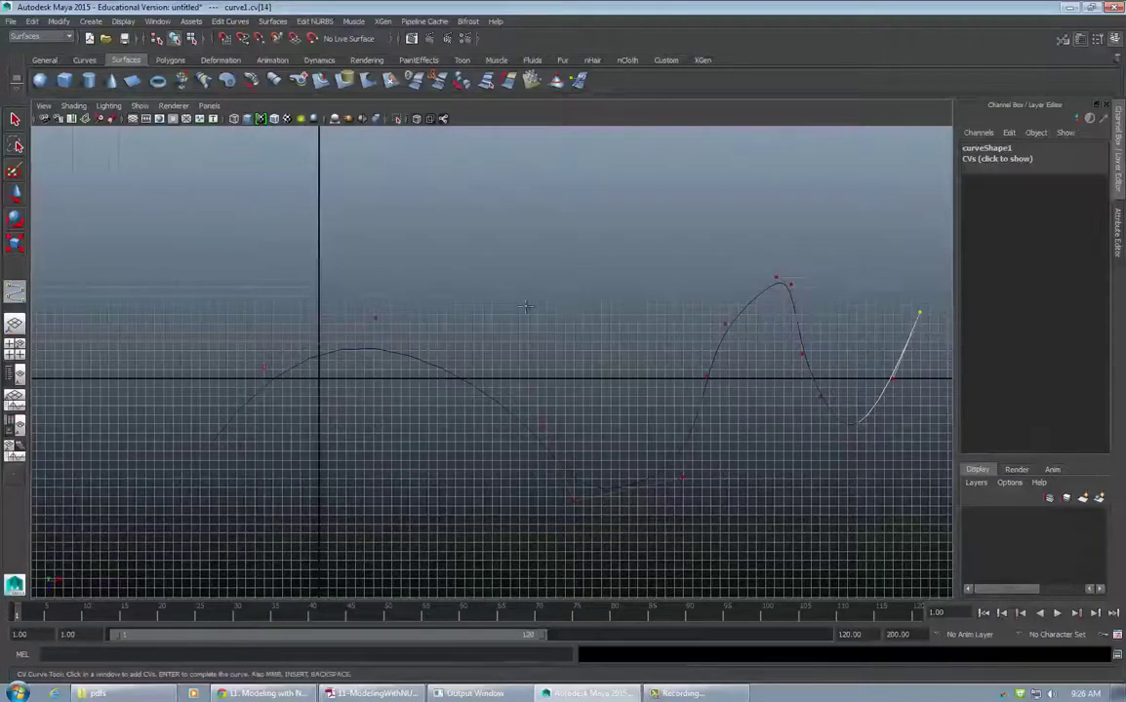
alt+middle_drag(563, 260, 523, 251)
alt+right_drag(523, 250, 292, 268)
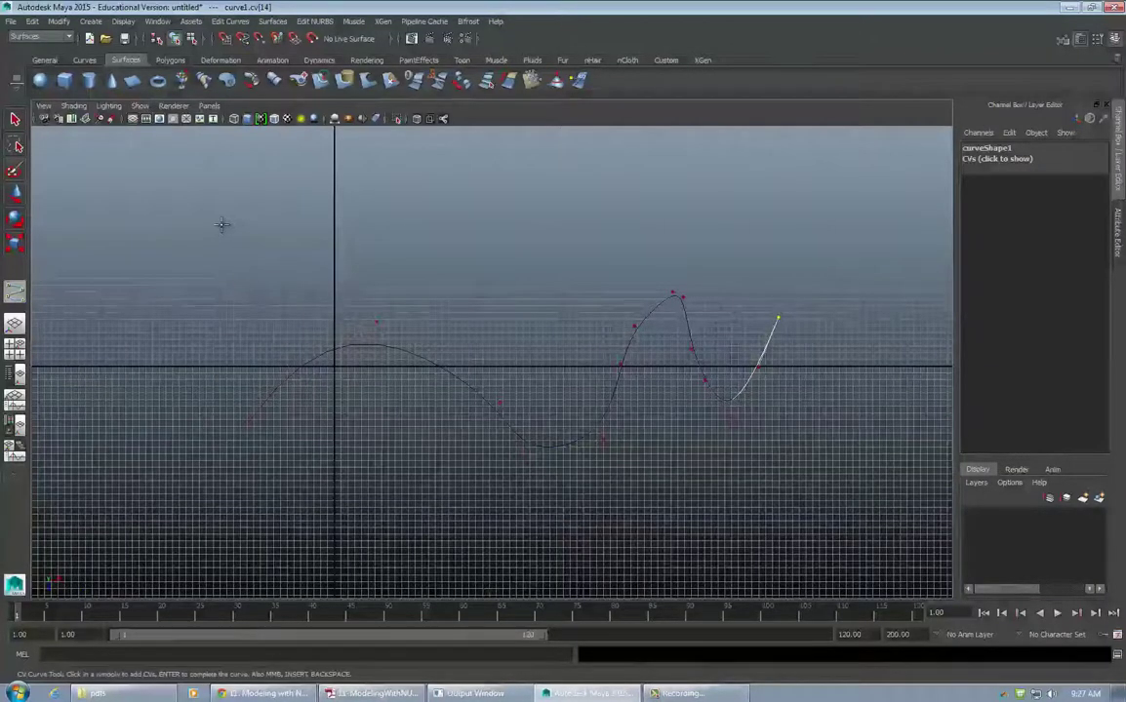
key(q)
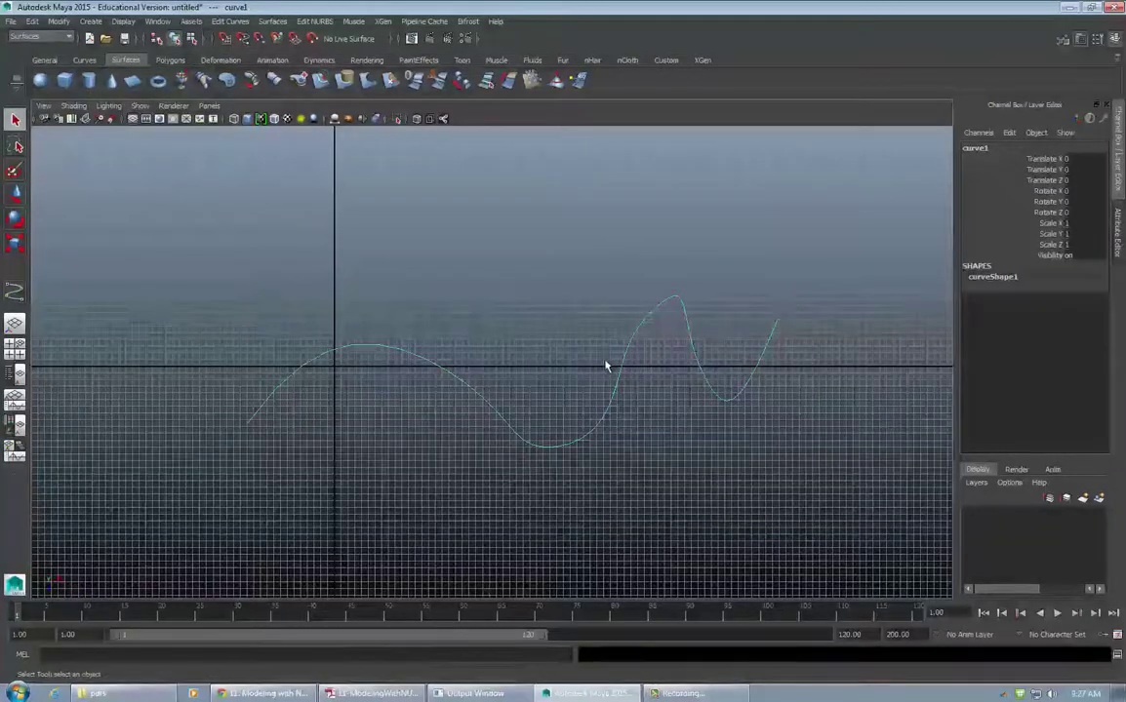
Draw a second CV curve above the first in the top view, dipping once before a long, gently falling arch
click(17, 293)
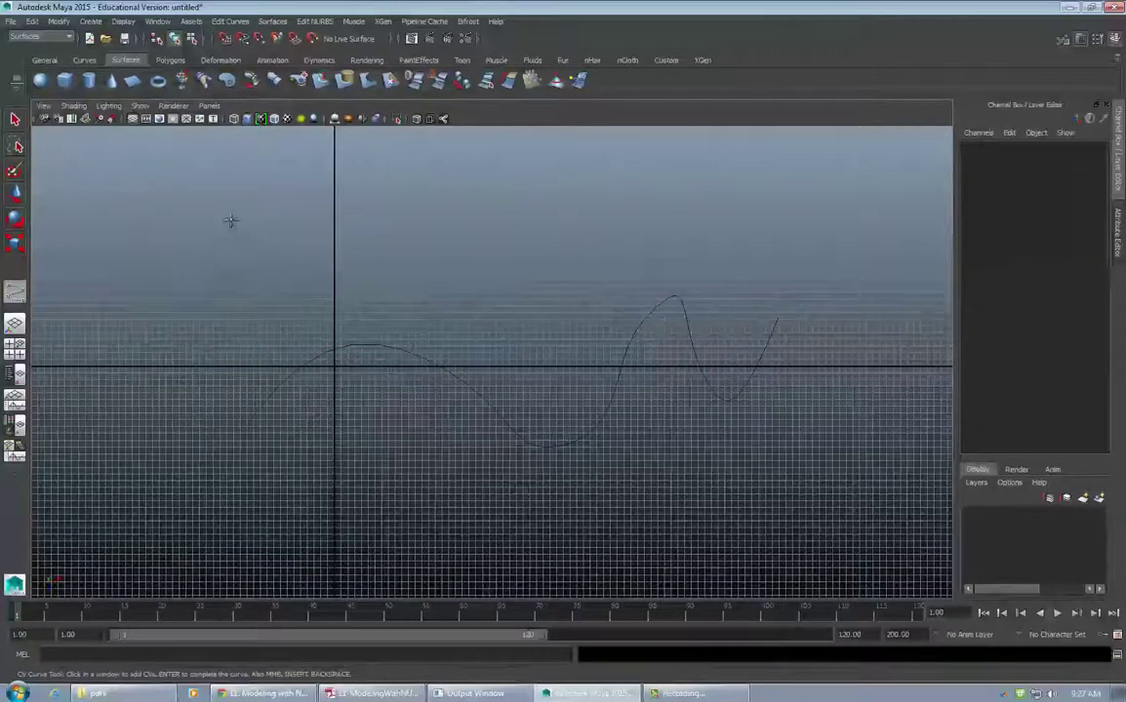
click(285, 210)
click(419, 281)
click(469, 244)
click(520, 187)
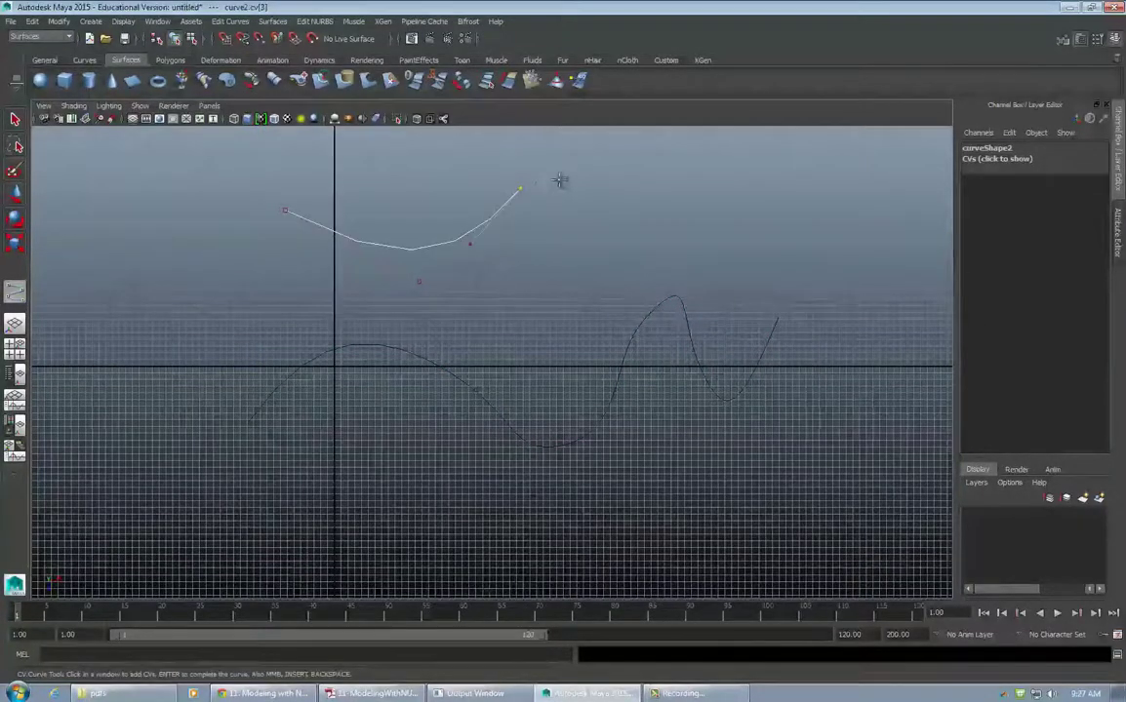
click(604, 178)
click(729, 192)
click(852, 215)
click(922, 245)
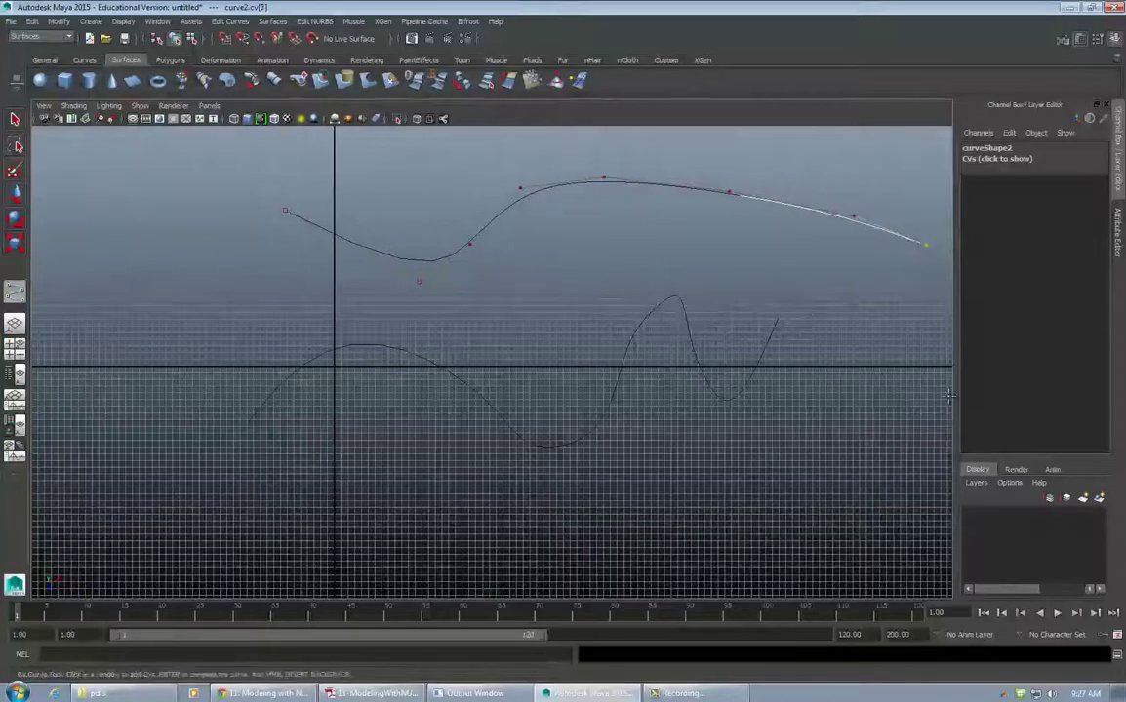
key(Return)
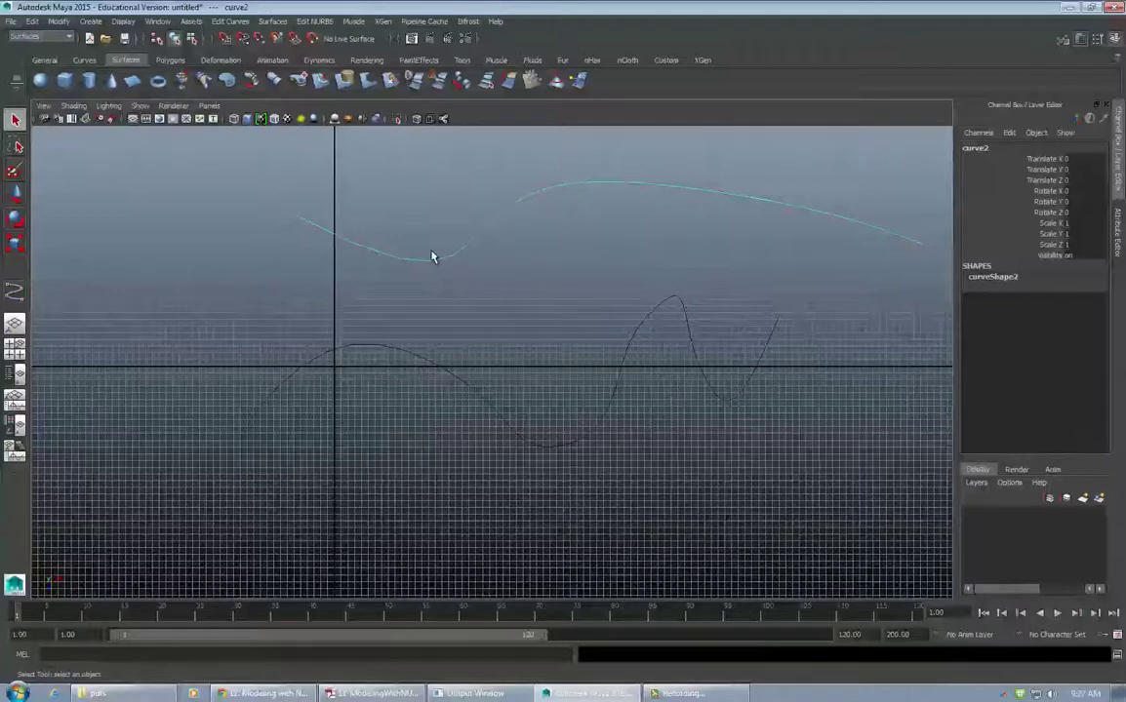
Select the gently arched second curve in the perspective view and raise it about 22.5 units along Y
key(space)
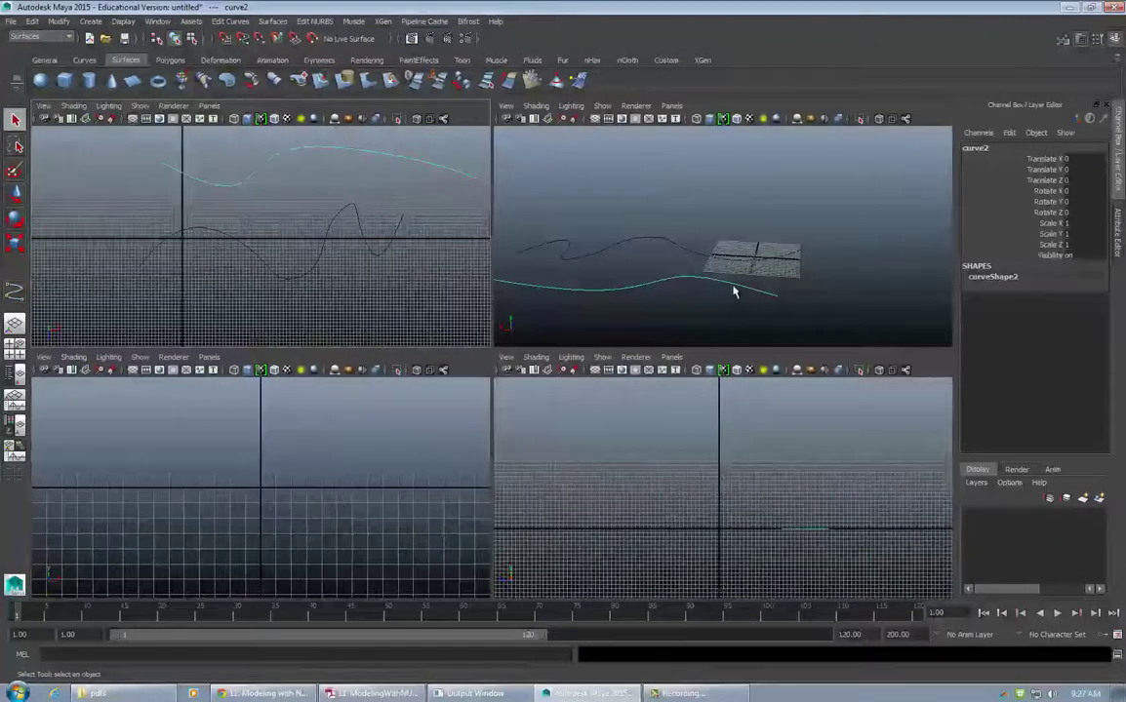
key(space)
alt+drag(716, 287, 306, 376)
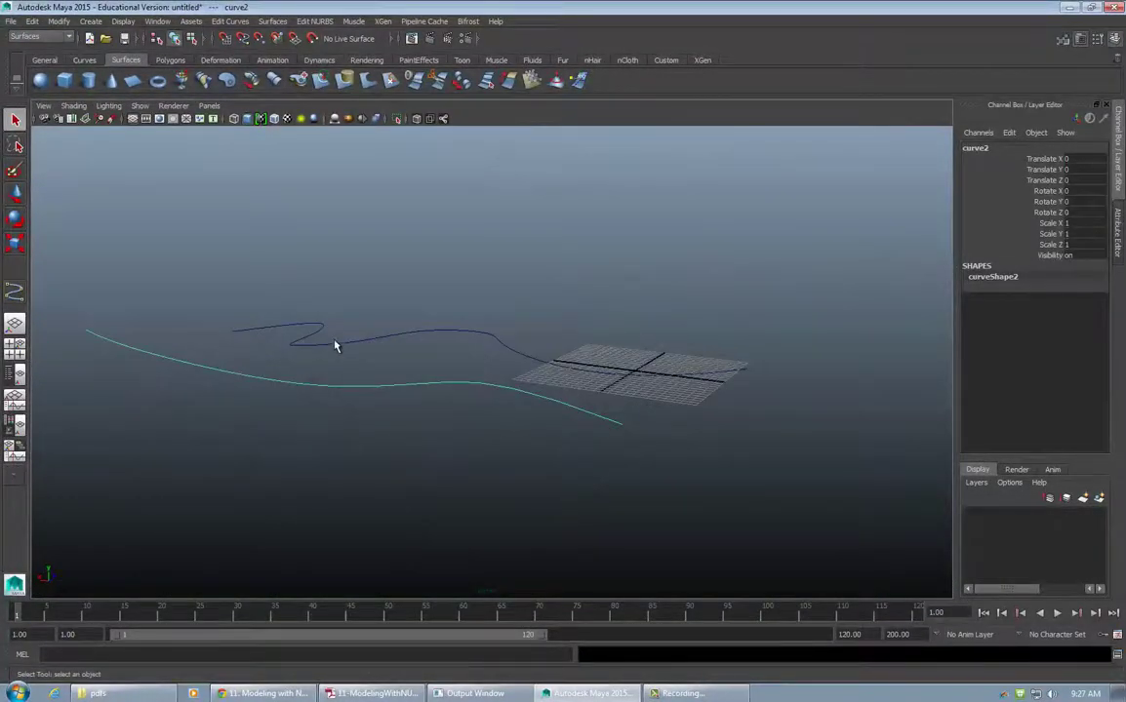
click(338, 352)
click(341, 343)
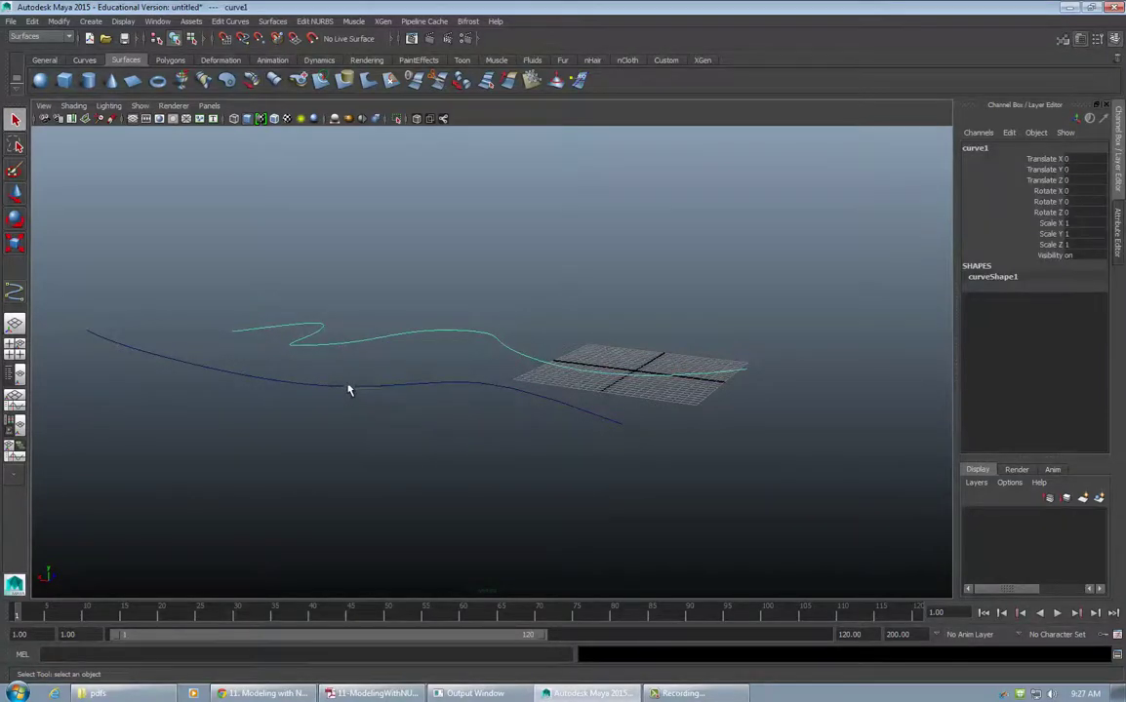
click(351, 387)
key(w)
key(e)
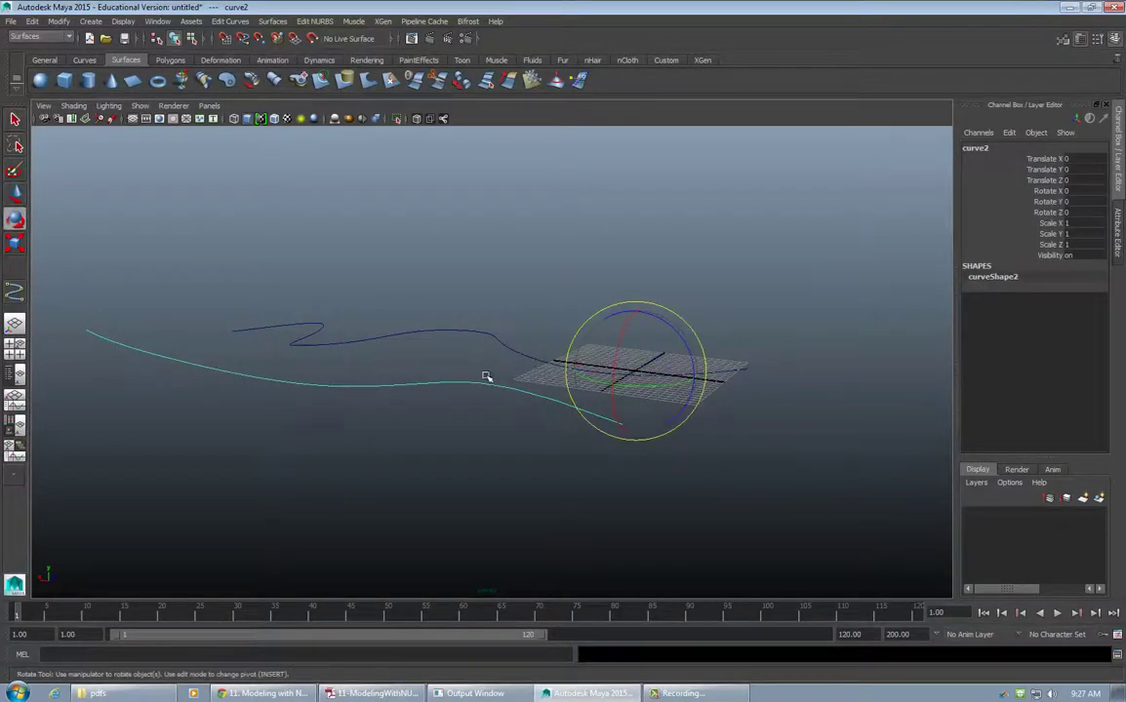
key(w)
drag(639, 309, 643, 132)
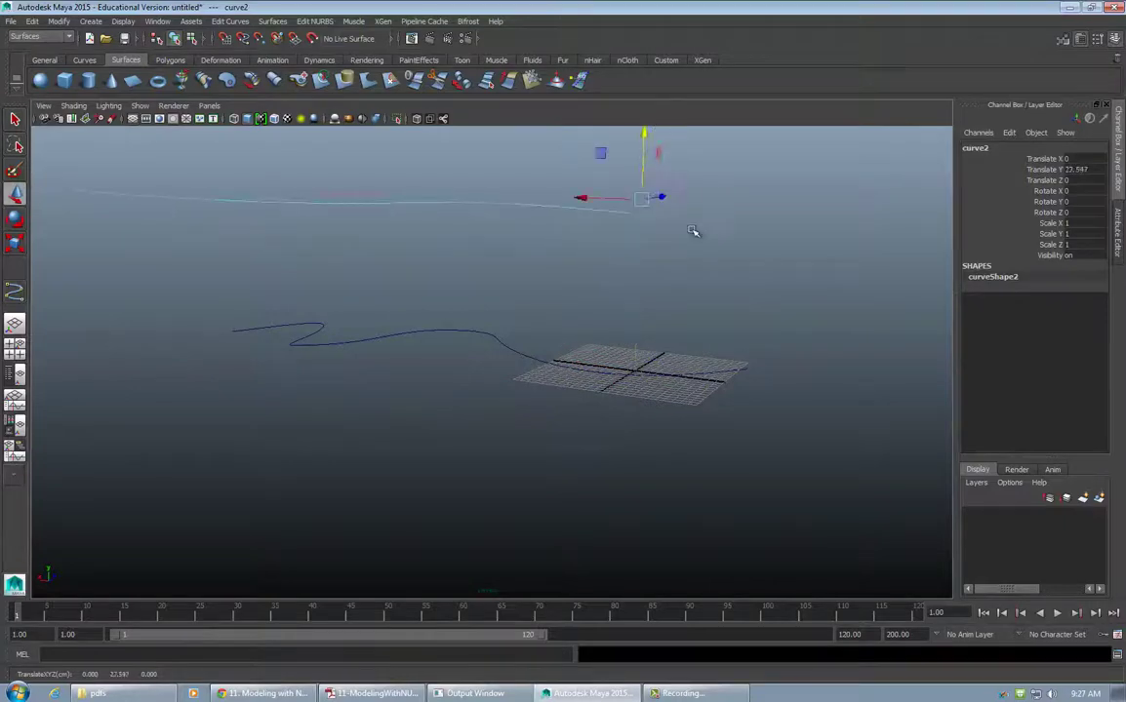
Shift the raised curve over the wavy one to about X -18.9, Z 25.7, and raise it to about Y 43.4
key(space)
key(space)
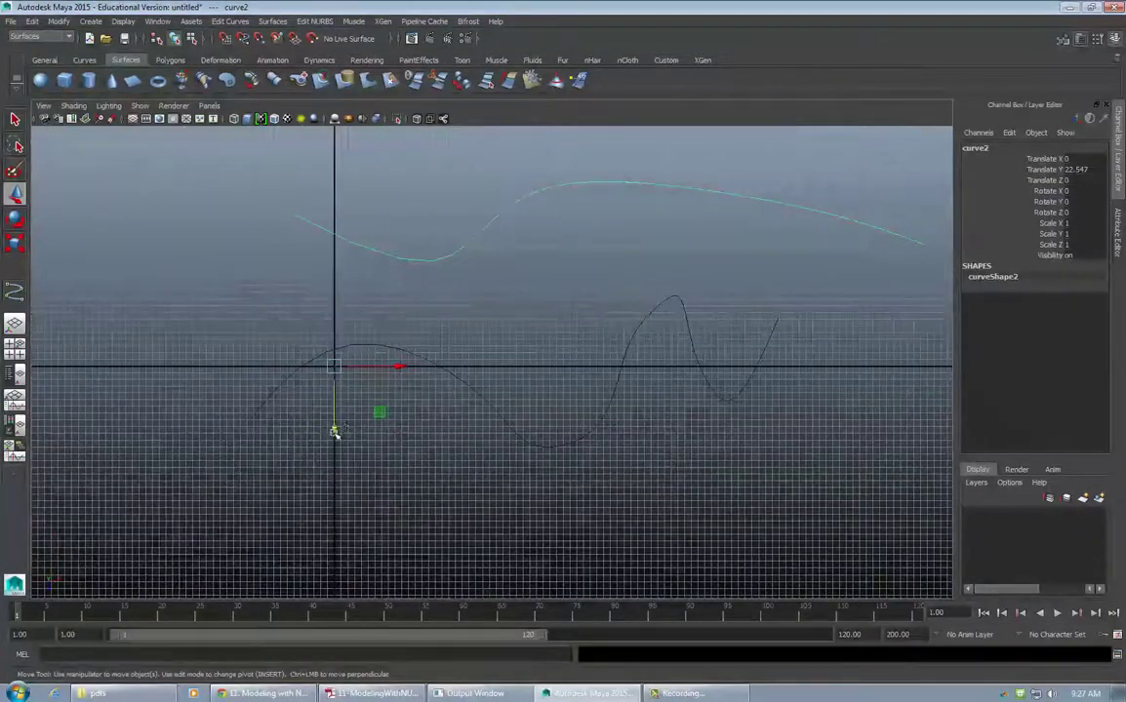
drag(331, 432, 323, 603)
drag(397, 537, 273, 542)
key(space)
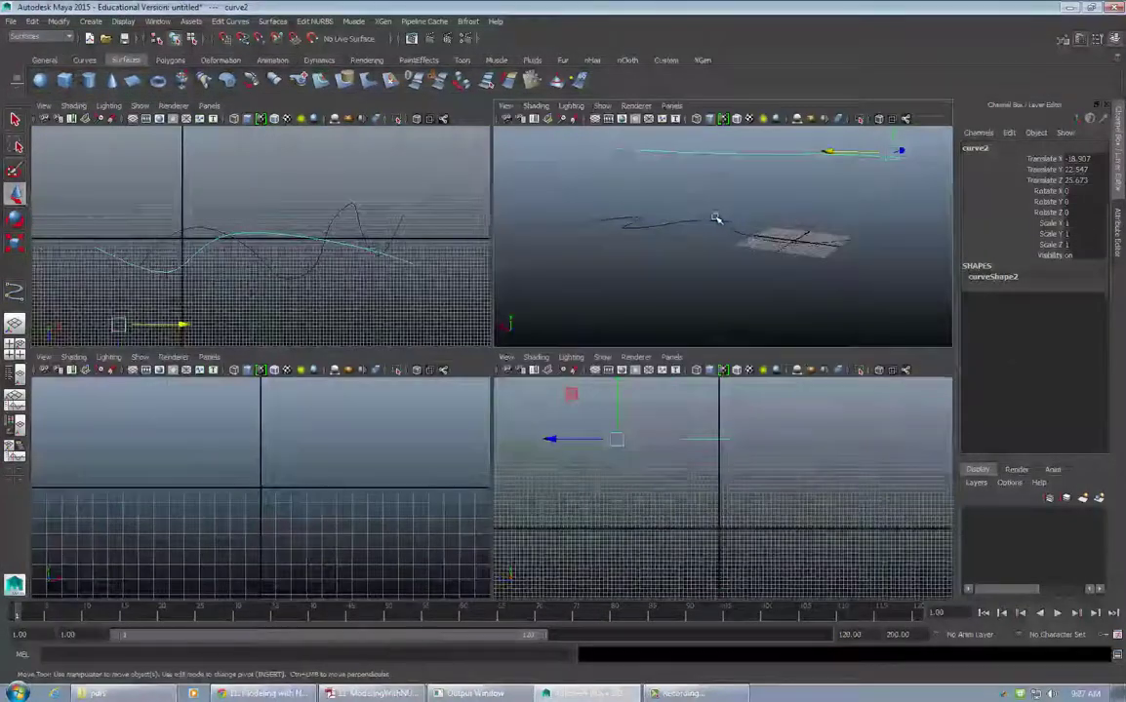
key(space)
drag(697, 199, 678, 125)
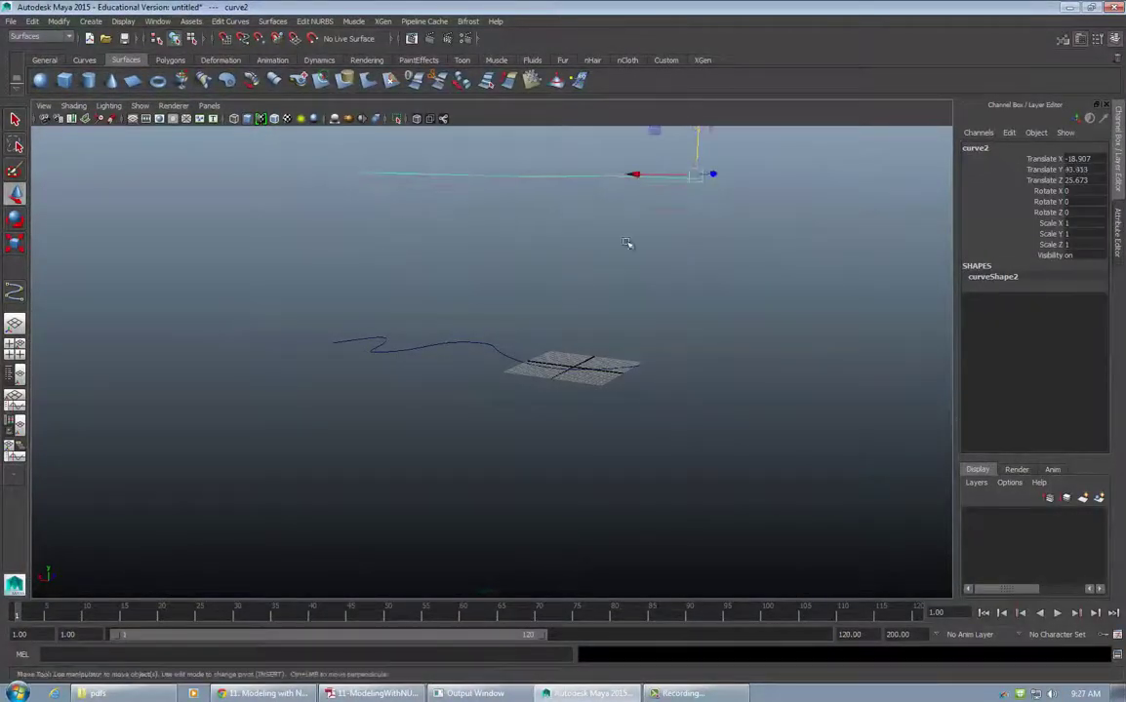
Loft a surface between the raised curve and the wavy lower curve, and examine its isoparm spacing from several angles
alt+drag(631, 244, 532, 365)
shift+click(524, 375)
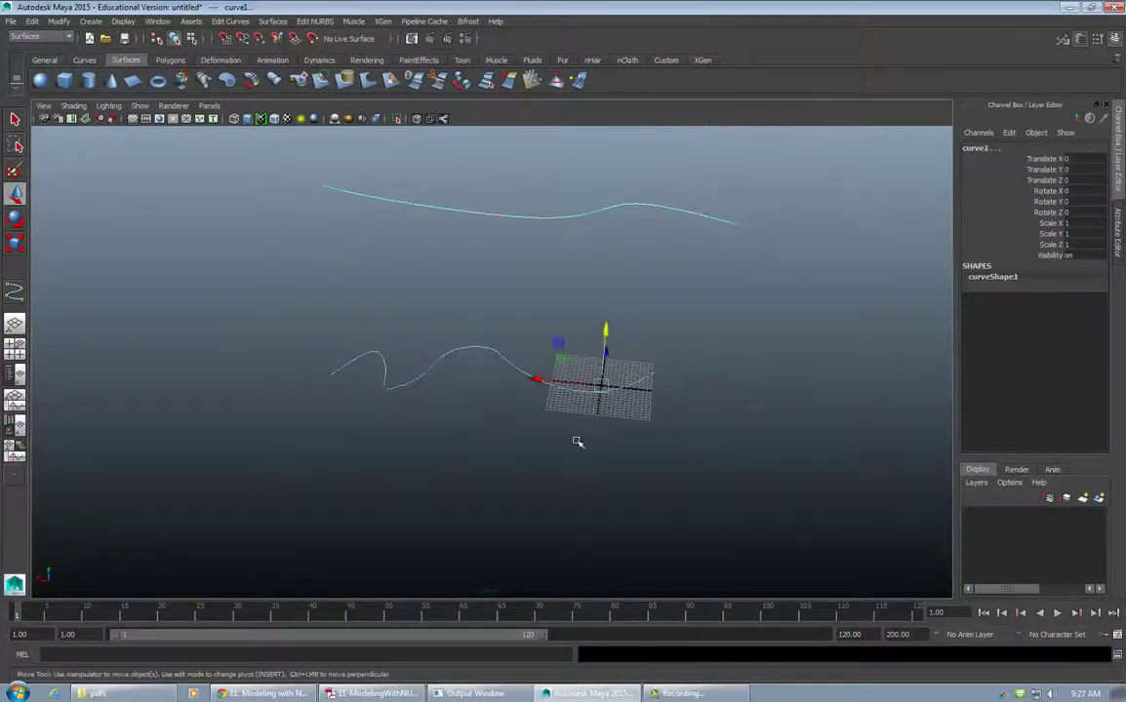
click(274, 21)
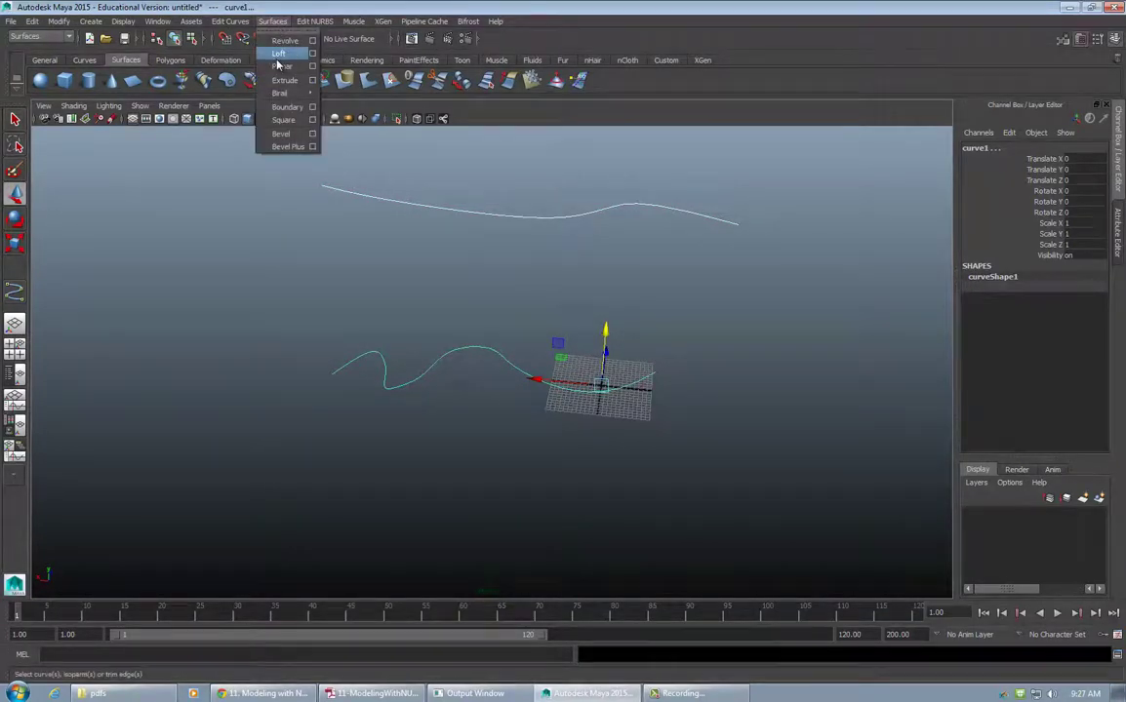
click(278, 55)
mouse_move(458, 370)
alt+mouse_down()
mouse_move(523, 329)
mouse_move(512, 266)
mouse_move(660, 346)
mouse_move(484, 313)
mouse_move(376, 322)
mouse_move(276, 359)
mouse_move(503, 337)
mouse_move(511, 224)
mouse_move(477, 319)
mouse_move(590, 306)
mouse_move(492, 270)
mouse_move(509, 345)
mouse_move(550, 294)
alt+mouse_up()
click(511, 223)
click(359, 357)
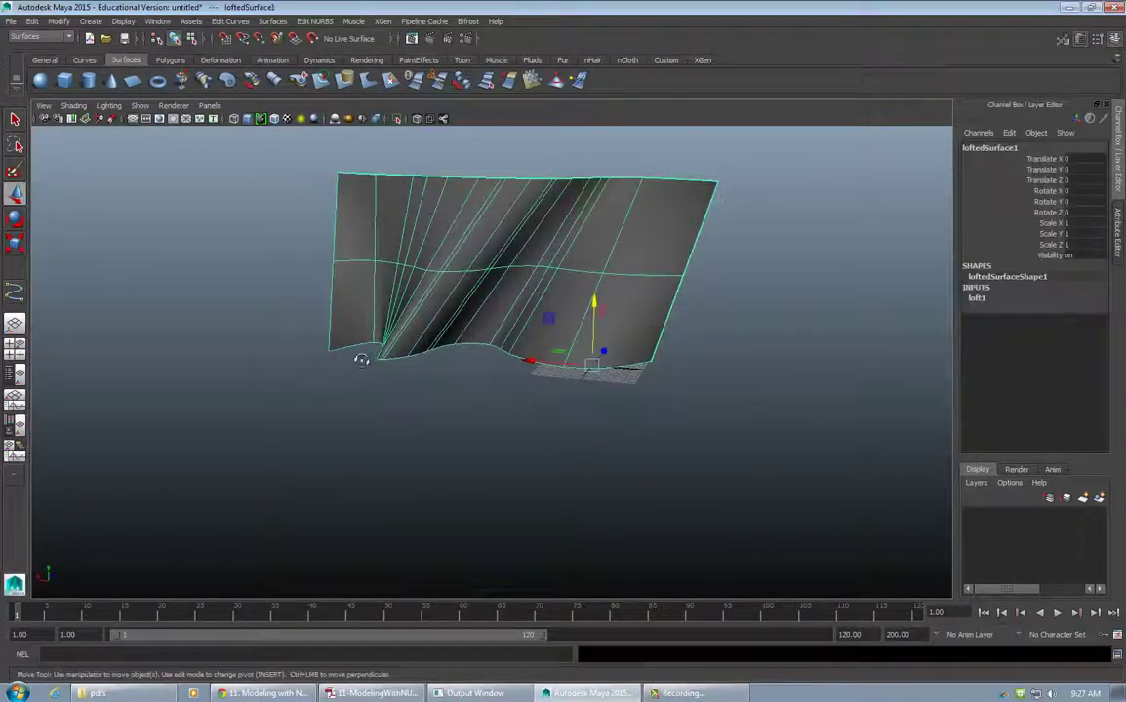
alt+drag(359, 357, 394, 257)
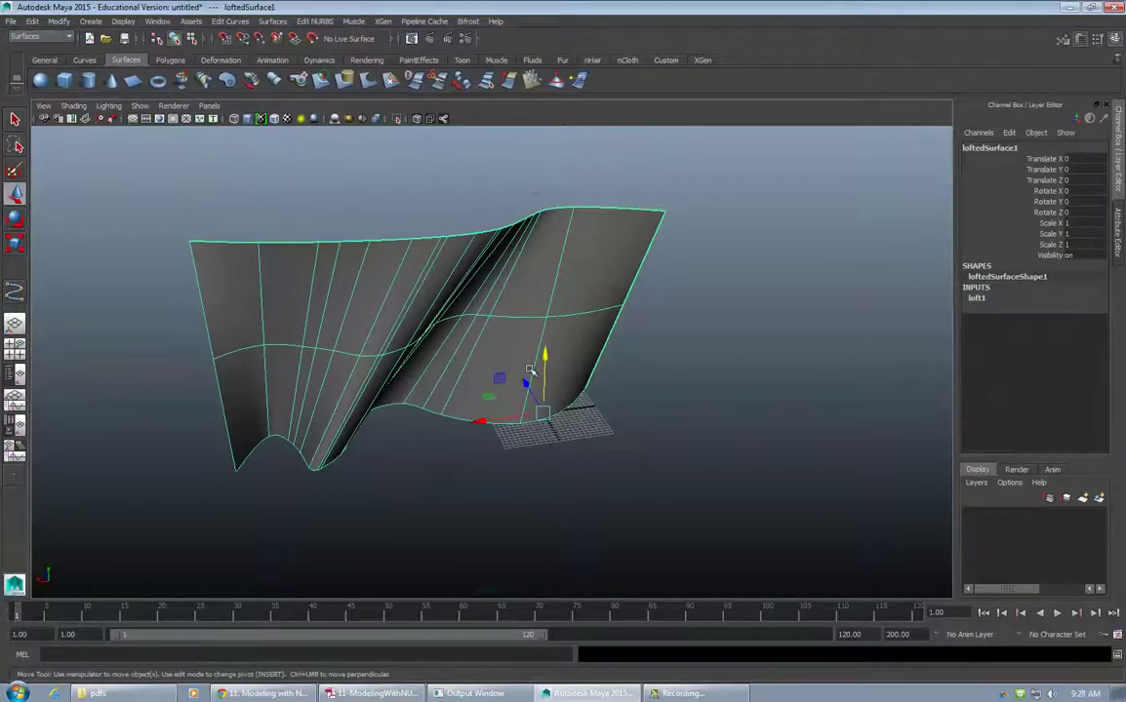
alt+drag(528, 338, 633, 353)
Undo the loft between the two curves and clear the selection
key(ctrl+z)
key(ctrl+z)
key(ctrl+z)
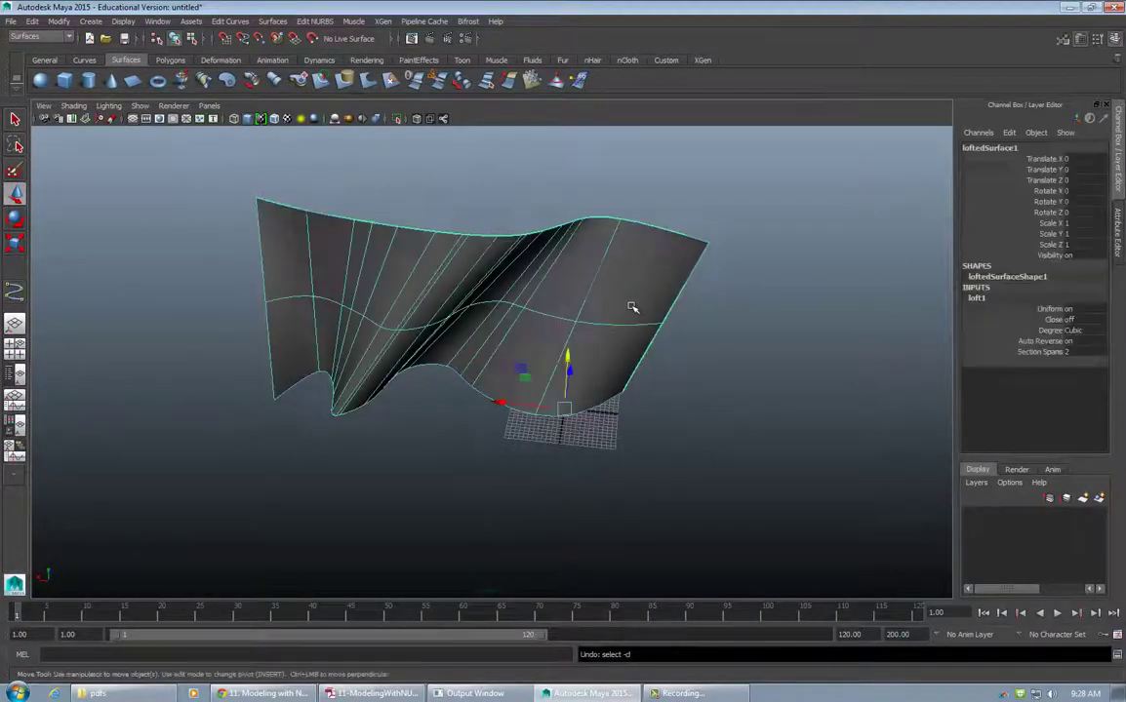
click(336, 362)
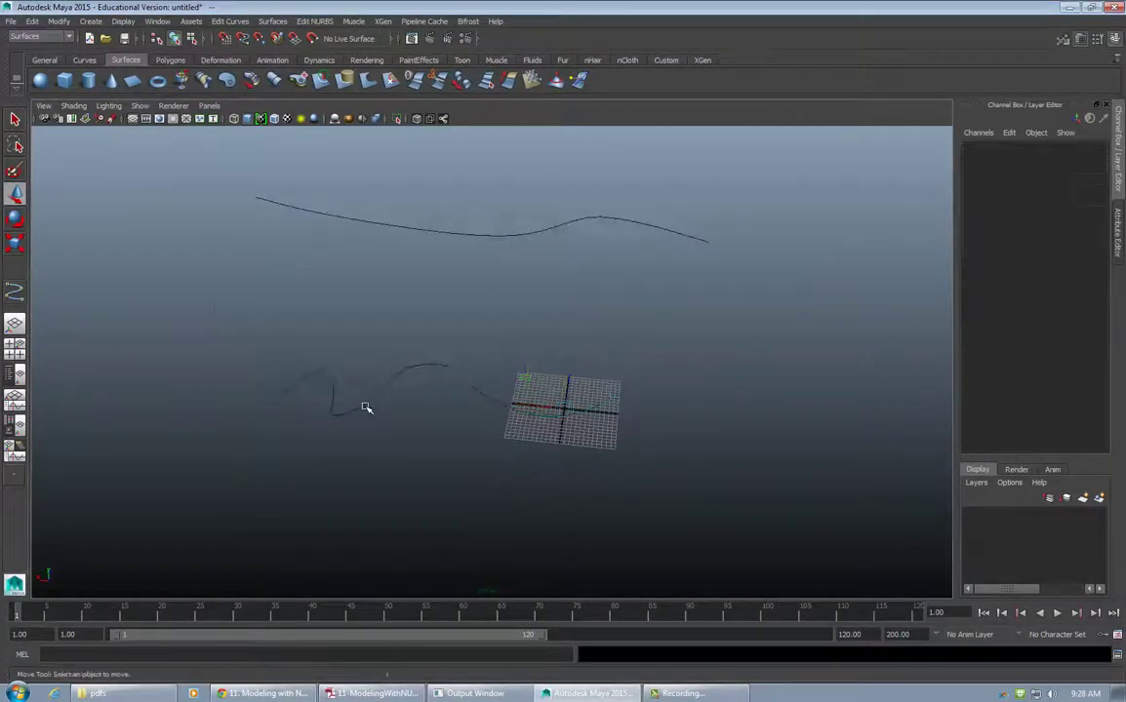
Rebuild the wavy lower curve with 20 uniform spans and display its control vertices
click(378, 394)
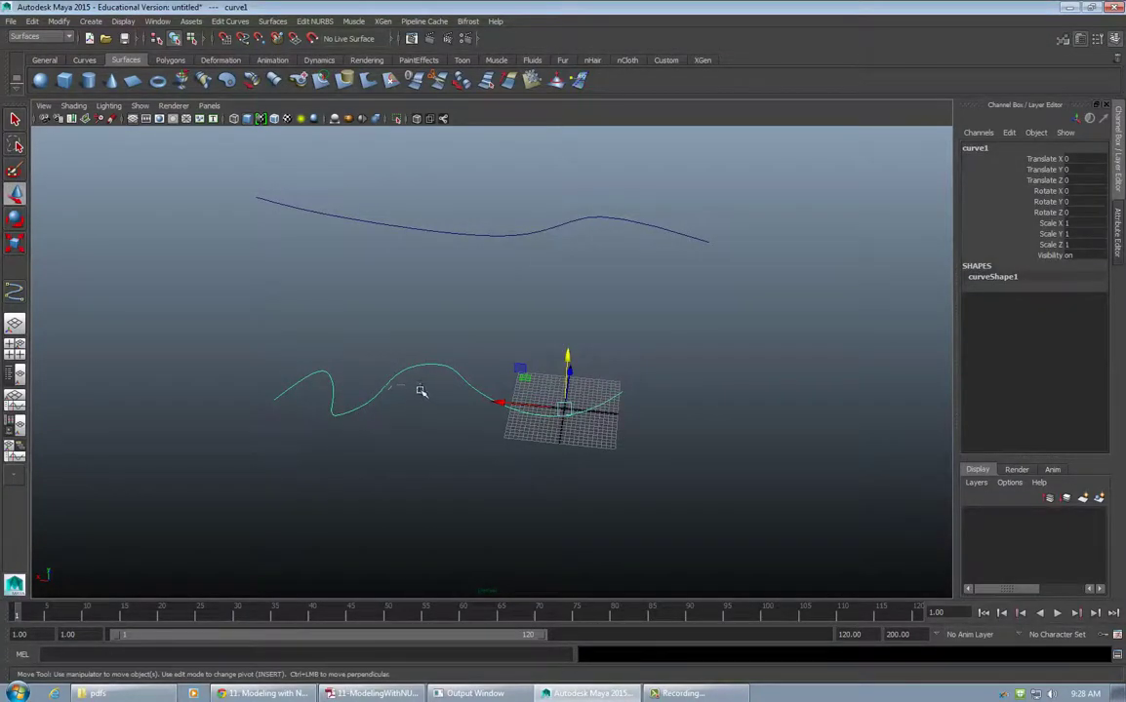
alt+middle_drag(420, 392, 462, 410)
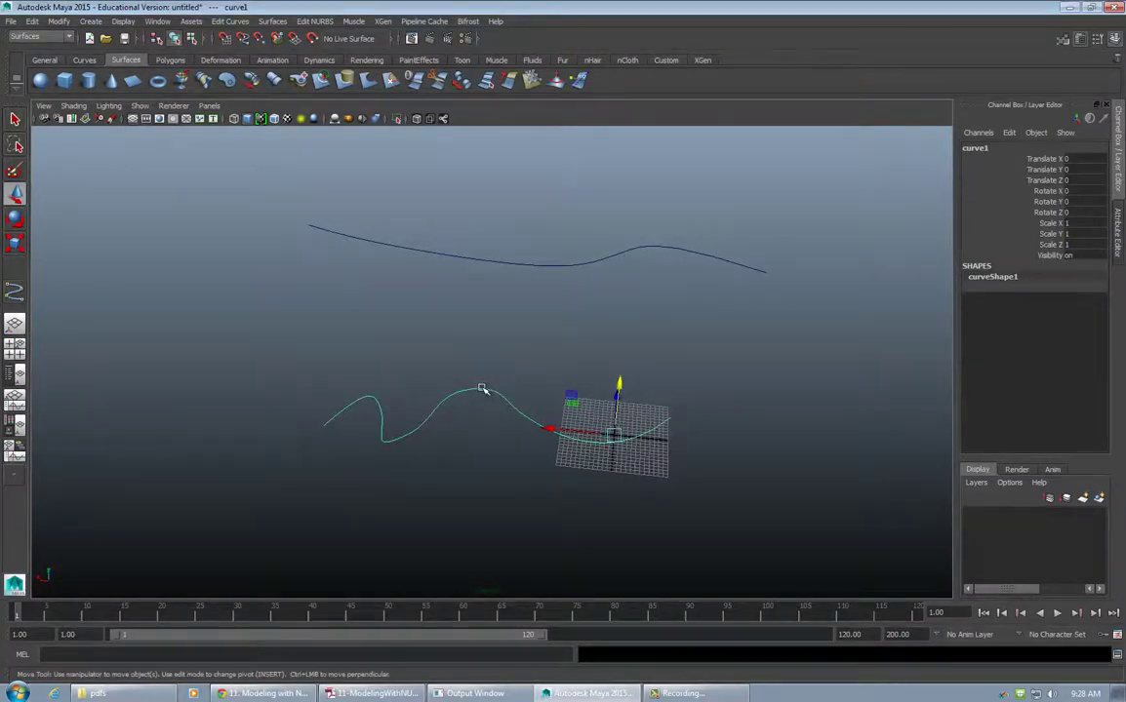
click(225, 21)
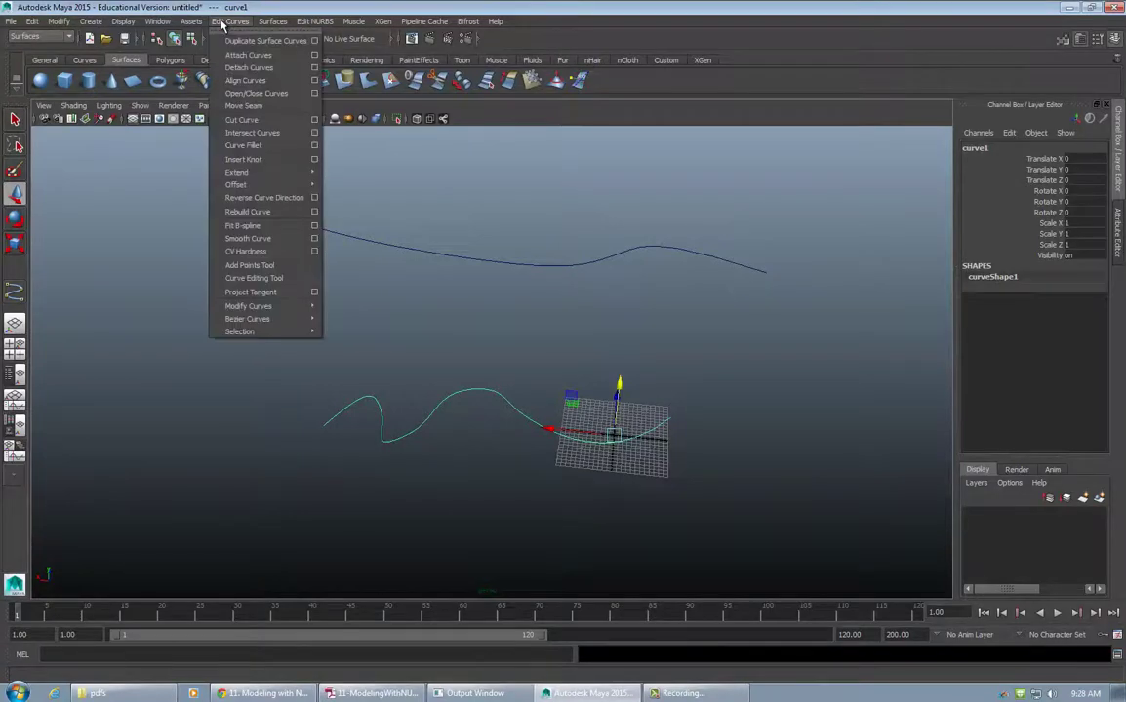
click(314, 212)
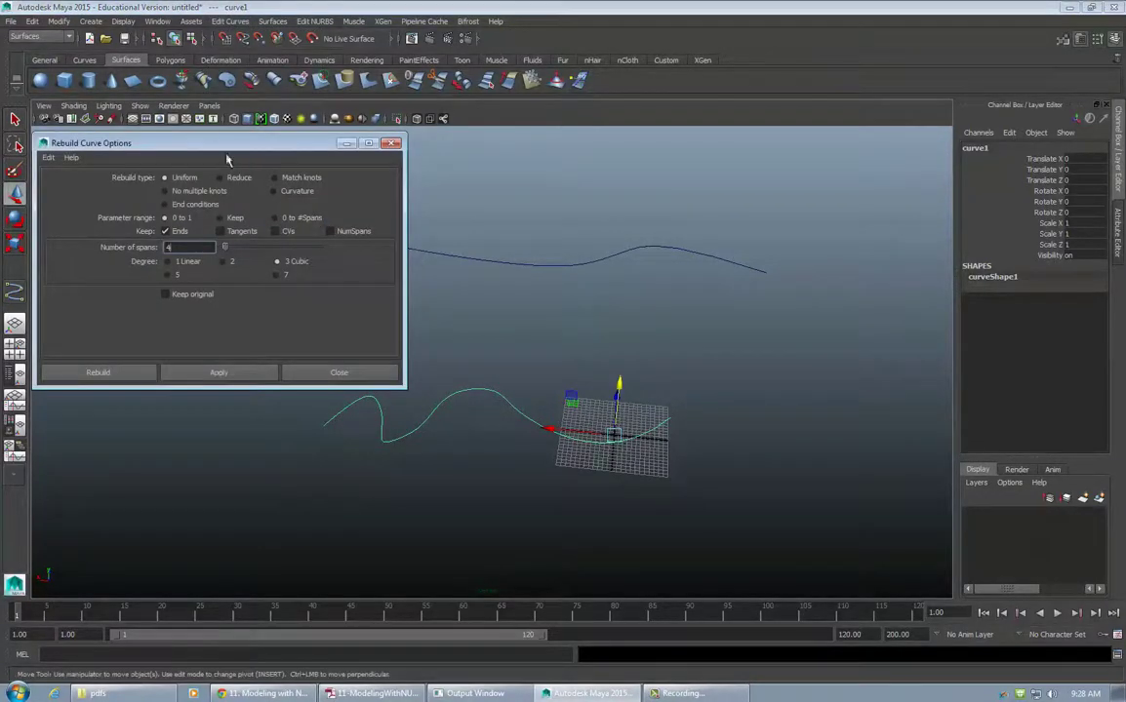
drag(191, 144, 243, 68)
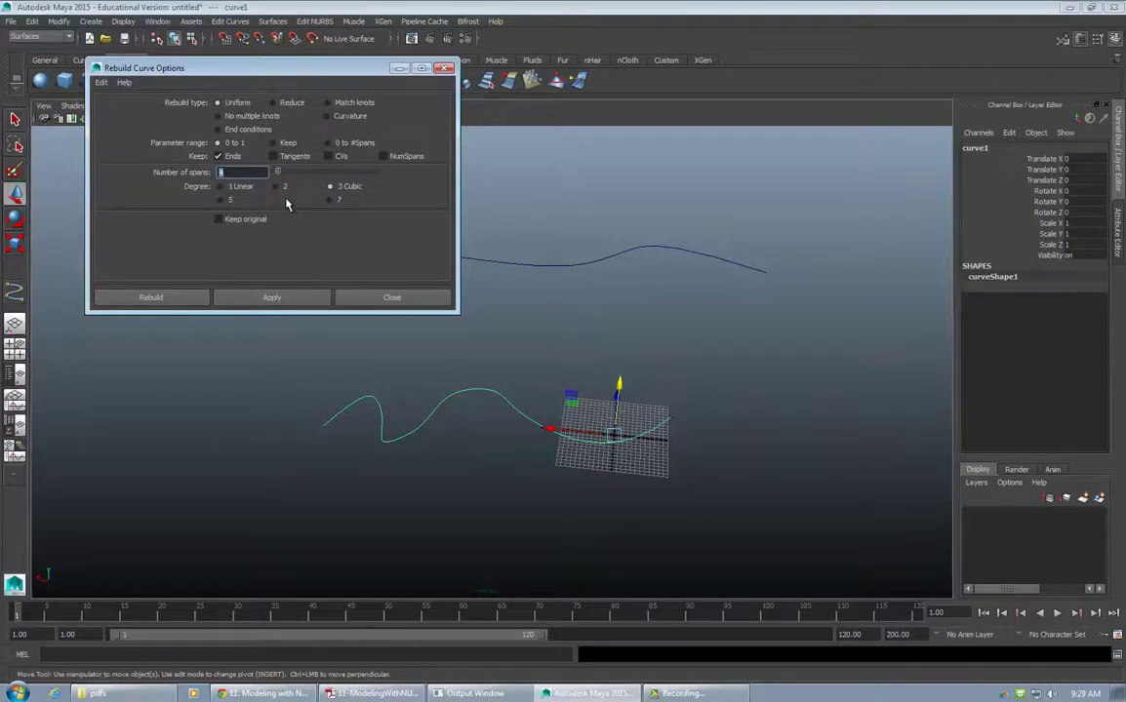
text(20)
click(144, 296)
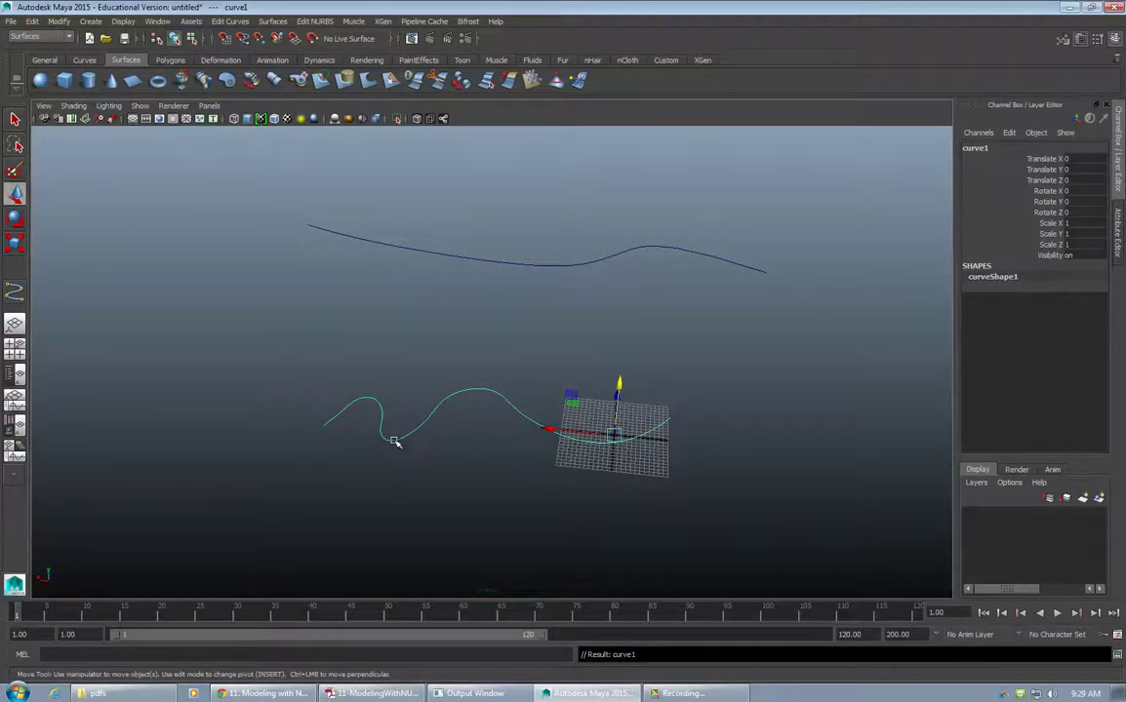
right_drag(395, 444, 317, 410)
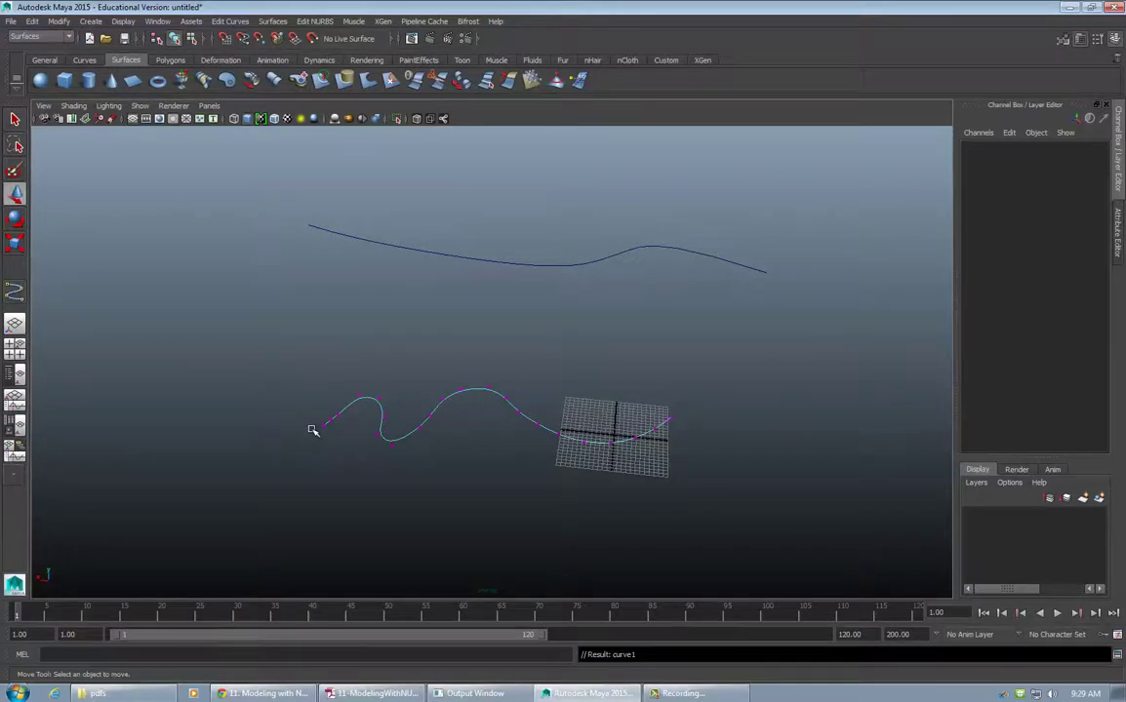
Rebuild the raised upper curve with the same 20 uniform spans and display its control vertices
click(551, 266)
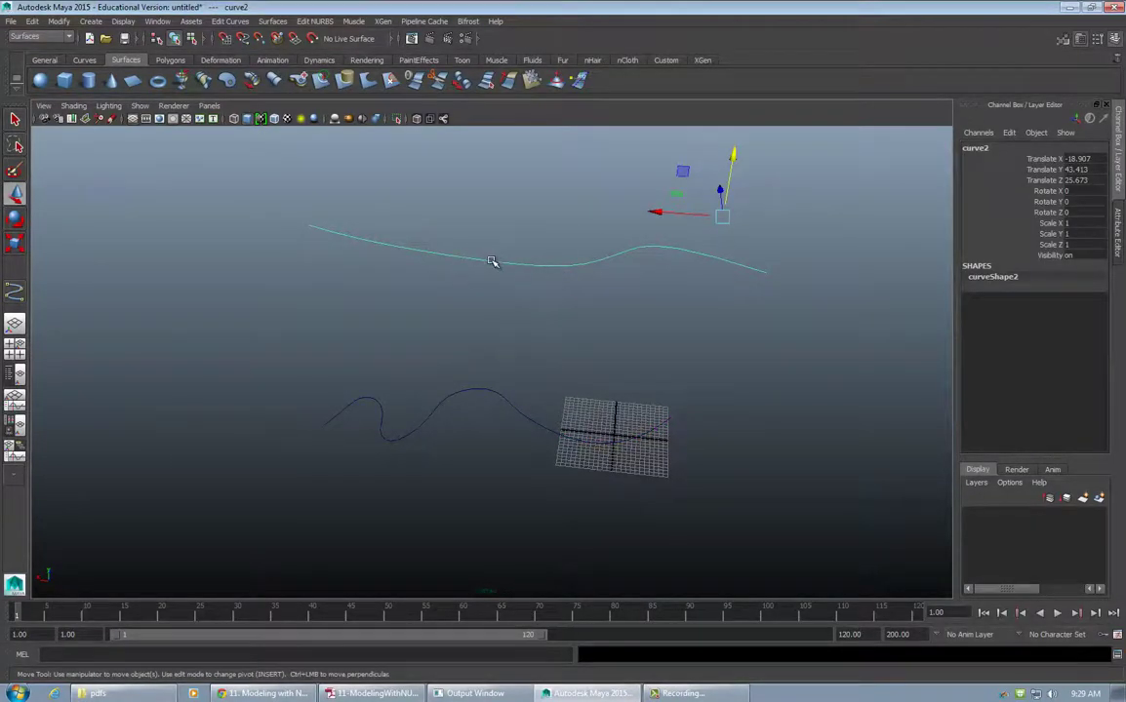
click(217, 21)
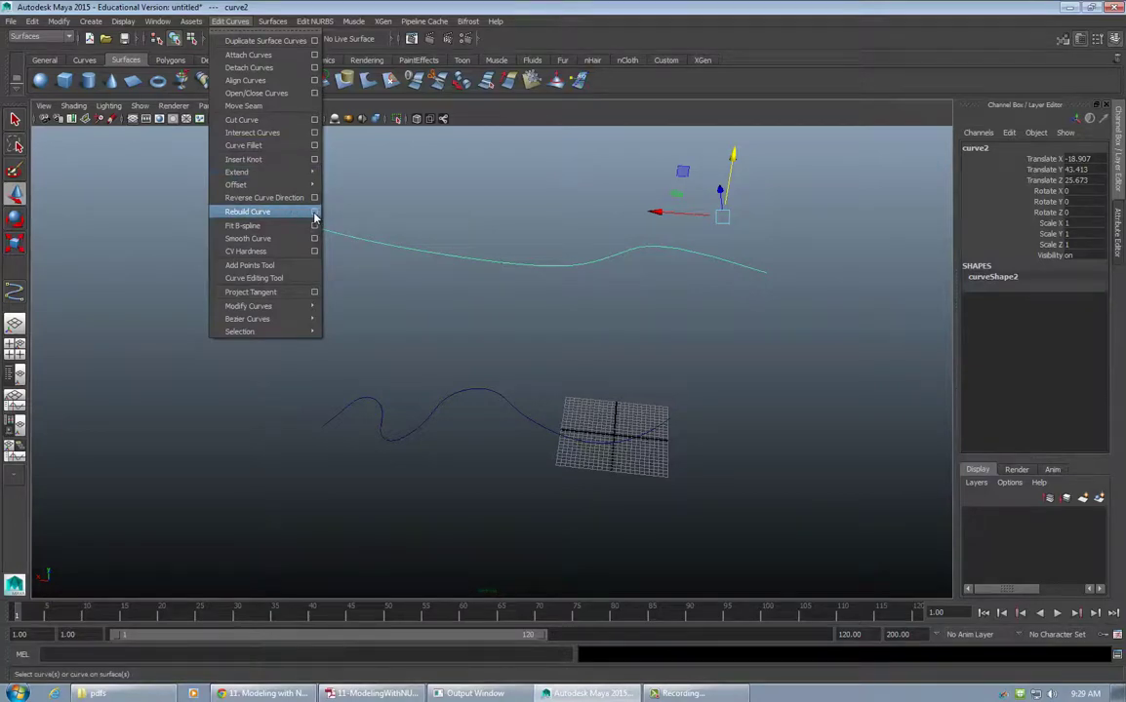
click(314, 214)
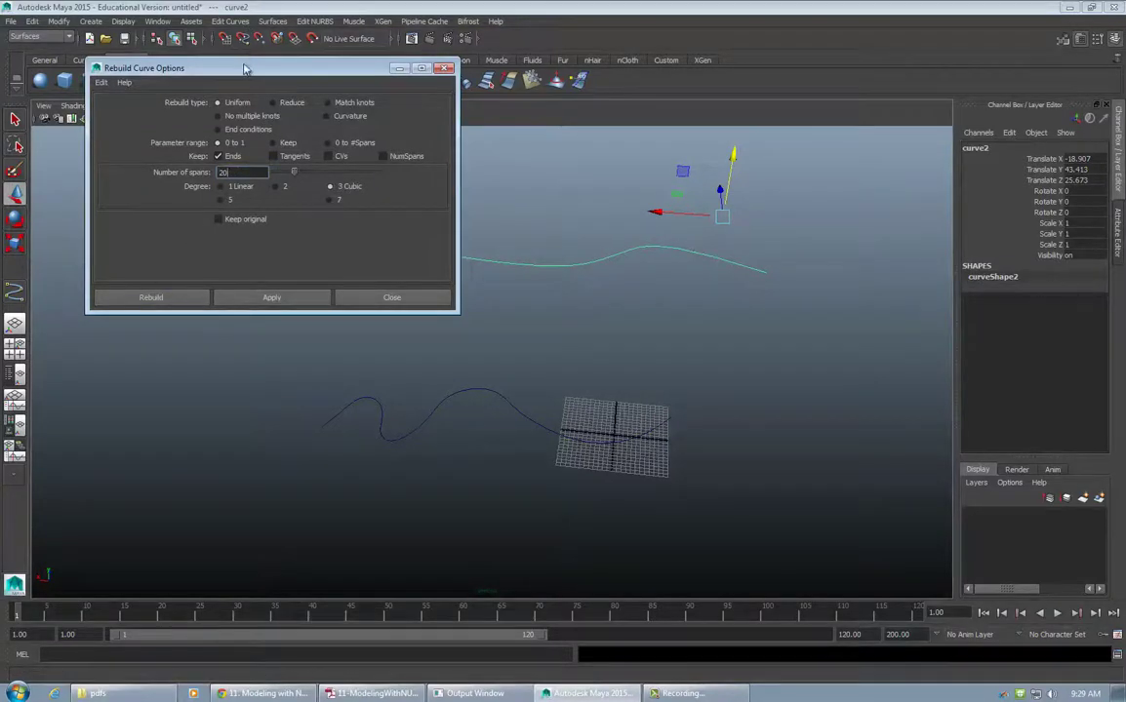
drag(223, 68, 229, 300)
click(171, 530)
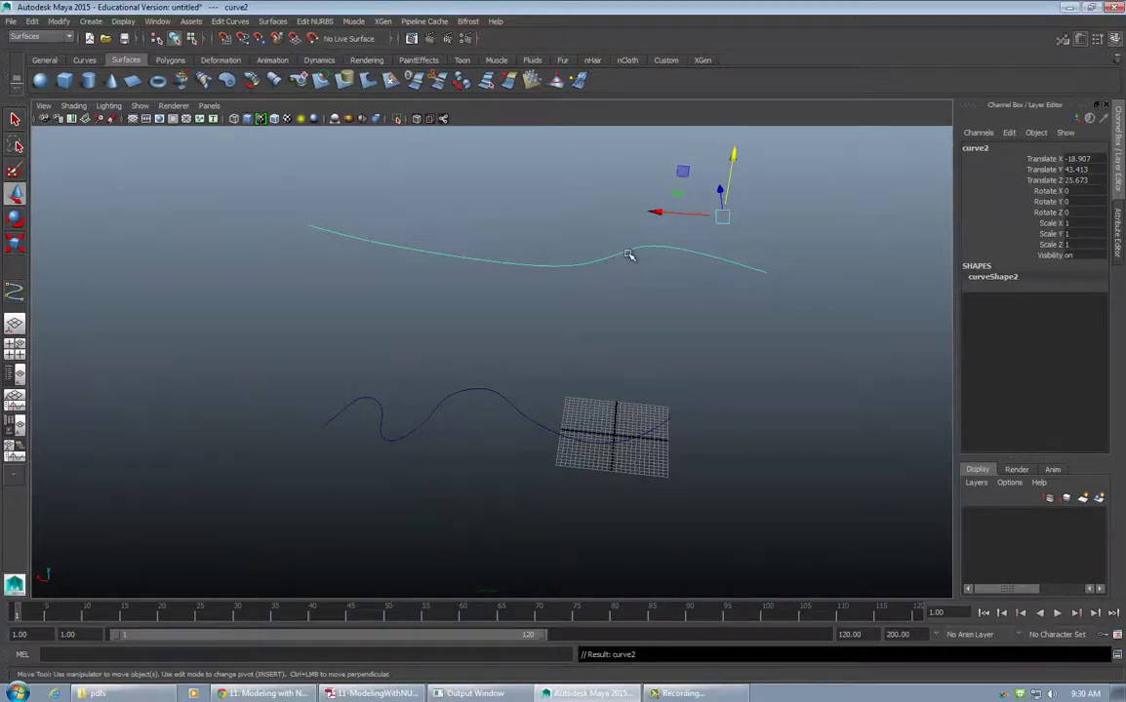
right_drag(629, 254, 539, 244)
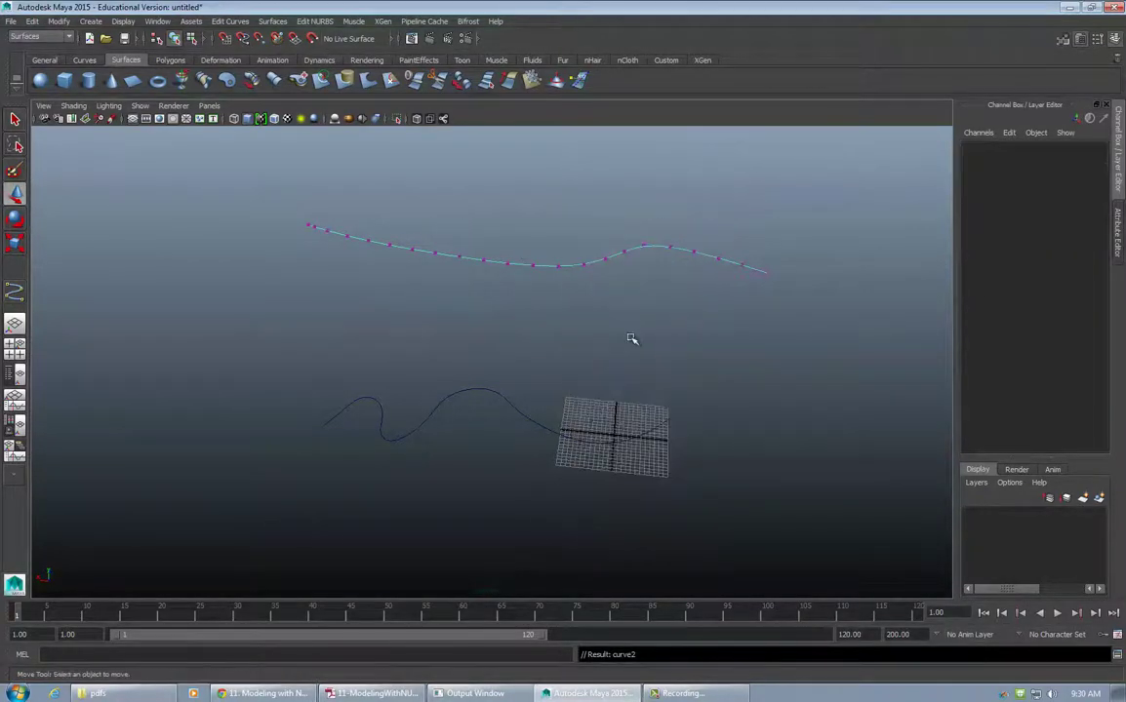
Loft a surface from the rebuilt upper curve to the rebuilt lower curve
click(477, 391)
click(540, 269)
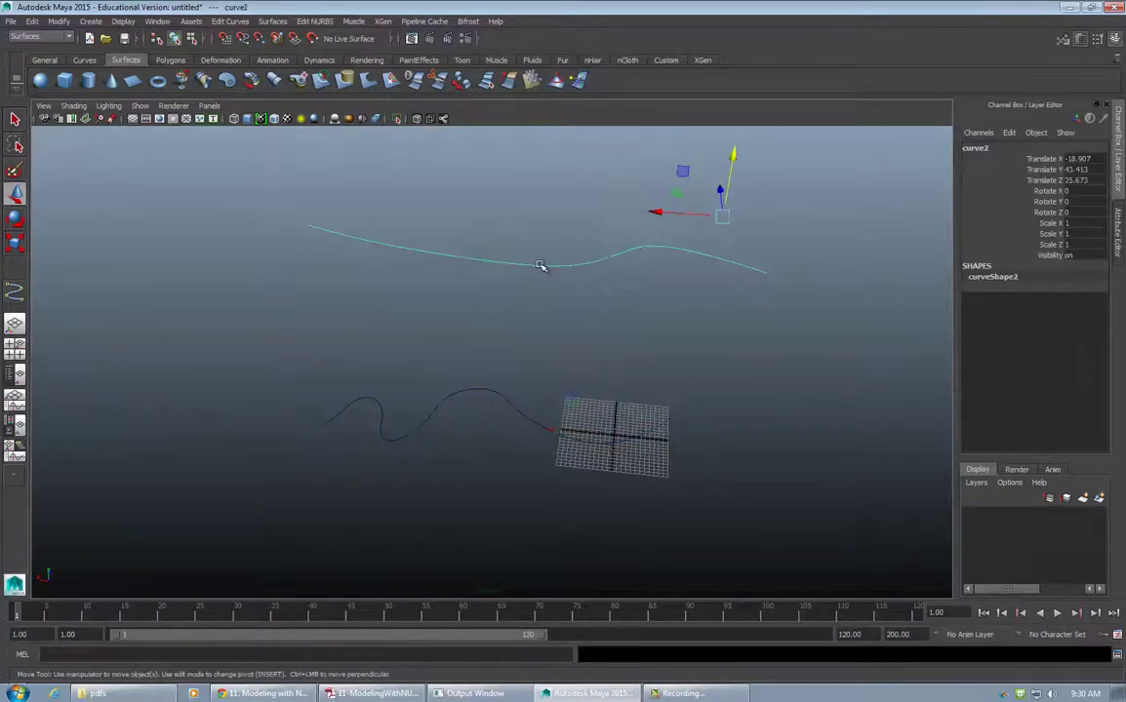
shift+click(500, 393)
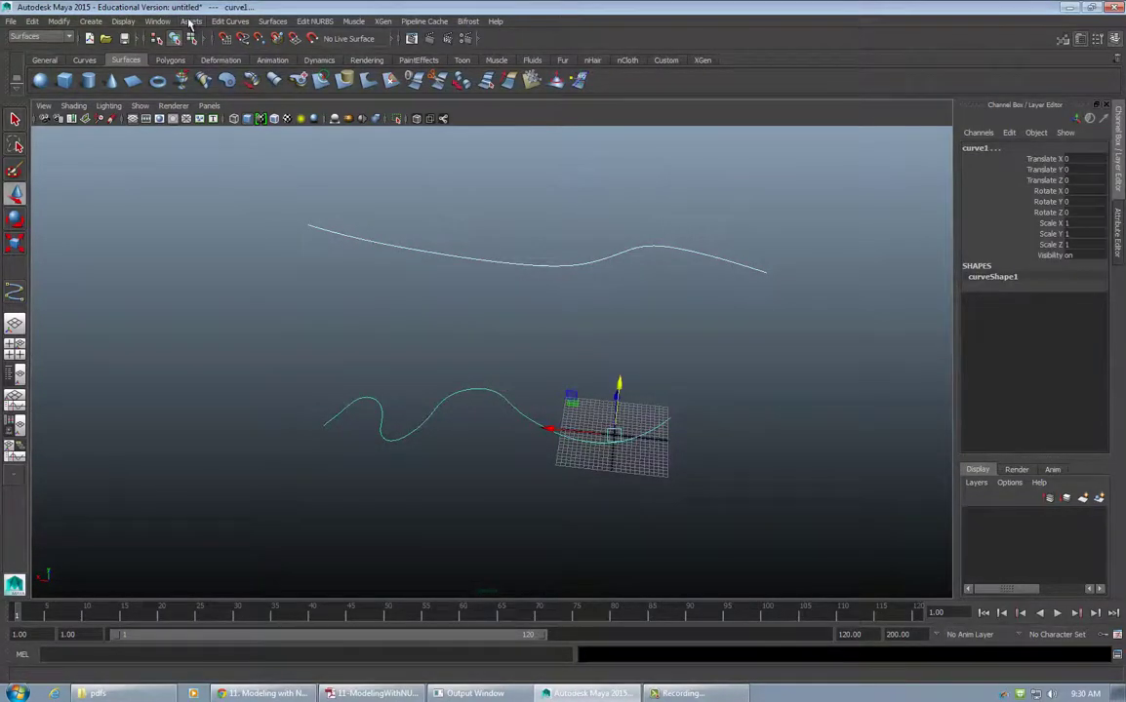
click(273, 21)
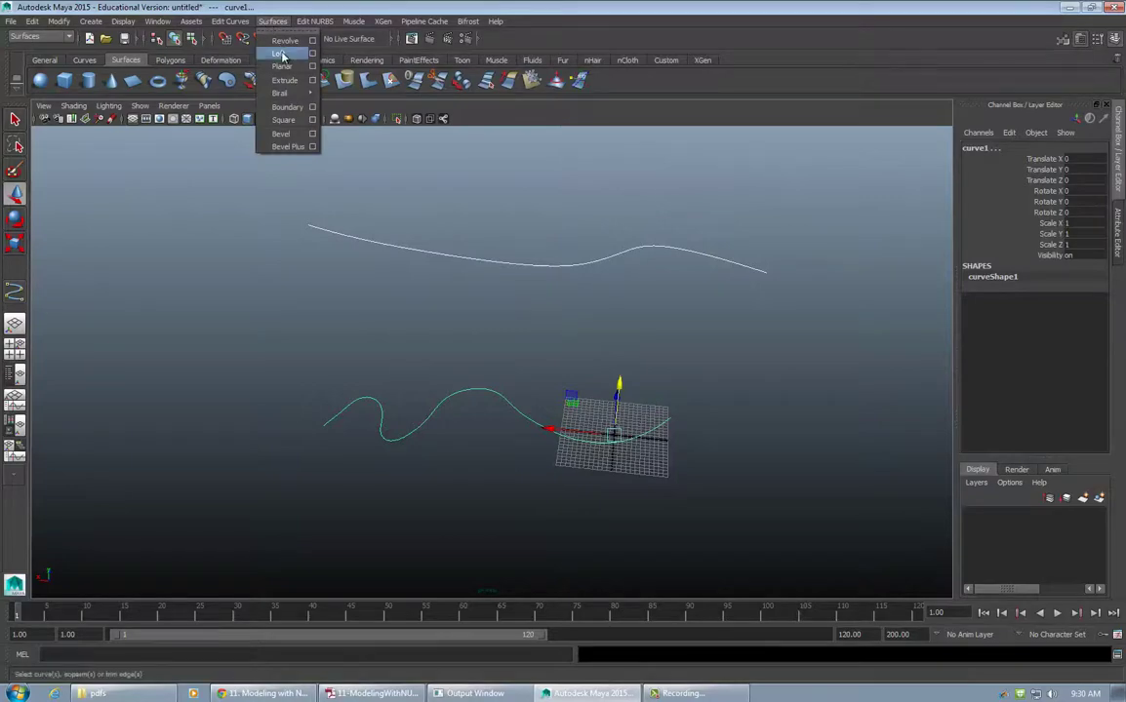
click(271, 44)
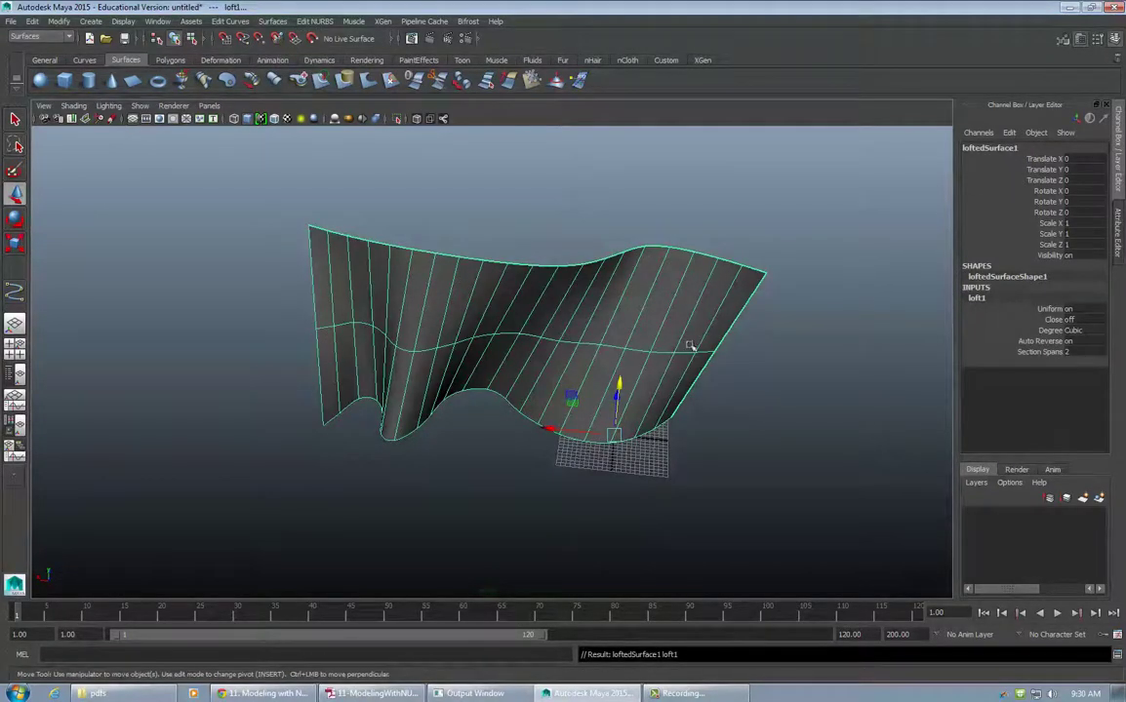
Examine the new lofted surface's isoparm distribution and smooth shading from several angles, with the surface selected and deselected
alt+drag(624, 312, 533, 324)
mouse_move(611, 297)
alt+mouse_down()
mouse_move(515, 292)
mouse_move(359, 314)
mouse_move(474, 290)
mouse_move(601, 295)
alt+mouse_up()
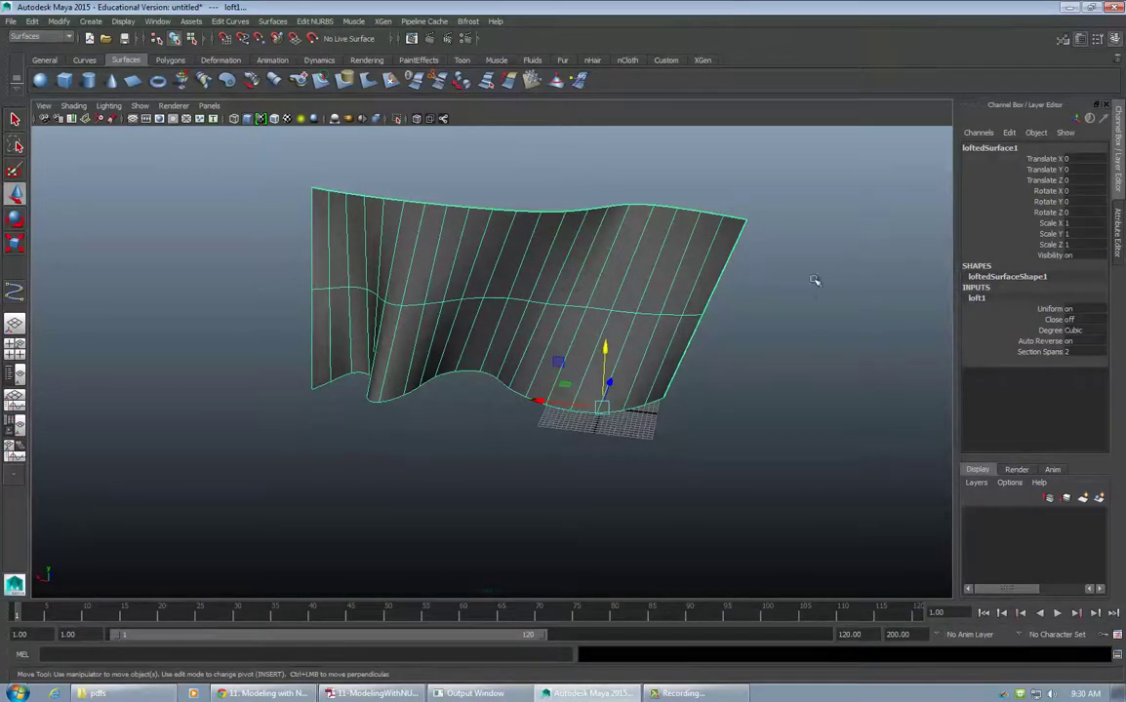
alt+drag(672, 280, 648, 312)
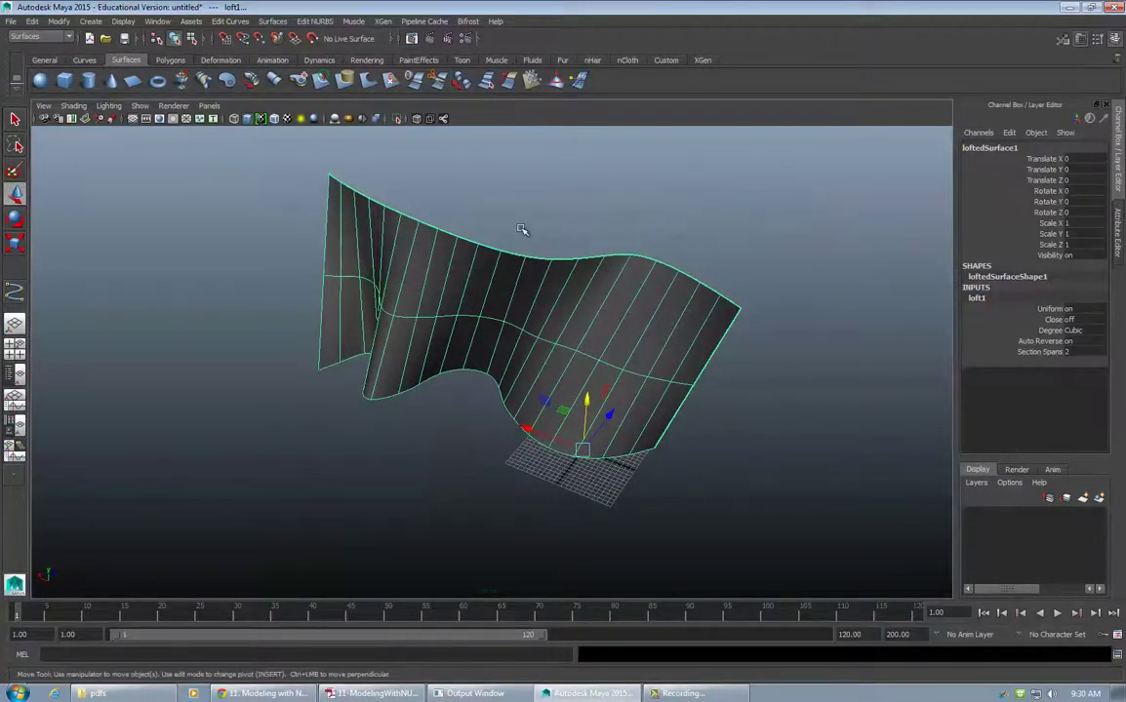
click(470, 216)
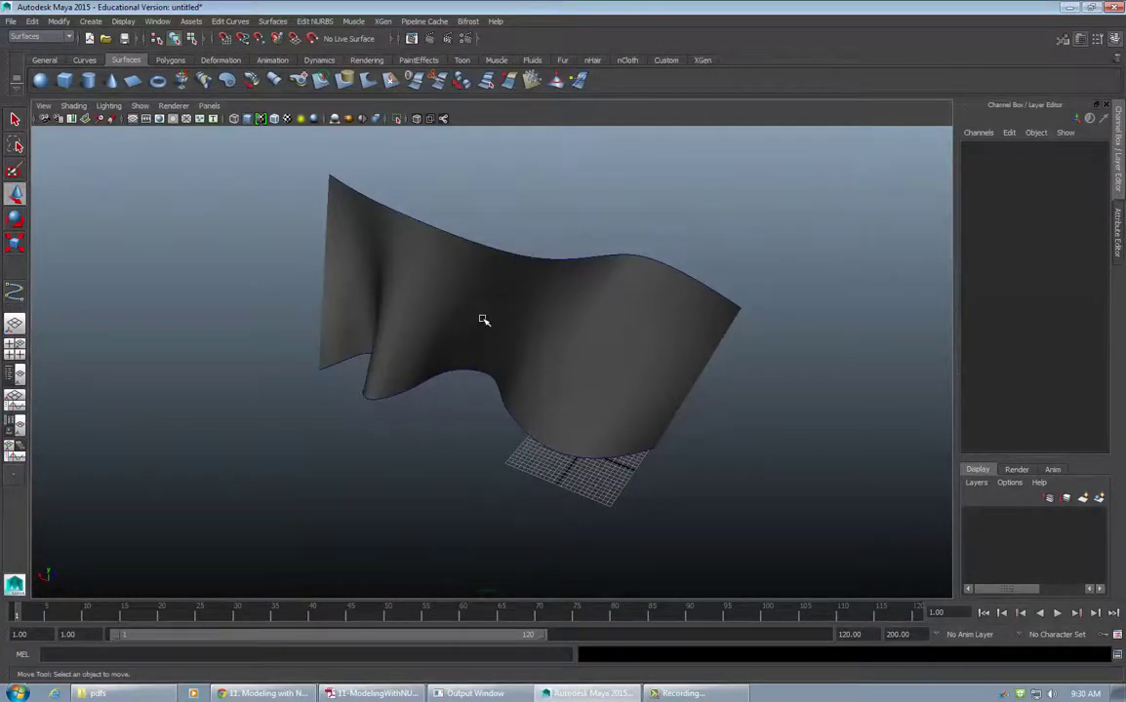
alt+drag(468, 347, 547, 314)
click(639, 348)
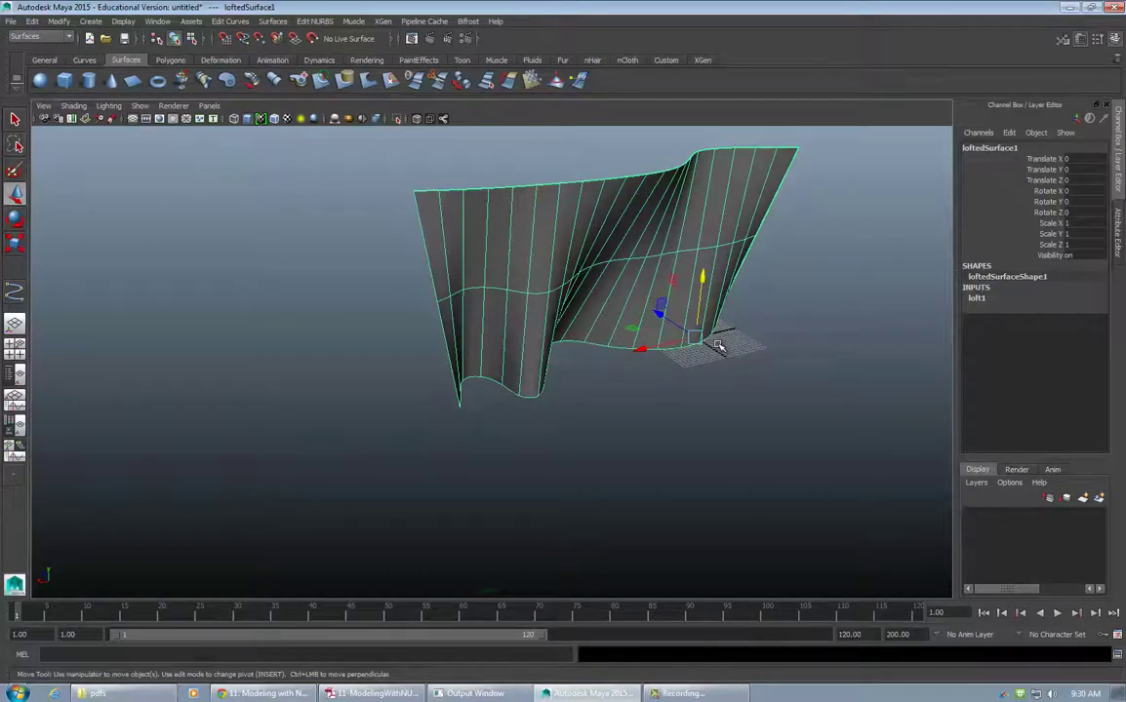
alt+drag(649, 305, 585, 323)
click(749, 295)
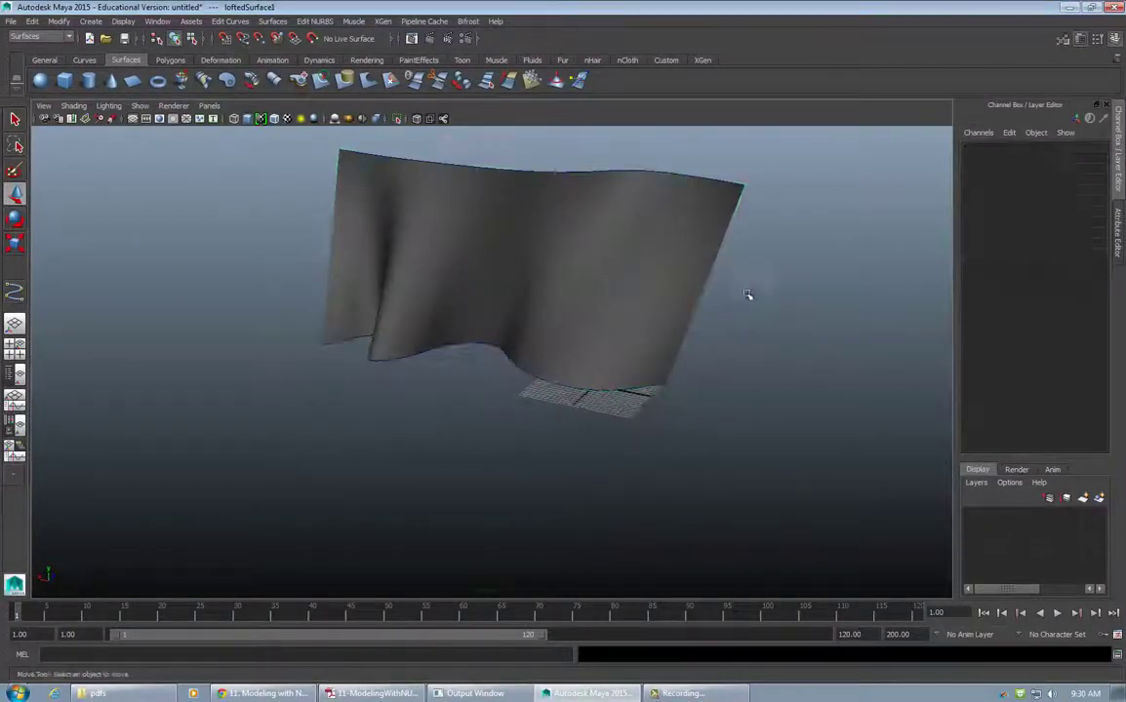
Examine the curtain-like surface's folds and overall form from farther away and from opposite sides
scroll(769, 291, down, 4)
alt+drag(769, 292, 690, 304)
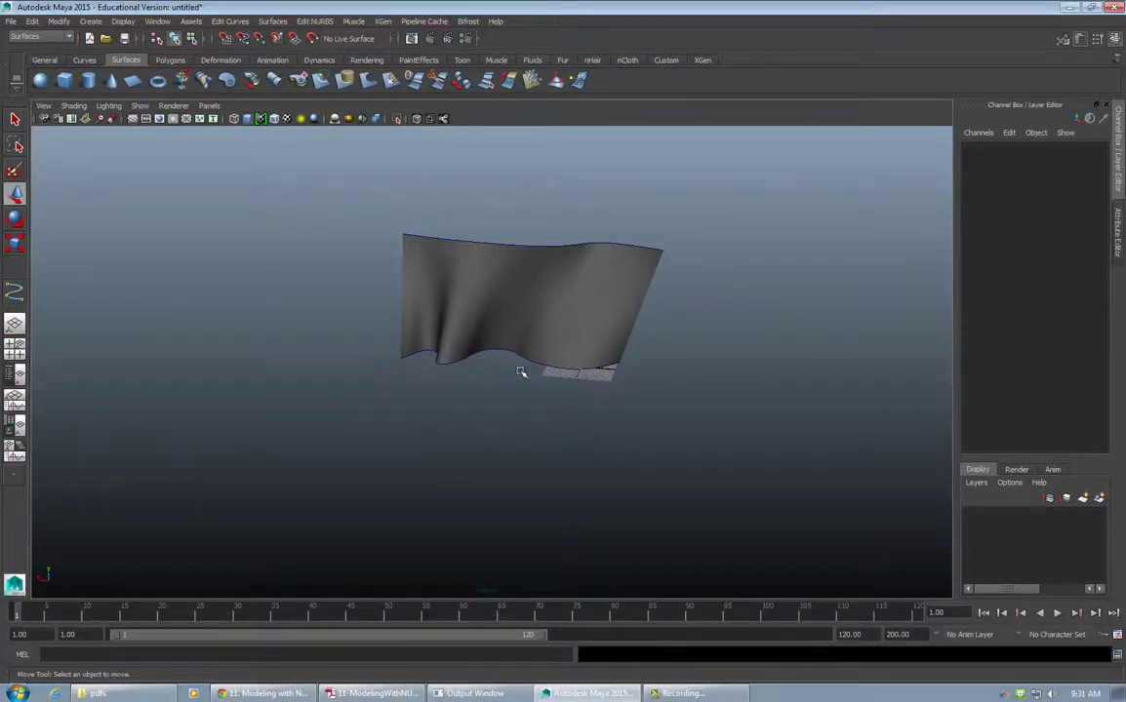
alt+drag(525, 375, 505, 270)
alt+drag(512, 392, 588, 408)
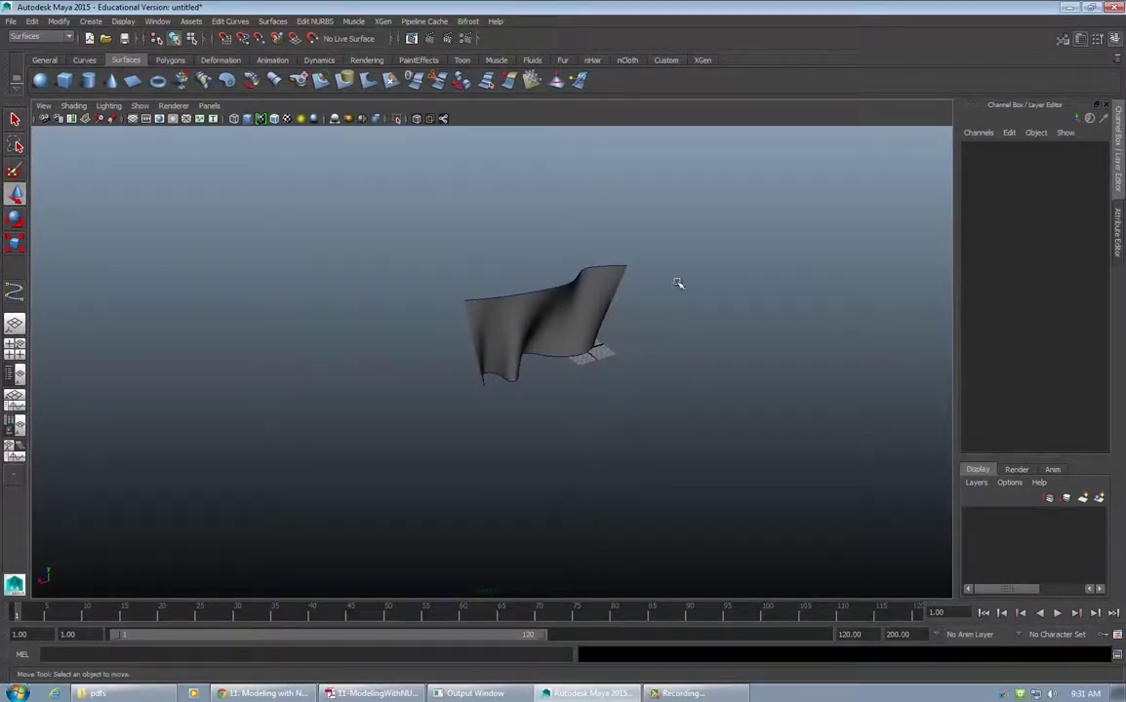
alt+drag(678, 284, 734, 229)
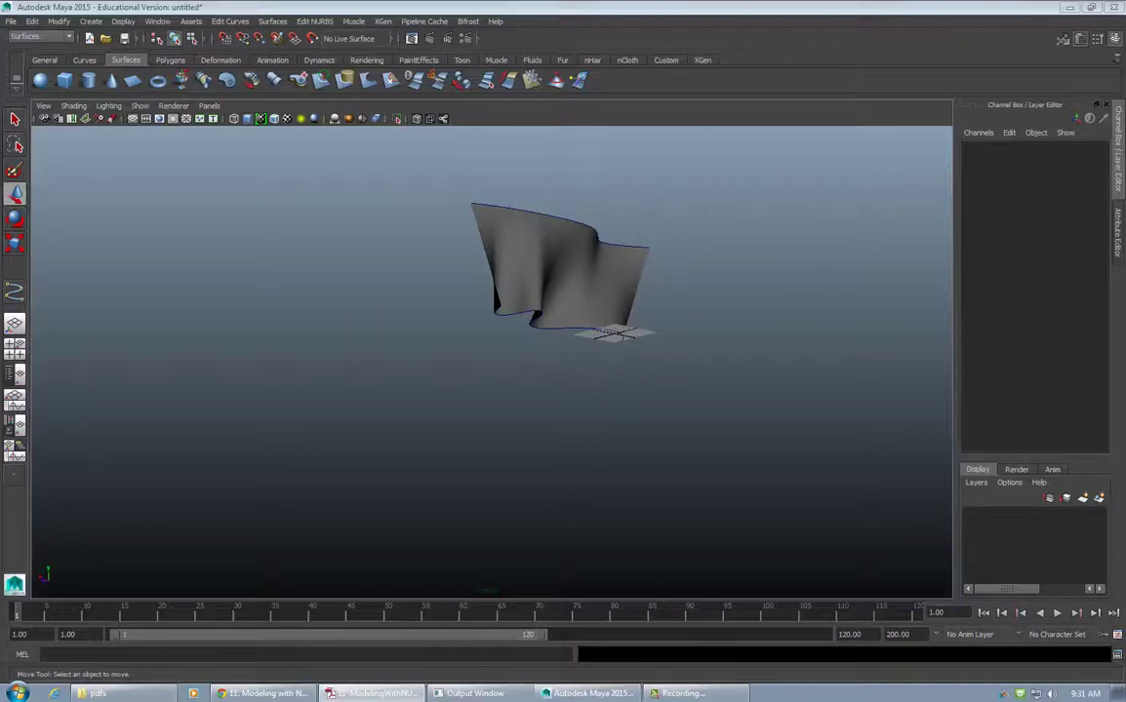
alt+drag(556, 306, 477, 376)
click(484, 372)
mouse_move(653, 414)
alt+mouse_down()
mouse_move(691, 379)
mouse_move(673, 414)
mouse_move(782, 405)
mouse_move(676, 434)
mouse_move(636, 418)
alt+mouse_up()
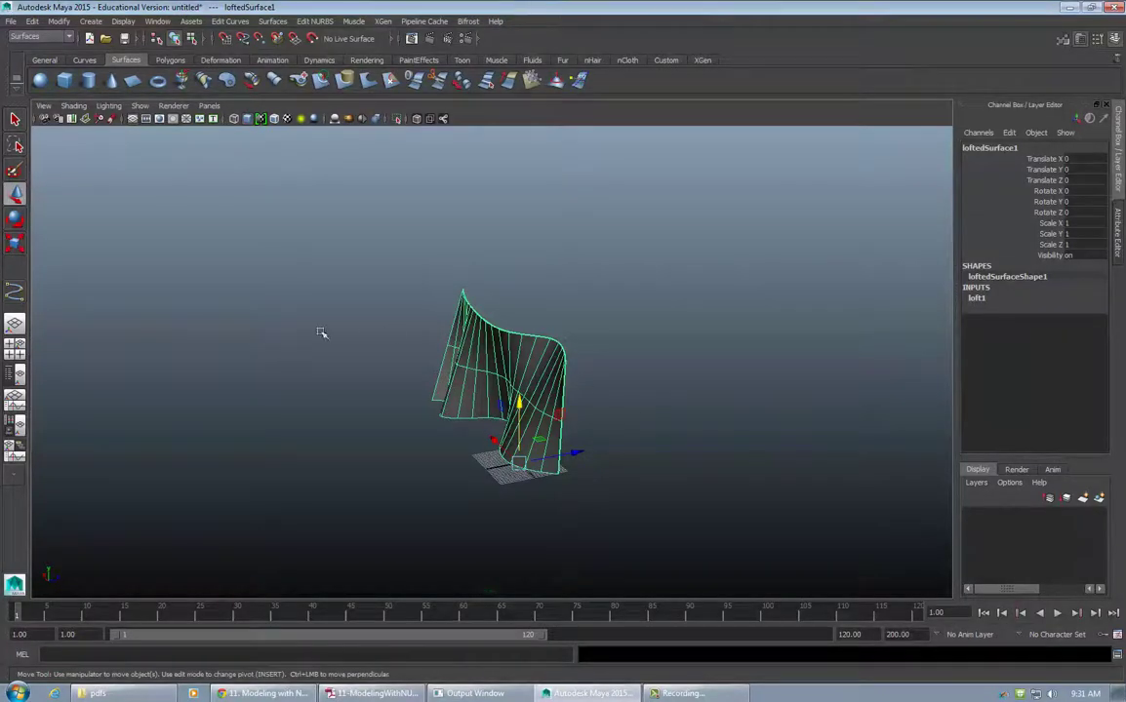
Delete the lofted surface and both of its profile curves
click(354, 314)
click(514, 344)
alt+drag(331, 288, 484, 407)
key(Delete)
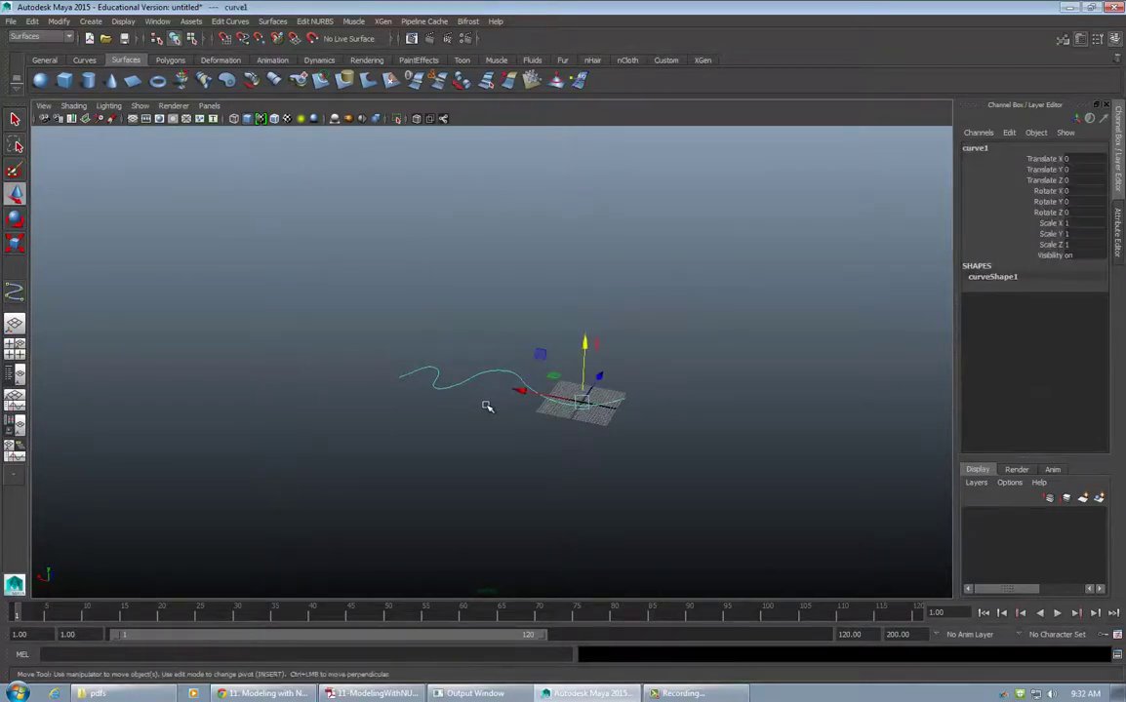
key(Delete)
In a full-size top view, start a grid-snapped CV curve with a vertical left side and clustered CVs at its upper corner
alt+right_drag(339, 384, 726, 442)
alt+middle_drag(727, 442, 363, 369)
alt+drag(455, 393, 598, 223)
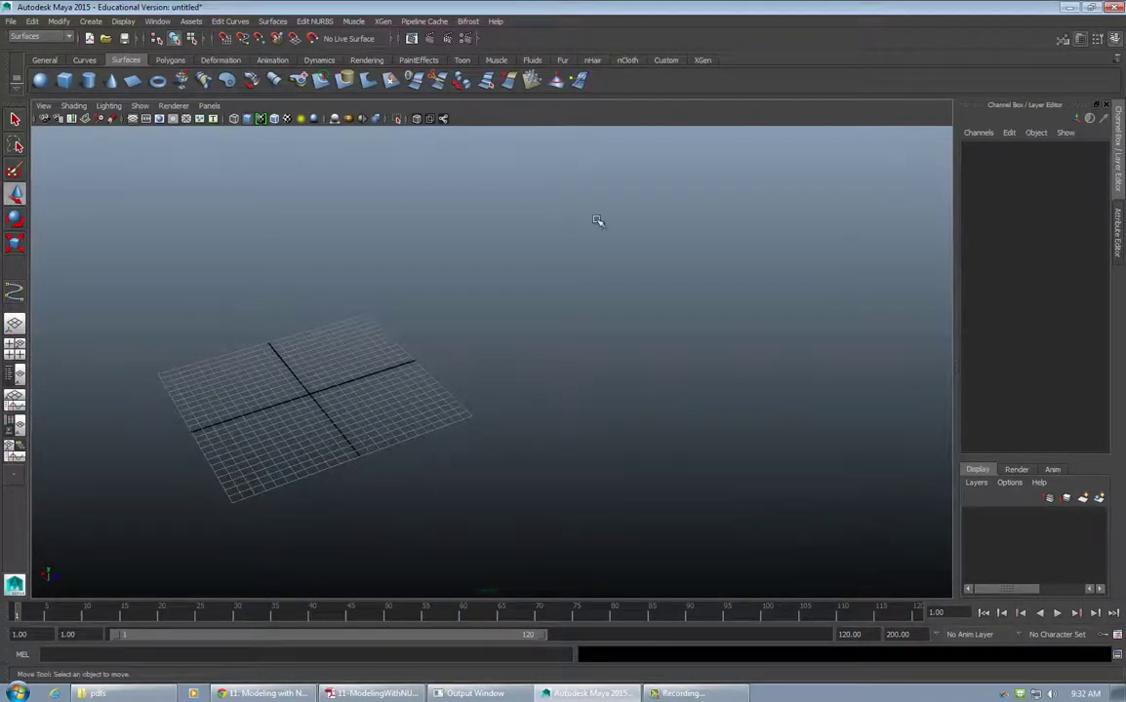
alt+middle_drag(507, 320, 583, 333)
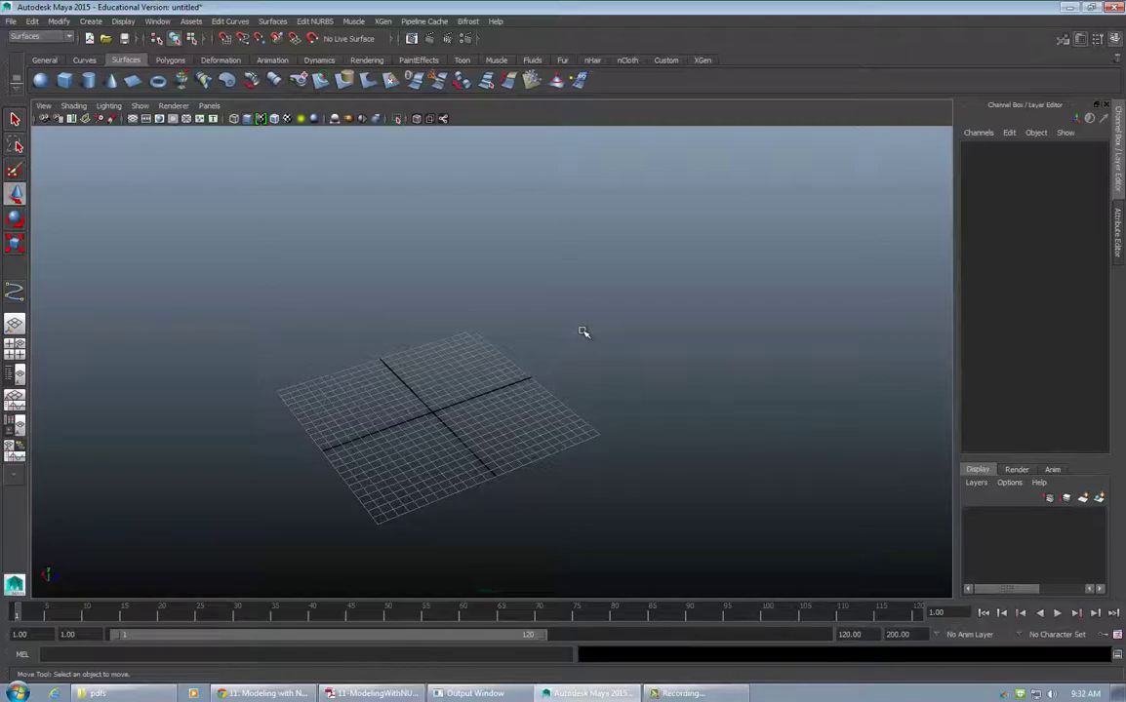
key(space)
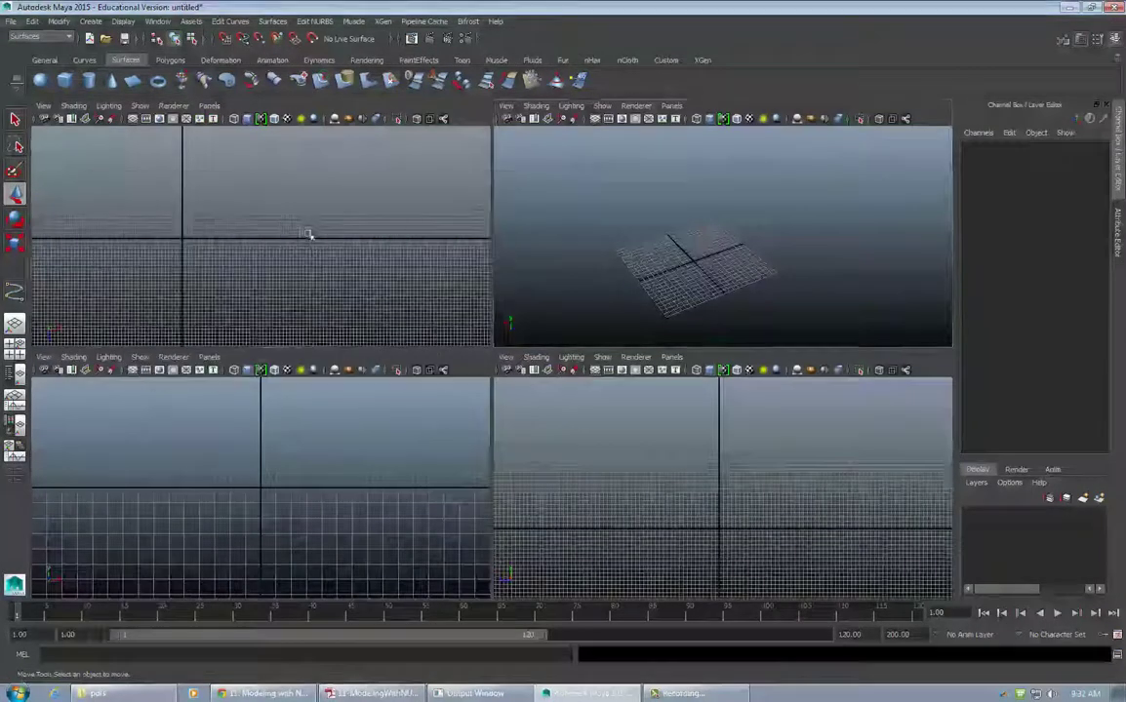
key(space)
alt+middle_drag(380, 268, 534, 300)
alt+right_drag(618, 294, 736, 321)
alt+middle_drag(754, 306, 736, 257)
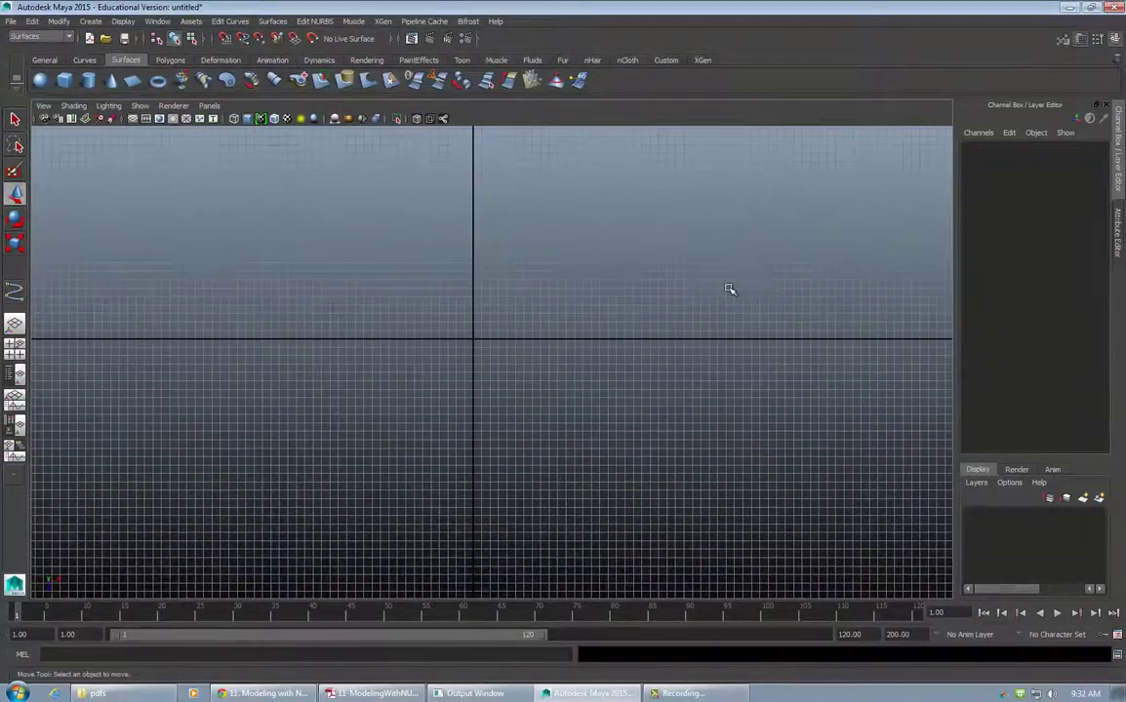
click(92, 23)
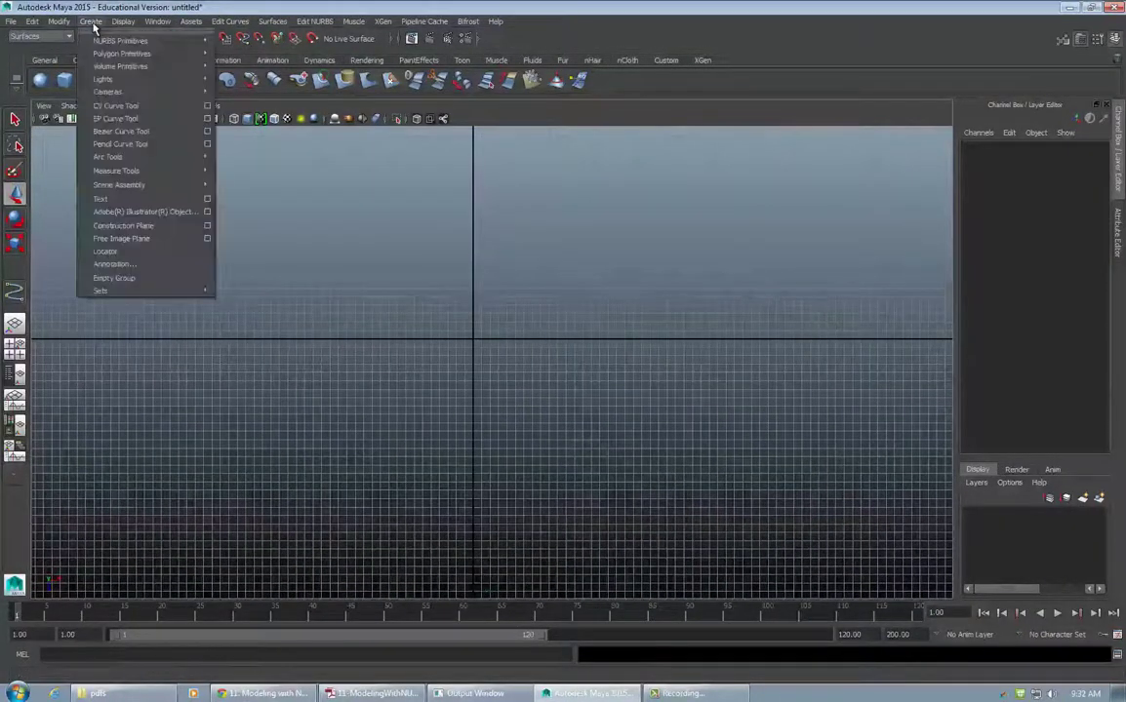
click(117, 106)
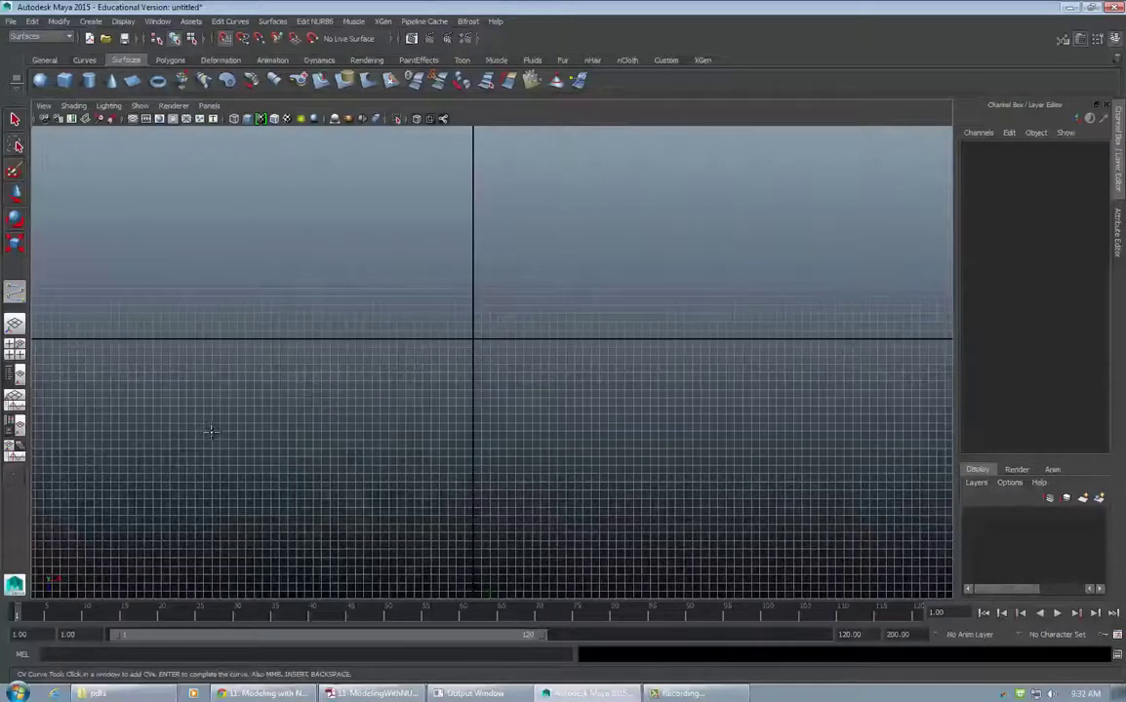
click(211, 430)
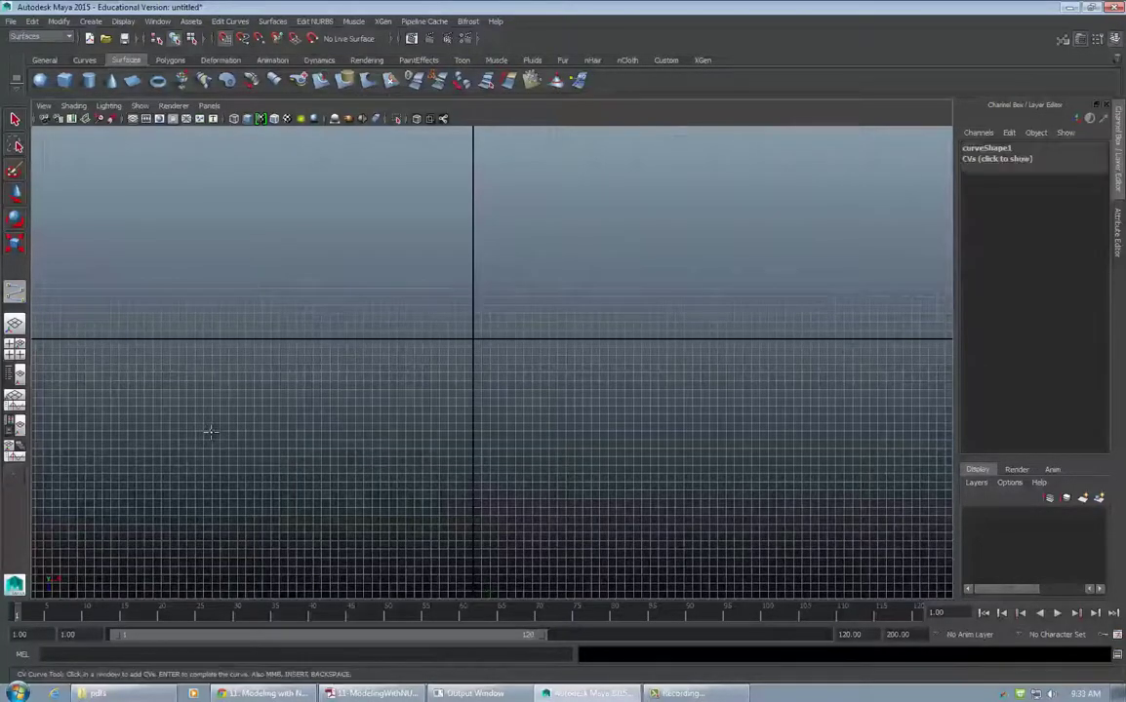
click(209, 213)
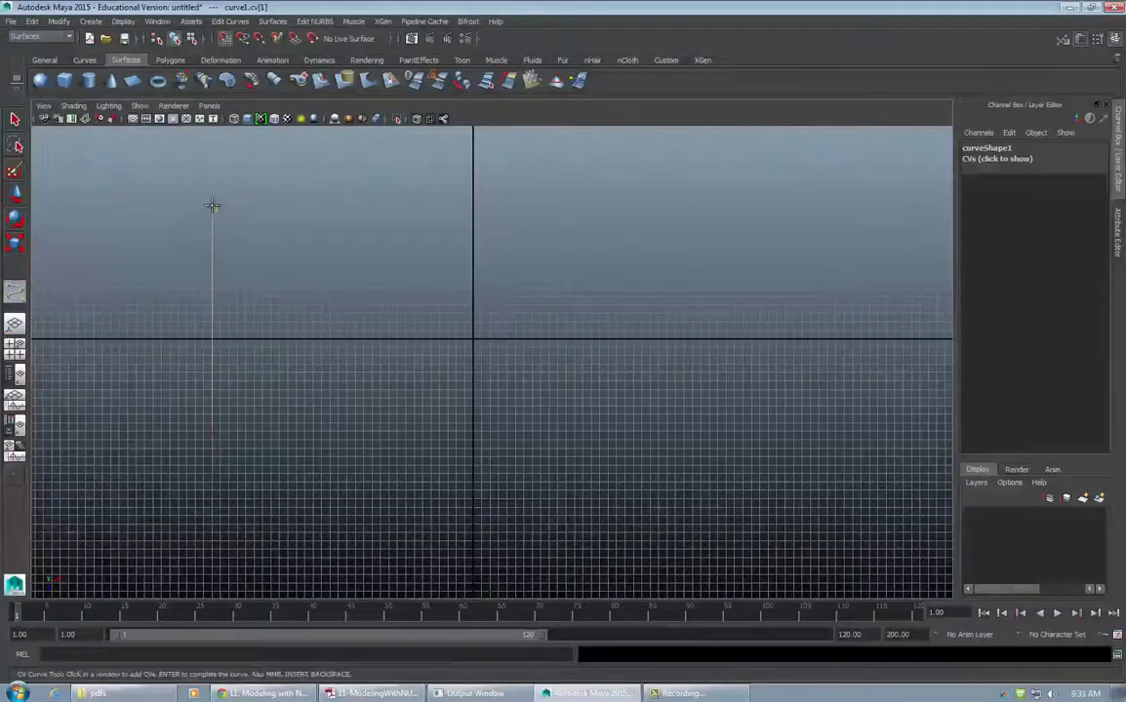
click(212, 207)
click(215, 206)
Continue the curve across the top, down to an inner corner and right to an outer corner, clustering CVs at each corner
click(439, 204)
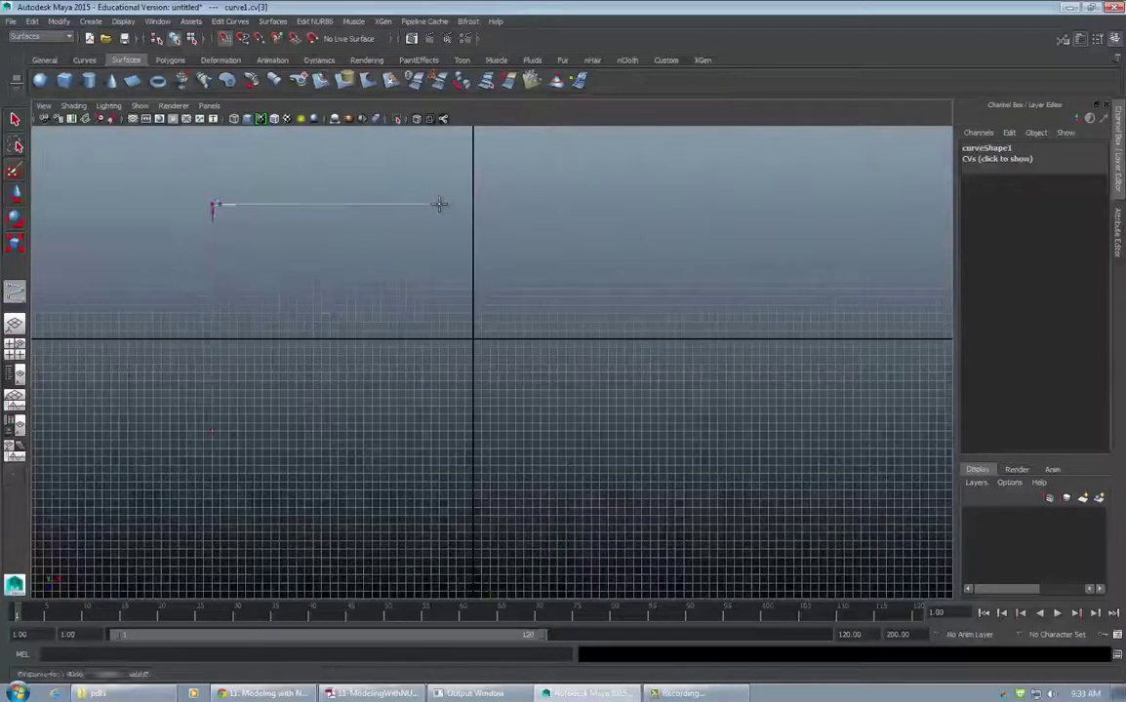
click(445, 209)
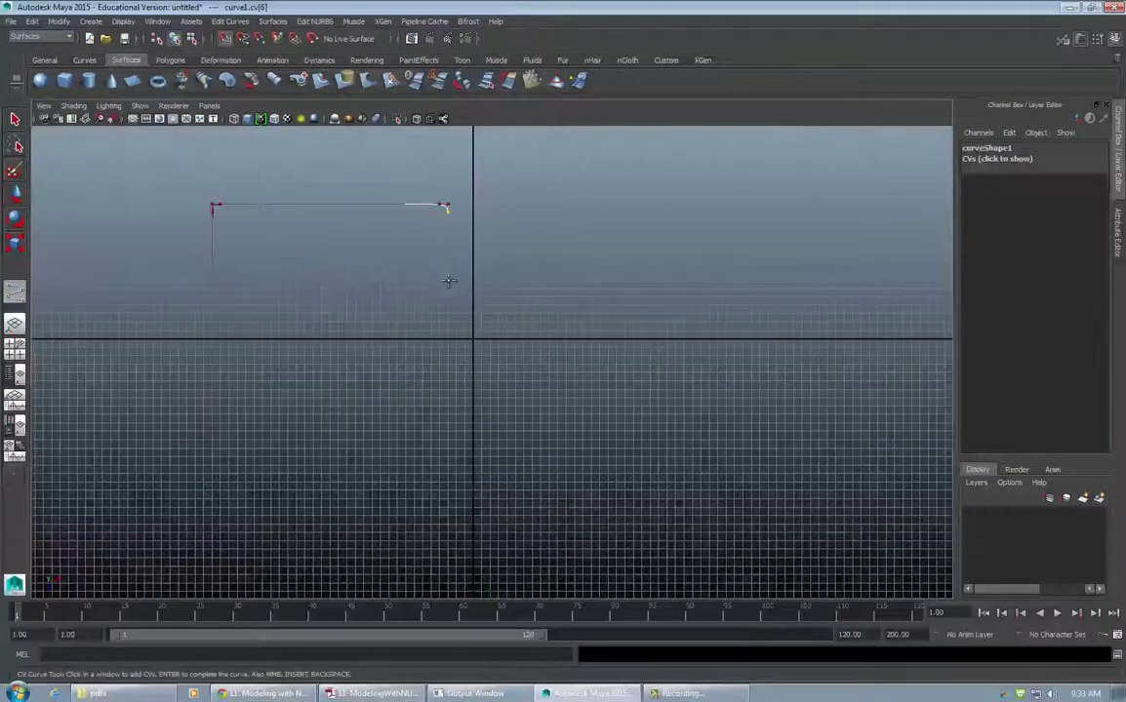
click(446, 281)
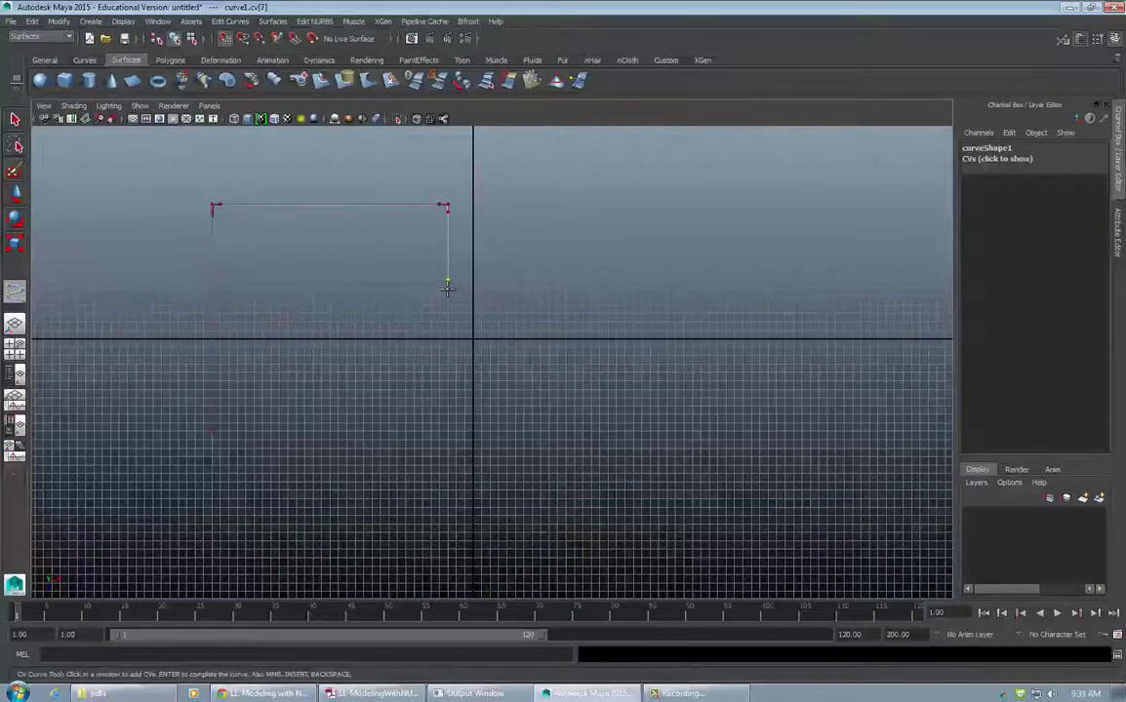
click(447, 287)
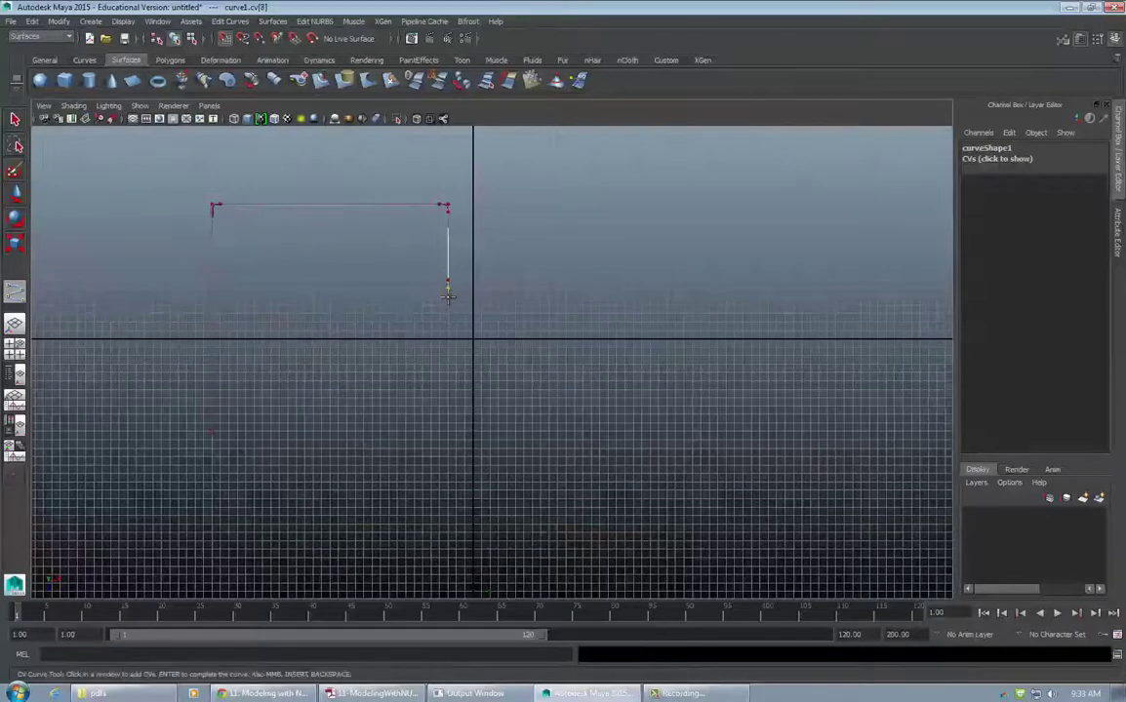
click(608, 298)
click(614, 297)
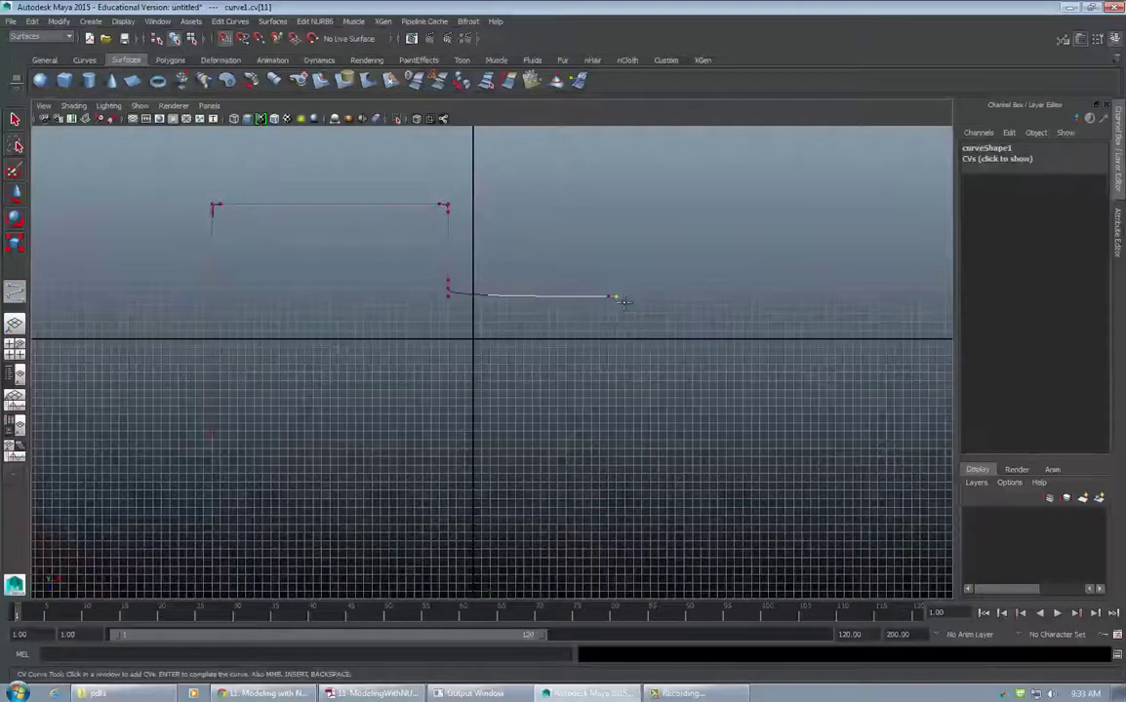
click(614, 303)
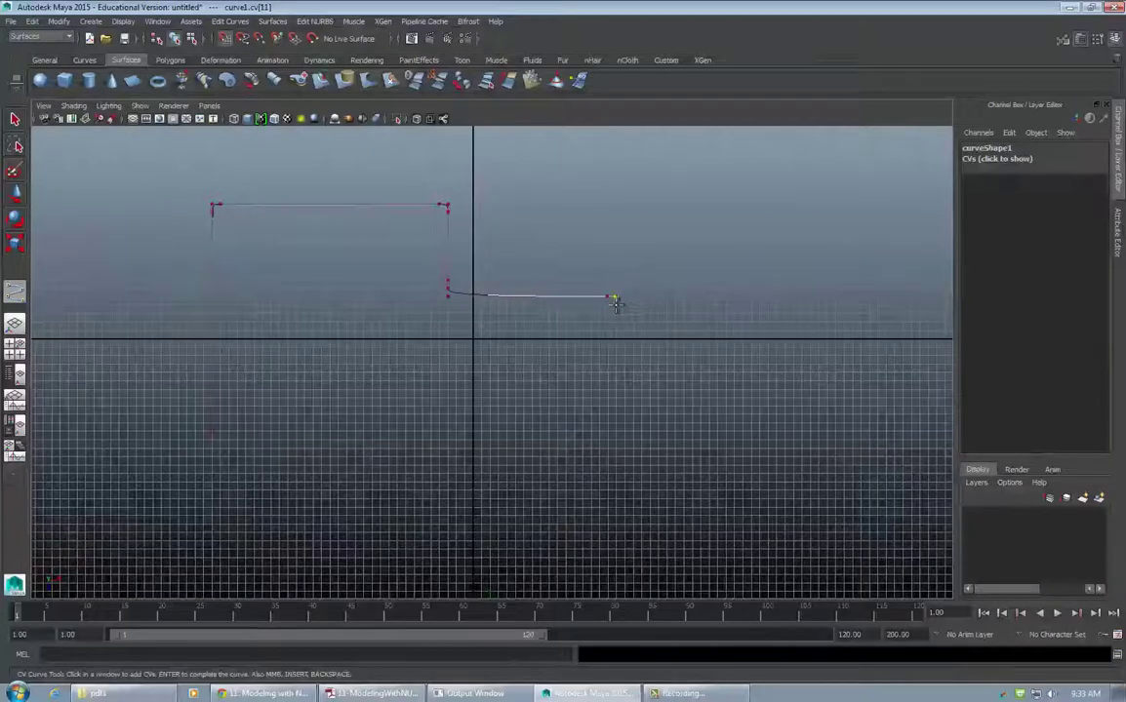
Run the curve down the right side, back along the bottom and up to a short inner end, then complete it
click(615, 456)
click(616, 465)
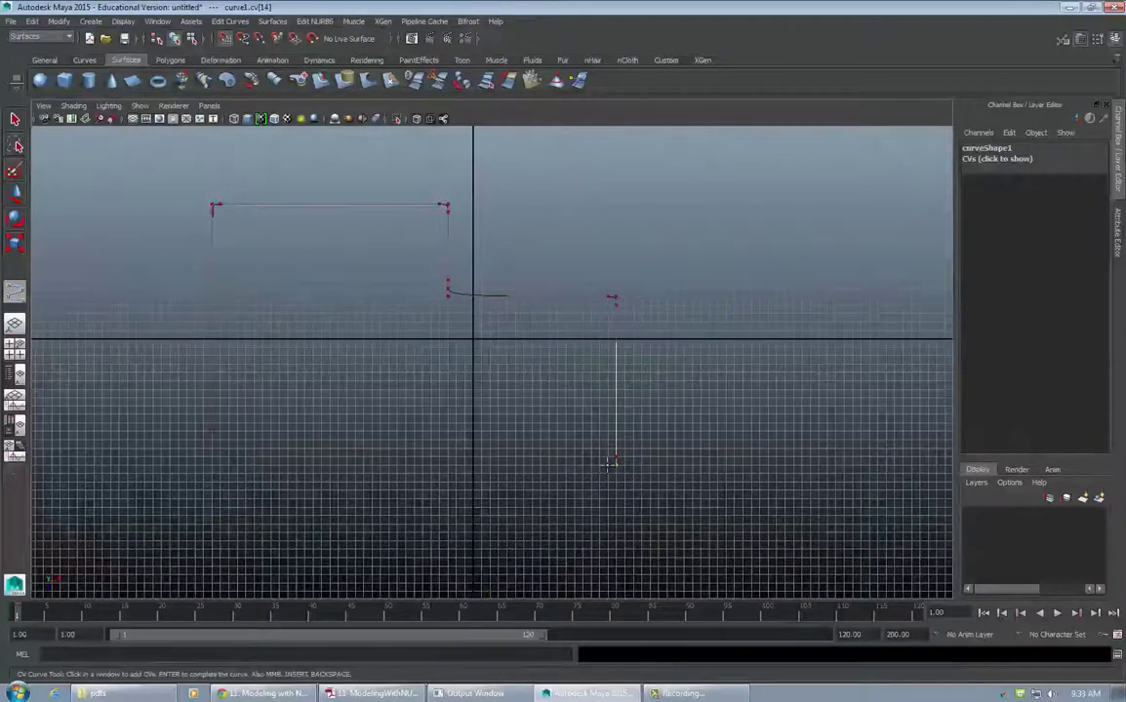
click(607, 465)
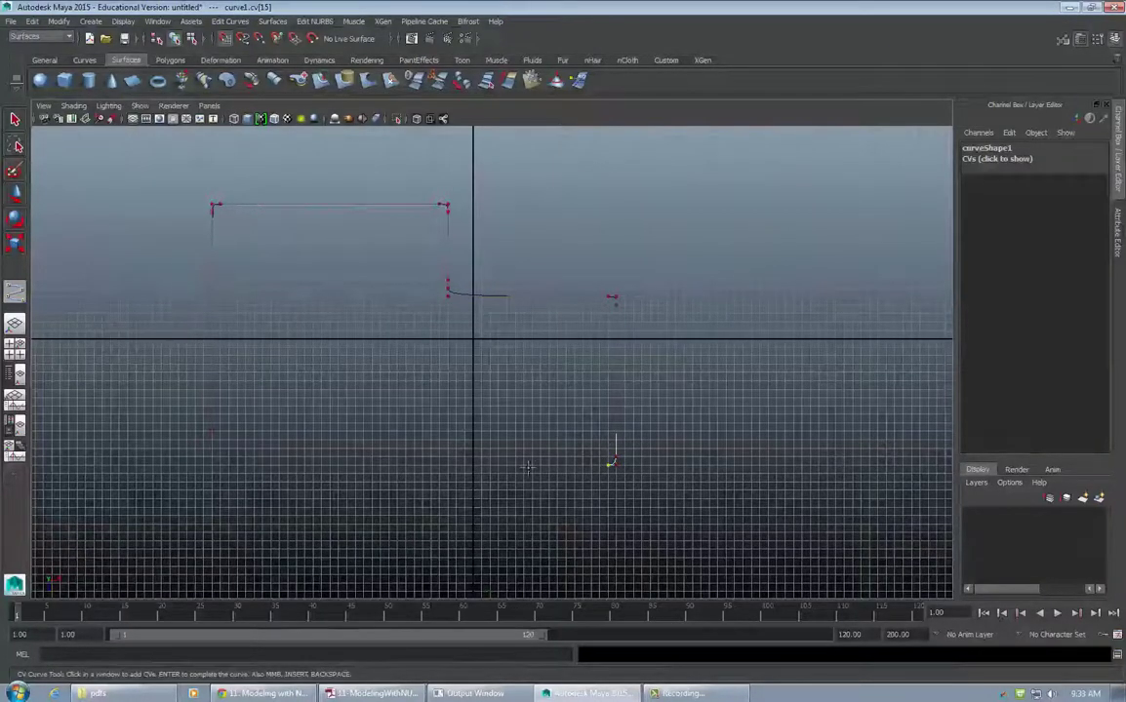
click(370, 473)
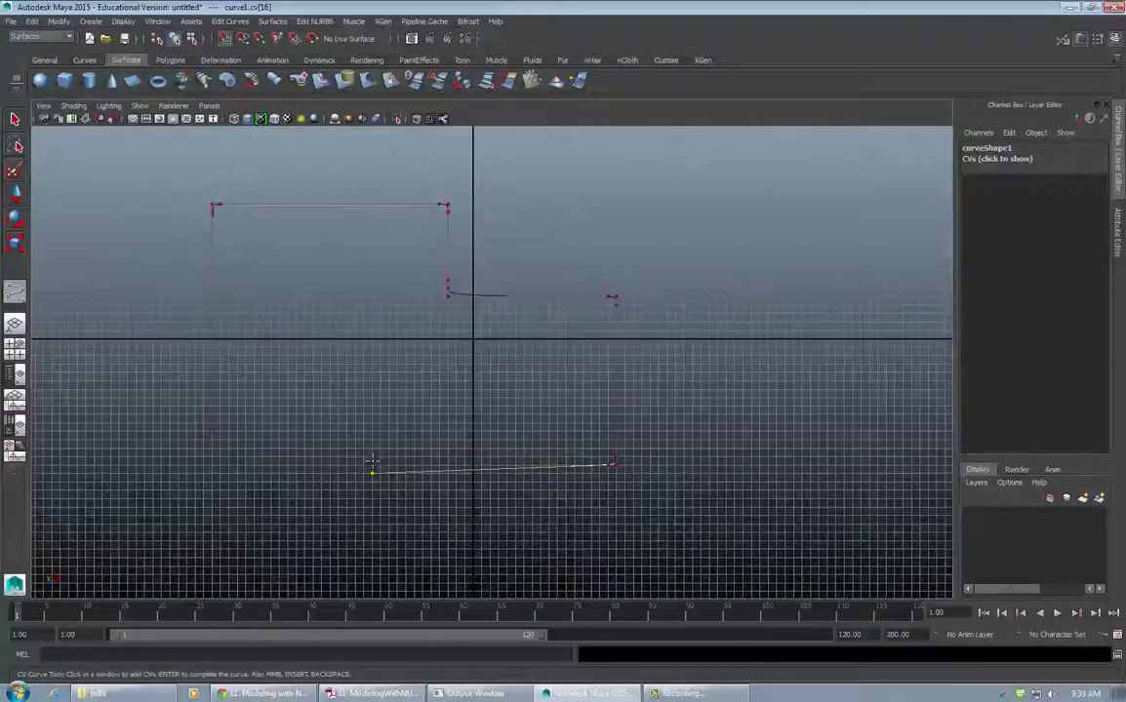
key(ctrl+z)
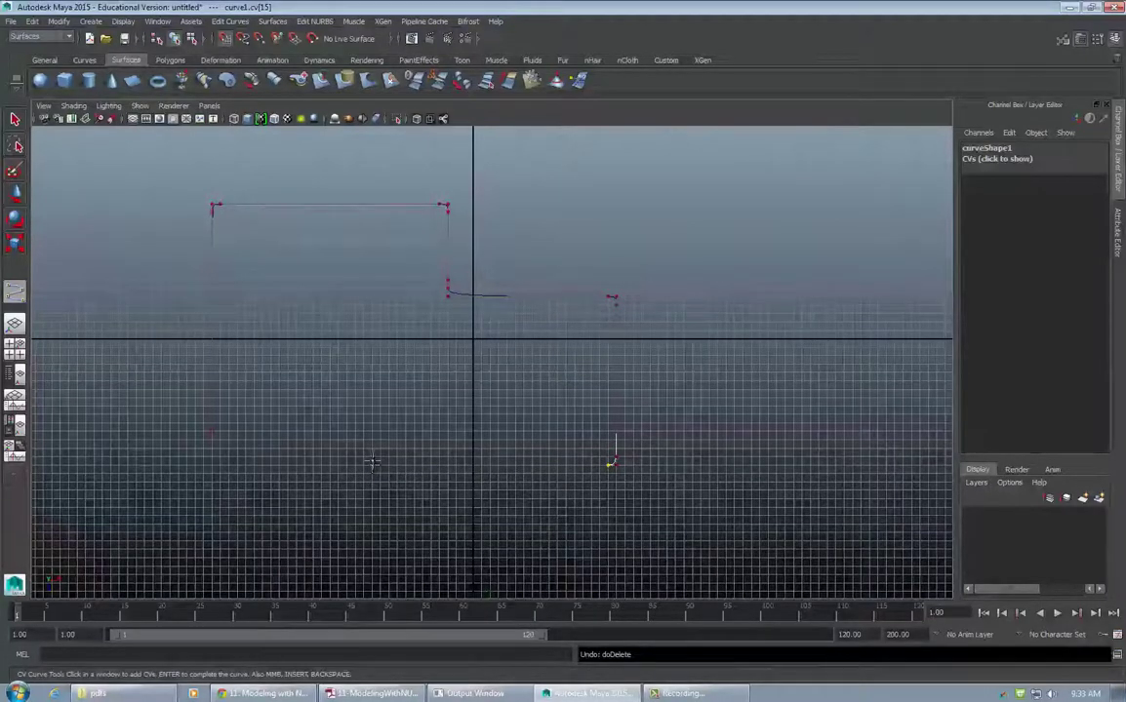
click(372, 464)
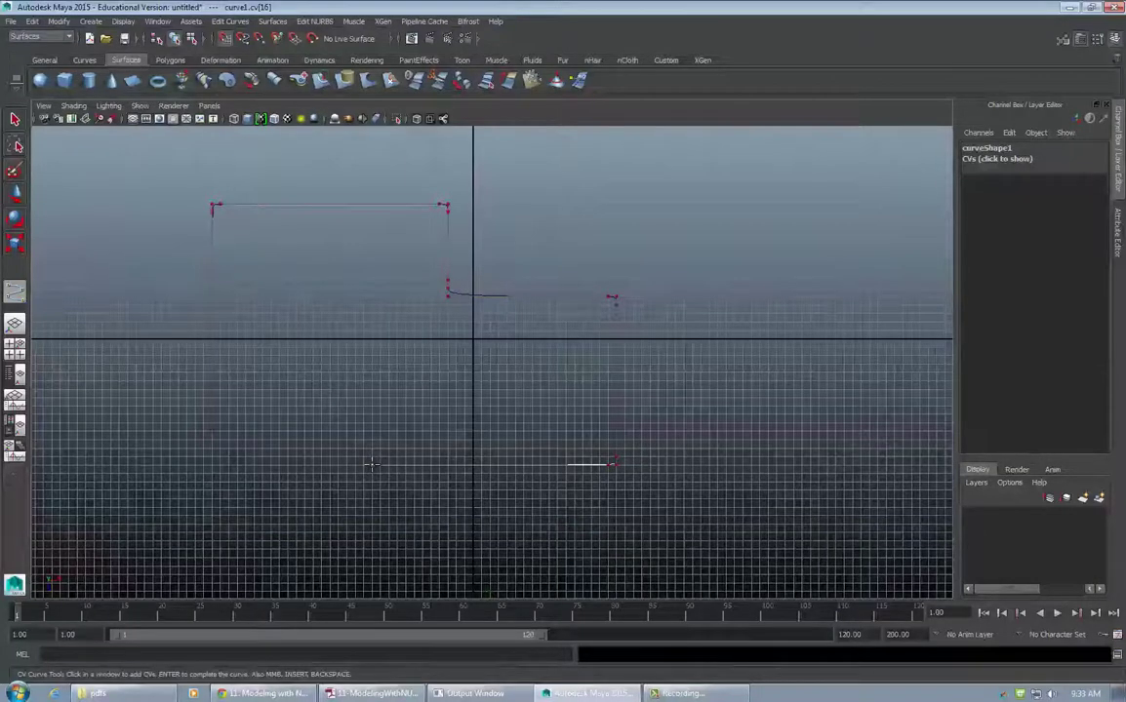
click(367, 464)
click(362, 371)
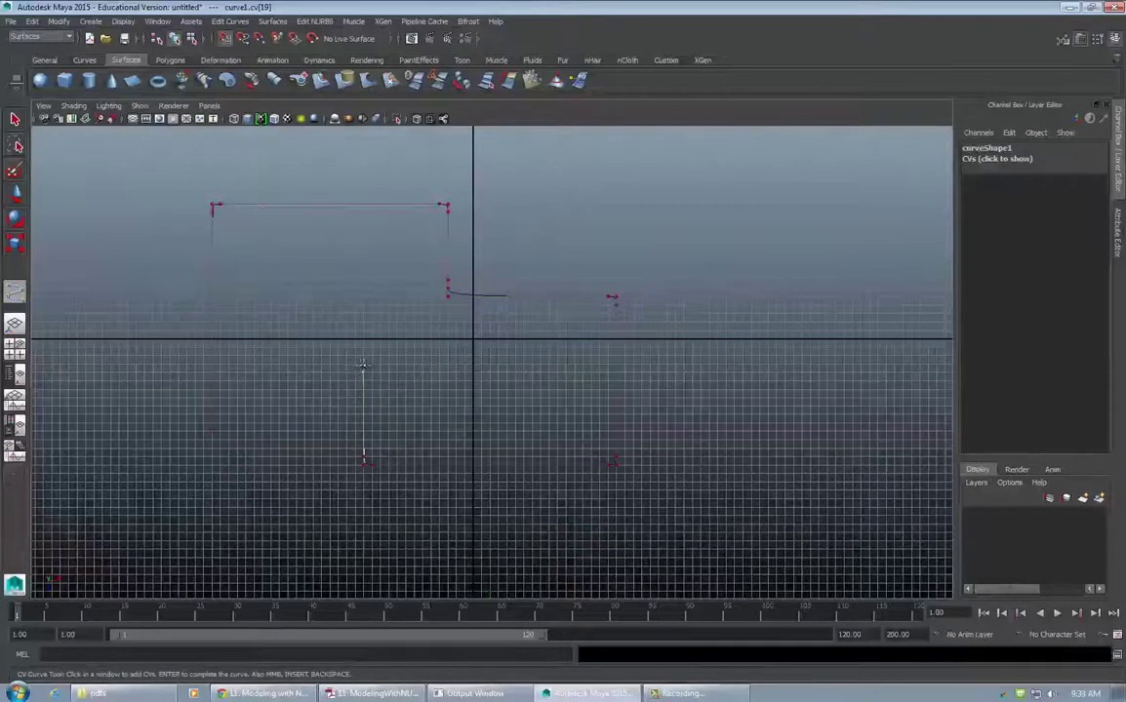
click(363, 364)
click(355, 364)
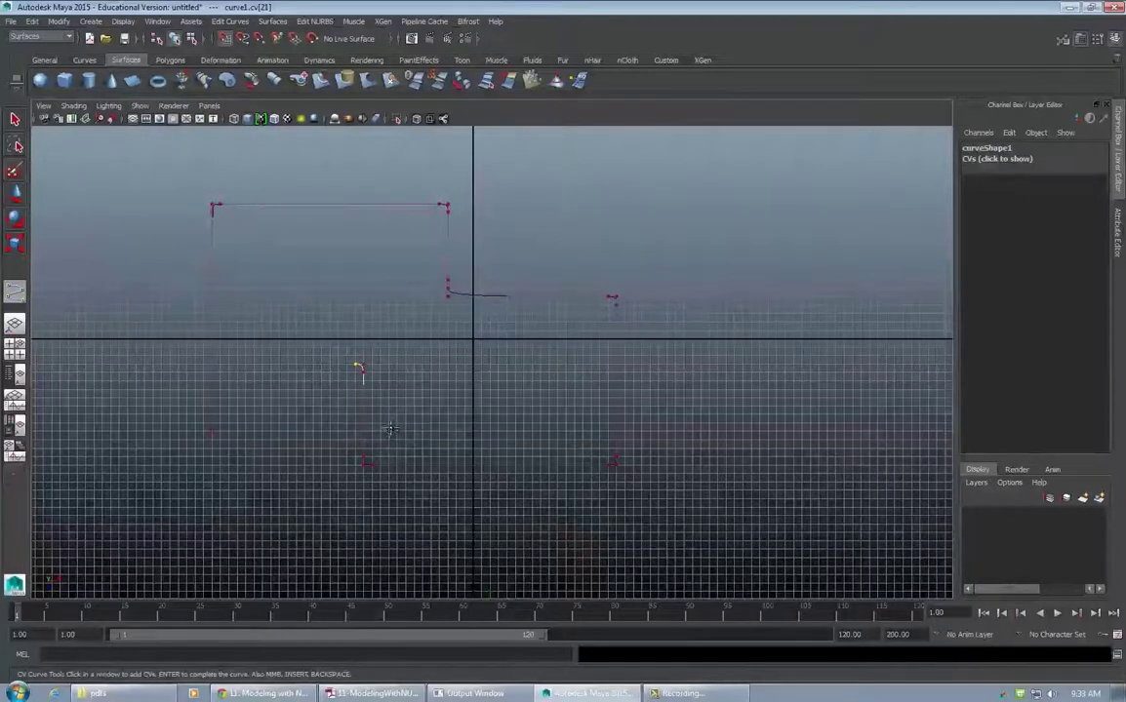
key(Return)
key(q)
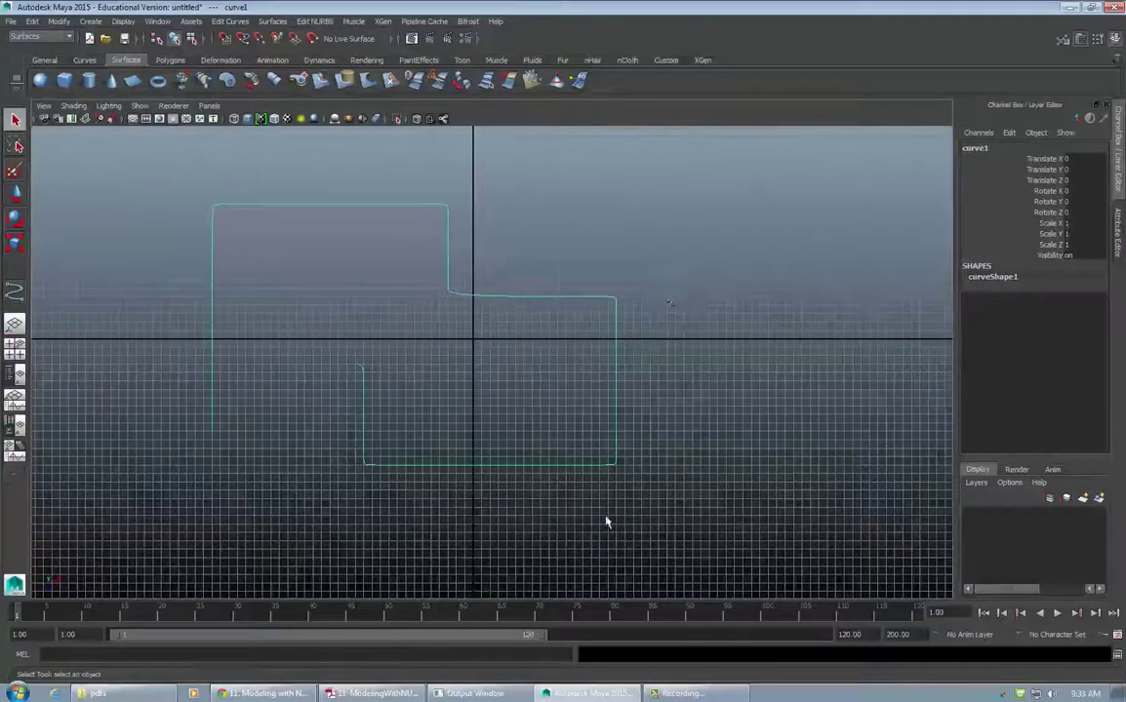
Display the curve's control vertices and move the pair just below the two upper corners closer to the top edge
alt+middle_drag(225, 244, 335, 228)
alt+right_drag(334, 228, 470, 200)
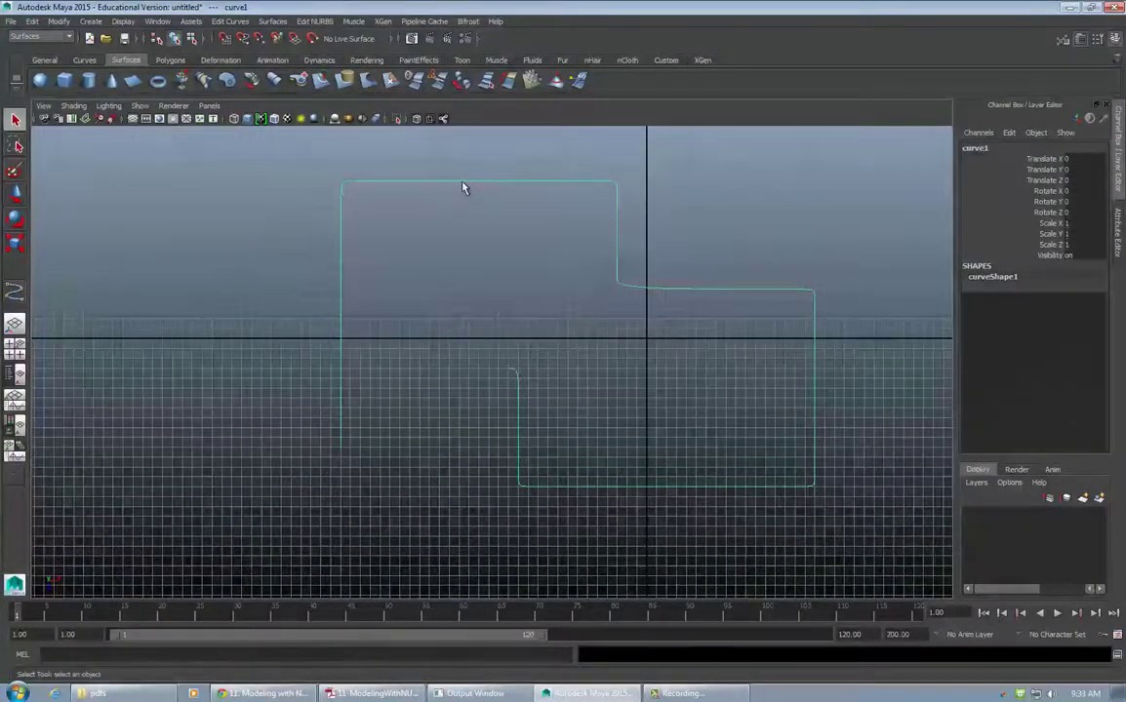
right_drag(345, 186, 300, 183)
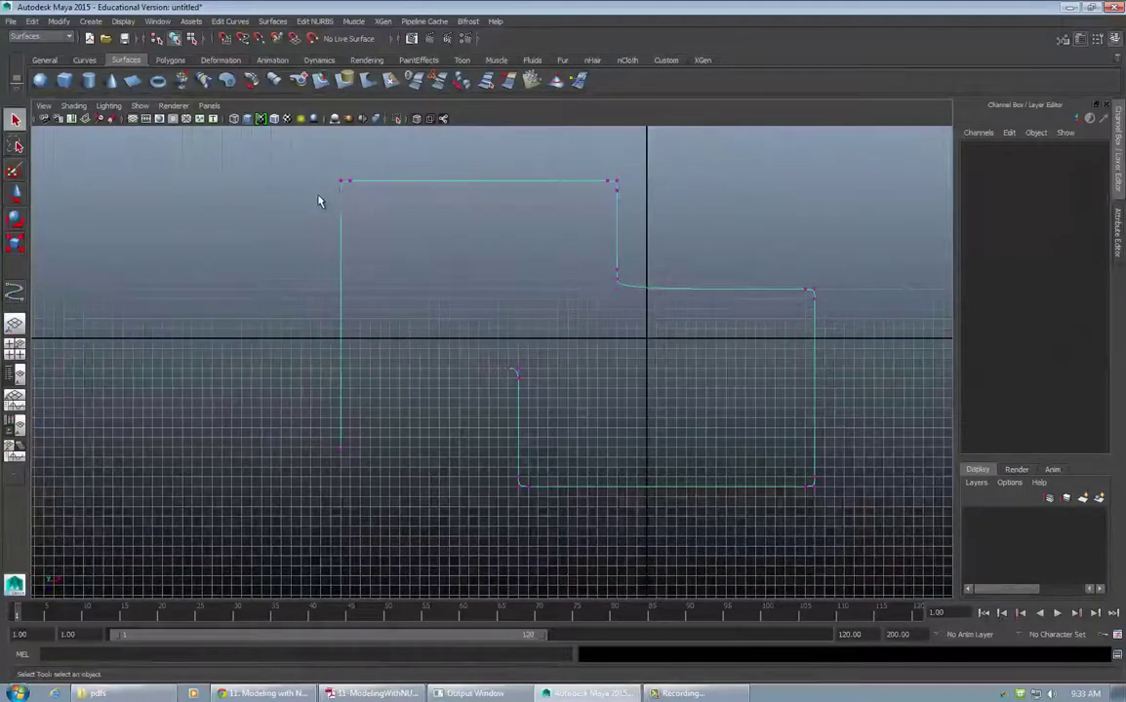
drag(333, 186, 648, 206)
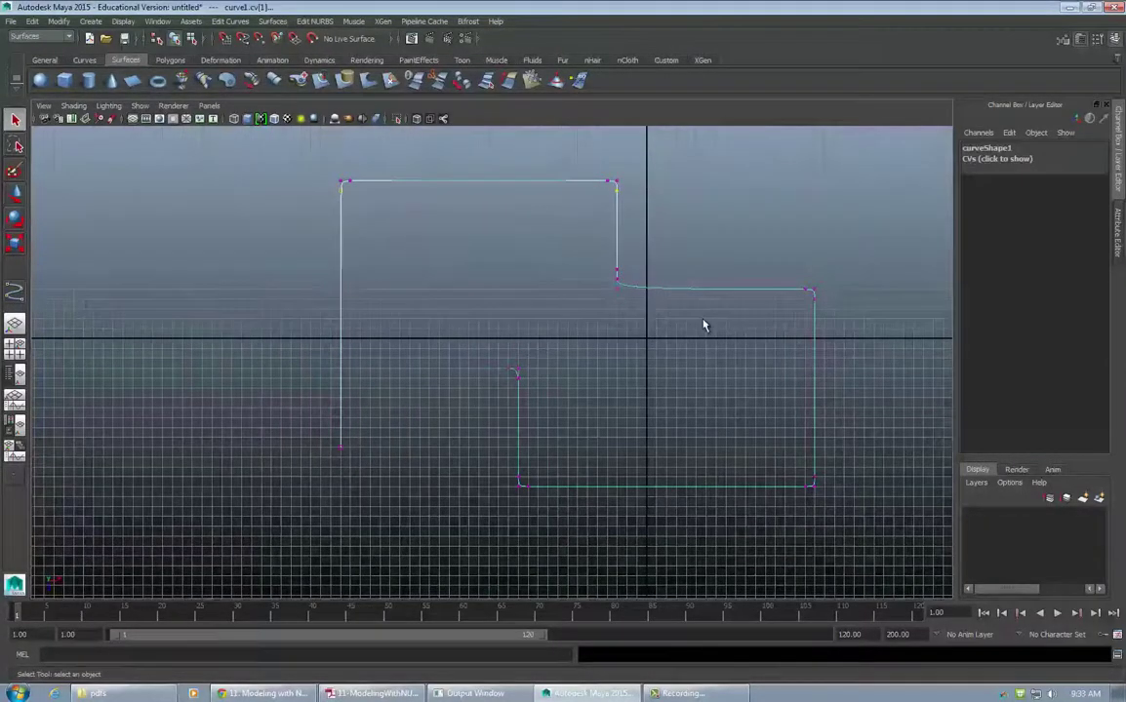
key(w)
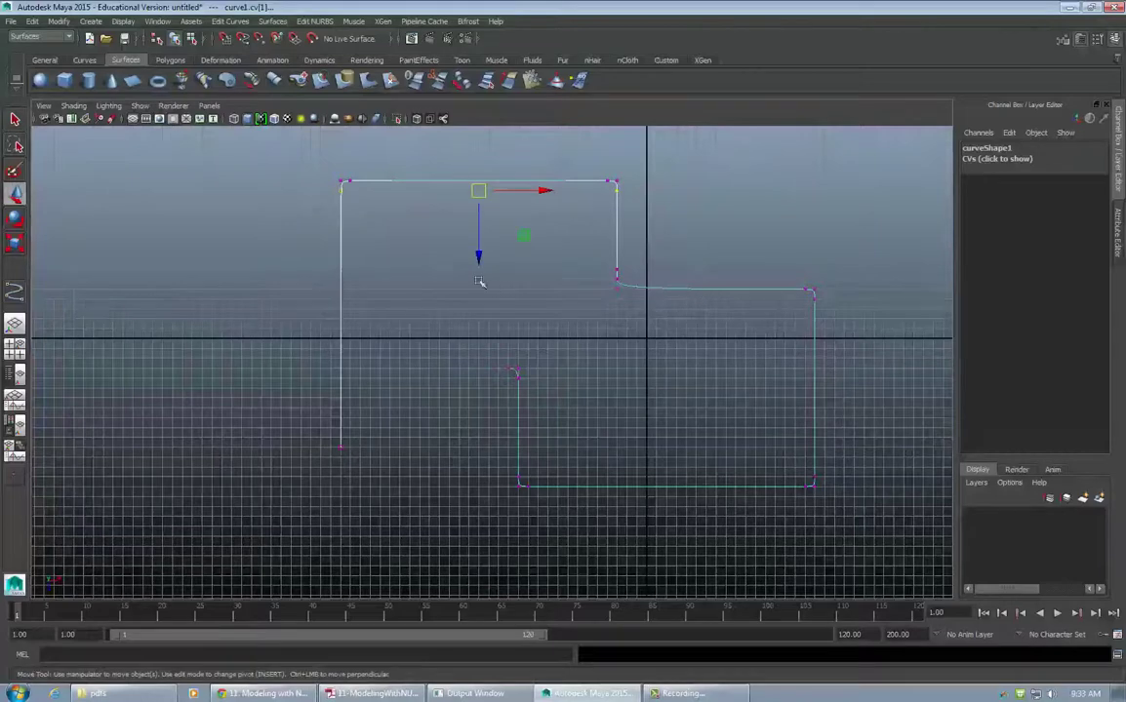
drag(478, 255, 477, 252)
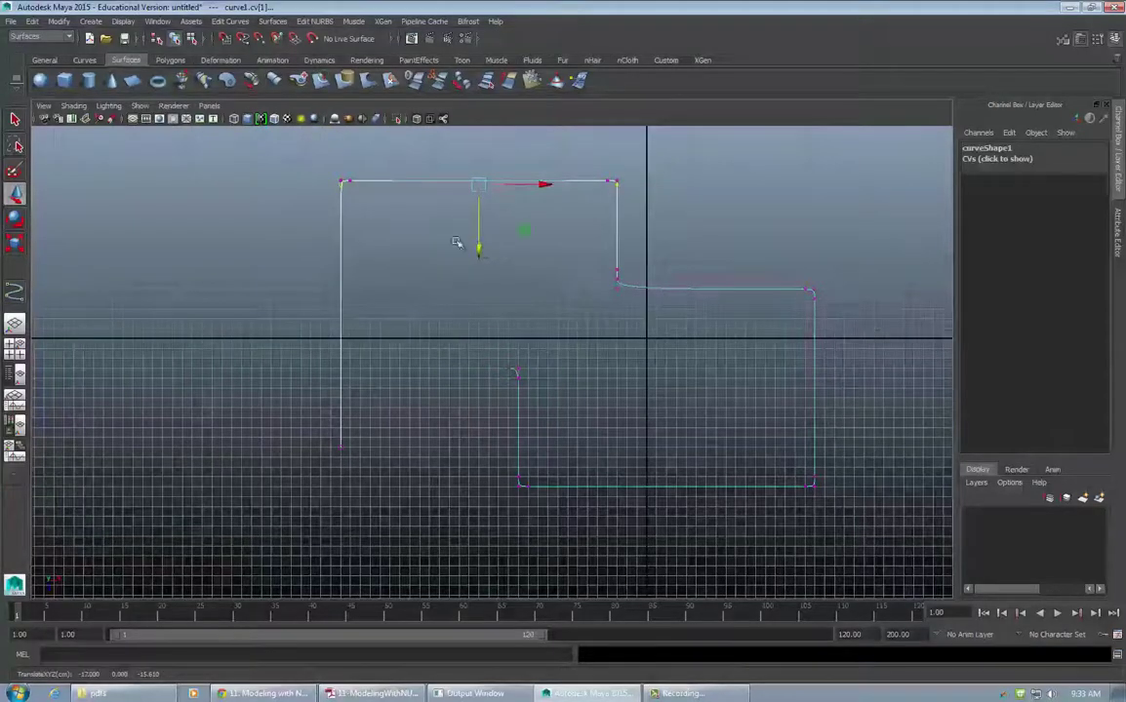
Scale the two inner control vertices of the top edge horizontally outward, closer to the upper corners
drag(614, 182, 614, 189)
key(e)
key(r)
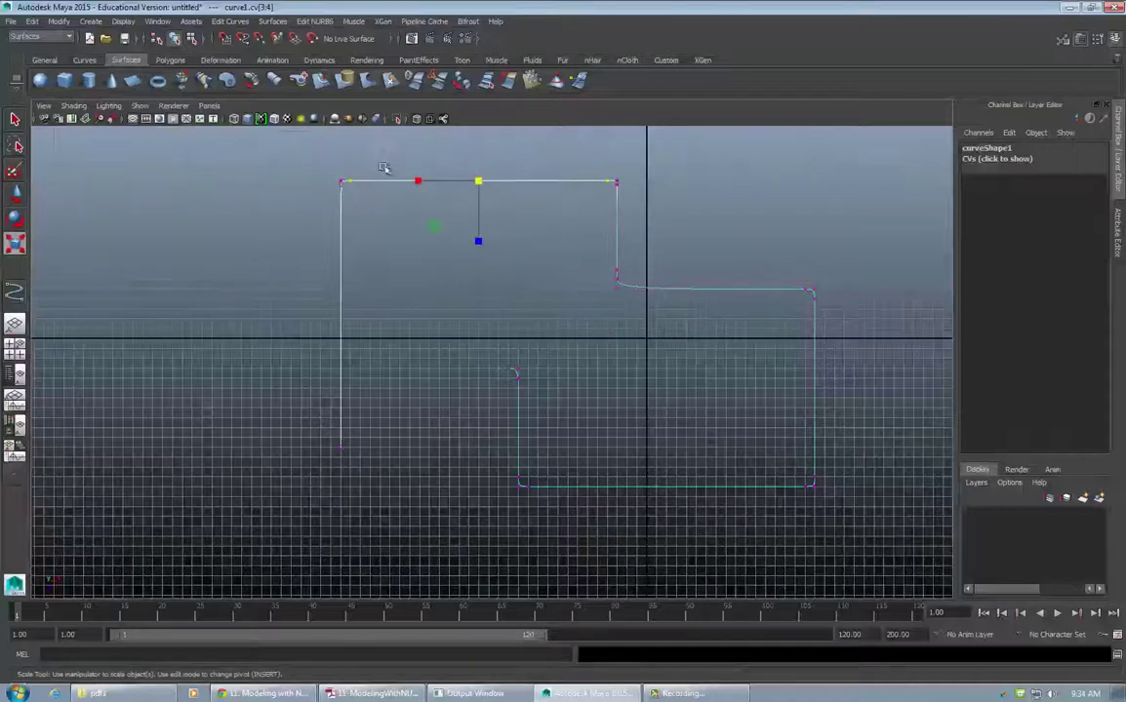
drag(421, 182, 417, 184)
click(543, 384)
Try to scale the control vertices at the inner corner vertically
drag(591, 260, 616, 301)
key(w)
click(609, 298)
key(r)
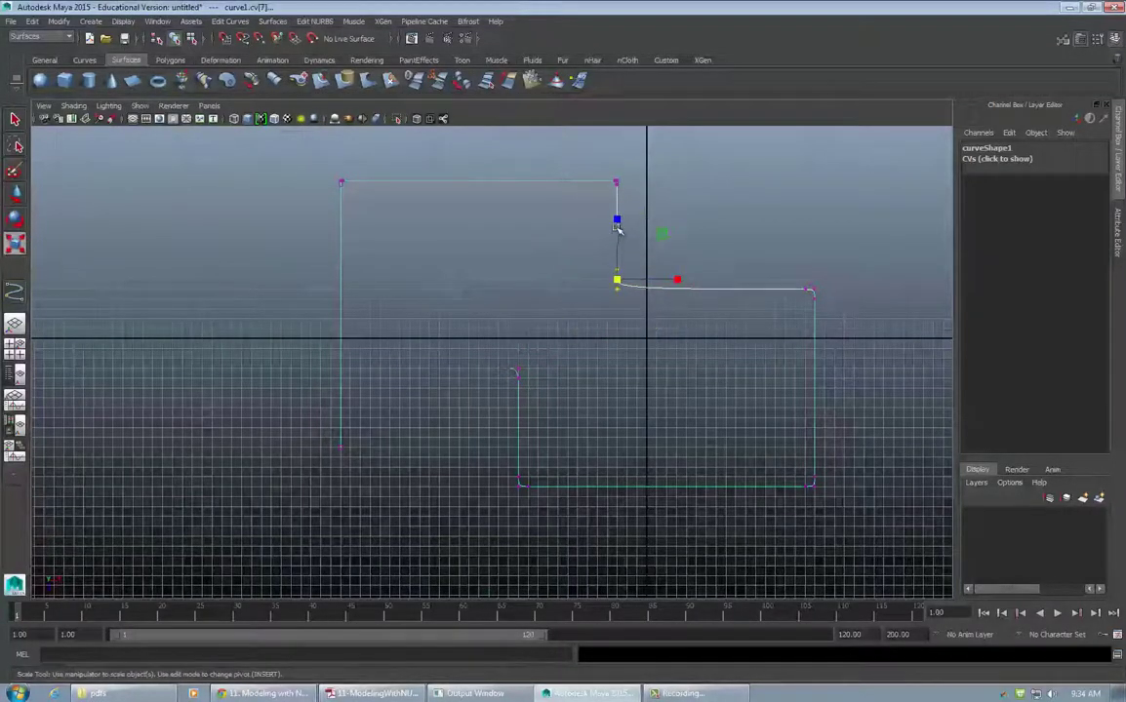
drag(615, 221, 621, 249)
click(620, 363)
Move the two control vertices just above the inner corner down, closer to the corner point
alt+right_drag(620, 298, 834, 266)
alt+middle_drag(833, 267, 783, 362)
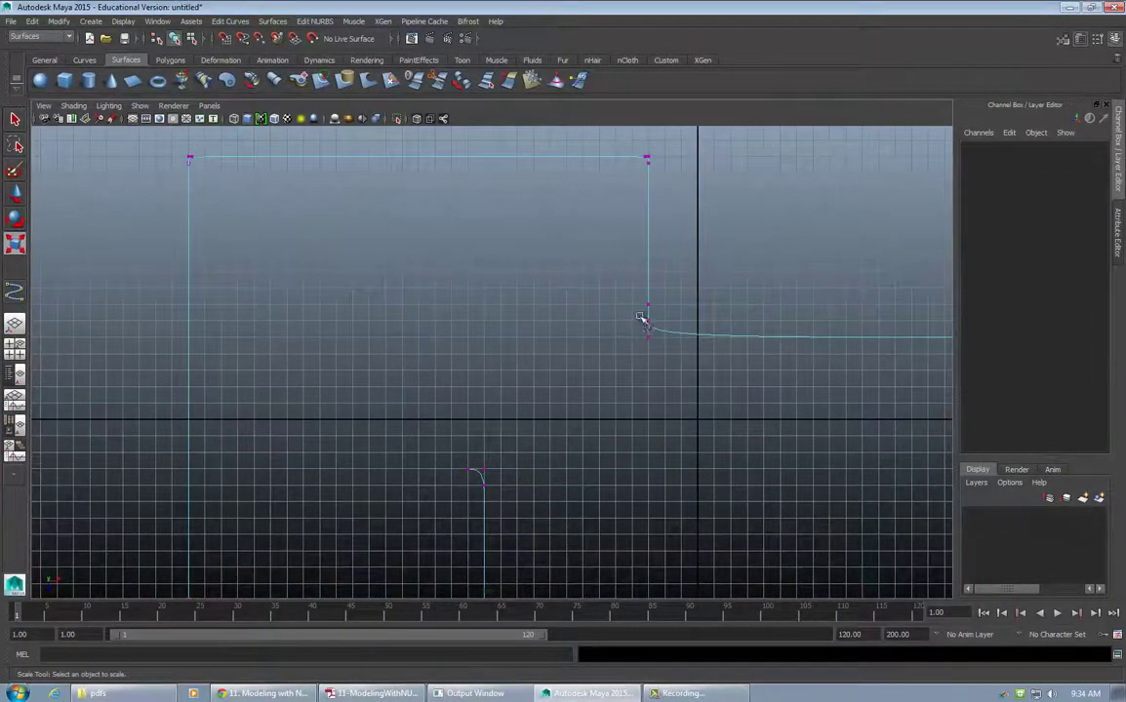
drag(641, 315, 662, 324)
click(666, 349)
click(649, 324)
key(w)
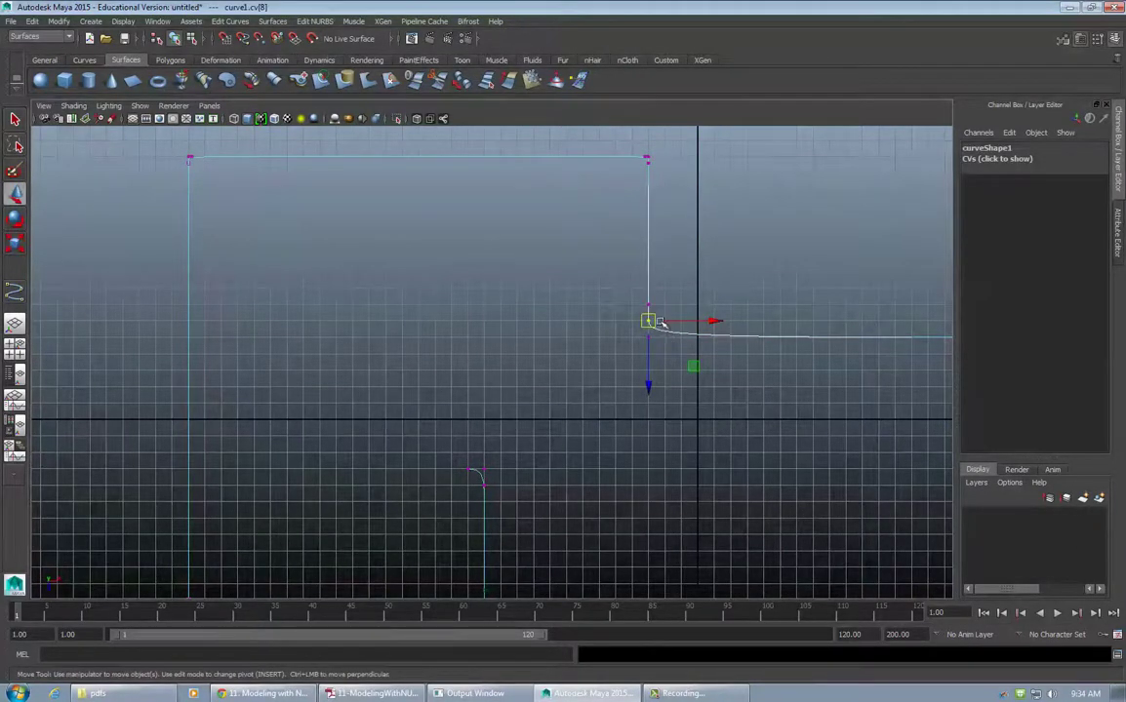
click(649, 385)
drag(648, 388, 649, 400)
drag(640, 298, 658, 314)
drag(650, 370, 651, 385)
Tighten the upper outer corner on the right side by moving its two neighbouring control vertices close to the corner point
alt+middle_drag(685, 325, 482, 296)
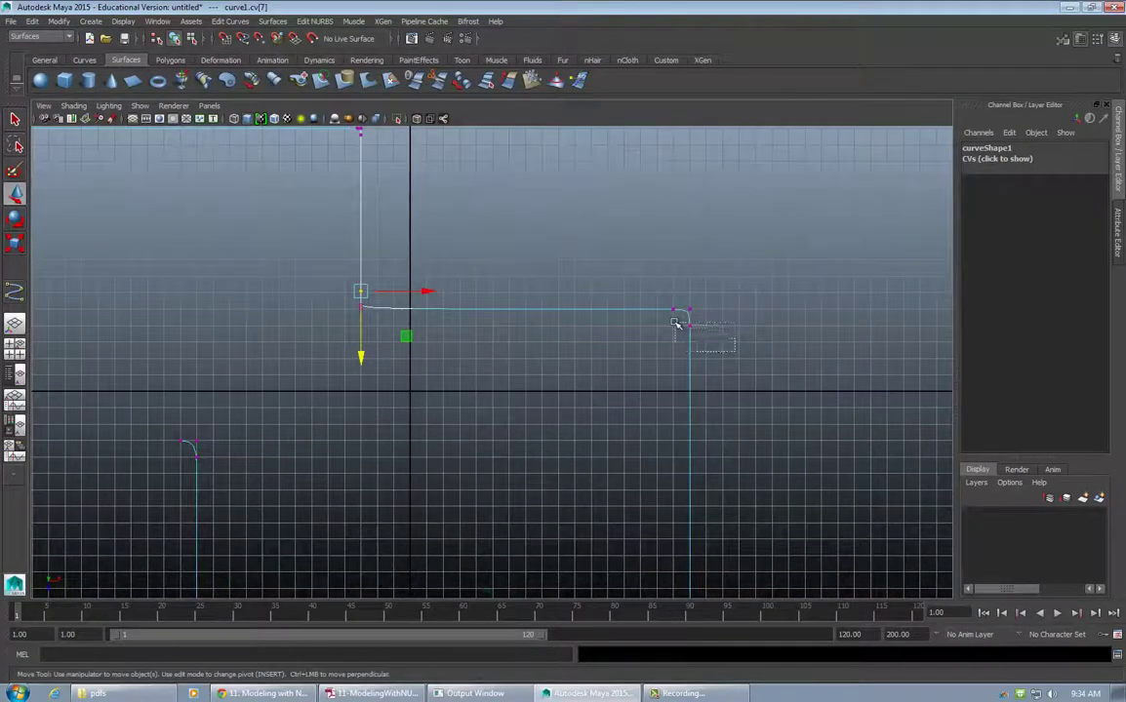
click(687, 324)
drag(693, 390, 690, 377)
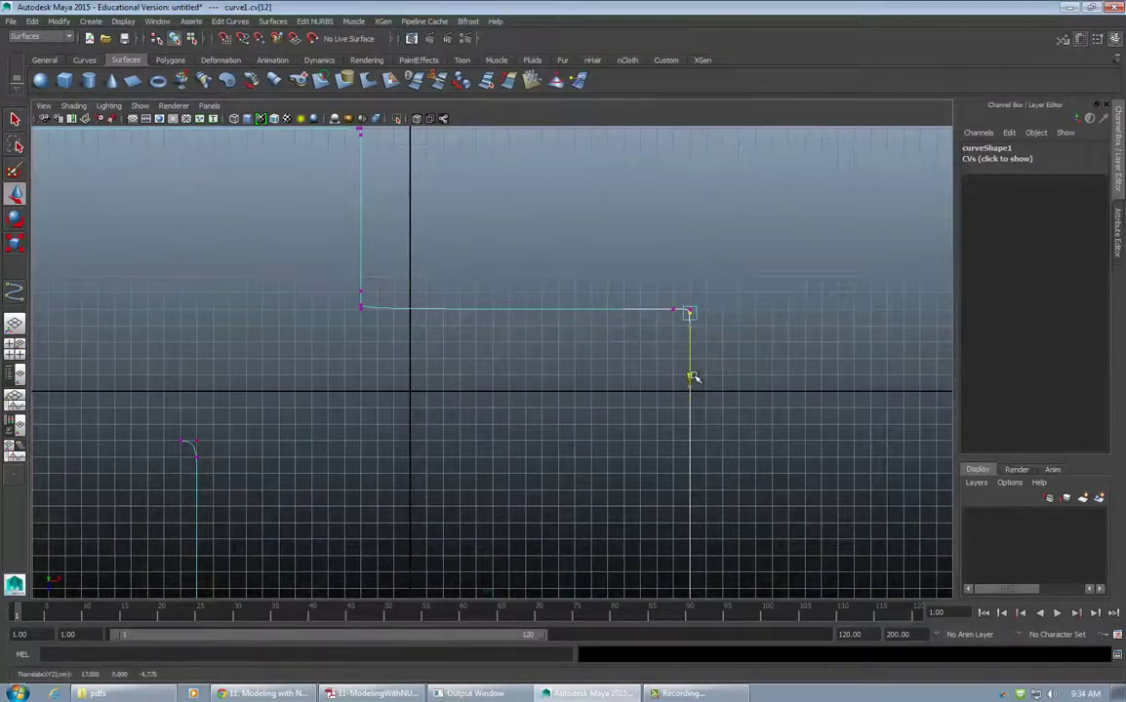
drag(642, 299, 733, 309)
Tighten the curve's lower-right corner by moving the control vertices above and beside it close to the corner point
alt+middle_drag(711, 341, 727, 83)
drag(698, 358, 715, 382)
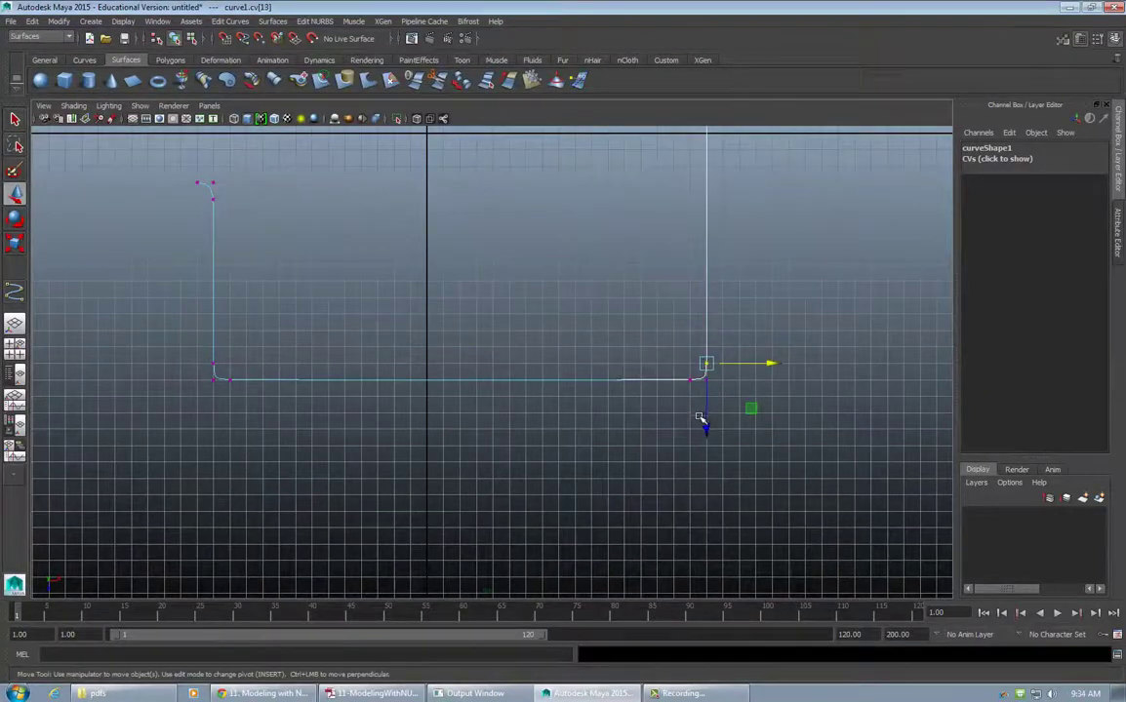
drag(709, 429, 708, 439)
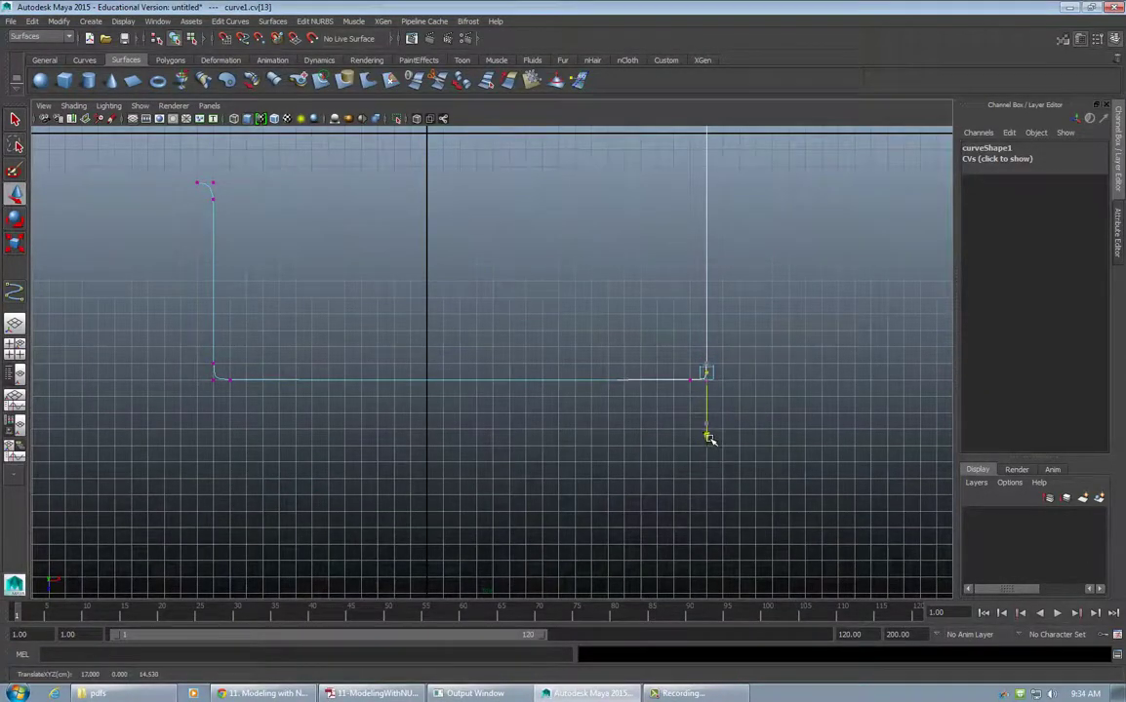
drag(688, 386, 767, 382)
Tighten the lower-left corner of the bottom edge by moving the control vertices on both sides close to the corner point
alt+middle_drag(264, 374, 474, 377)
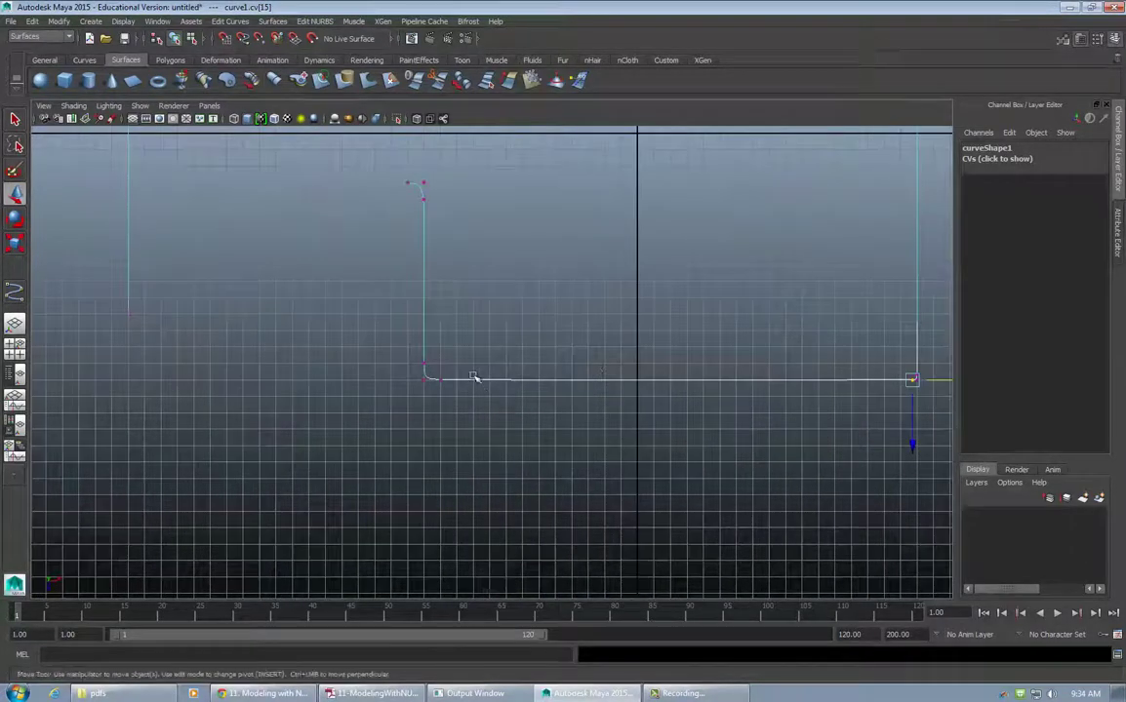
drag(480, 357, 435, 397)
drag(500, 379, 488, 380)
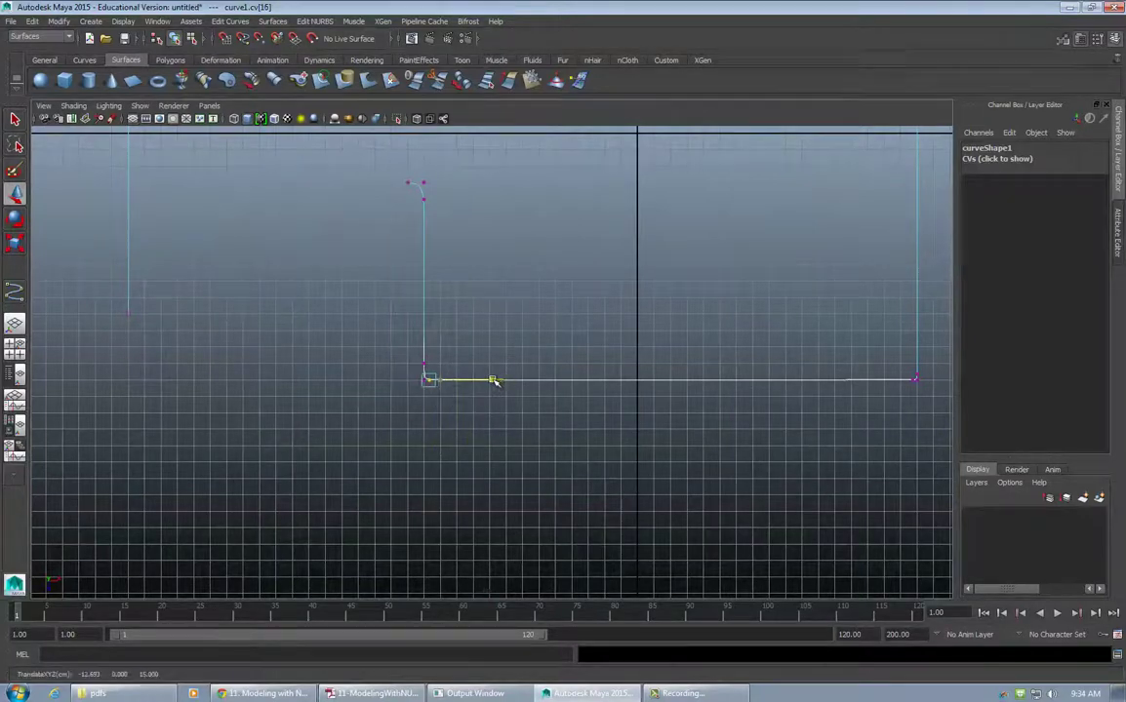
drag(403, 341, 446, 367)
click(426, 434)
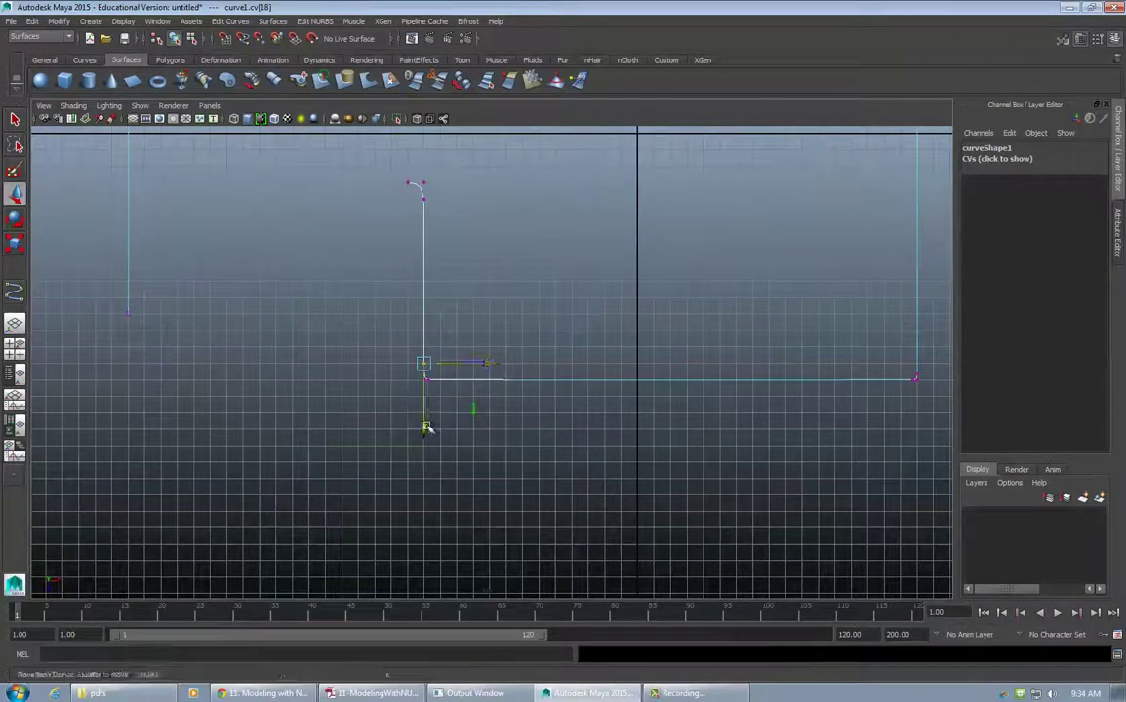
drag(426, 436, 427, 437)
Tighten the bend at the short inner end by moving the control vertex below it up and the end vertex right
alt+middle_drag(379, 312, 424, 385)
scroll(469, 361, up, 1)
drag(475, 299, 453, 268)
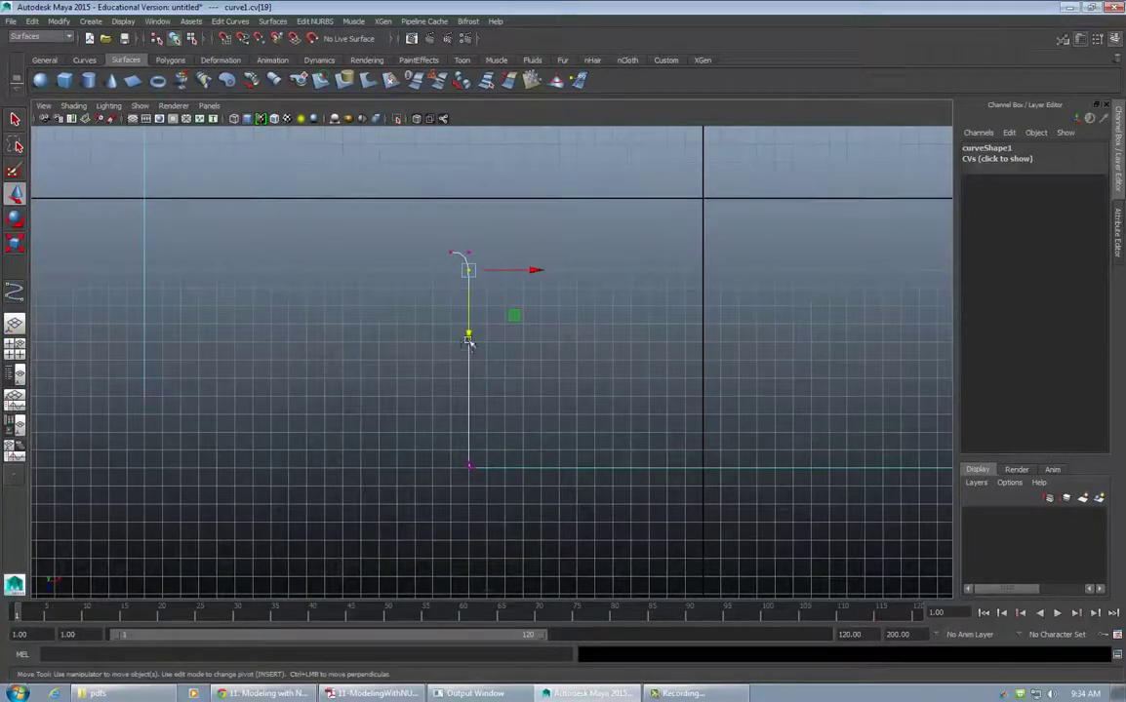
drag(470, 334, 470, 323)
drag(429, 242, 523, 254)
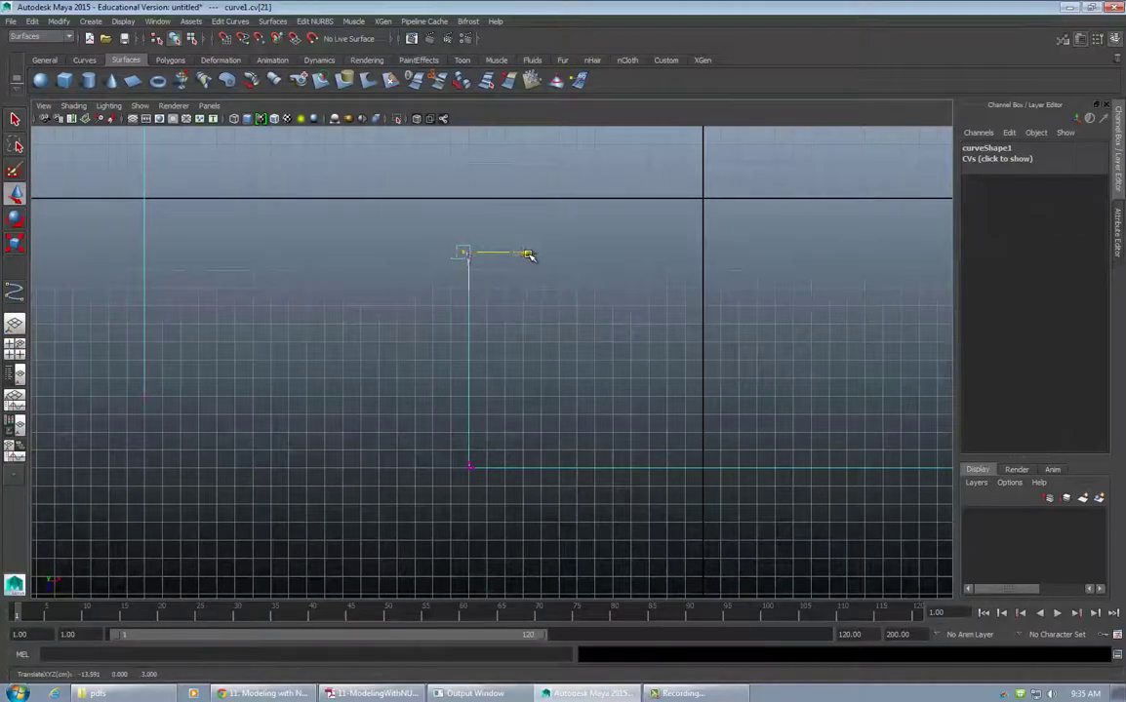
Return the stepped curve to object mode and select the whole curve
alt+drag(455, 314, 615, 351)
click(709, 447)
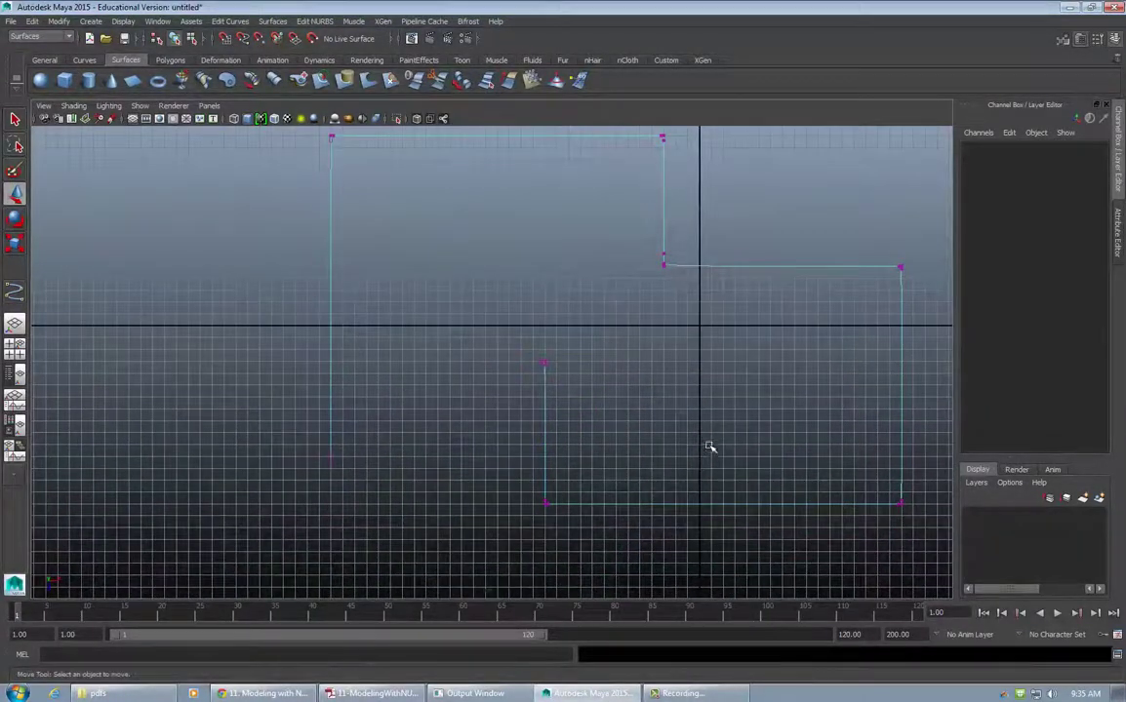
mouse_move(712, 480)
alt+middle_down()
mouse_move(696, 415)
mouse_move(716, 497)
alt+middle_up()
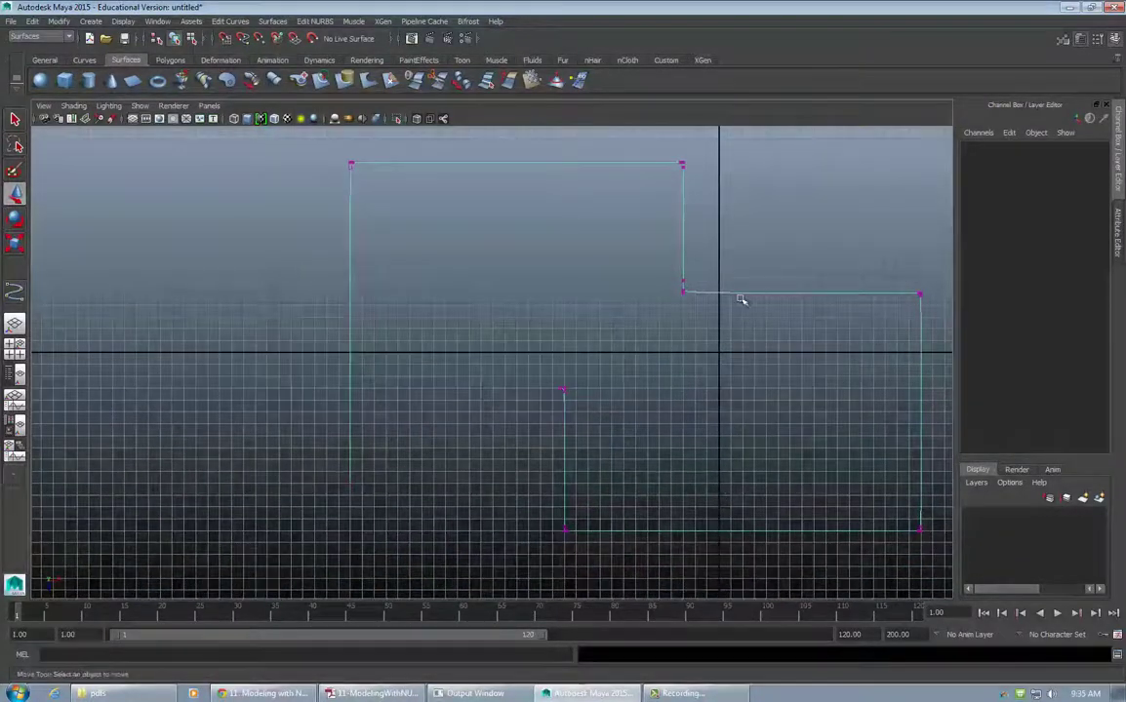
right_drag(751, 294, 798, 272)
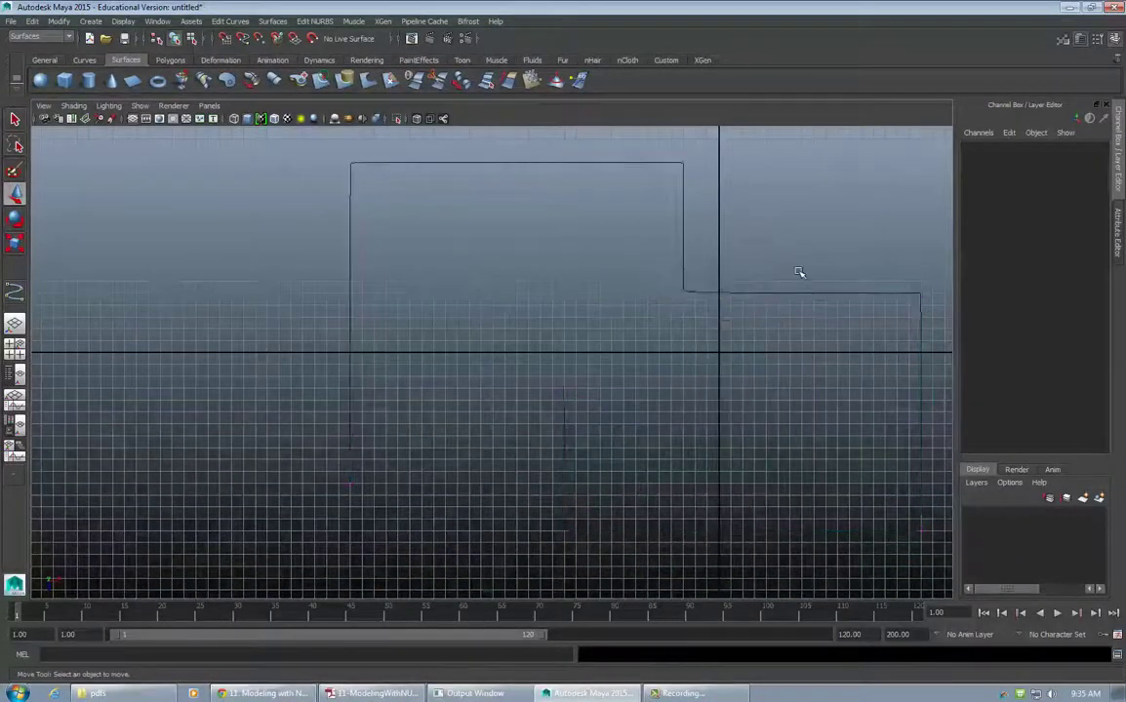
click(794, 293)
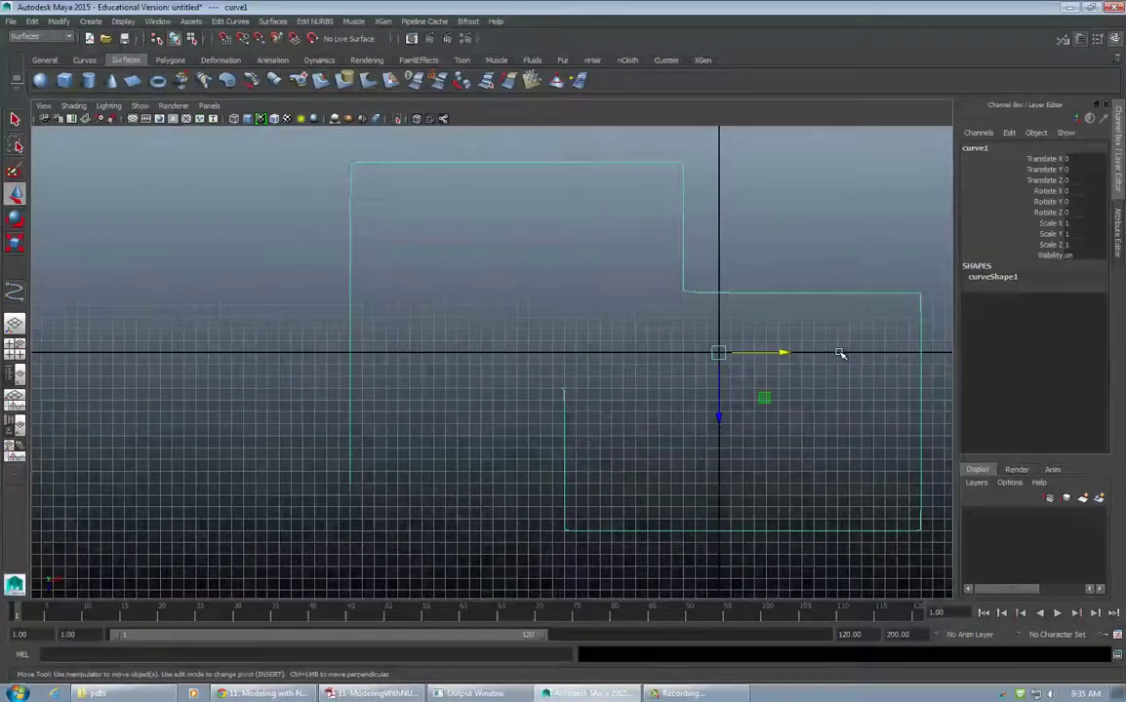
In the perspective view, duplicate the stepped curve and raise the copy to Translate Y 0.635
key(space)
key(space)
alt+drag(713, 277, 634, 317)
alt+right_drag(467, 331, 507, 298)
alt+middle_drag(507, 298, 547, 348)
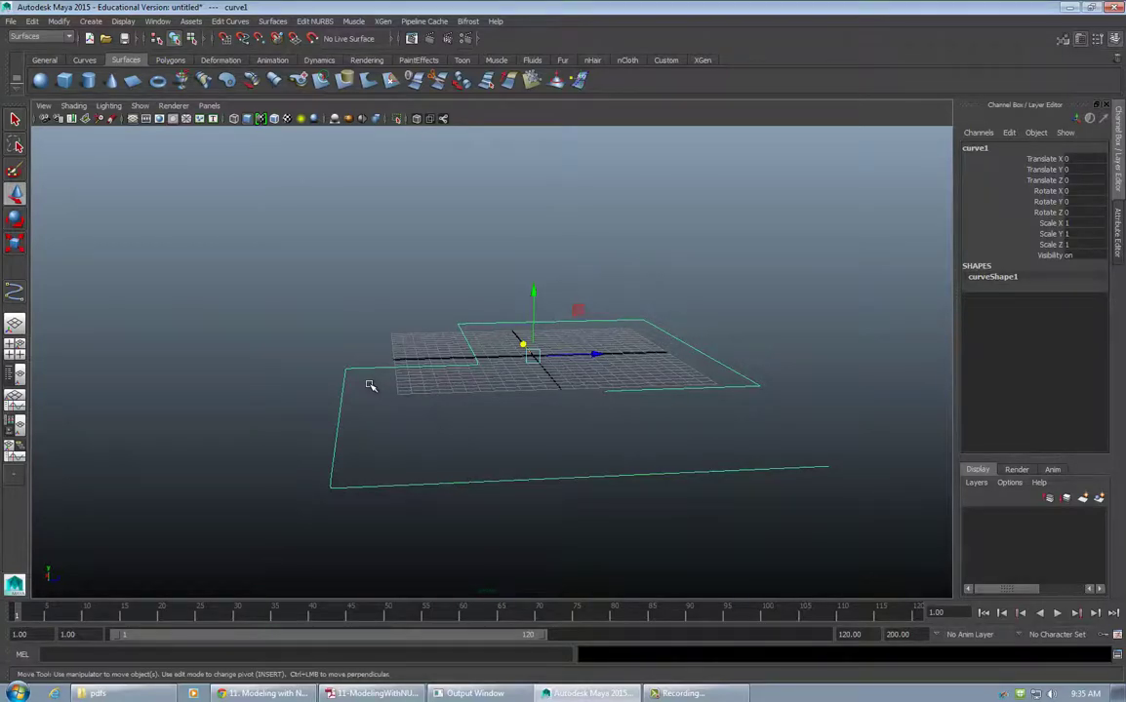
key(ctrl+d)
click(534, 293)
drag(534, 293, 534, 279)
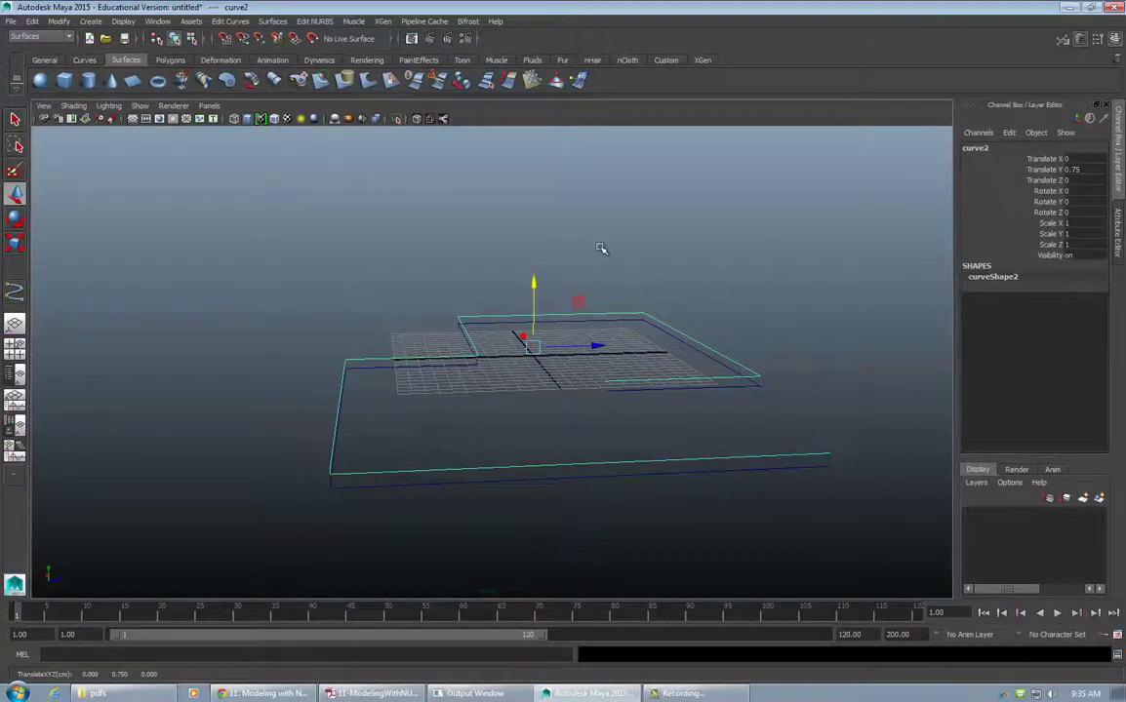
drag(533, 282, 532, 289)
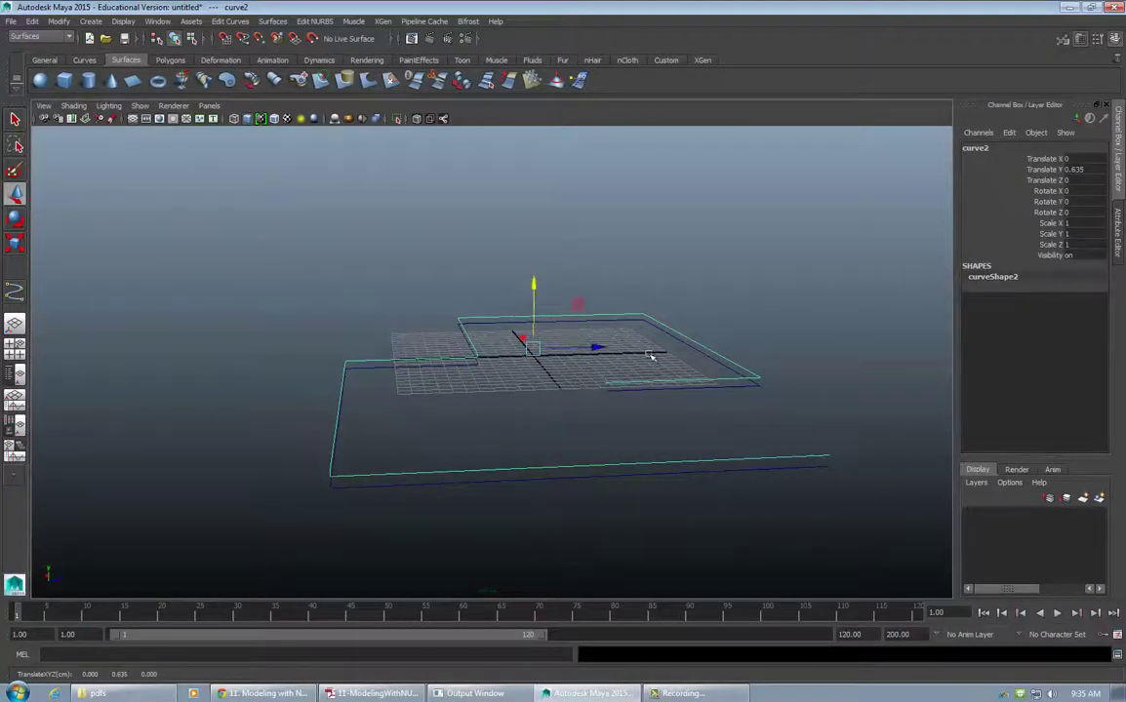
Examine the two stacked curves and their open ends from several angles, with nothing left selected
alt+drag(780, 483, 786, 512)
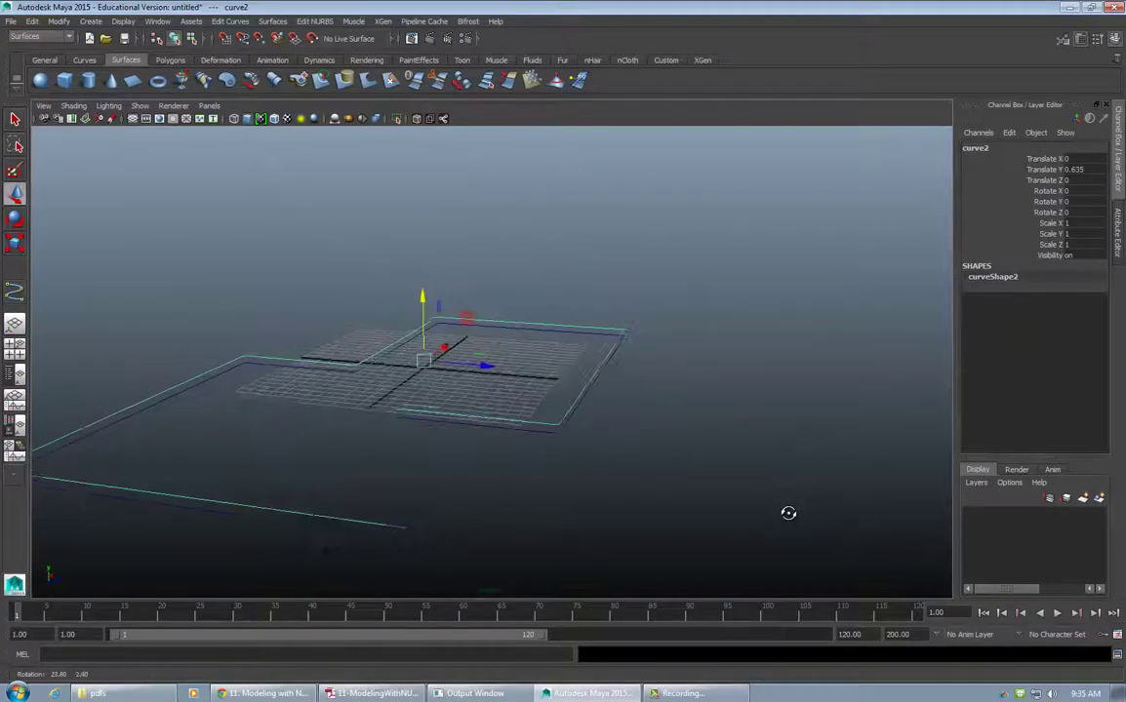
alt+drag(532, 500, 653, 407)
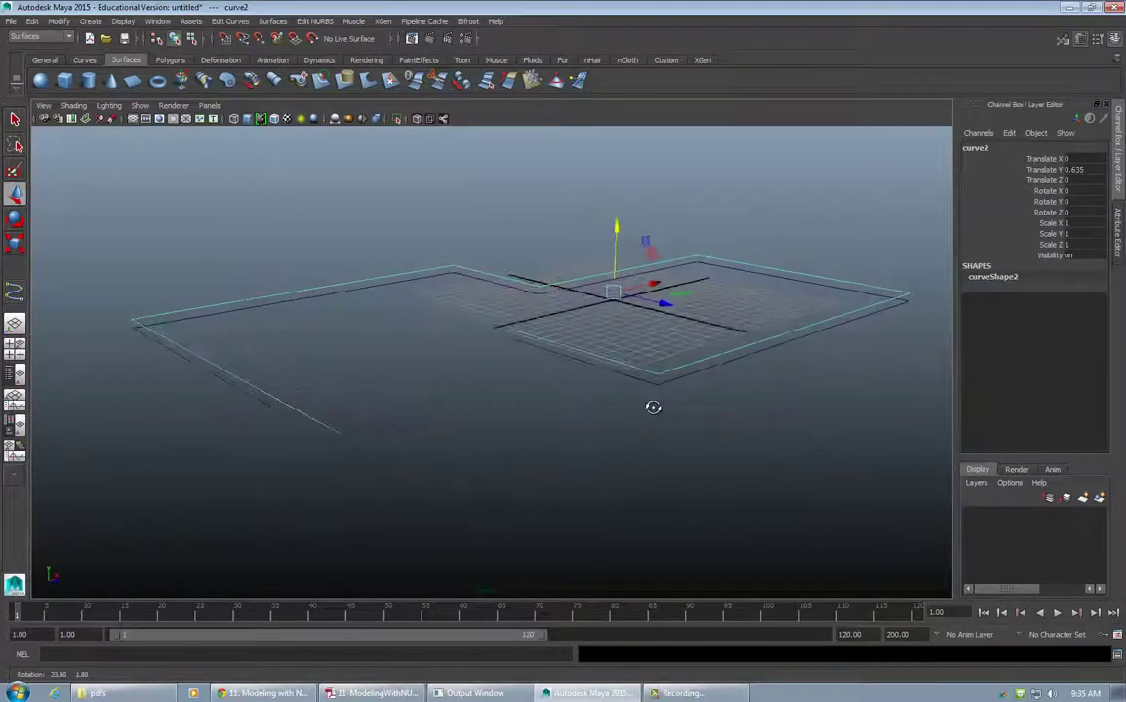
alt+drag(615, 442, 465, 405)
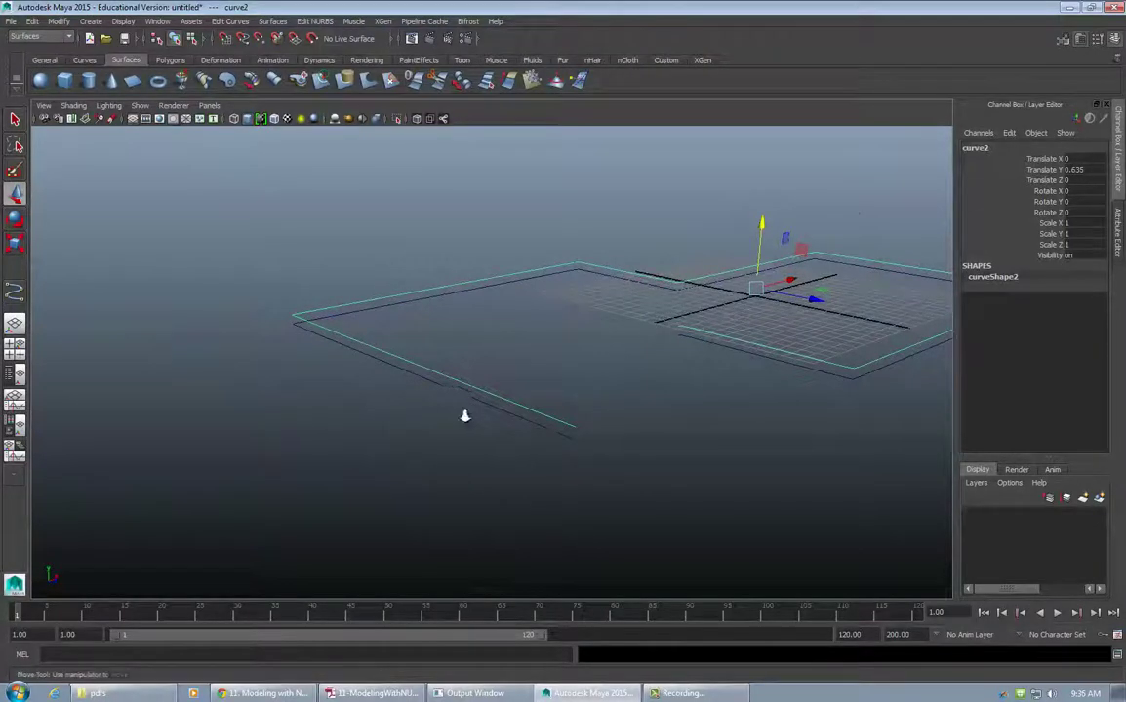
alt+right_drag(466, 414, 626, 349)
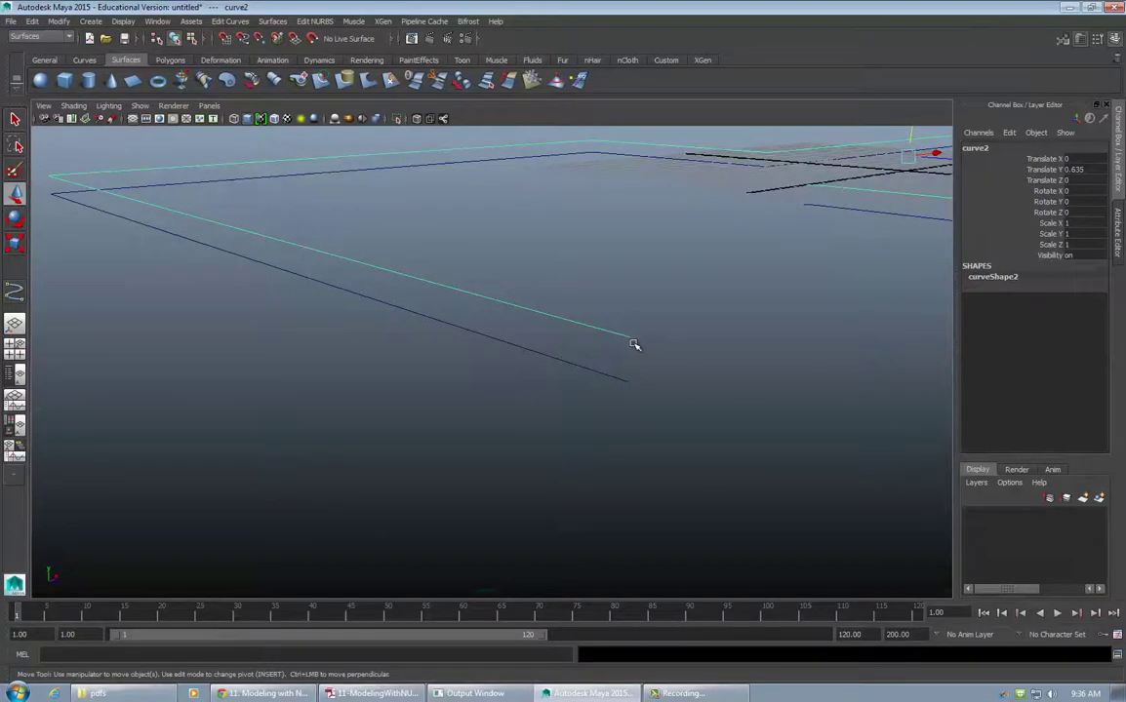
mouse_move(621, 362)
alt+mouse_down()
mouse_move(620, 407)
mouse_move(623, 374)
alt+mouse_up()
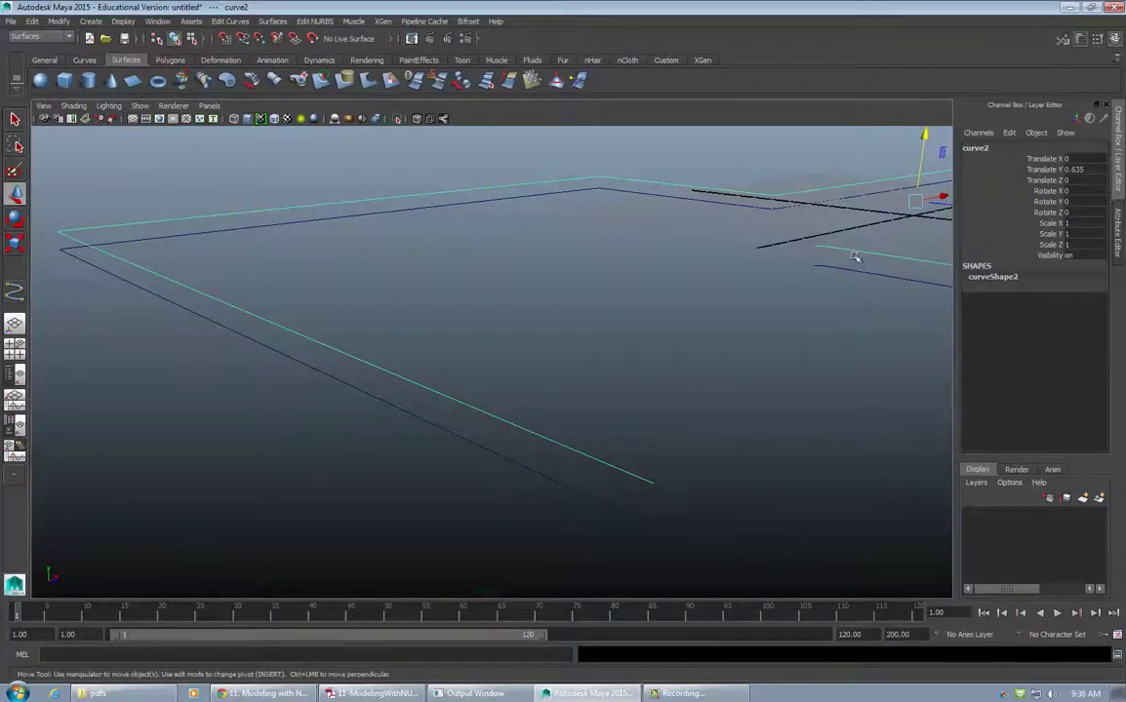
alt+drag(891, 263, 839, 287)
scroll(840, 286, down, 5)
scroll(711, 253, up, 5)
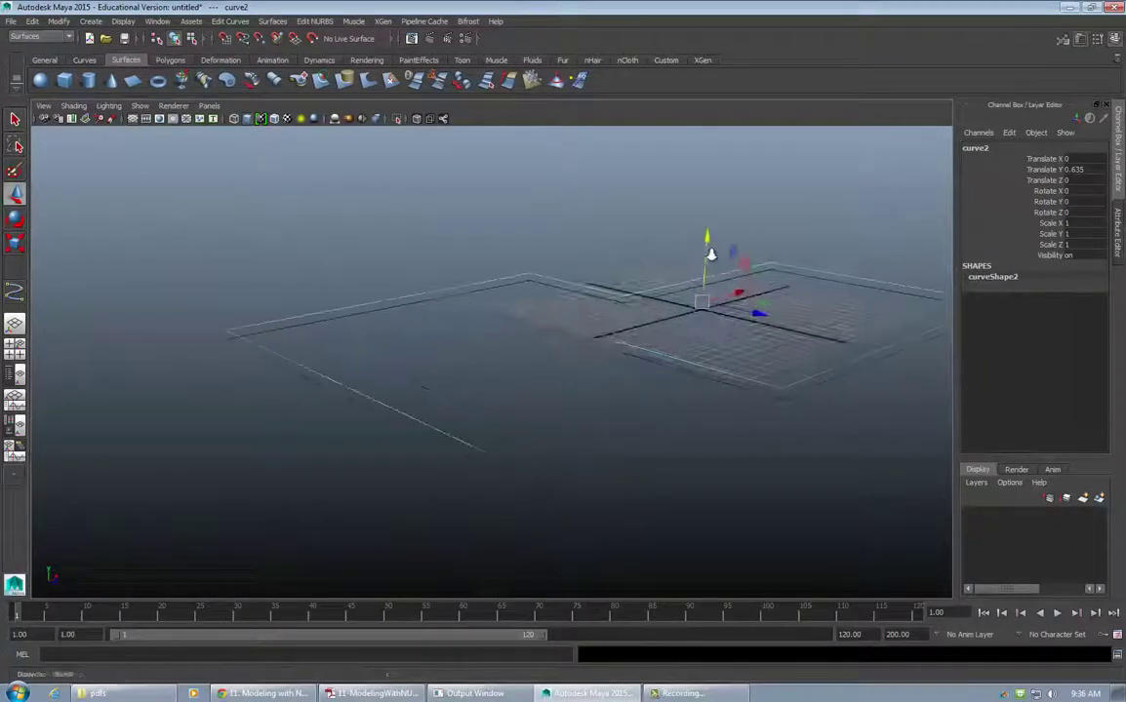
alt+middle_drag(625, 354, 666, 304)
alt+right_drag(665, 303, 633, 311)
click(546, 446)
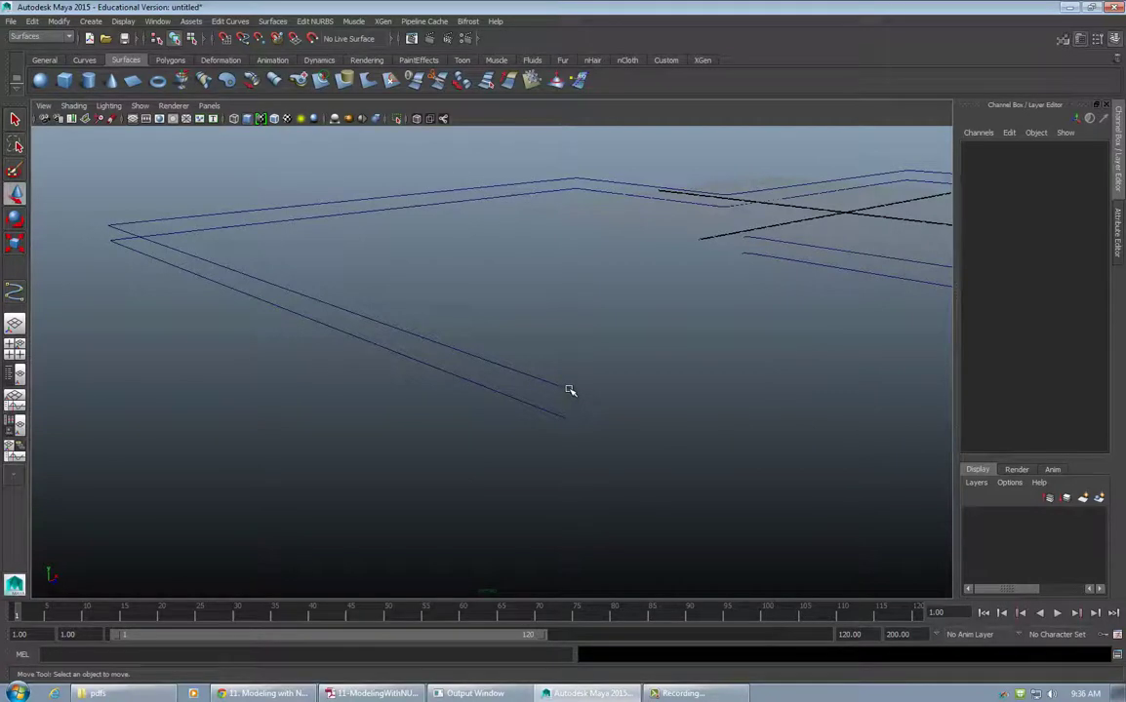
alt+drag(563, 393, 611, 394)
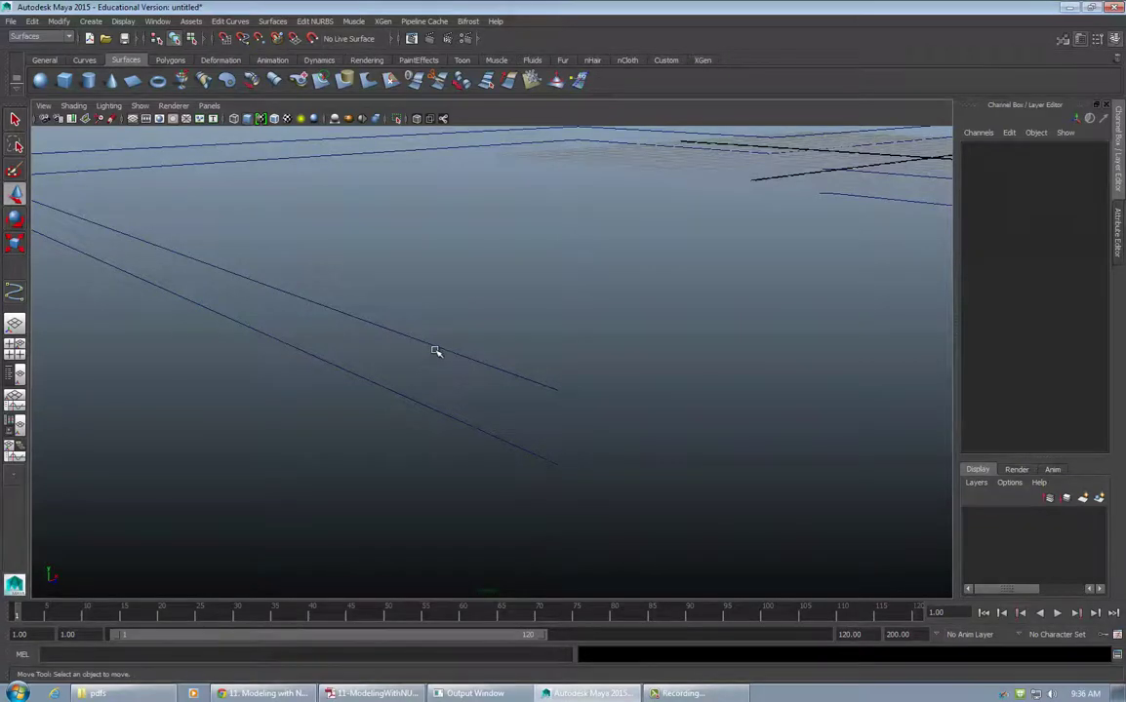
Show the raised curve's edit points and start an EP curve with its first point snapped to that curve's open end
click(89, 20)
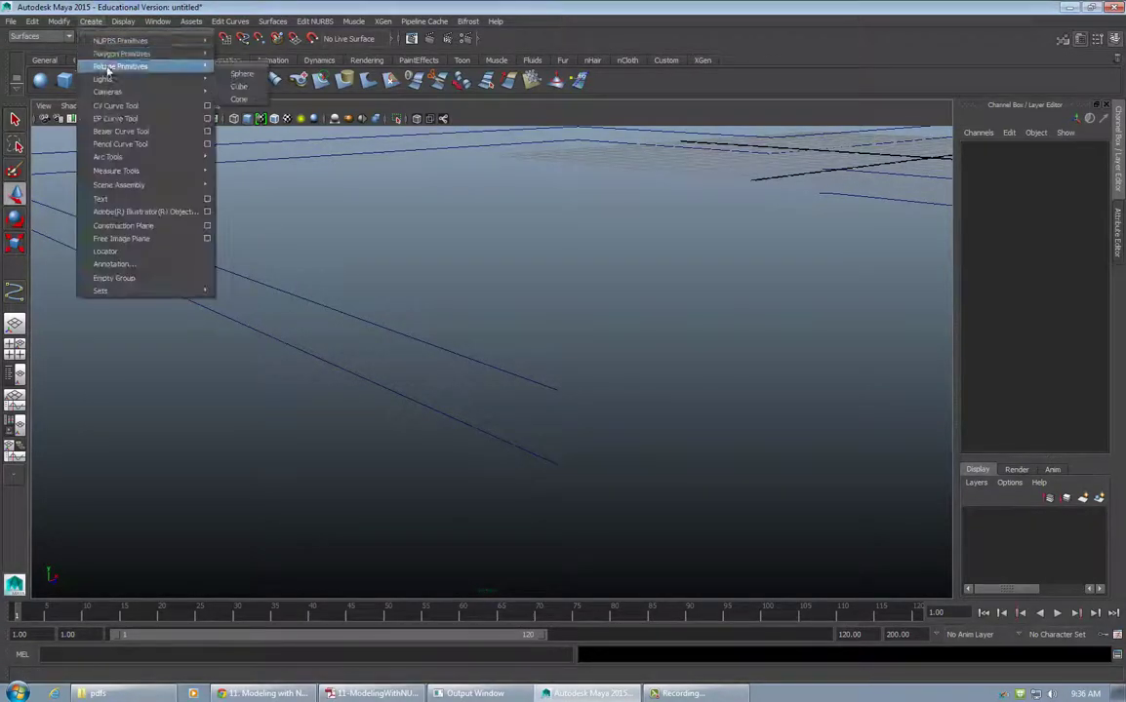
click(115, 119)
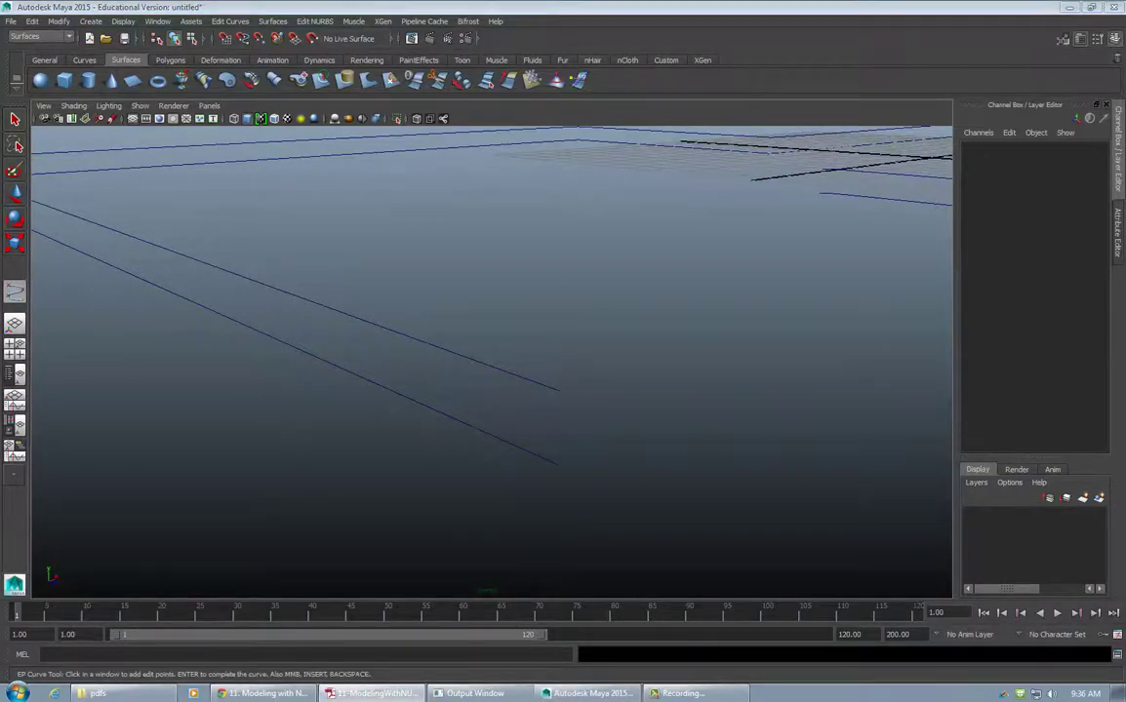
right_click(412, 338)
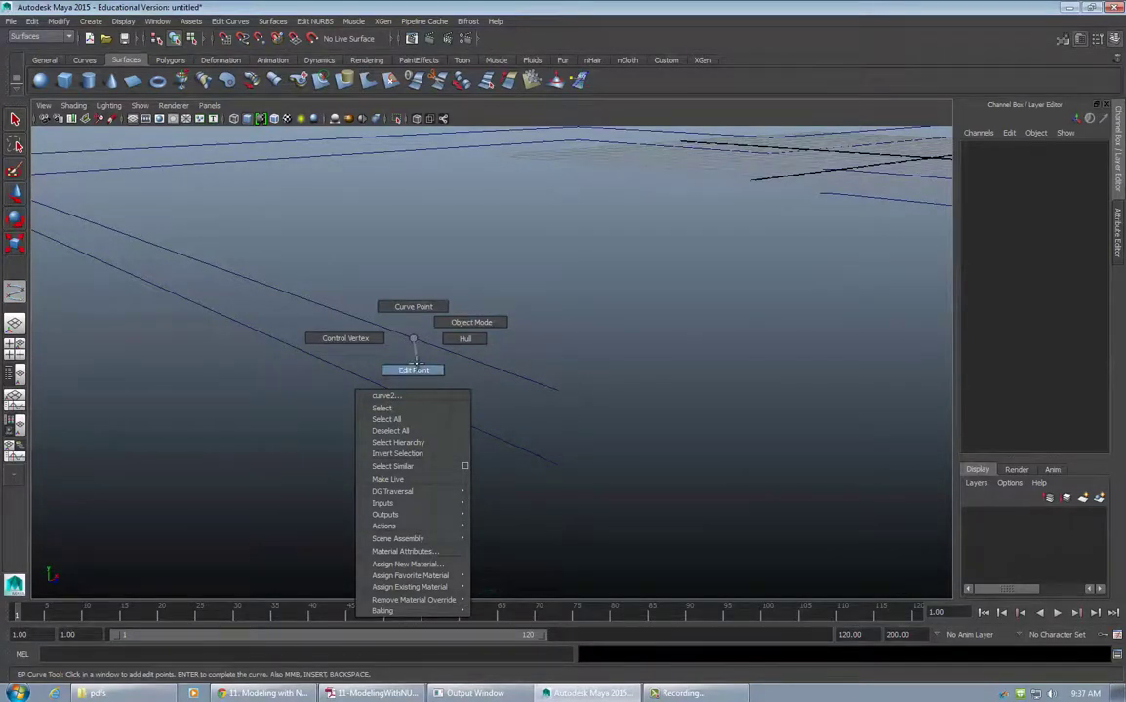
click(413, 369)
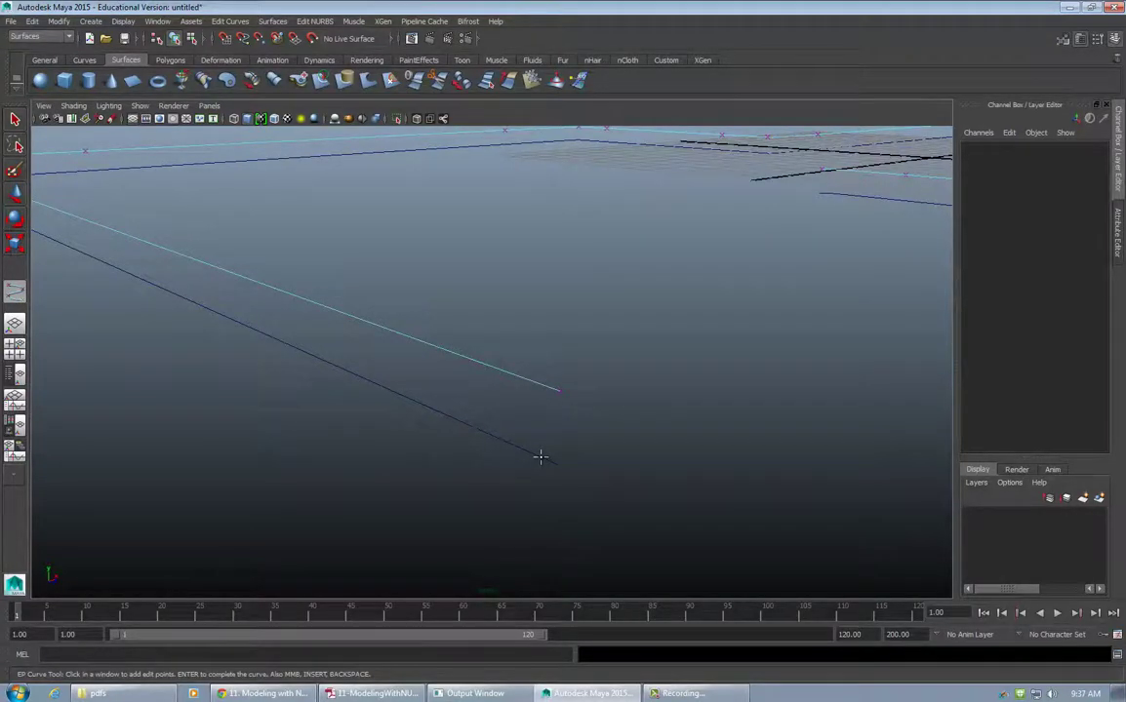
key(v)
key(Return)
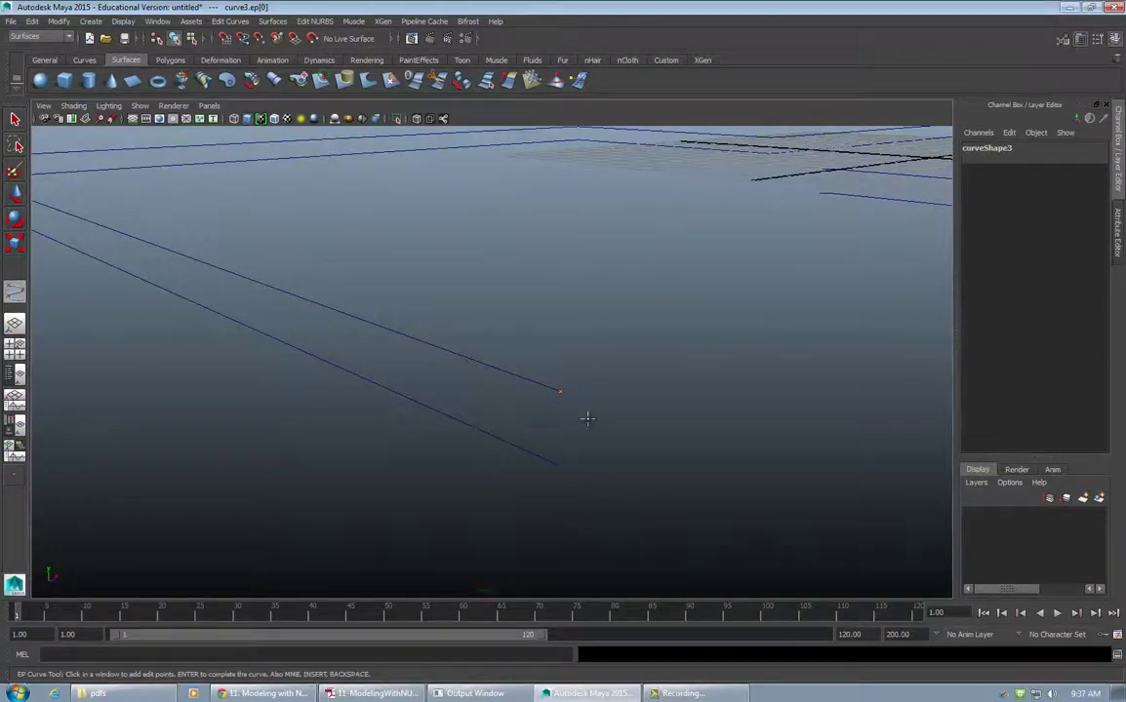
In the side view, add a slightly wavy run of EP curve points down from the raised curve's open end
key(space)
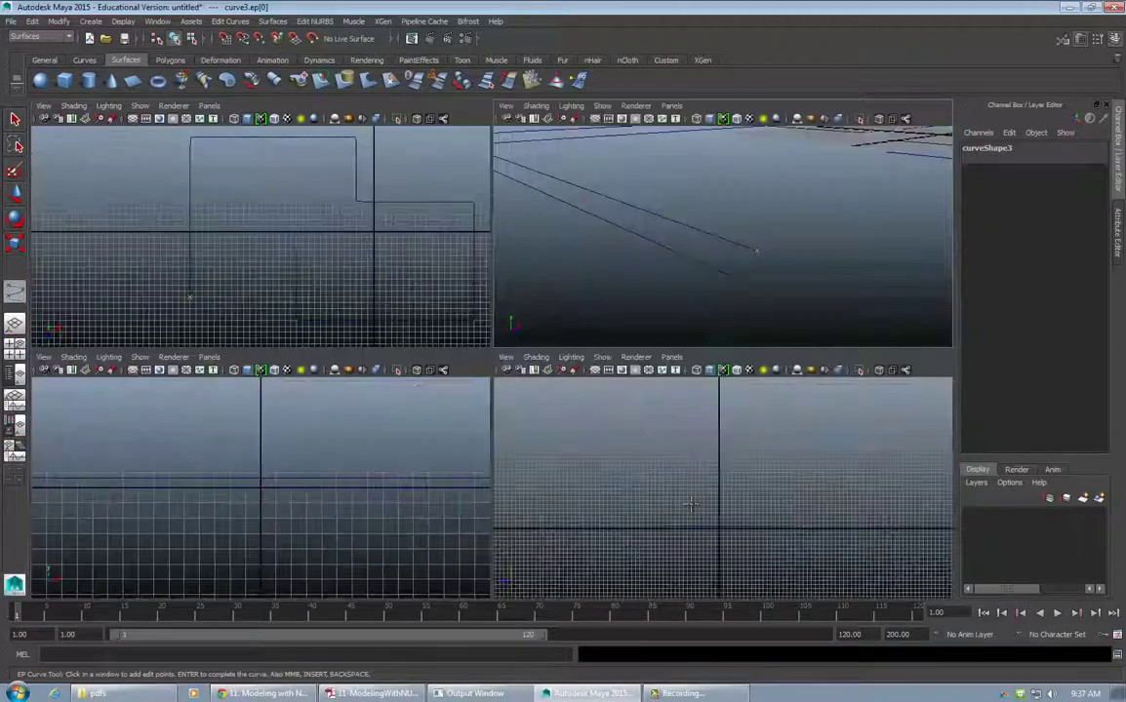
key(space)
alt+middle_drag(659, 483, 707, 405)
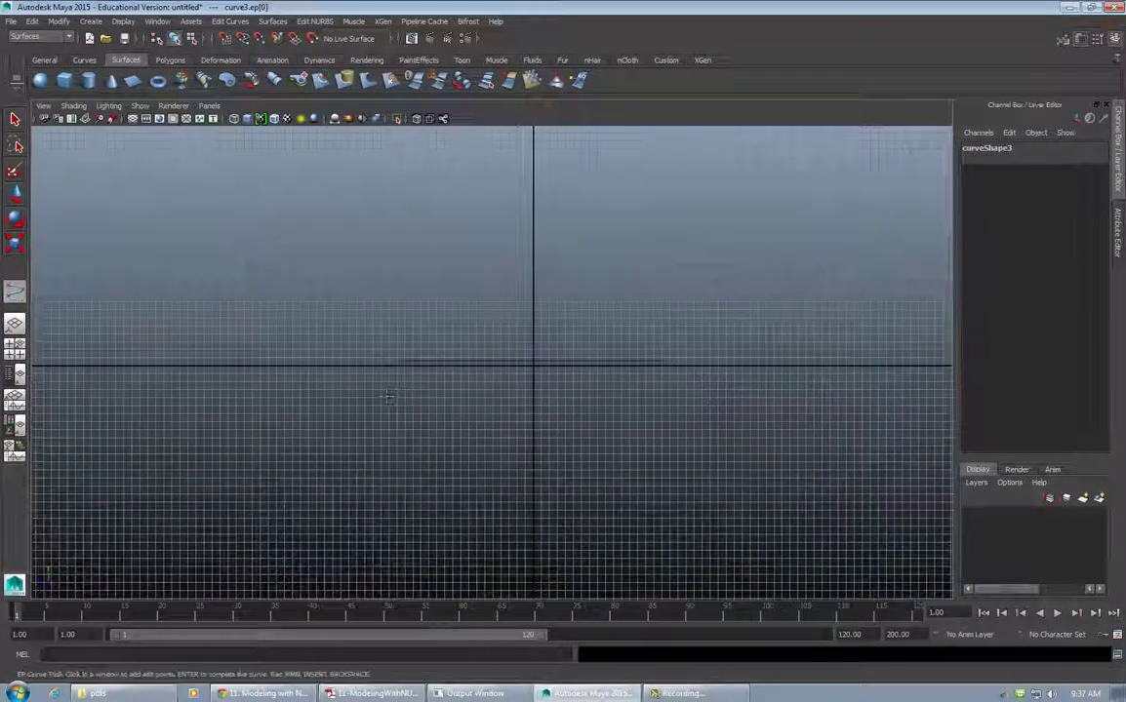
alt+right_drag(707, 404, 1004, 368)
alt+right_drag(417, 404, 615, 402)
alt+middle_drag(286, 363, 601, 336)
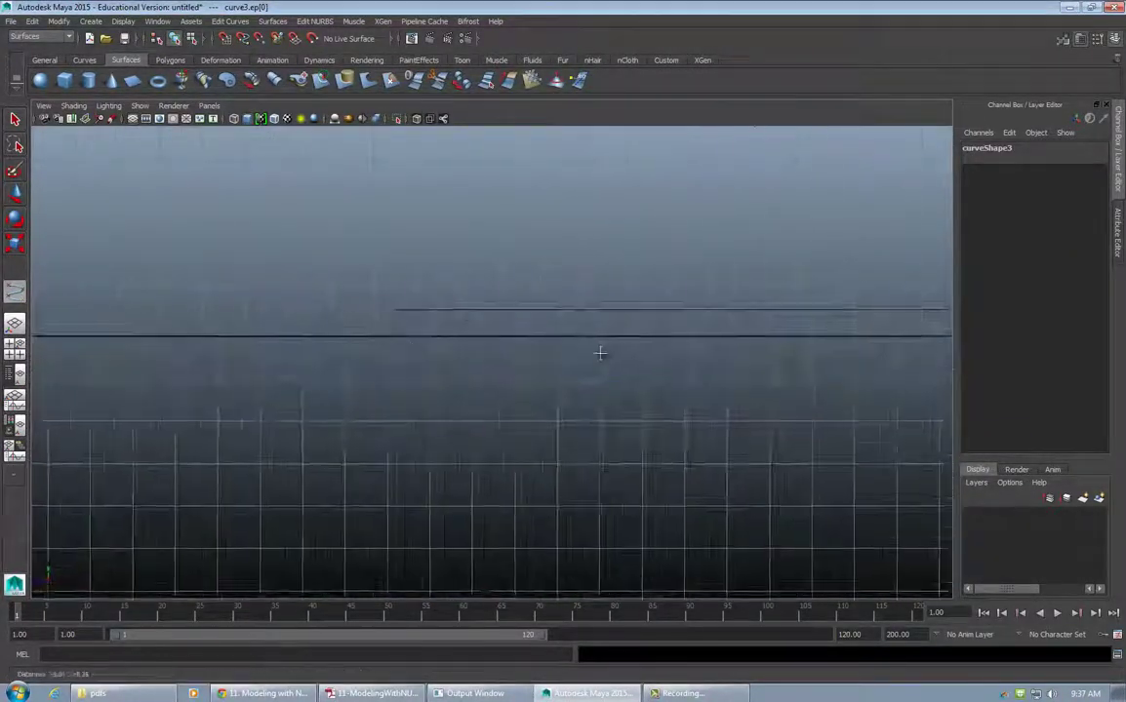
alt+right_drag(538, 330, 694, 319)
alt+middle_drag(655, 314, 561, 373)
alt+right_drag(671, 343, 695, 339)
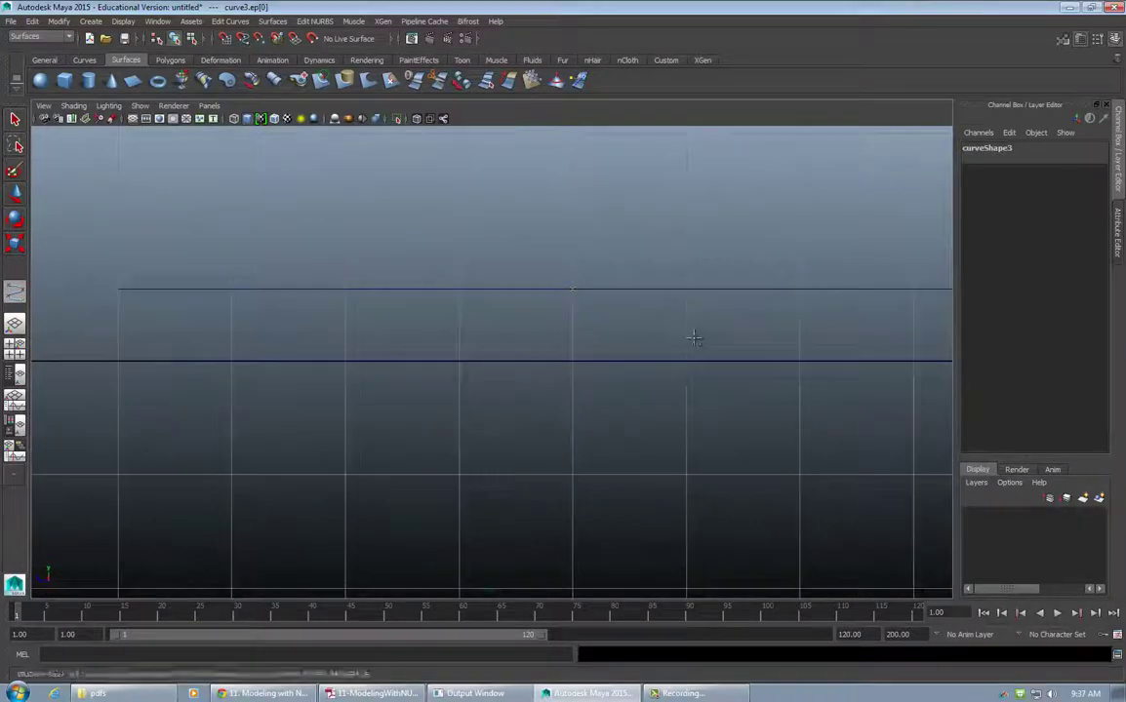
alt+middle_drag(627, 330, 603, 359)
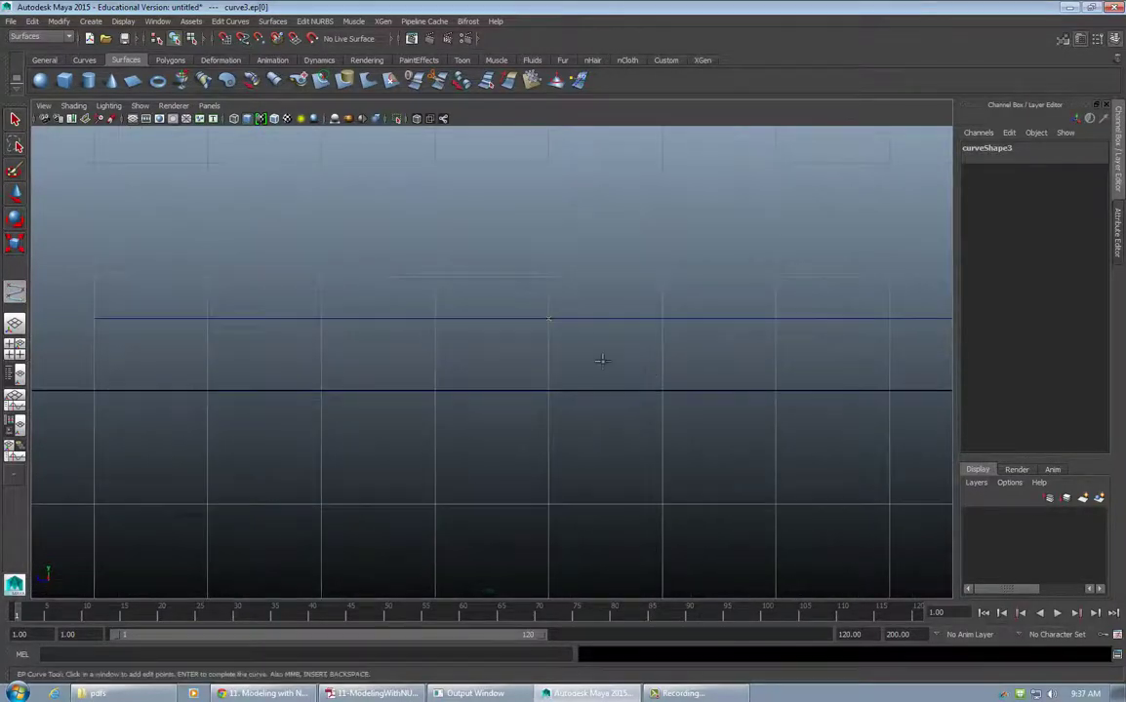
click(548, 332)
click(548, 369)
click(547, 383)
key(space)
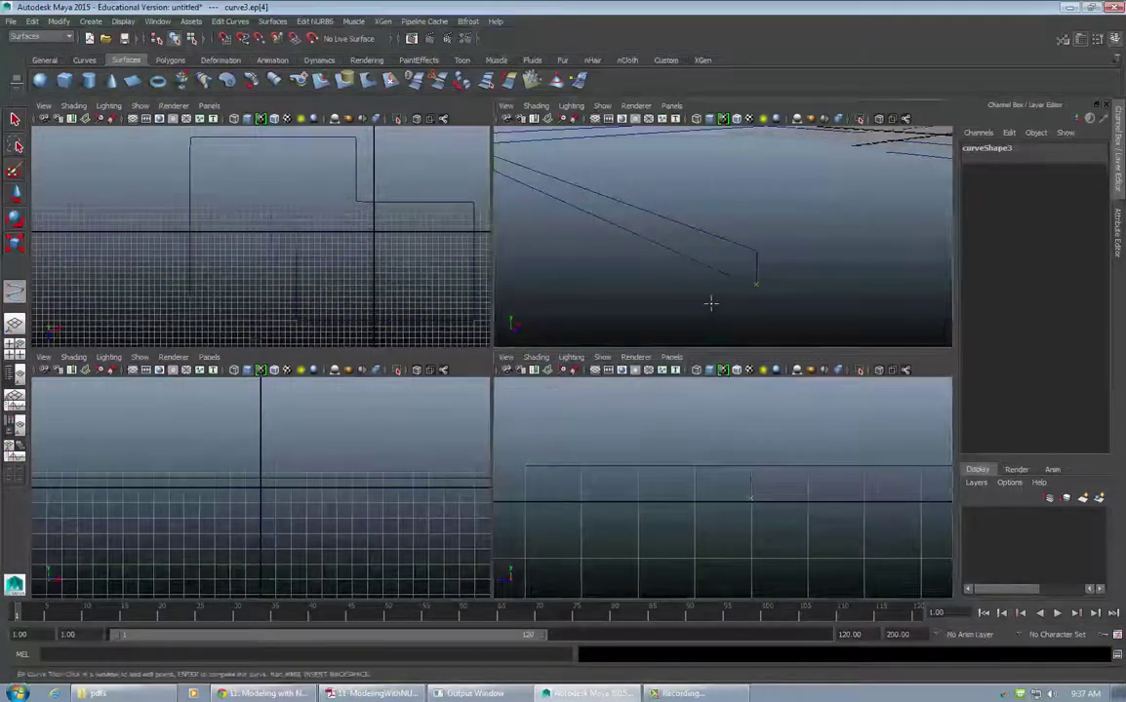
In the perspective view, show the lower curve's edit points and snap the EP curve's last point to its open end
key(space)
alt+middle_drag(682, 332, 676, 334)
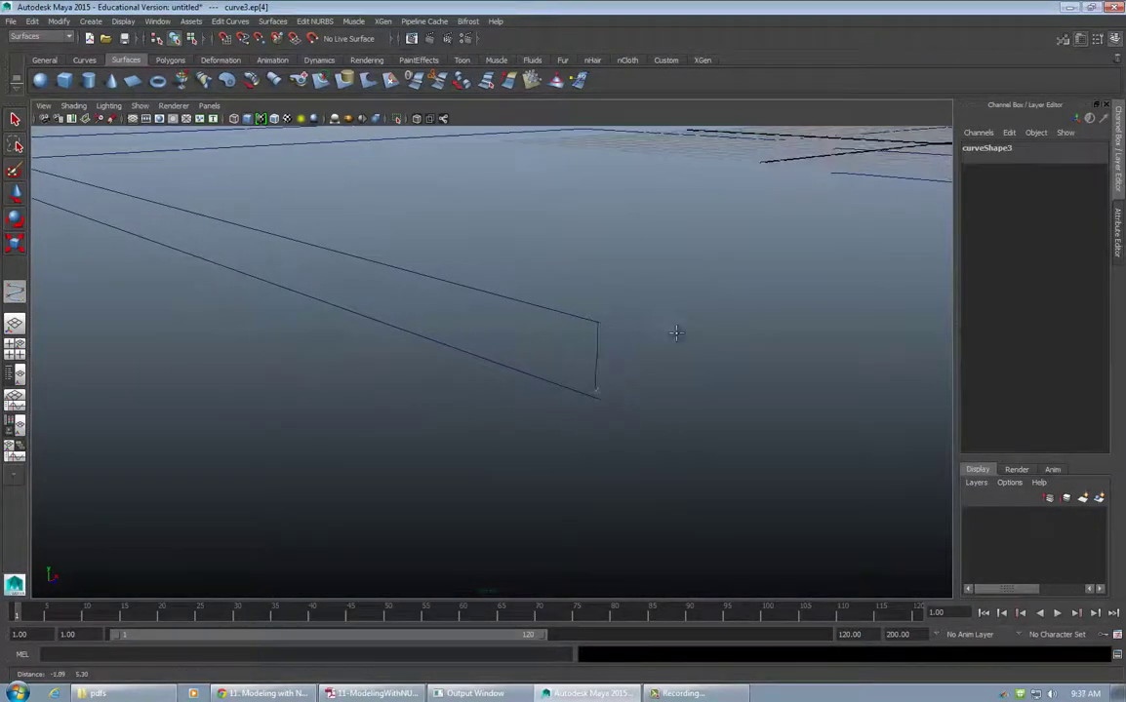
key(f)
alt+middle_drag(572, 335, 607, 530)
alt+right_drag(692, 432, 508, 471)
alt+drag(508, 471, 485, 451)
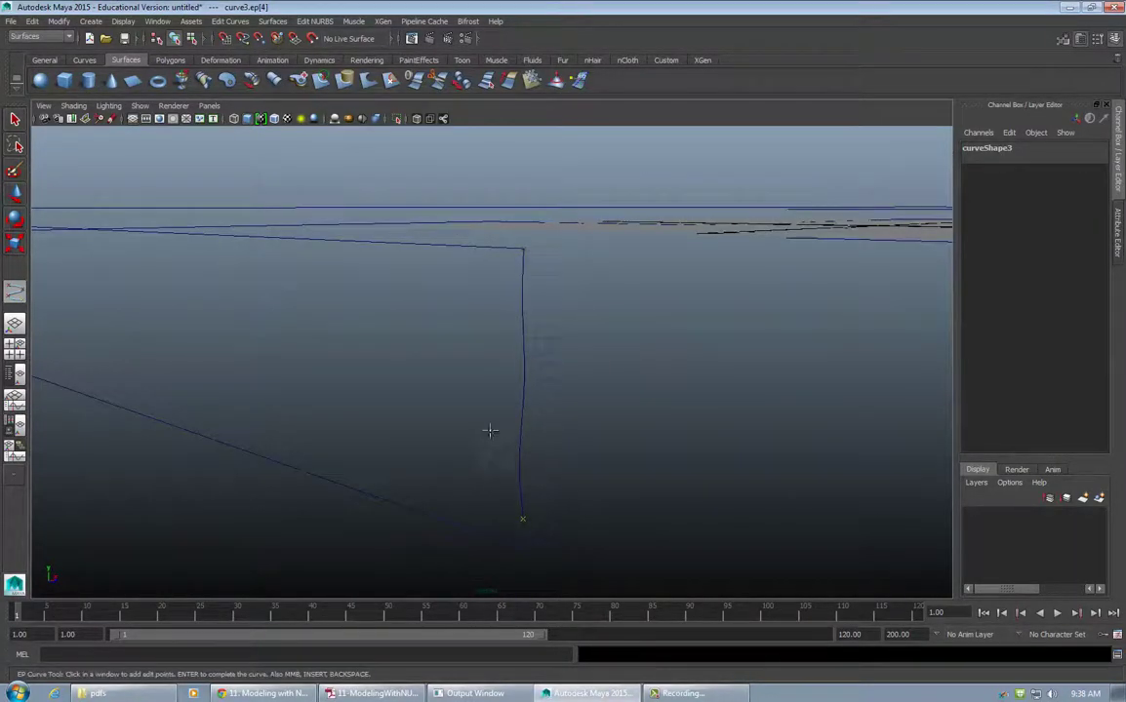
alt+middle_drag(580, 449, 573, 382)
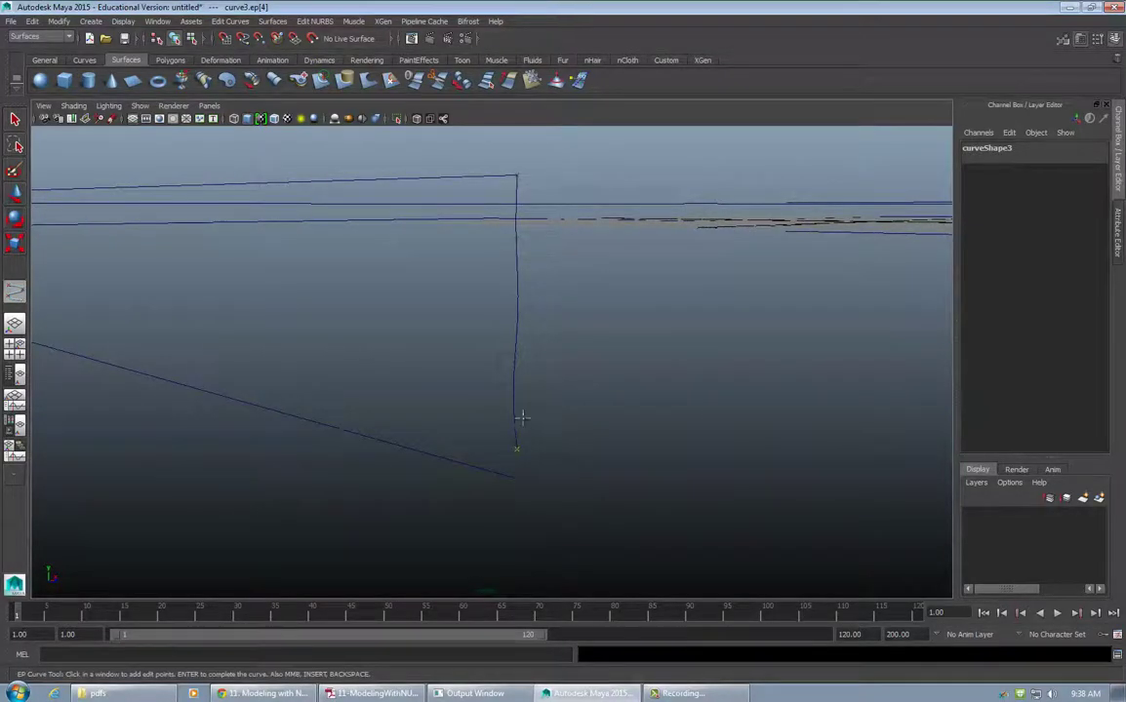
alt+drag(519, 417, 604, 381)
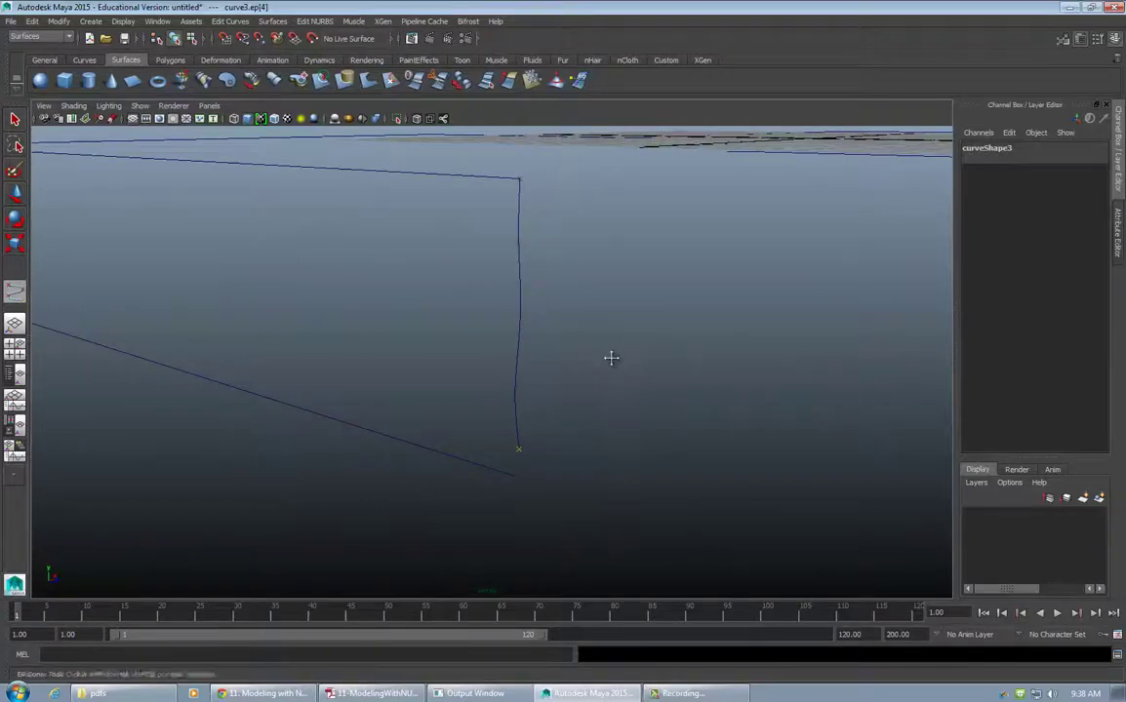
mouse_move(608, 382)
alt+middle_down()
mouse_move(601, 353)
mouse_move(641, 374)
mouse_move(610, 361)
alt+middle_up()
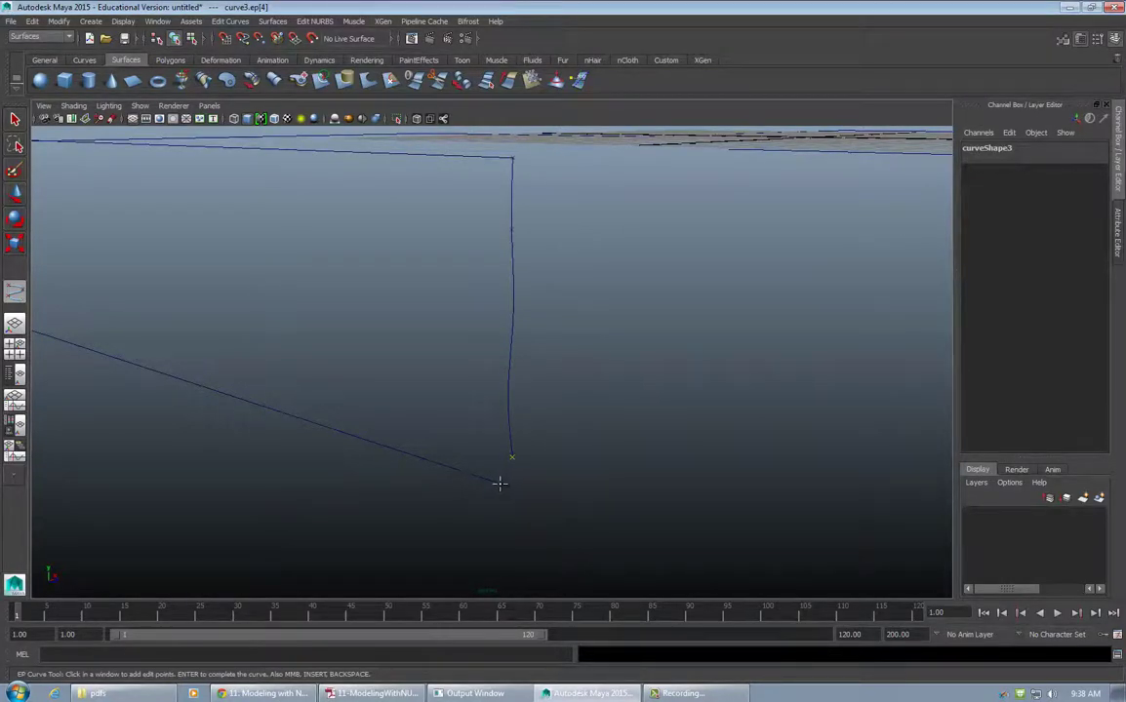
right_drag(500, 420, 497, 454)
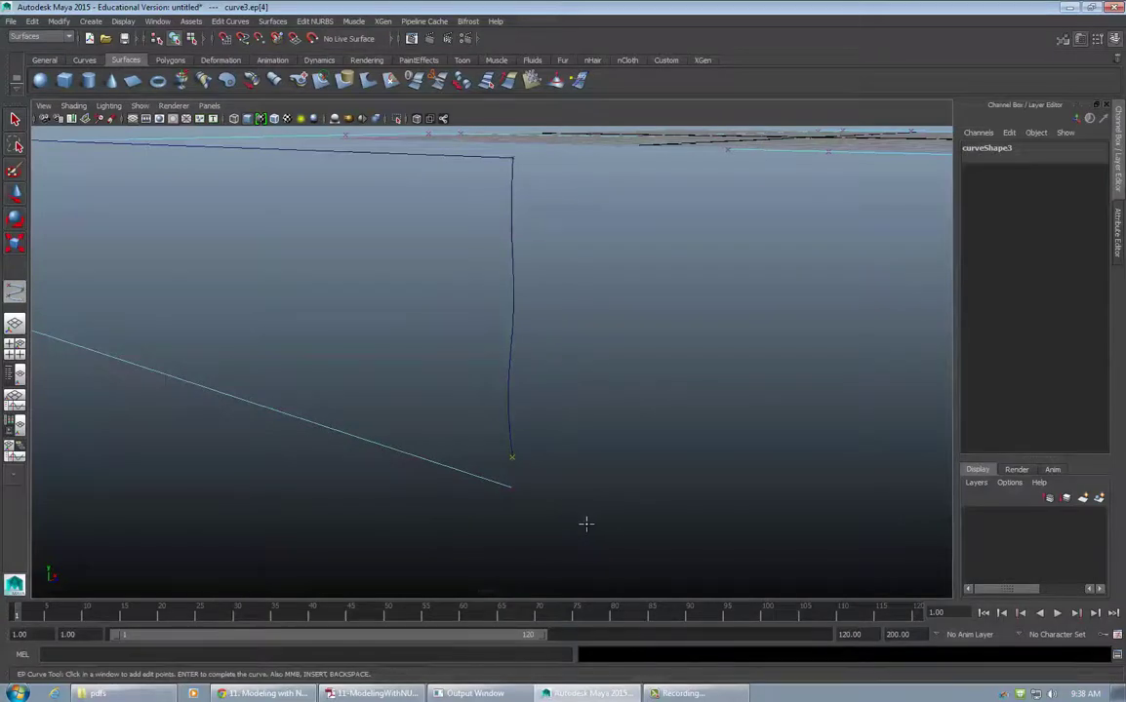
click(509, 485)
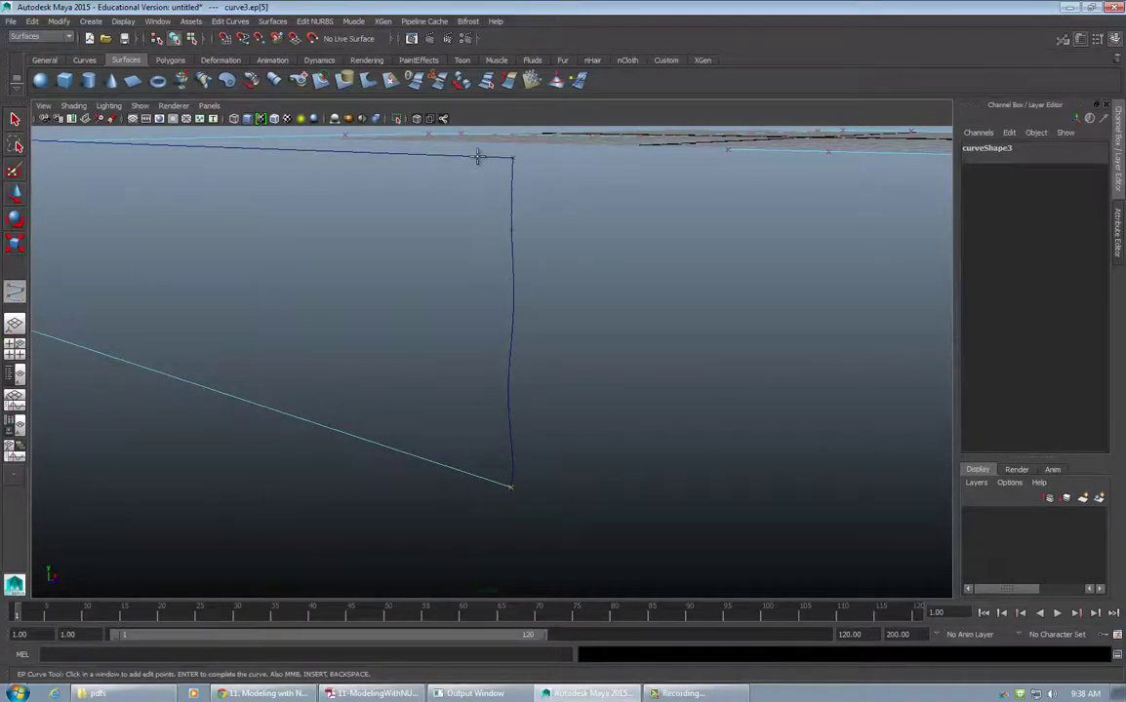
Complete the EP profile curve joining the two open ends and delete it
right_drag(477, 156, 496, 198)
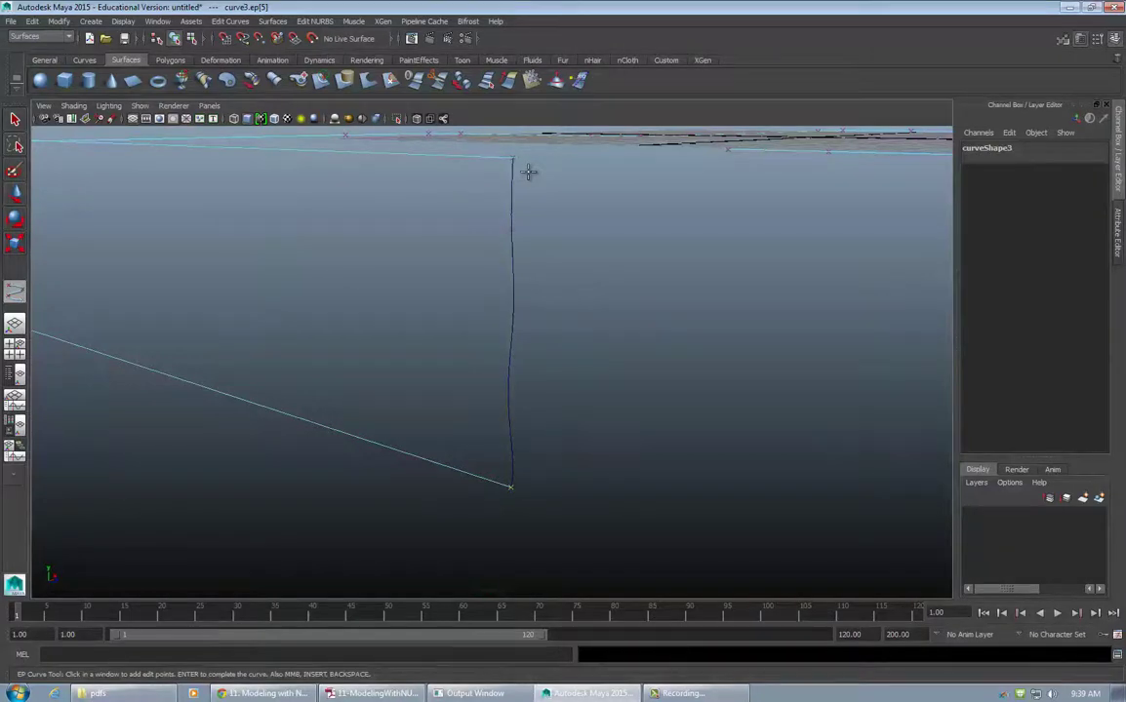
key(Return)
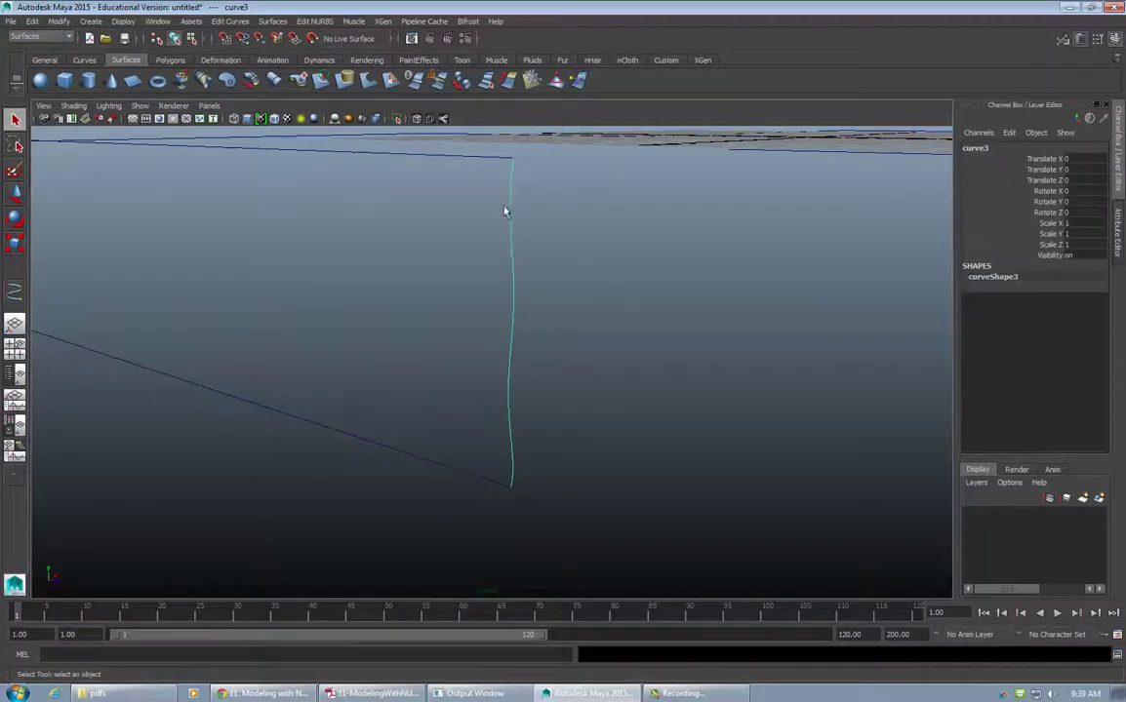
key(Delete)
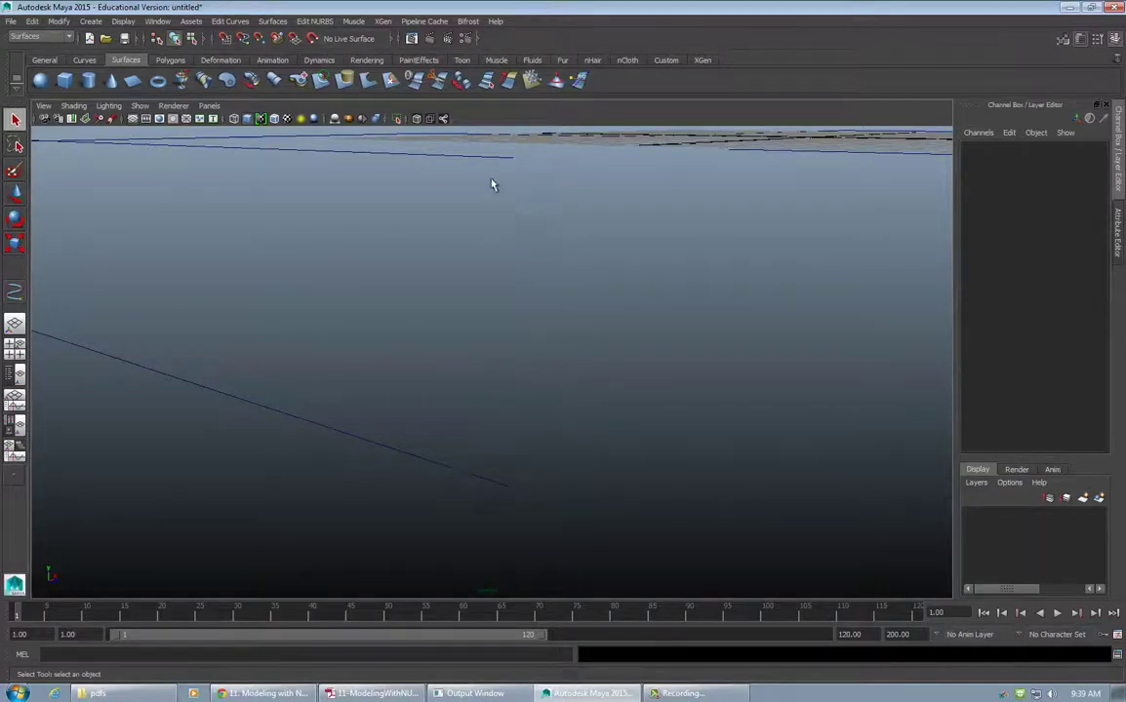
Start a new EP curve with its first point snapped to the raised curve's open end, using that curve's edit points
click(90, 20)
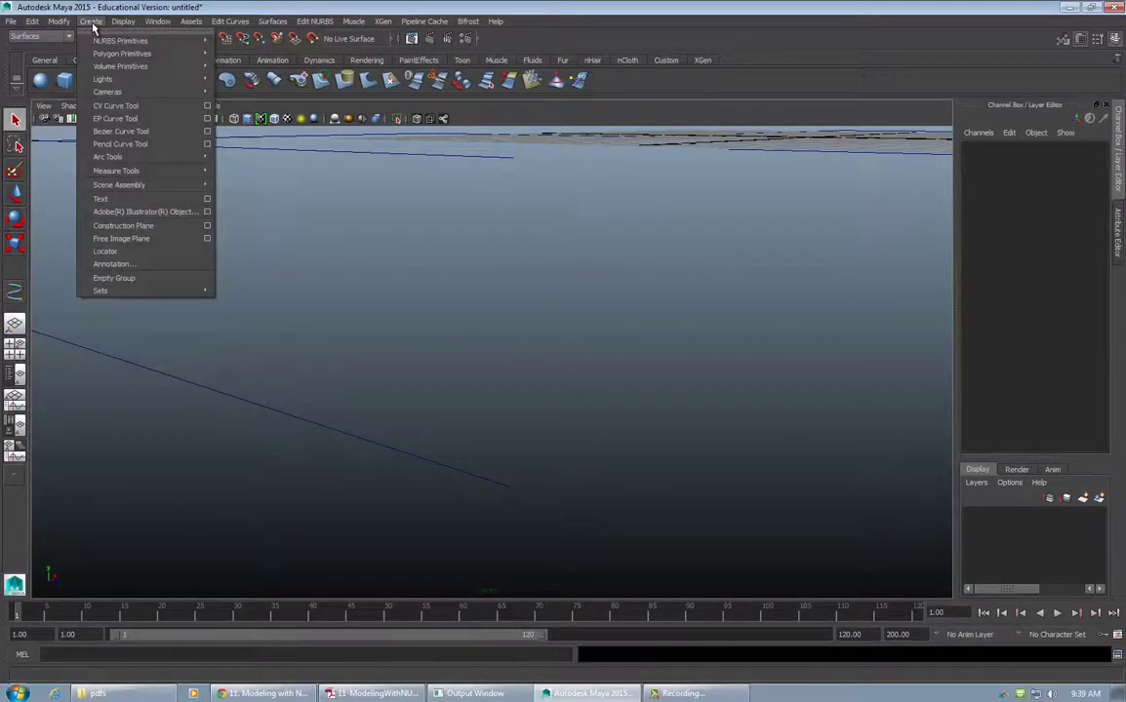
click(107, 118)
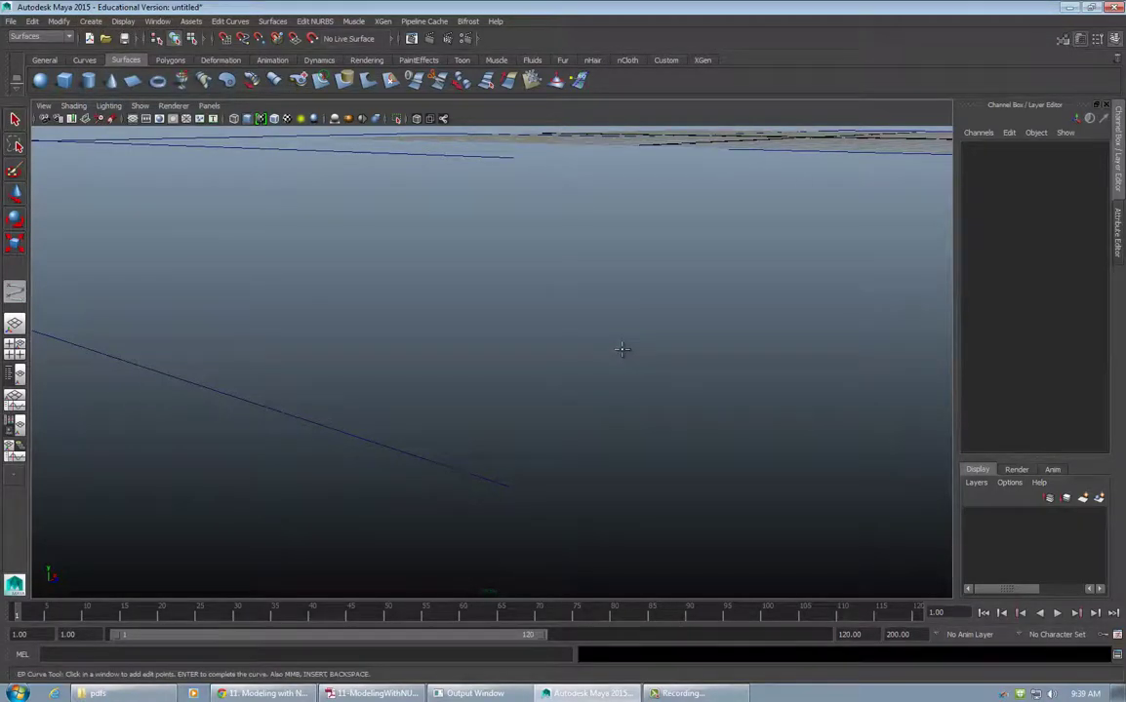
right_click(476, 158)
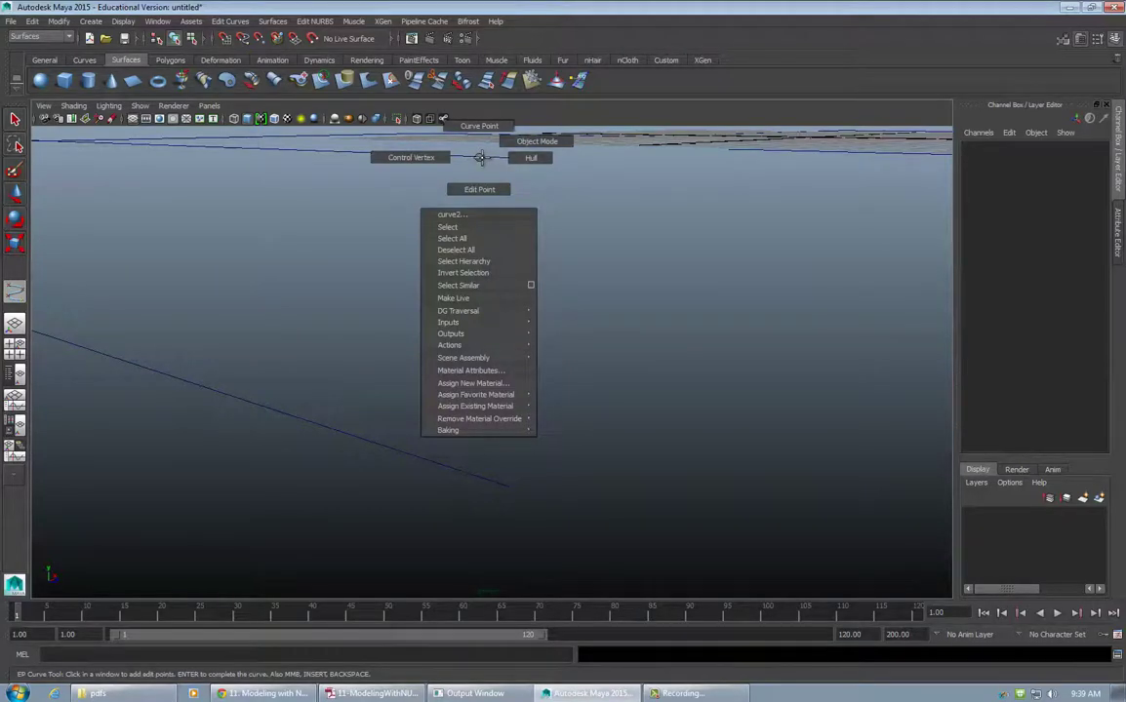
right_drag(480, 158, 479, 190)
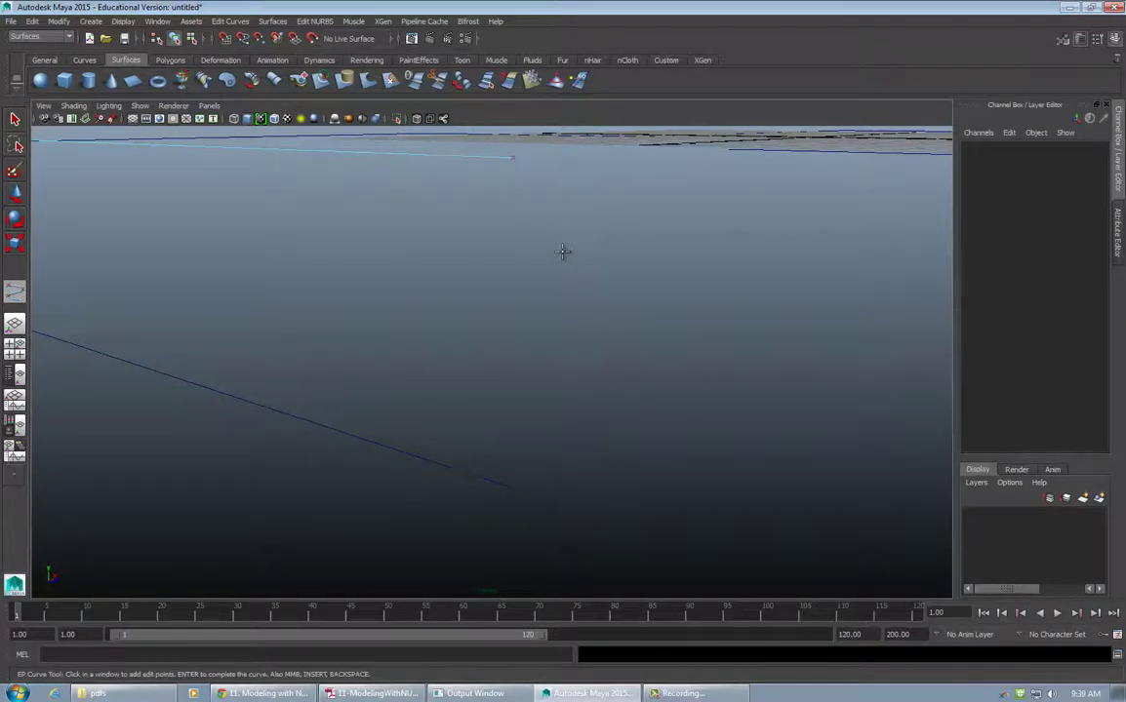
click(512, 157)
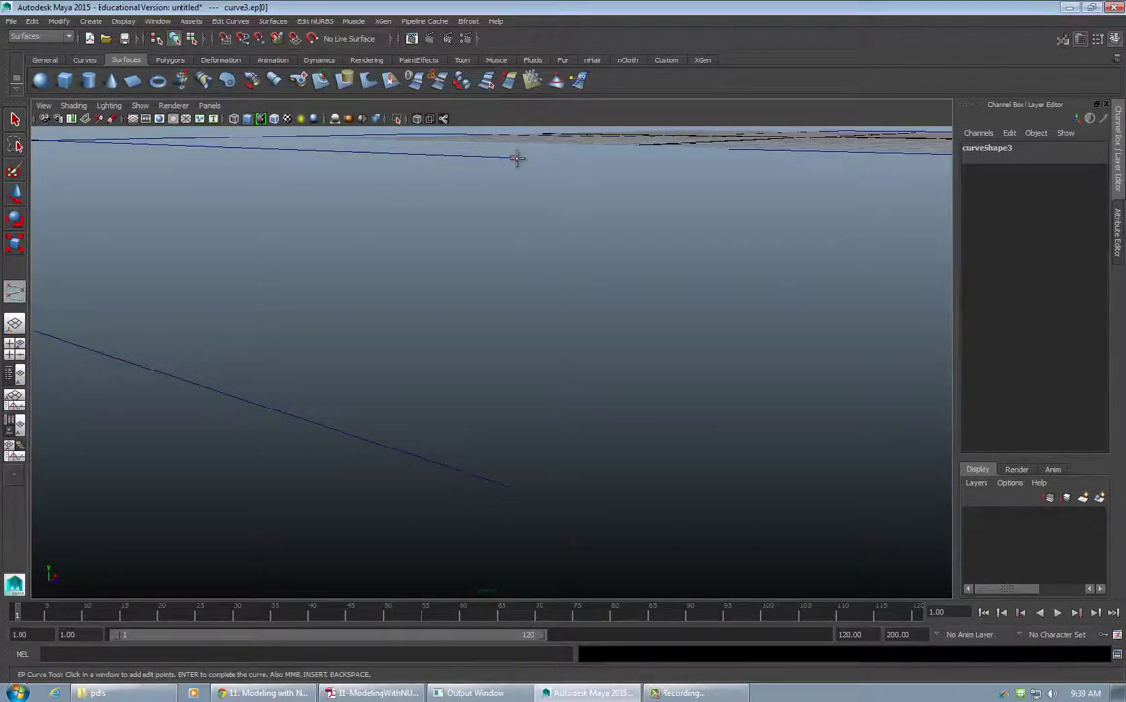
click(511, 158)
In the side view, add a wavier run of EP curve points down towards the lower curve's open end
key(space)
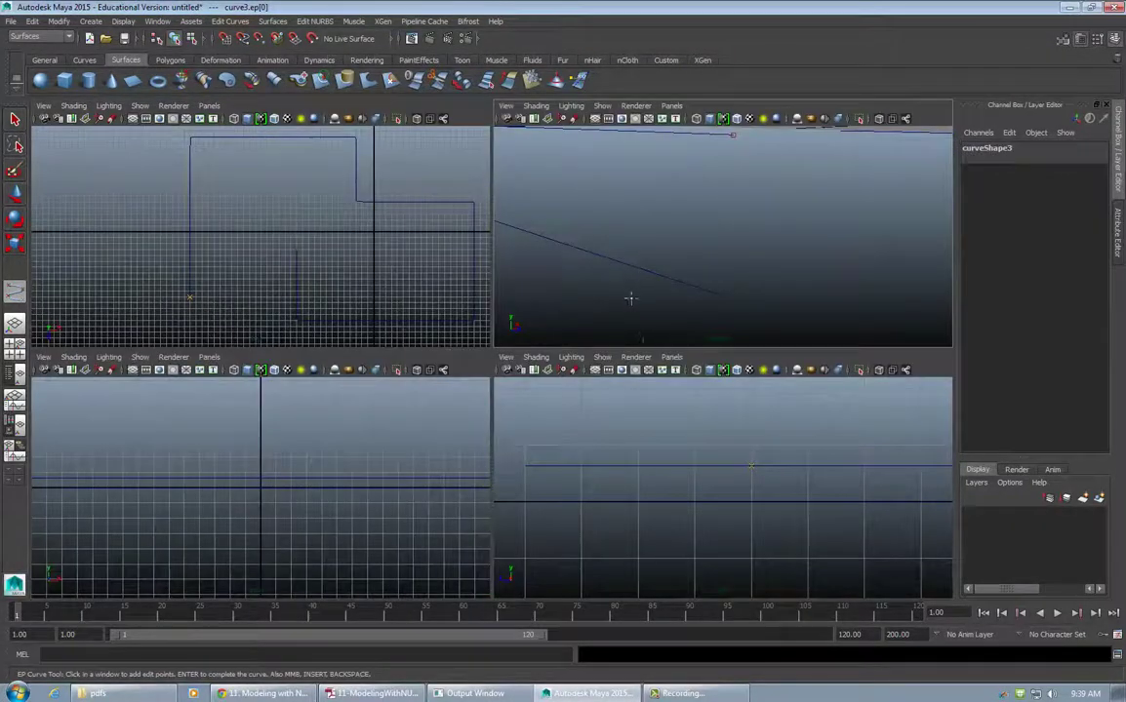
click(558, 321)
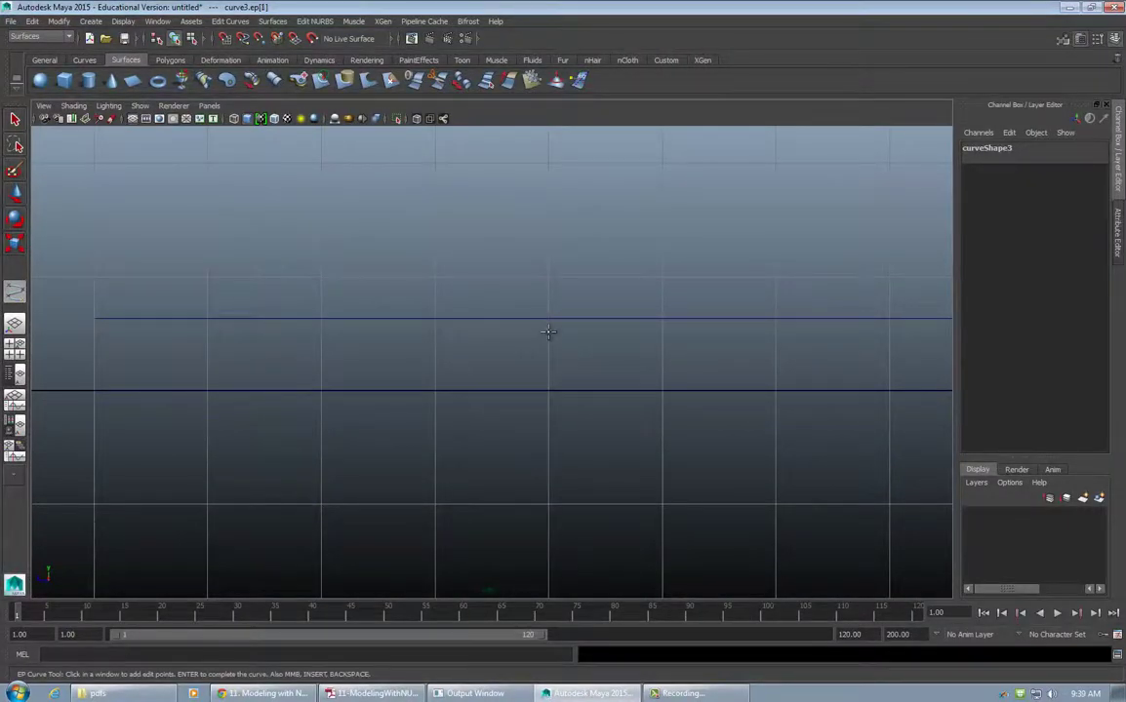
click(548, 330)
click(547, 340)
click(550, 366)
key(space)
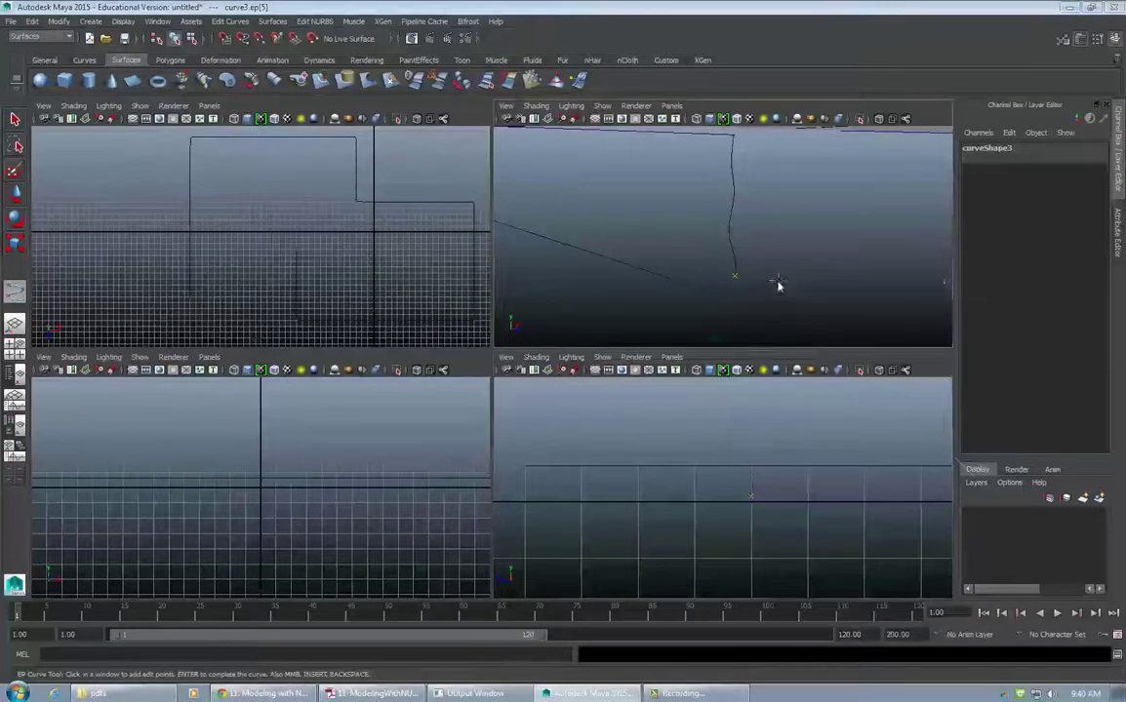
key(space)
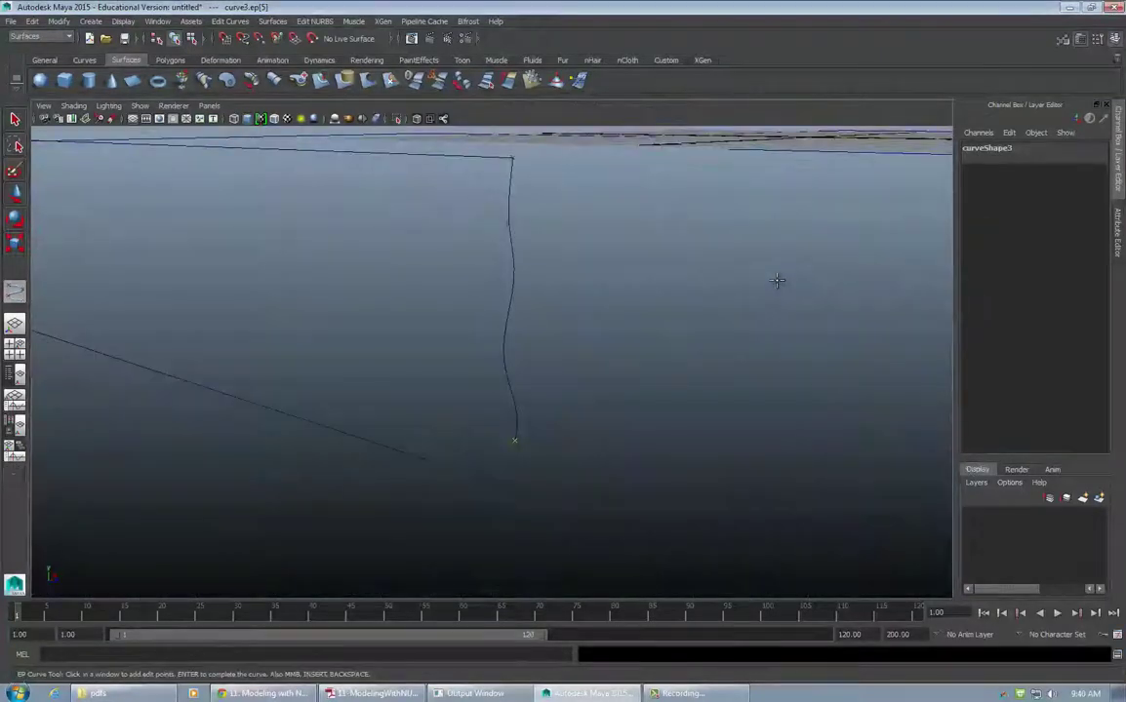
Show the lower curve's edit points and snap the new profile curve's last point to its open end
right_click(481, 476)
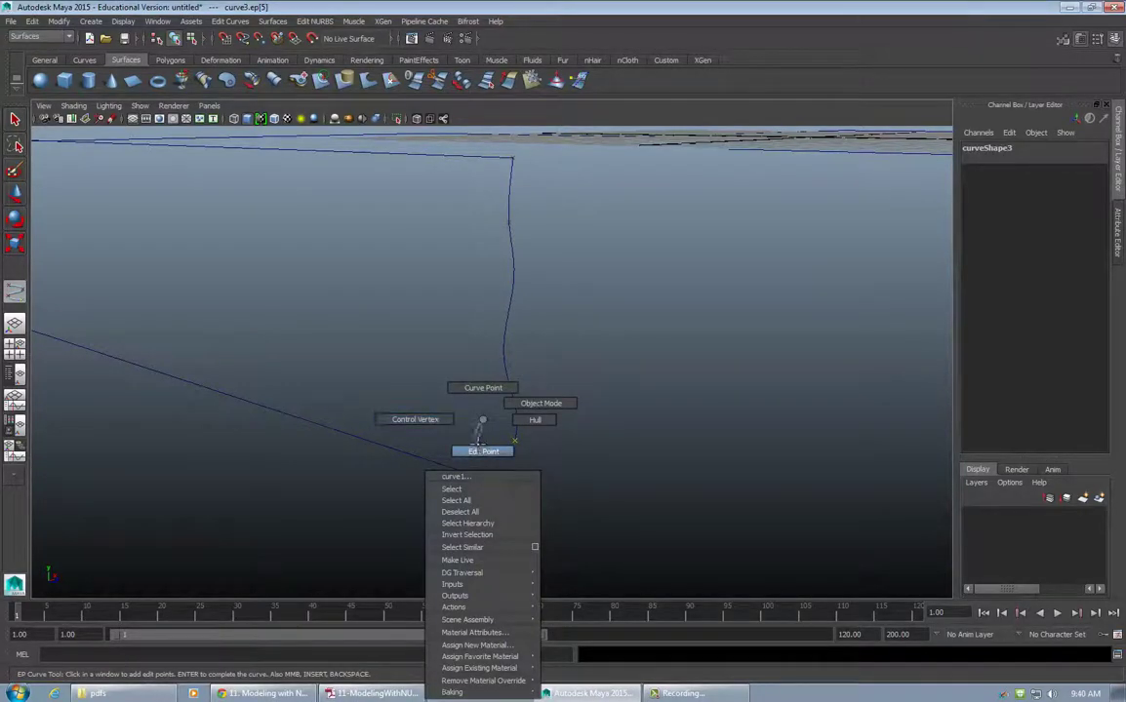
click(480, 449)
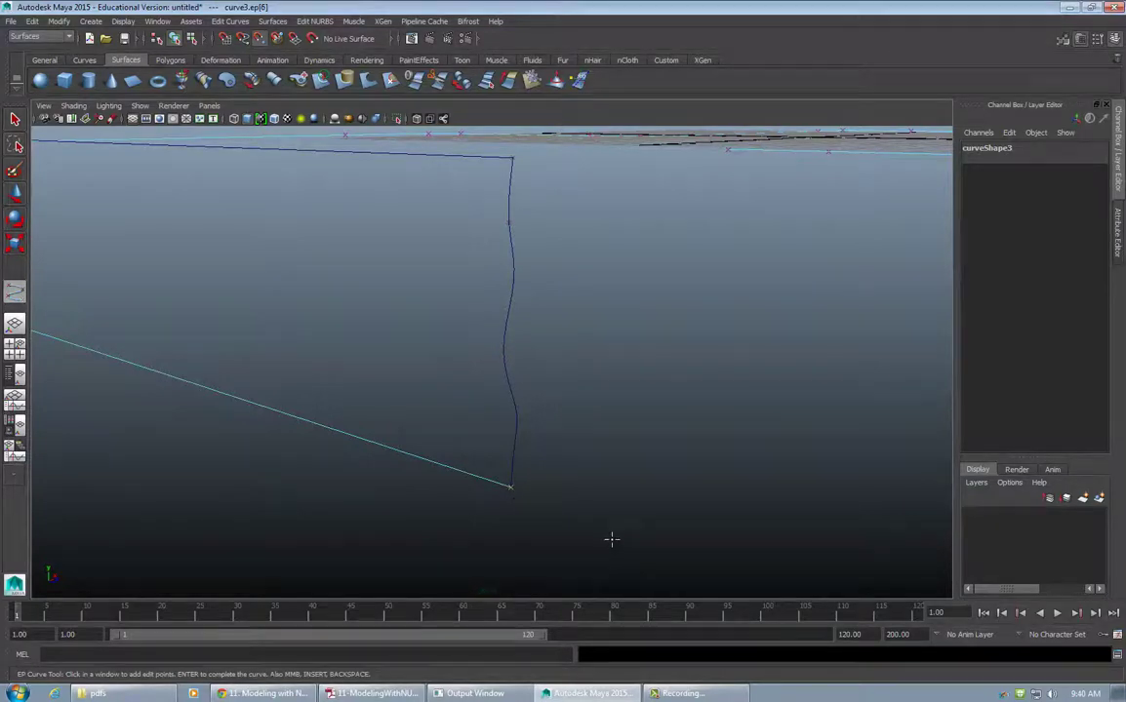
click(507, 221)
click(501, 330)
click(509, 170)
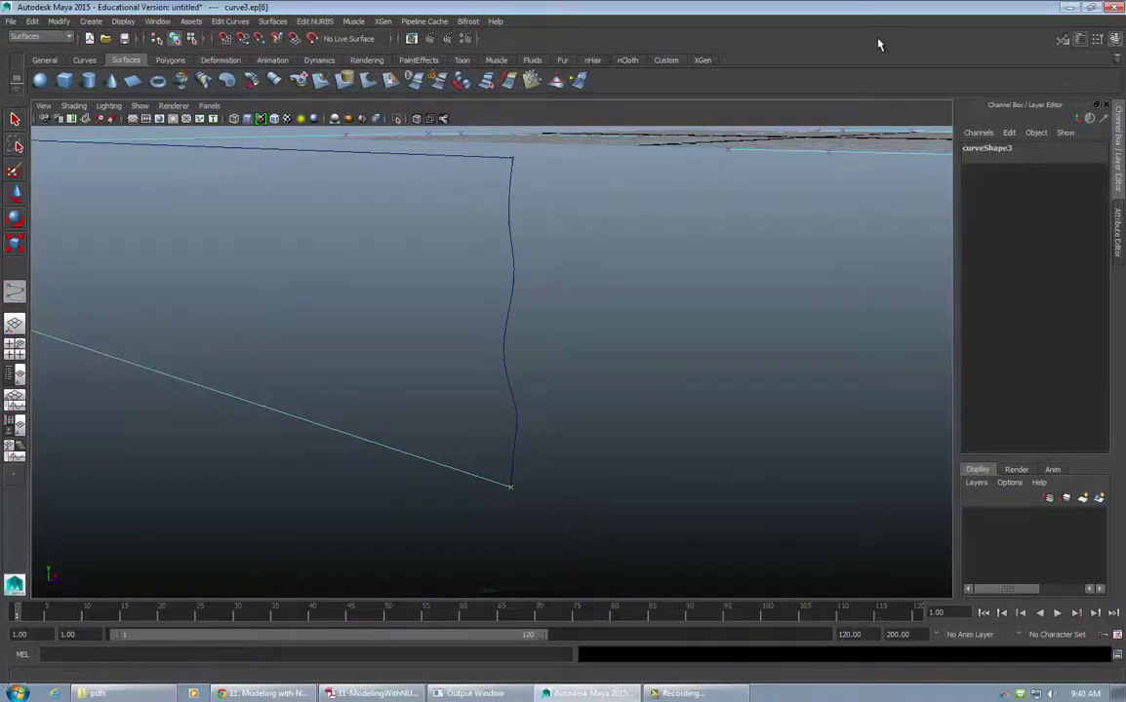
Switch to Chrome and search the web for "moulding cross section" in a new tab
click(264, 693)
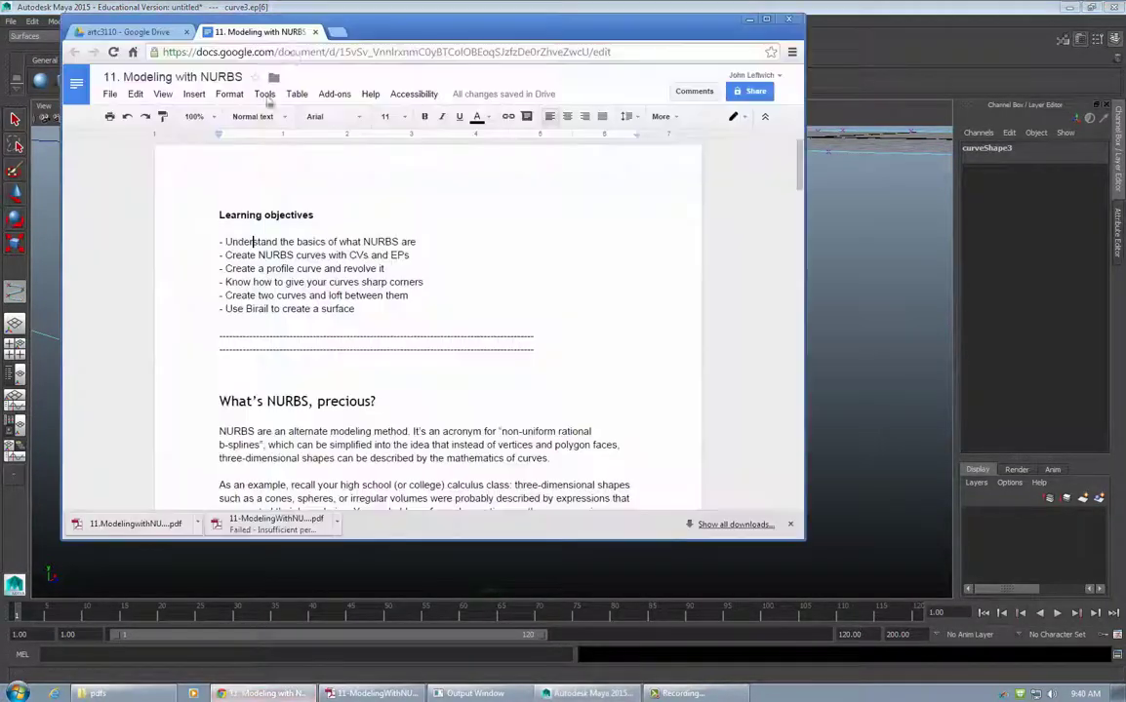
click(334, 33)
text(modling)
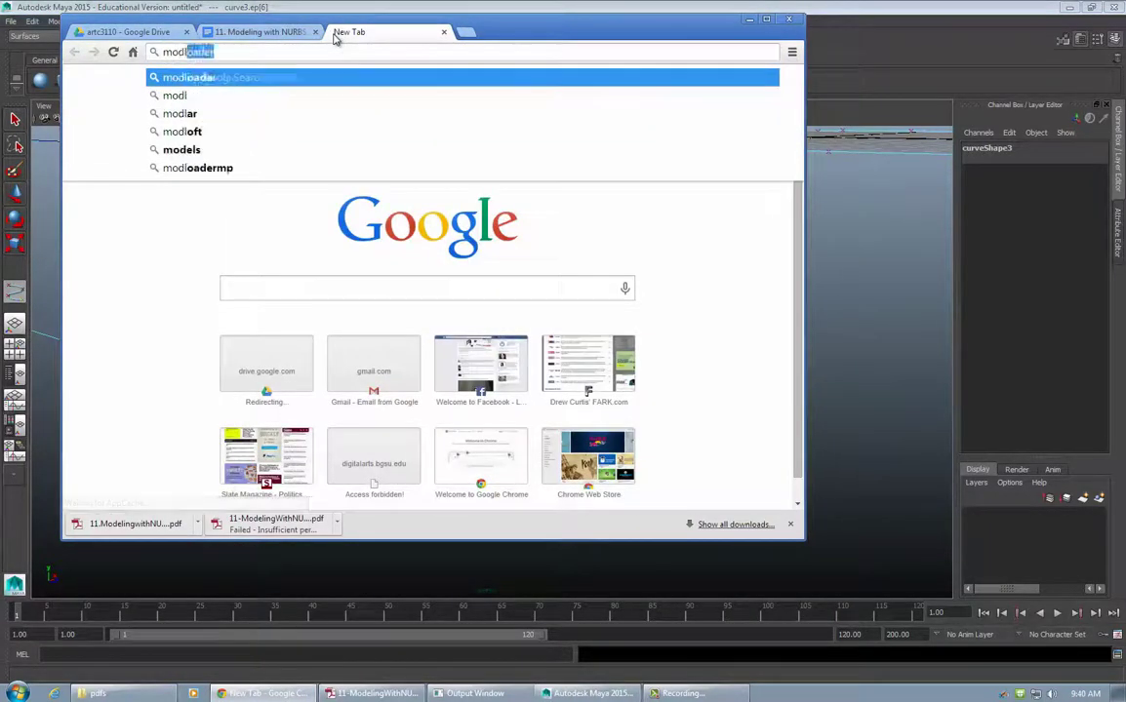
key(BackSpace)
key(BackSpace)
key(BackSpace)
key(BackSpace)
key(BackSpace)
text(uldi)
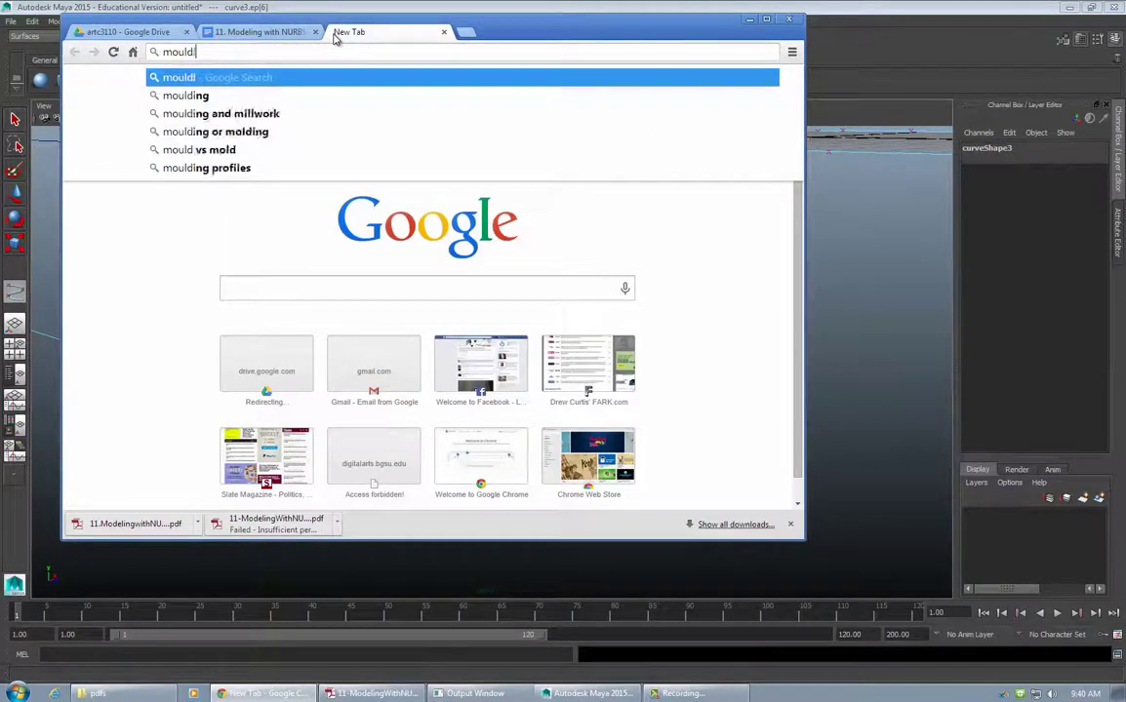
text(ng cross section)
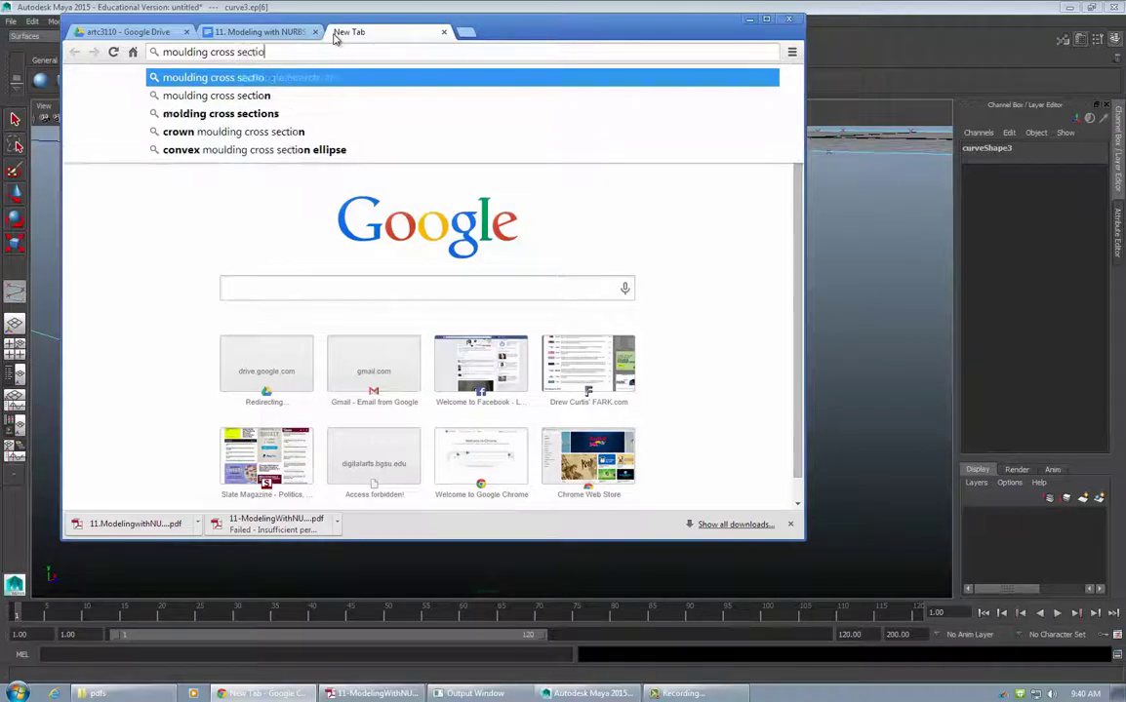
key(Return)
Browse the image results for moulding cross sections to examine typical trim profile shapes
click(199, 121)
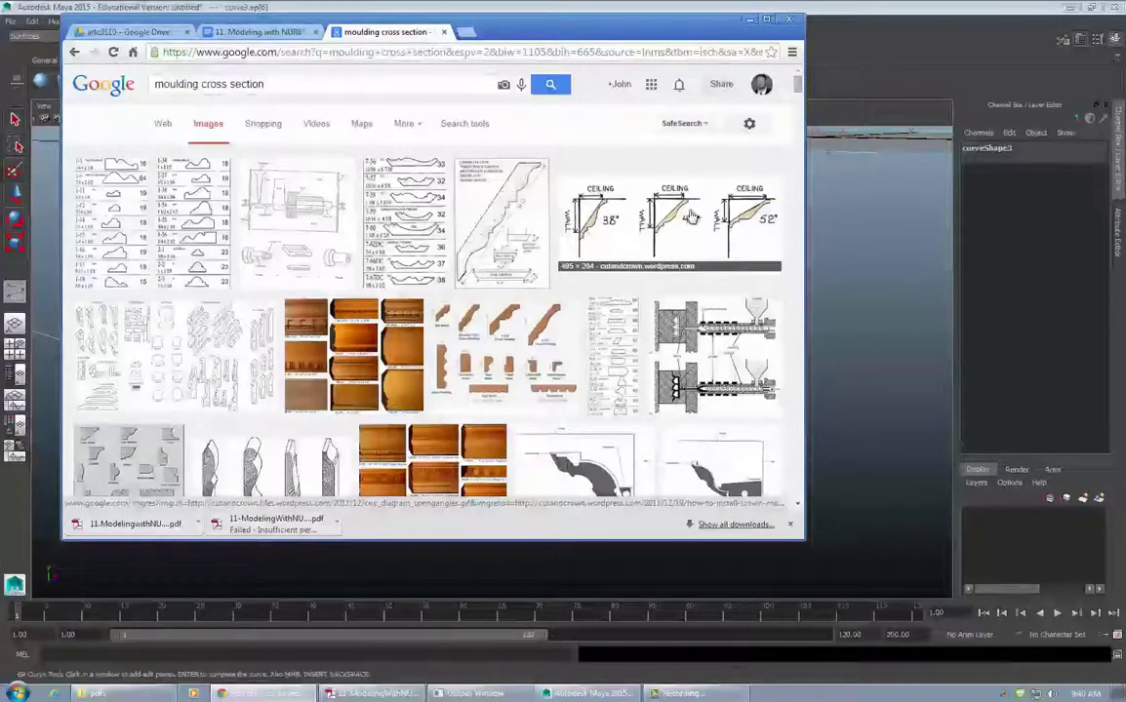
scroll(391, 294, down, 7)
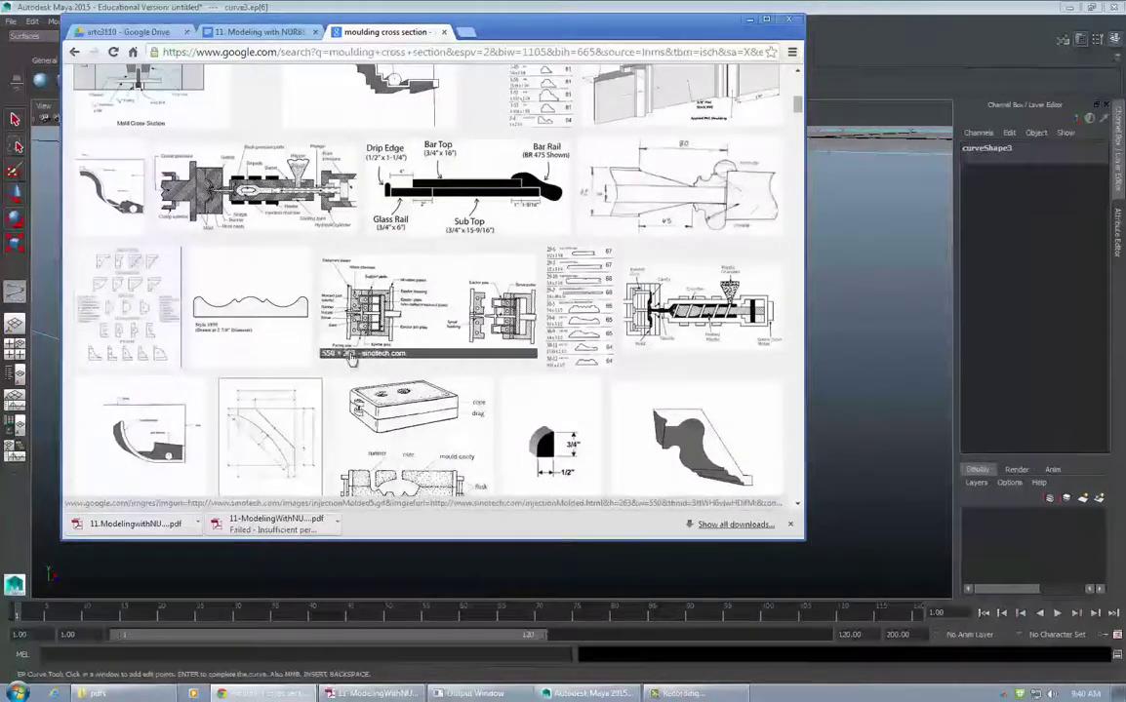
scroll(332, 336, up, 3)
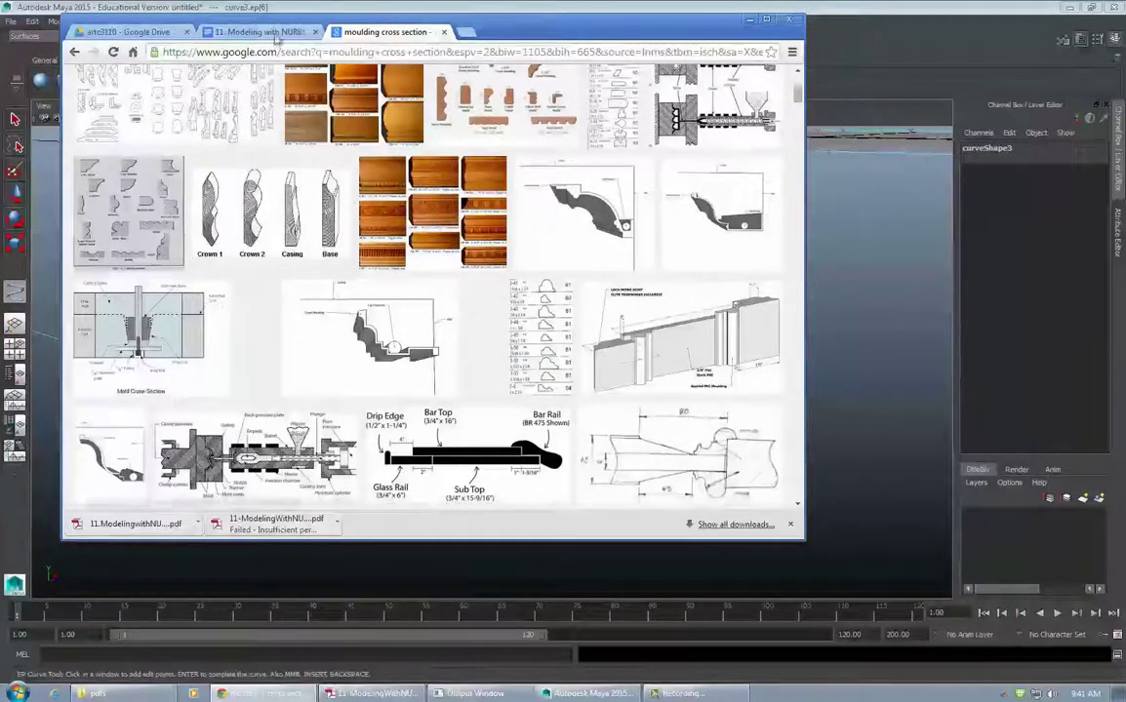
Switch back to Maya, finish the EP profile curve and display its control vertices
click(380, 6)
key(q)
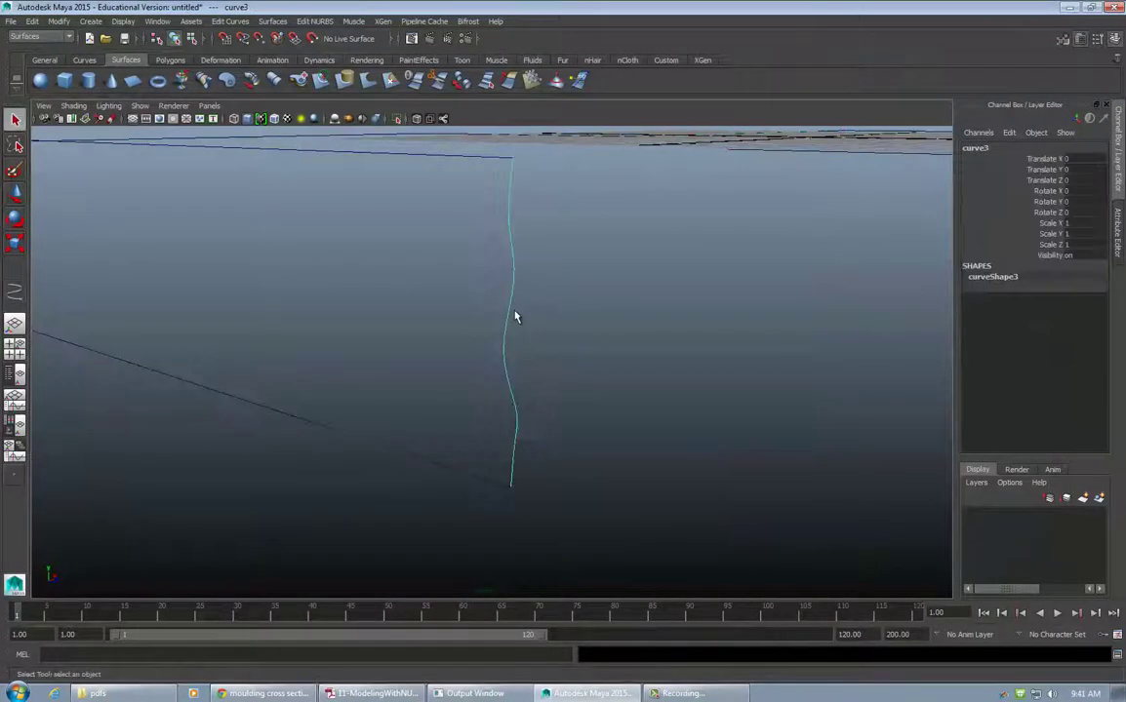
right_drag(517, 276, 447, 269)
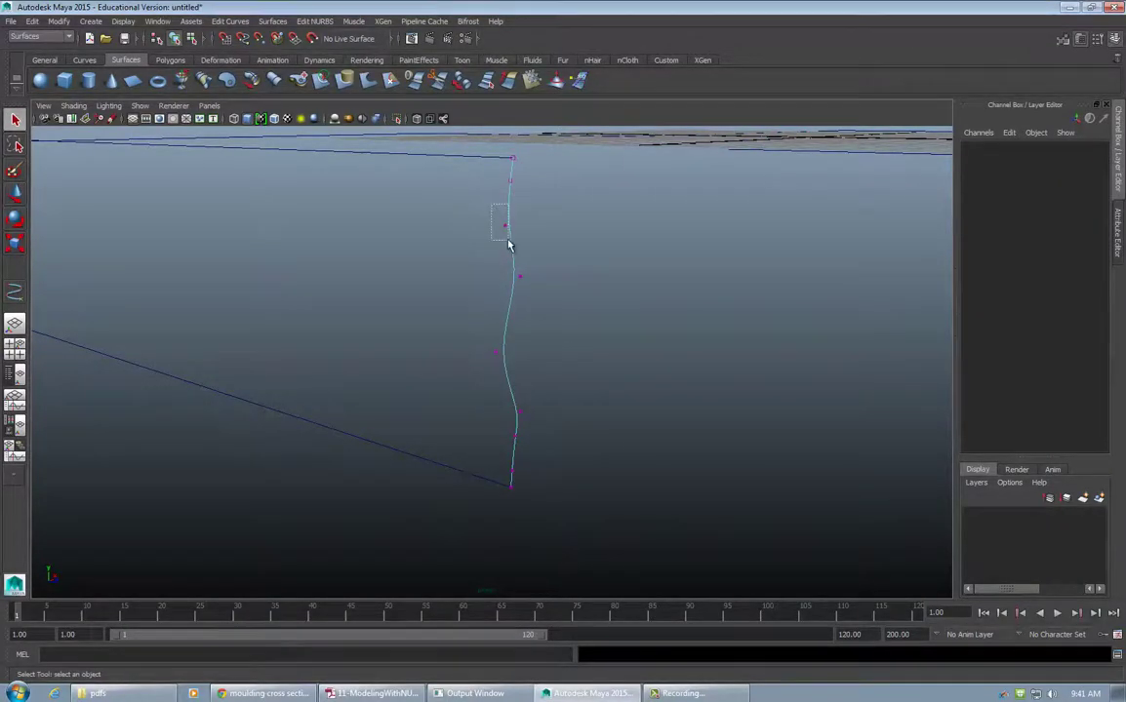
Pull an upper control vertex of the profile curve outward and raise the next one above it to form a lip
drag(508, 244, 456, 282)
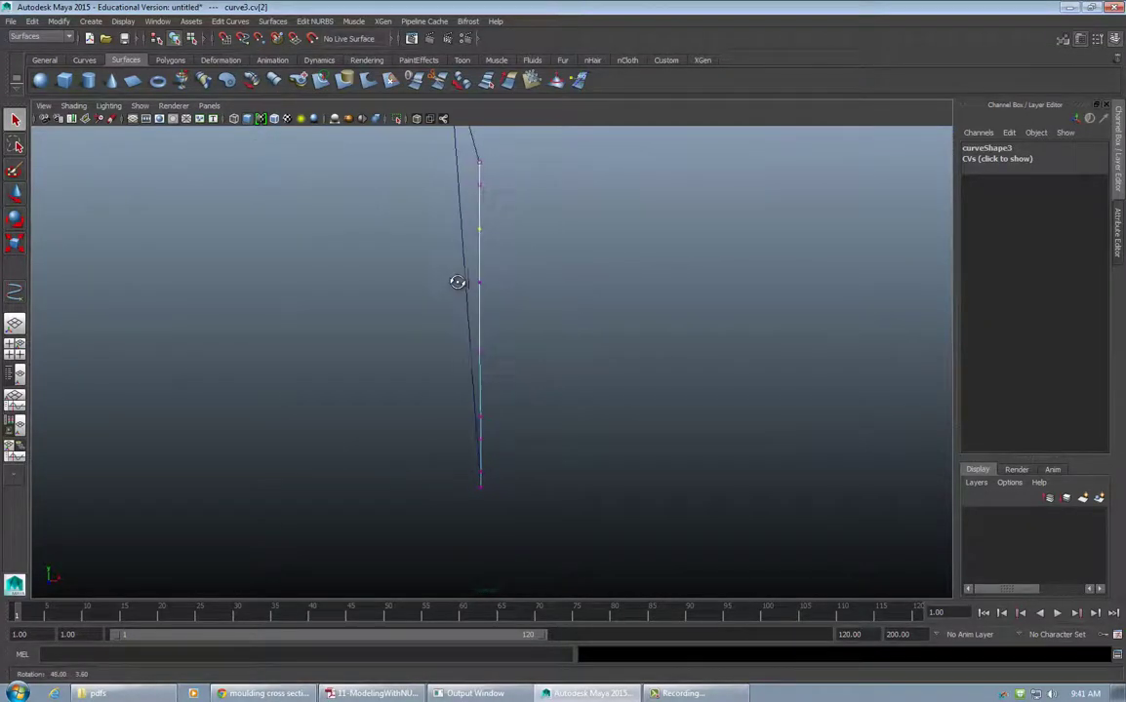
key(w)
drag(545, 229, 585, 226)
click(479, 283)
mouse_move(479, 229)
mouse_down()
mouse_move(480, 146)
mouse_move(479, 207)
mouse_up()
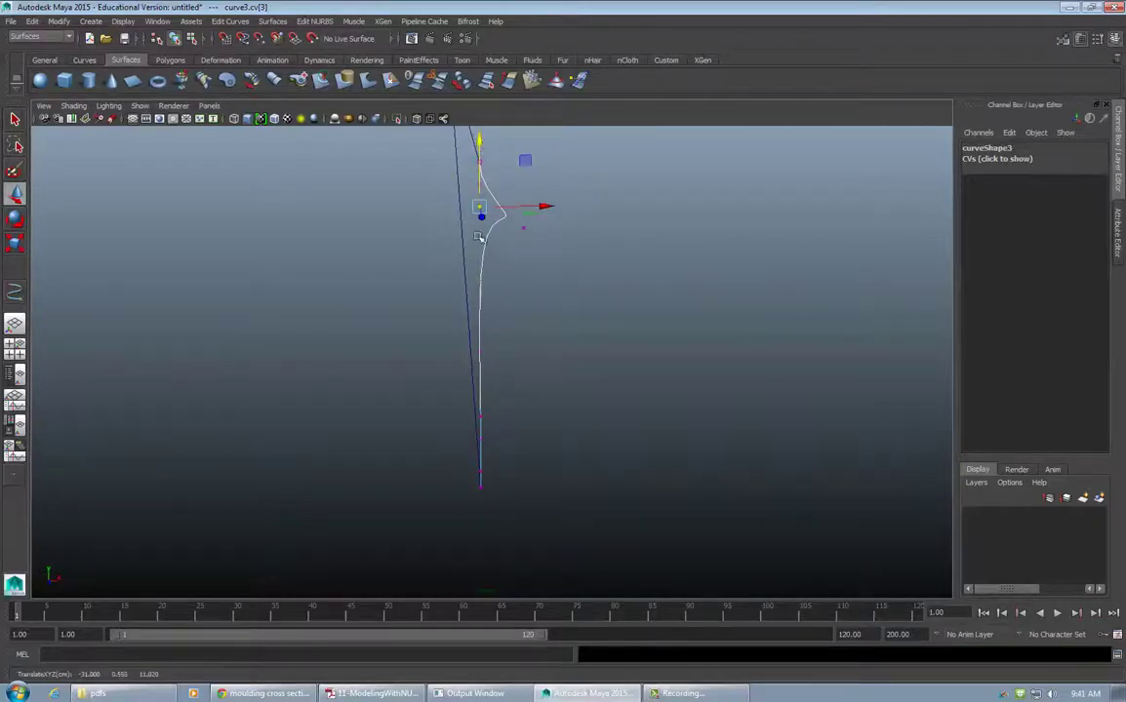
Pull the profile curve's middle control vertex and the one just above its lower end outward to form two bulges
click(479, 352)
drag(542, 352, 591, 342)
click(480, 438)
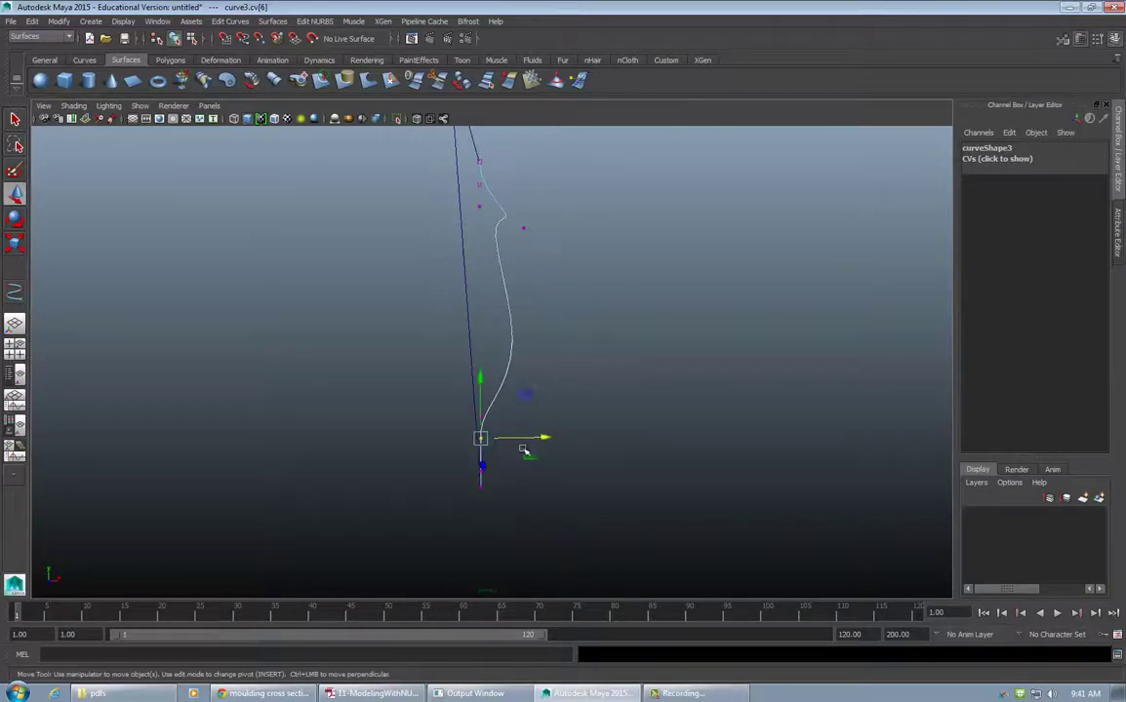
click(480, 472)
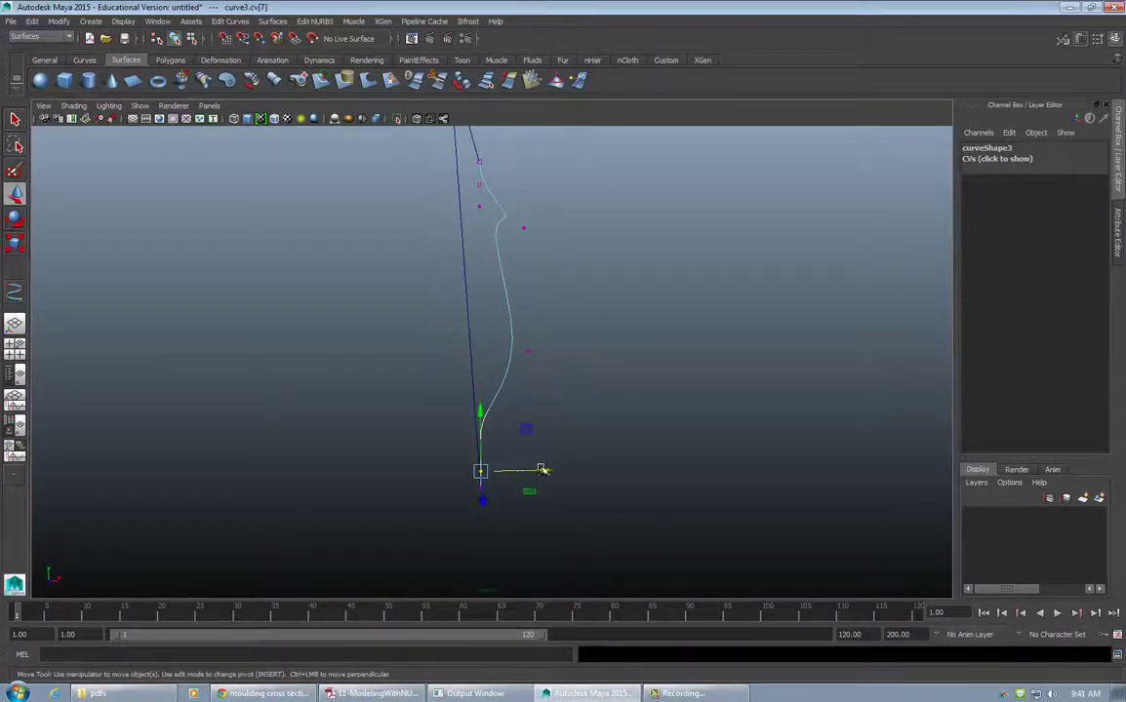
drag(542, 470, 581, 465)
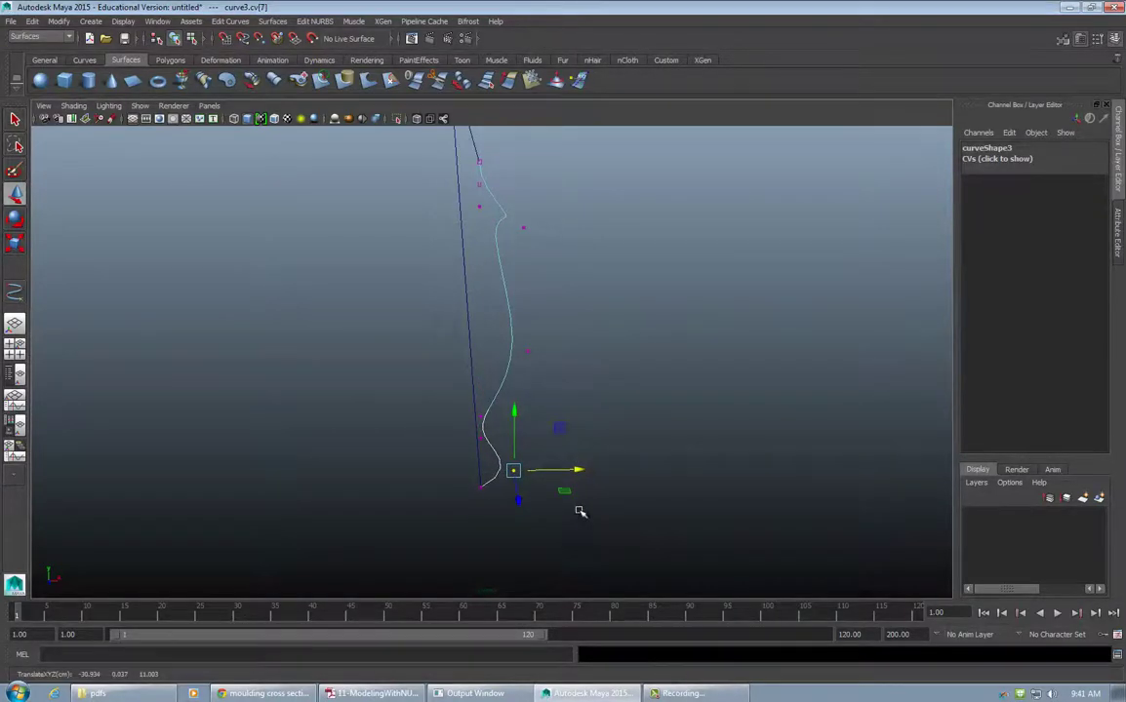
Select the profile curve's control vertices between its two ends and scale them flat along Z
alt+drag(581, 512, 646, 535)
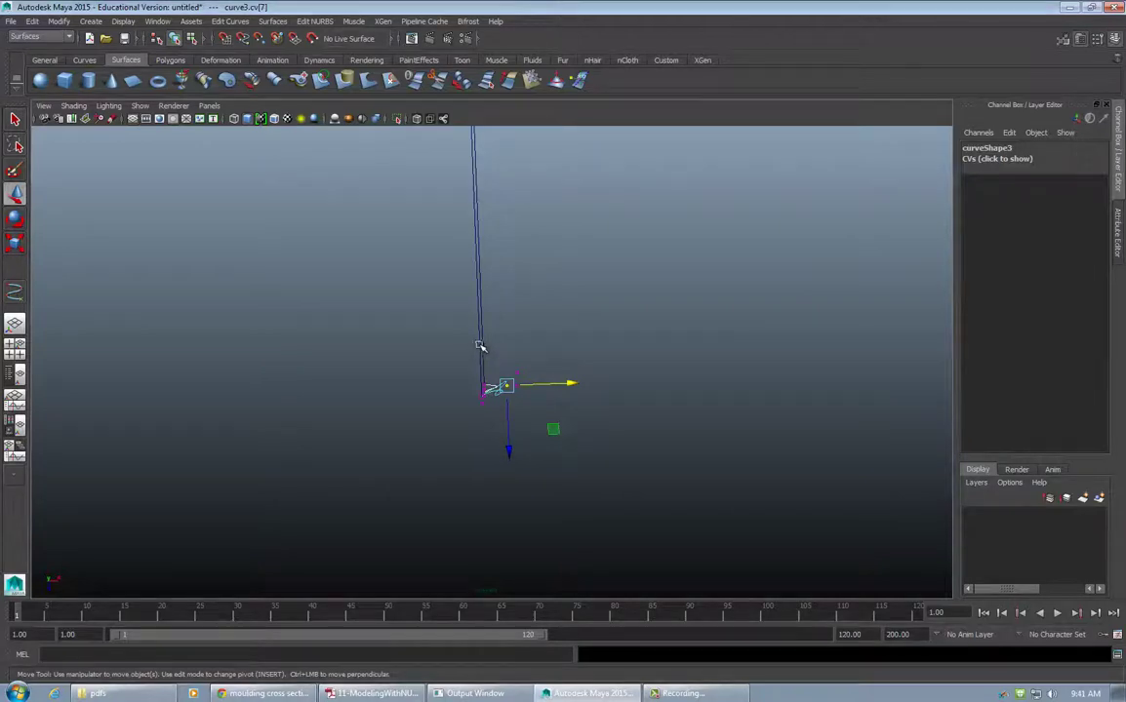
alt+drag(553, 364, 557, 539)
key(e)
key(r)
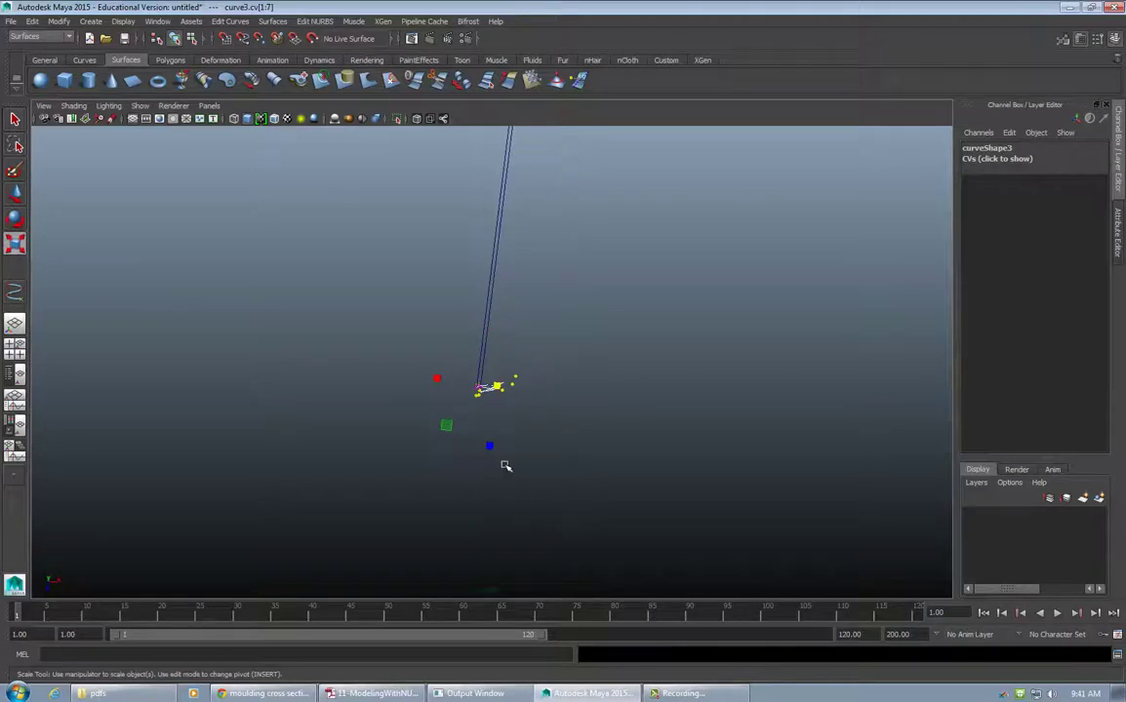
drag(491, 447, 497, 384)
drag(504, 326, 499, 362)
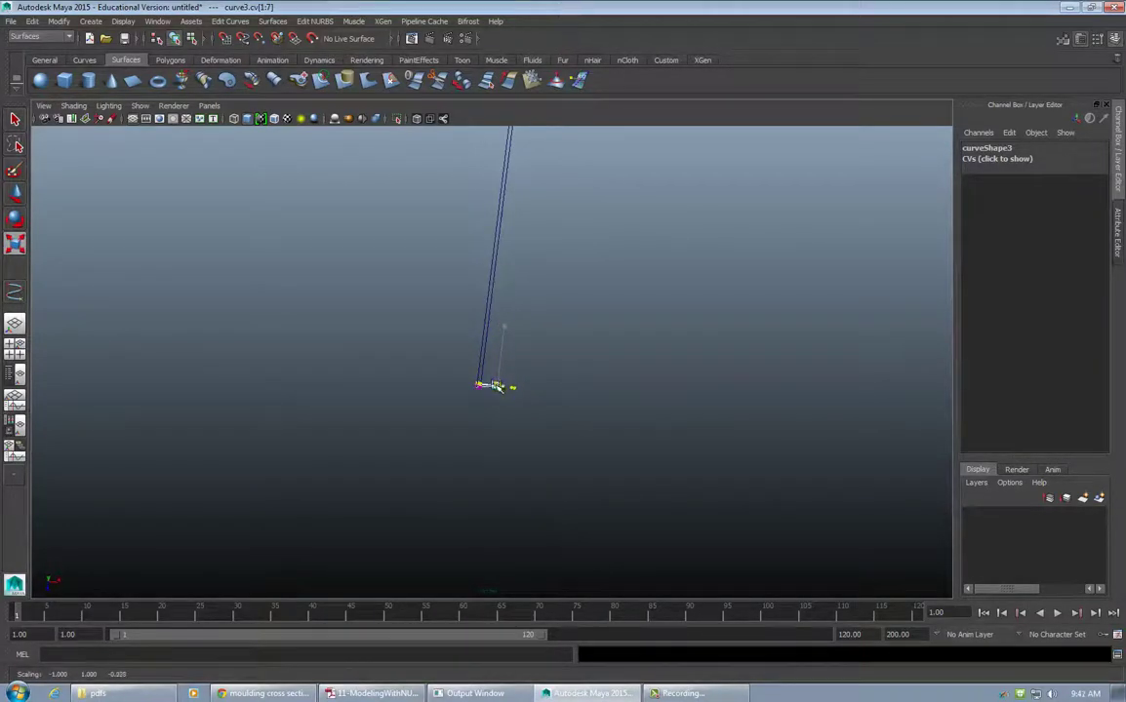
drag(492, 446, 499, 387)
Move the flattened control vertices along Z in the top view to line up with the stepped curves' open ends
mouse_move(540, 405)
alt+mouse_down()
mouse_move(545, 359)
mouse_move(478, 293)
mouse_move(433, 291)
mouse_move(397, 311)
mouse_move(425, 335)
mouse_move(473, 336)
alt+mouse_up()
alt+drag(534, 370, 601, 462)
key(w)
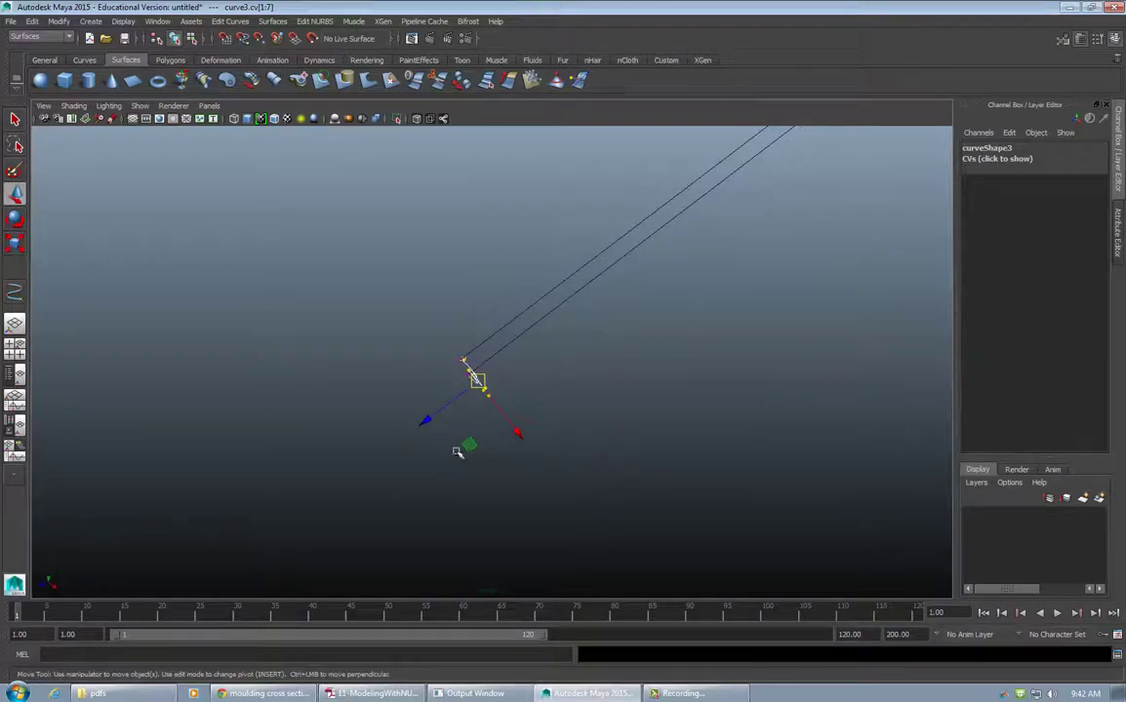
drag(425, 420, 424, 422)
key(space)
key(space)
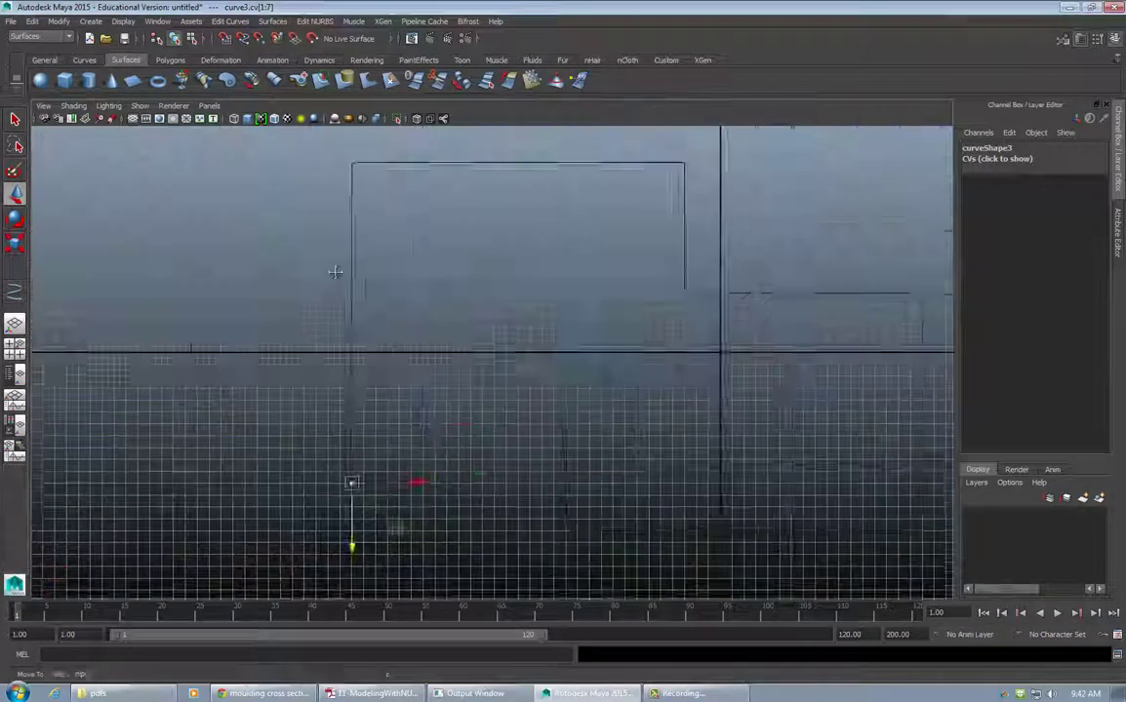
alt+middle_drag(334, 271, 405, 209)
alt+right_drag(404, 209, 841, 359)
alt+middle_drag(470, 386, 568, 269)
alt+right_drag(293, 321, 578, 392)
alt+middle_drag(577, 392, 979, 169)
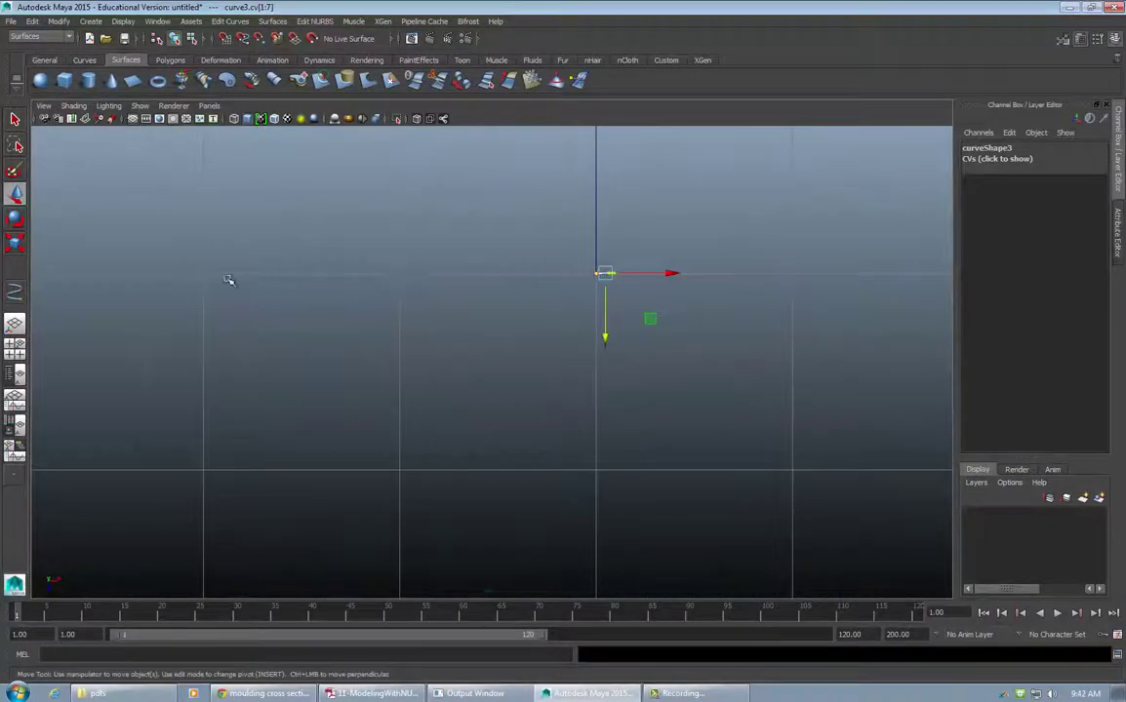
alt+right_drag(228, 282, 705, 304)
alt+middle_drag(704, 304, 629, 339)
drag(598, 406, 600, 410)
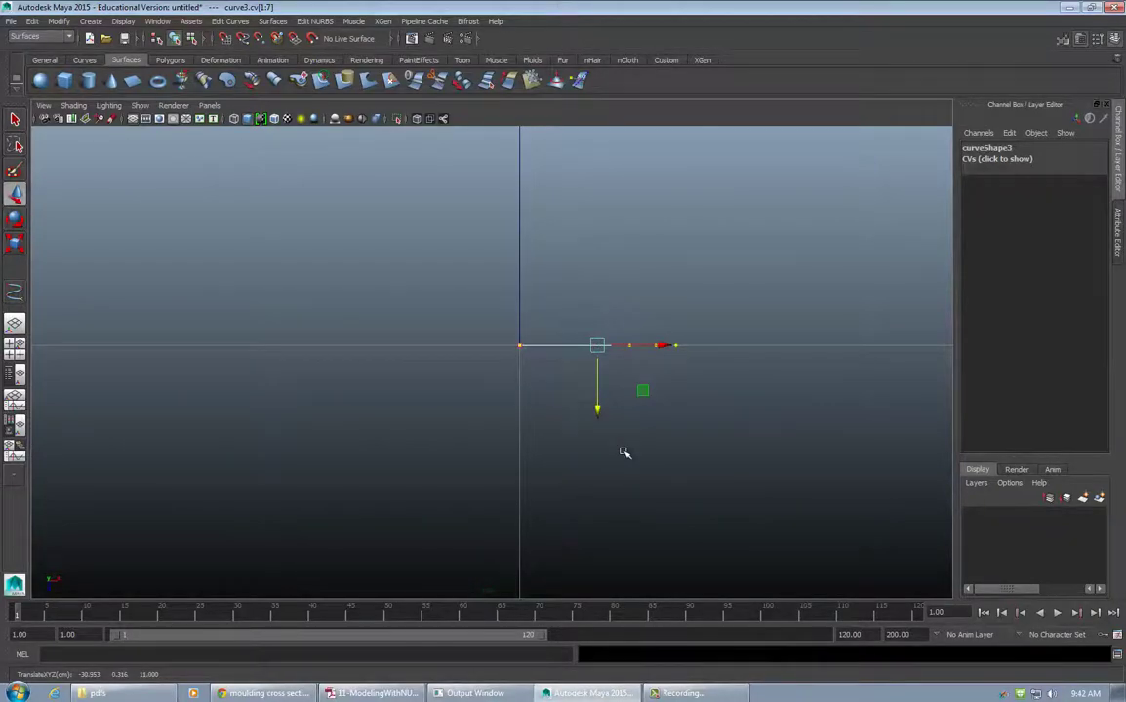
Deselect the vertices in perspective, compare the profile with the moulding cross-section images in Chrome, and return to Maya
key(space)
key(space)
alt+drag(521, 289, 620, 314)
click(620, 314)
alt+drag(515, 451, 498, 262)
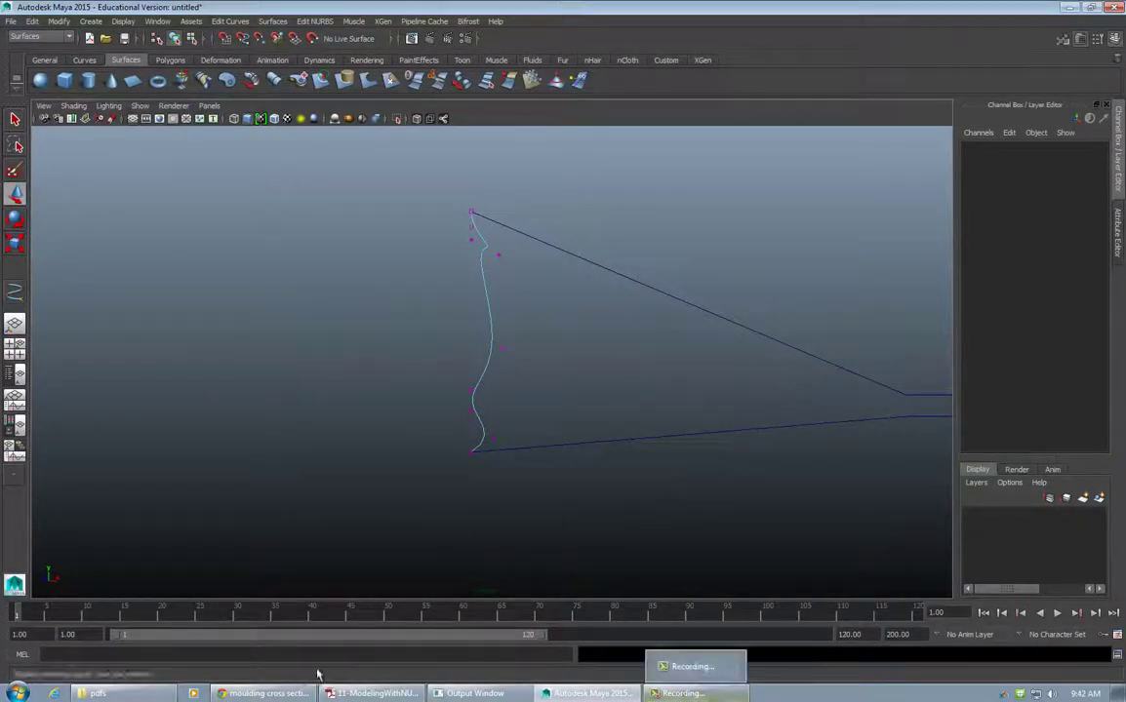
click(262, 694)
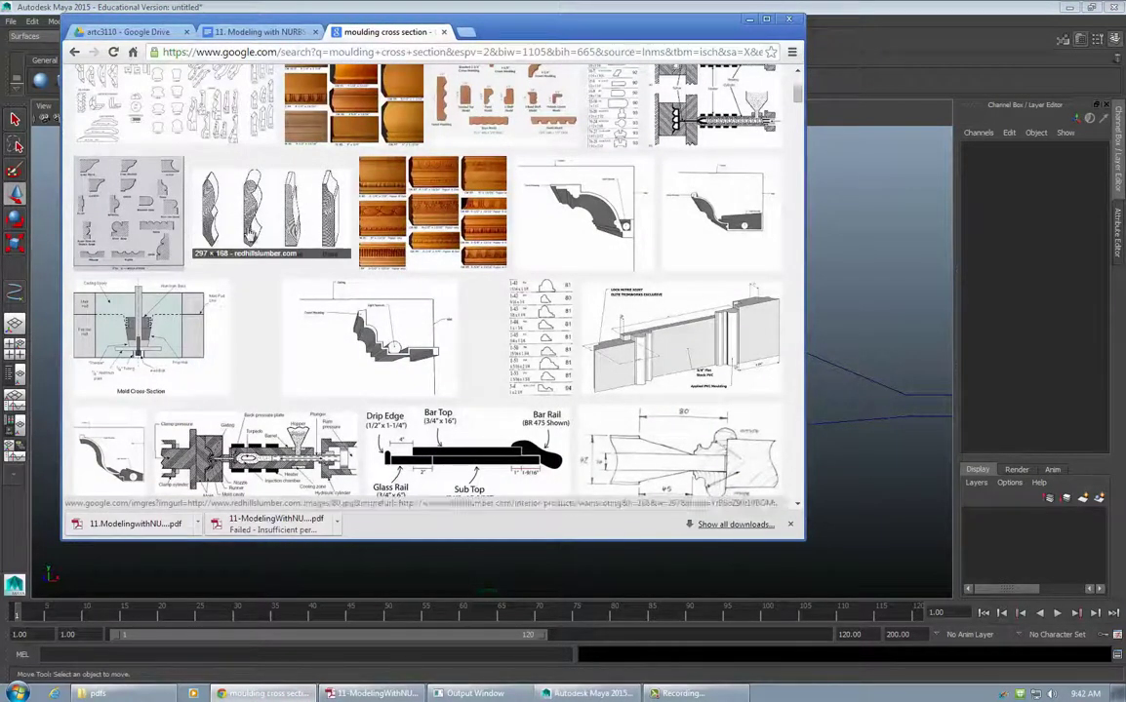
key(alt+Tab)
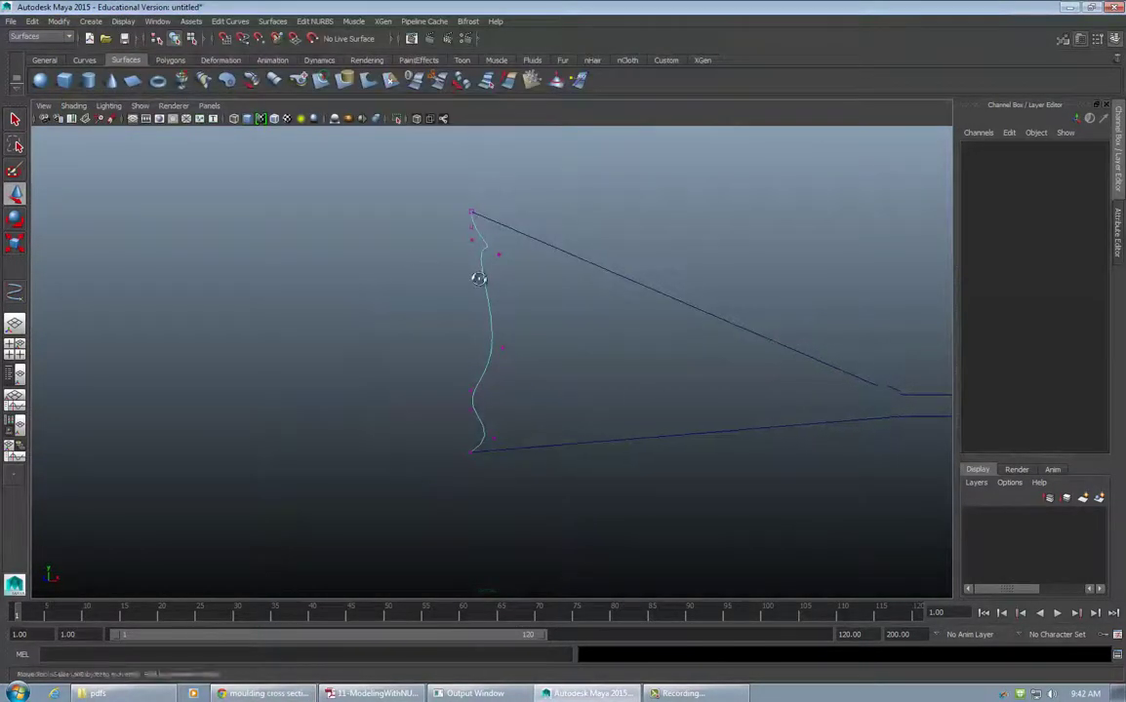
alt+drag(477, 274, 468, 301)
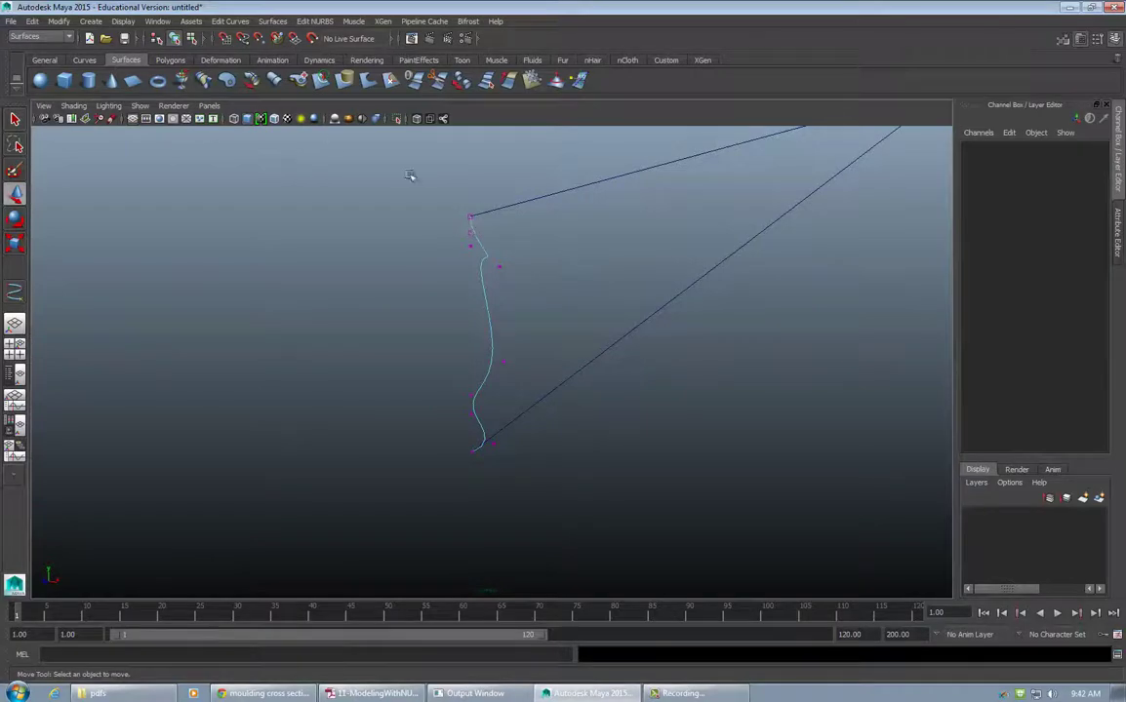
Create a Birail 1 surface from the wavy profile curve, using the upper and lower stepped curves as rails
click(276, 24)
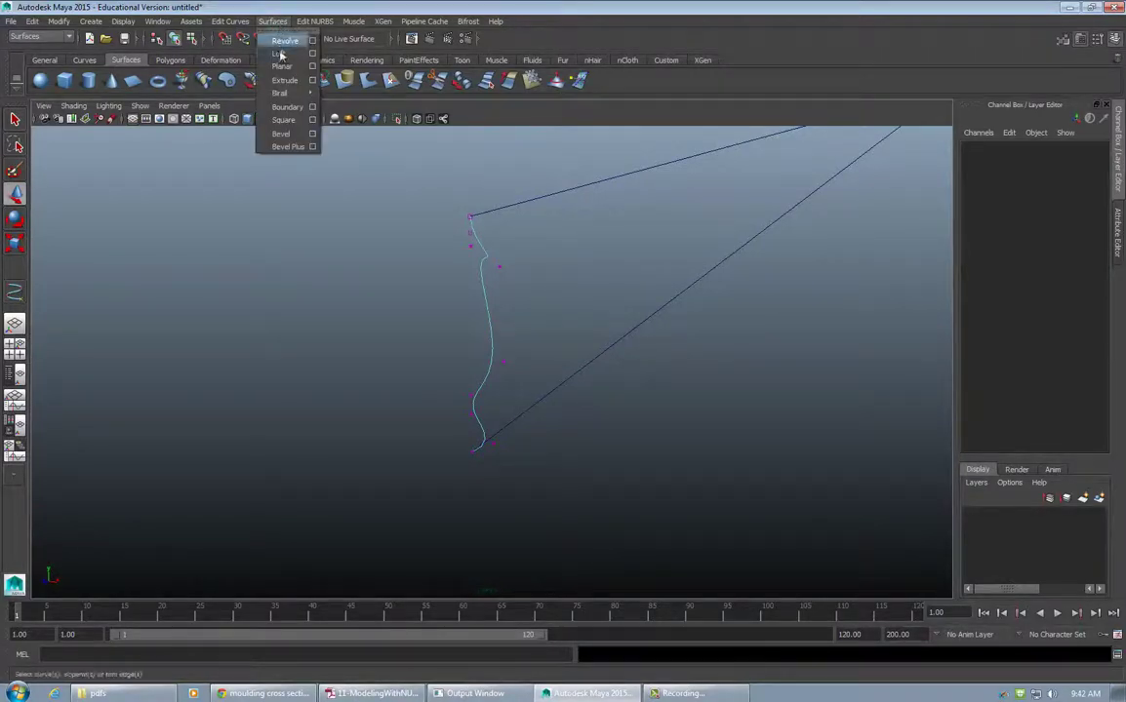
mouse_move(283, 93)
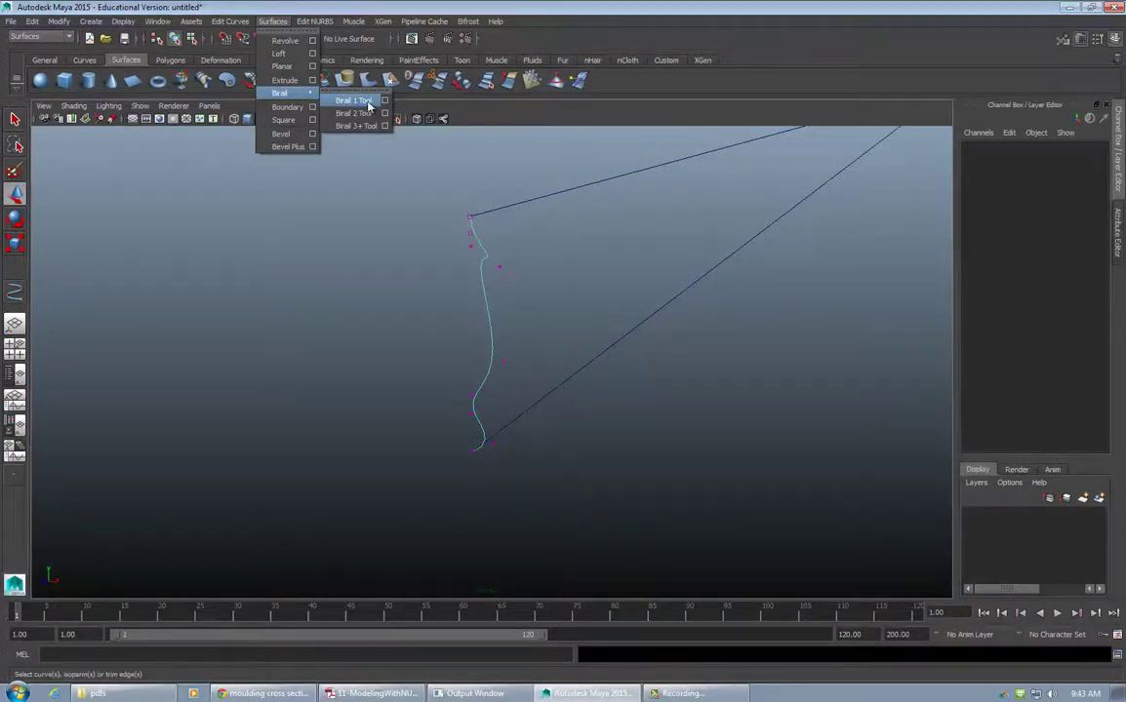
click(366, 104)
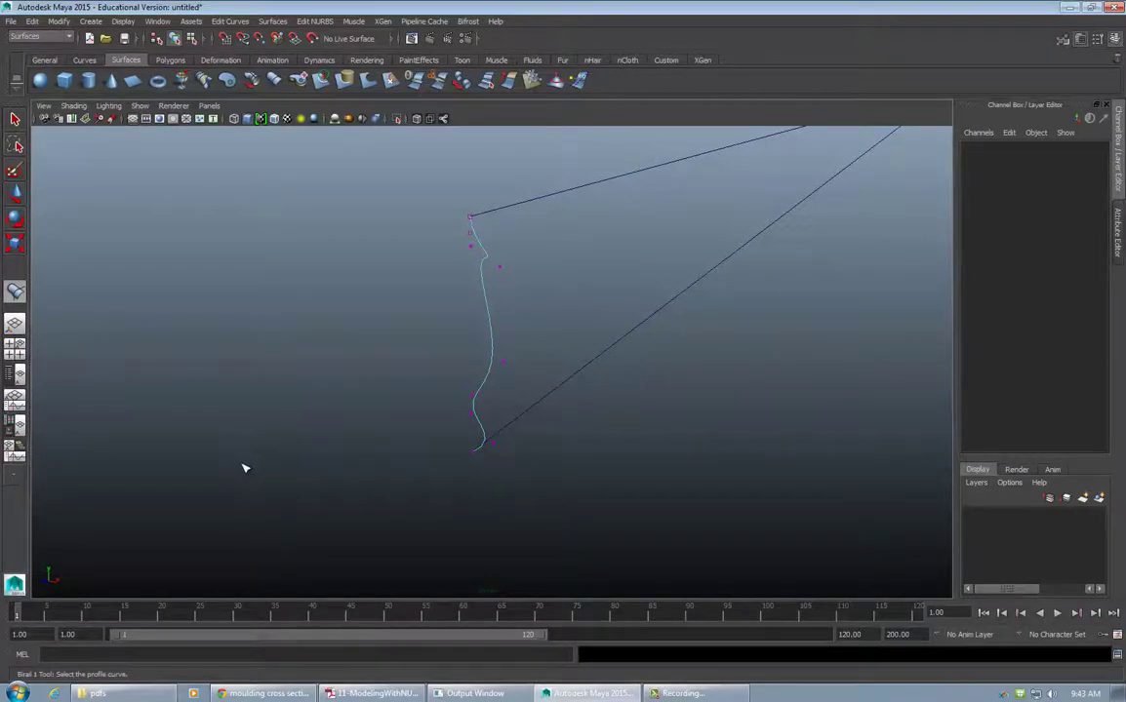
click(484, 267)
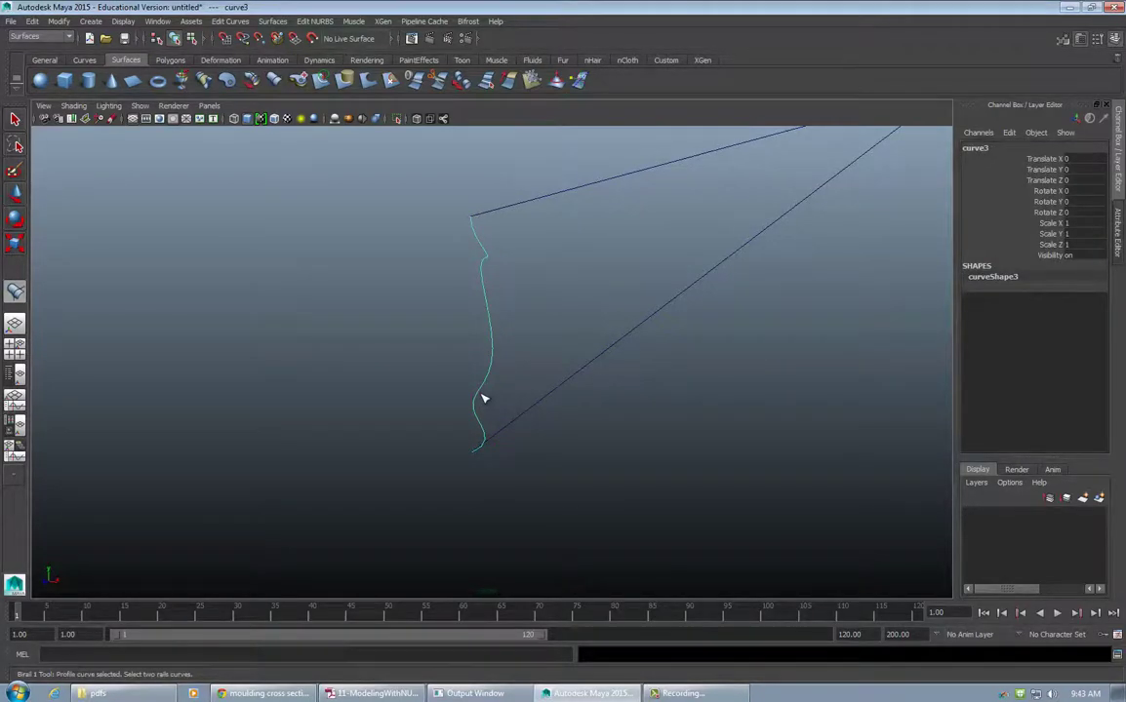
click(527, 206)
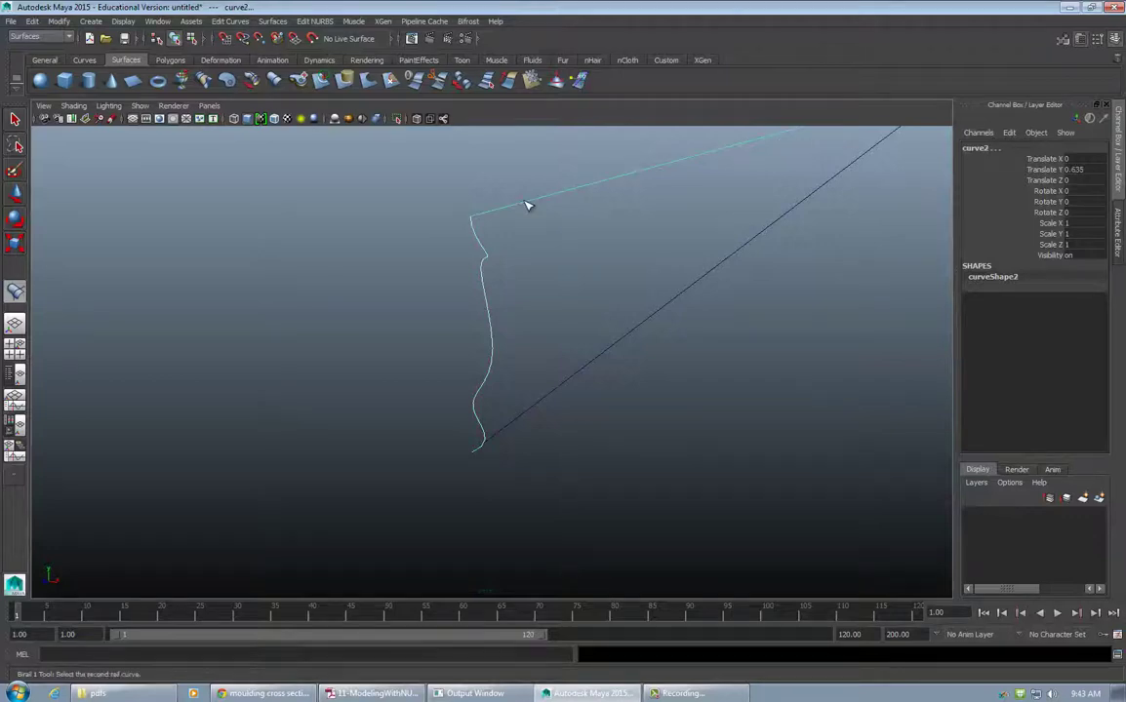
click(552, 391)
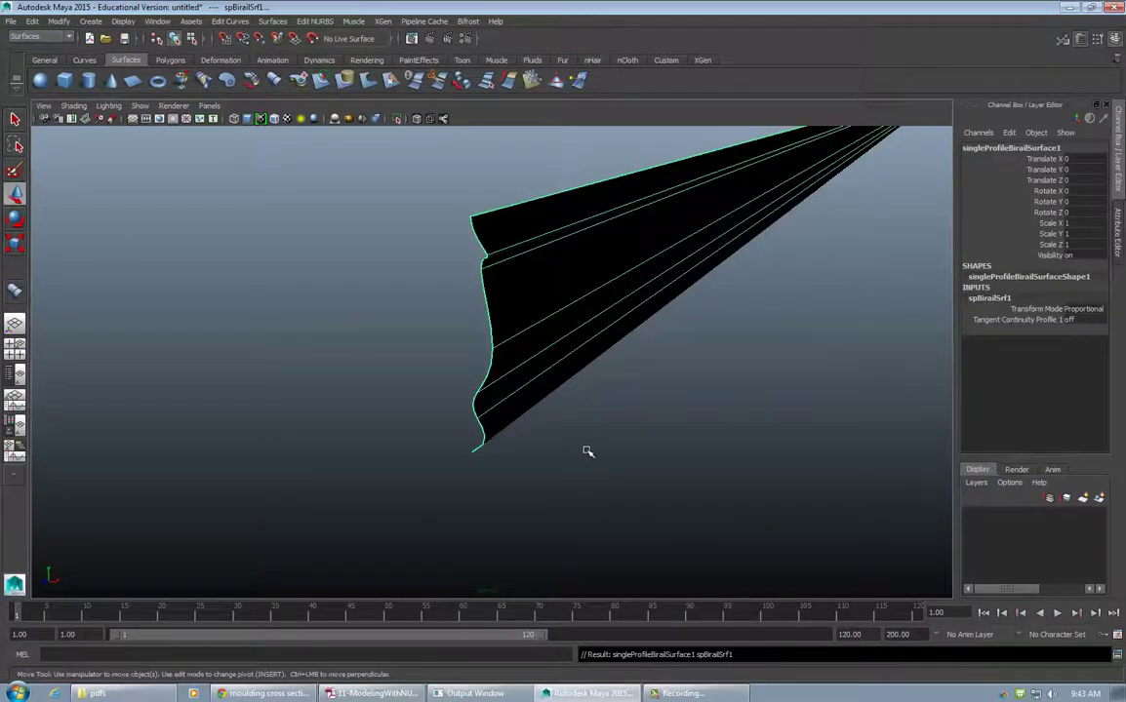
Deselect the birail surface and examine how the moulding follows the stepped path
alt+middle_drag(656, 260, 110, 490)
scroll(379, 314, down, 10)
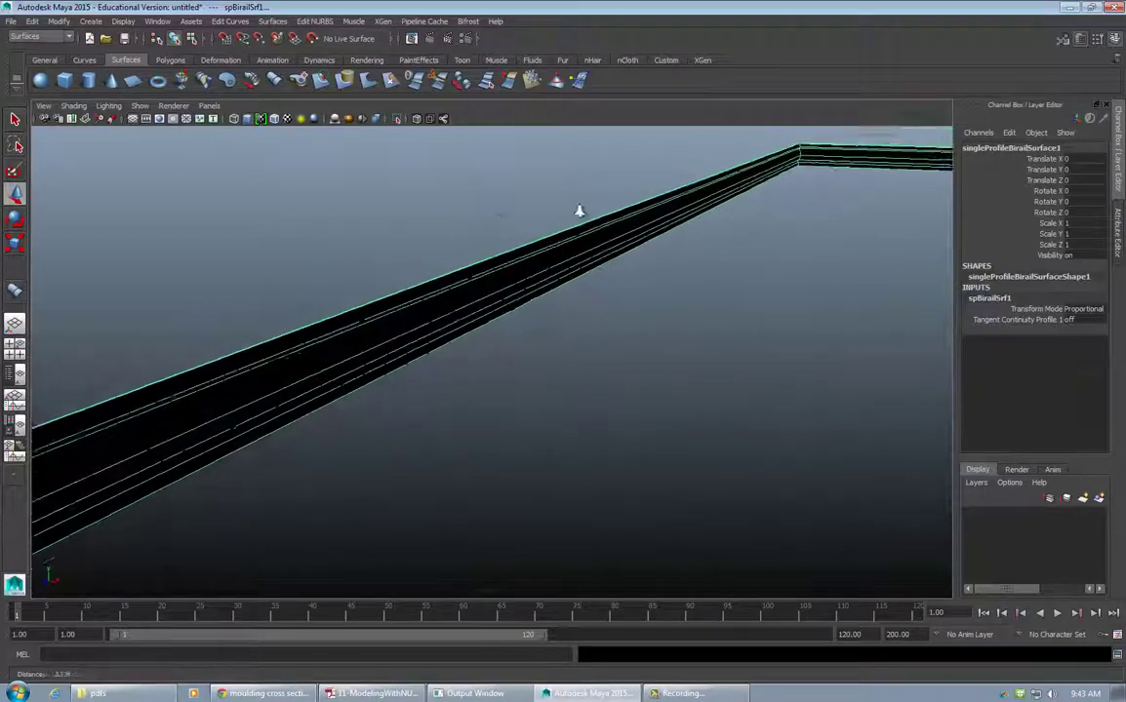
alt+drag(710, 301, 804, 312)
right_drag(721, 231, 767, 226)
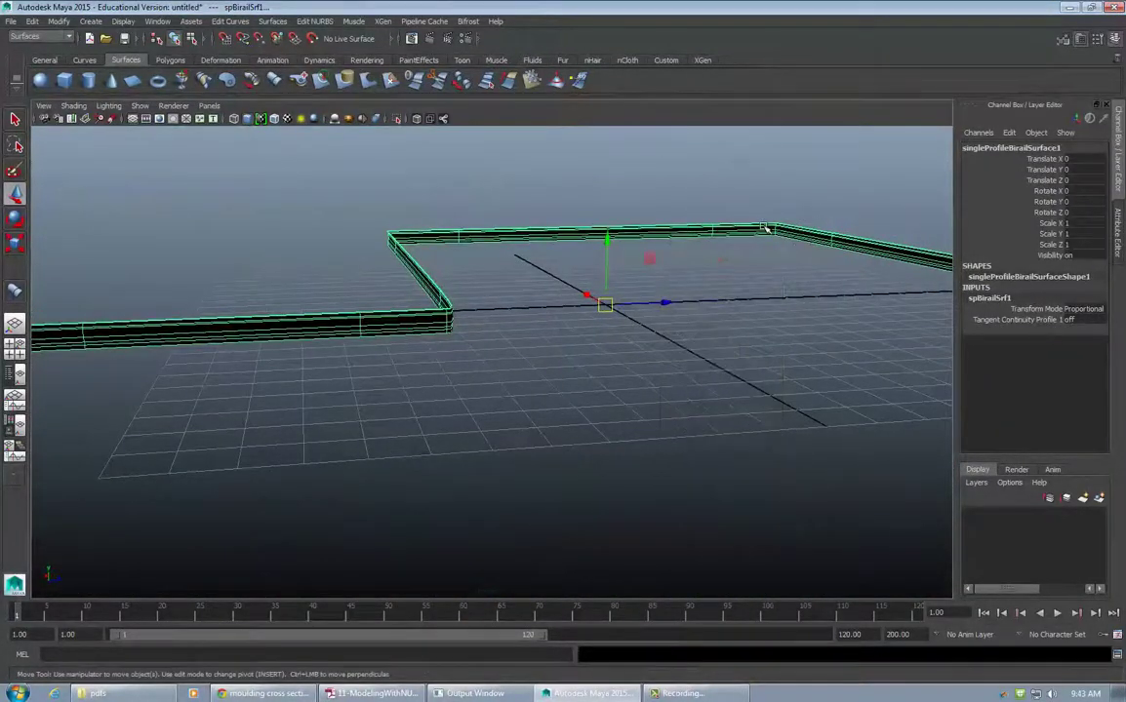
key(q)
scroll(580, 298, down, 3)
click(585, 414)
alt+drag(585, 415, 305, 179)
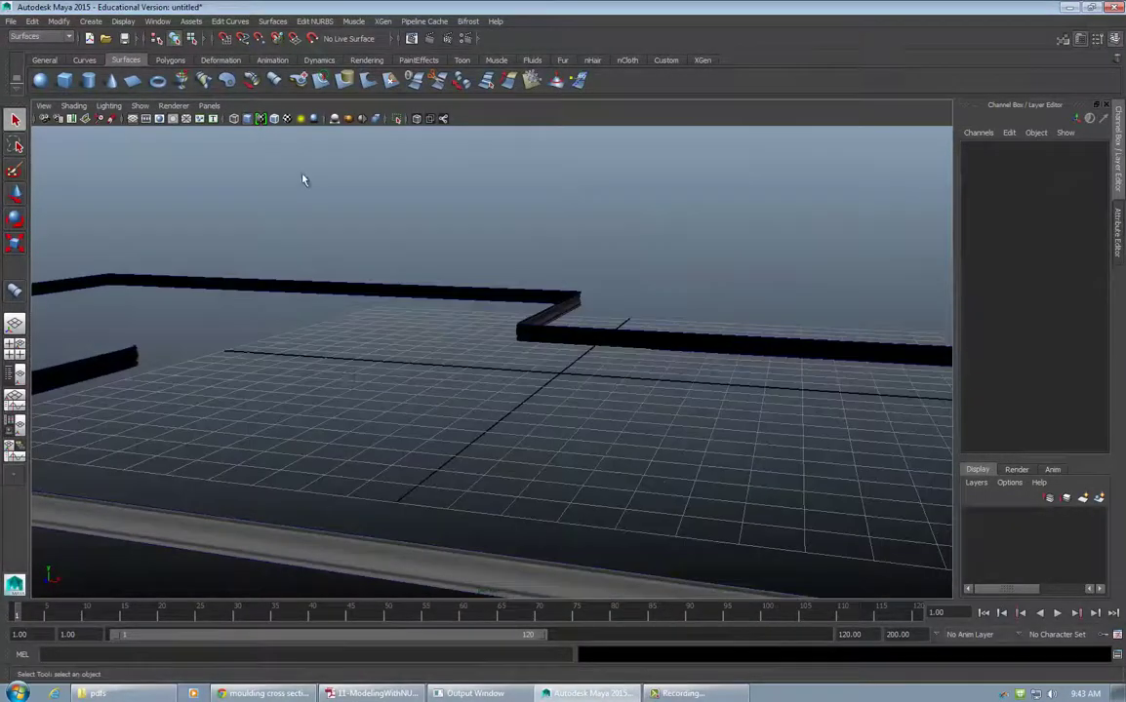
alt+drag(239, 138, 283, 248)
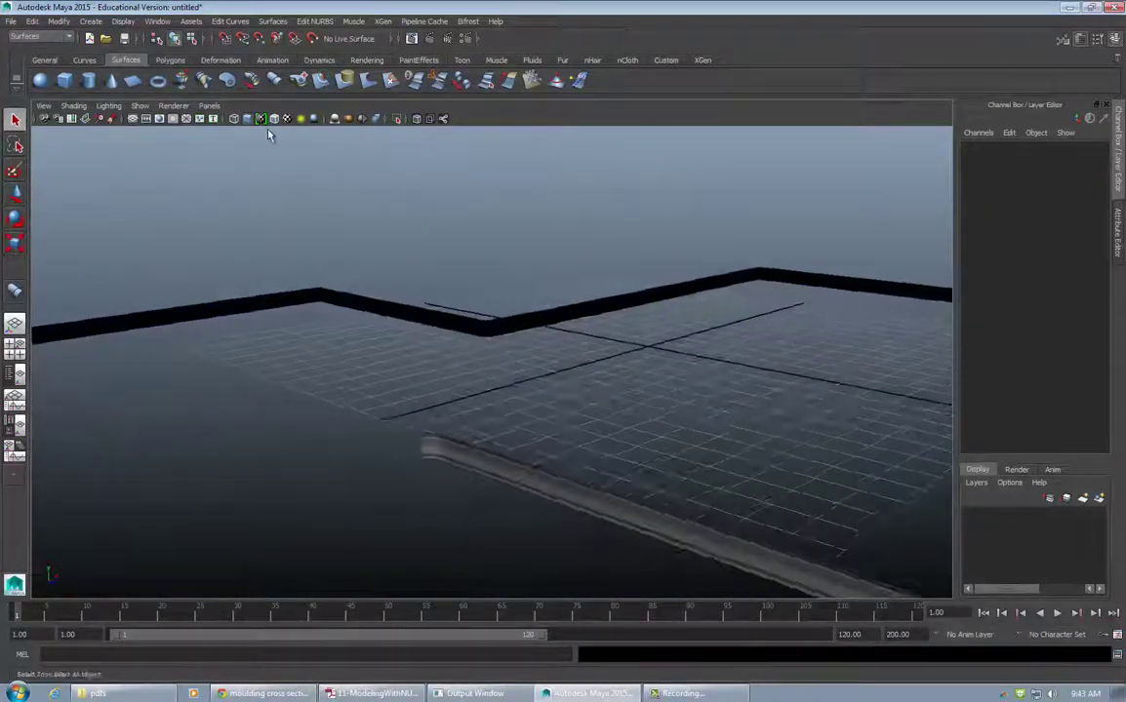
Switch the perspective view to a different viewport renderer and inspect the trim's shading around the stepped corner
click(173, 105)
click(185, 153)
mouse_move(519, 335)
alt+mouse_down()
mouse_move(362, 332)
mouse_move(345, 321)
mouse_move(545, 334)
mouse_move(663, 298)
mouse_move(552, 331)
mouse_move(354, 302)
mouse_move(262, 308)
mouse_move(506, 281)
mouse_move(803, 299)
mouse_move(531, 303)
mouse_move(625, 261)
mouse_move(519, 263)
alt+mouse_up()
alt+middle_drag(519, 263, 493, 241)
alt+right_drag(619, 222, 448, 254)
alt+drag(447, 255, 458, 249)
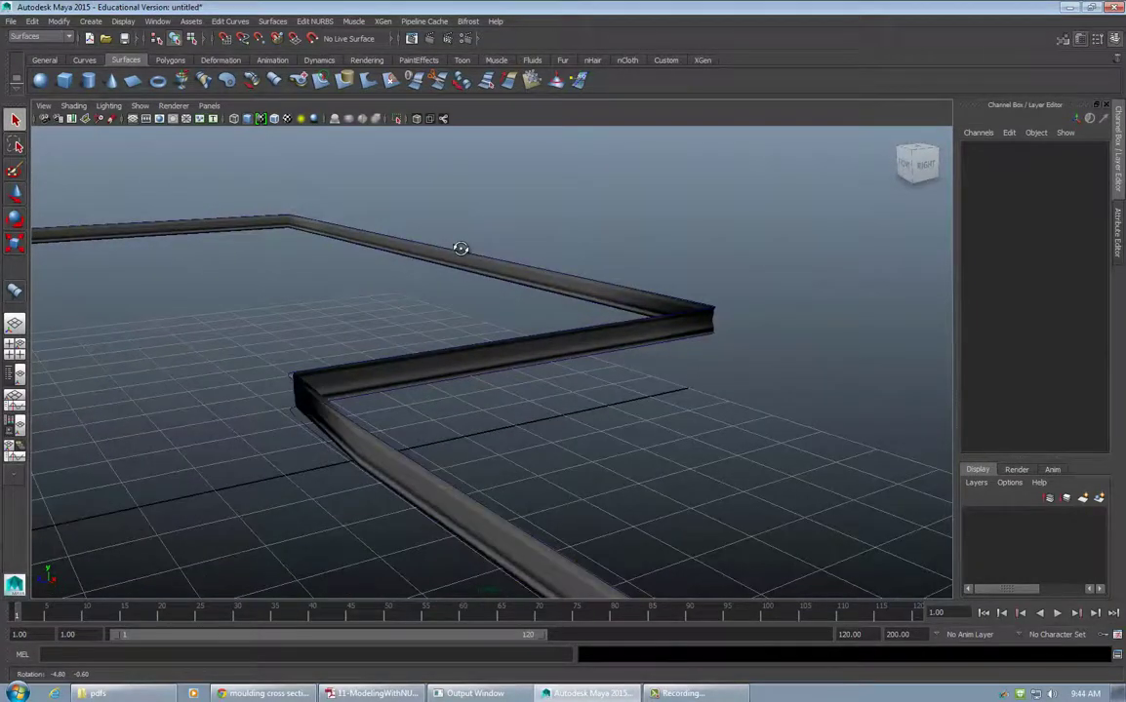
alt+drag(344, 442, 482, 409)
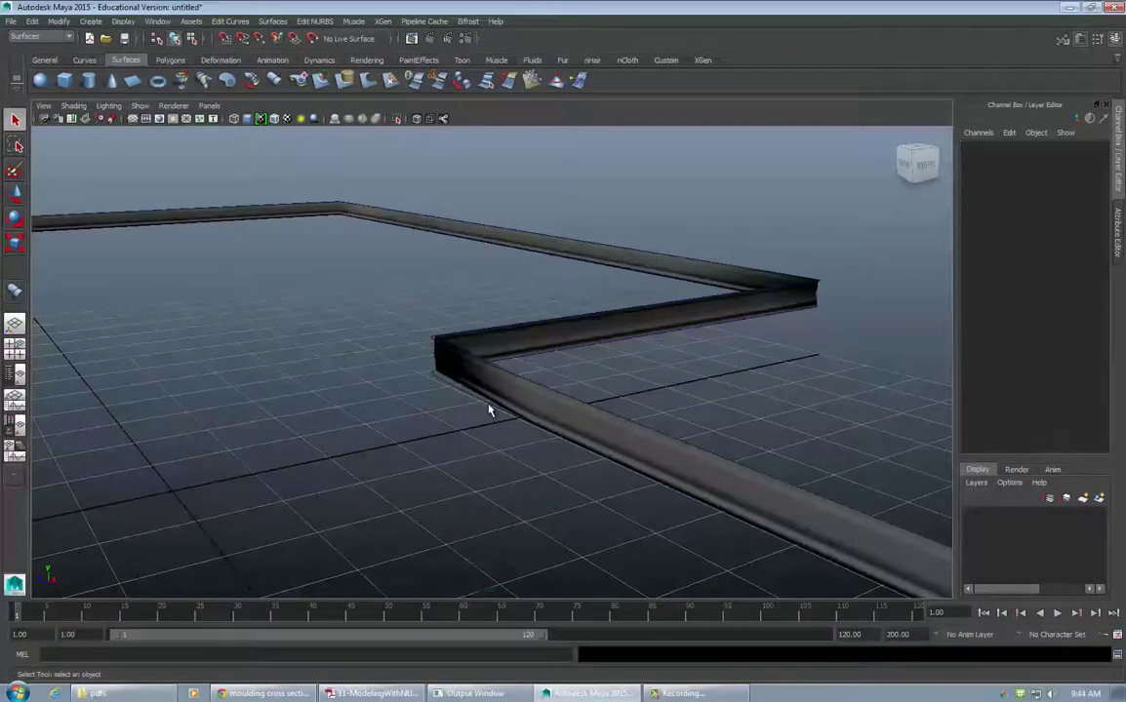
Select the birail surface at the stepped corner, and switch the selection to its upper rail curve
click(490, 413)
scroll(513, 370, up, 2)
scroll(513, 371, up, 3)
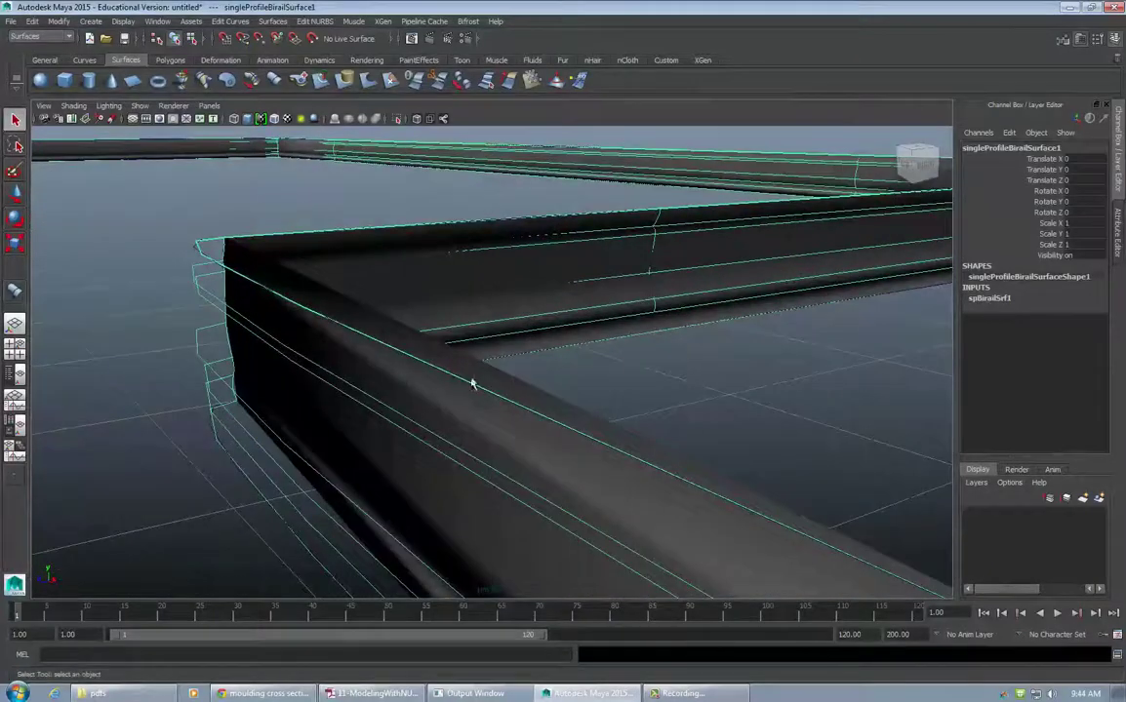
click(488, 405)
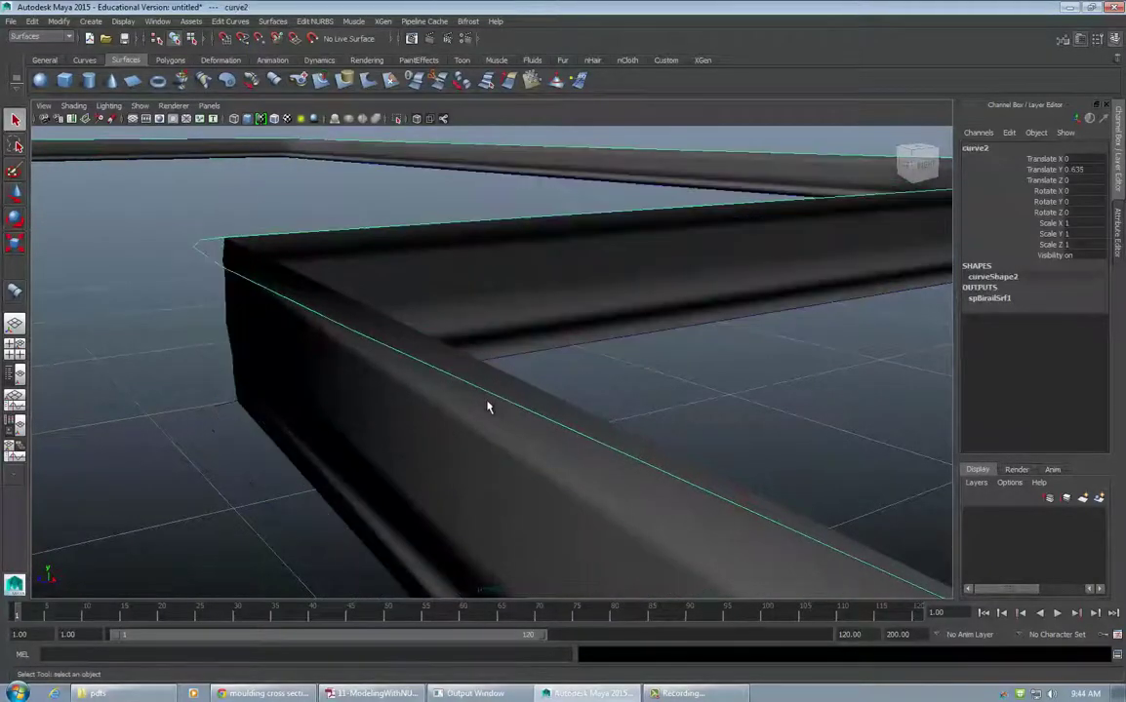
scroll(410, 384, down, 5)
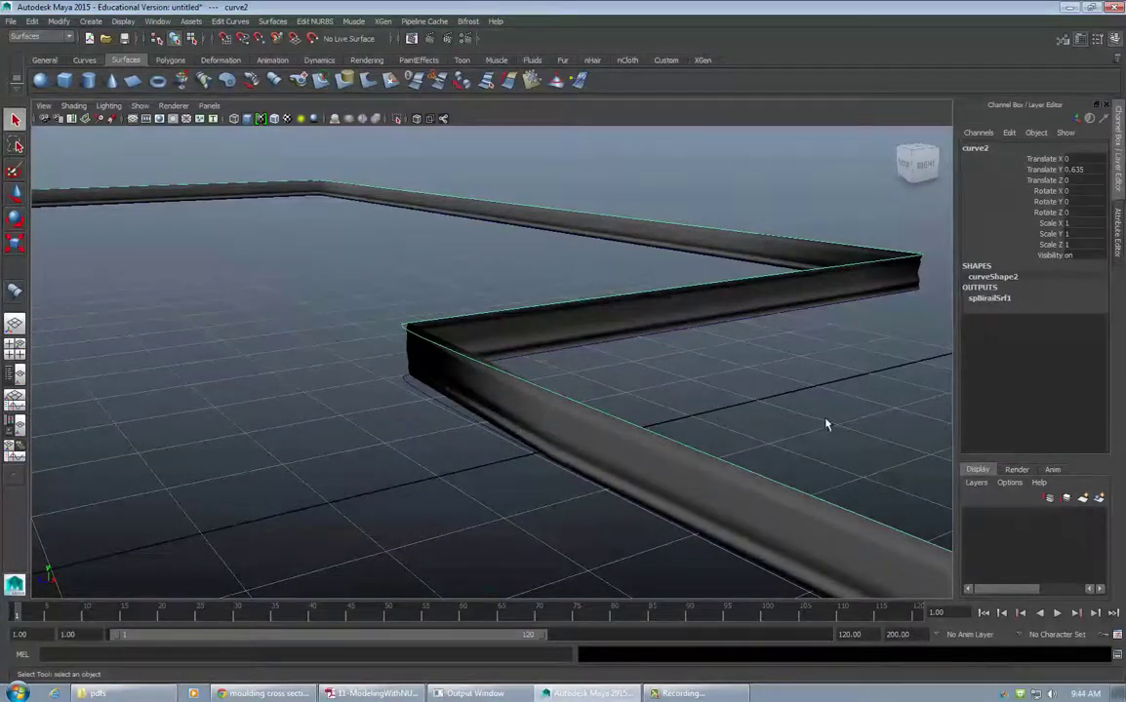
Examine the trim's corners and open ends around the whole stepped layout
alt+middle_drag(827, 426, 719, 389)
alt+right_drag(773, 389, 535, 375)
alt+middle_drag(533, 375, 669, 402)
alt+middle_drag(563, 384, 597, 352)
alt+drag(442, 465, 537, 488)
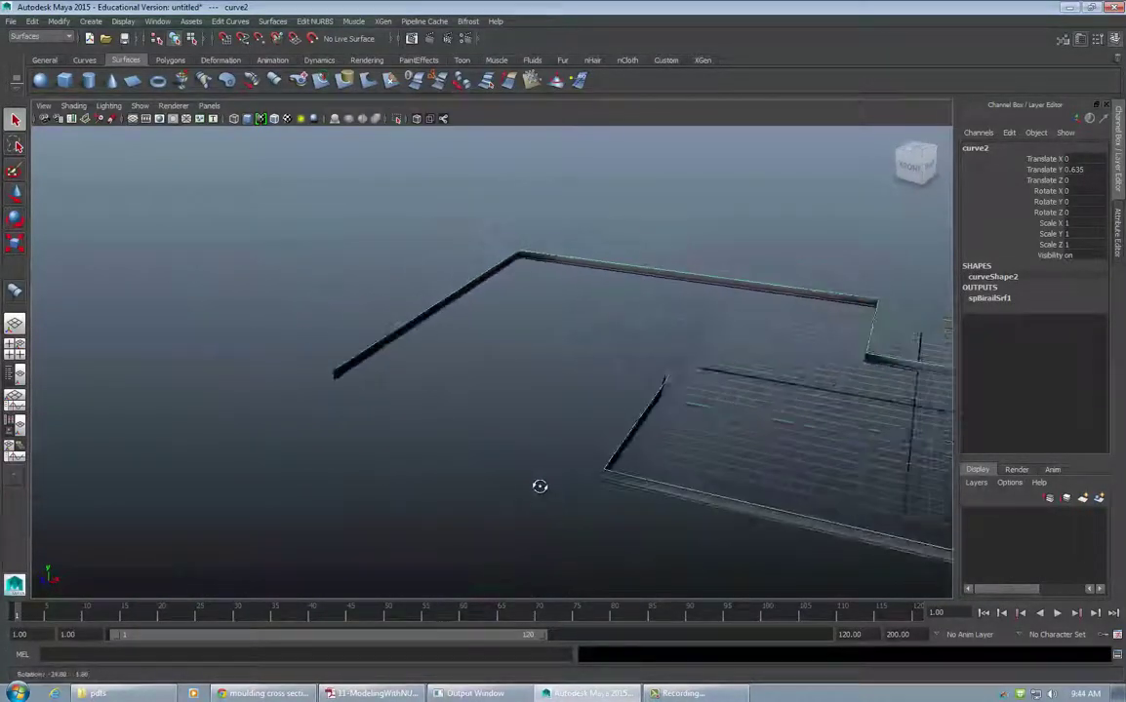
alt+middle_drag(622, 471, 528, 426)
alt+right_drag(604, 417, 714, 416)
alt+middle_drag(507, 464, 375, 454)
alt+middle_drag(408, 370, 512, 472)
alt+drag(558, 487, 455, 437)
alt+middle_drag(683, 336, 282, 332)
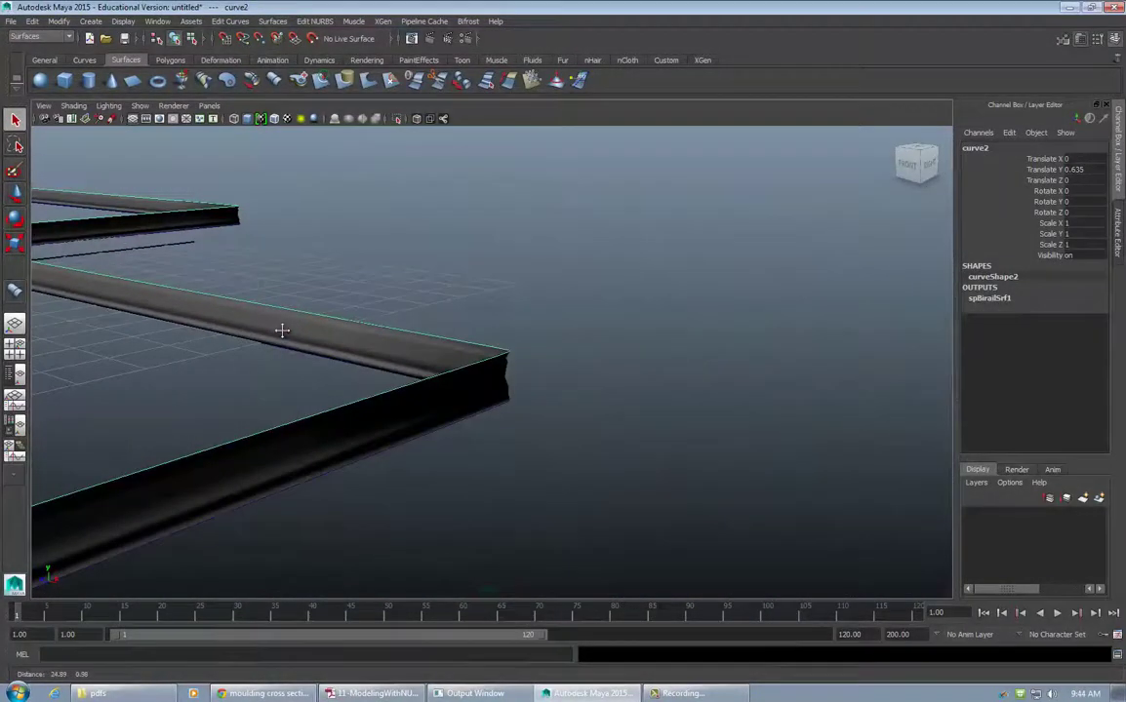
Inspect the trim's straight runs, outer corners and the gap between its two open ends
alt+drag(282, 332, 346, 352)
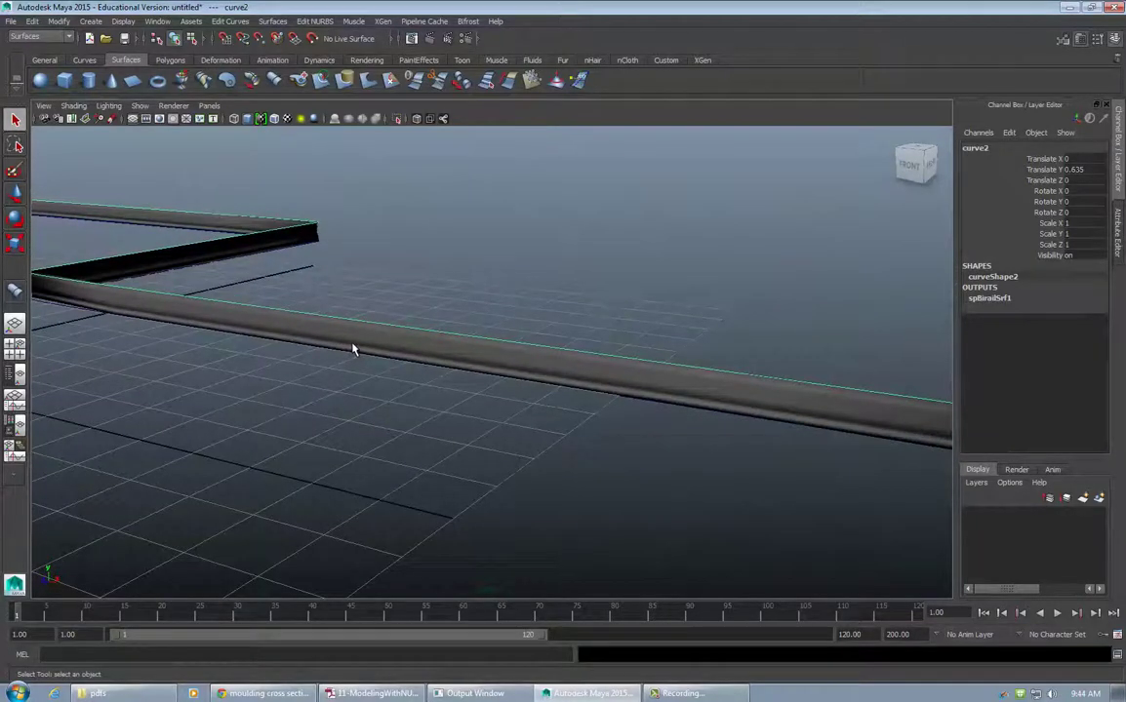
alt+right_drag(352, 350, 449, 305)
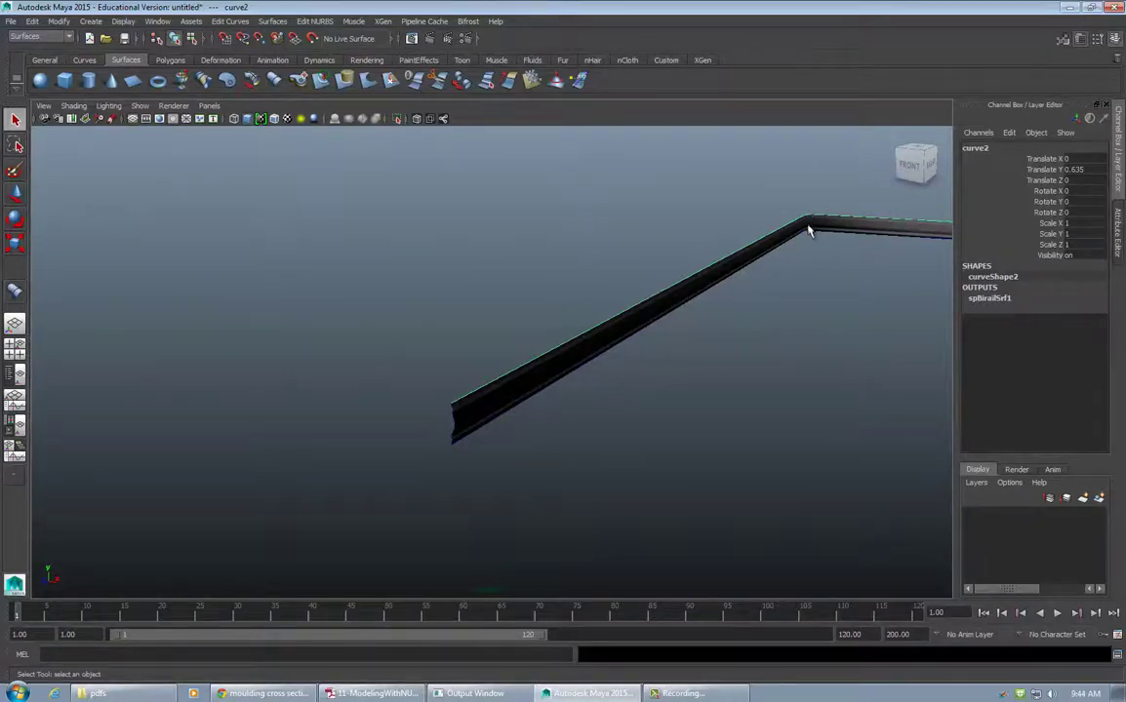
alt+middle_drag(899, 248, 850, 243)
alt+right_drag(851, 242, 666, 243)
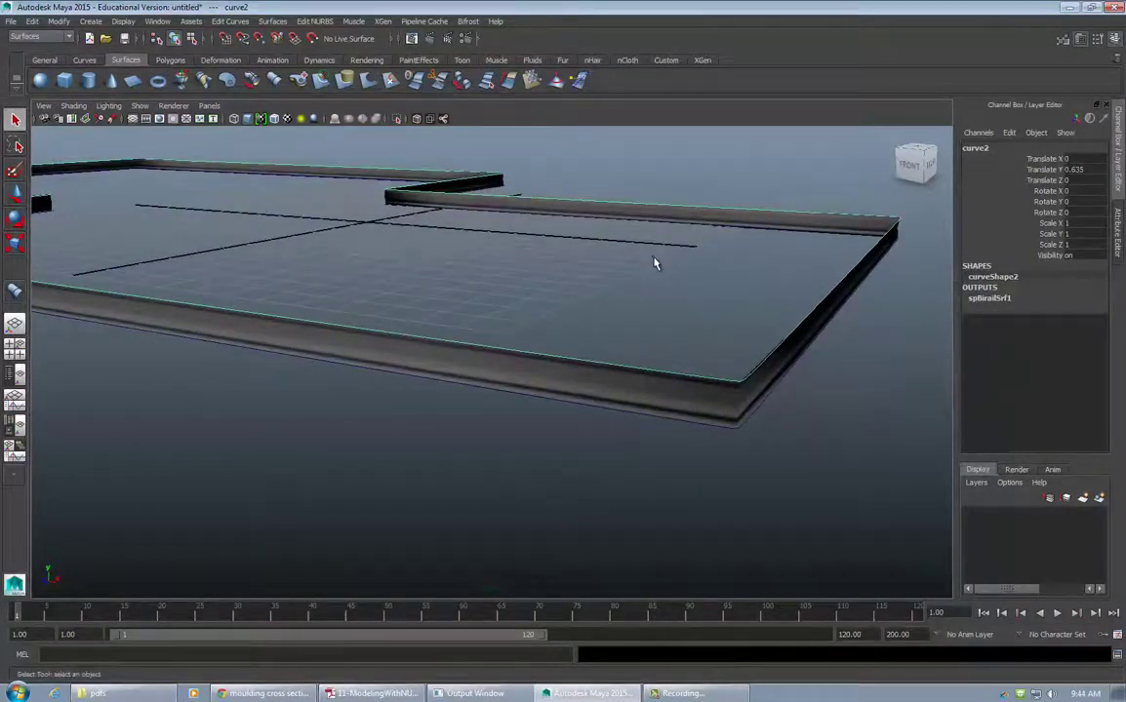
alt+drag(656, 262, 738, 263)
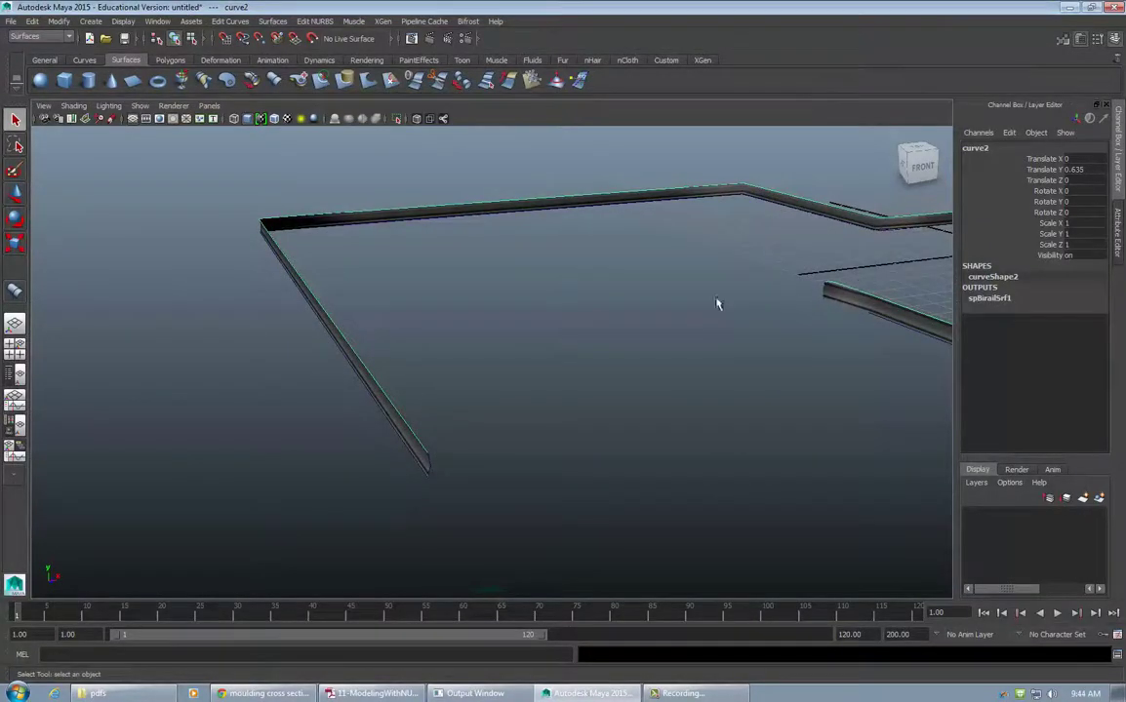
mouse_move(510, 377)
alt+middle_down()
mouse_move(505, 364)
mouse_move(524, 361)
alt+middle_up()
alt+drag(527, 361, 495, 364)
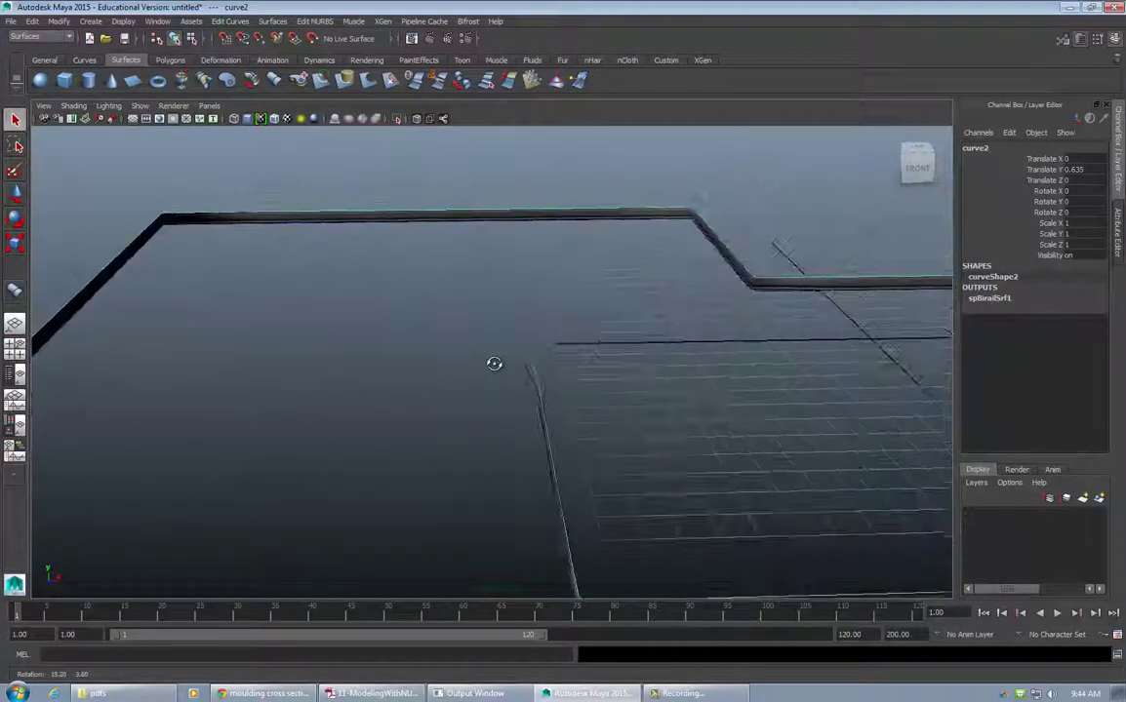
alt+middle_drag(407, 397, 483, 372)
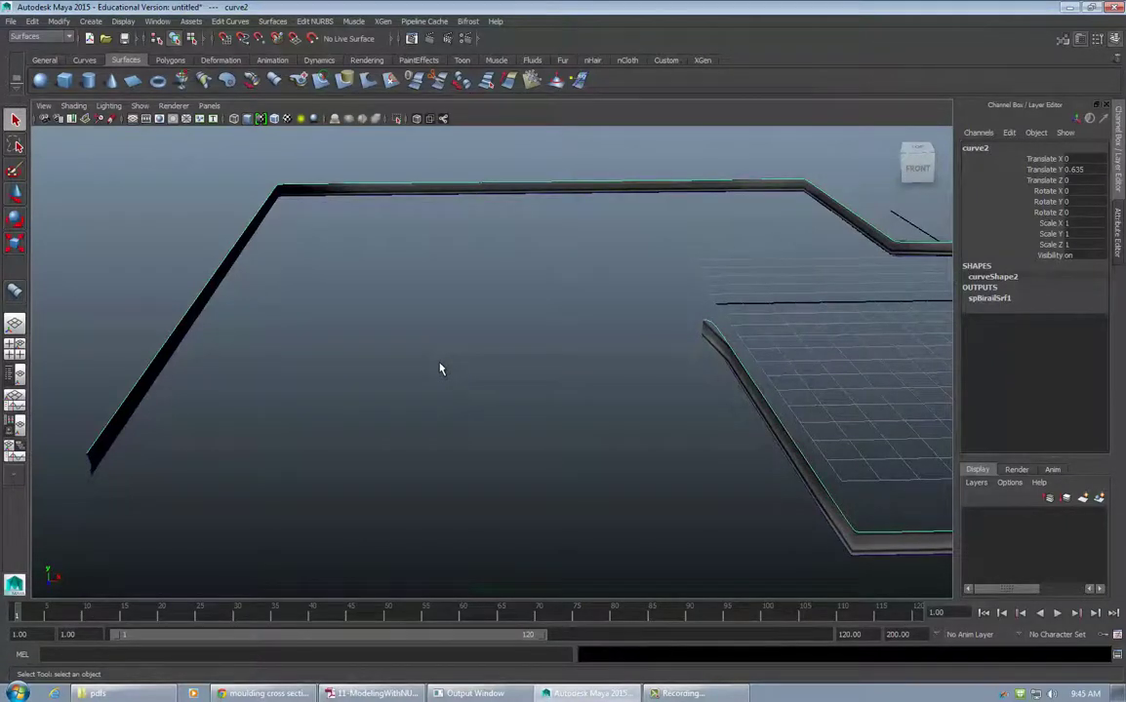
scroll(440, 369, up, 8)
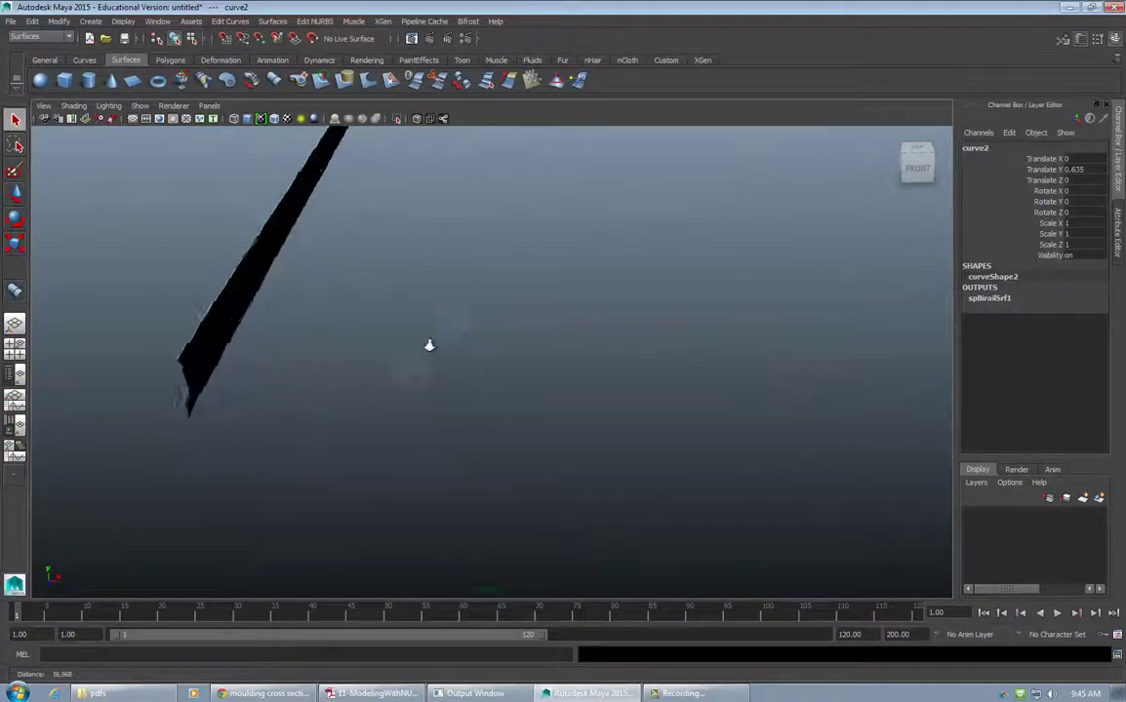
Select the moulding profile curve at the trim's open end and inspect its shape up close
alt+middle_drag(429, 345, 490, 345)
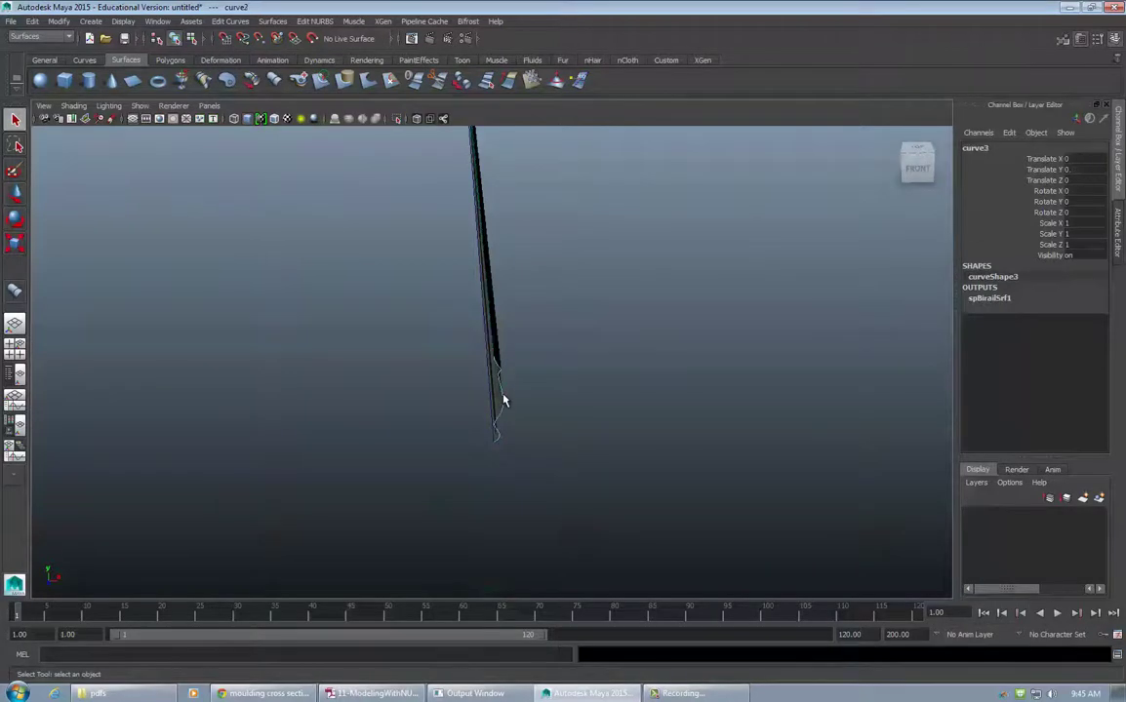
click(492, 376)
alt+right_drag(472, 377, 510, 373)
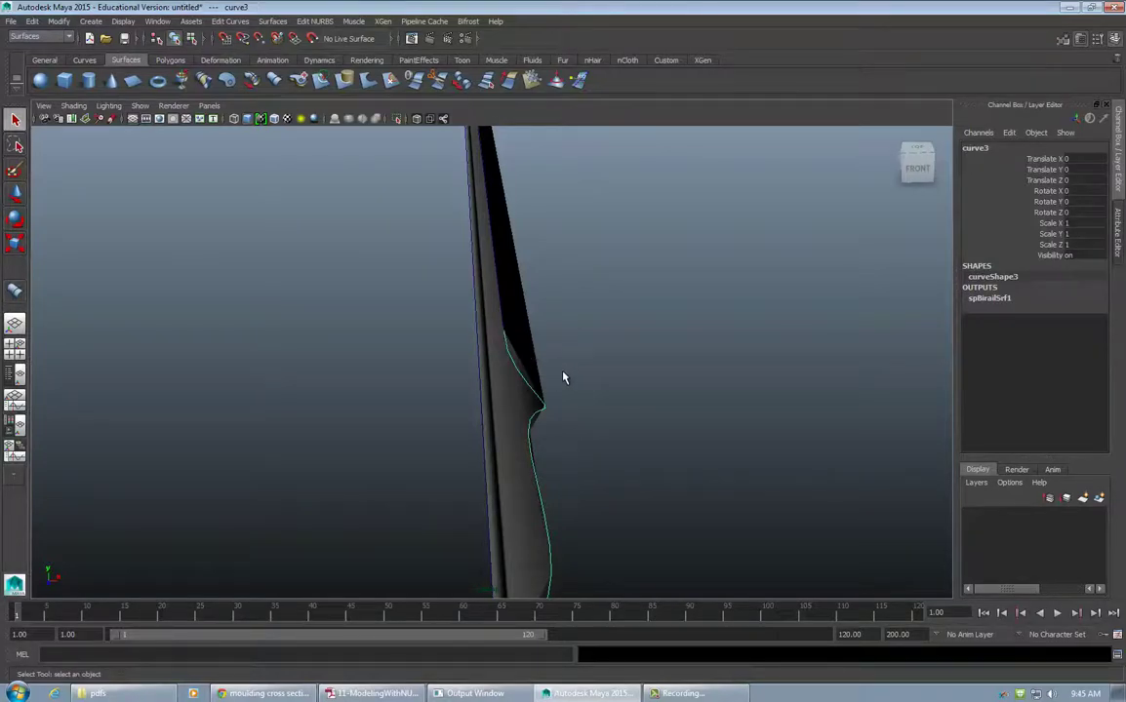
alt+drag(564, 377, 553, 380)
alt+right_drag(552, 379, 580, 335)
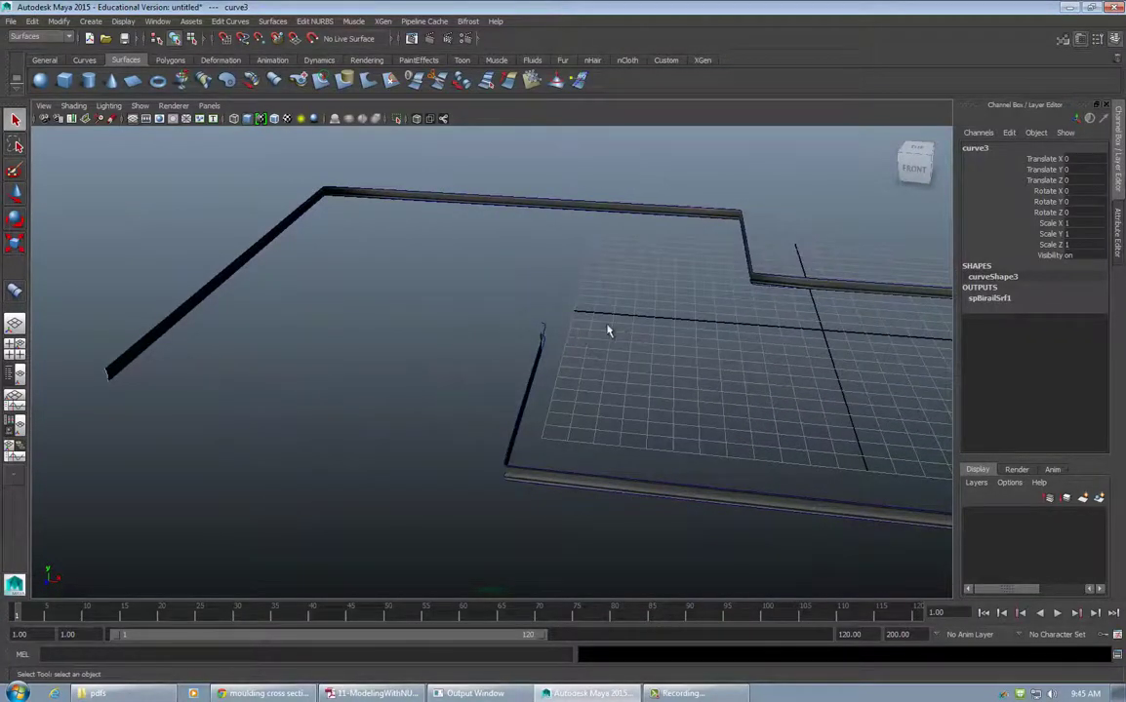
Examine the complete trim layout from a distance and along its stepped run across the grid
alt+right_drag(773, 317, 631, 319)
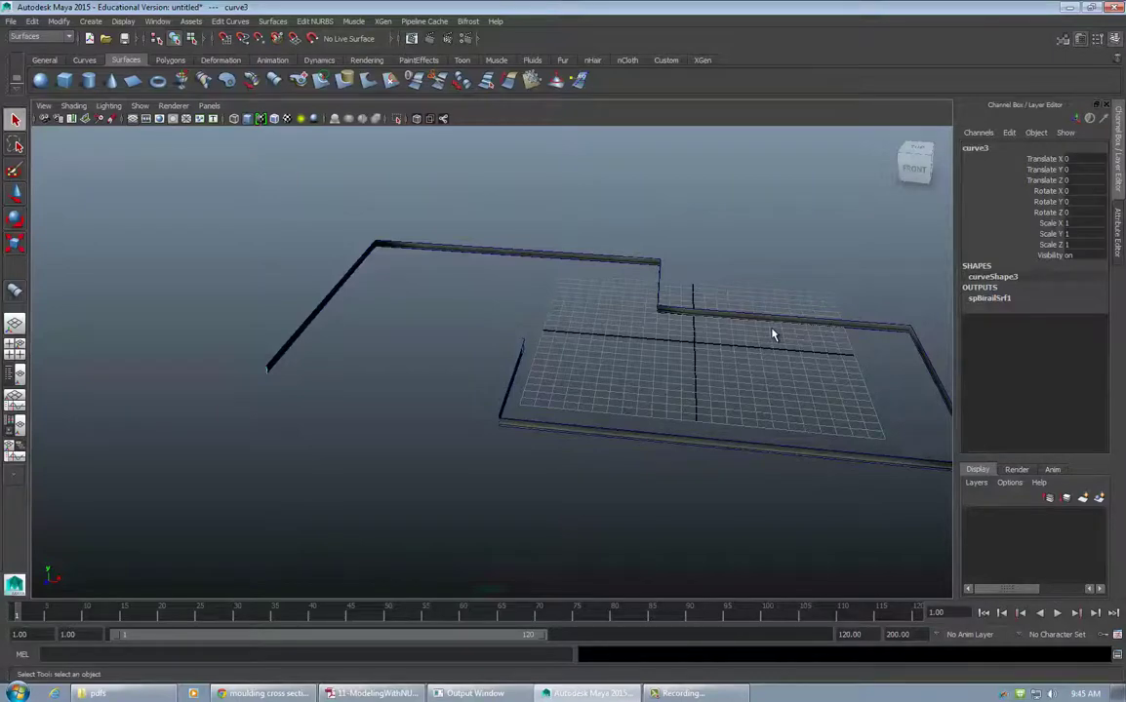
alt+middle_drag(365, 395, 392, 417)
alt+right_drag(392, 417, 551, 420)
alt+drag(552, 421, 661, 392)
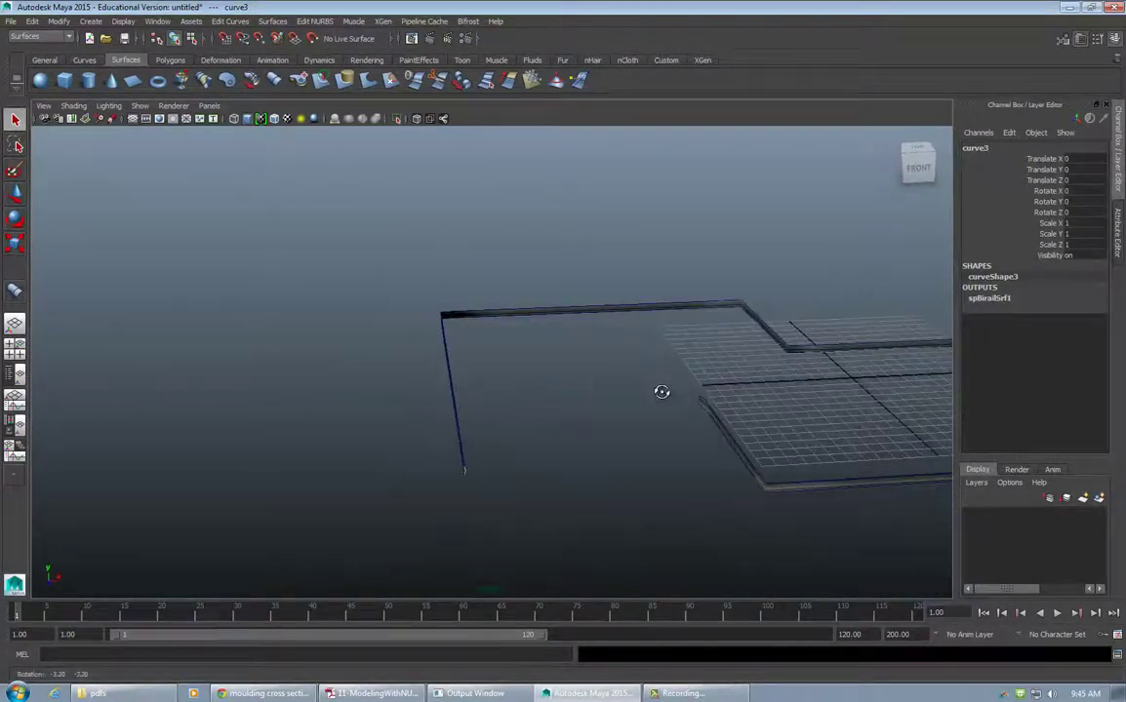
alt+middle_drag(751, 387, 617, 354)
alt+right_drag(422, 357, 639, 341)
alt+middle_drag(450, 356, 180, 309)
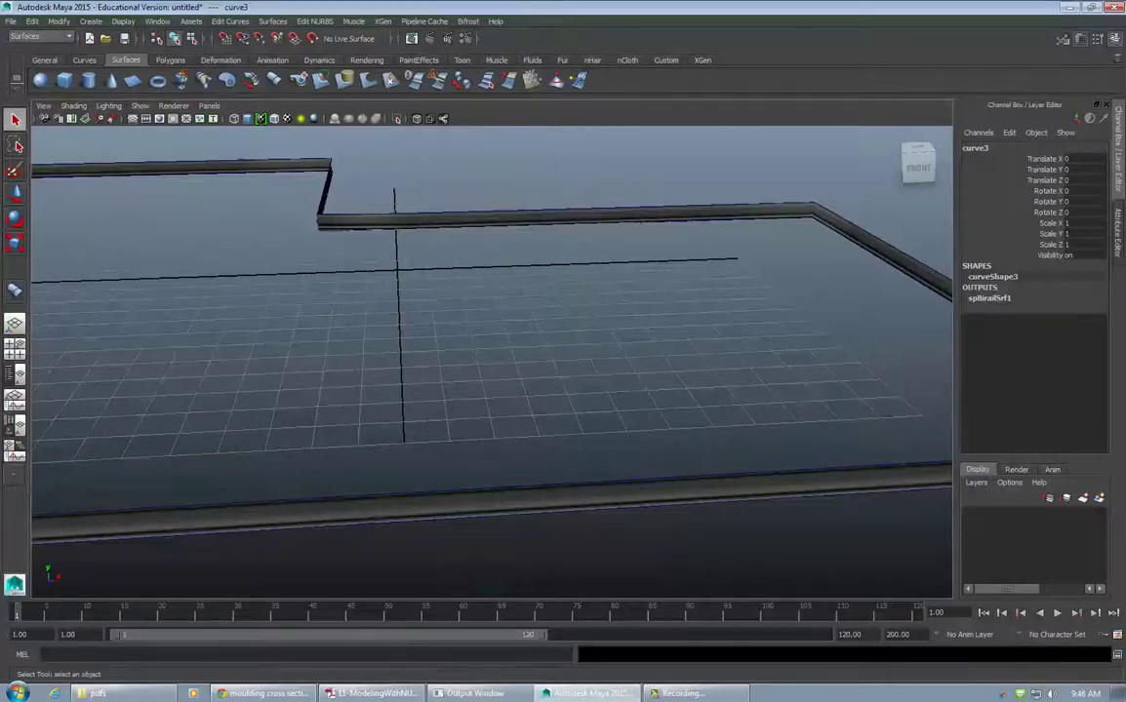
scroll(482, 322, down, 10)
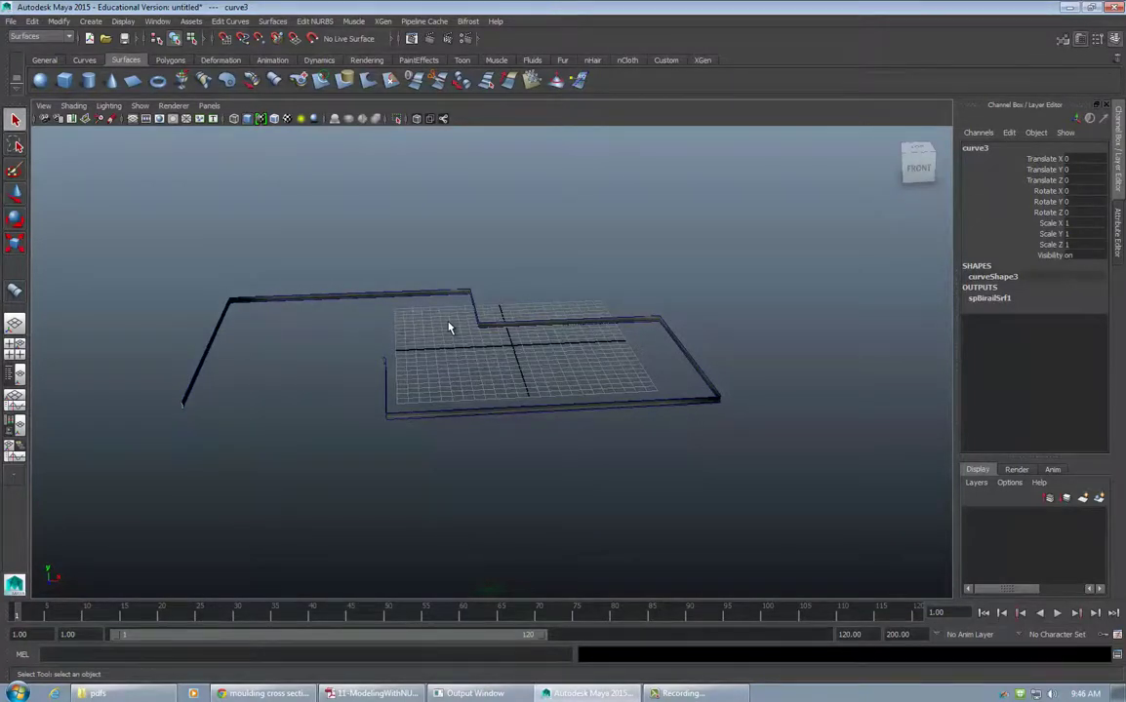
Delete the birail trim surface together with its rail and profile curves to empty the scene
alt+drag(228, 417, 281, 370)
click(351, 296)
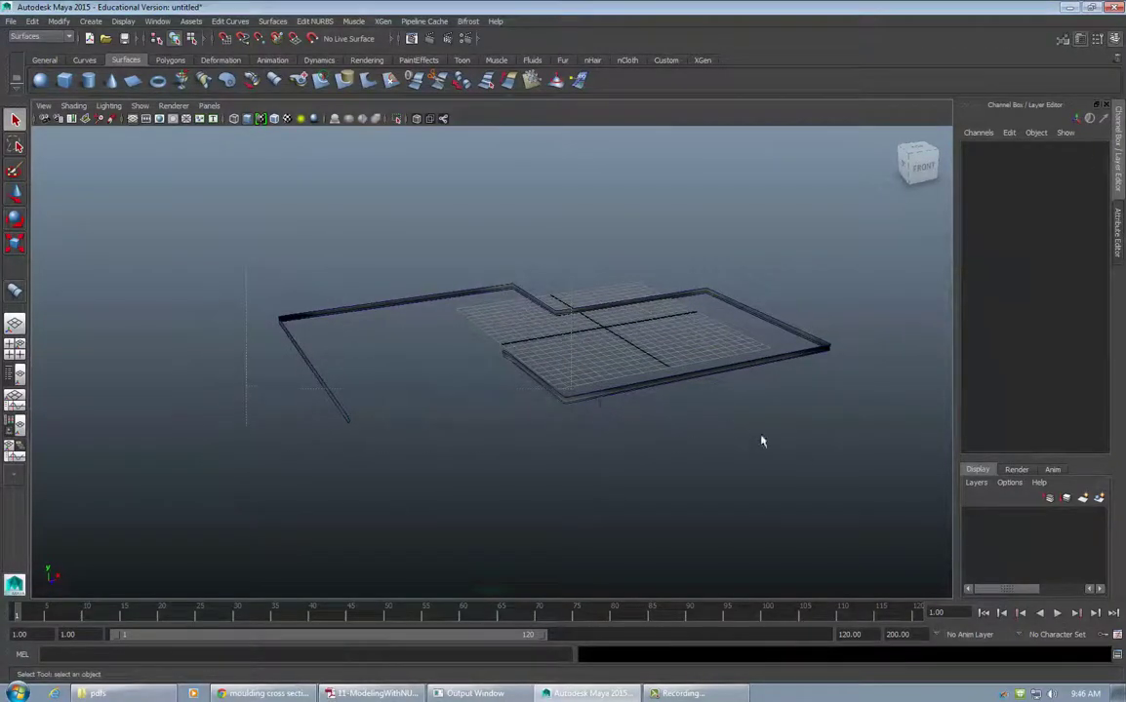
drag(246, 314, 869, 469)
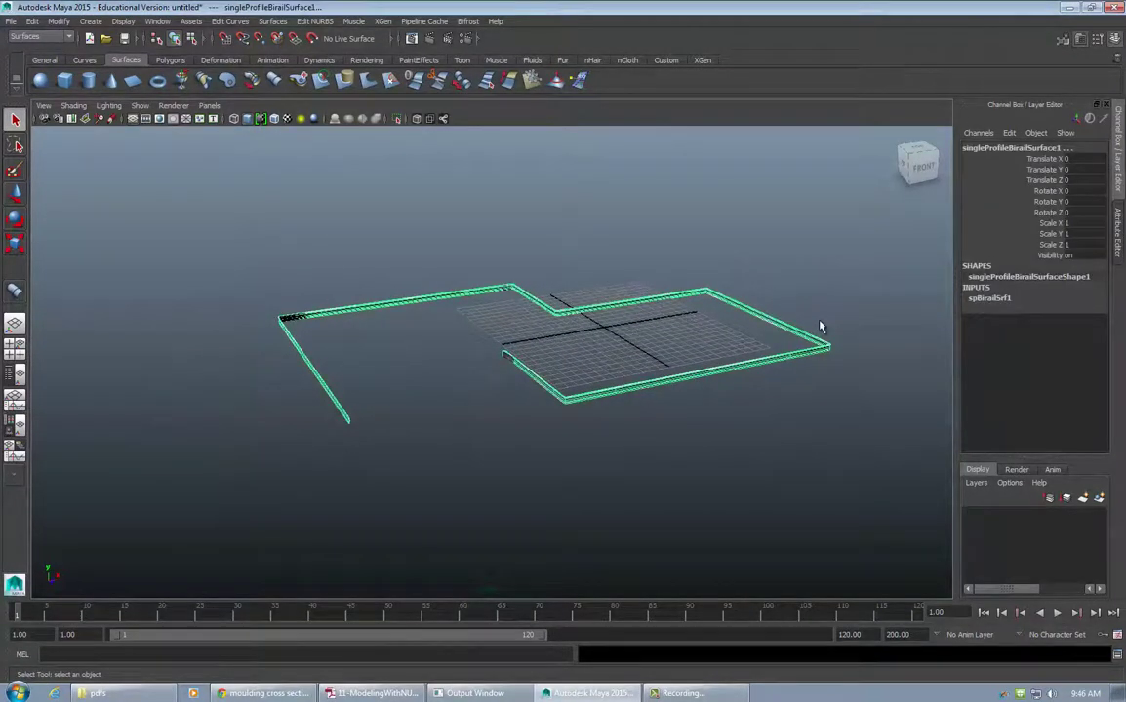
key(Delete)
alt+drag(636, 249, 478, 249)
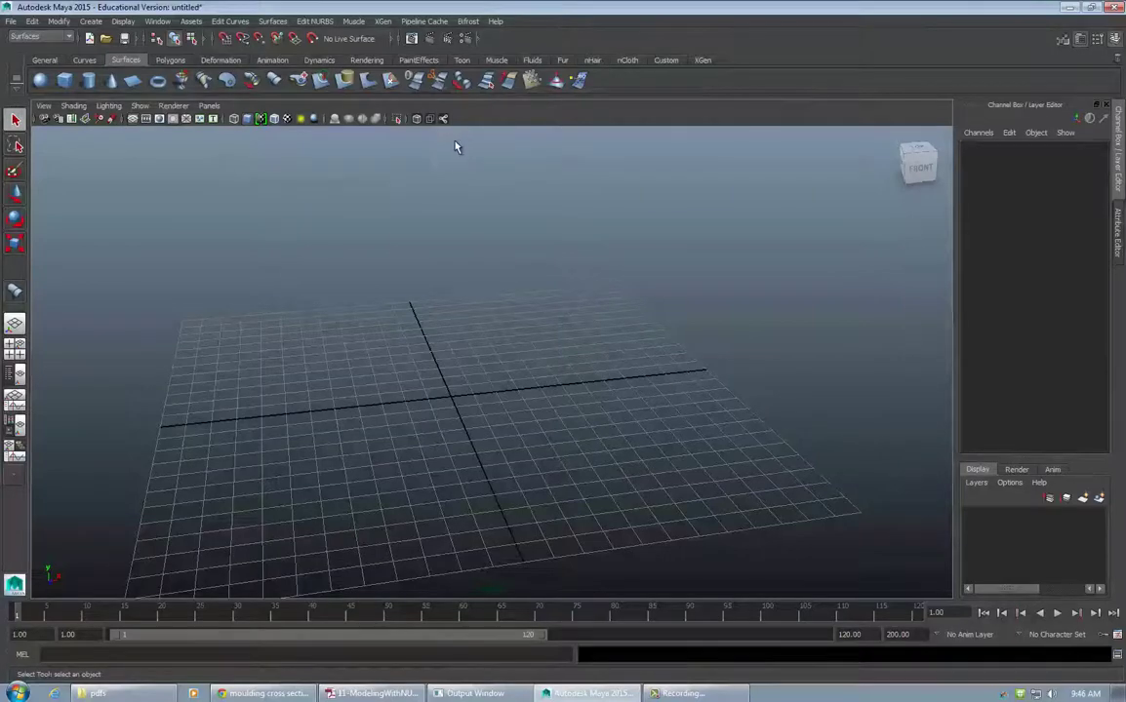
Switch to the Polygons tool set and draw a polygon plane about 24 by 24 units covering the grid
alt+middle_drag(455, 143, 490, 122)
click(36, 38)
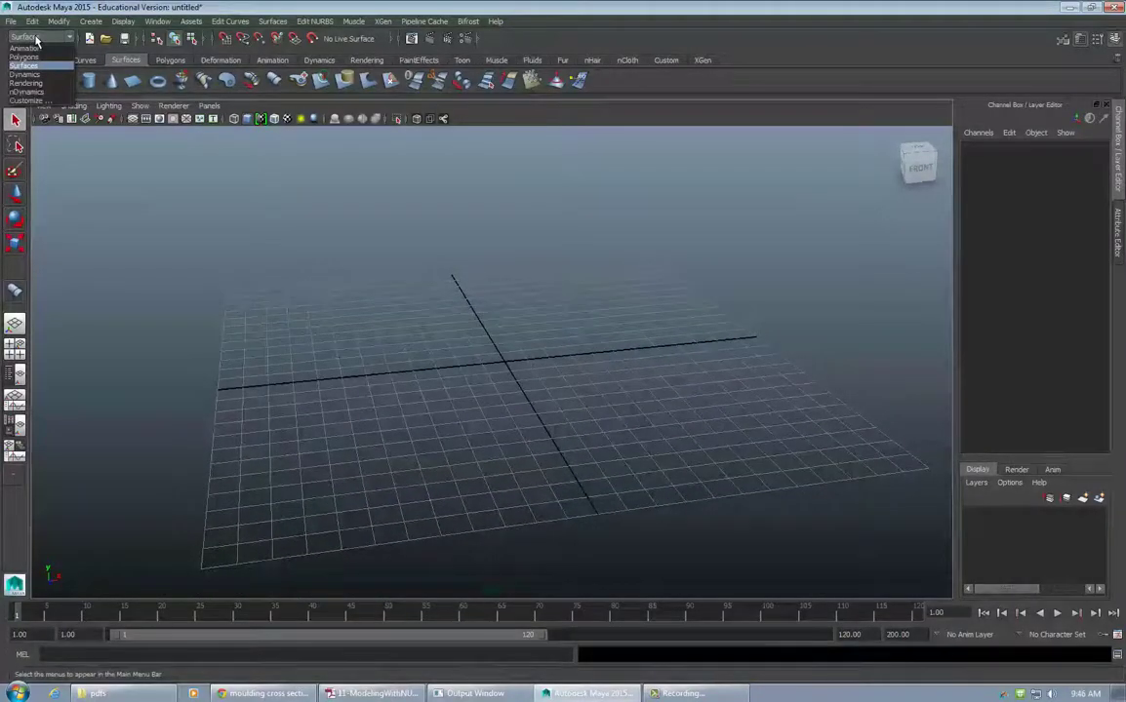
click(32, 49)
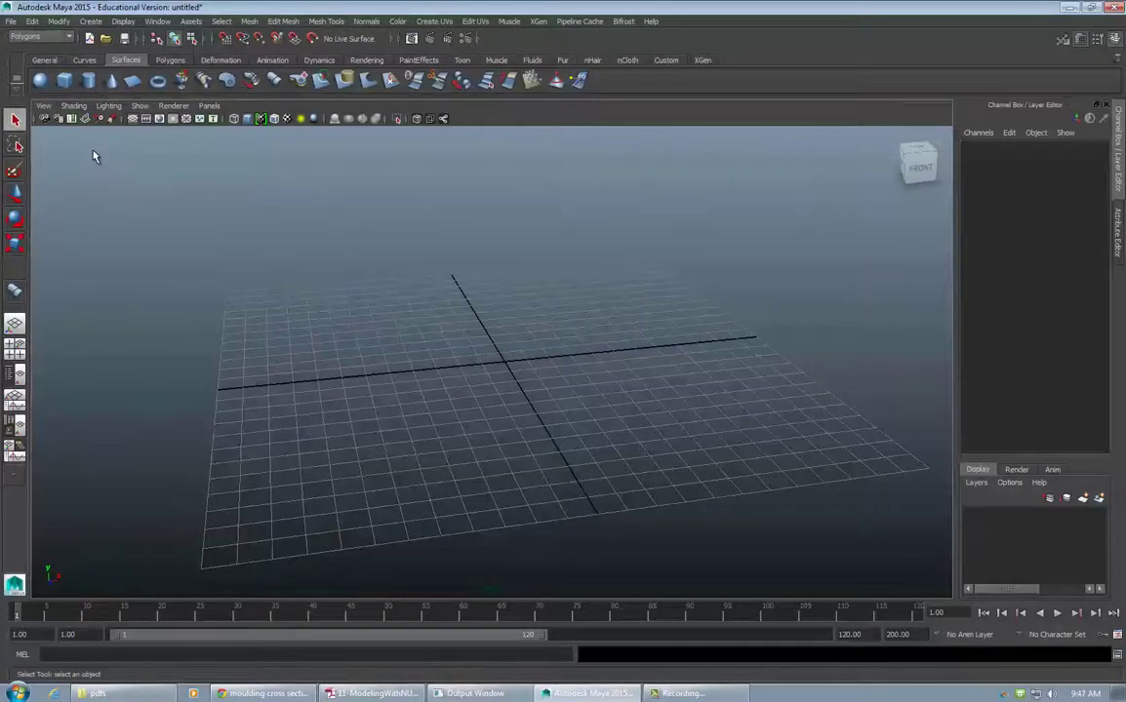
click(169, 60)
click(90, 21)
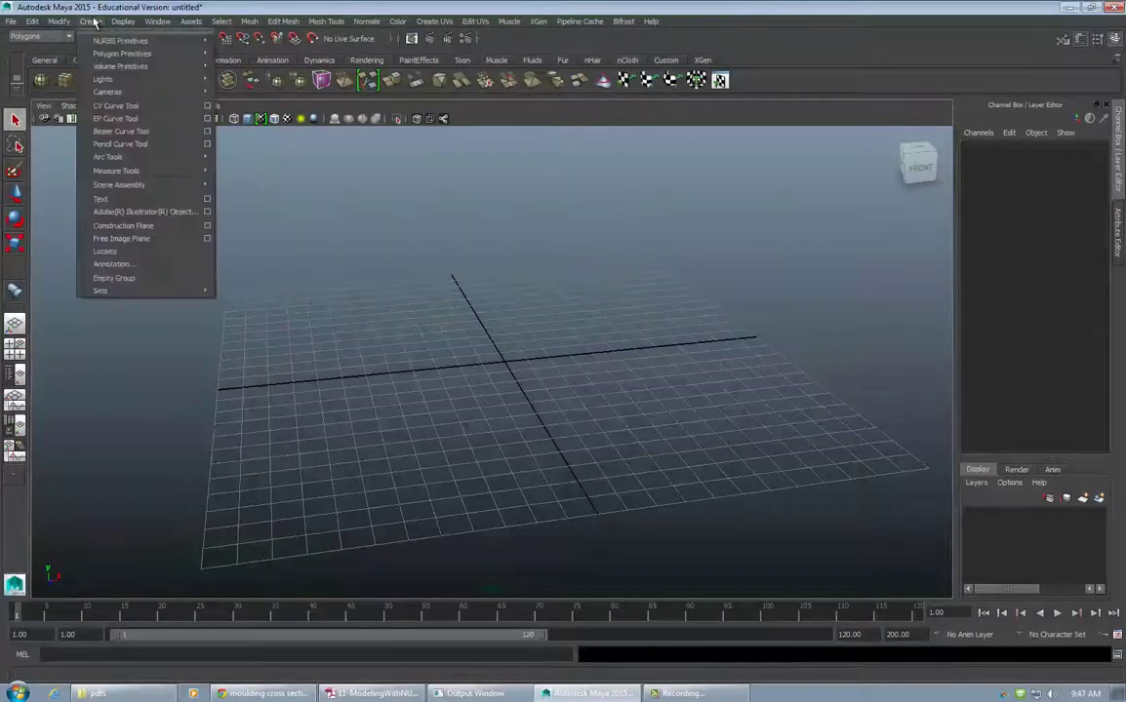
mouse_move(146, 54)
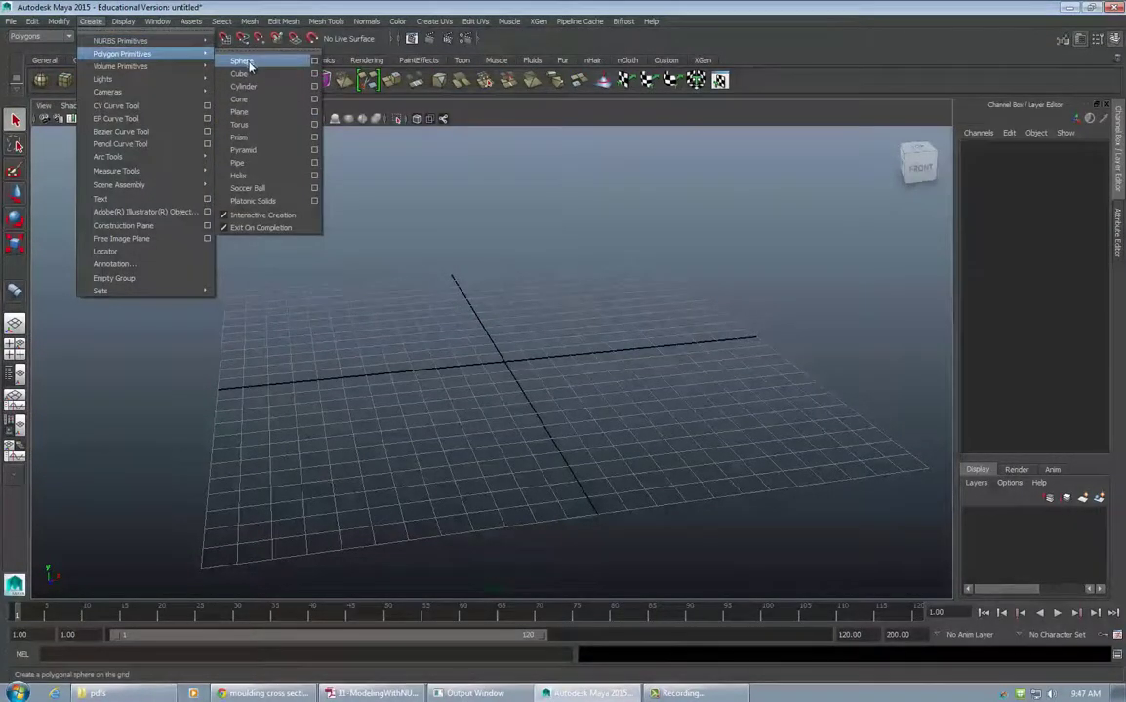
click(254, 113)
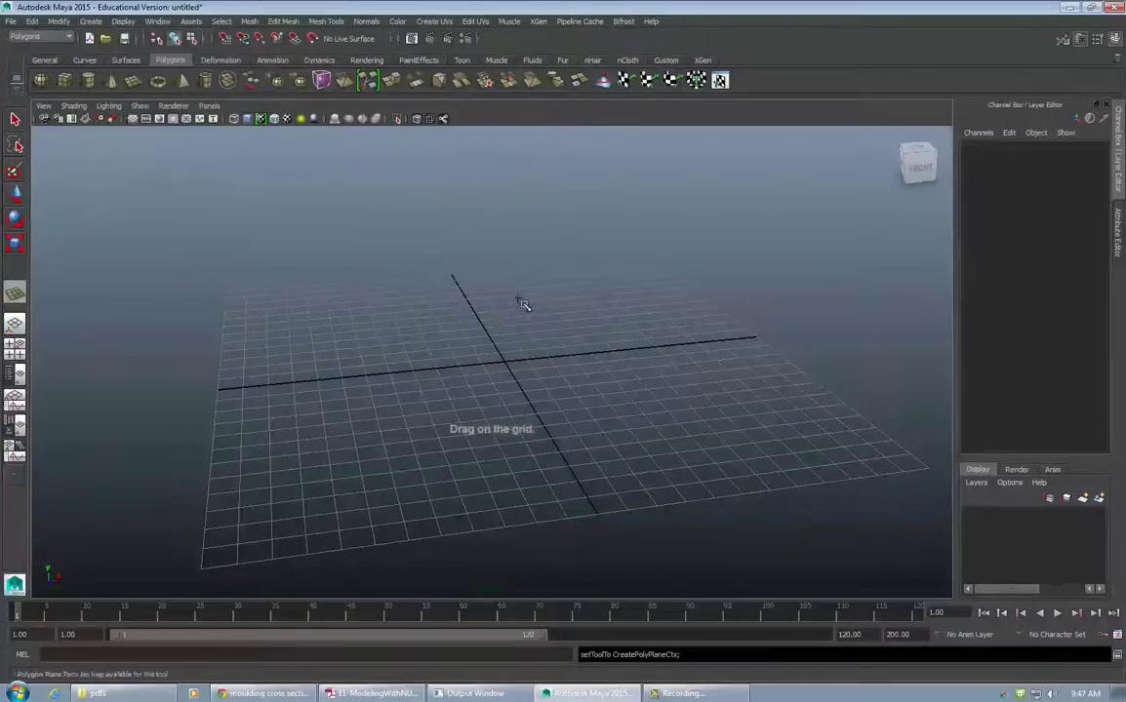
mouse_move(229, 291)
mouse_down()
mouse_move(816, 555)
mouse_move(951, 460)
mouse_move(937, 472)
mouse_up()
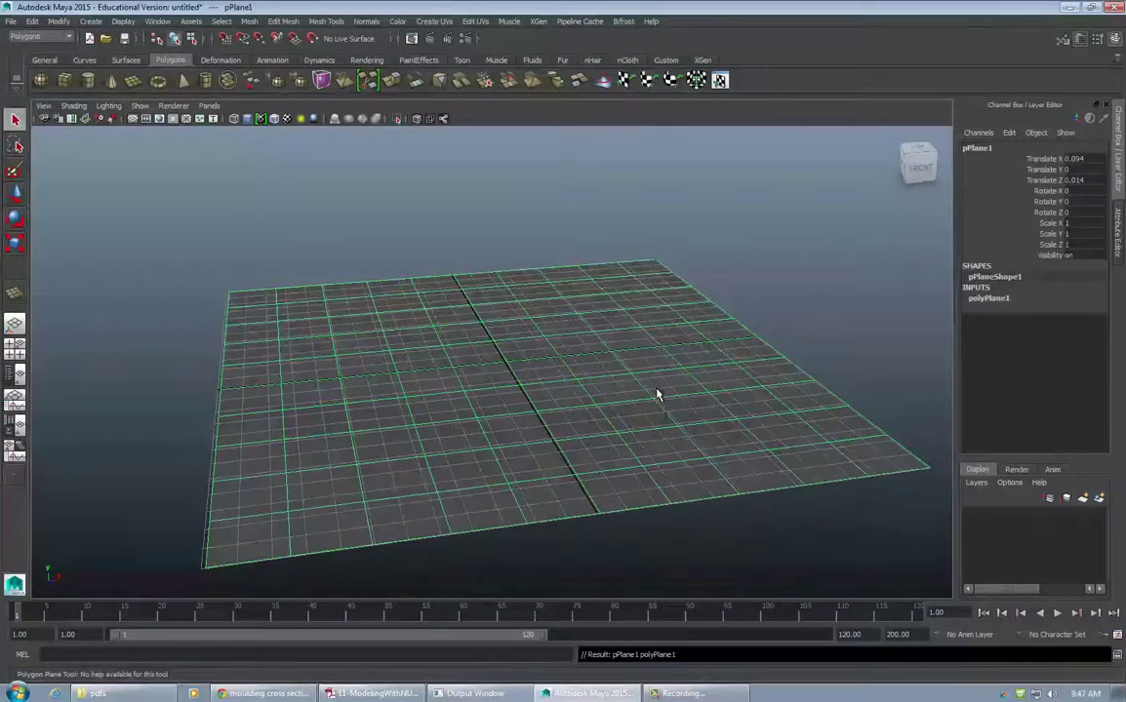
Set the polygon plane's width and height subdivisions to 50 each
alt+drag(669, 336, 675, 205)
click(985, 298)
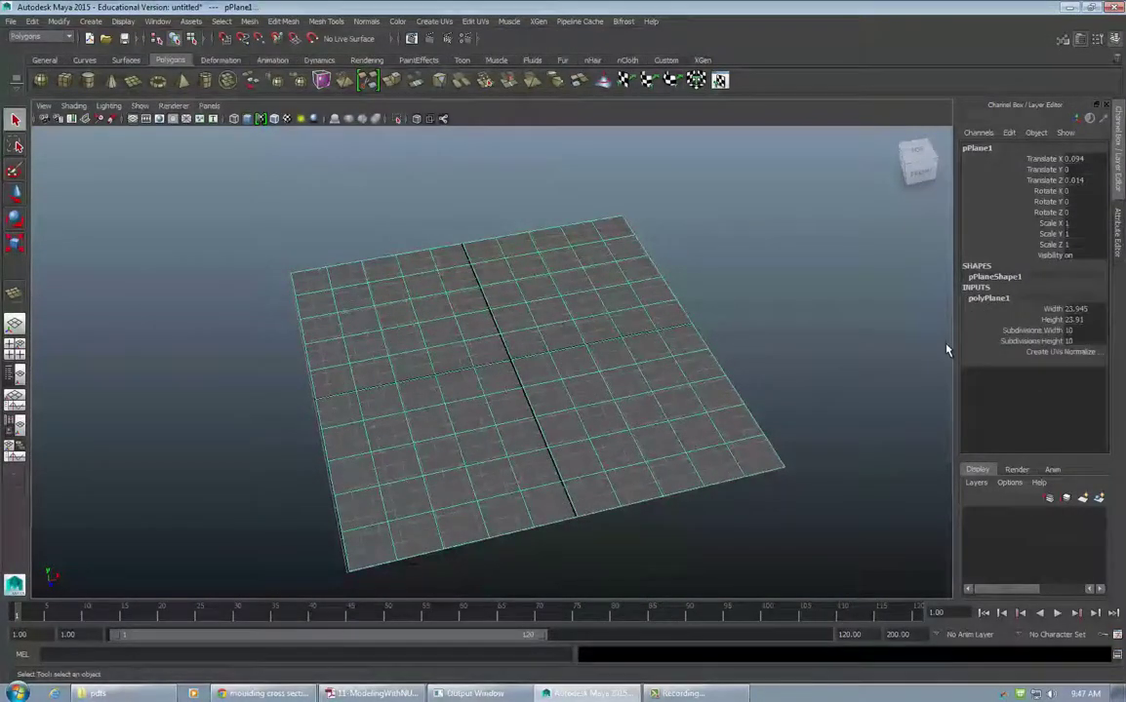
click(1039, 331)
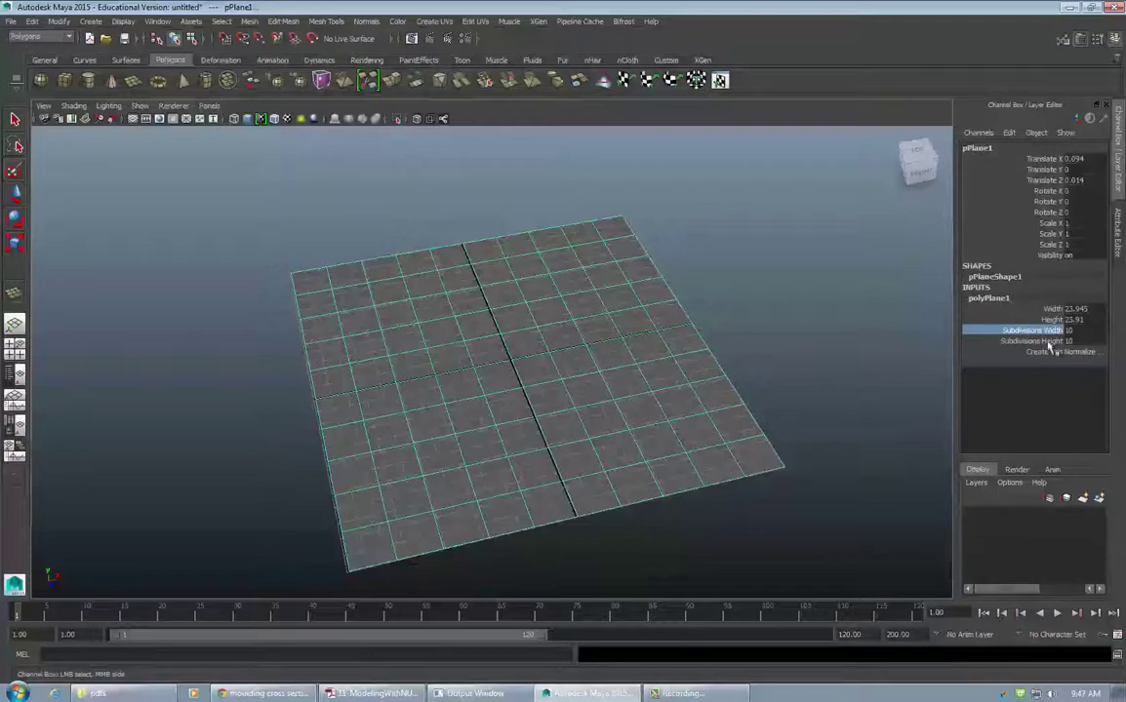
shift+click(1048, 341)
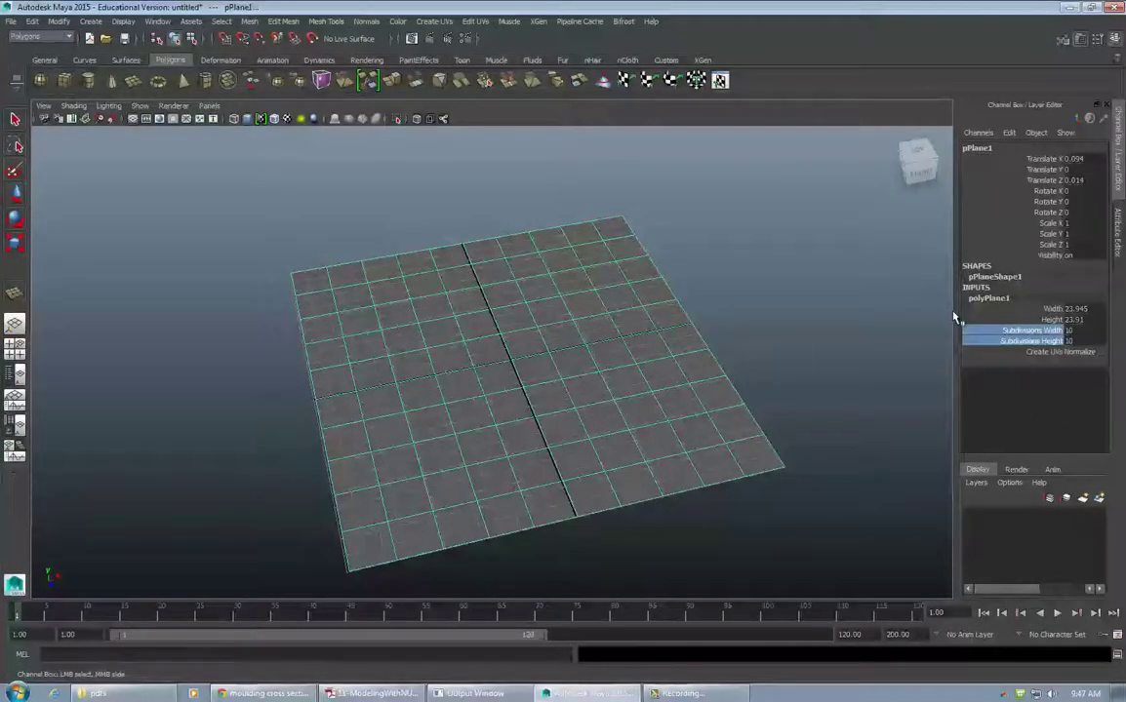
key(5)
double_click(1070, 330)
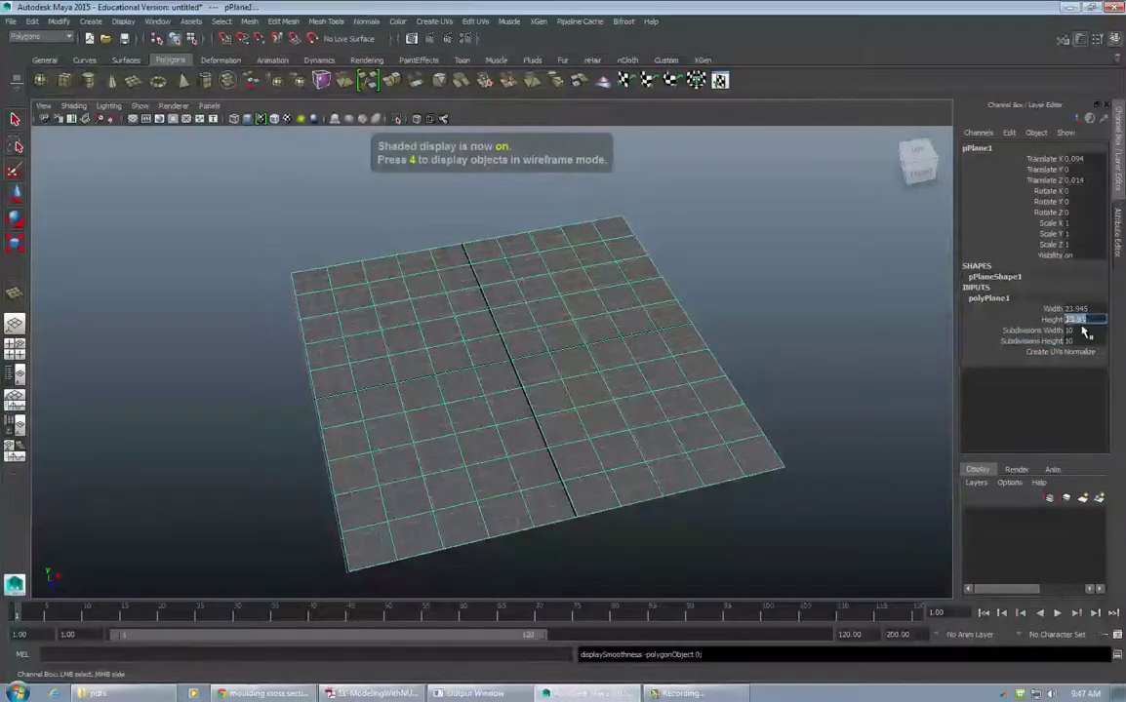
text(50)
key(Return)
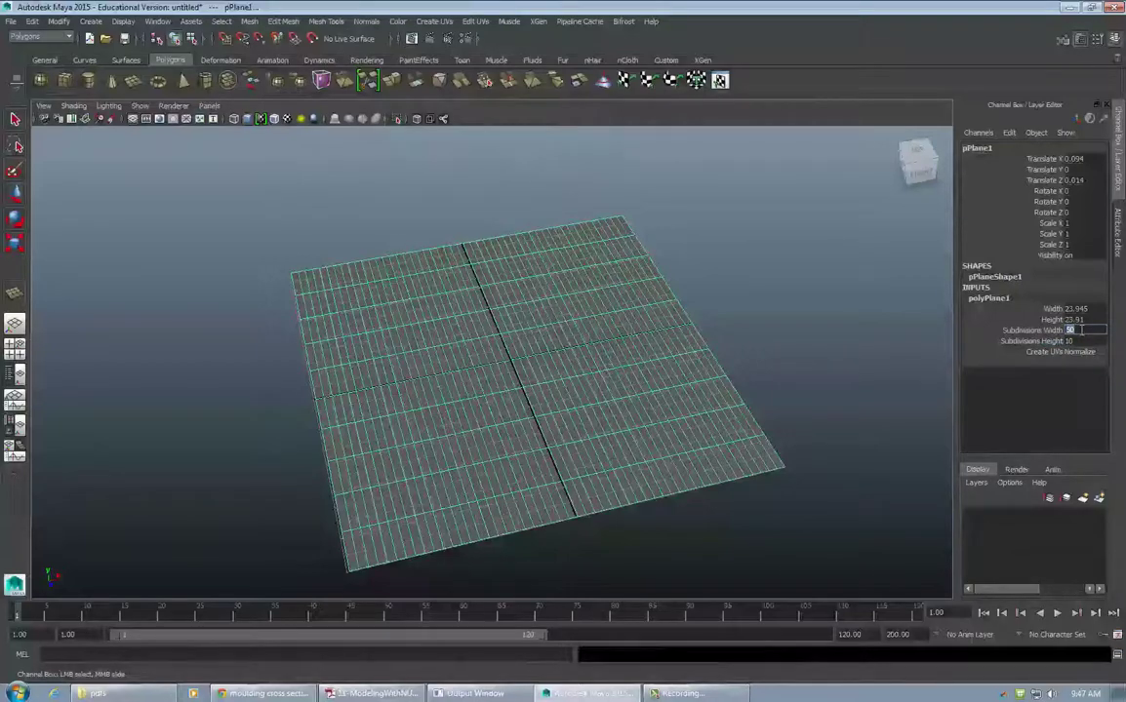
click(1077, 341)
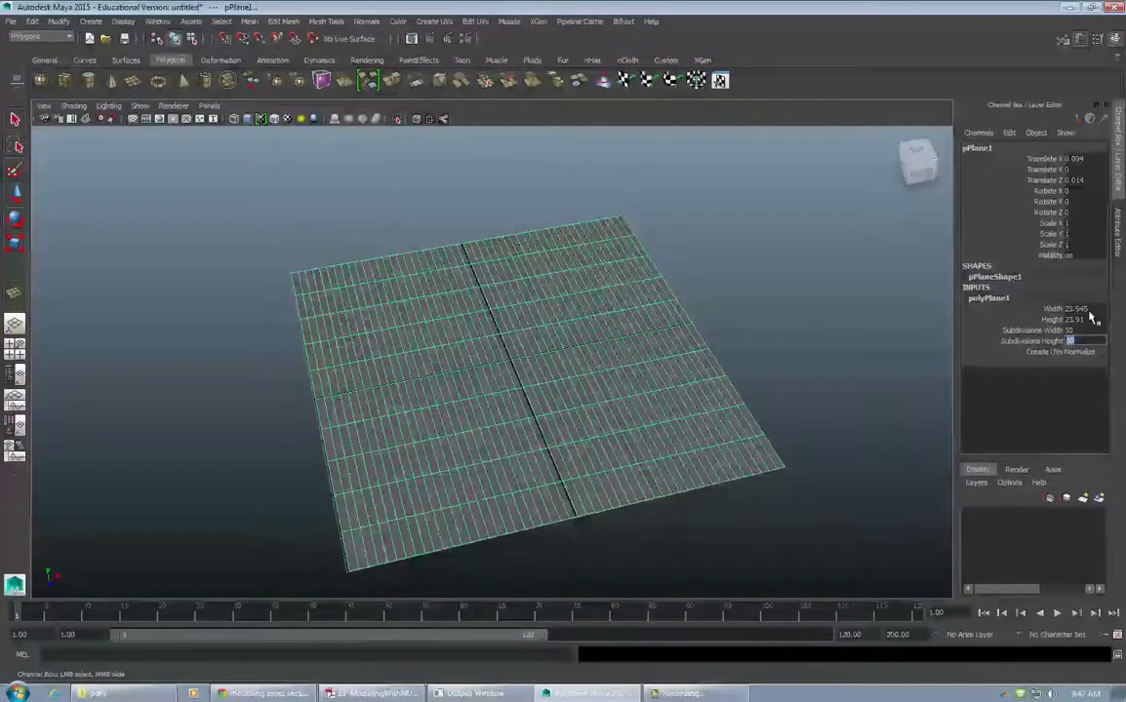
text(50)
key(Return)
Start the Sculpt Geometry Tool on the plane with its settings open and widened to show all sculpt operations
alt+drag(604, 424, 597, 397)
alt+right_drag(597, 398, 788, 334)
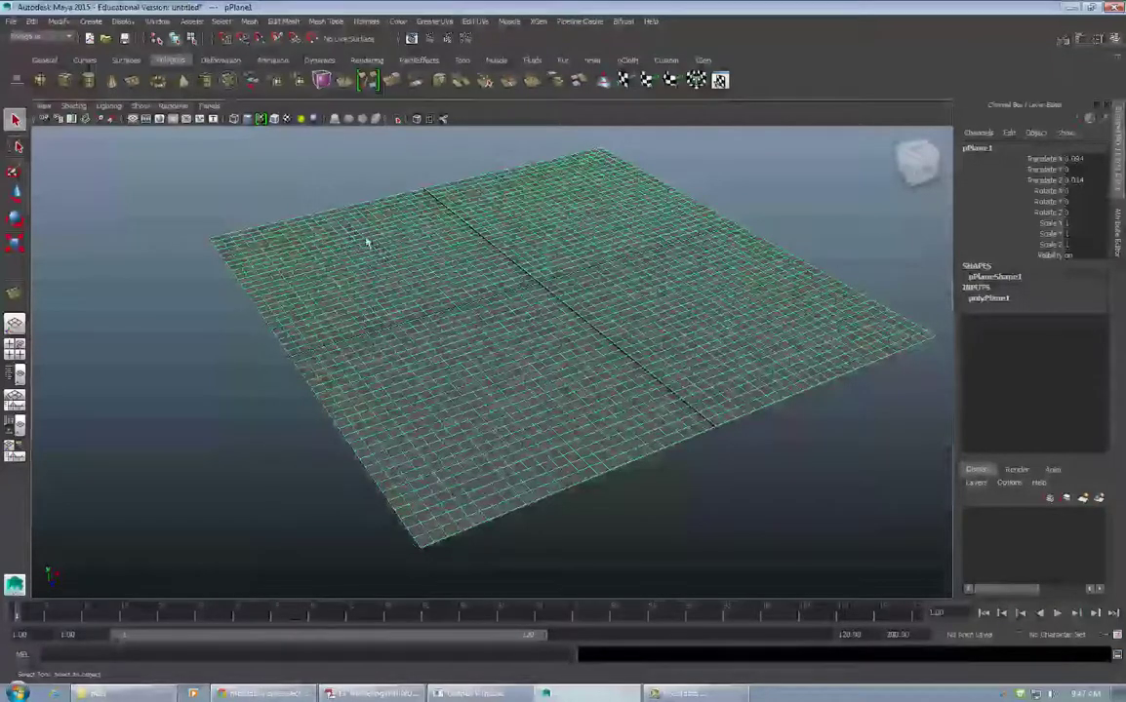
click(326, 23)
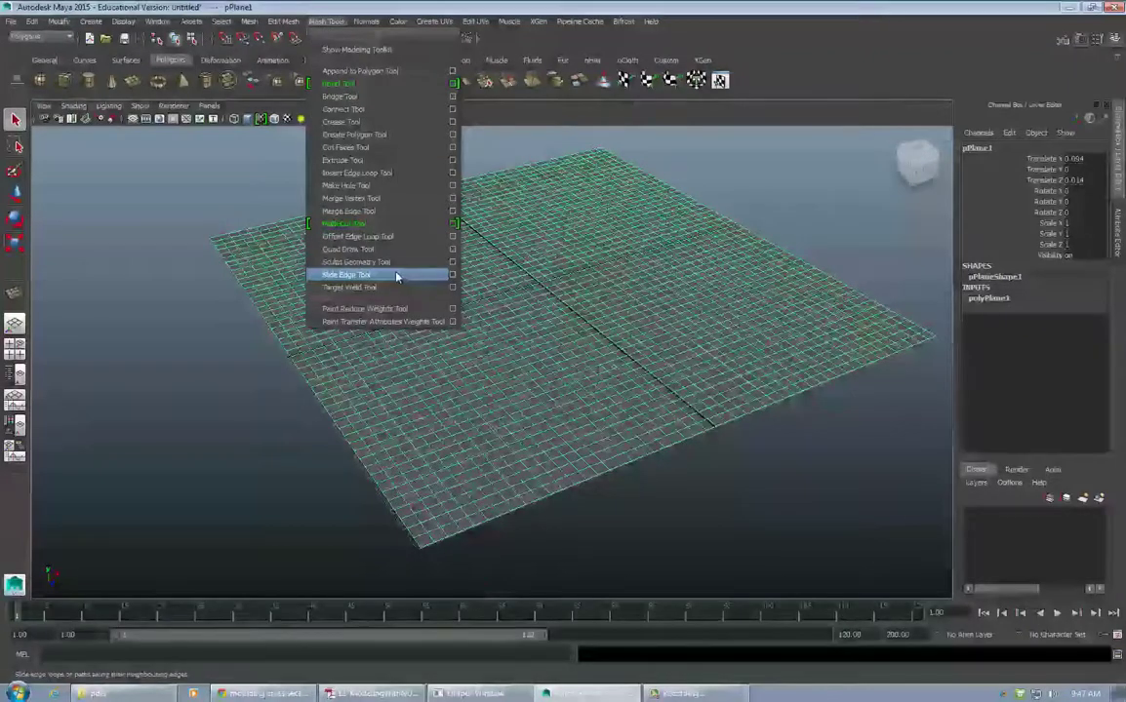
click(452, 262)
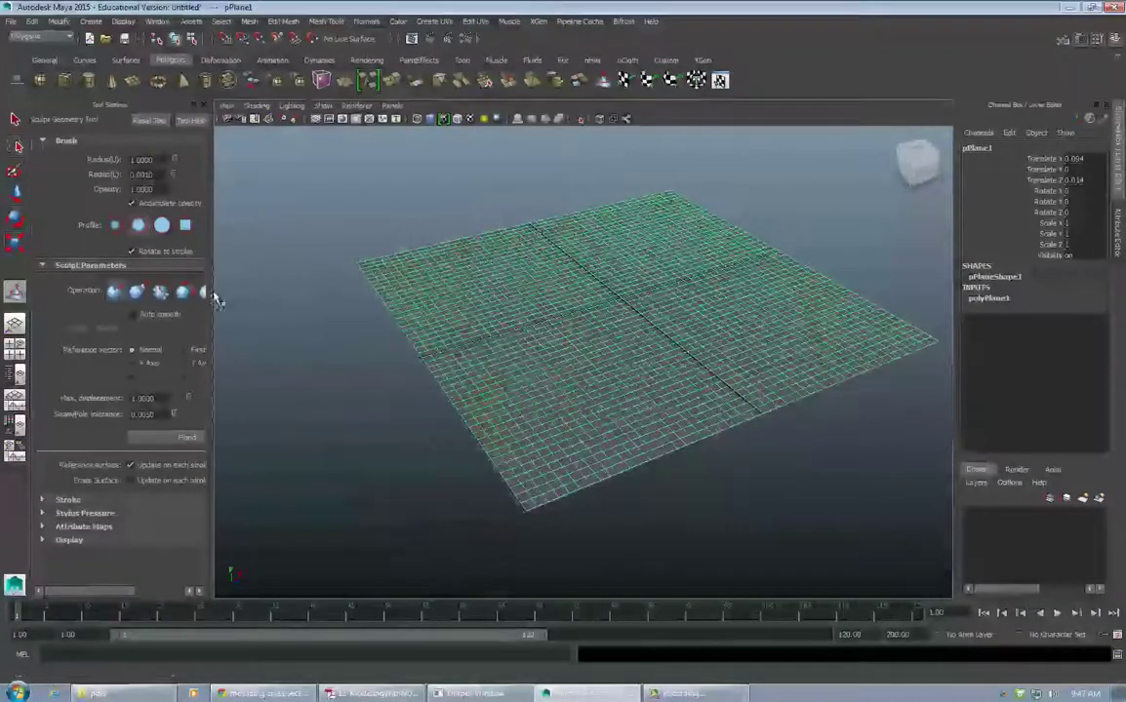
drag(214, 296, 324, 299)
Sculpt a curving test stroke across the middle of the plane and undo it
mouse_move(509, 321)
alt+mouse_down()
mouse_move(575, 312)
mouse_move(619, 289)
alt+mouse_up()
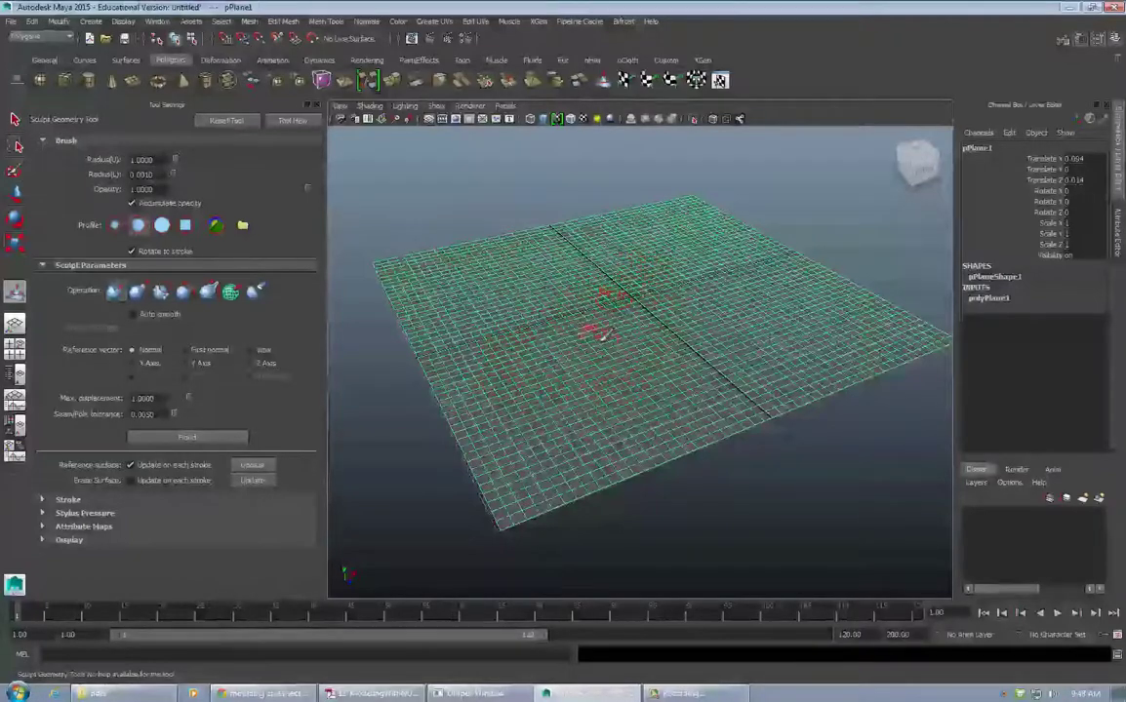
mouse_move(517, 368)
mouse_down()
mouse_move(532, 327)
mouse_move(585, 302)
mouse_move(727, 337)
mouse_move(639, 244)
mouse_move(531, 239)
mouse_move(454, 256)
mouse_move(466, 259)
mouse_up()
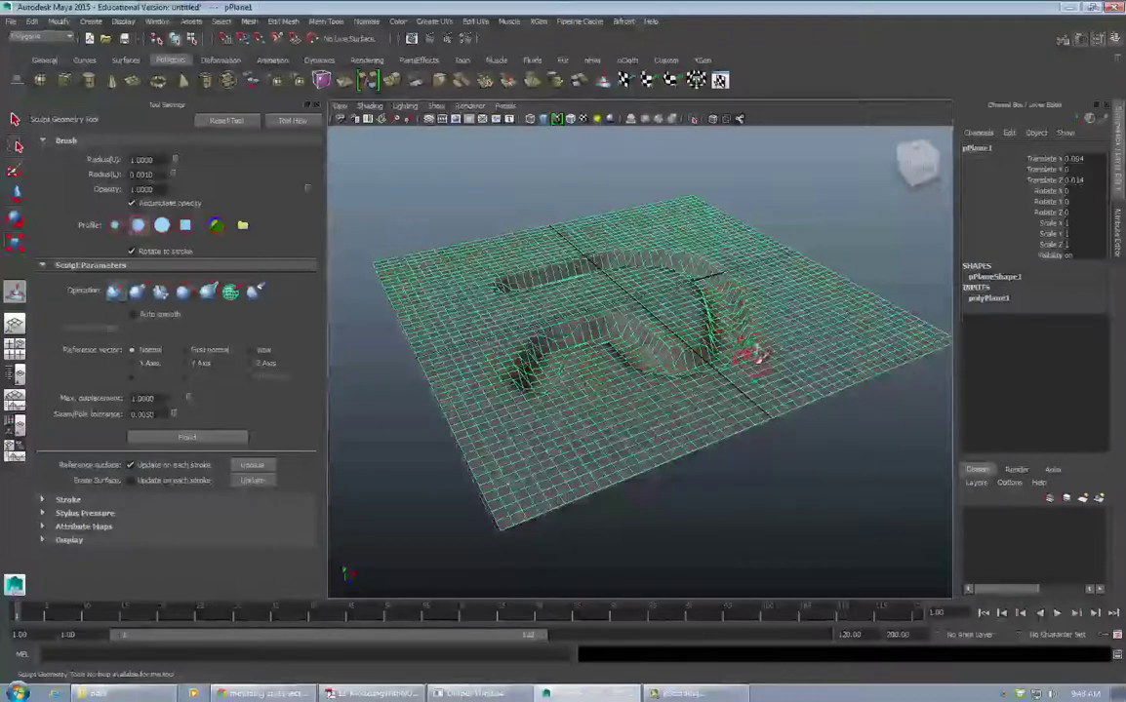
key(ctrl+z)
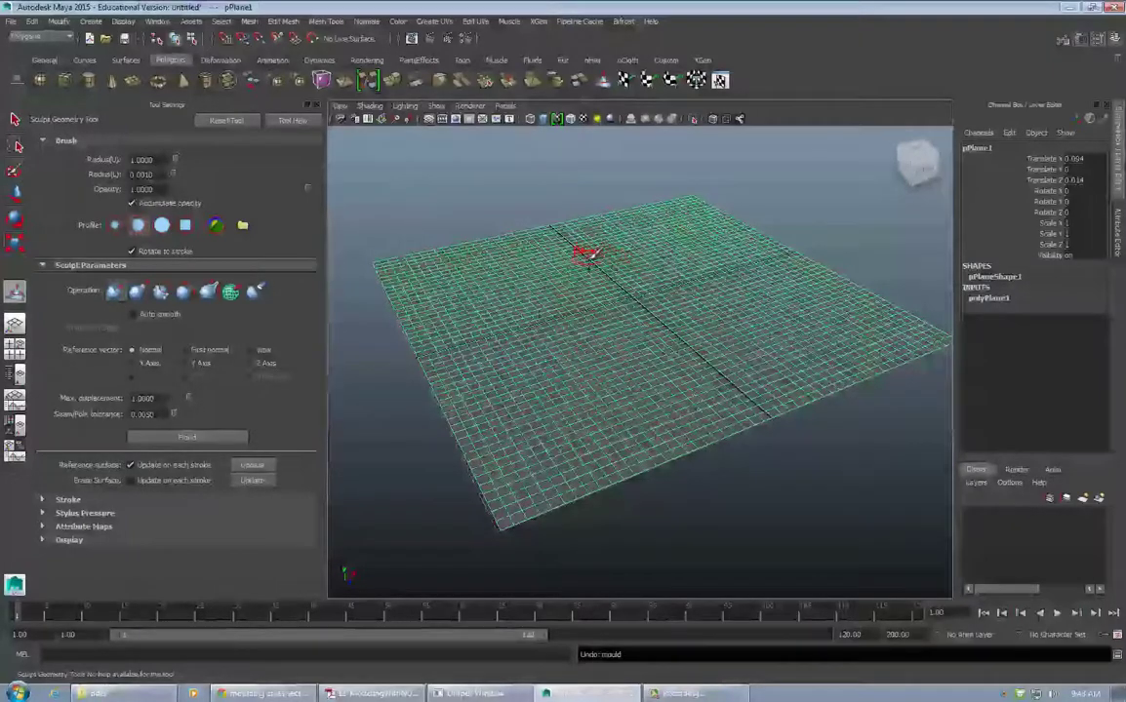
Reopen the Sculpt Geometry Tool settings, try two sculpt strokes across the plane and undo them
click(327, 22)
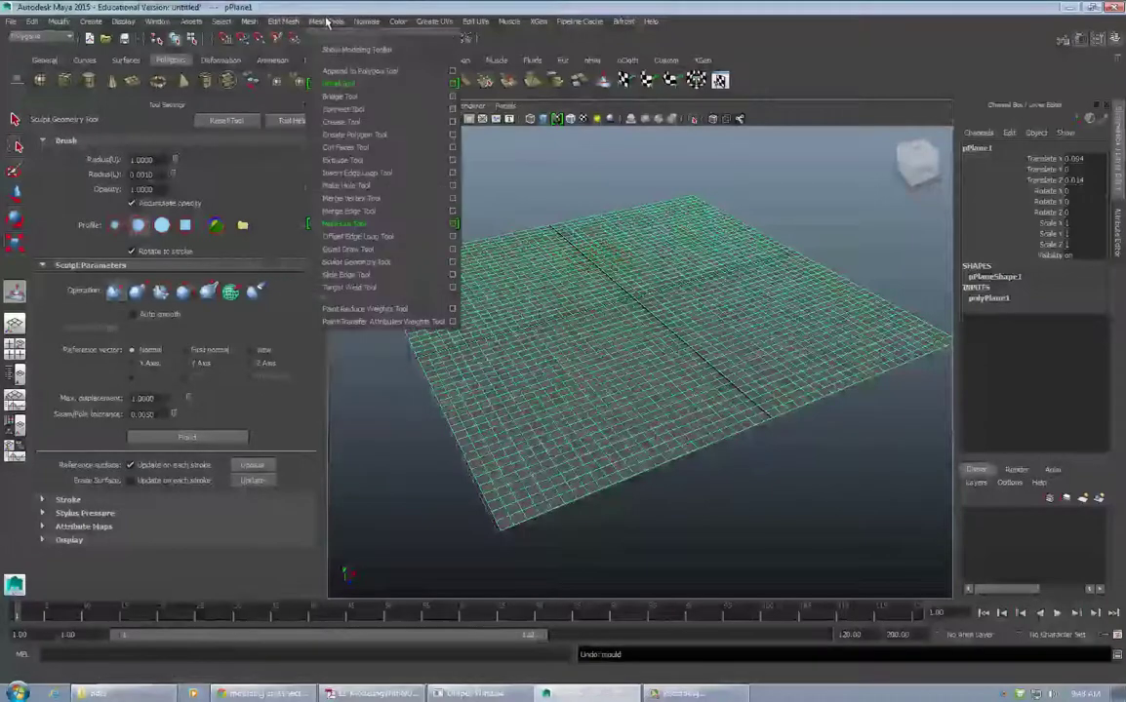
click(452, 263)
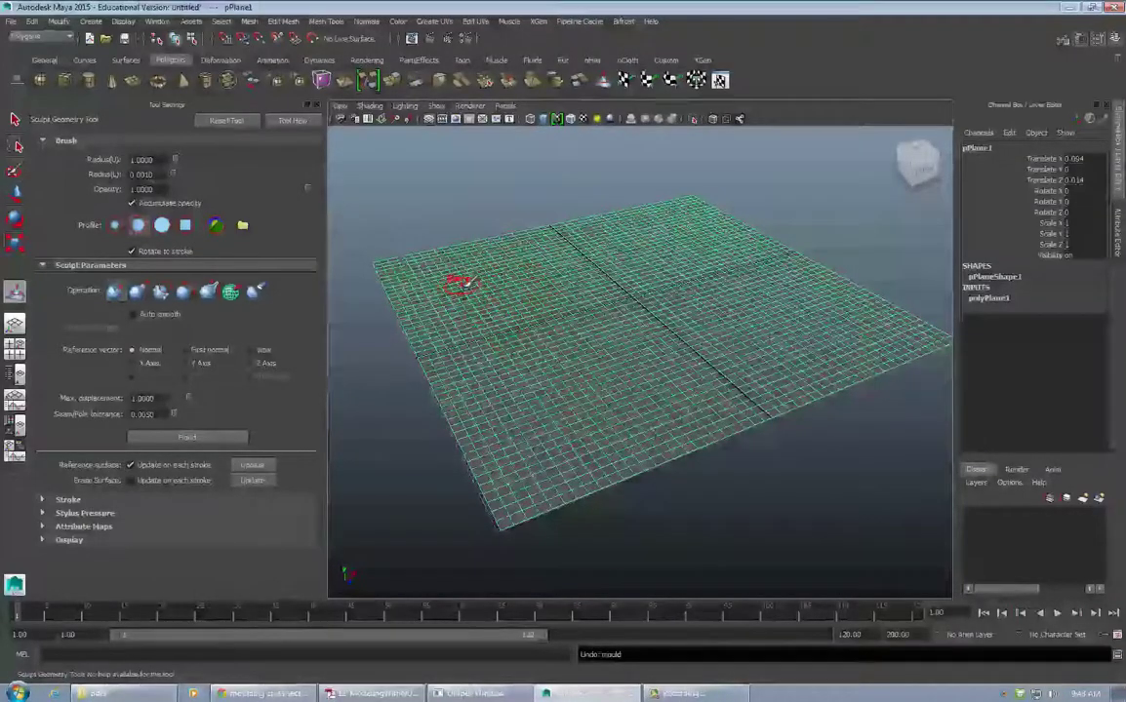
mouse_move(462, 285)
mouse_down()
mouse_move(551, 278)
mouse_move(568, 317)
mouse_move(640, 393)
mouse_move(663, 274)
mouse_move(683, 283)
mouse_up()
mouse_move(603, 241)
mouse_down()
mouse_move(627, 242)
mouse_move(740, 314)
mouse_move(758, 363)
mouse_up()
key(ctrl+z)
key(ctrl+z)
key(ctrl+z)
key(ctrl+z)
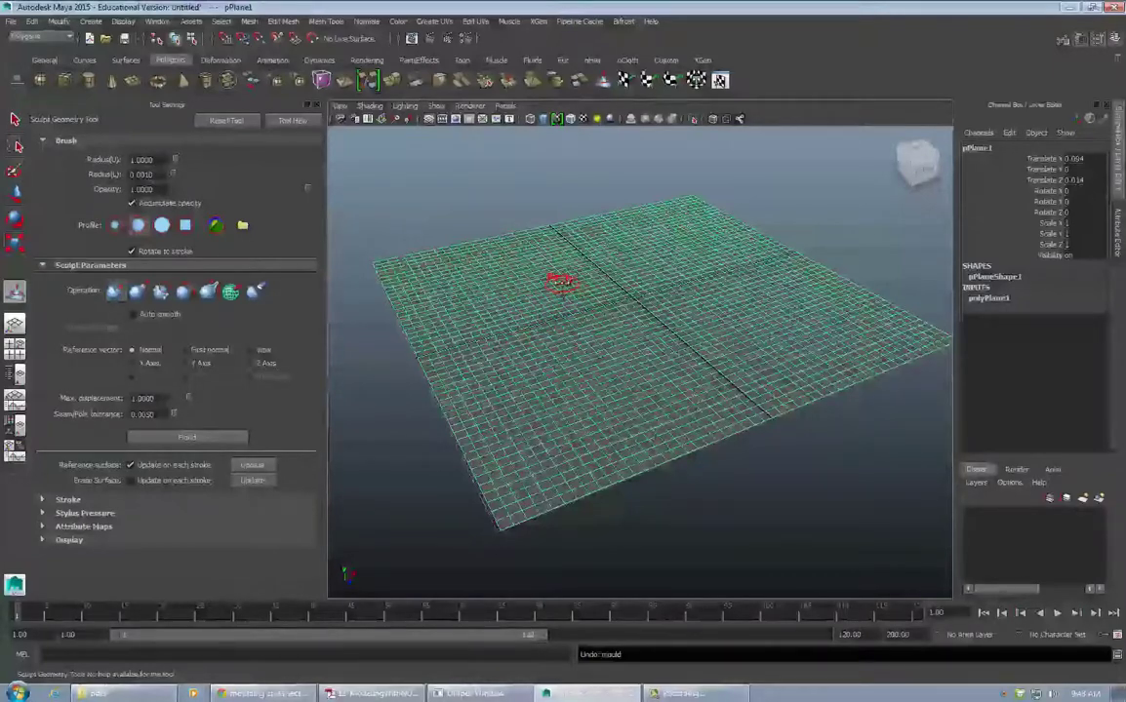
Enlarge the sculpt brush's upper radius to about 3.6 and set its opacity to 0.2
click(558, 283)
mouse_move(563, 283)
mouse_down()
mouse_move(685, 283)
mouse_move(585, 281)
mouse_move(656, 290)
mouse_move(597, 290)
mouse_move(702, 281)
mouse_move(597, 290)
mouse_up()
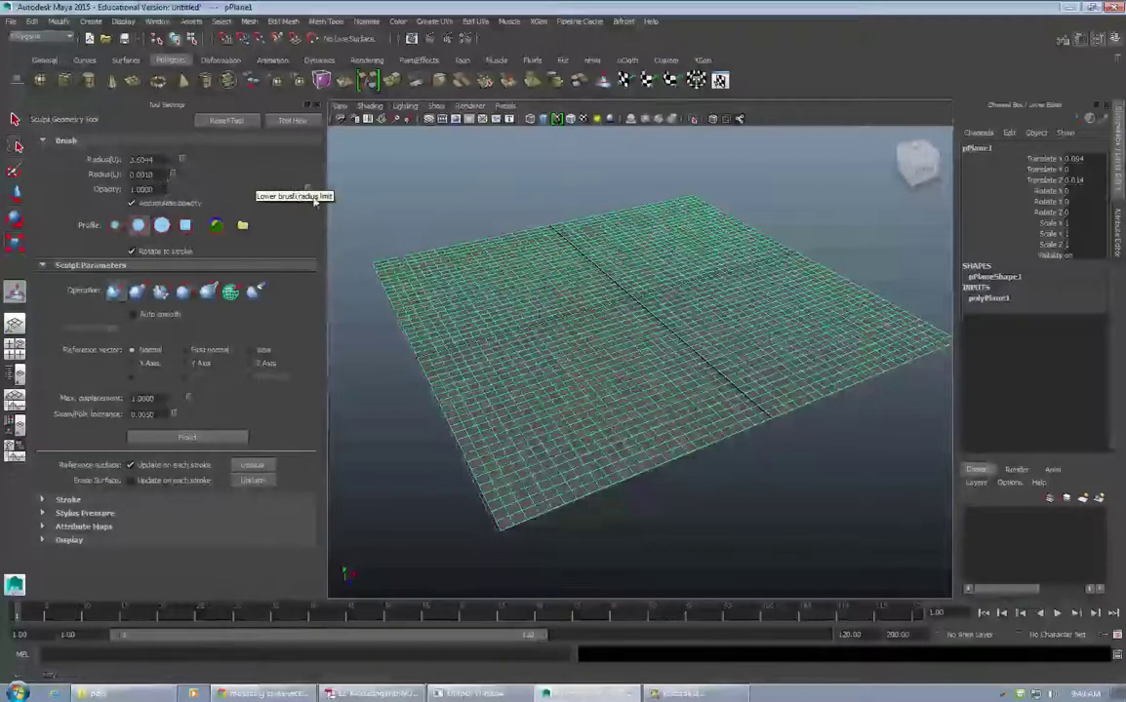
drag(156, 189, 125, 186)
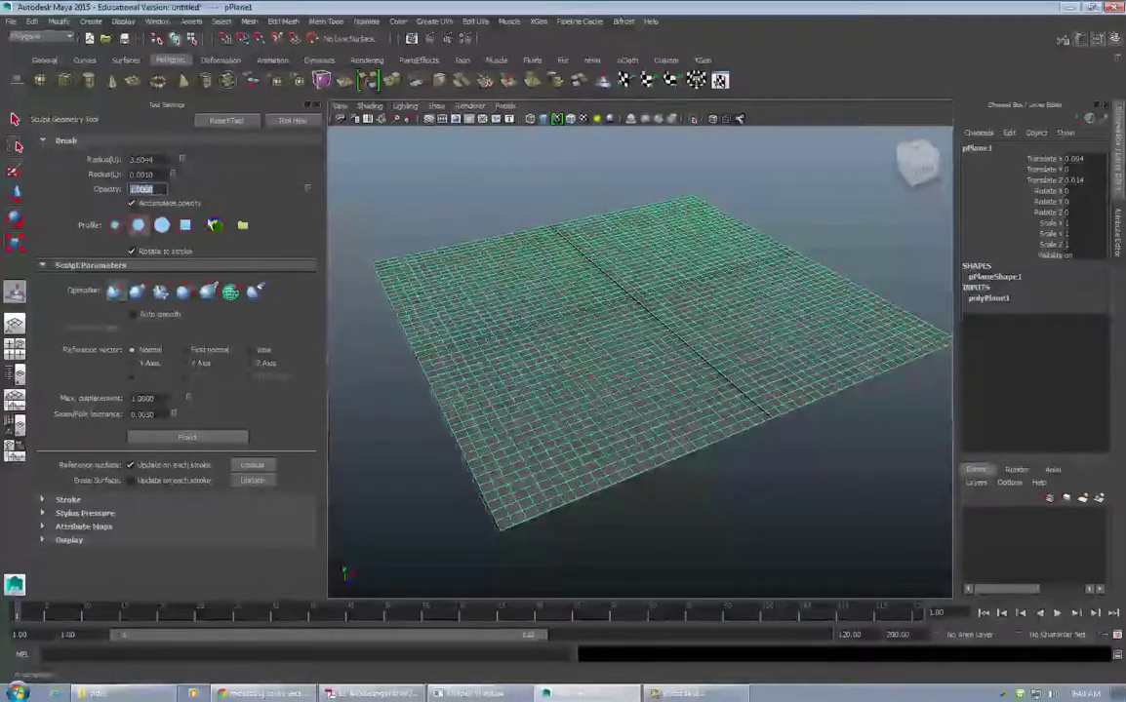
text(0.2)
click(554, 284)
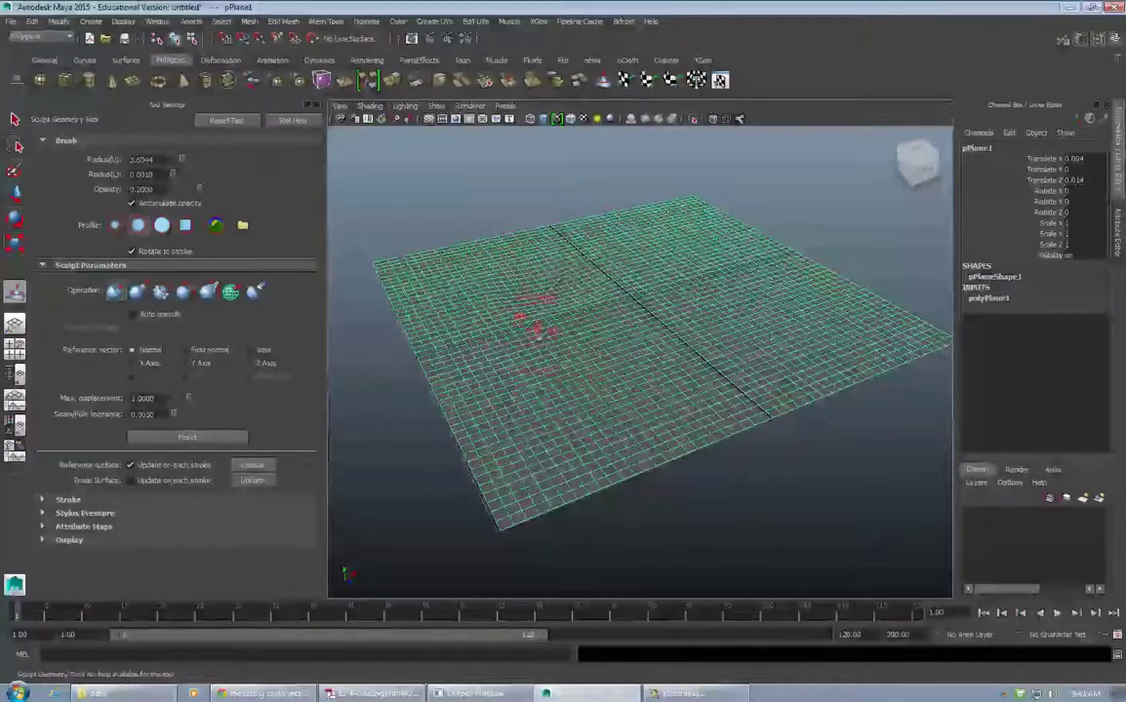
Sculpt Push strokes at several spots around the plane's center to form soft dents
drag(538, 334, 575, 298)
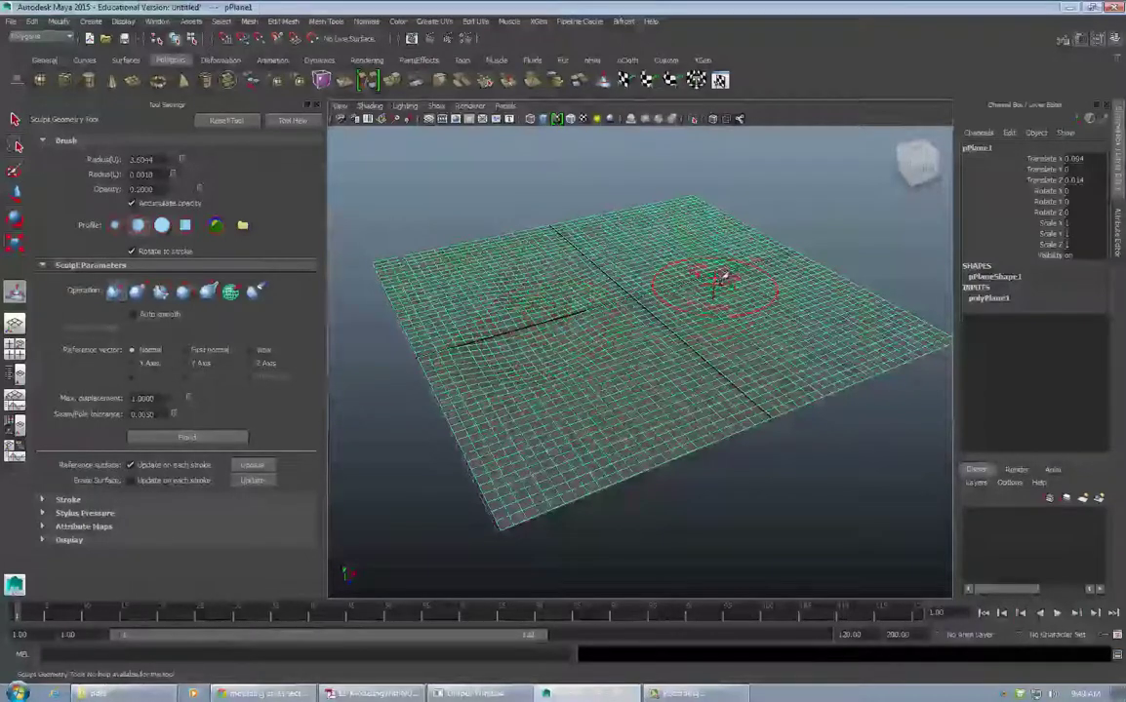
drag(719, 281, 706, 285)
drag(703, 369, 708, 371)
drag(663, 224, 673, 229)
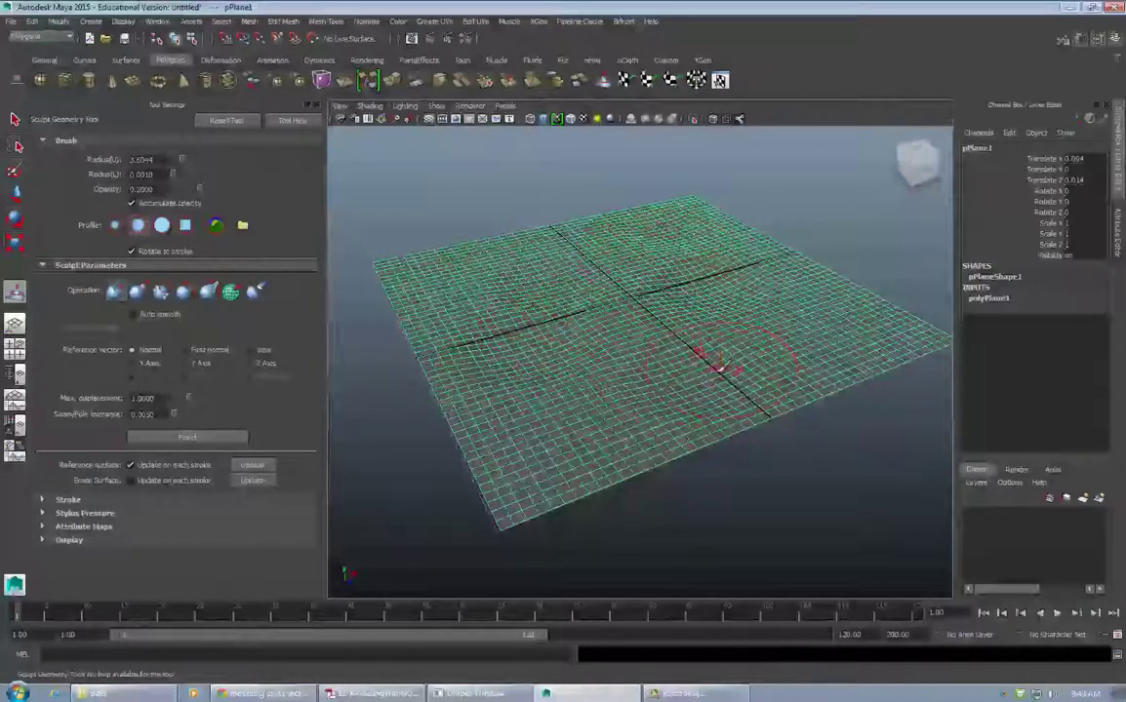
mouse_move(716, 366)
alt+mouse_down()
mouse_move(711, 340)
mouse_move(696, 345)
mouse_move(696, 238)
mouse_move(681, 353)
mouse_move(690, 281)
mouse_move(666, 322)
mouse_move(705, 326)
mouse_move(723, 343)
mouse_move(732, 333)
alt+mouse_up()
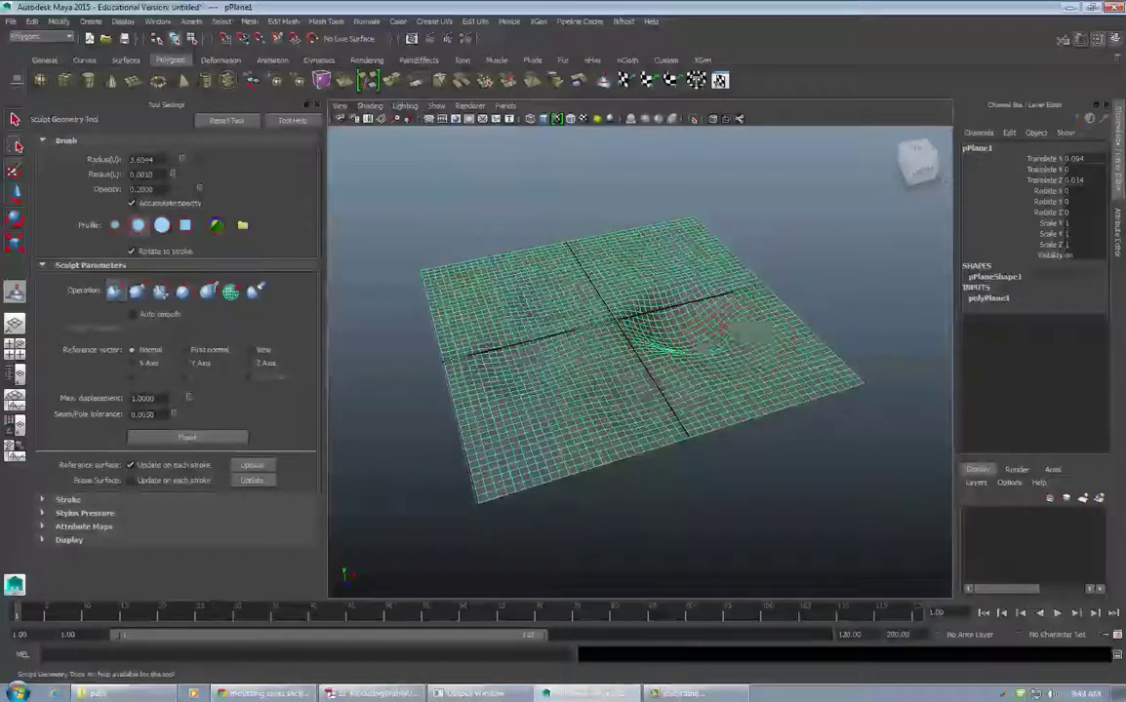
mouse_move(663, 322)
alt+mouse_down()
mouse_move(673, 369)
mouse_move(706, 359)
mouse_move(673, 372)
mouse_move(654, 339)
alt+mouse_up()
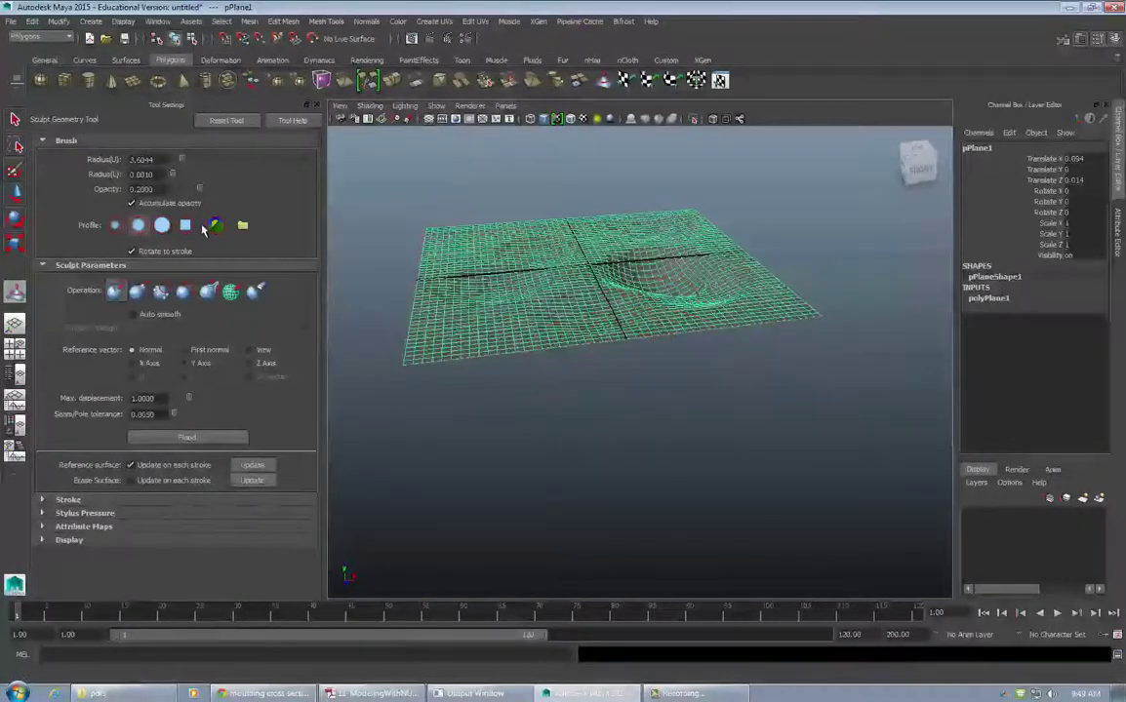
Switch the sculpt operation to Pull and raise rounded hills on both sides of the plane's center
click(134, 291)
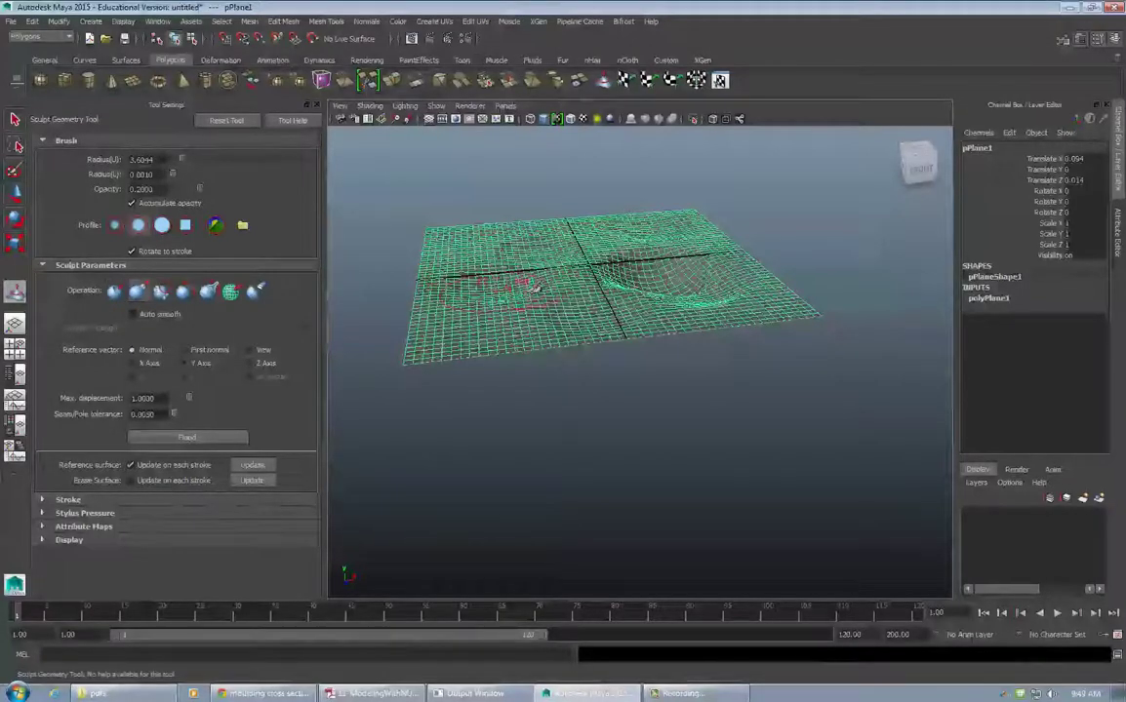
mouse_move(529, 286)
mouse_down()
mouse_move(523, 269)
mouse_move(479, 270)
mouse_up()
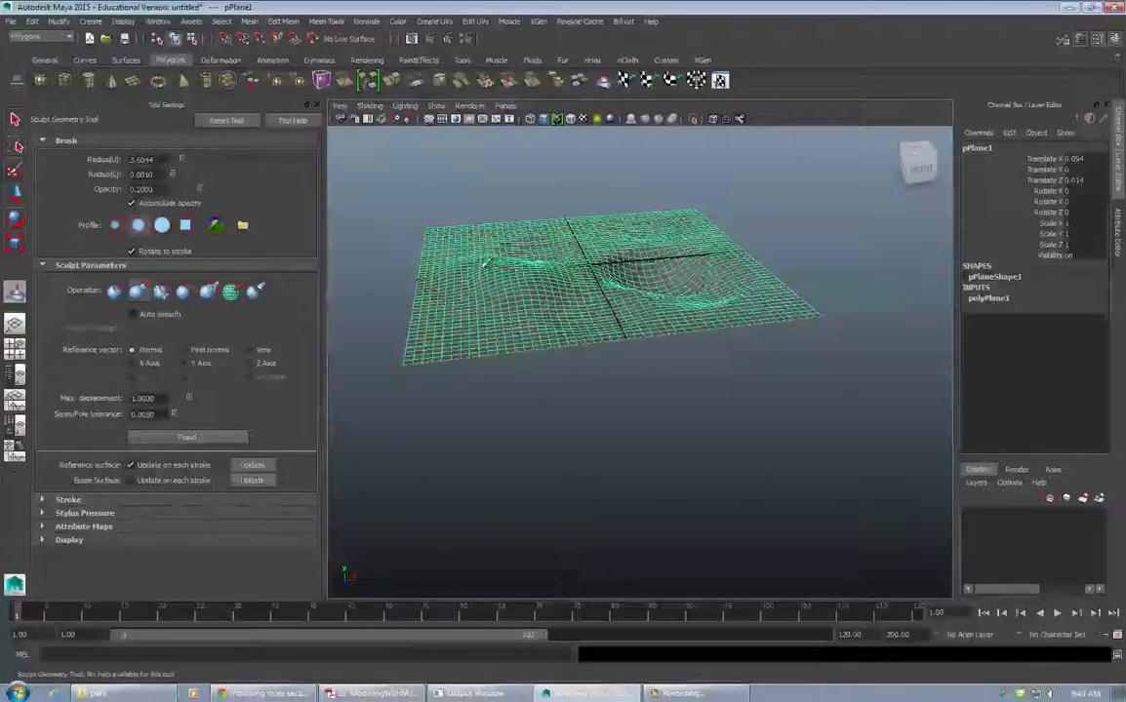
drag(690, 278, 679, 273)
mouse_move(680, 279)
mouse_down()
mouse_move(673, 261)
mouse_move(639, 270)
mouse_move(619, 244)
mouse_up()
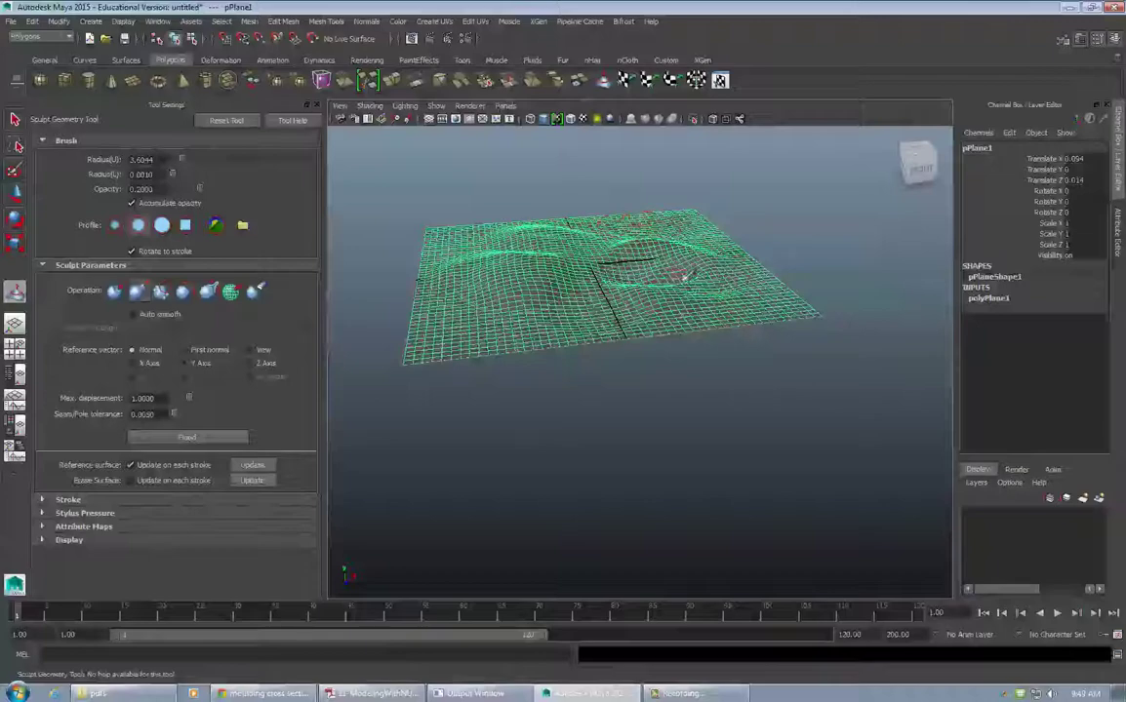
mouse_move(647, 265)
alt+mouse_down()
mouse_move(691, 256)
mouse_move(558, 289)
mouse_move(515, 273)
mouse_move(503, 307)
mouse_move(529, 281)
mouse_move(603, 262)
mouse_move(597, 291)
mouse_move(532, 296)
mouse_move(537, 241)
mouse_move(583, 232)
mouse_move(594, 326)
mouse_move(591, 314)
mouse_move(603, 336)
mouse_move(593, 276)
mouse_move(608, 339)
mouse_move(633, 251)
mouse_move(619, 353)
mouse_move(607, 249)
mouse_move(590, 288)
mouse_move(625, 302)
mouse_move(600, 242)
mouse_move(566, 223)
mouse_move(571, 235)
alt+mouse_up()
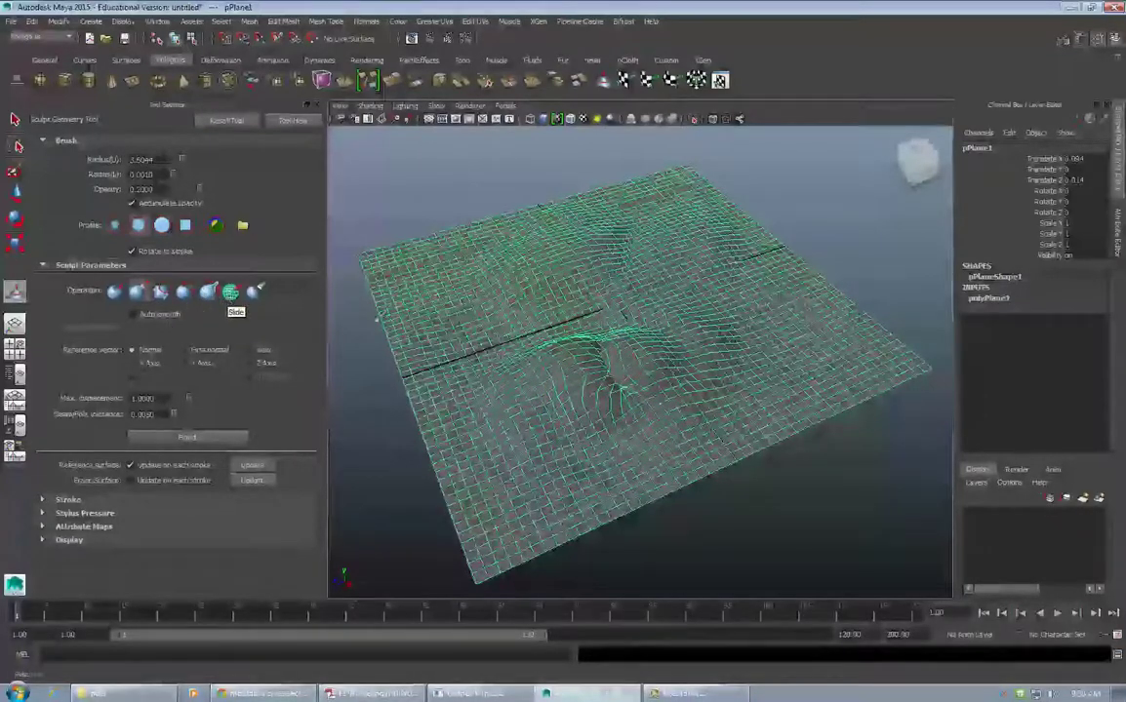
Switch the sculpt operation to Relax and brush over the sharp creases of the foremost hill
click(182, 293)
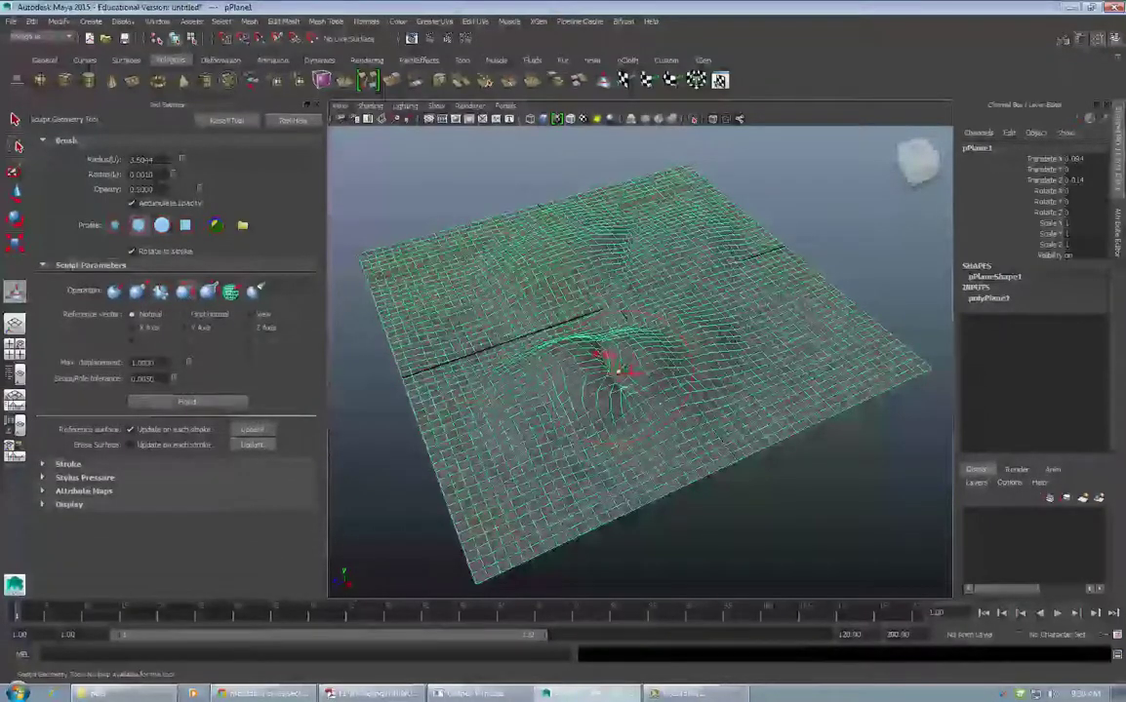
mouse_move(615, 370)
mouse_down()
mouse_move(548, 353)
mouse_move(608, 381)
mouse_move(605, 352)
mouse_move(546, 329)
mouse_move(635, 432)
mouse_move(666, 402)
mouse_move(658, 382)
mouse_up()
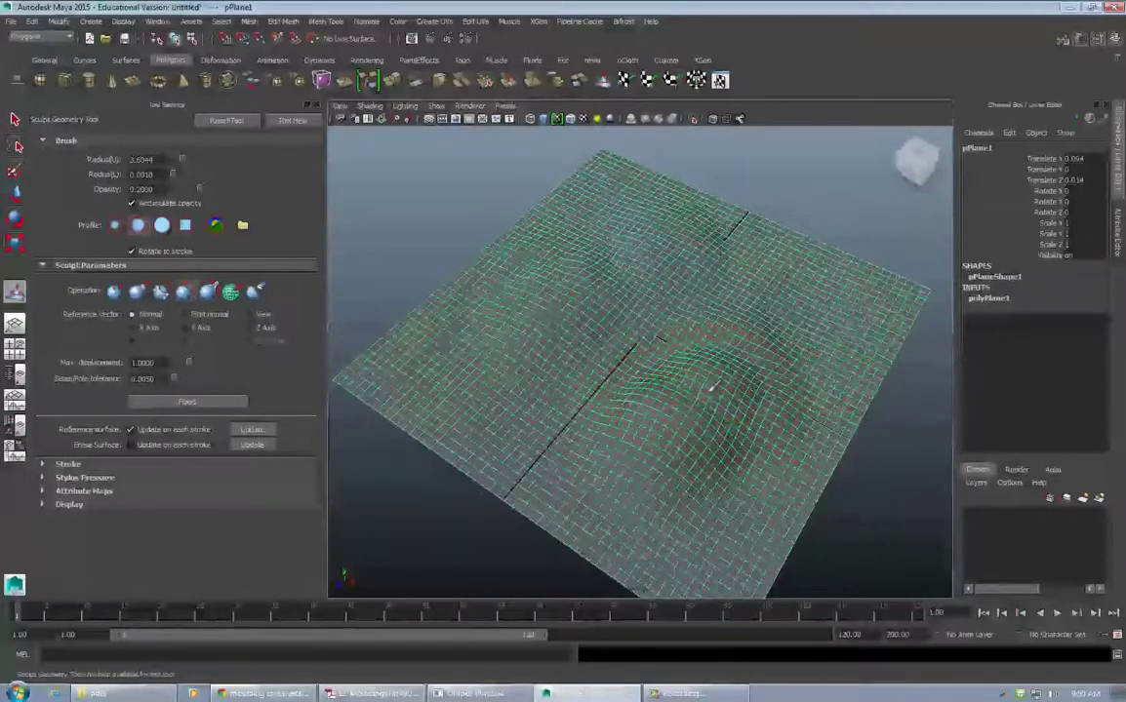
mouse_move(711, 389)
alt+mouse_down()
mouse_move(560, 357)
mouse_move(536, 314)
alt+mouse_up()
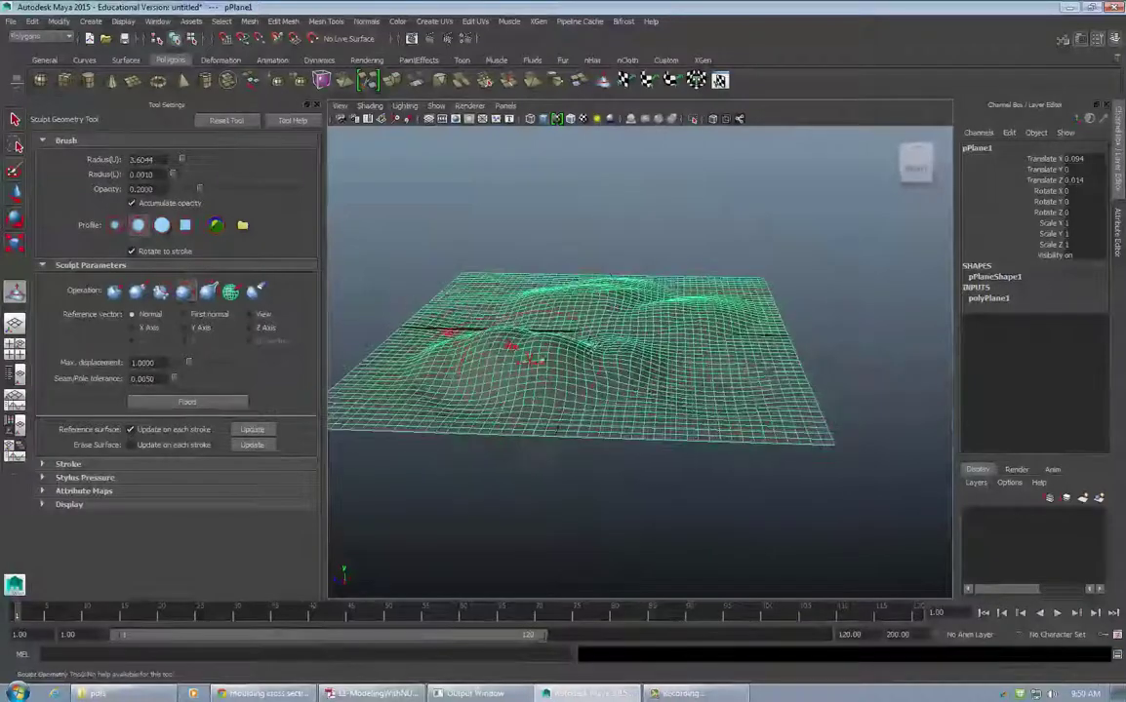
mouse_move(716, 387)
alt+mouse_down()
mouse_move(706, 369)
mouse_move(773, 373)
mouse_move(725, 381)
alt+mouse_up()
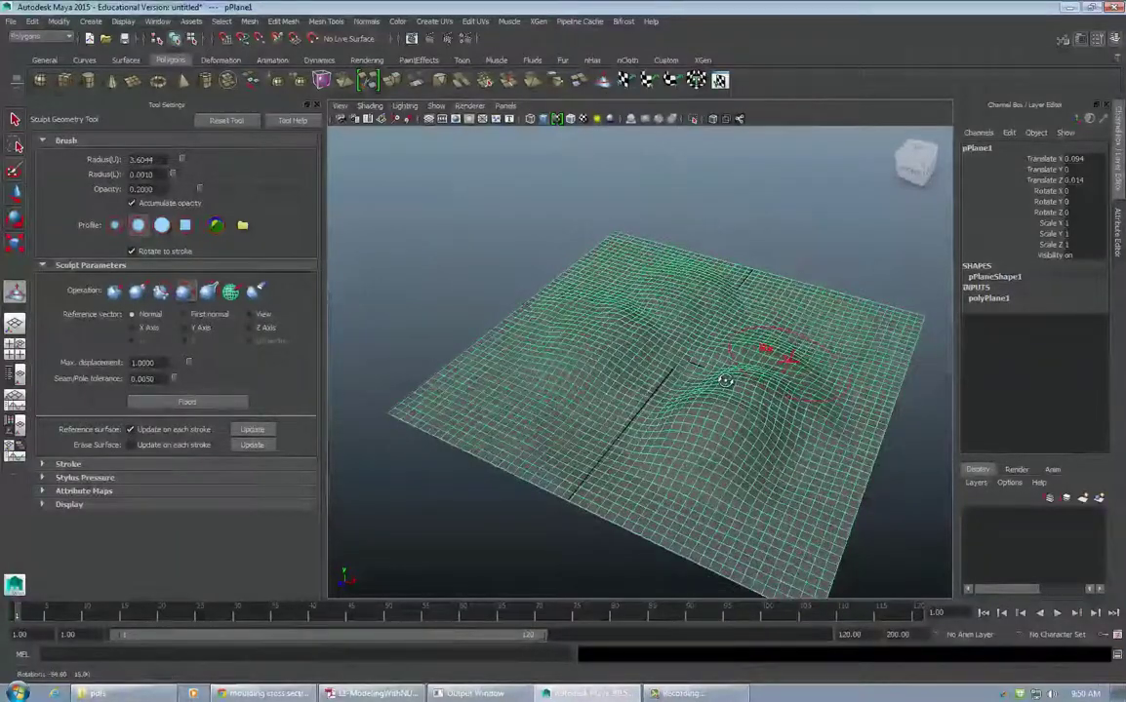
Switch the sculpt operation to Smooth, enlarge the brush's upper radius to about 7.8 and smooth the hills
click(160, 293)
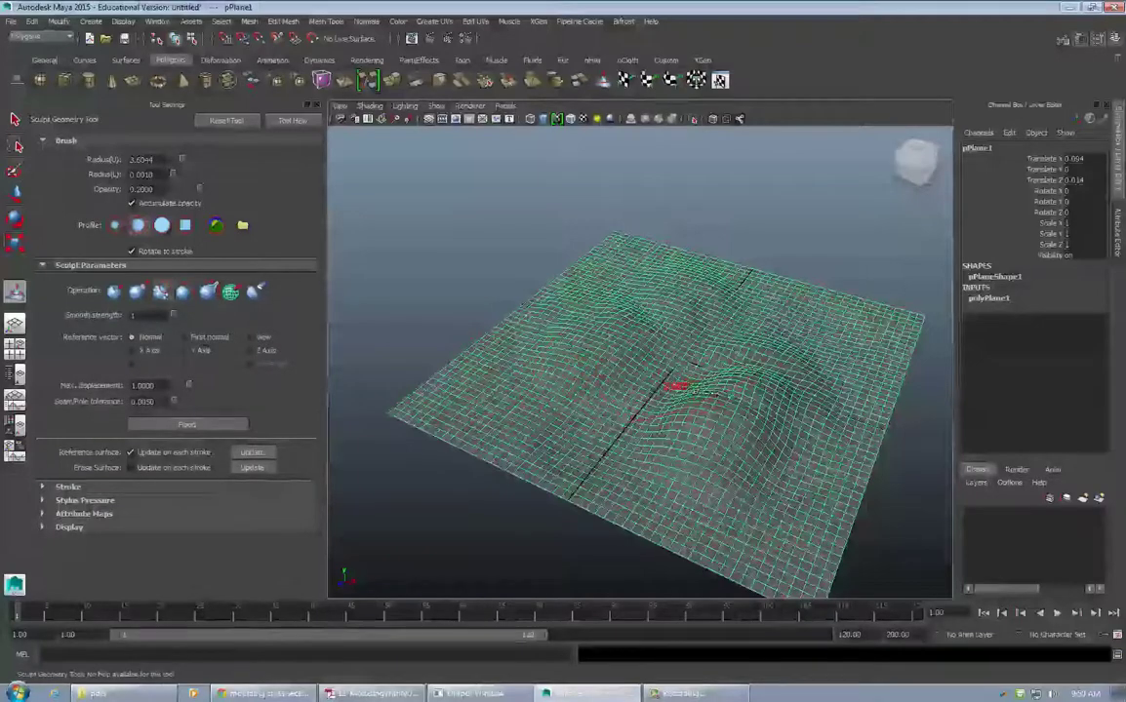
mouse_move(746, 398)
mouse_down()
mouse_move(754, 429)
mouse_move(759, 414)
mouse_up()
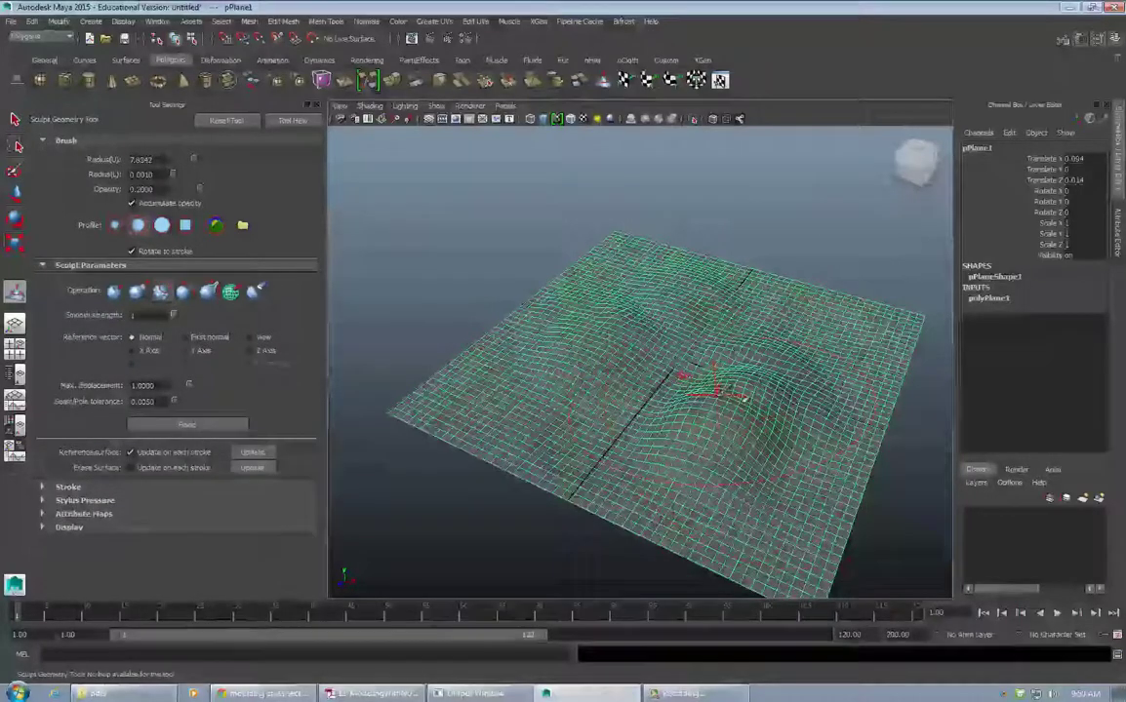
mouse_move(615, 362)
mouse_down()
mouse_move(754, 402)
mouse_move(648, 367)
mouse_move(729, 394)
mouse_move(665, 387)
mouse_move(583, 354)
mouse_move(733, 414)
mouse_move(576, 341)
mouse_move(747, 423)
mouse_move(594, 355)
mouse_move(786, 462)
mouse_move(655, 402)
mouse_move(794, 425)
mouse_move(716, 410)
mouse_move(643, 414)
mouse_up()
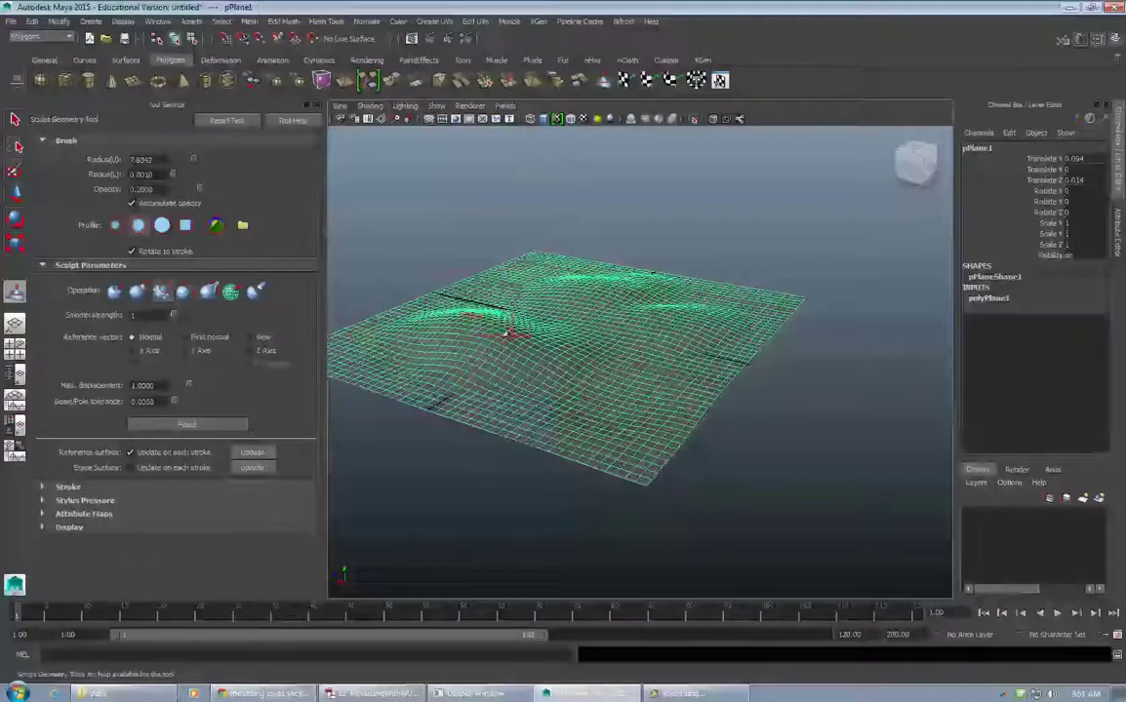
mouse_move(495, 346)
mouse_down()
mouse_move(598, 300)
mouse_move(495, 340)
mouse_move(516, 345)
mouse_move(575, 321)
mouse_move(526, 318)
mouse_move(546, 390)
mouse_move(577, 369)
mouse_move(544, 390)
mouse_up()
Push a broad basin into the middle of the plane, then brush over it with the Smooth operation
click(115, 292)
mouse_move(510, 351)
mouse_down()
mouse_move(503, 358)
mouse_move(521, 368)
mouse_move(600, 351)
mouse_move(597, 371)
mouse_up()
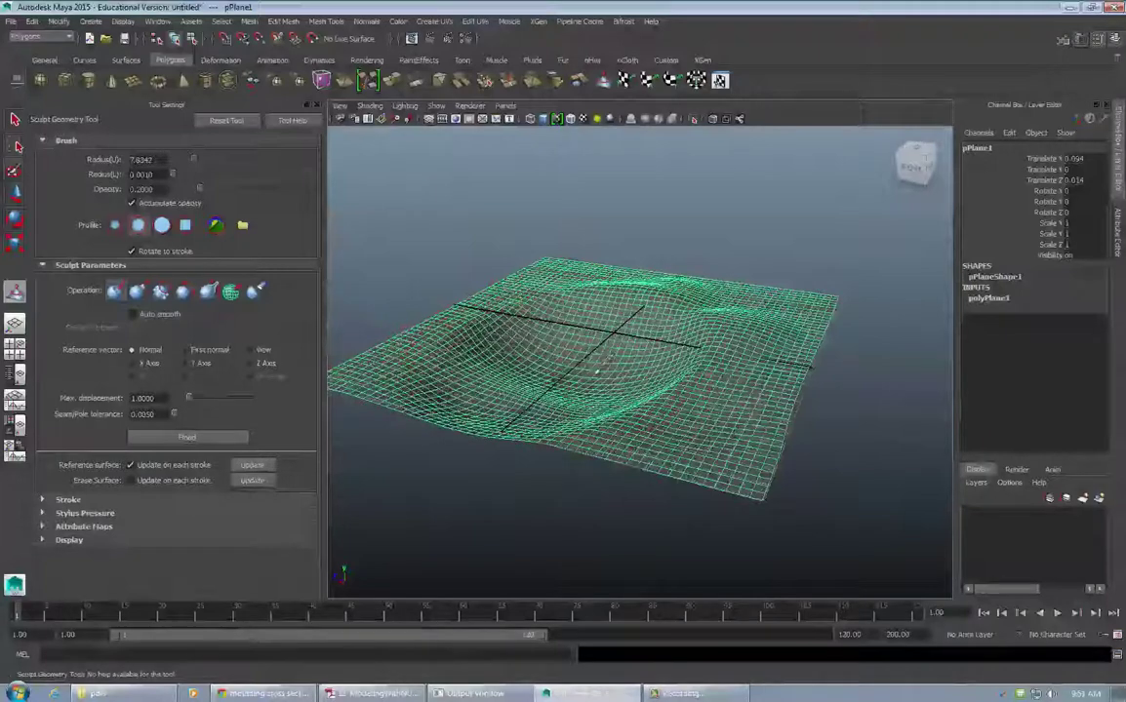
click(208, 294)
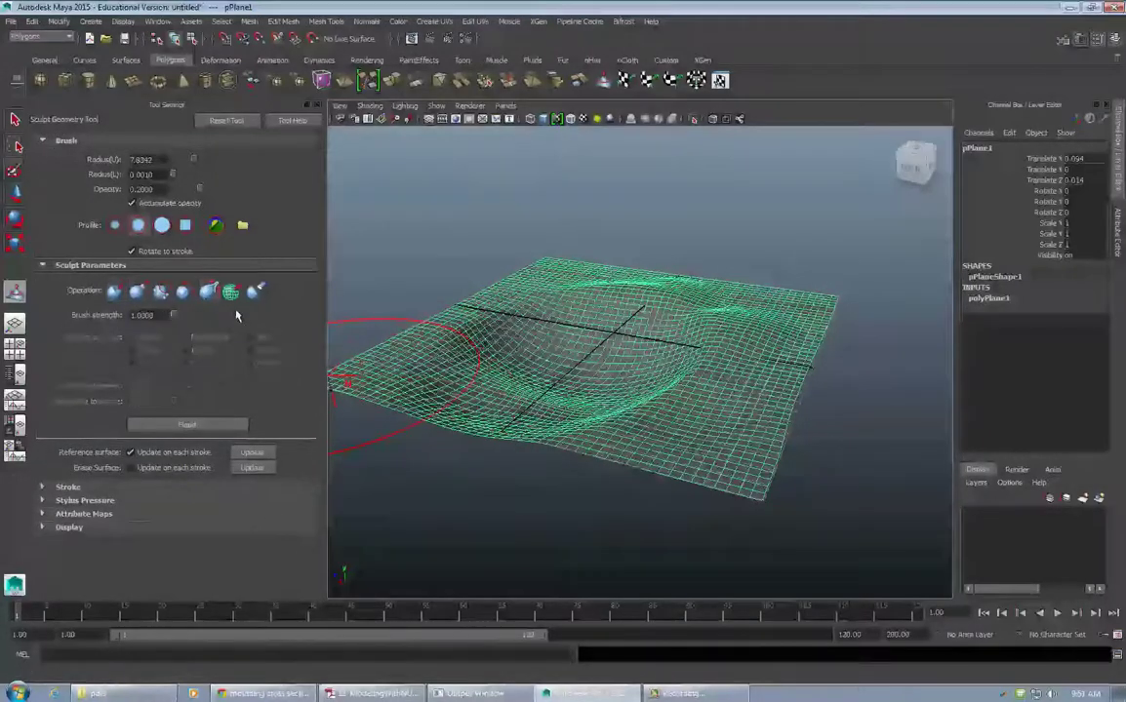
click(182, 297)
click(160, 291)
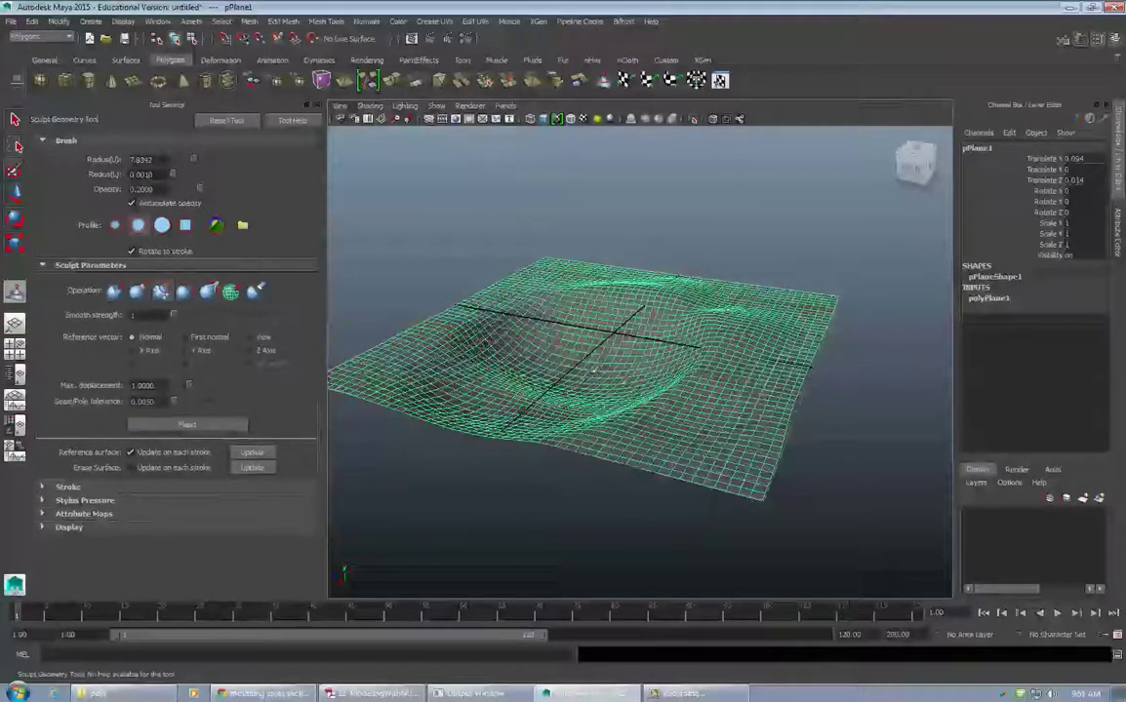
mouse_move(554, 382)
mouse_down()
mouse_move(548, 359)
mouse_move(568, 334)
mouse_move(537, 319)
mouse_move(591, 358)
mouse_move(639, 330)
mouse_move(665, 336)
mouse_move(560, 367)
mouse_move(646, 329)
mouse_up()
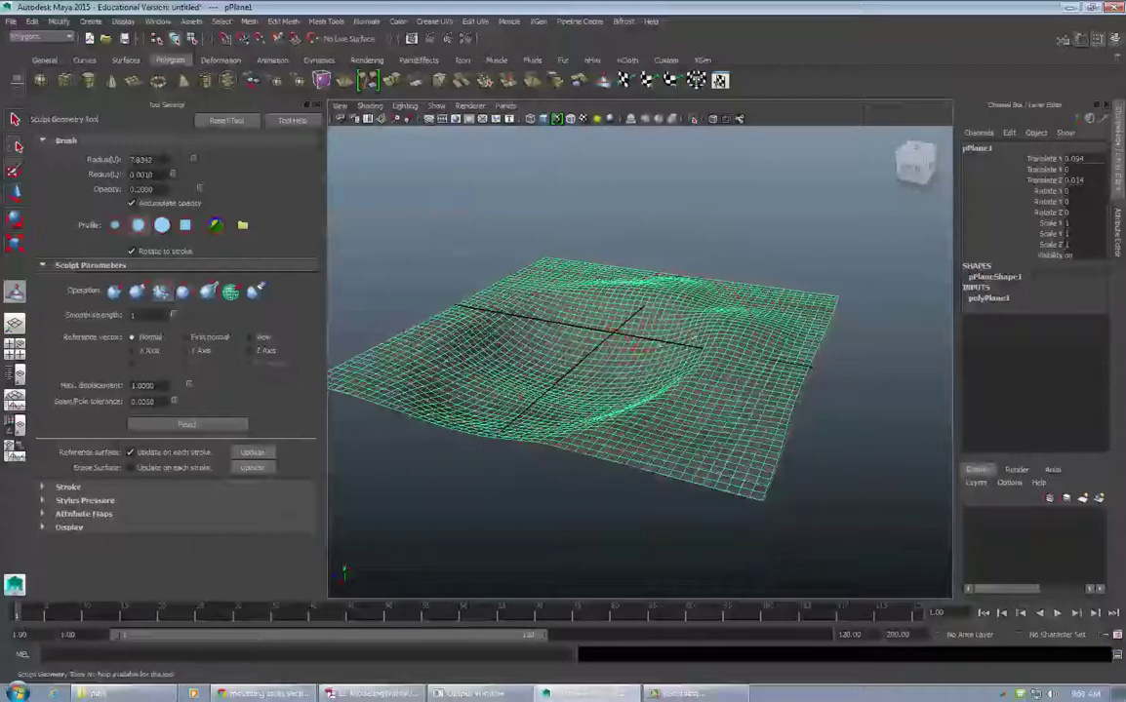
mouse_move(790, 354)
alt+mouse_down()
mouse_move(875, 309)
mouse_move(749, 351)
alt+mouse_up()
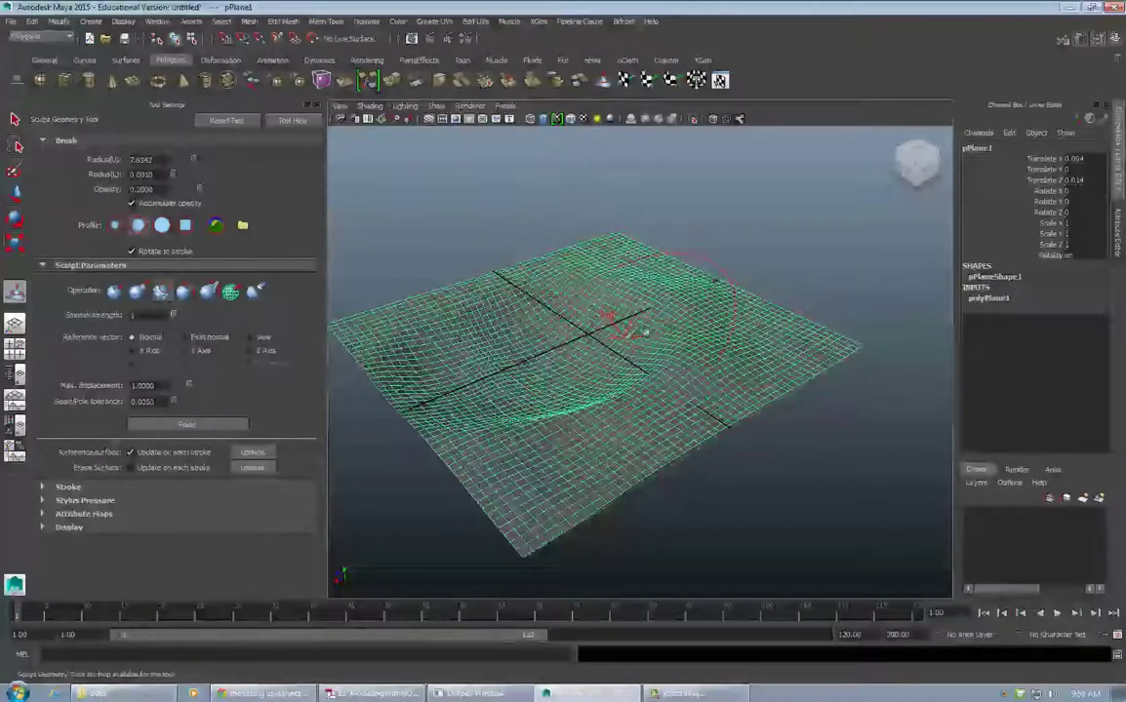
Delete the sculpted plane and draw a new polygon plane with 10 by 10 divisions, extending beyond the grid
click(14, 119)
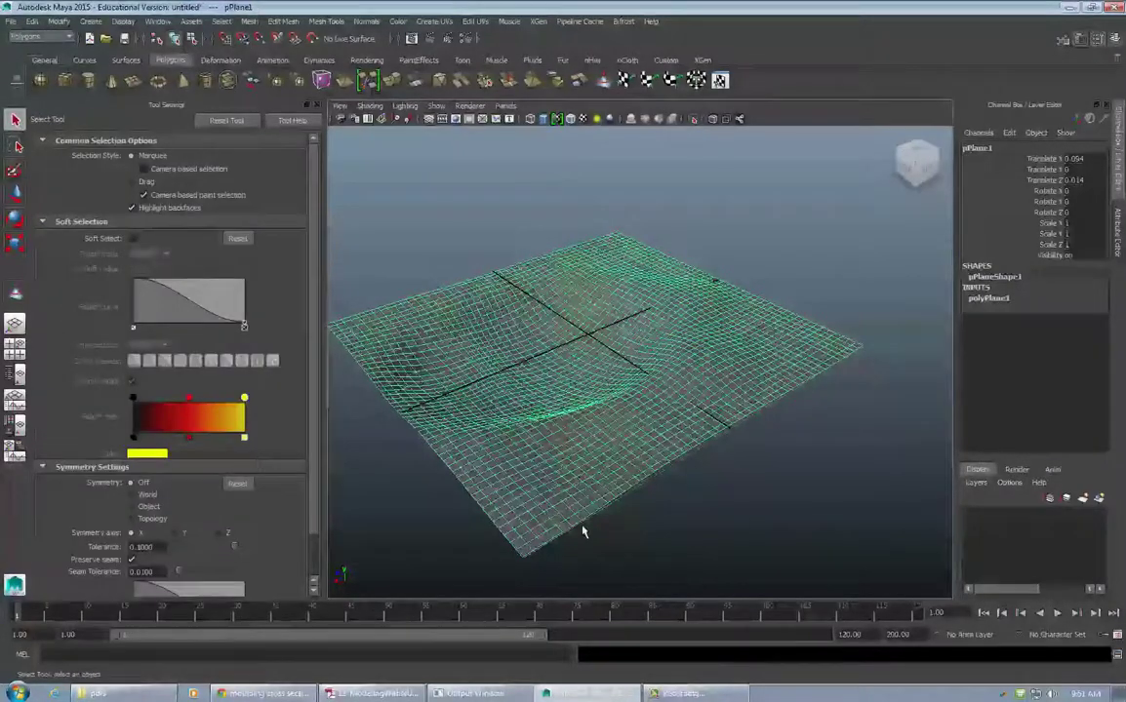
key(Delete)
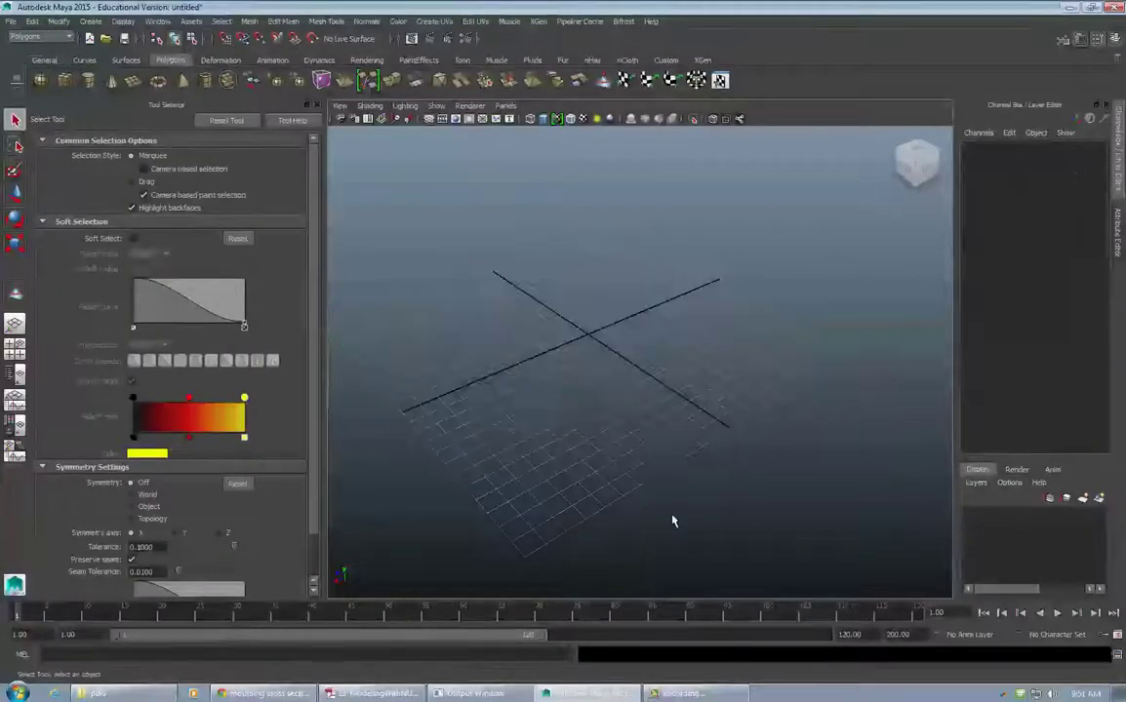
click(89, 22)
mouse_move(114, 54)
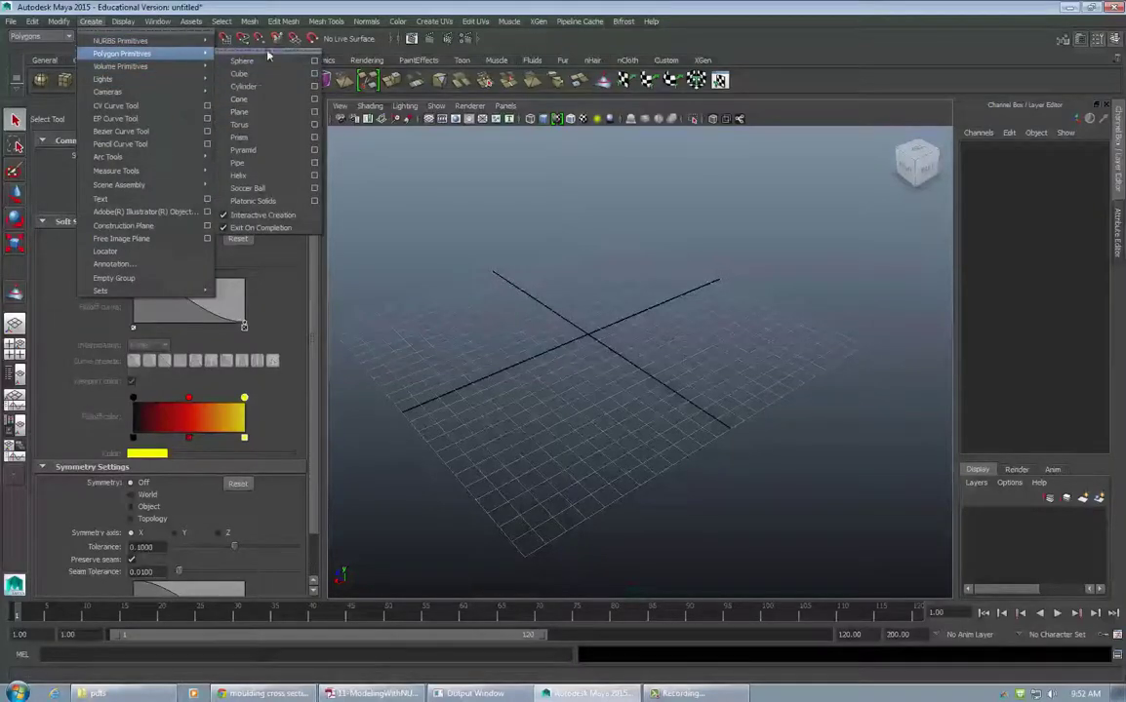
click(244, 112)
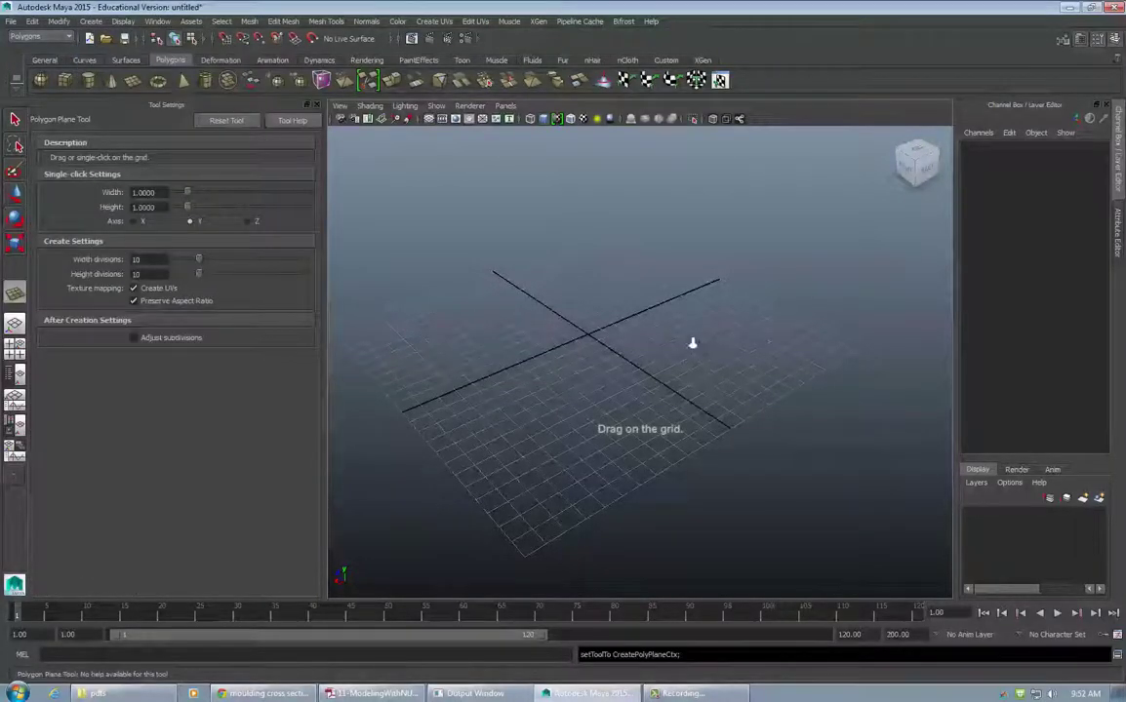
scroll(694, 341, down, 4)
drag(492, 343, 851, 347)
scroll(800, 480, up, 4)
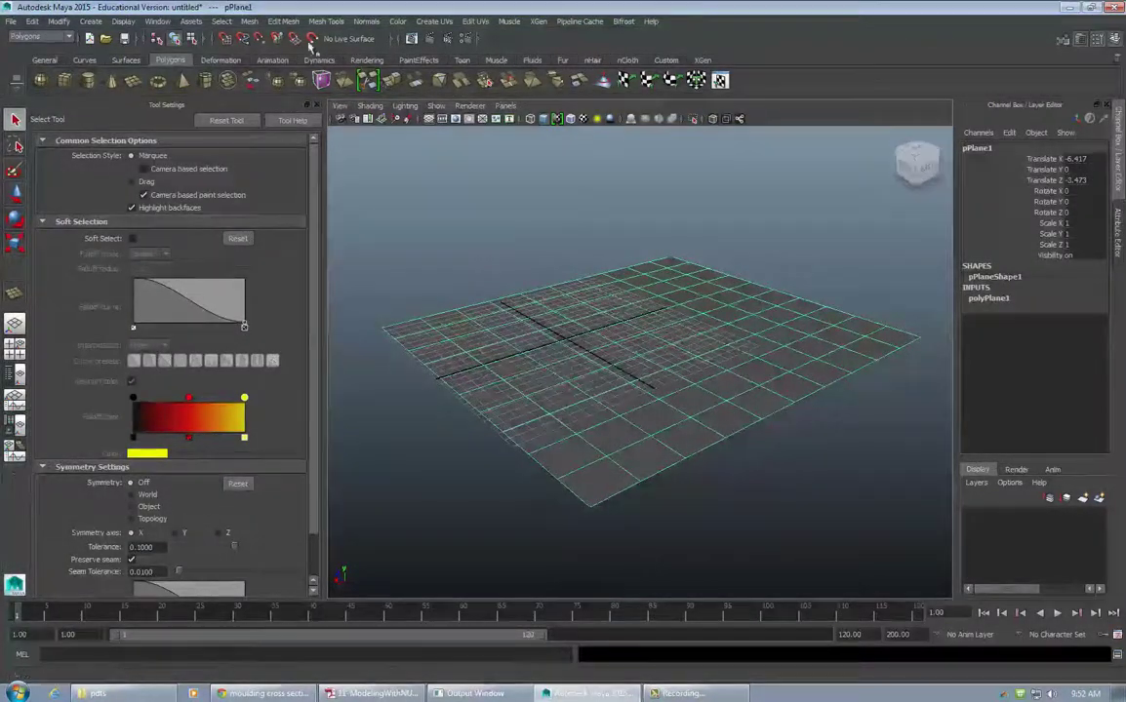
Start the Sculpt Geometry Tool on the new plane and enlarge the brush's upper radius to about 16.8
click(282, 22)
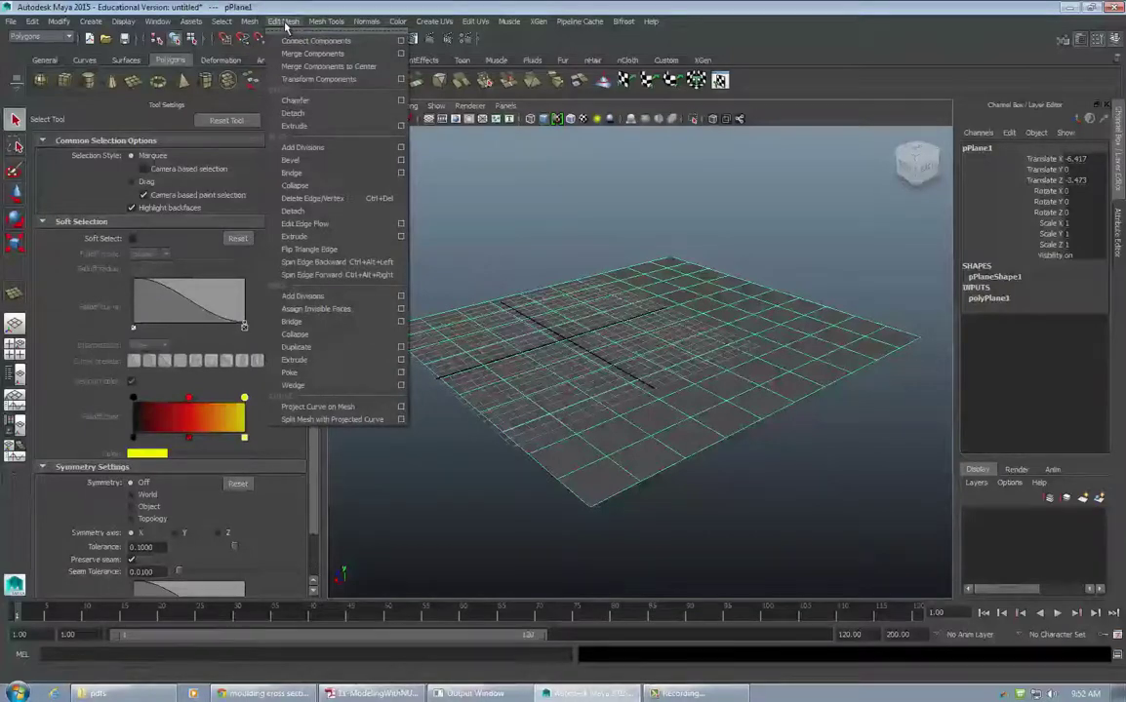
mouse_move(335, 23)
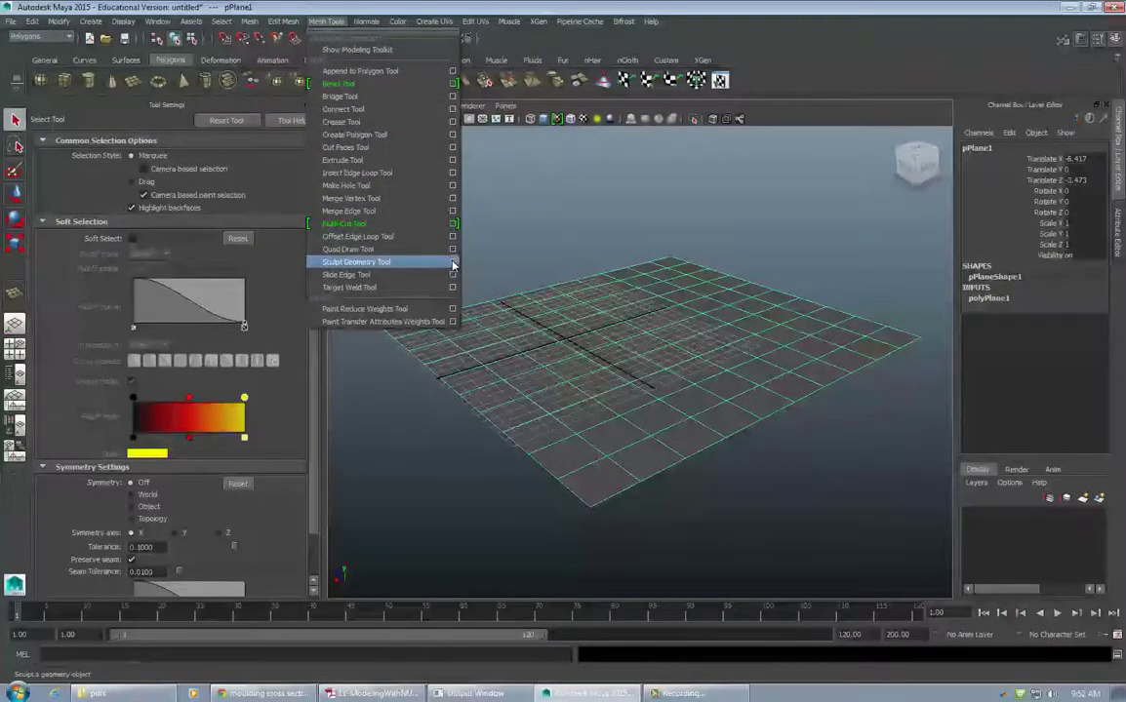
click(432, 262)
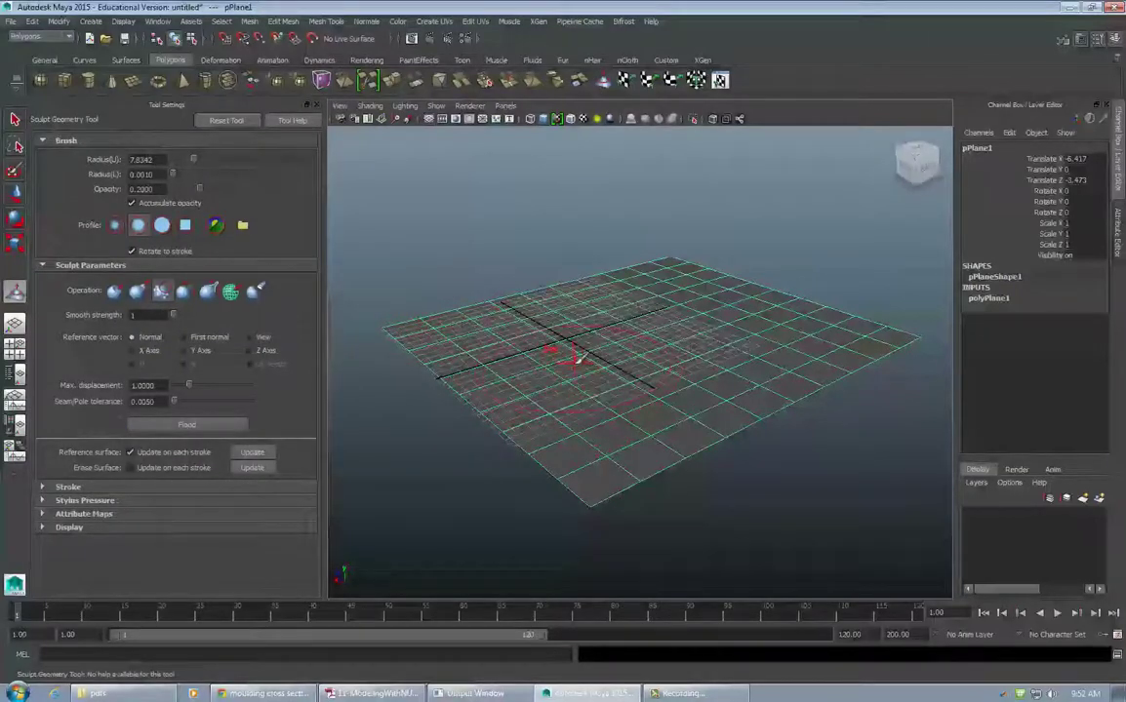
drag(637, 367, 651, 366)
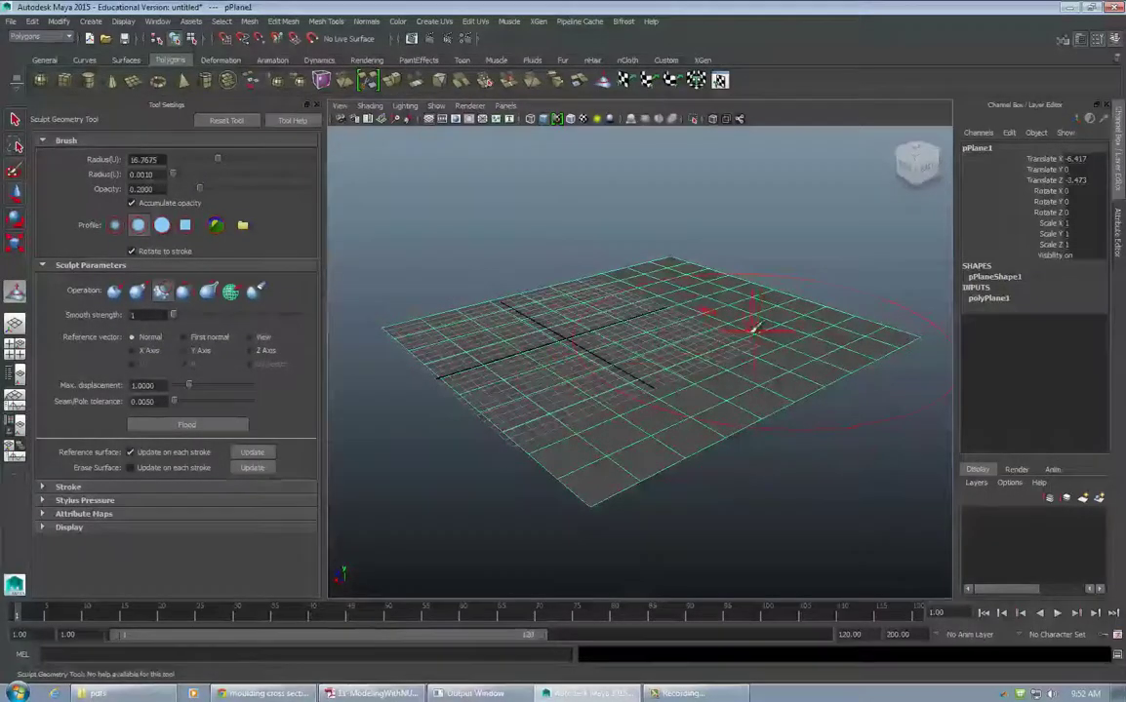
Use the Push operation to lower one end of the plane, then switch to Pull and raise the opposite end
click(117, 294)
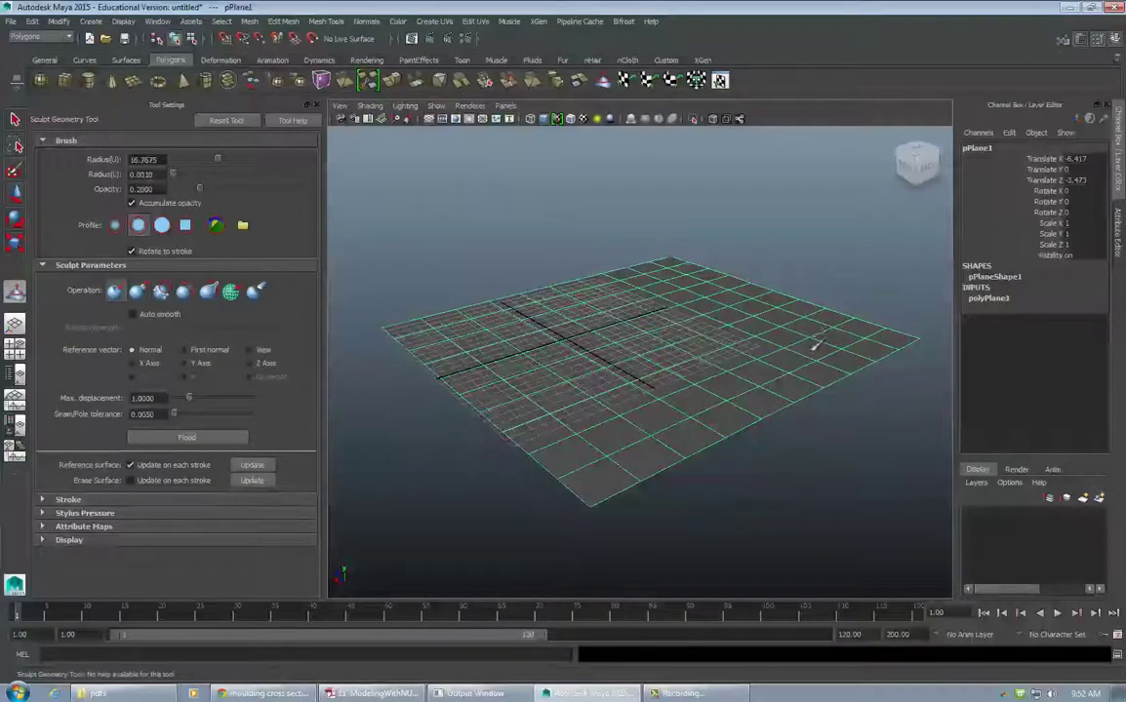
mouse_move(802, 361)
mouse_down()
mouse_move(867, 327)
mouse_move(934, 364)
mouse_move(898, 348)
mouse_move(873, 363)
mouse_move(765, 368)
mouse_move(772, 338)
mouse_up()
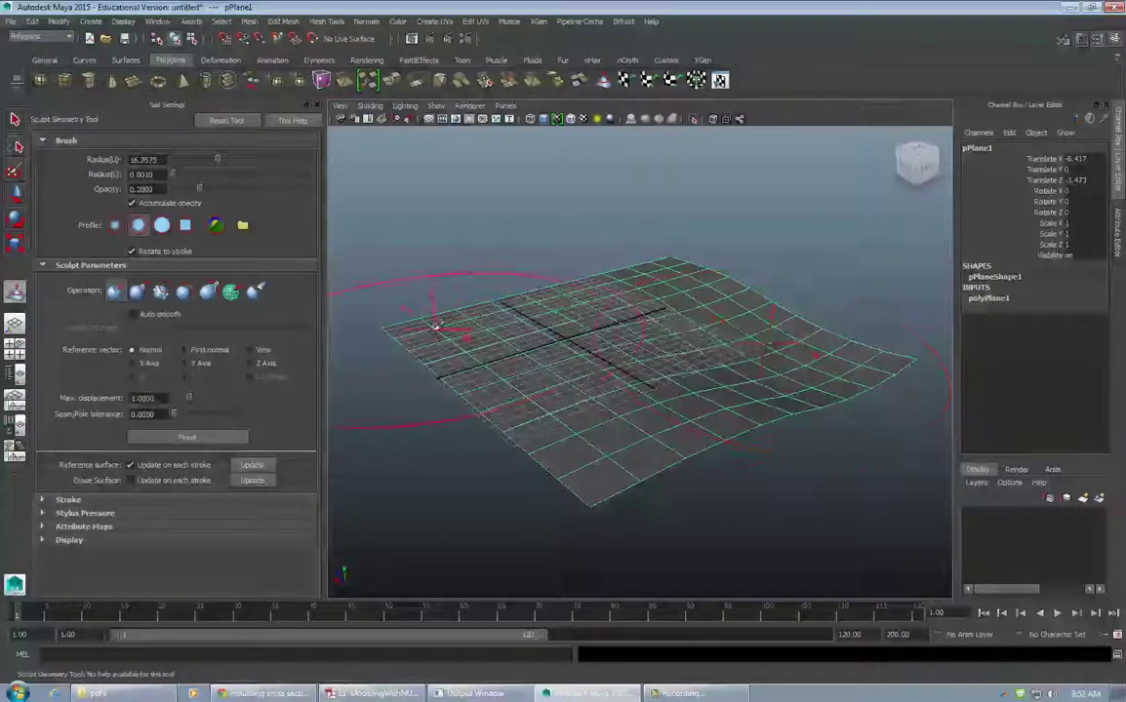
click(139, 295)
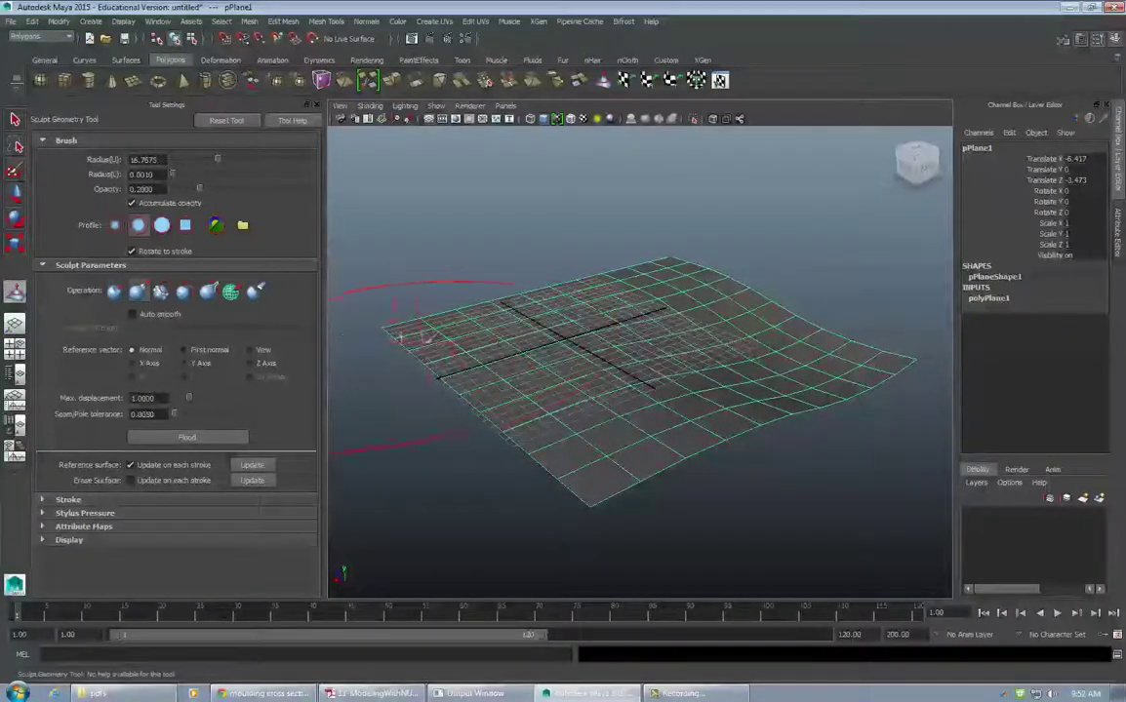
drag(414, 333, 448, 307)
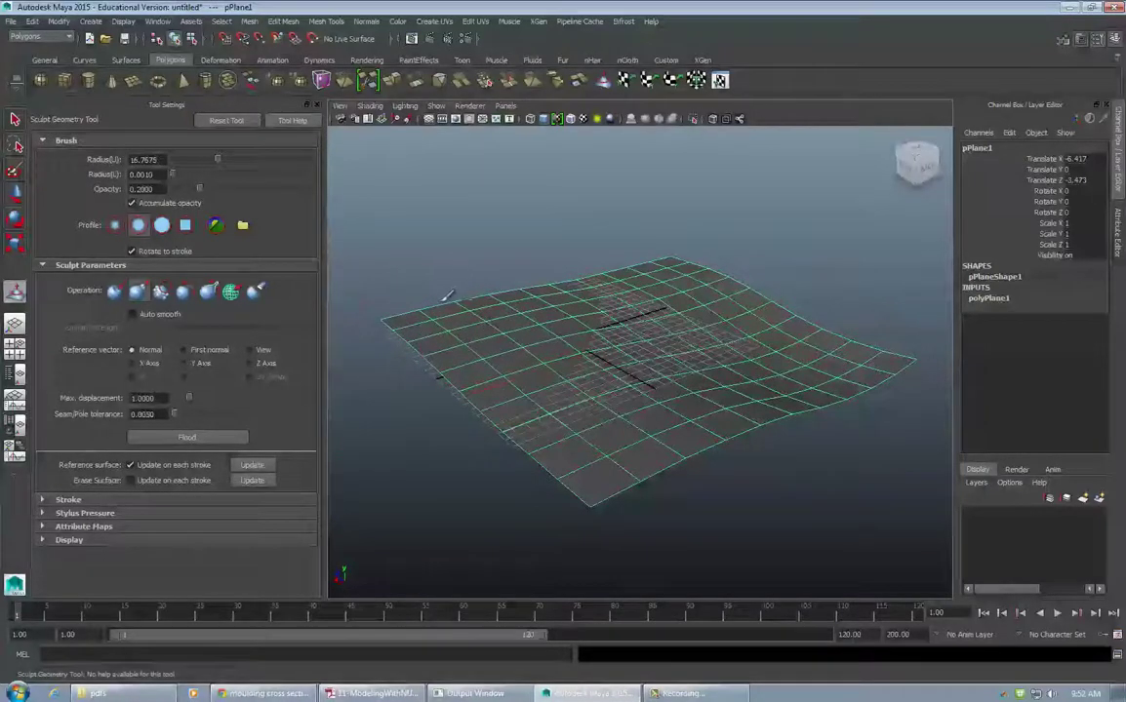
Pull up the area between the raised end and the middle of the plane to broaden the hill
alt+middle_drag(435, 305, 550, 284)
alt+right_drag(550, 283, 535, 322)
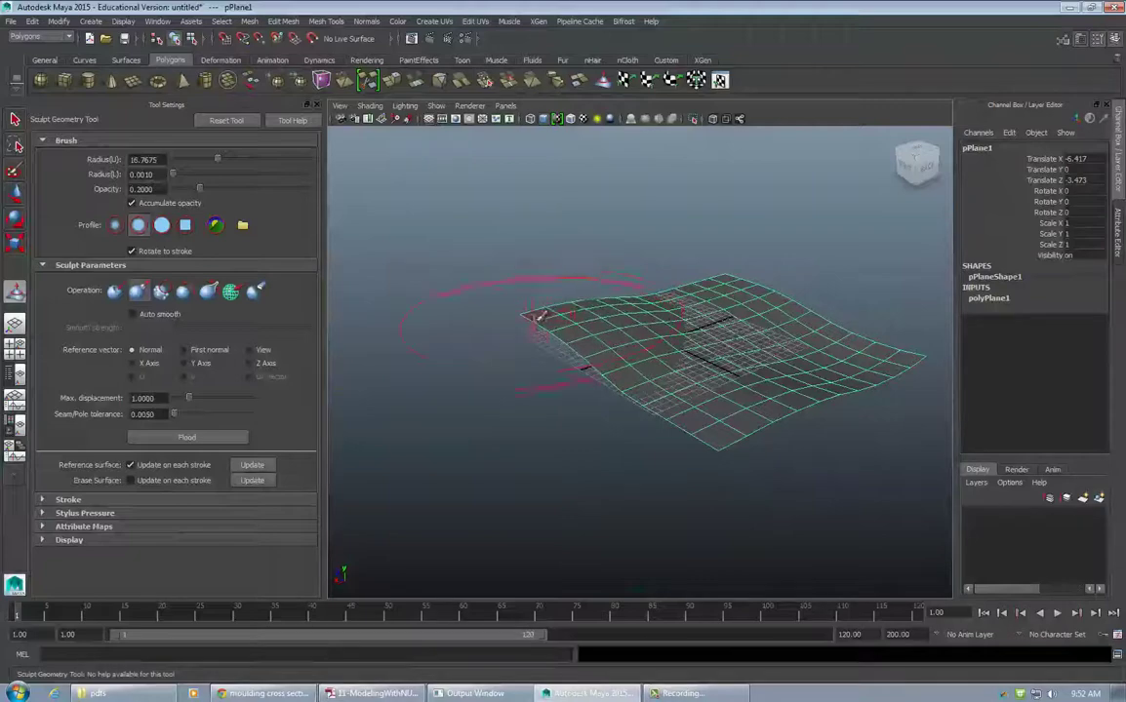
mouse_move(542, 317)
alt+mouse_down()
mouse_move(505, 327)
mouse_move(492, 289)
mouse_move(534, 319)
mouse_move(546, 302)
alt+mouse_up()
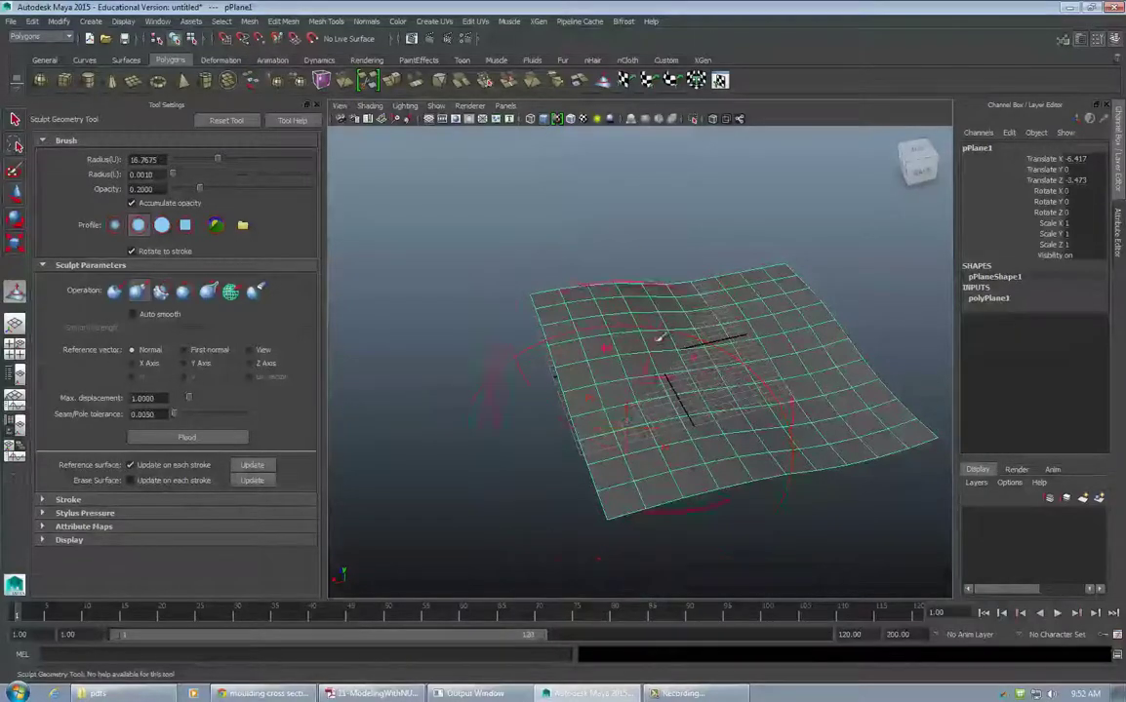
mouse_move(663, 337)
mouse_down()
mouse_move(641, 358)
mouse_move(699, 358)
mouse_move(678, 382)
mouse_up()
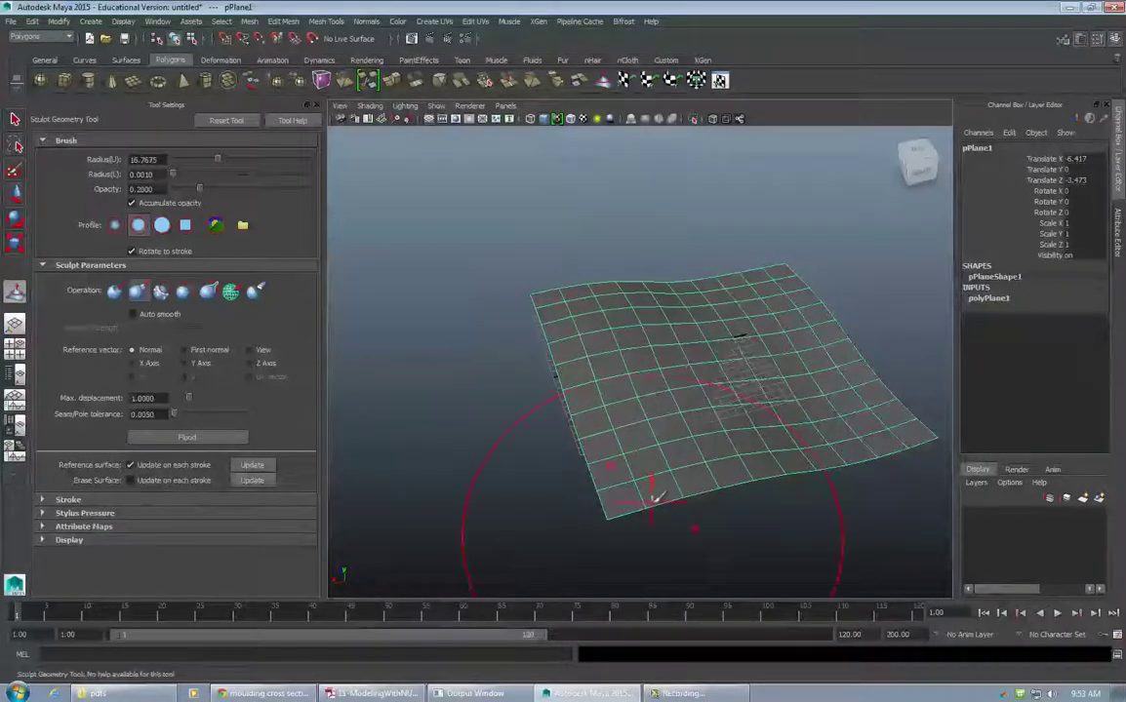
Examine the sculpted low-subdivision plane's hills and dips from several angles
mouse_move(672, 440)
alt+mouse_down()
mouse_move(623, 402)
mouse_move(646, 368)
mouse_move(633, 383)
mouse_move(568, 388)
alt+mouse_up()
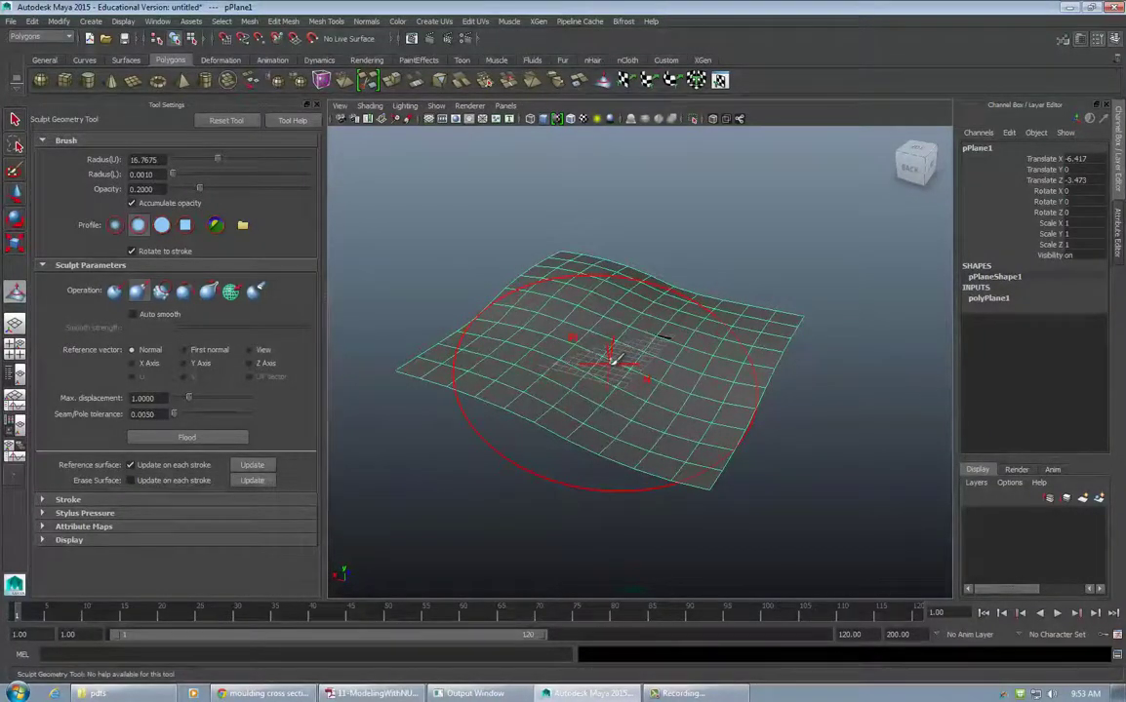
alt+drag(583, 381, 675, 375)
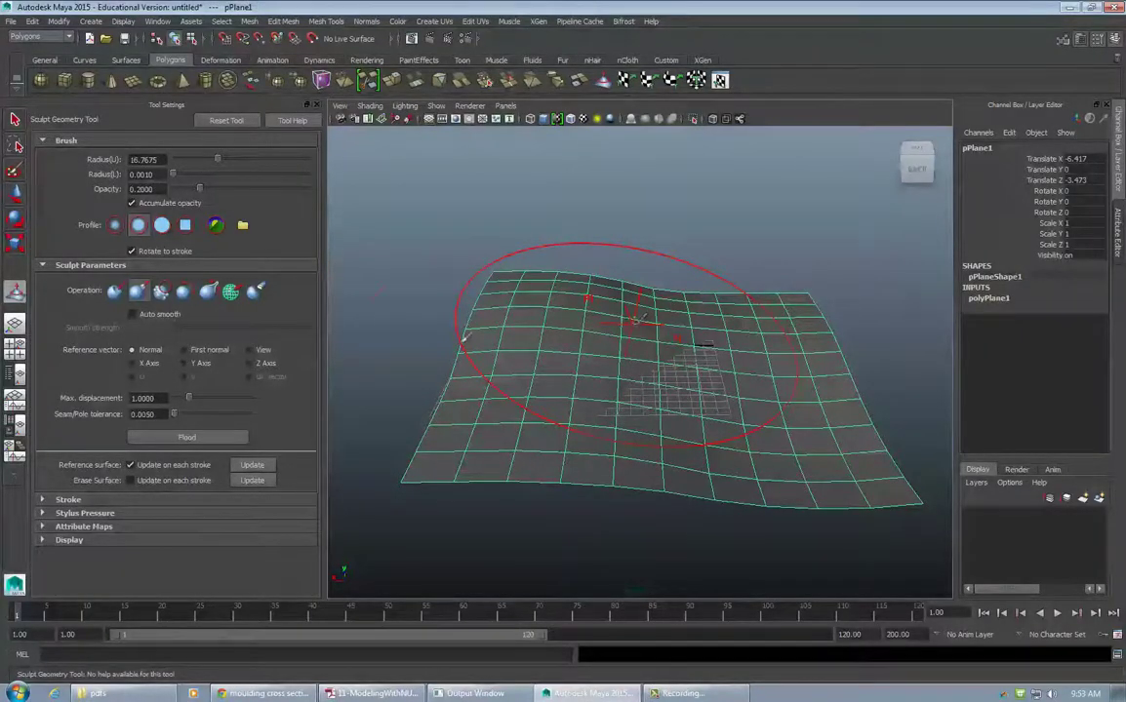
alt+drag(625, 365, 666, 364)
scroll(667, 363, down, 3)
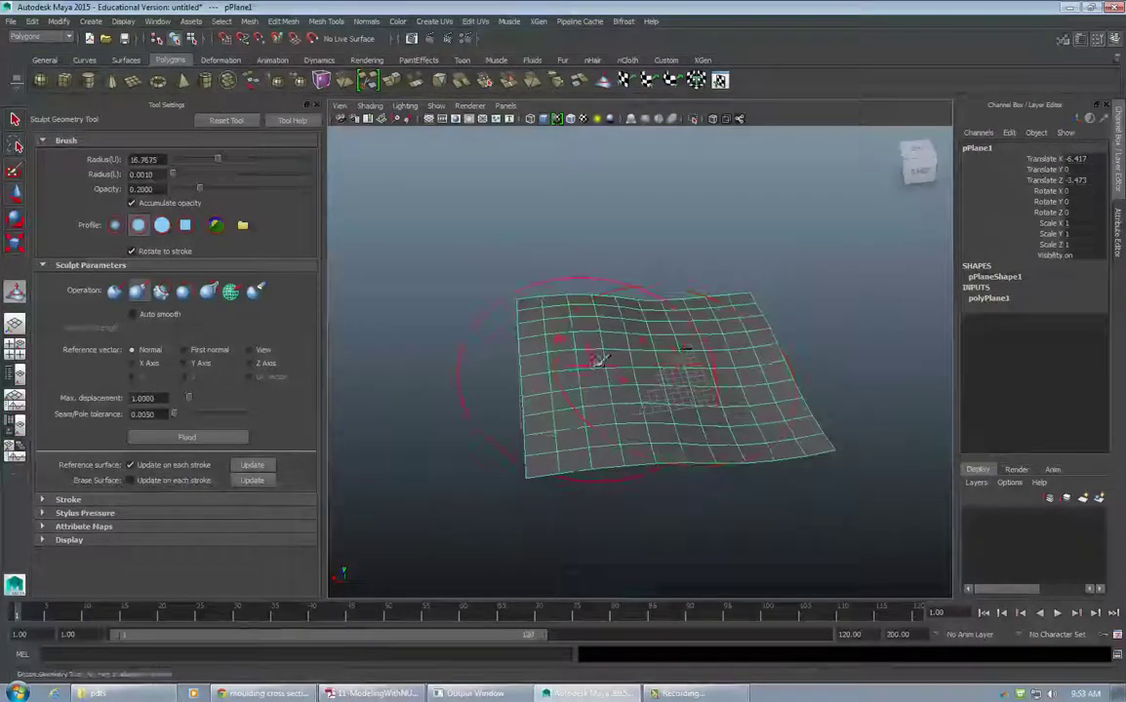
alt+drag(597, 361, 610, 349)
alt+right_drag(611, 350, 652, 359)
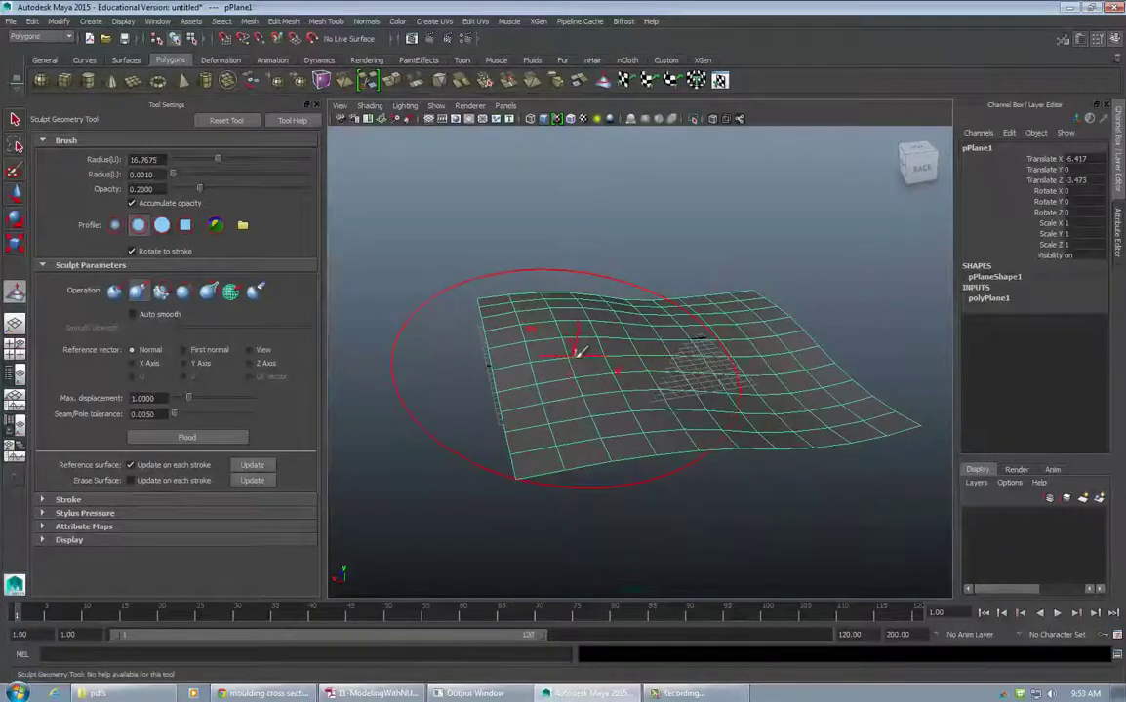
mouse_move(618, 372)
alt+mouse_down()
mouse_move(659, 365)
mouse_move(519, 377)
mouse_move(583, 384)
mouse_move(660, 372)
alt+mouse_up()
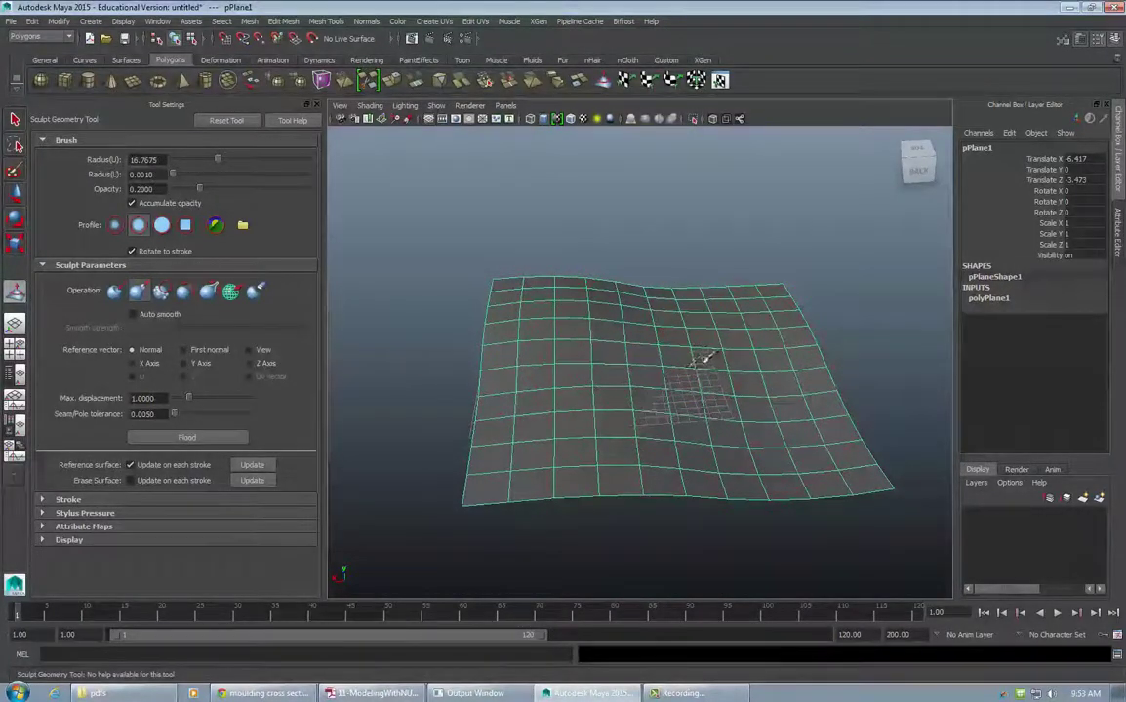
mouse_move(691, 365)
mouse_down()
mouse_move(633, 374)
mouse_move(631, 397)
mouse_up()
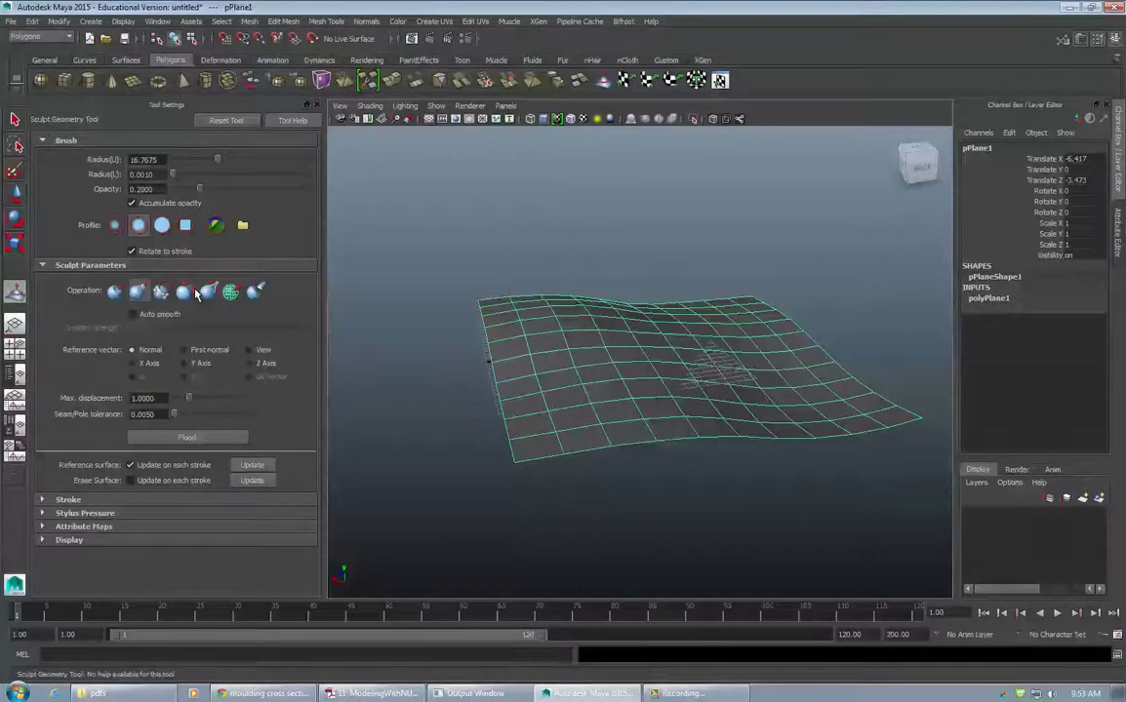
mouse_move(637, 374)
alt+mouse_down()
mouse_move(515, 371)
mouse_move(507, 359)
mouse_move(573, 349)
alt+mouse_up()
Switch to vertex selection and move individual vertices near the middle of the plane out of line with the surrounding surface
key(q)
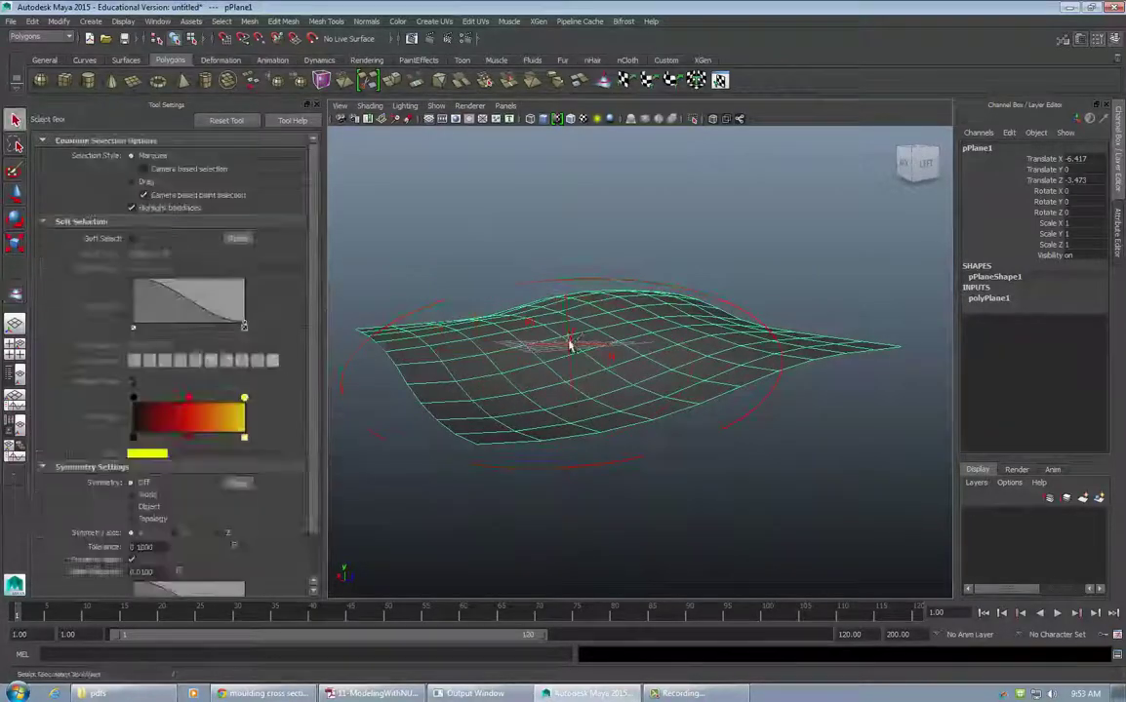
right_drag(625, 314, 597, 316)
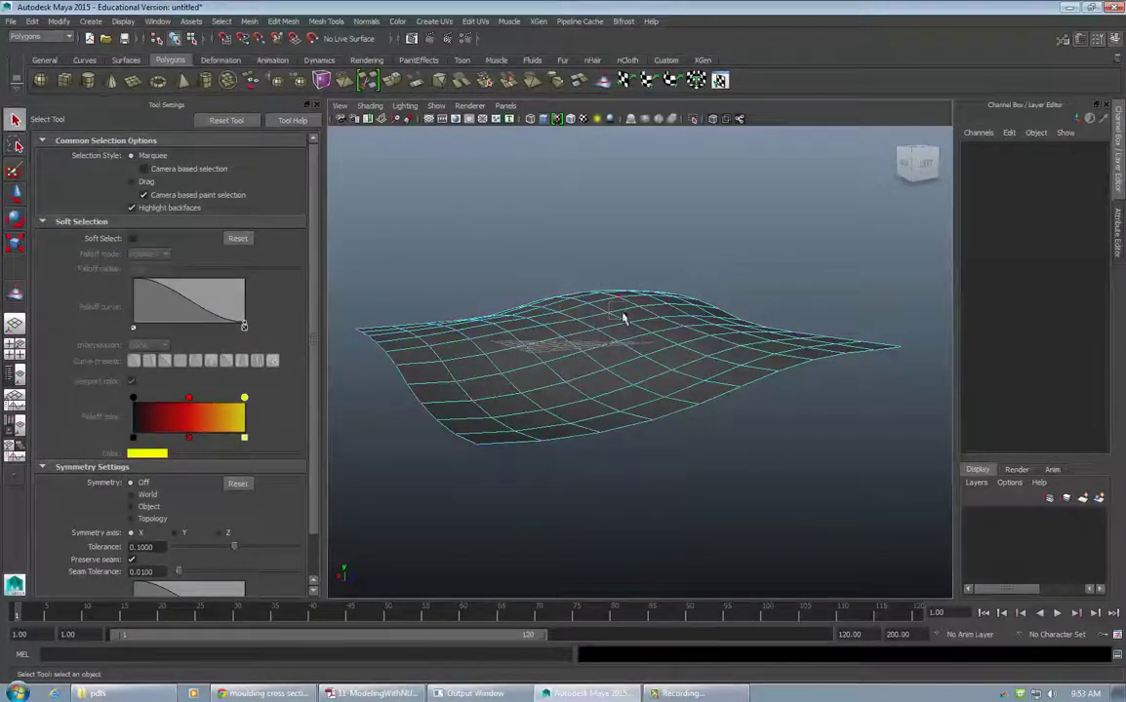
click(621, 331)
key(w)
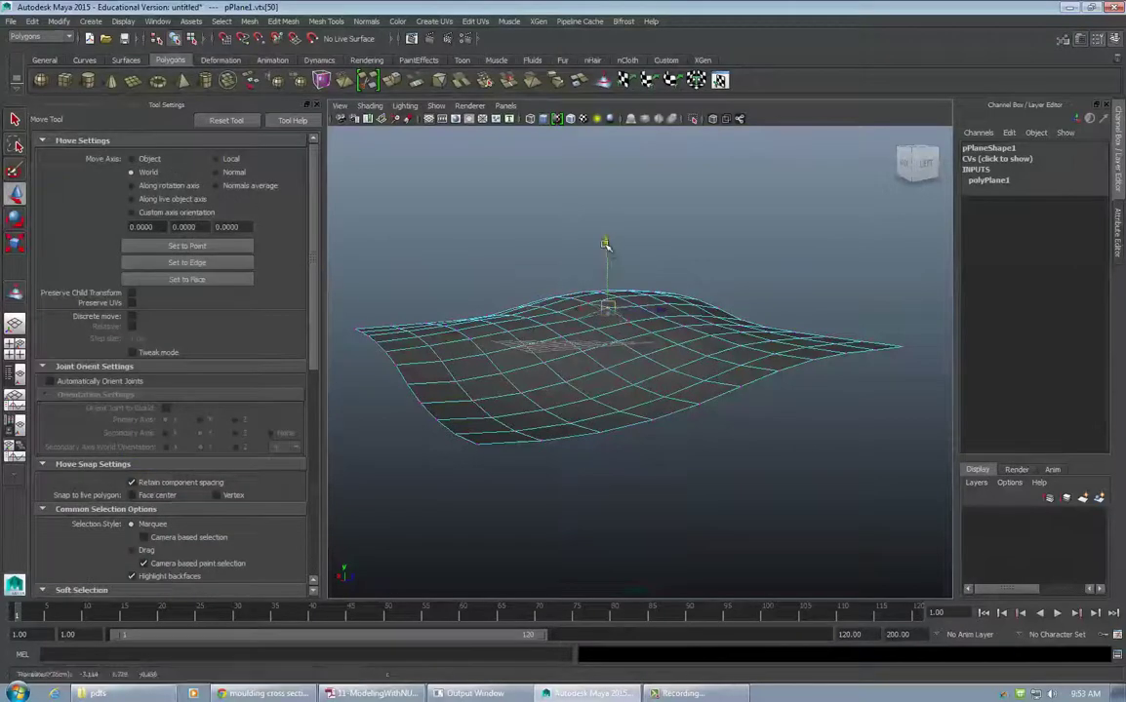
click(632, 333)
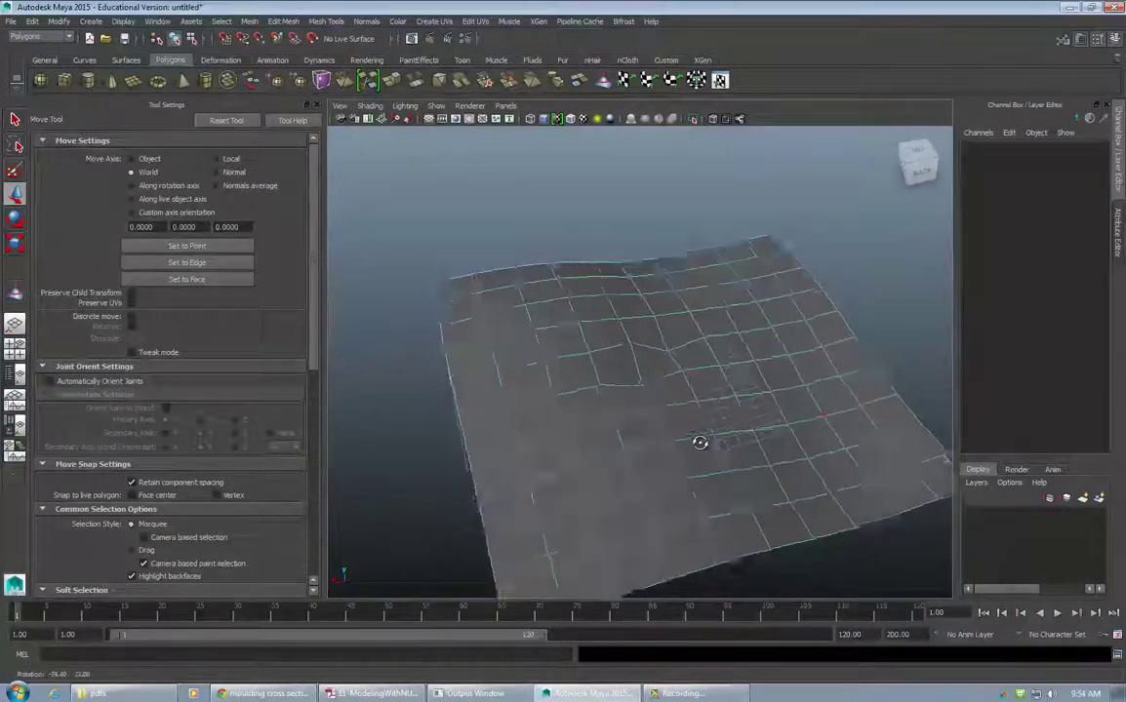
alt+drag(699, 445, 618, 367)
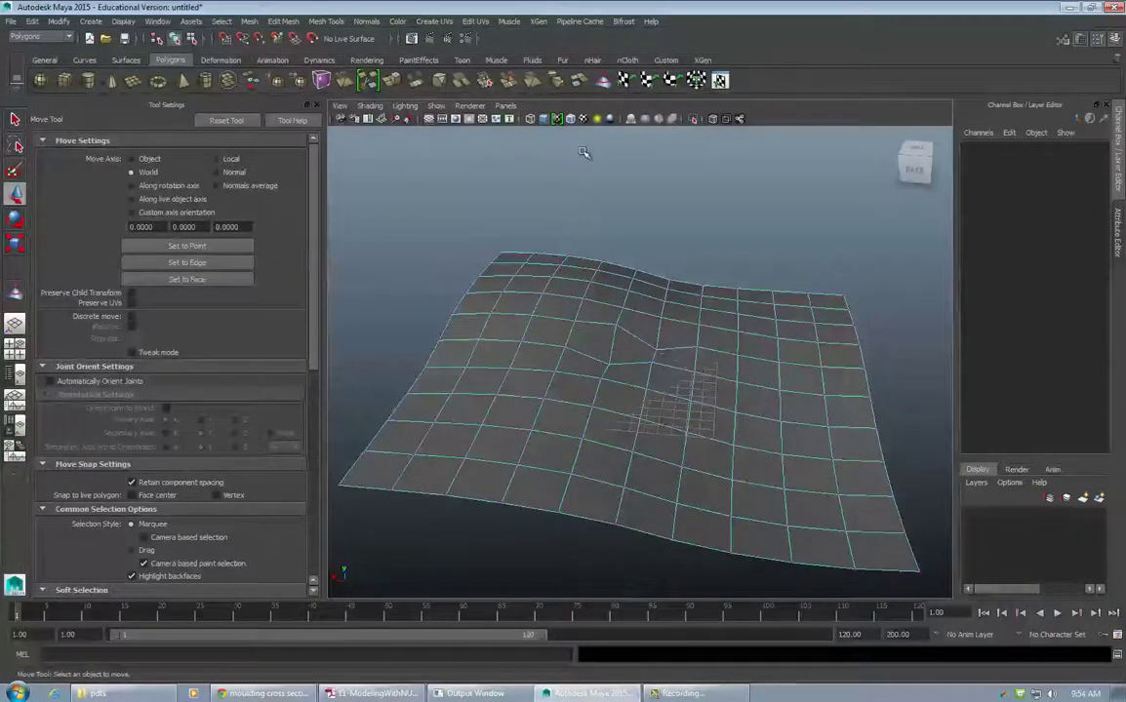
Return the plane to object mode, restart the Sculpt Geometry Tool and brush the displaced vertices even with the Smooth operation
right_drag(597, 341, 644, 337)
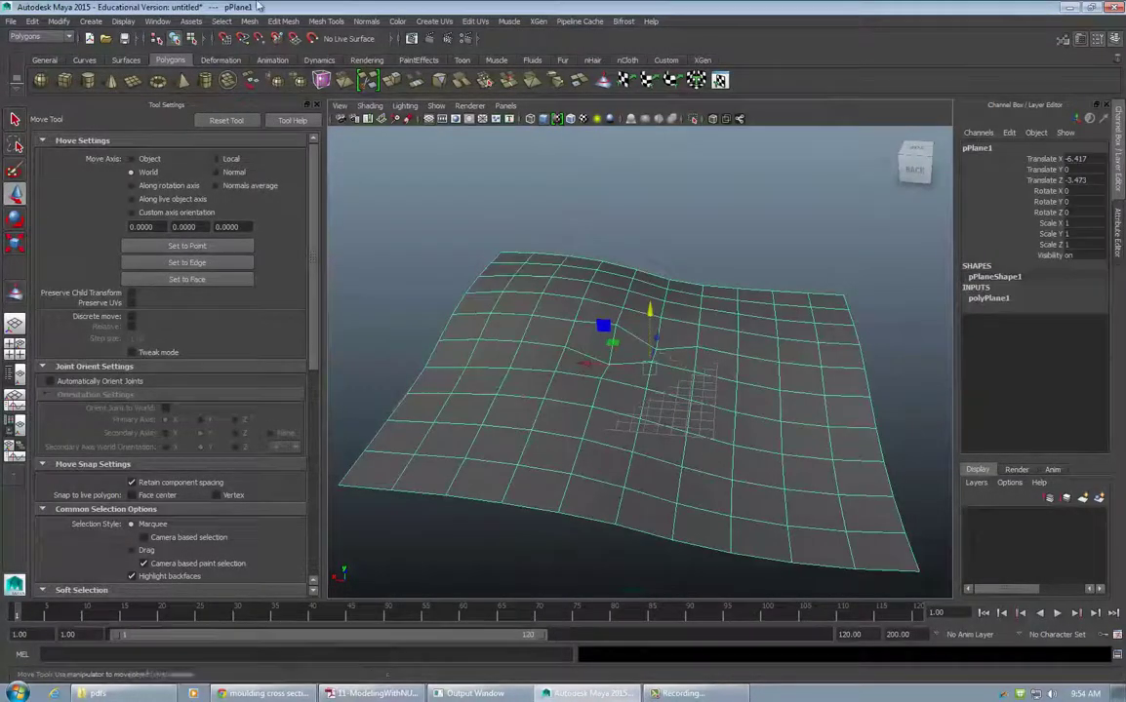
click(283, 20)
mouse_move(325, 20)
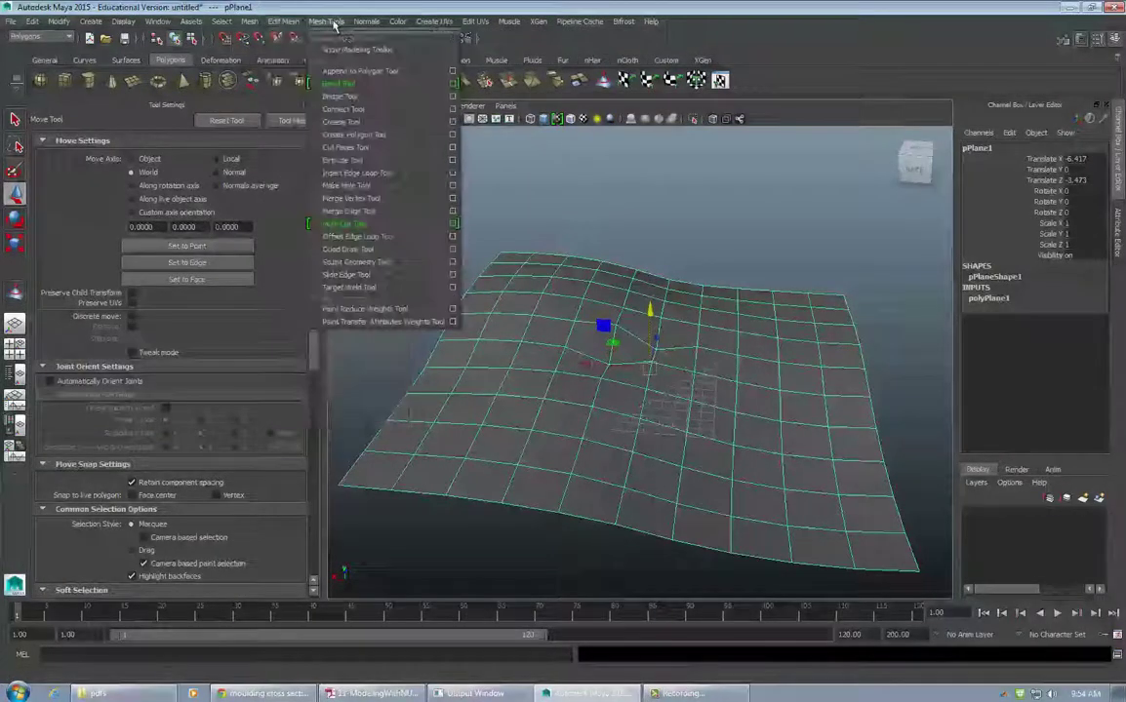
click(454, 263)
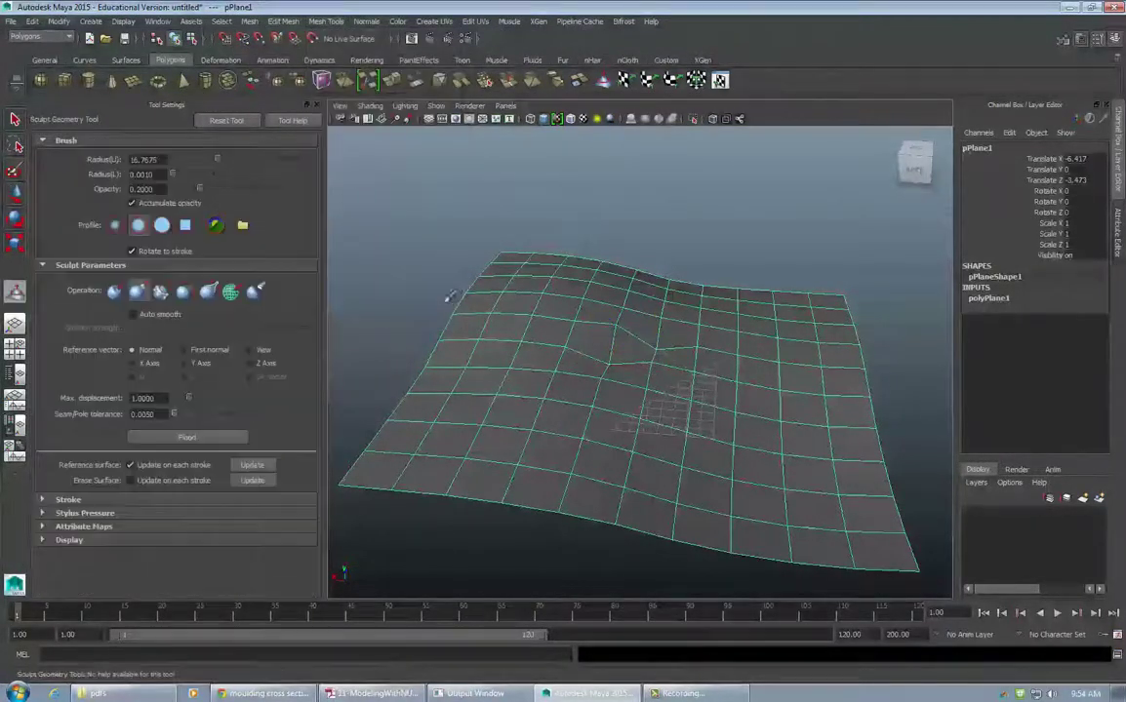
click(158, 293)
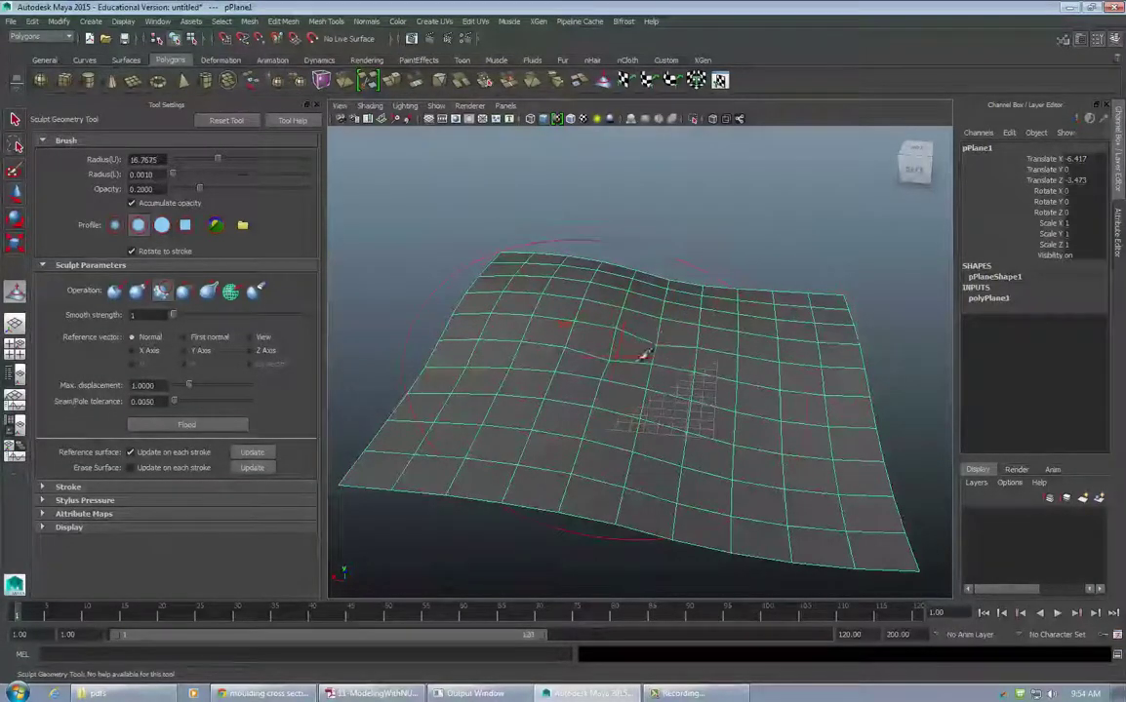
mouse_move(704, 347)
alt+mouse_down()
mouse_move(717, 326)
mouse_move(586, 331)
mouse_move(721, 334)
alt+mouse_up()
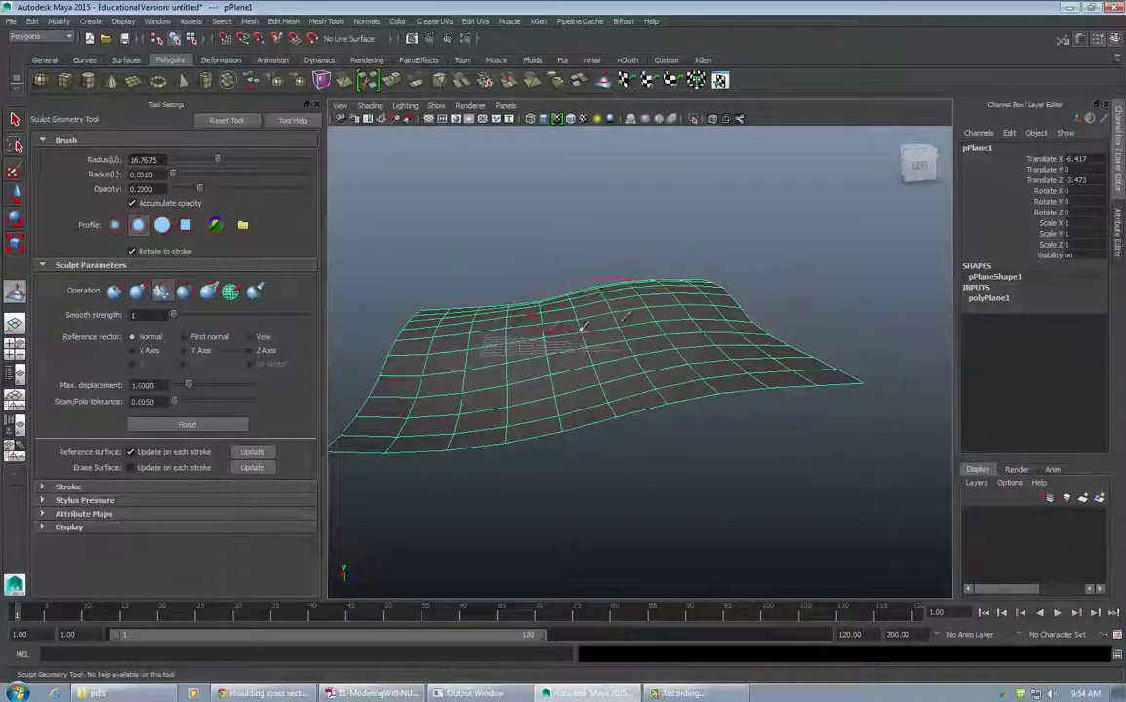
alt+drag(592, 352, 547, 354)
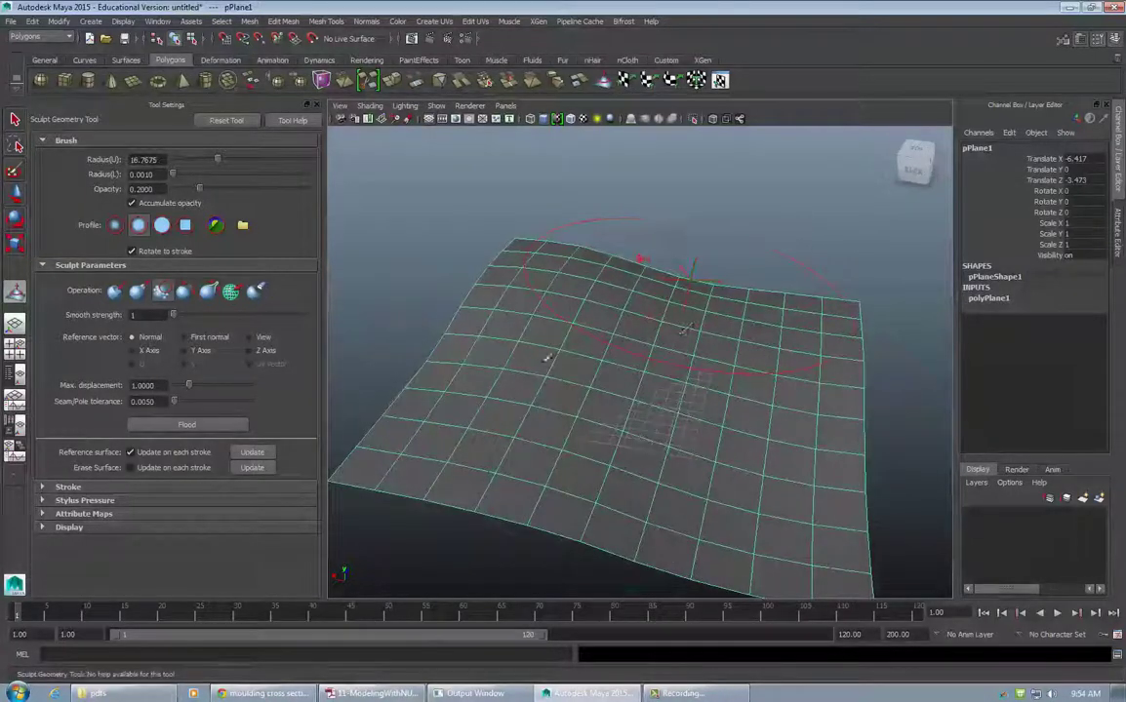
Reduce the sculpt brush's upper radius to about 7.0
alt+drag(677, 347, 644, 304)
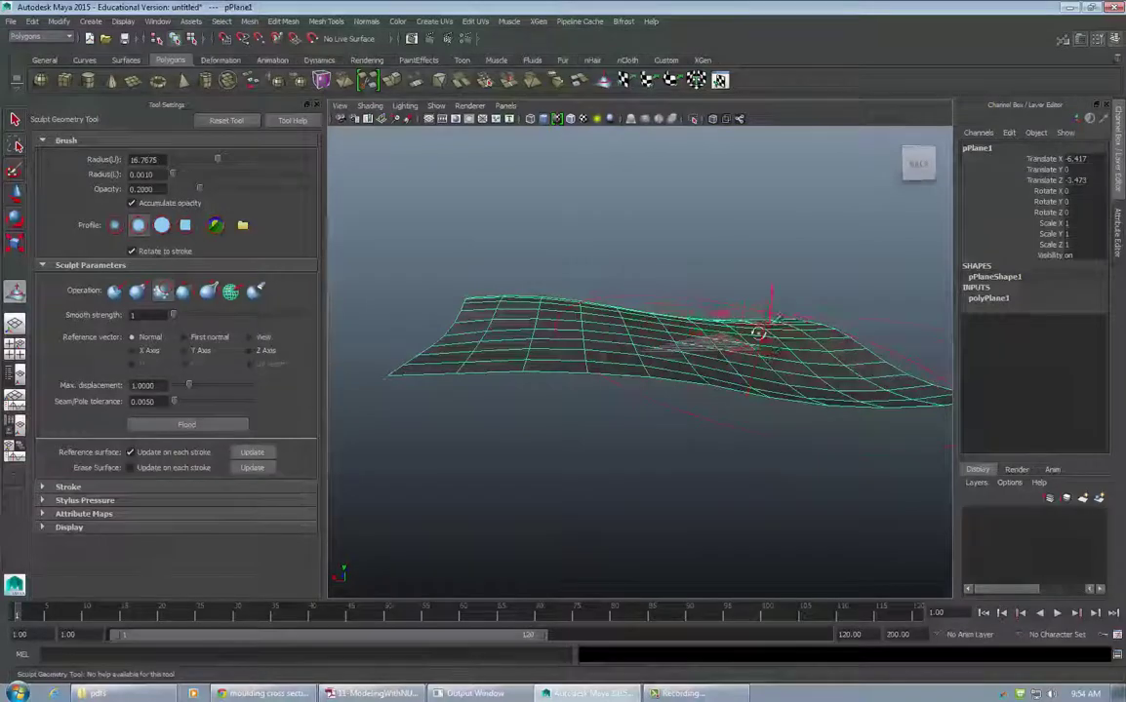
alt+drag(759, 331, 655, 310)
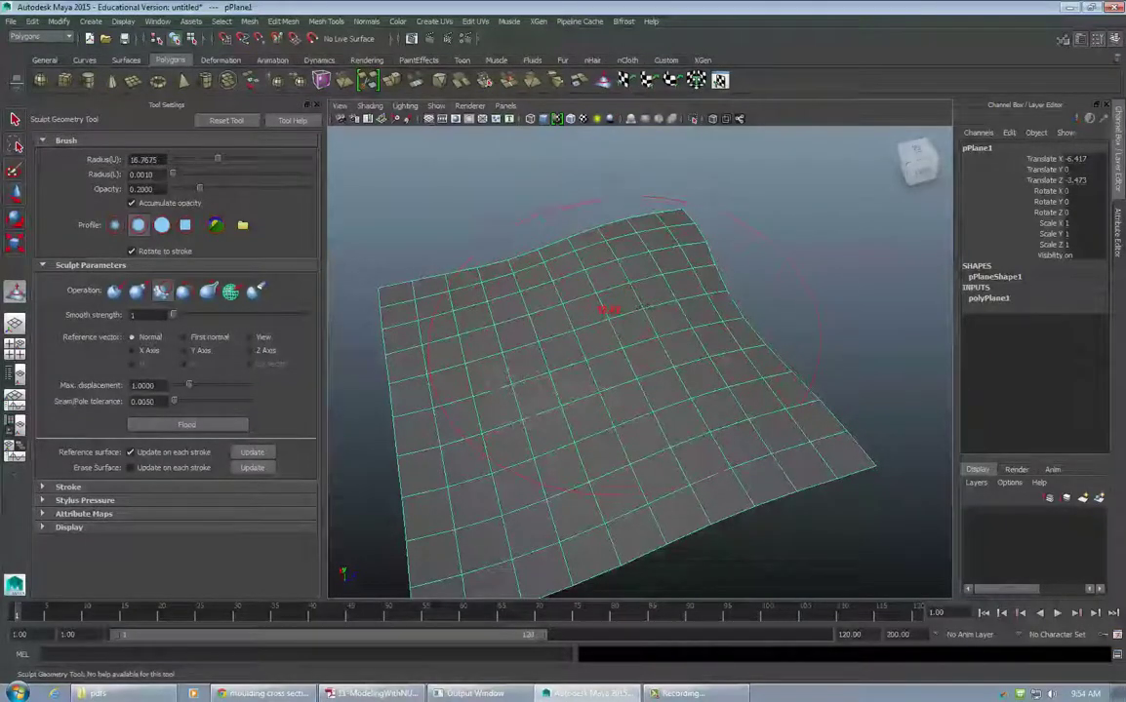
drag(543, 320, 490, 318)
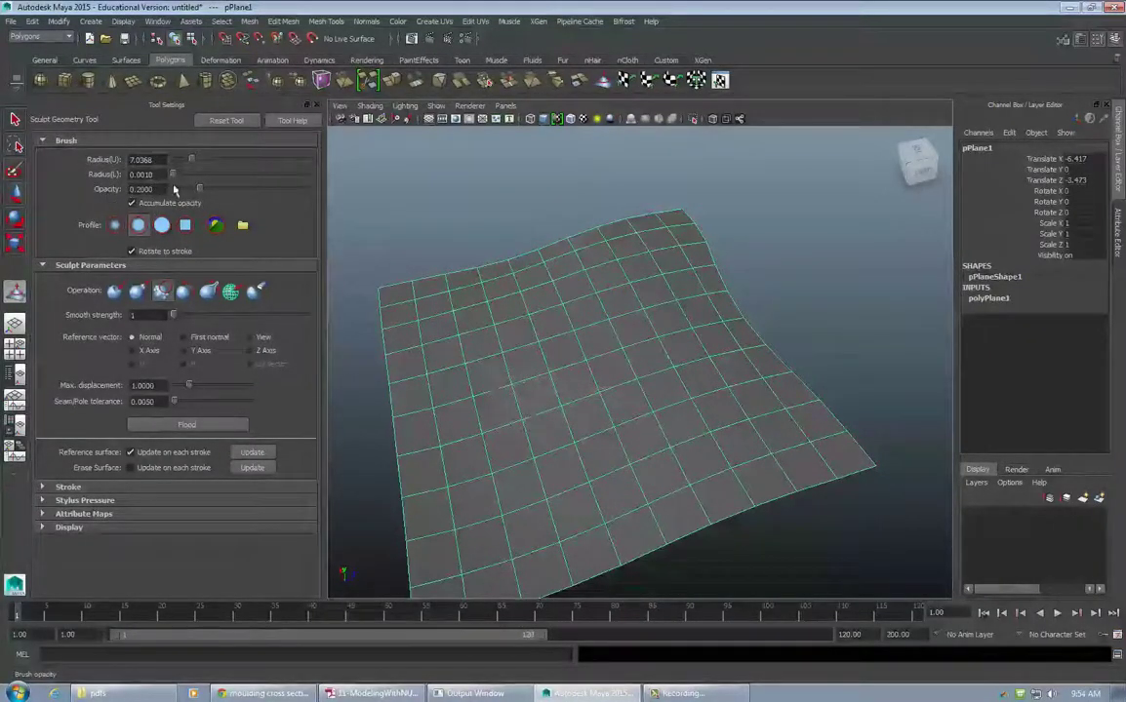
alt+drag(593, 454, 690, 456)
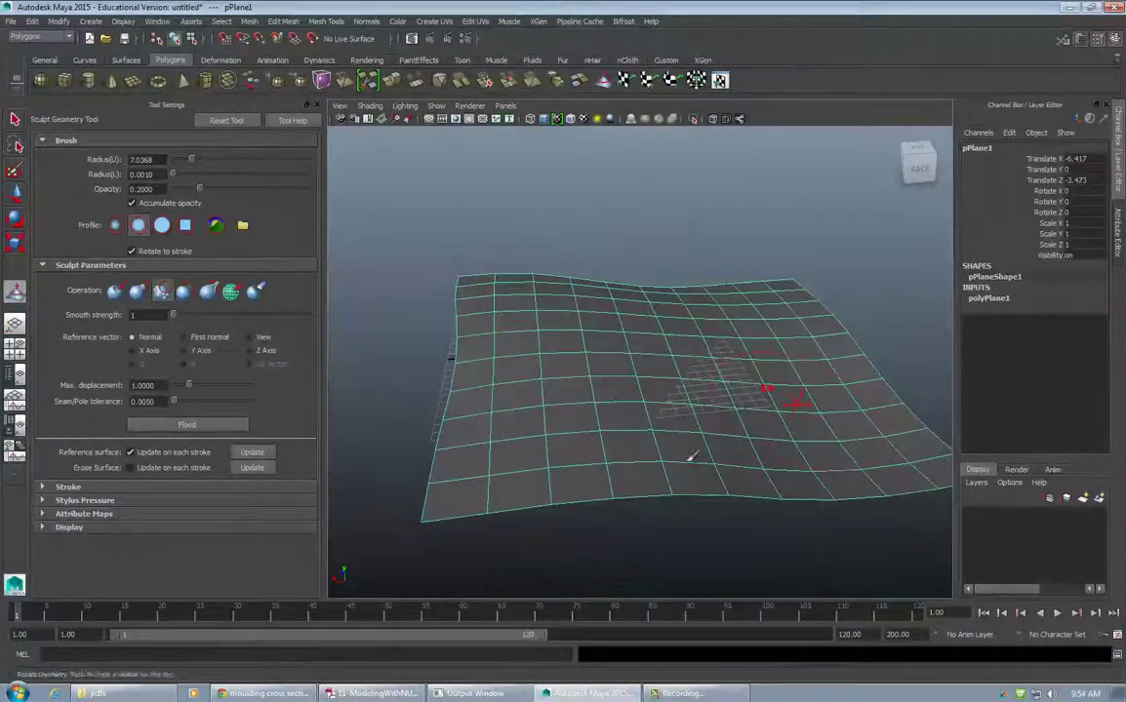